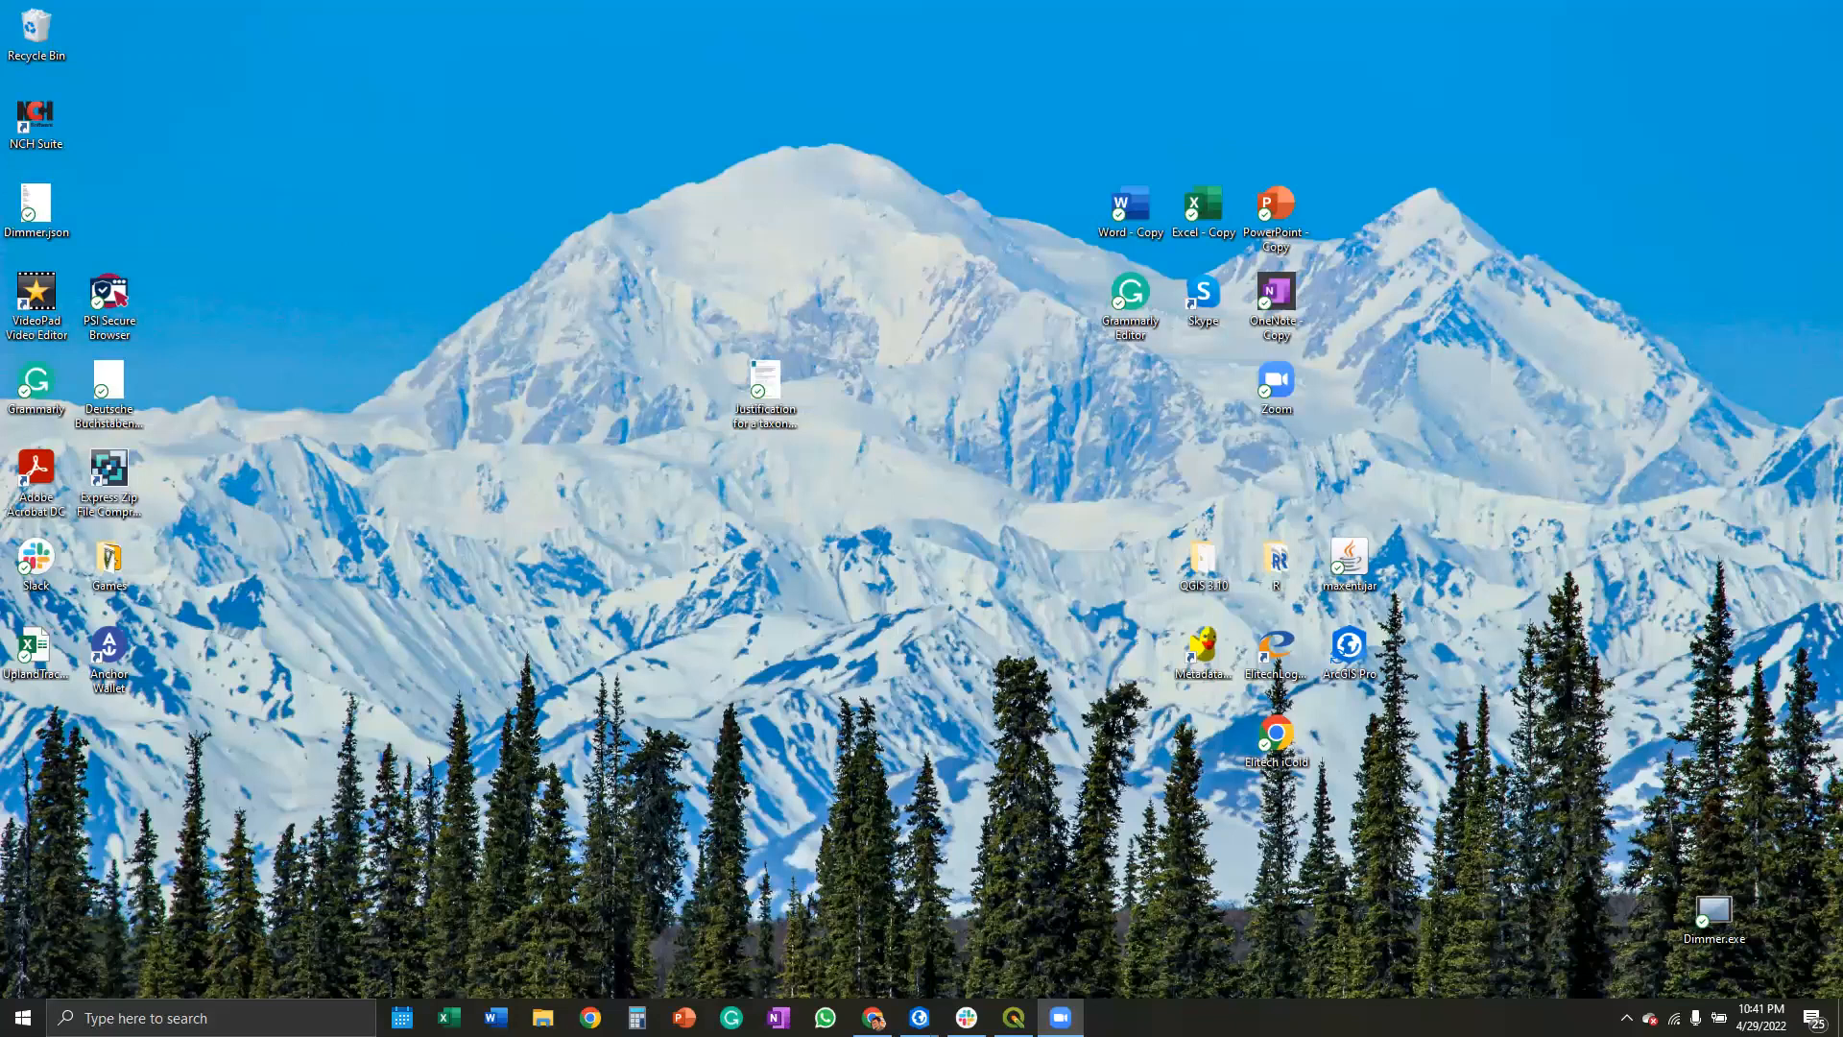
Step: Switch to the QGIS project window
left_click(1014, 1017)
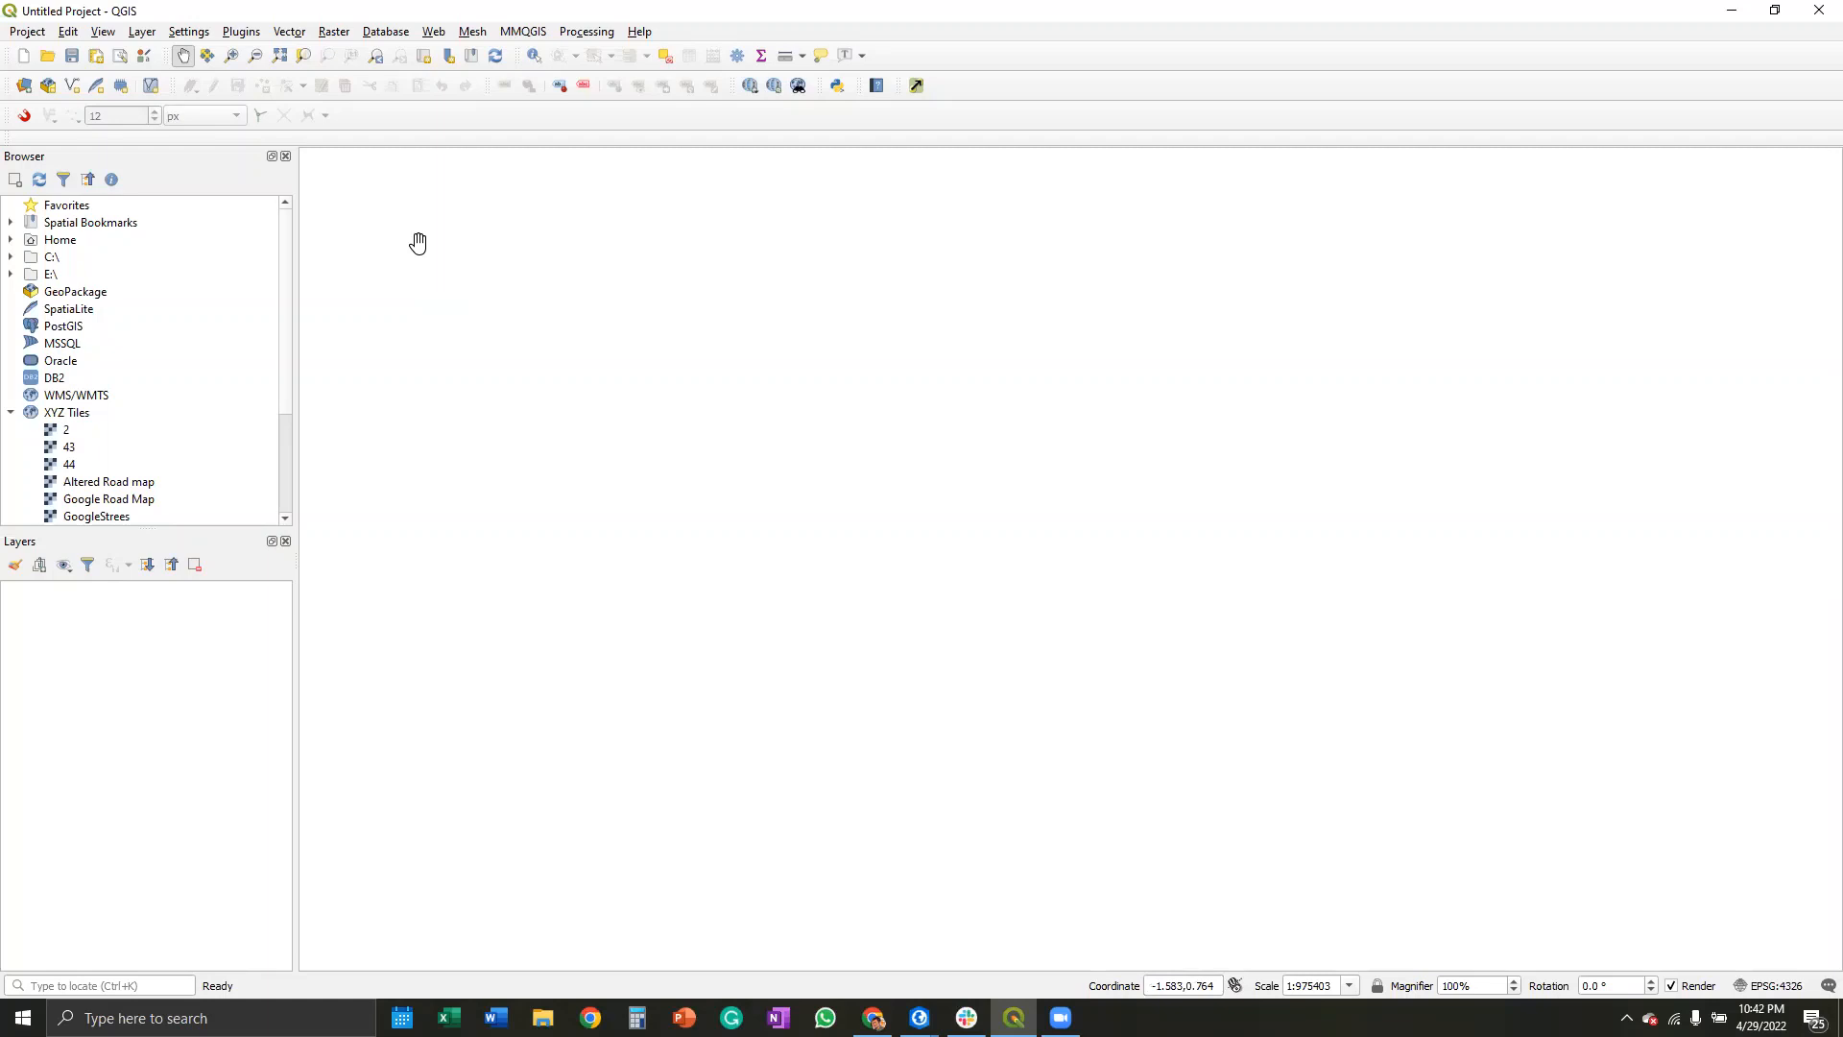
Step: Add the raster wc2.1_2.5m_bio_1.tif from E:\bioclim rasters 2100\BioClim_2000 to the project as a layer
left_click(146, 33)
mouse_move(219, 100)
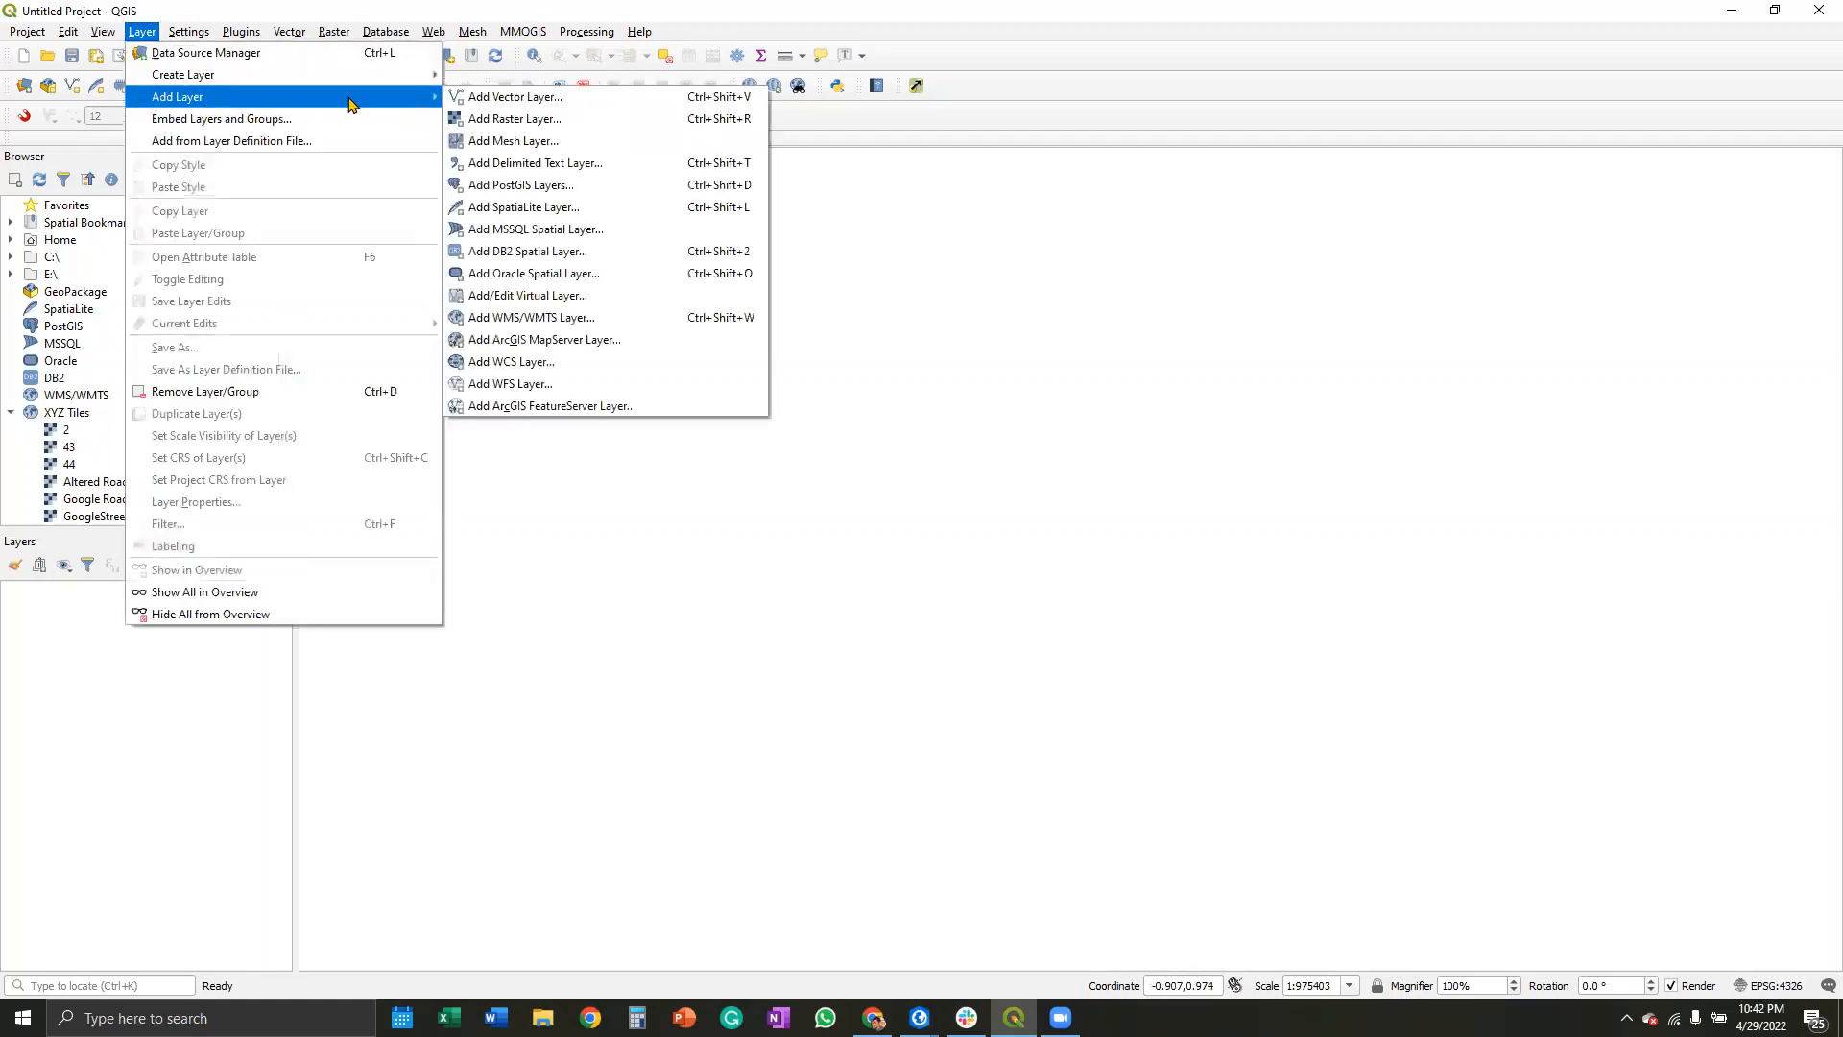
left_click(495, 118)
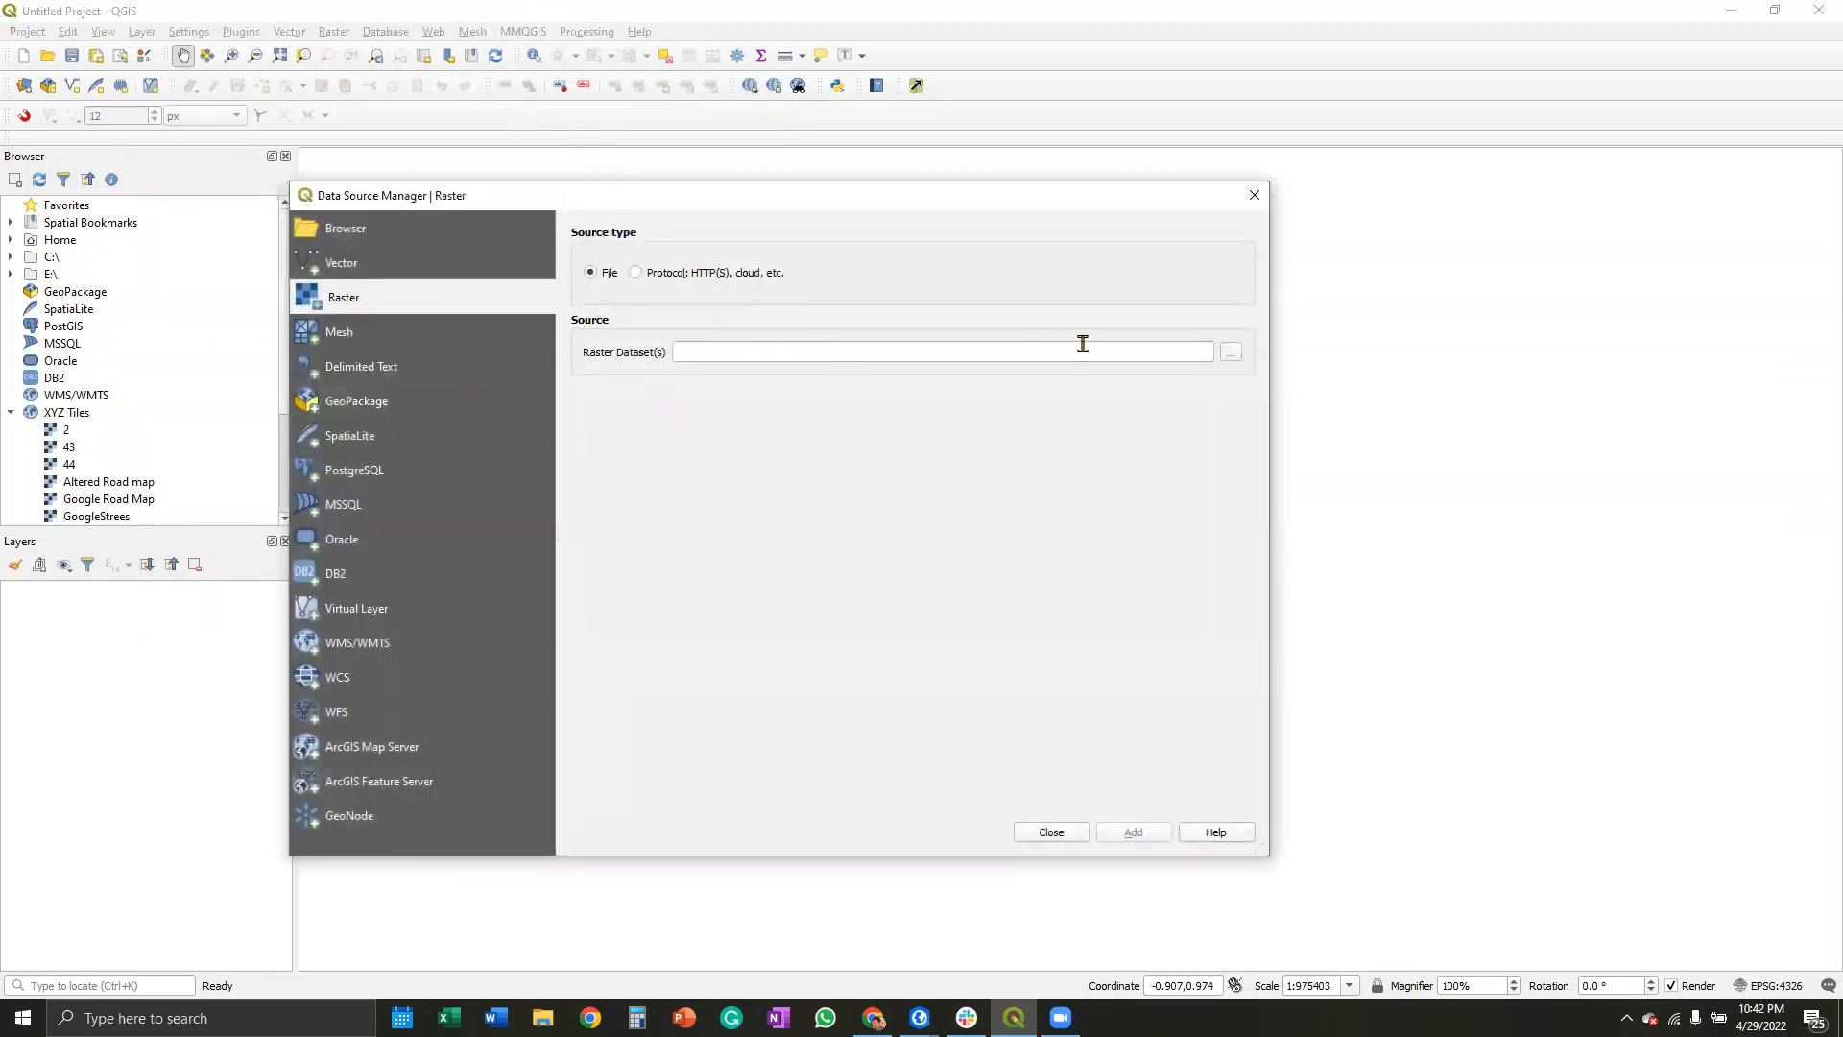
left_click(1231, 351)
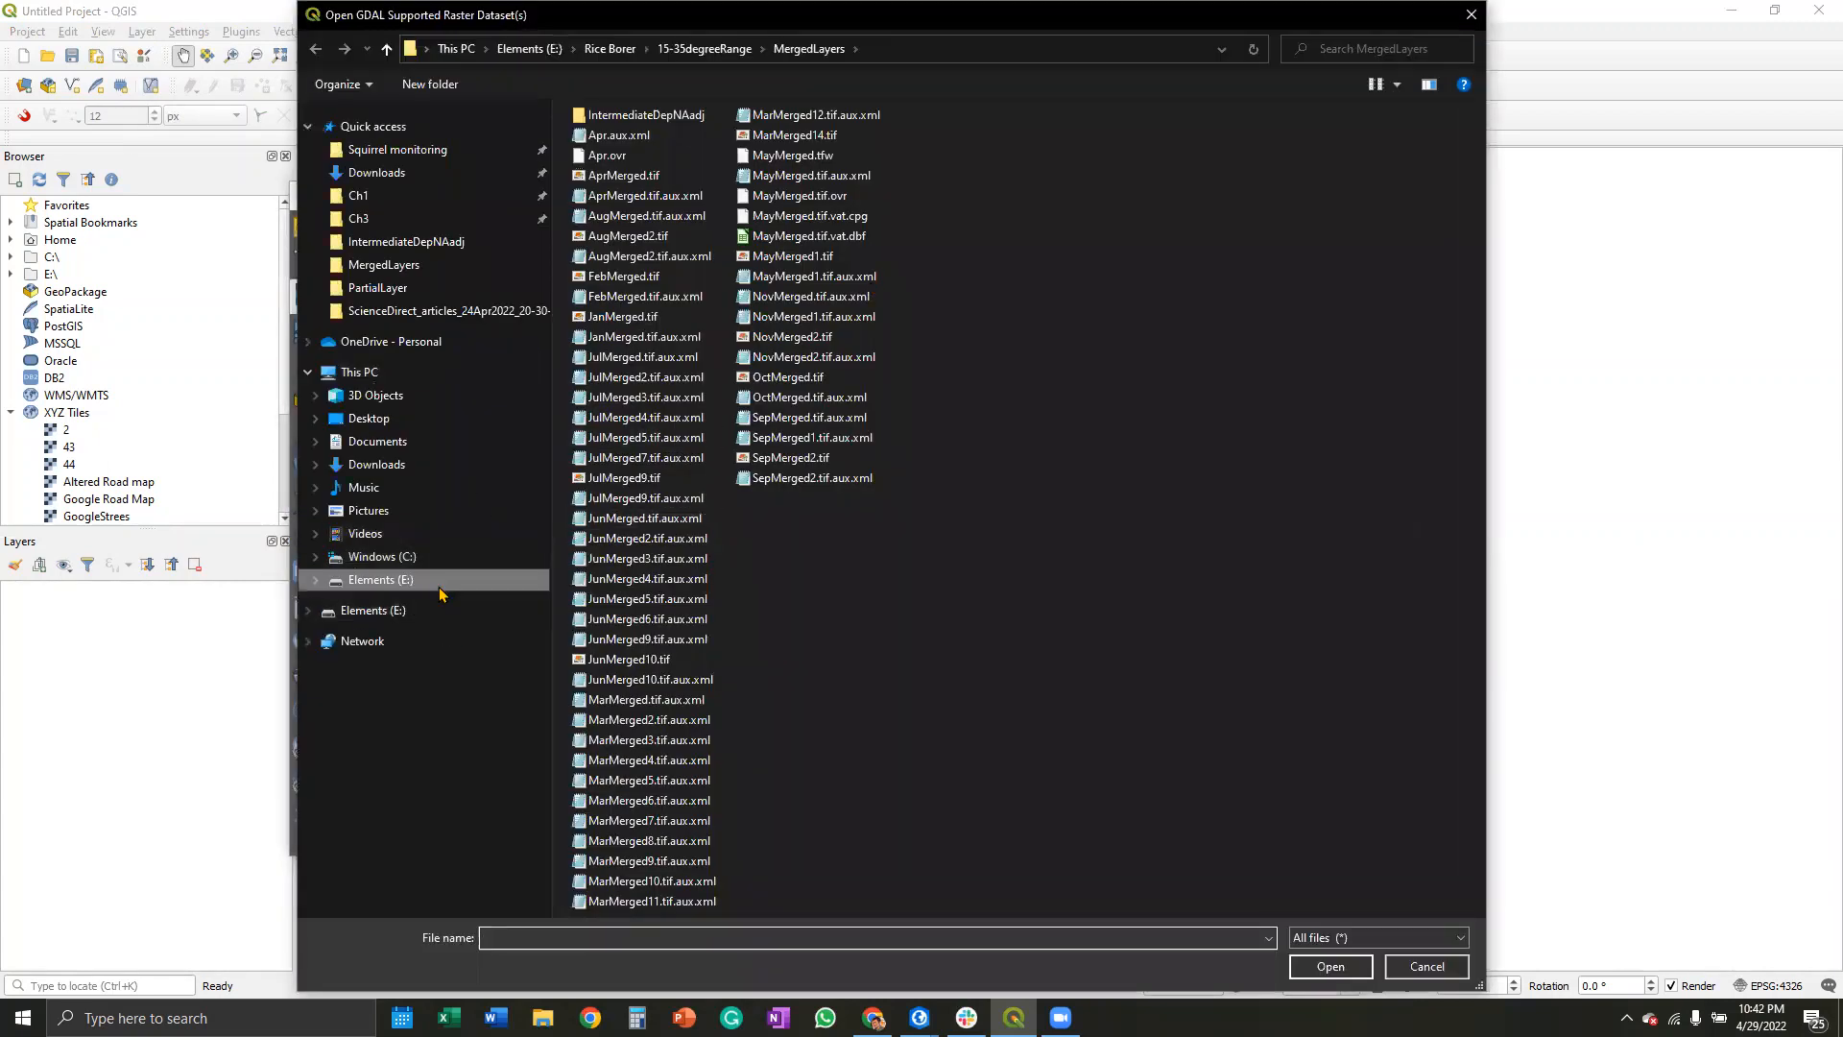
left_click(553, 50)
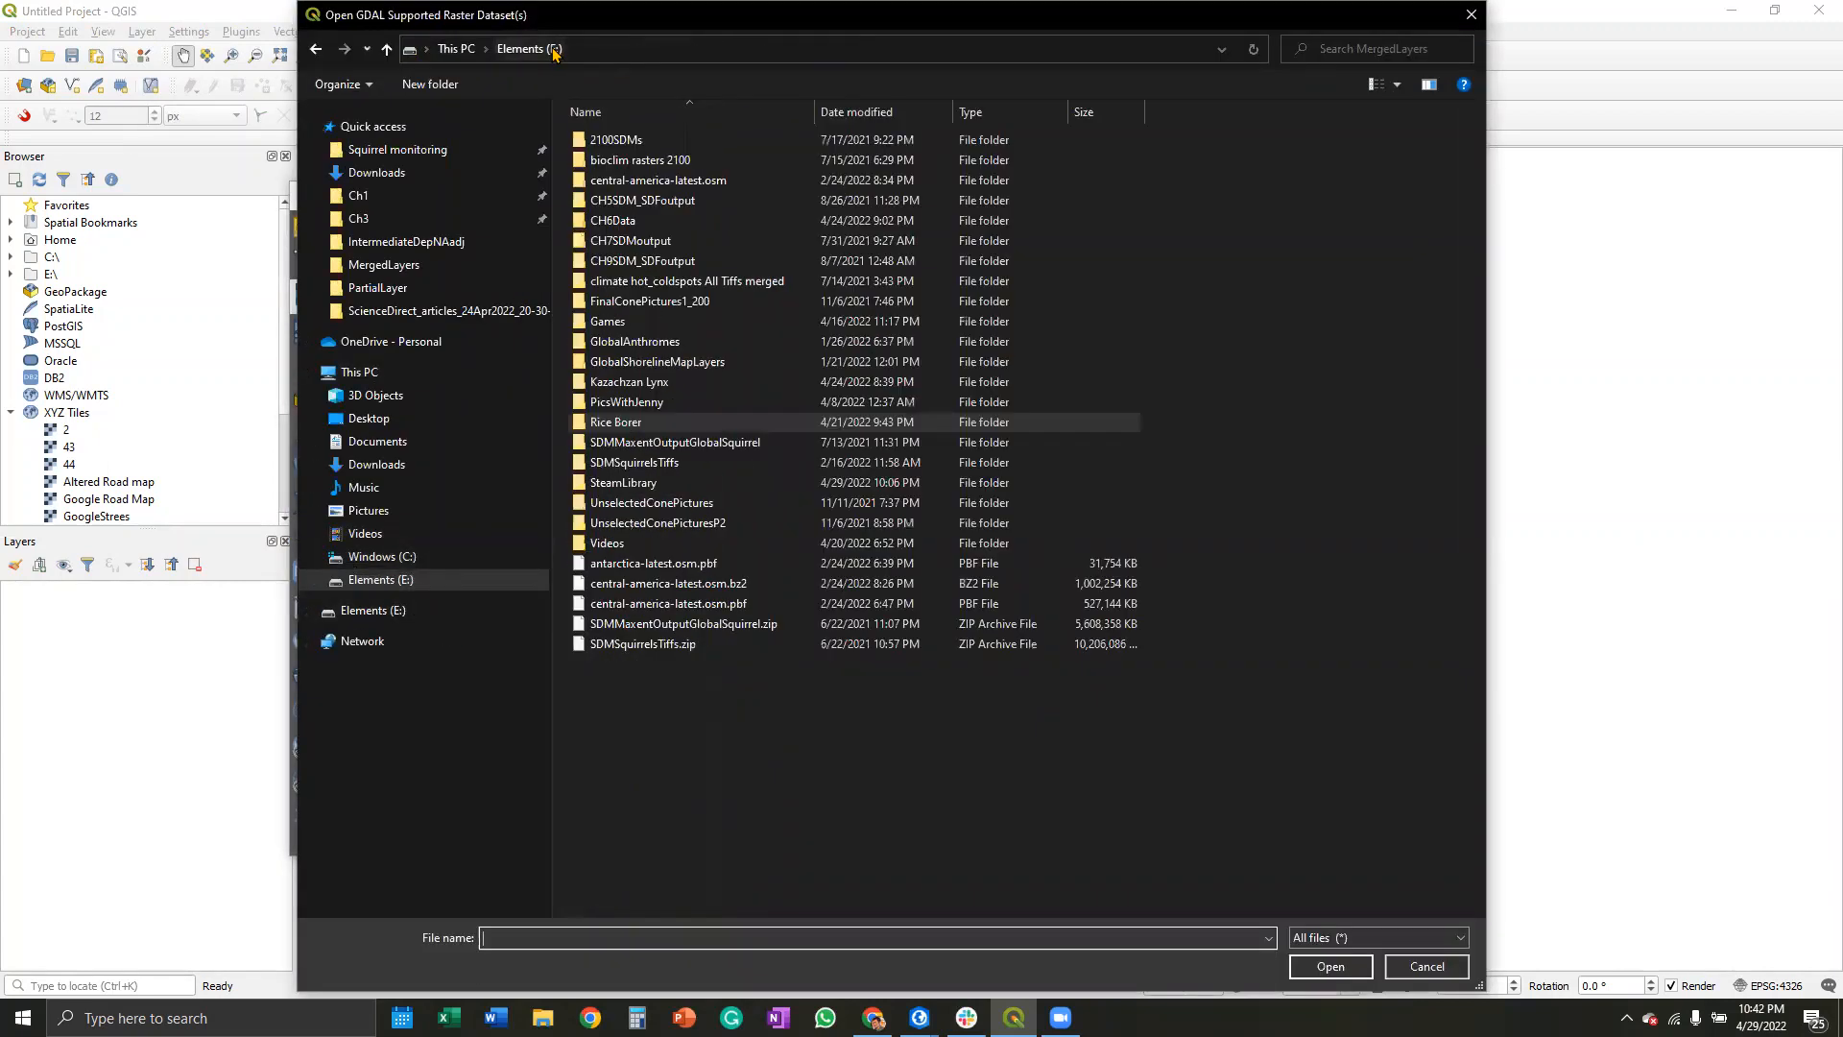
double_click(628, 141)
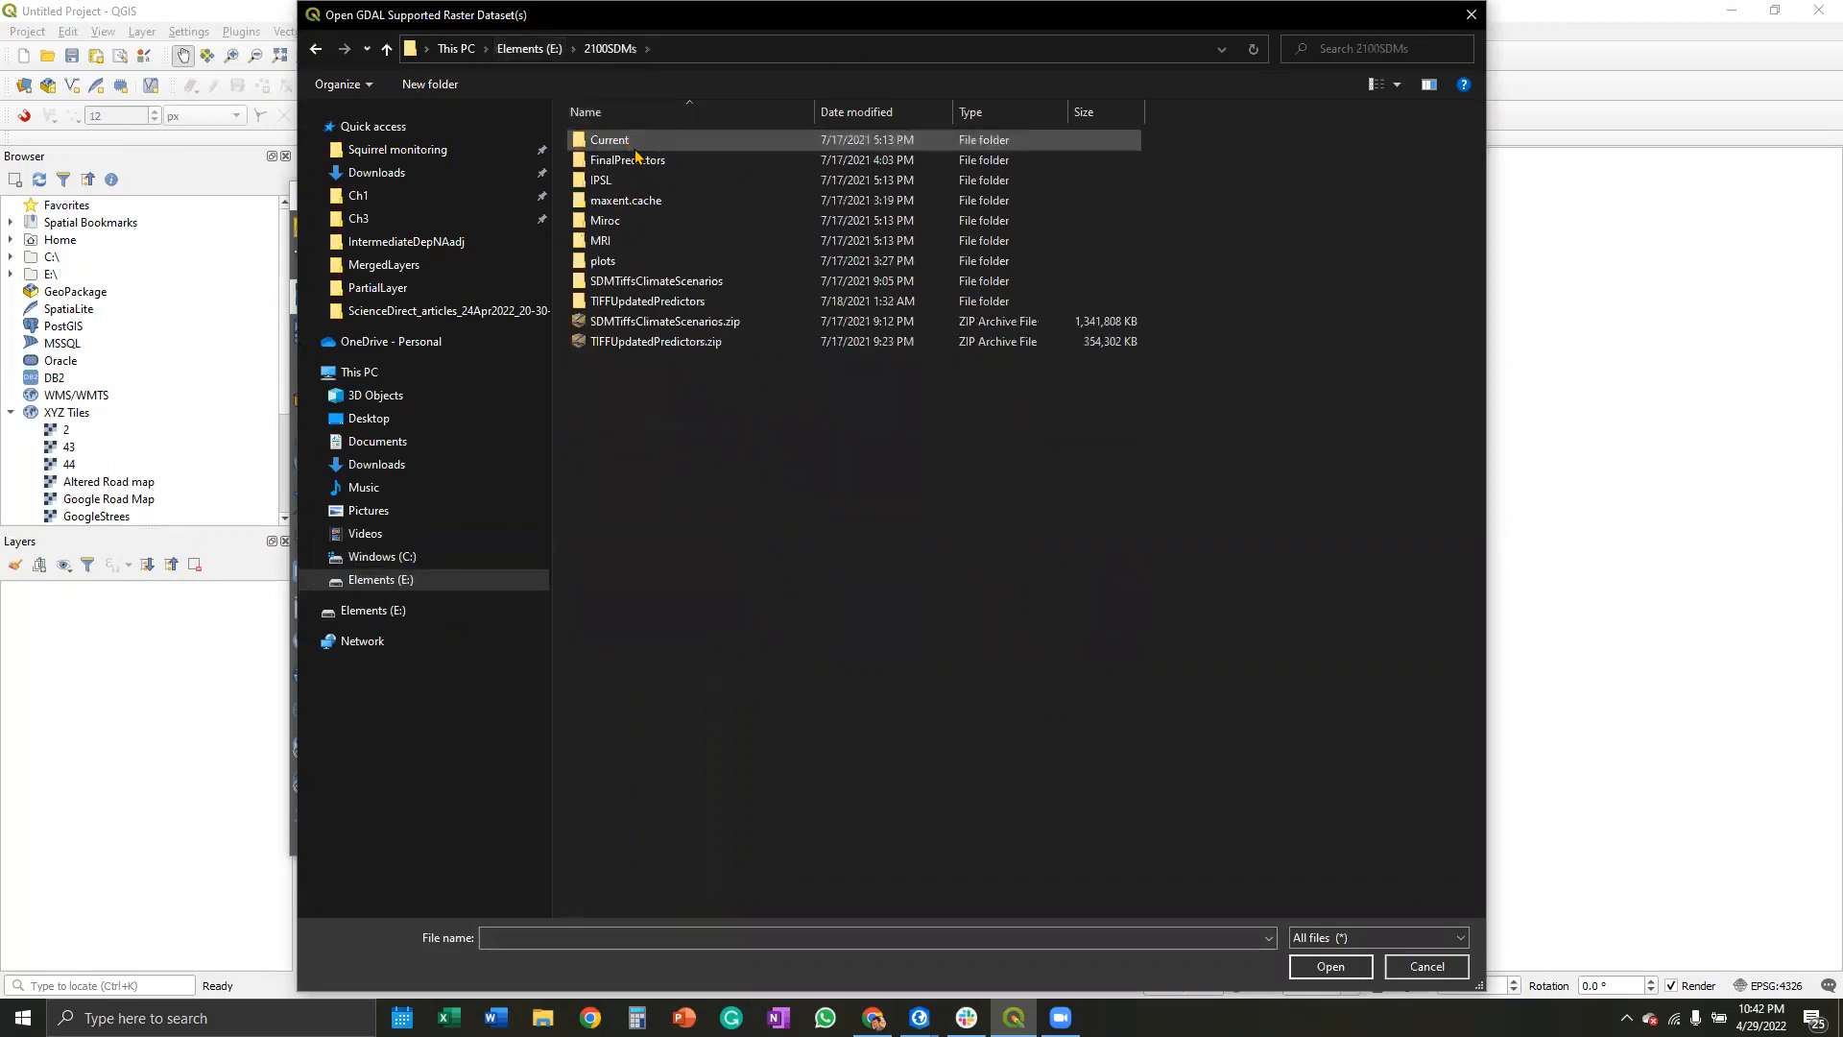
double_click(639, 146)
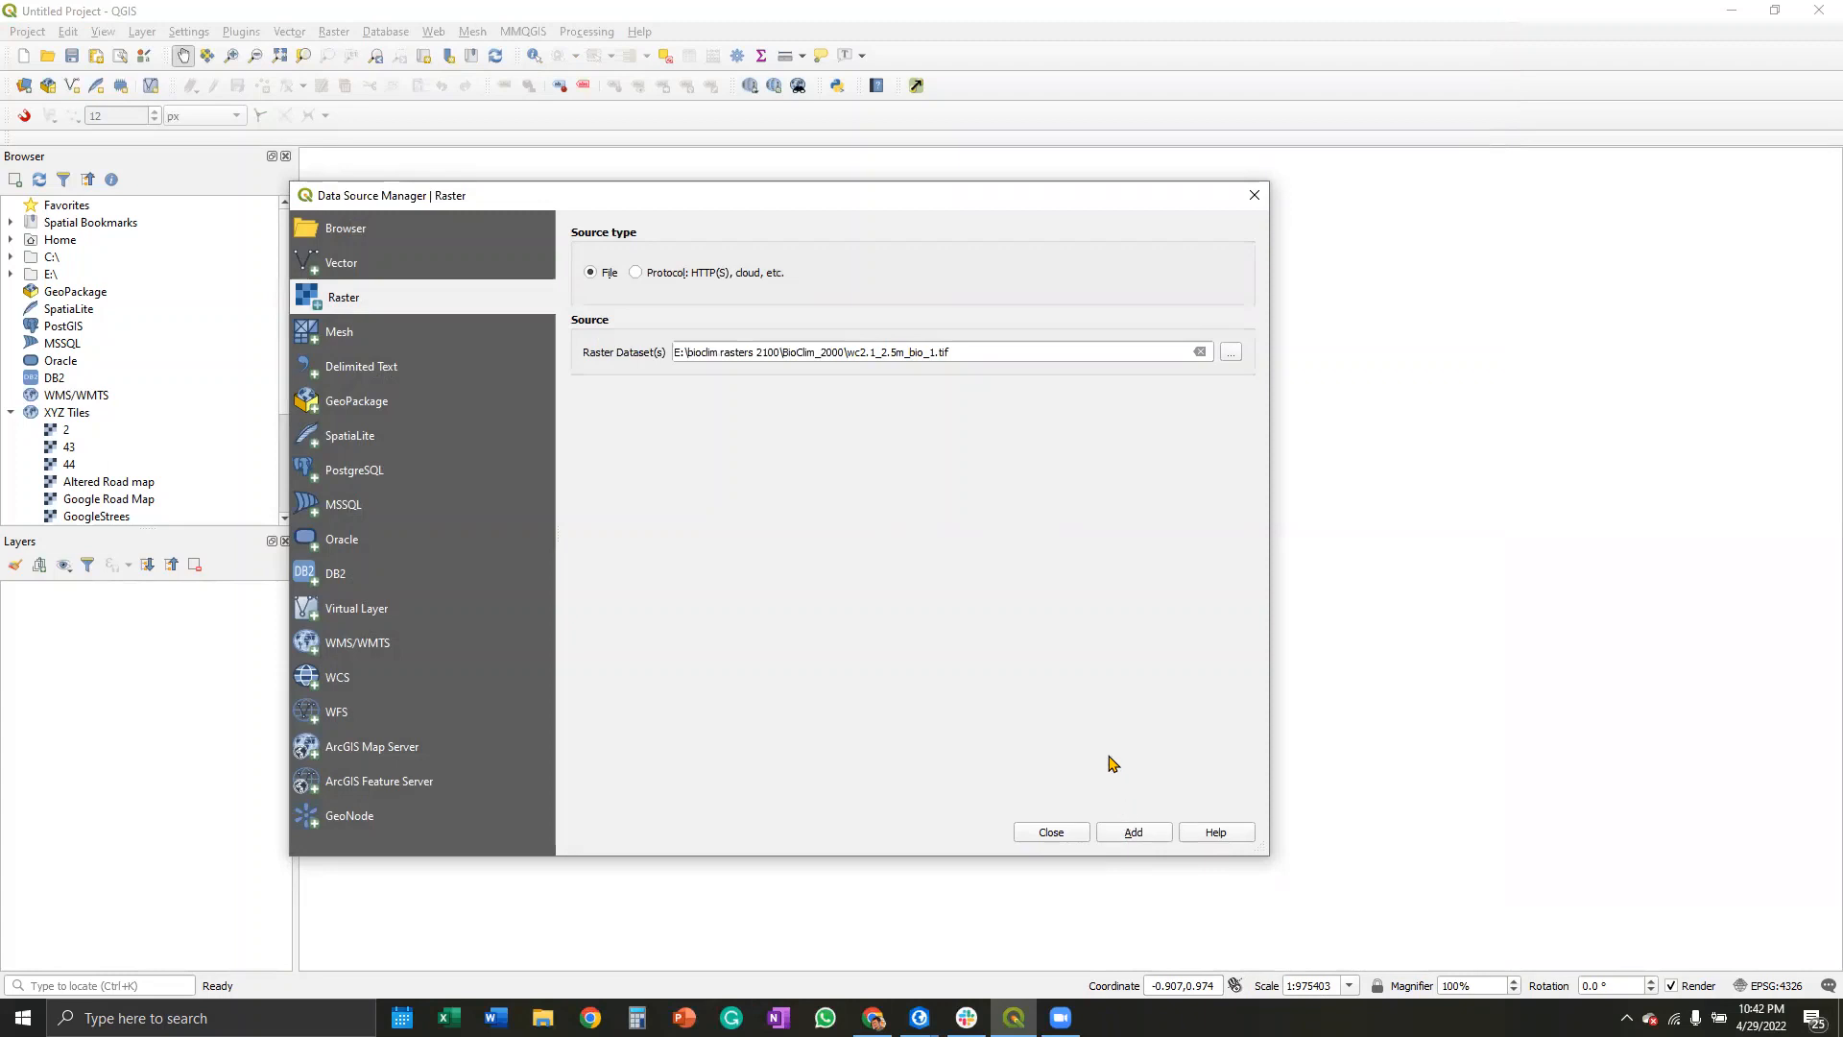
left_click(1144, 829)
left_click(1026, 829)
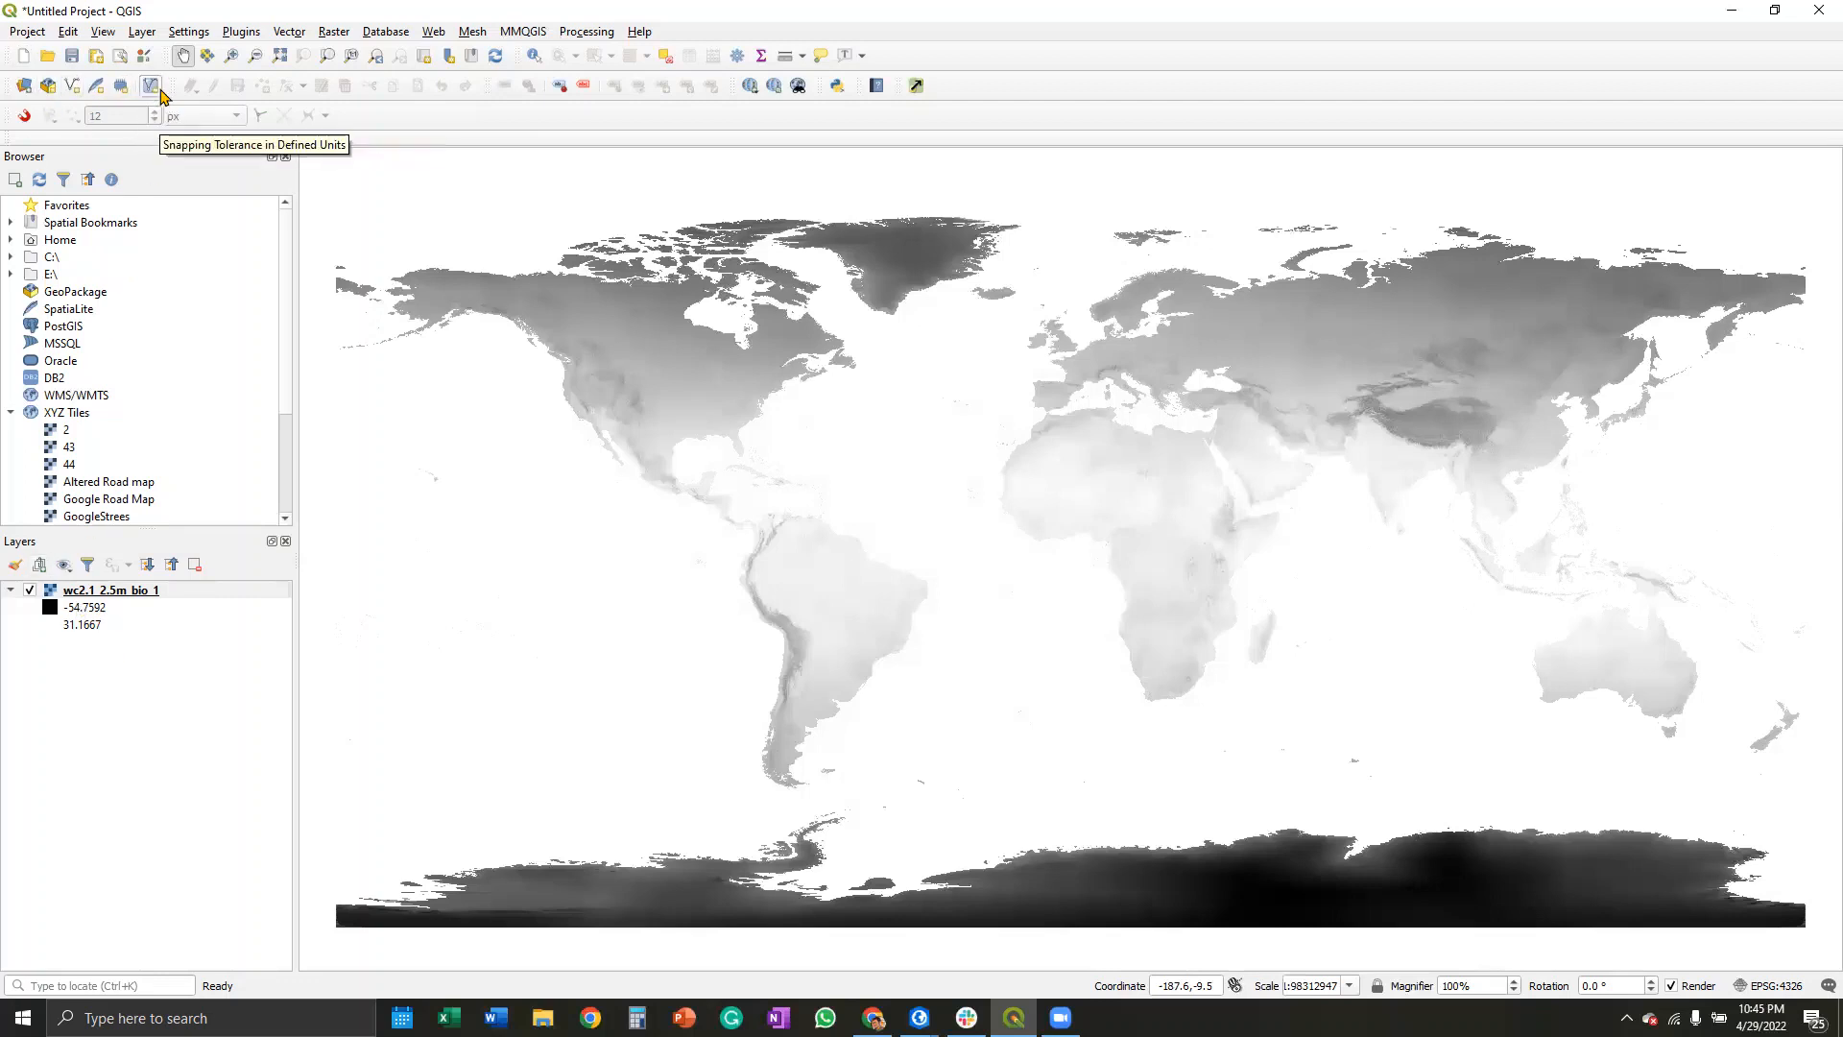
Step: Add the raster wc2.1_2.5m_tavg_12.tif from E:\Rice Borer\wc2.1_2.5m_tavg to the project as a layer
left_click(143, 31)
mouse_move(221, 96)
left_click(515, 126)
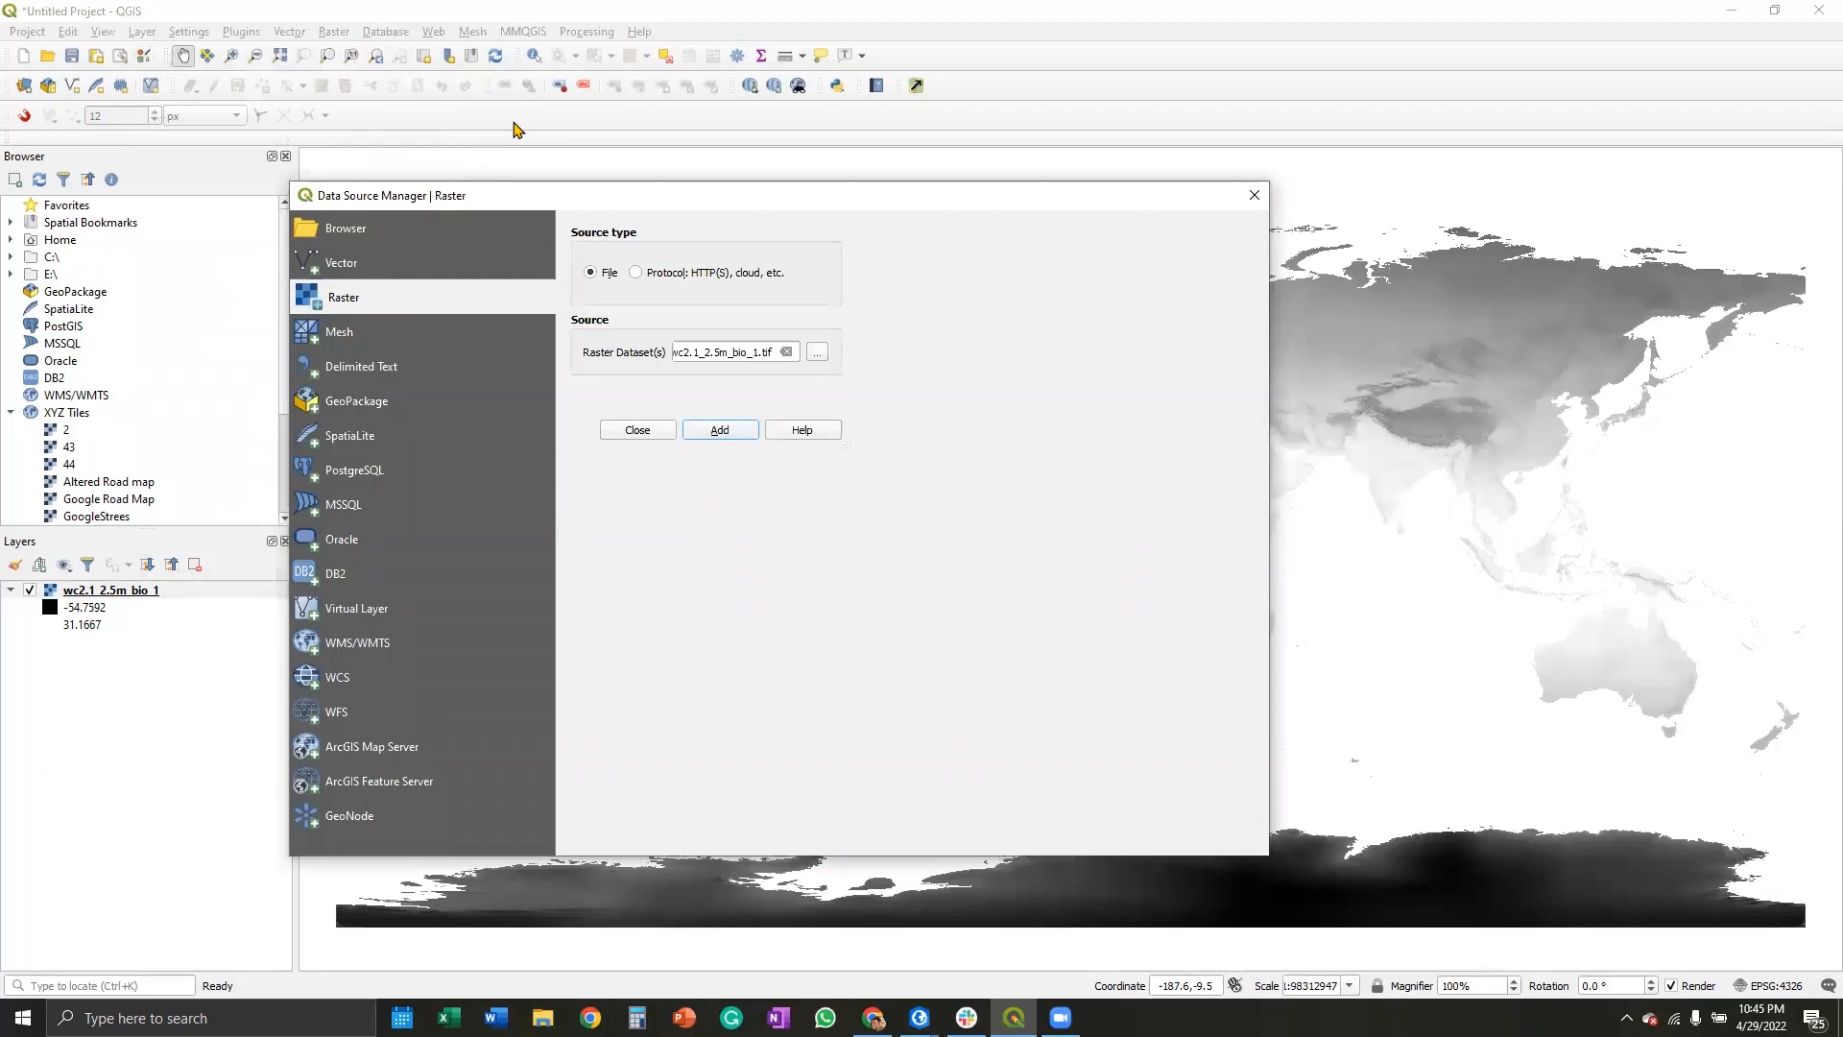
left_click(819, 353)
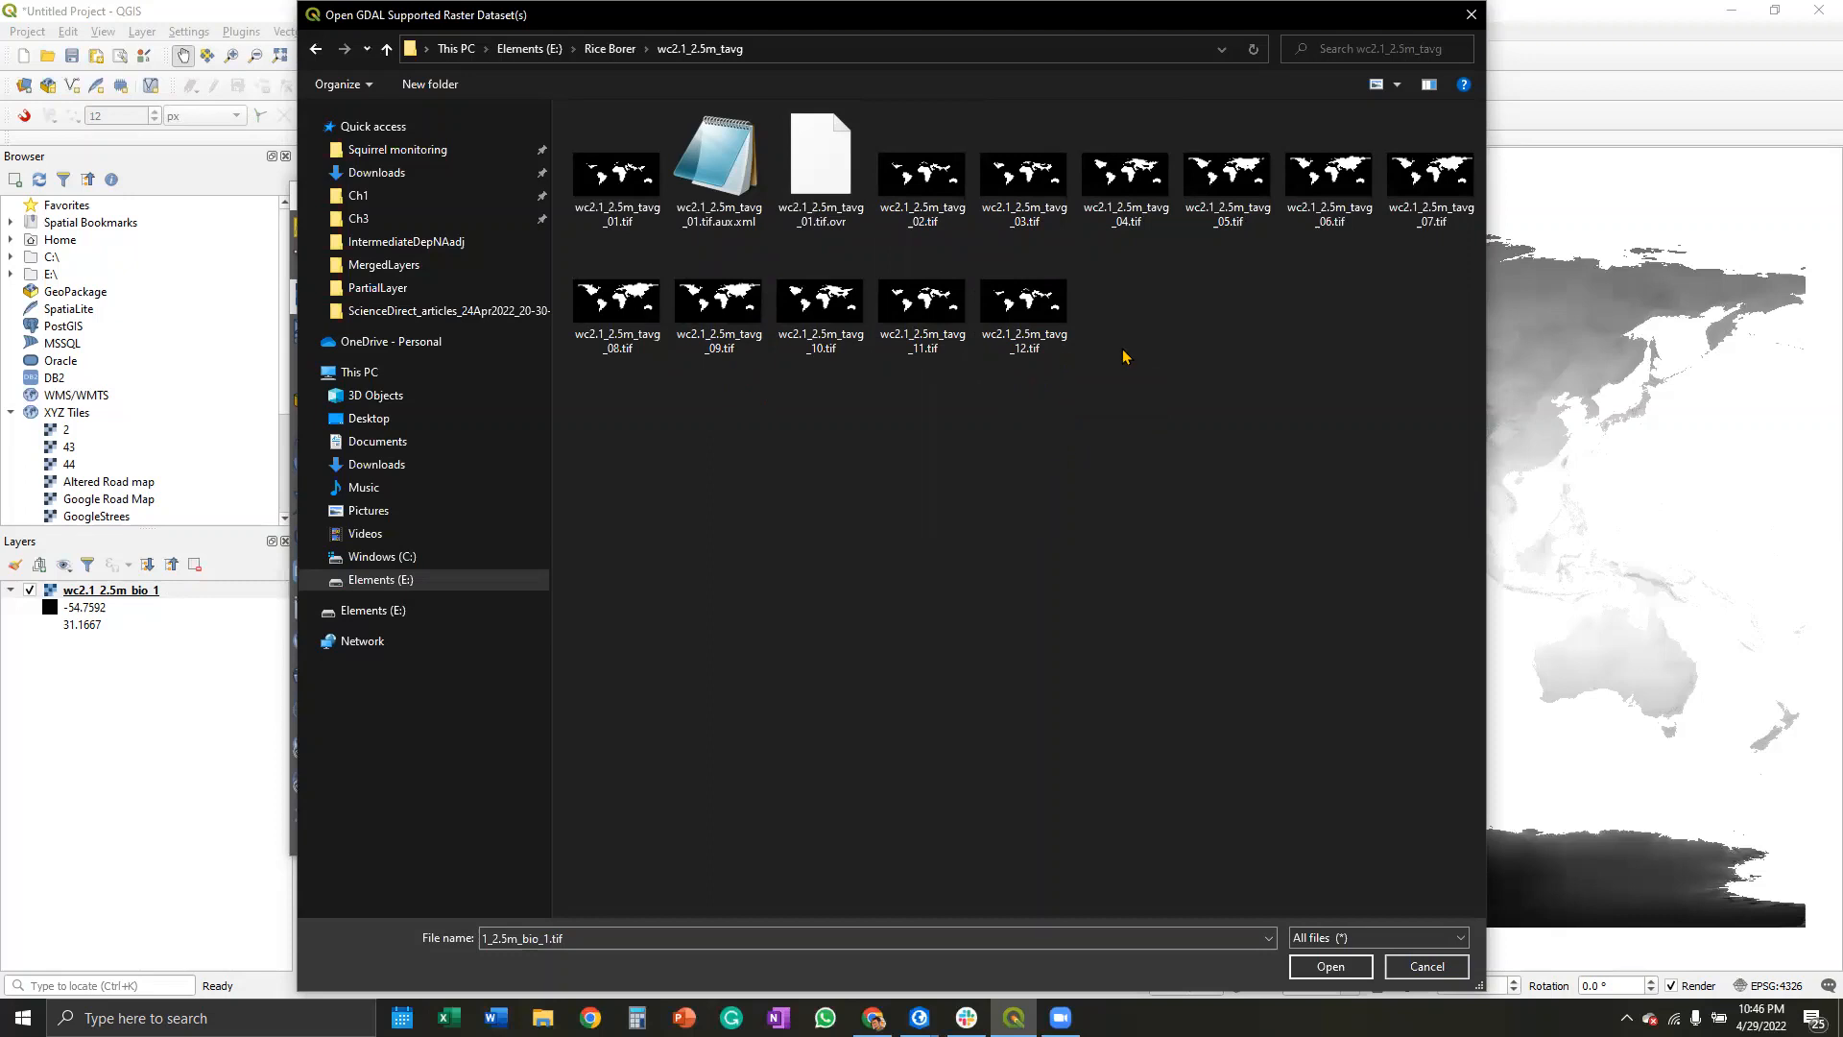
left_click(1051, 348)
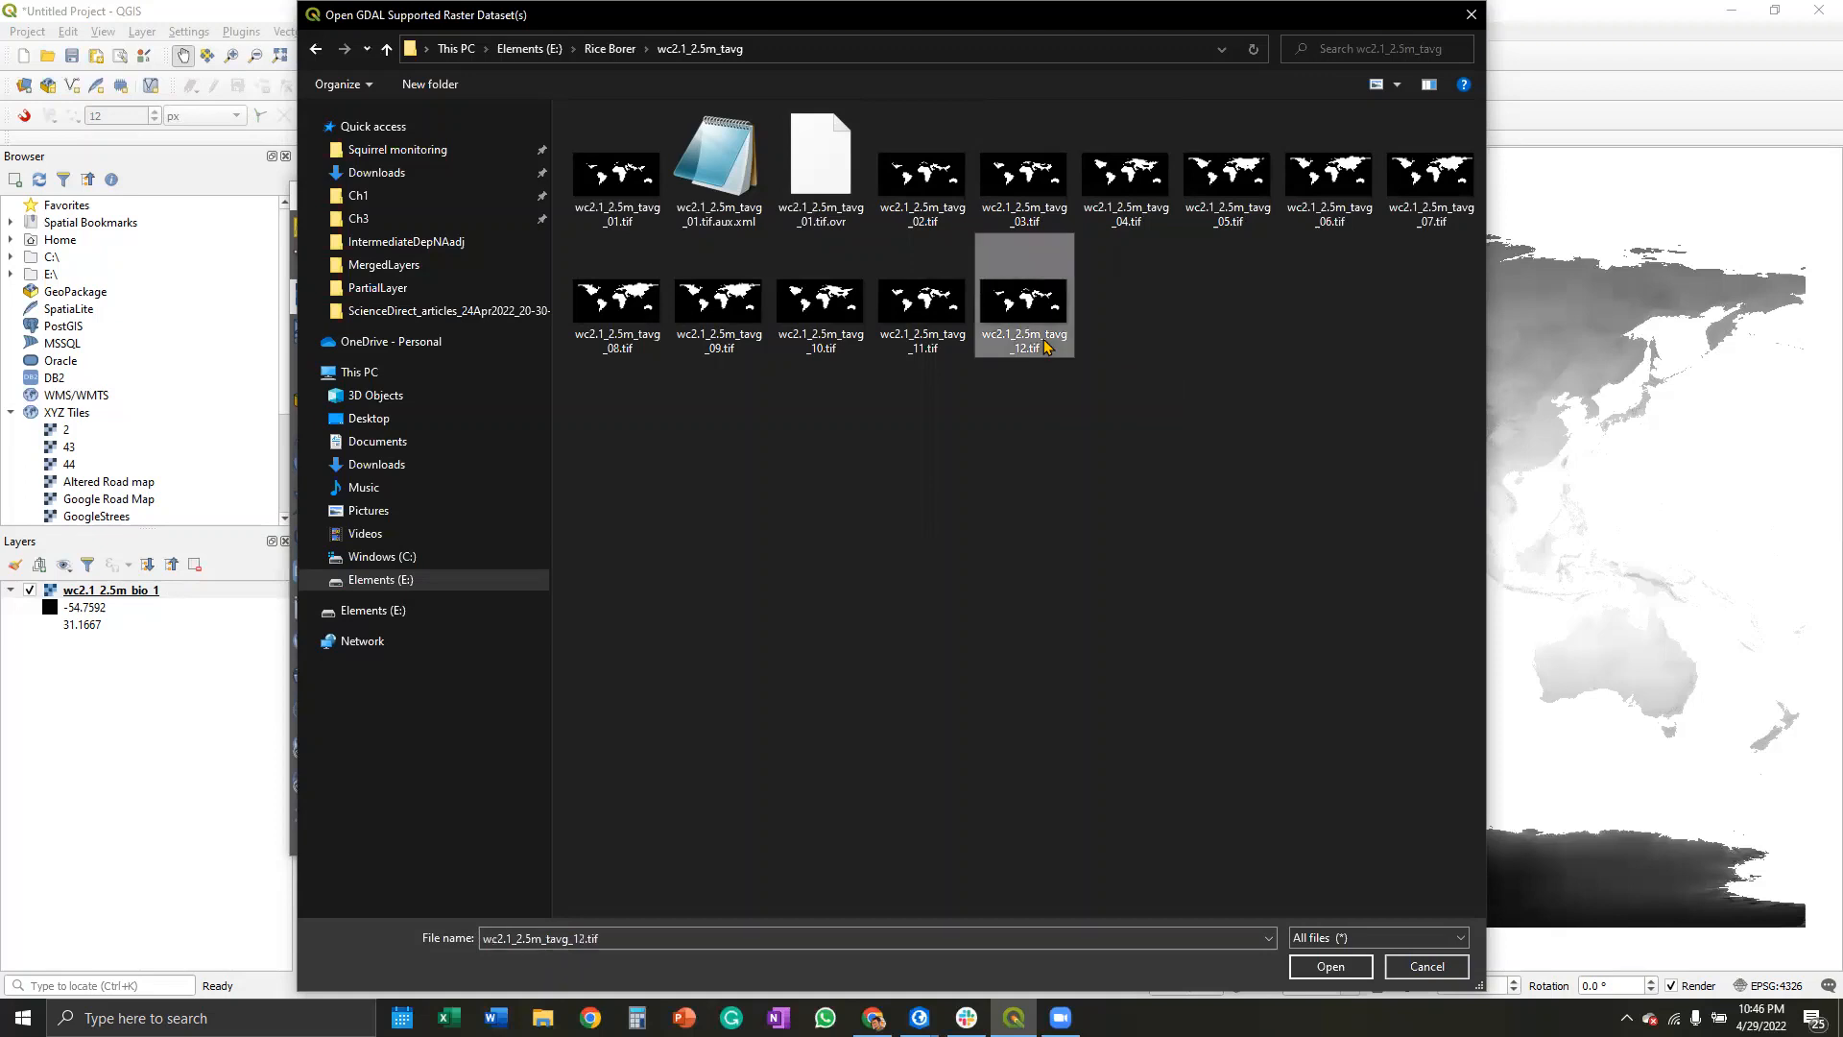
left_click(1330, 966)
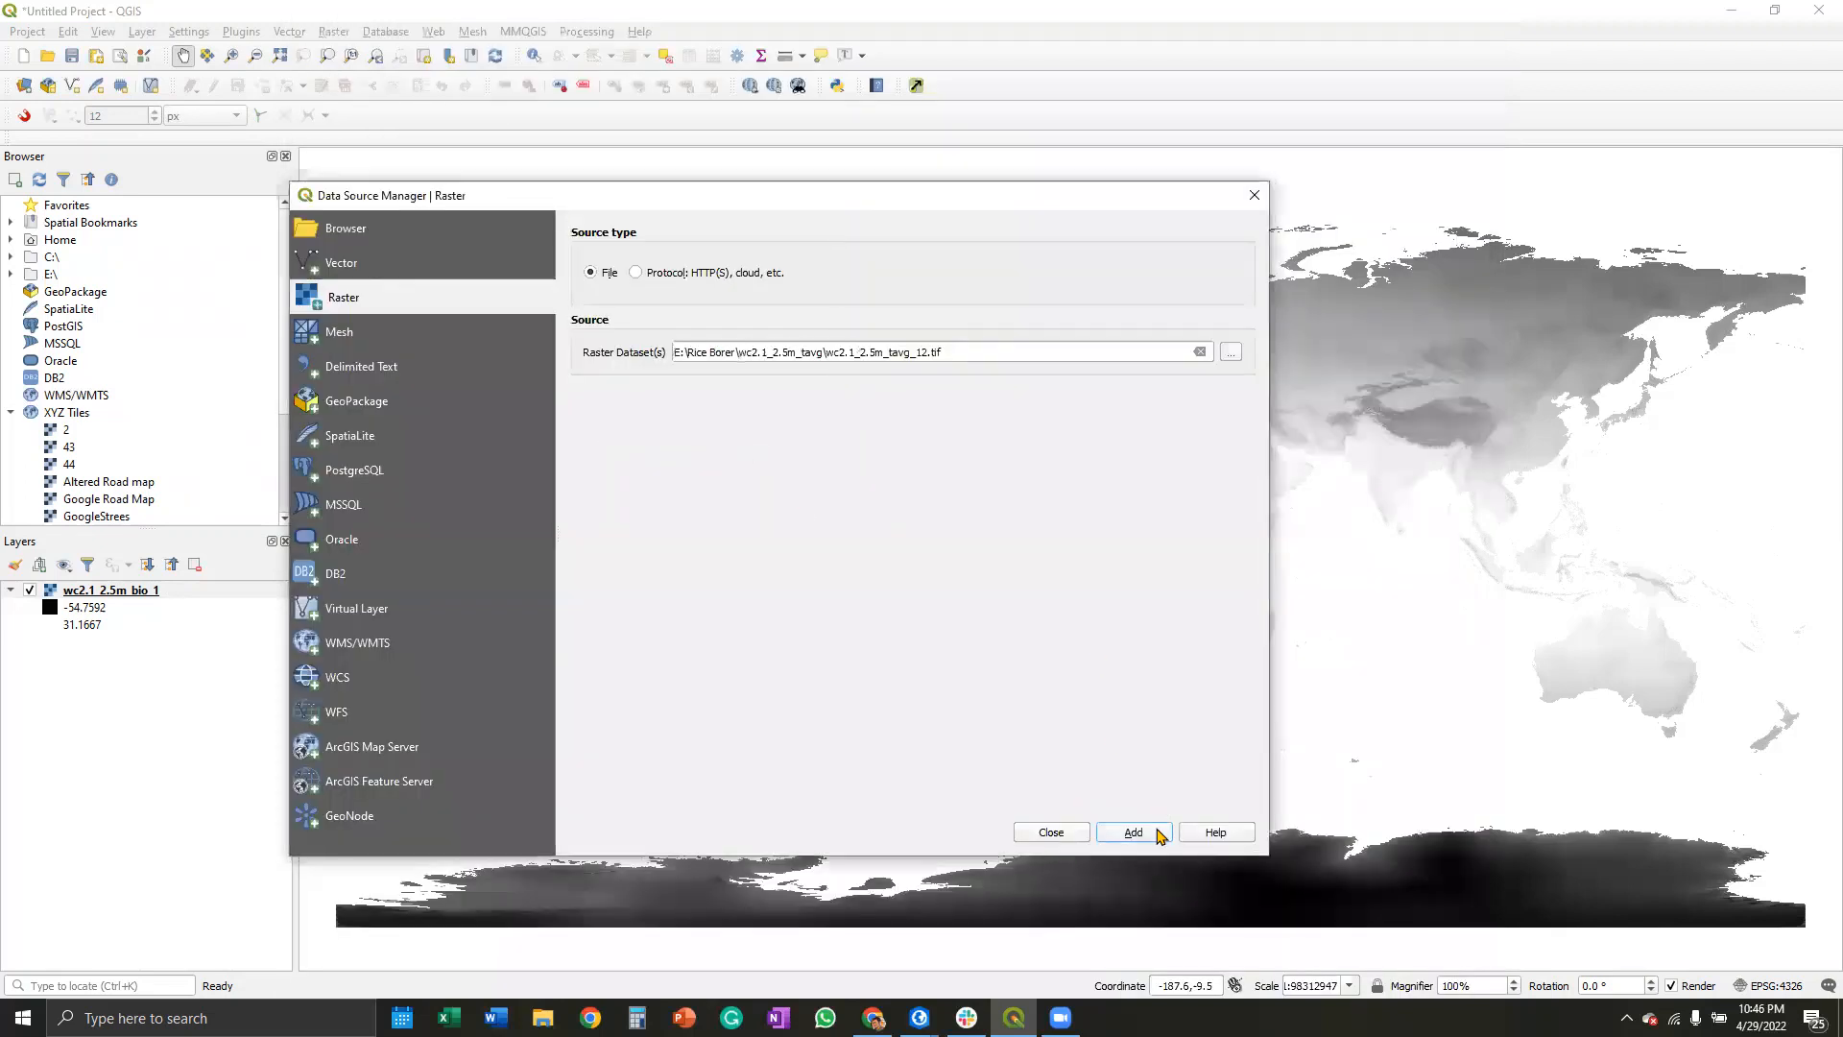
left_click(1162, 833)
left_click(1052, 832)
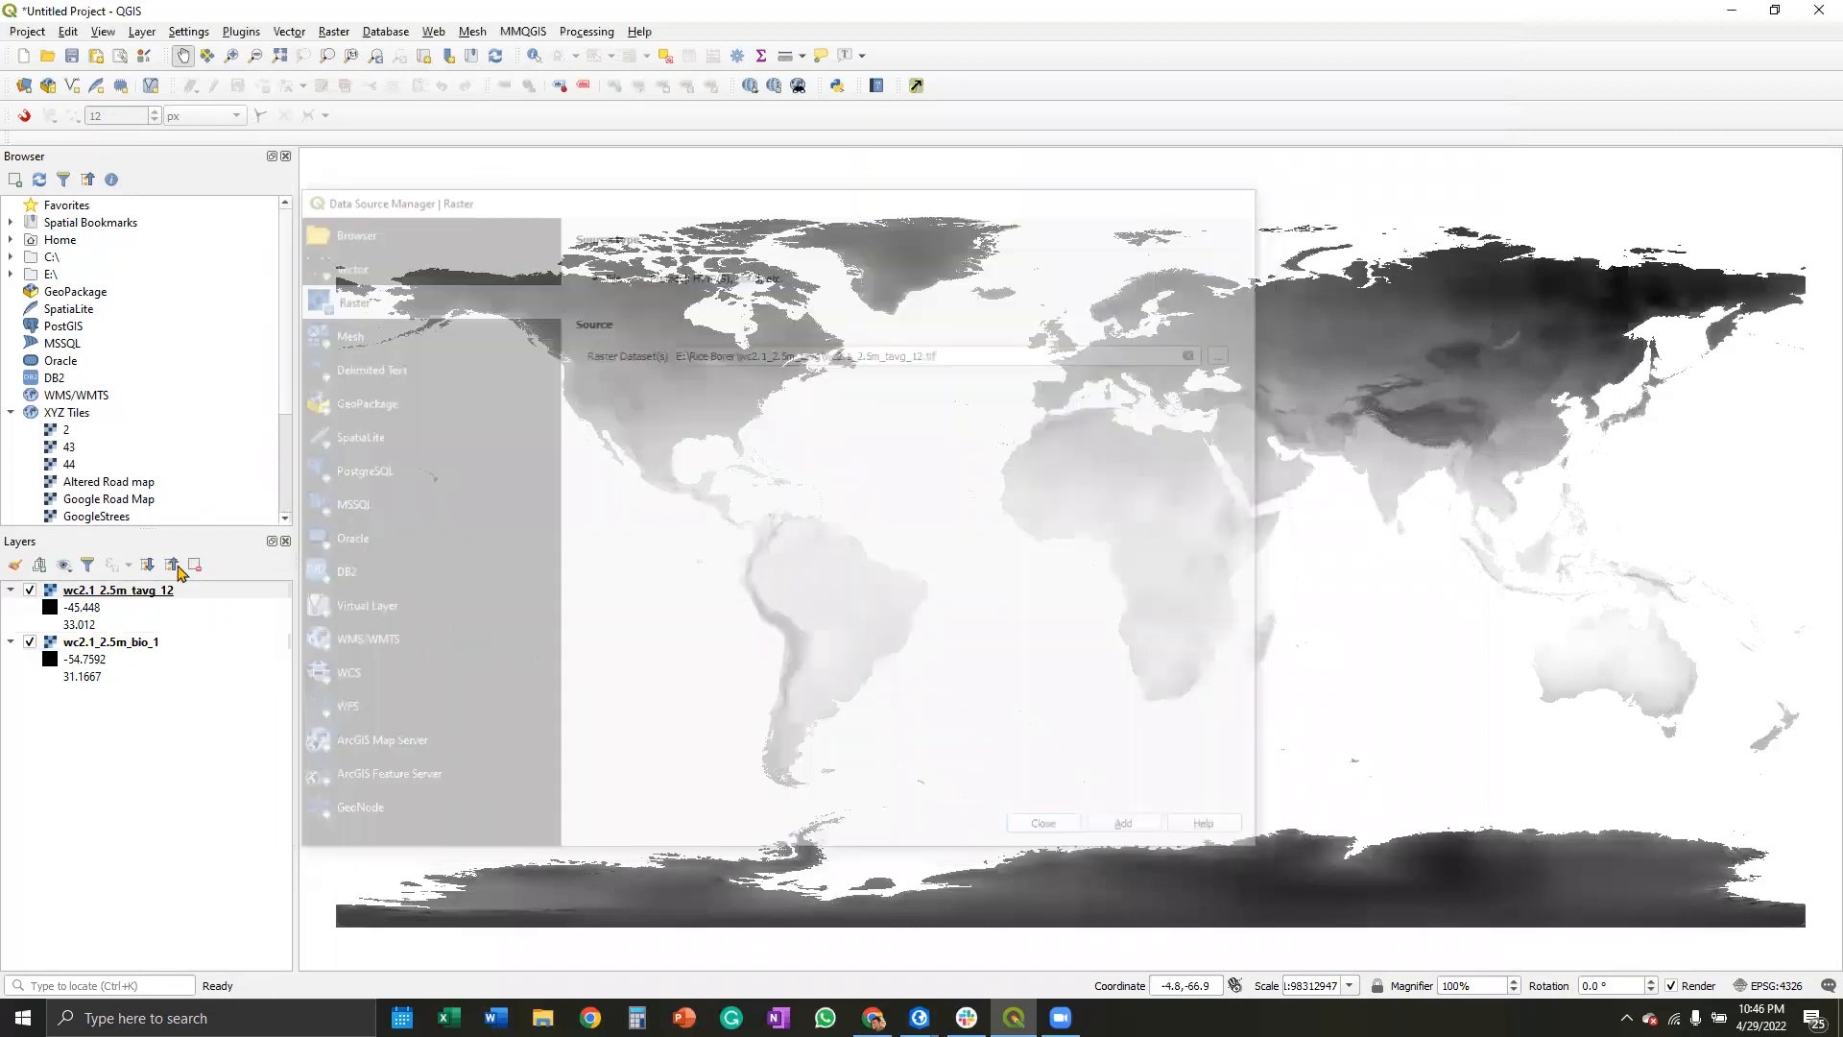
Step: Remove the wc2.1_2.5m_bio_1 layer from the project
right_click(177, 642)
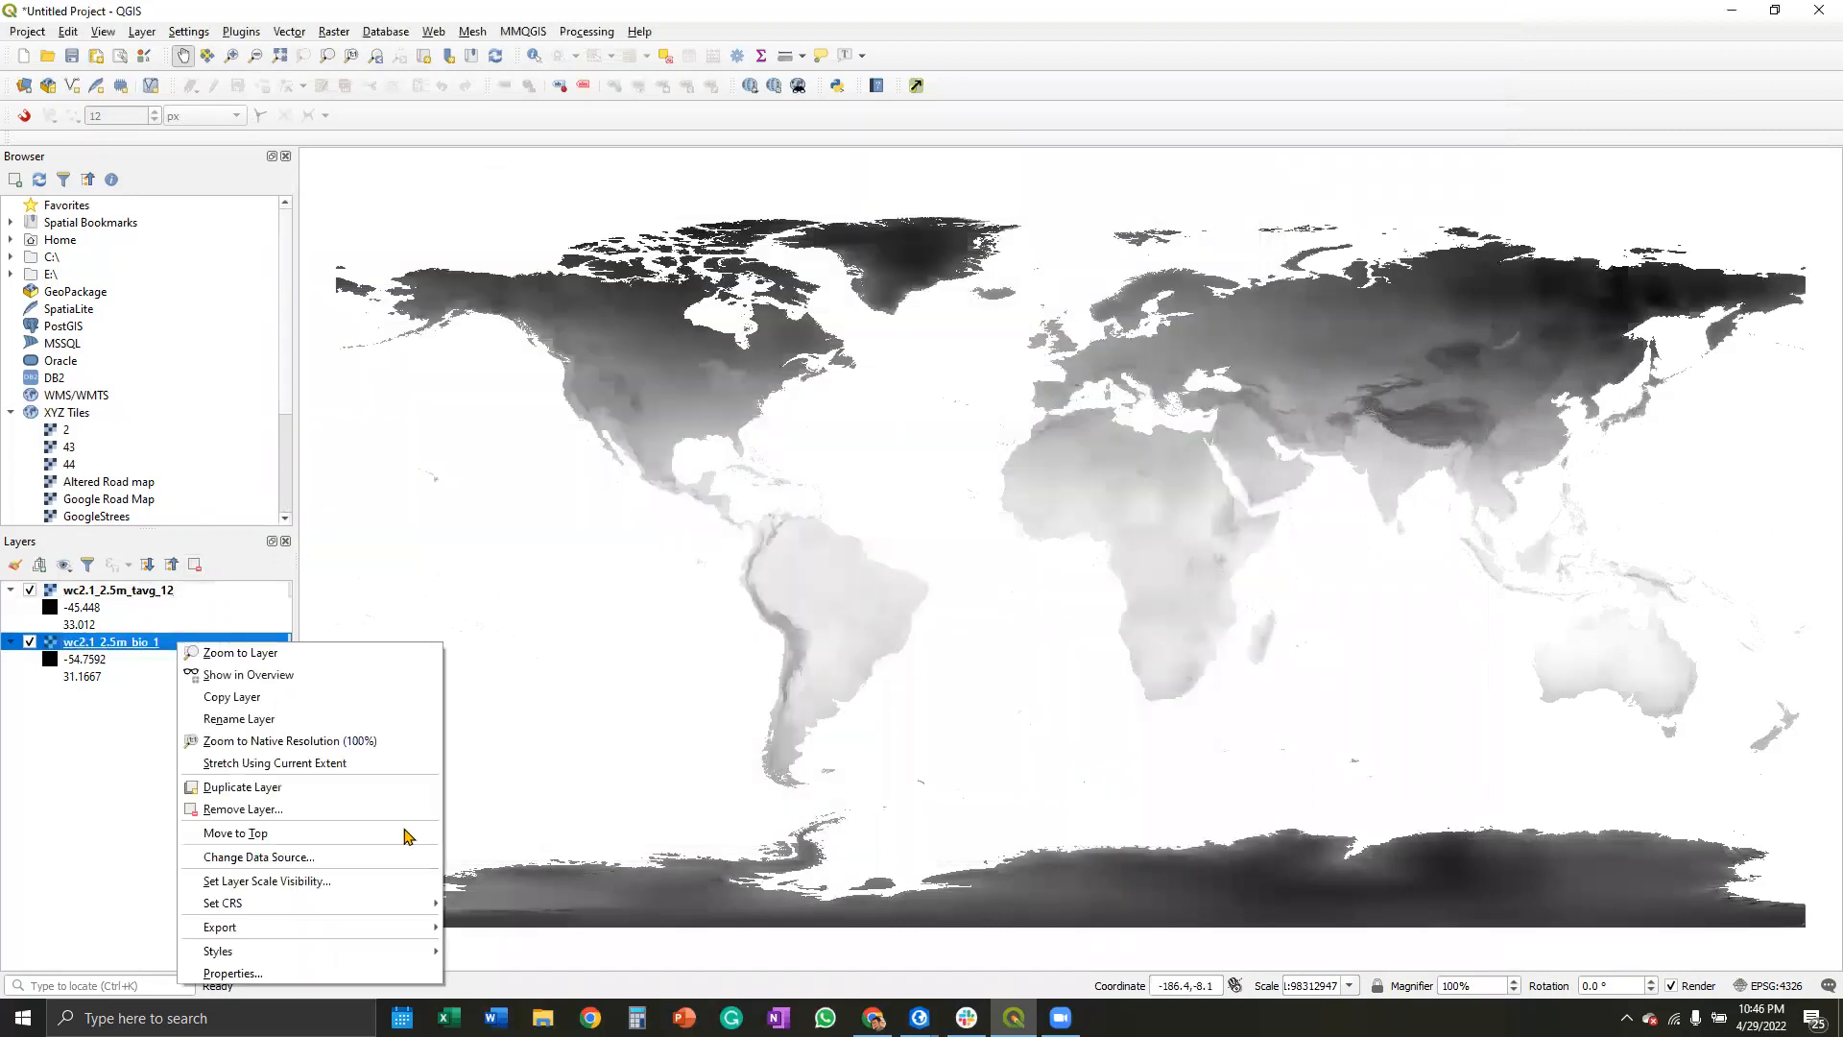
left_click(341, 815)
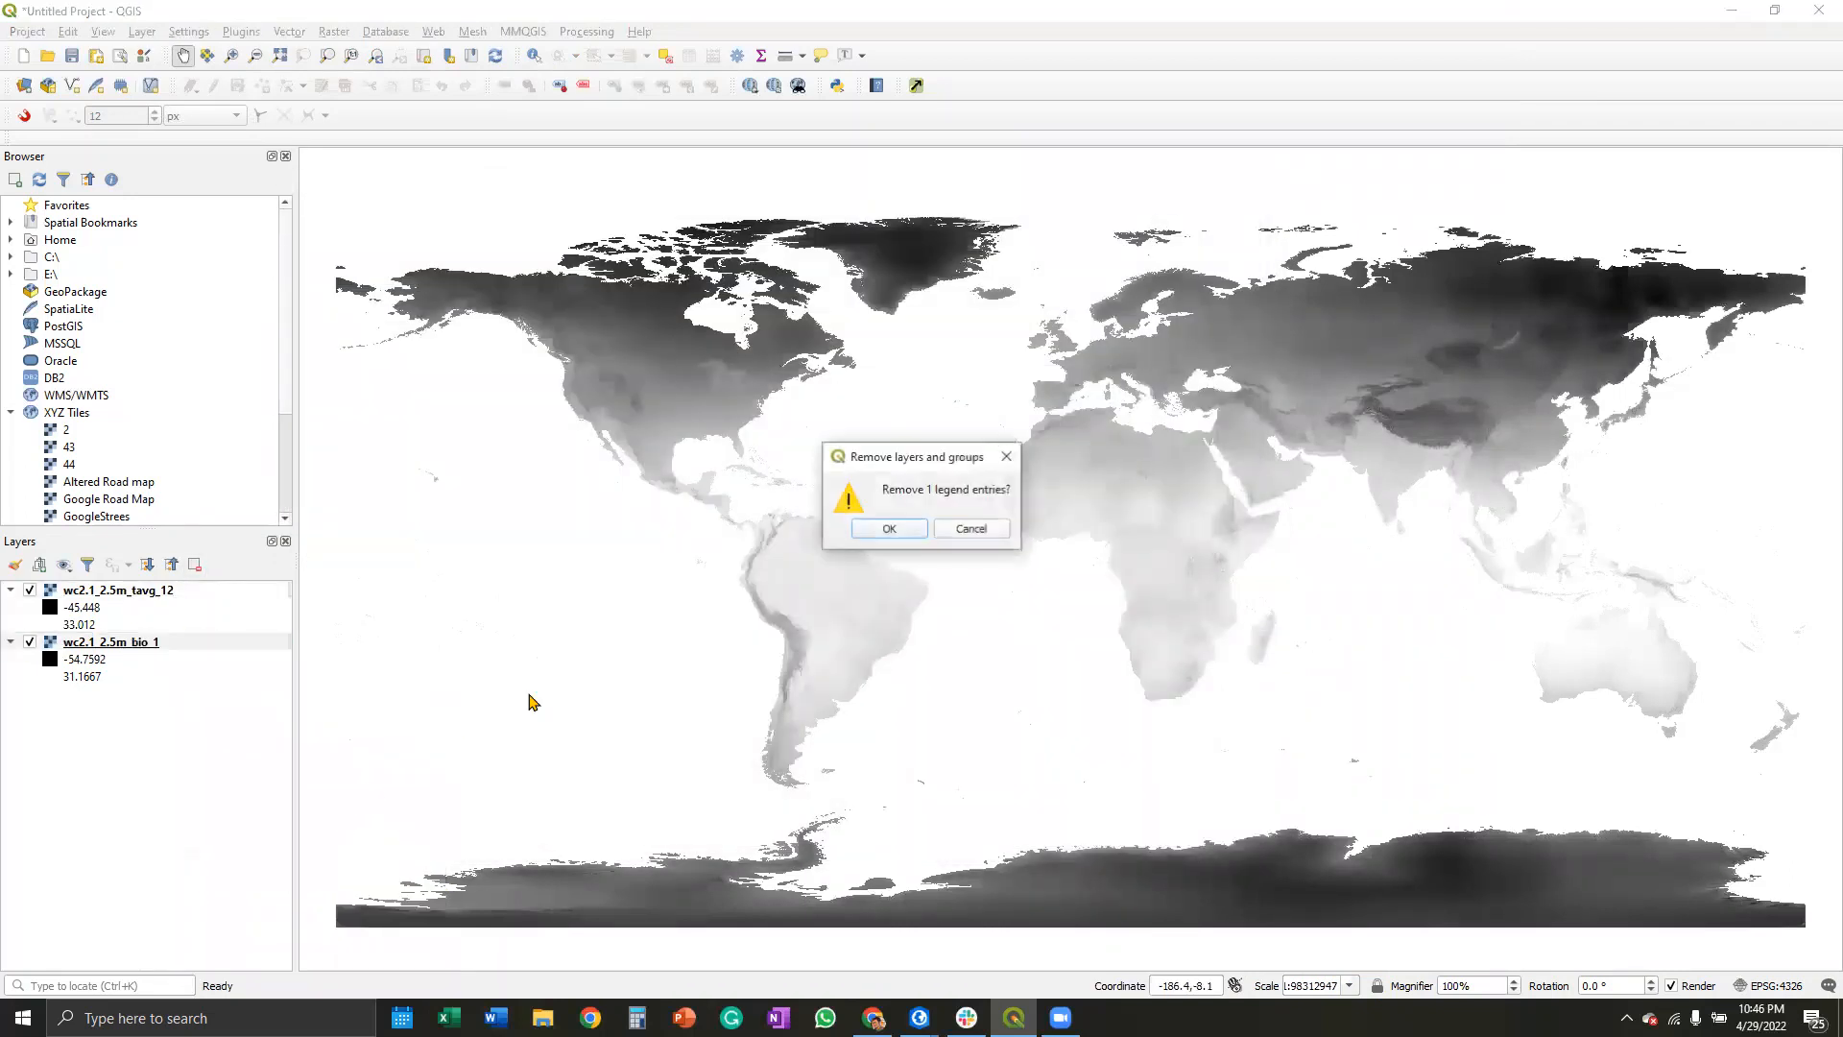
left_click(893, 531)
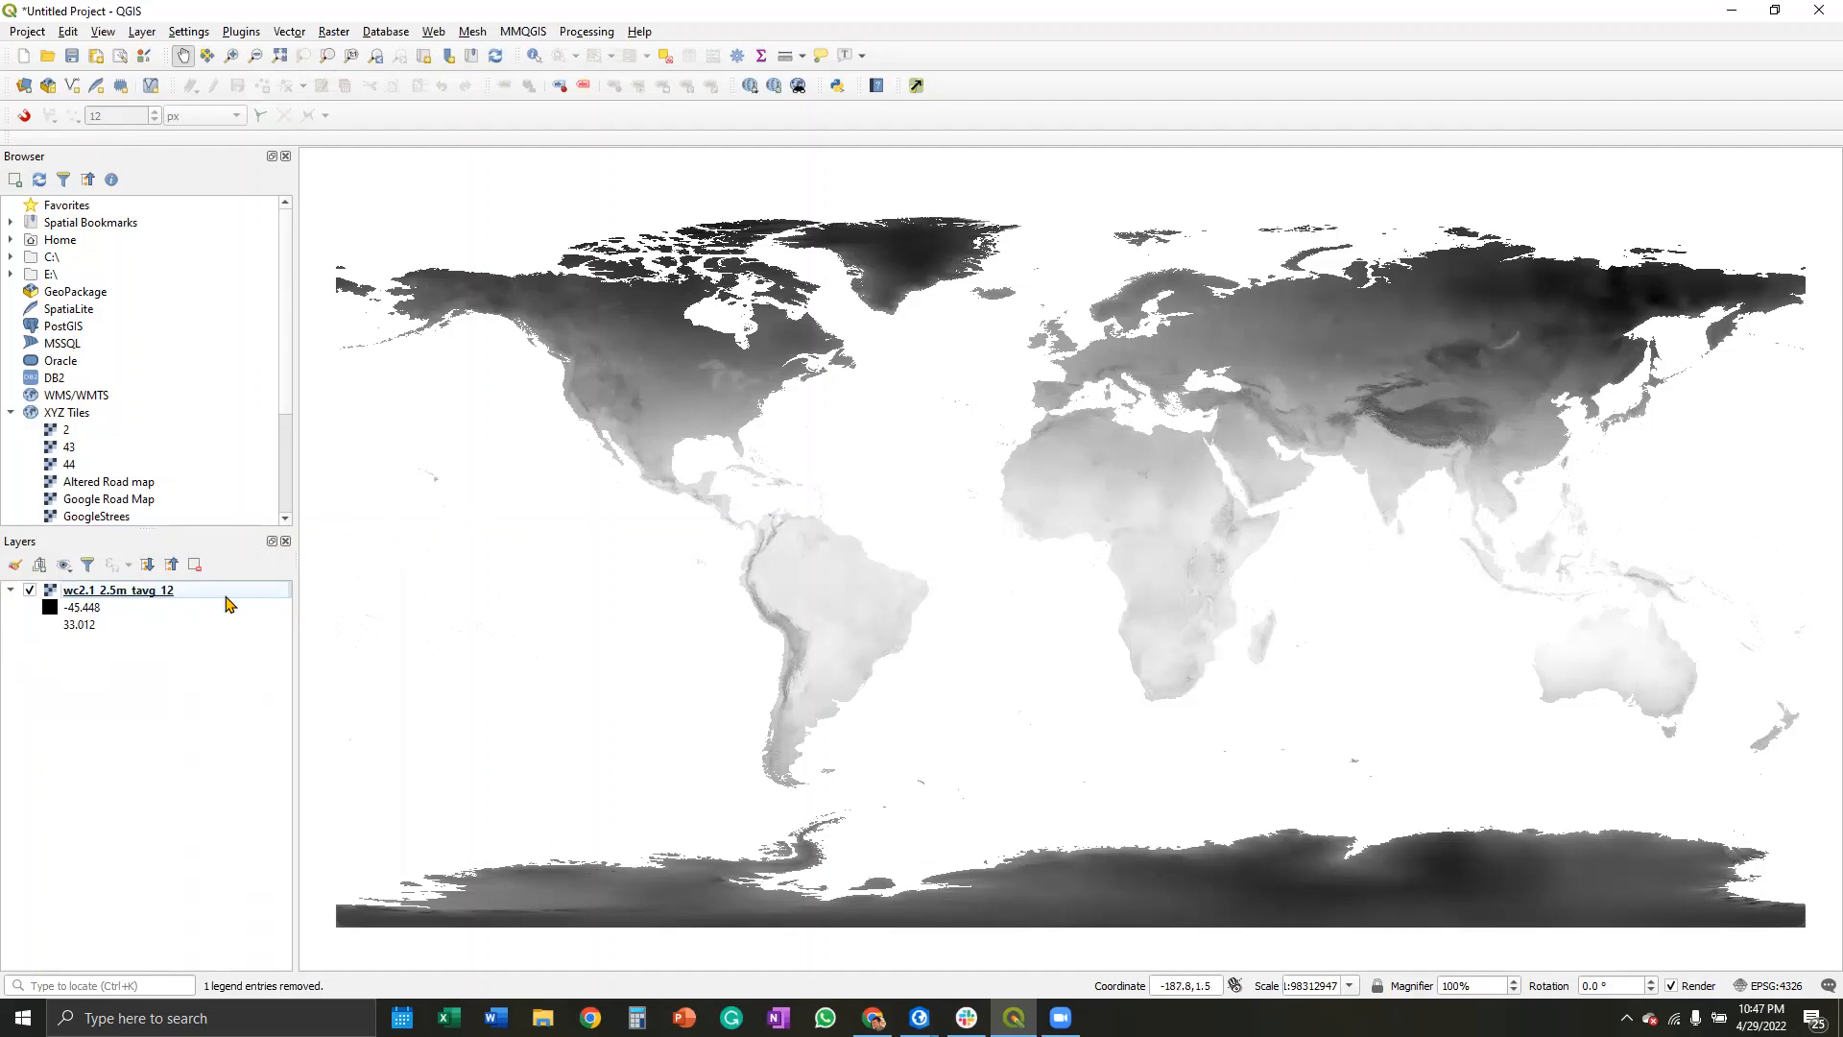
Step: Set up a GeoTIFF export of the wc2.1_2.5m_tavg_12 layer with output file DecLow in the 15-35degreeRange\PartialLayer folder
right_click(151, 591)
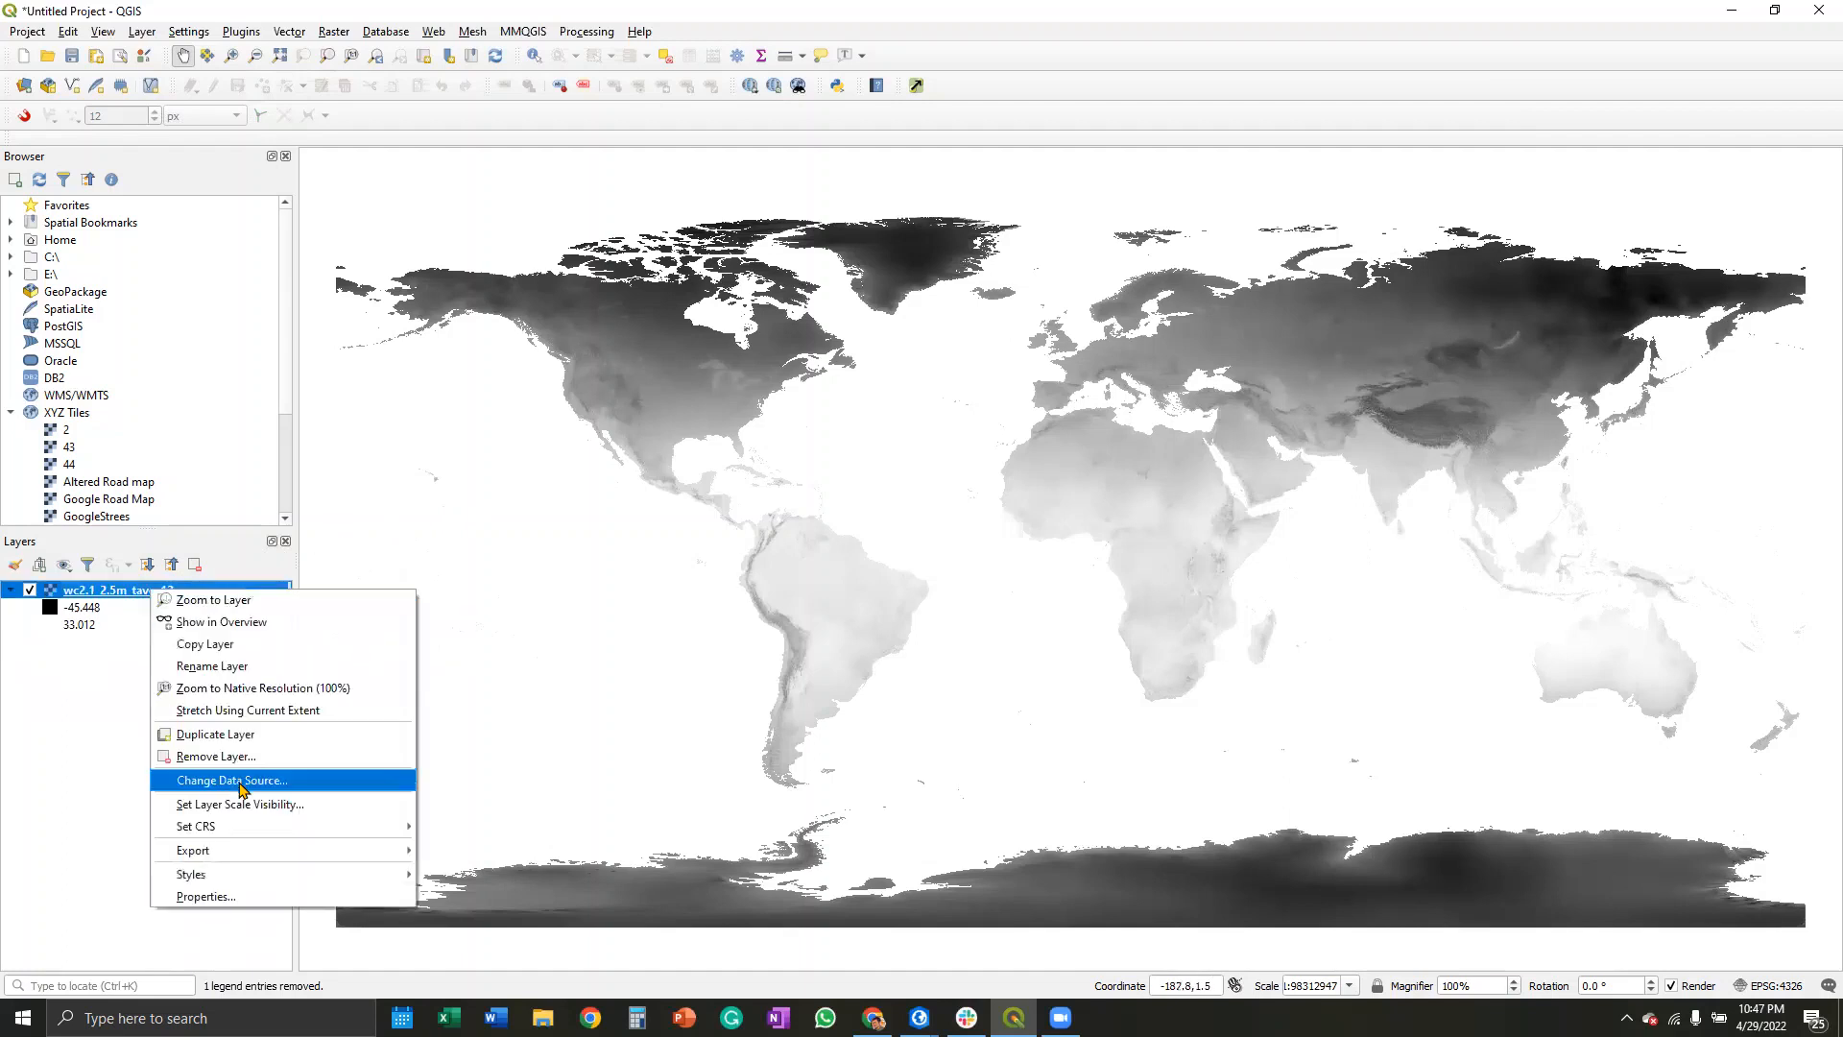
mouse_move(288, 849)
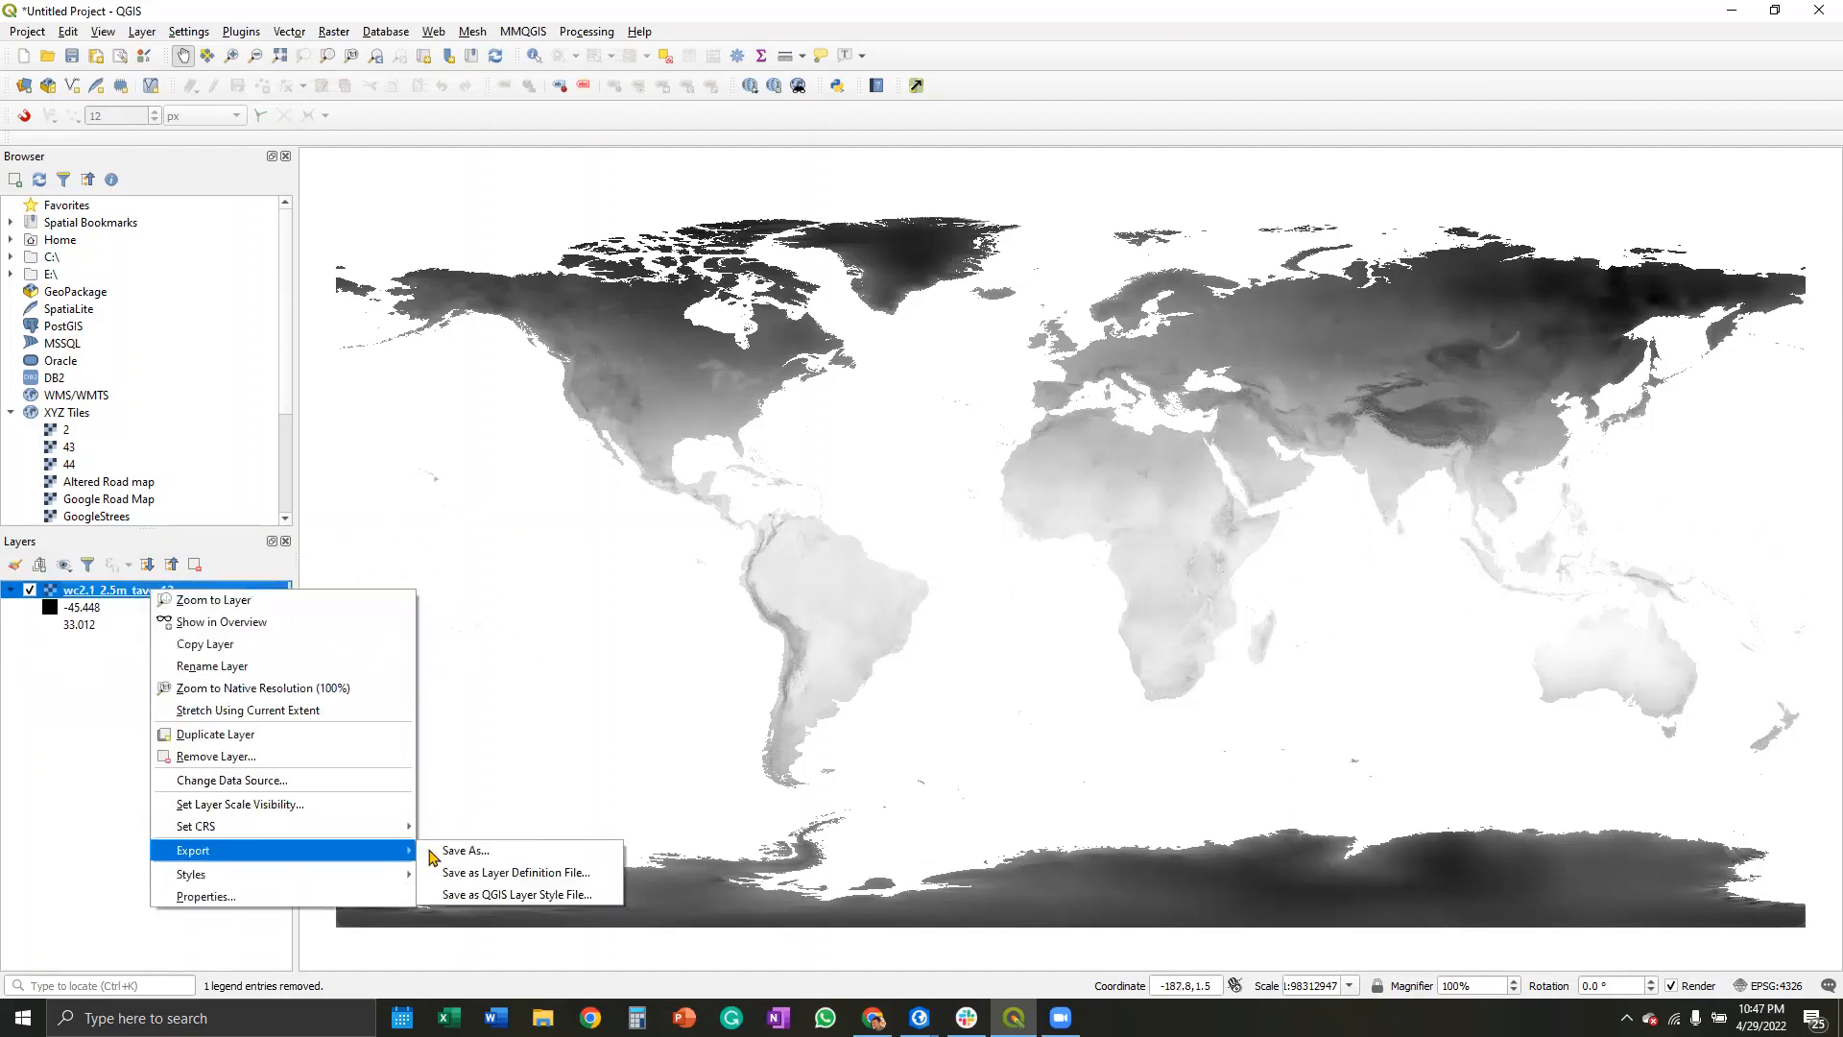
left_click(514, 852)
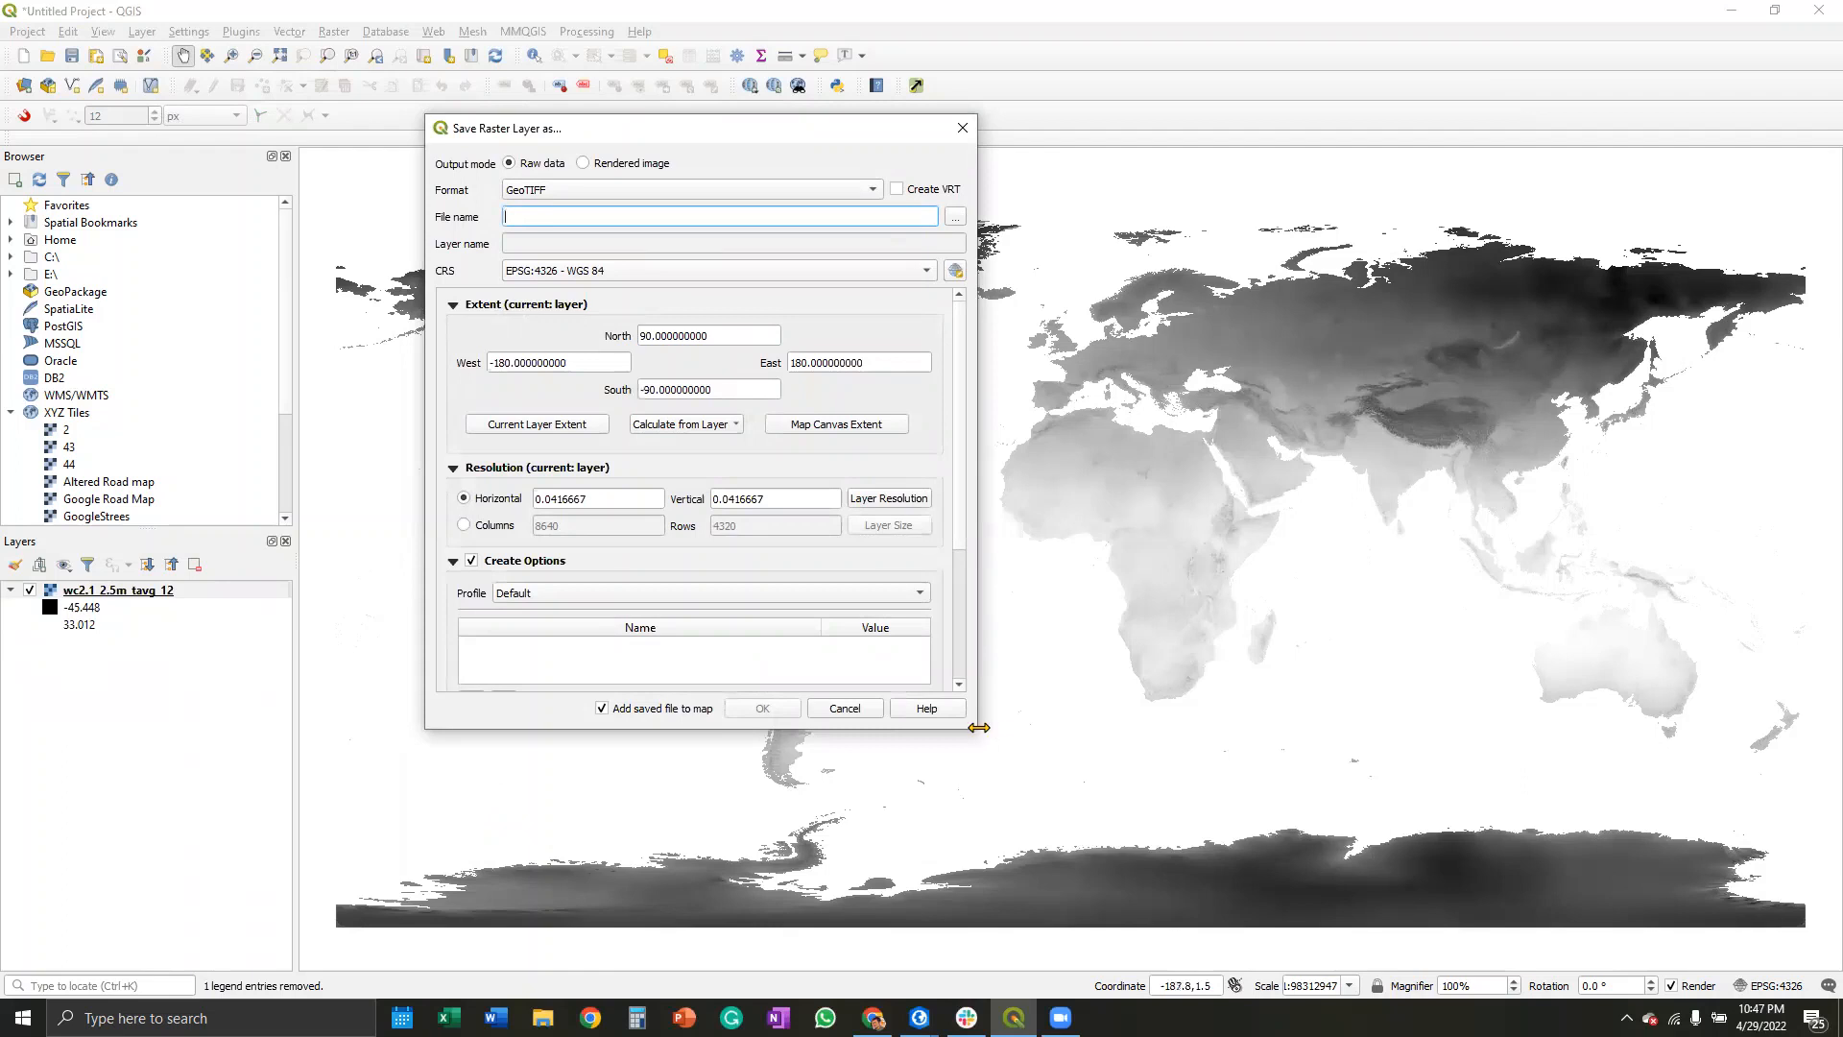
left_click_drag(979, 727, 998, 727)
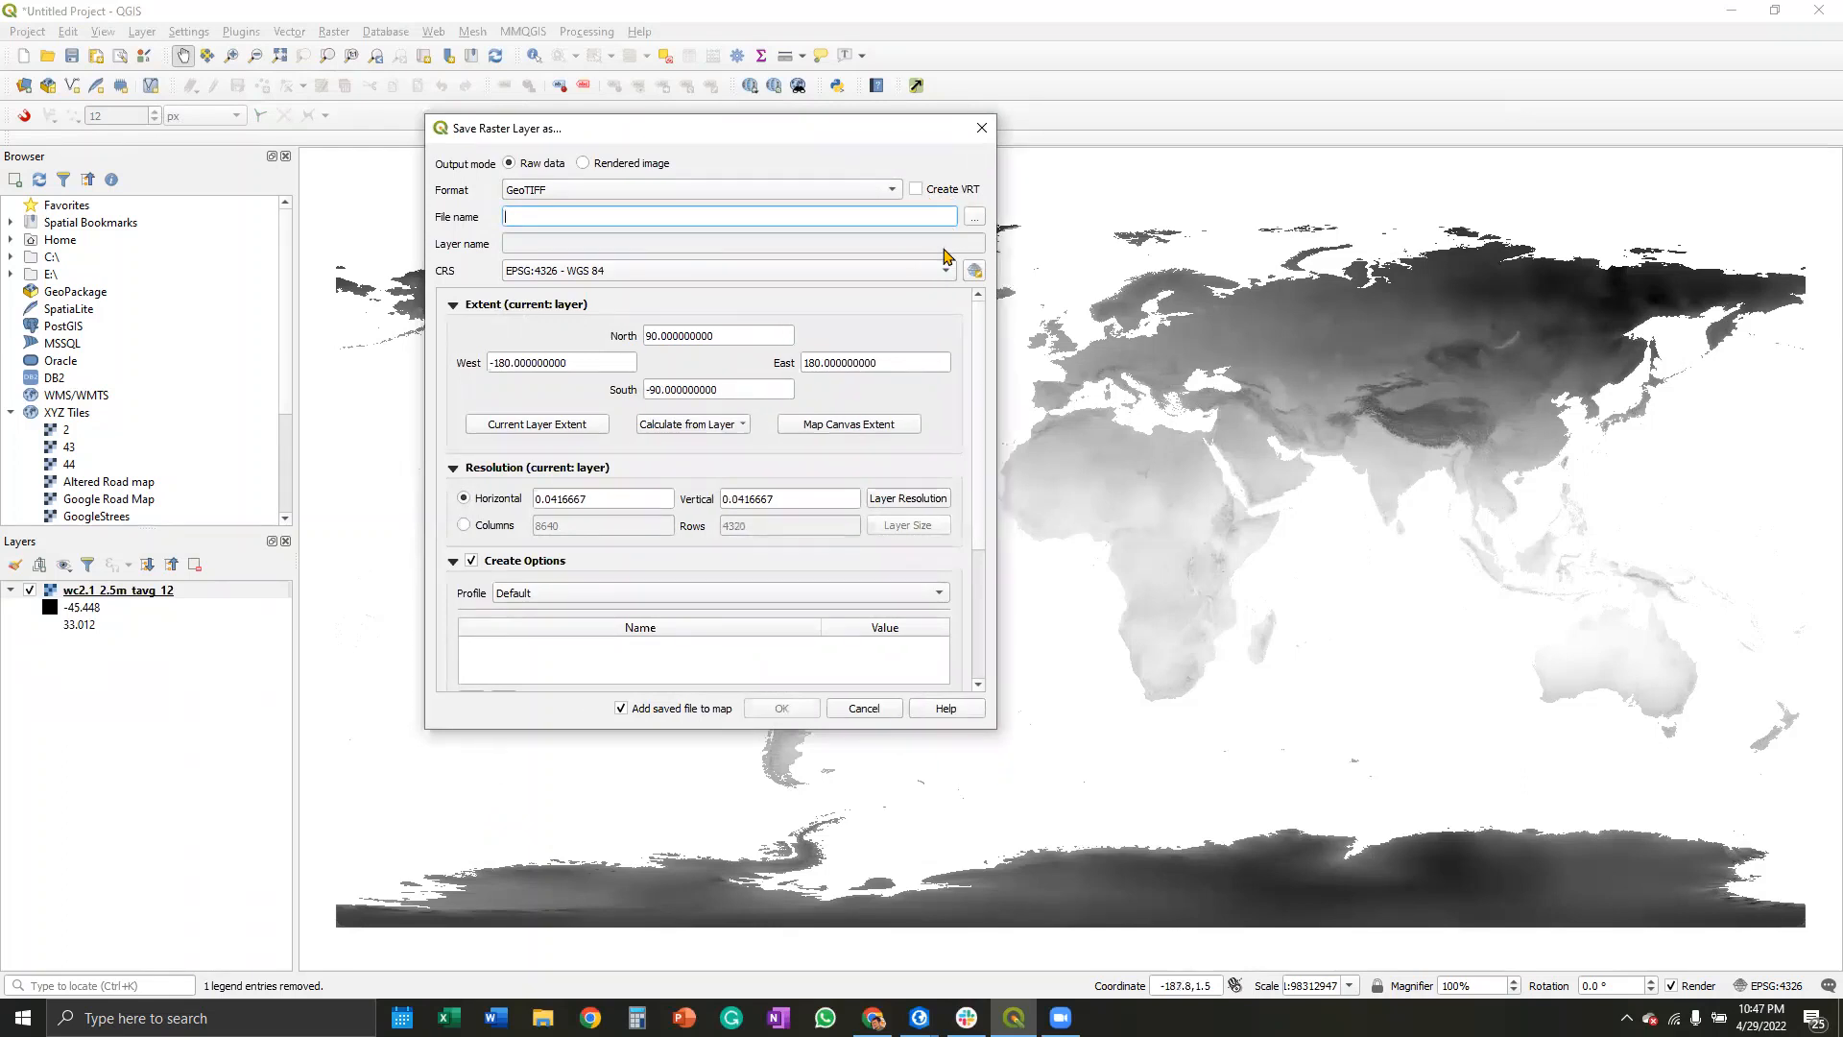
left_click(975, 217)
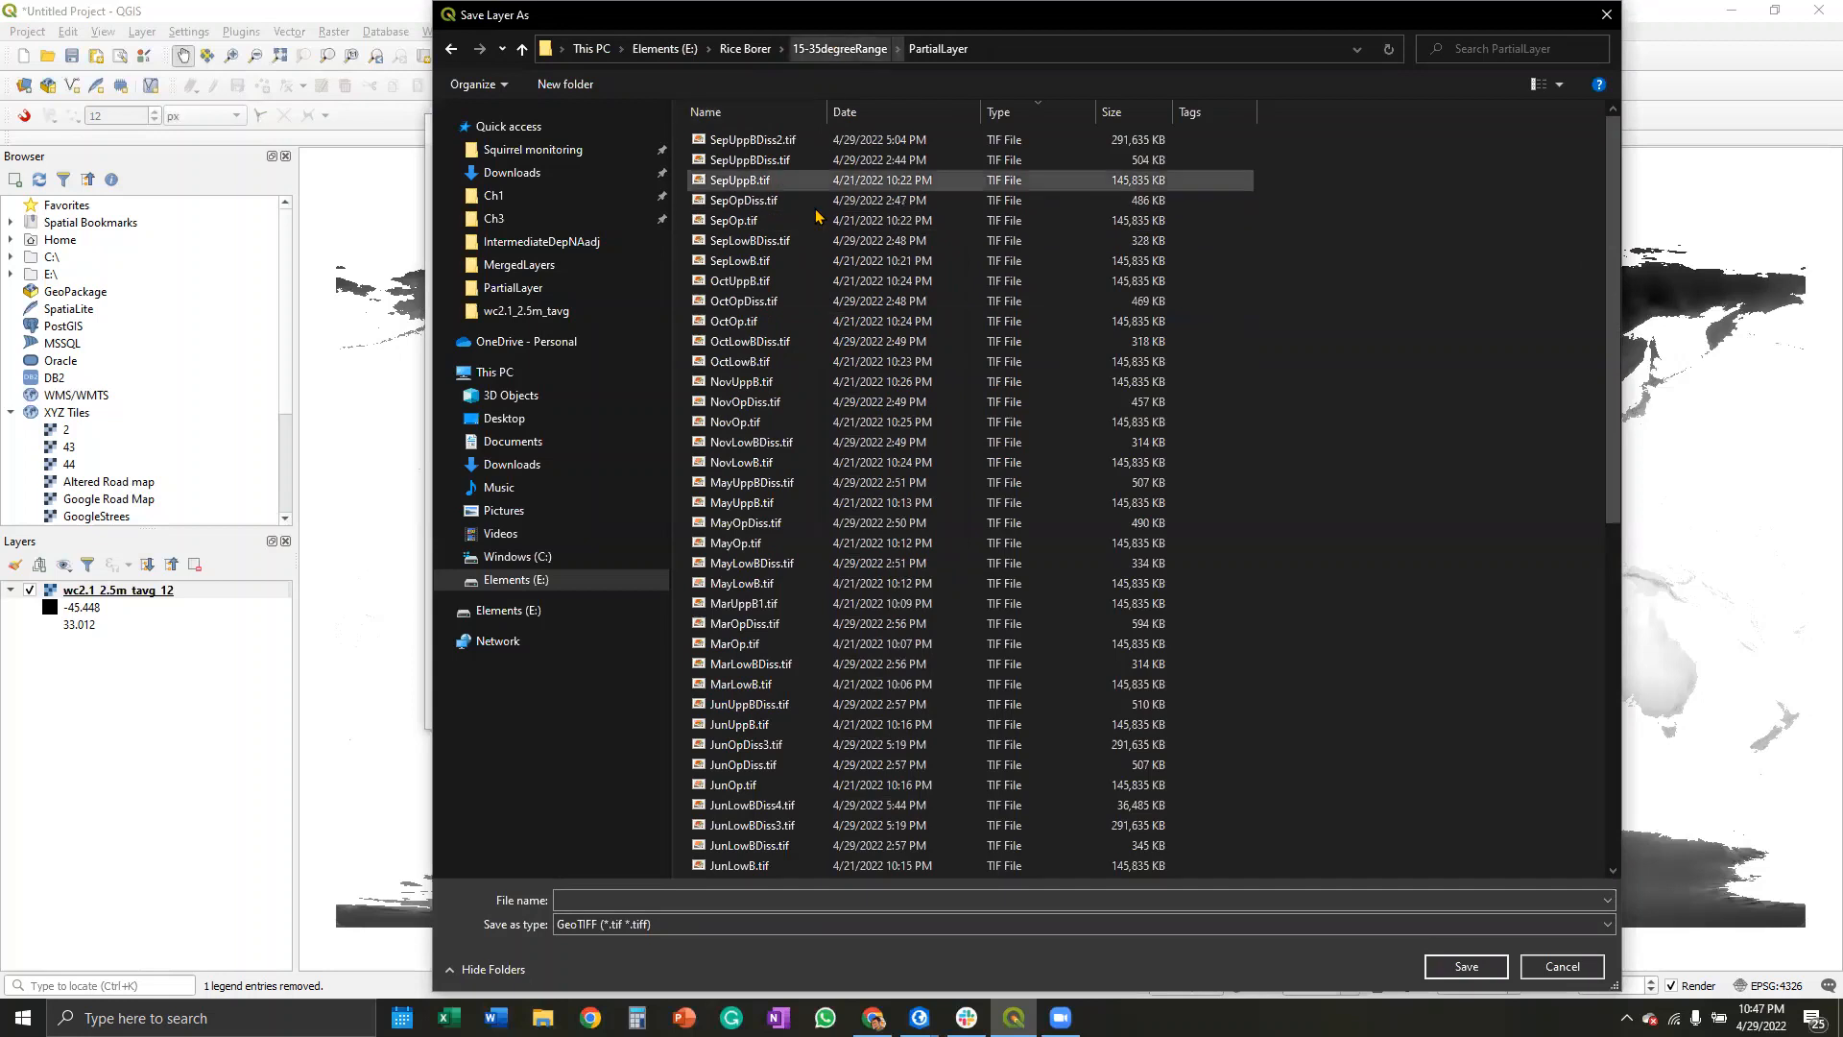
left_click(650, 902)
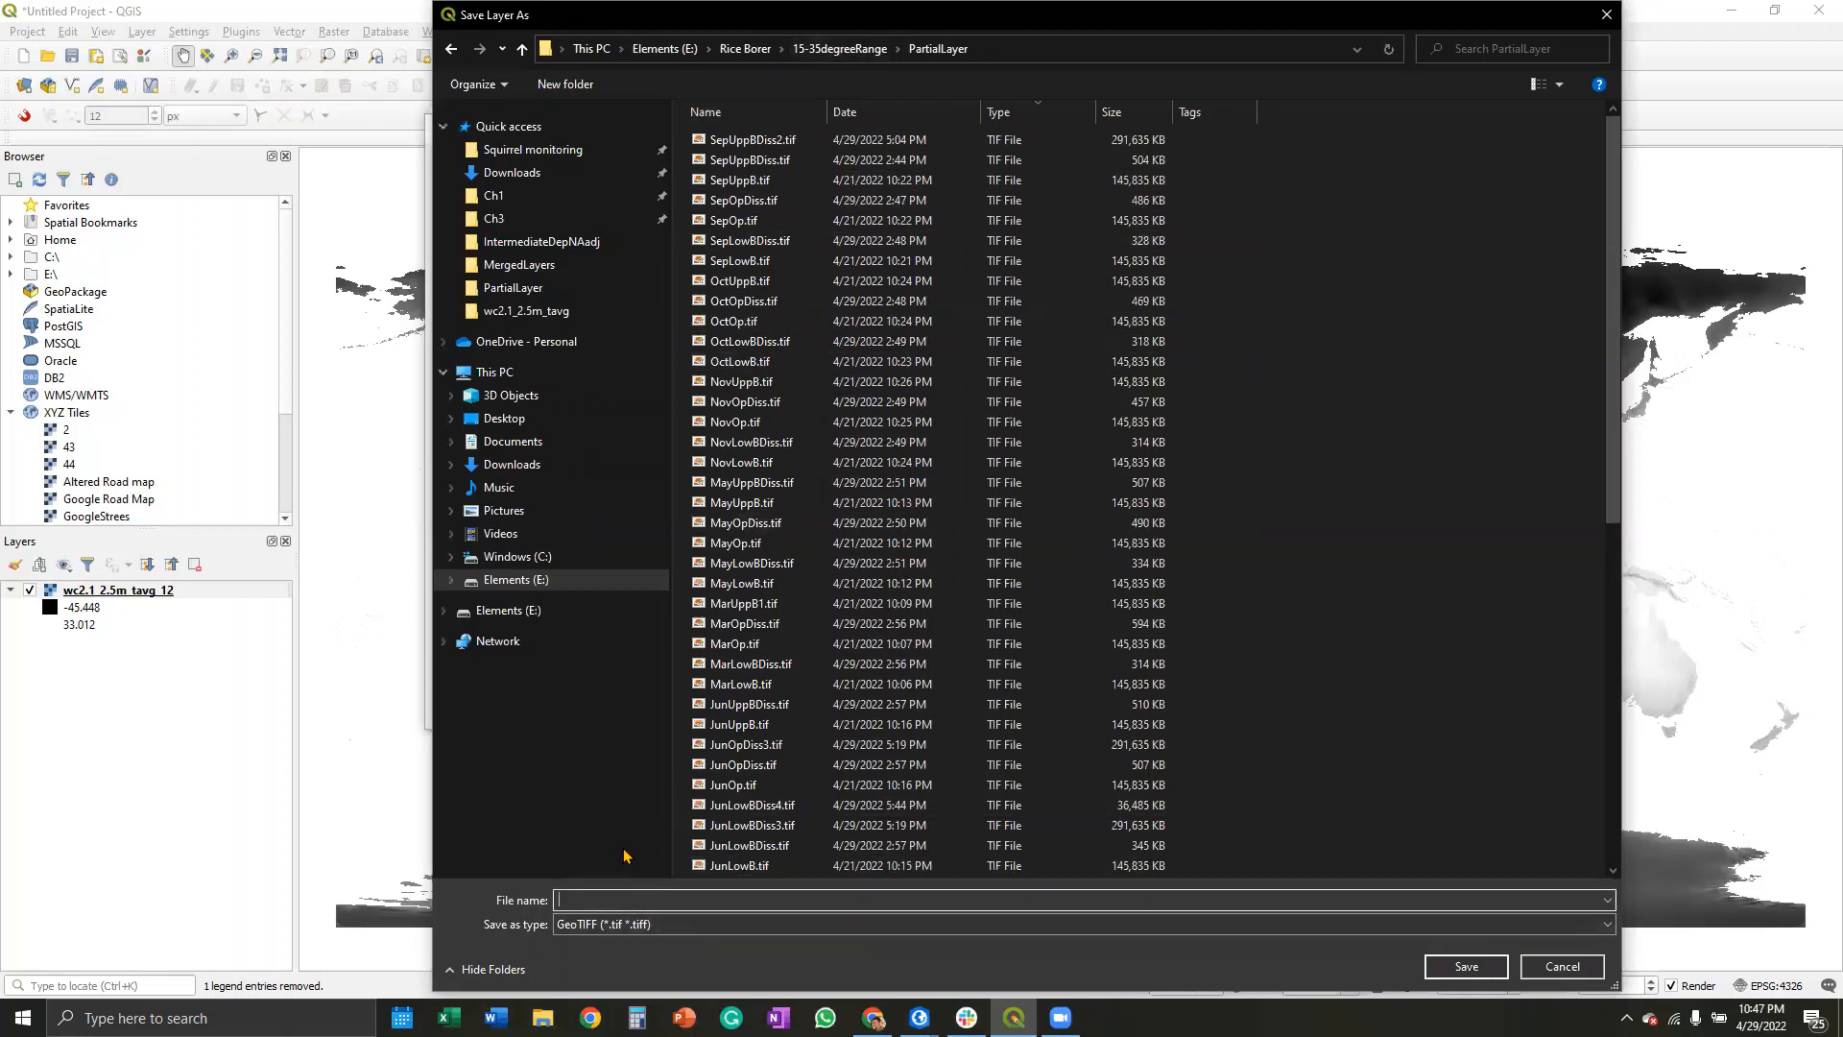
type("De")
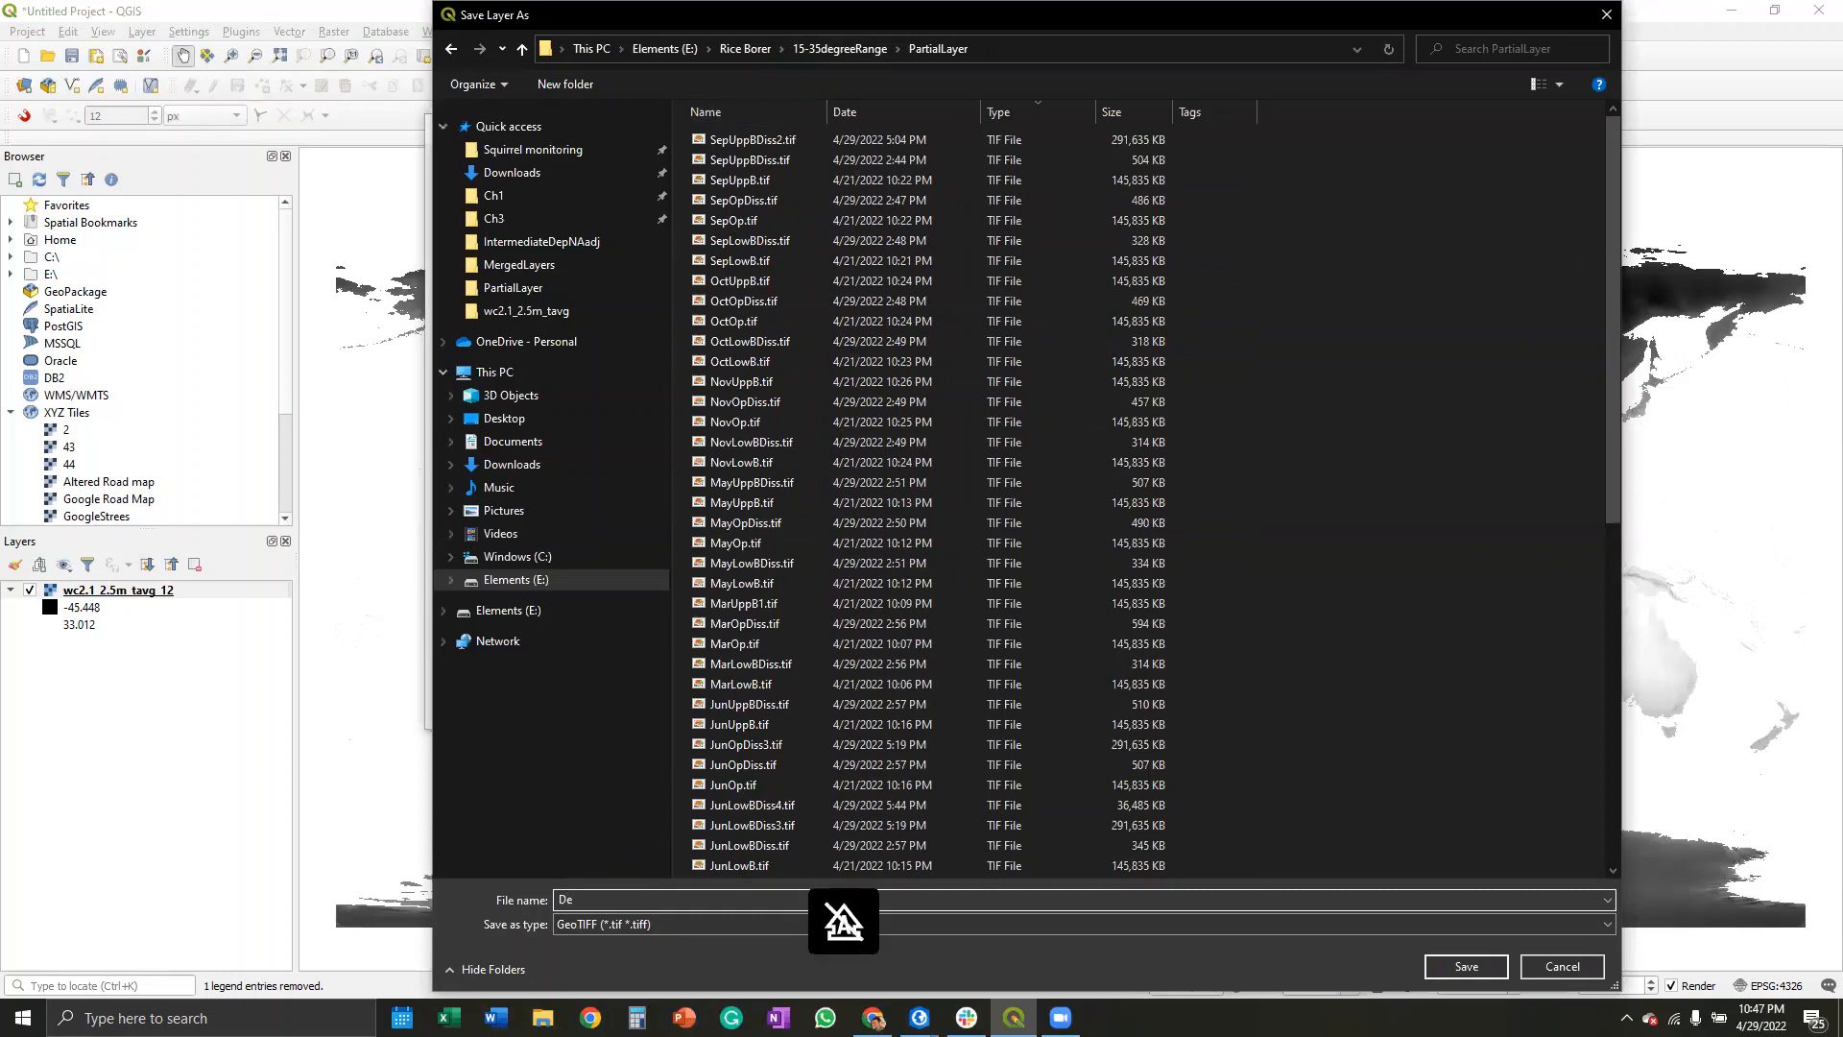
type("cLow")
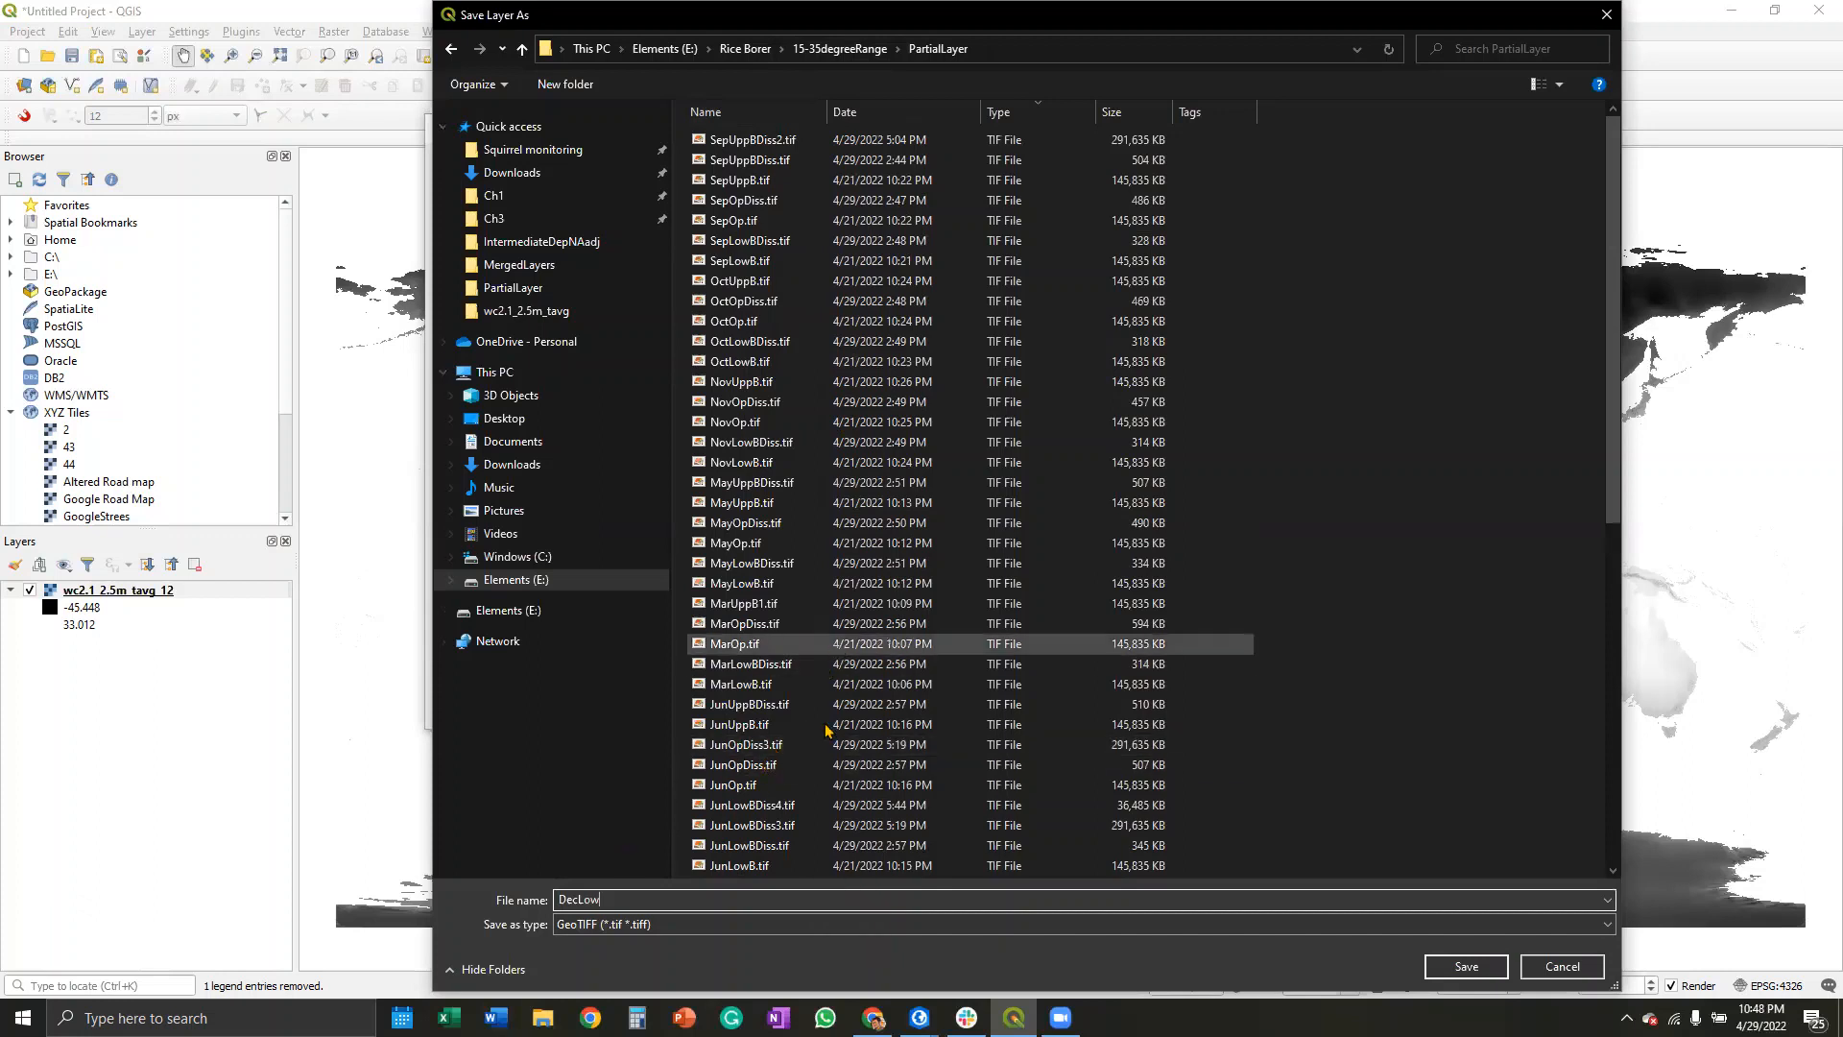
left_click(1466, 967)
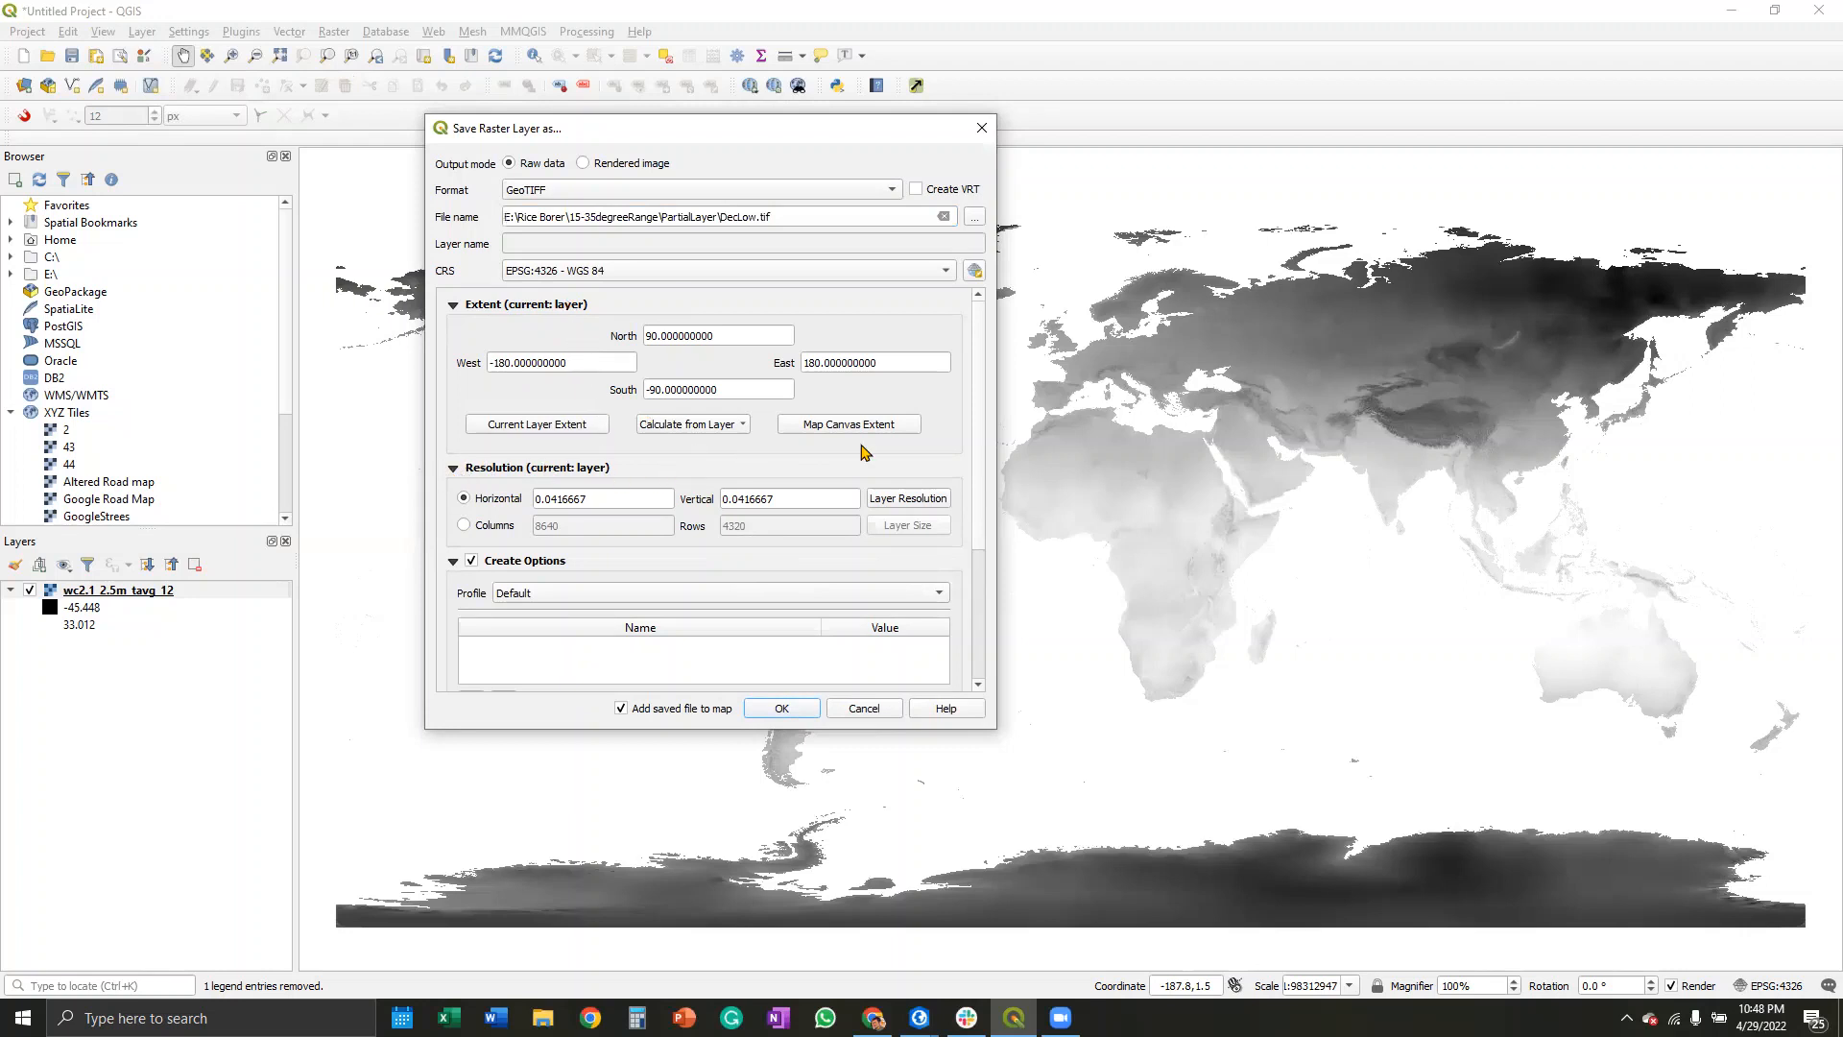
Step: Export DecLow with a no-data value range starting at +15 and an upper limit, and hide the wc2.1_2.5m_tavg_12 layer
scroll(975, 394, "down", 2)
scroll(989, 485, "down", 2)
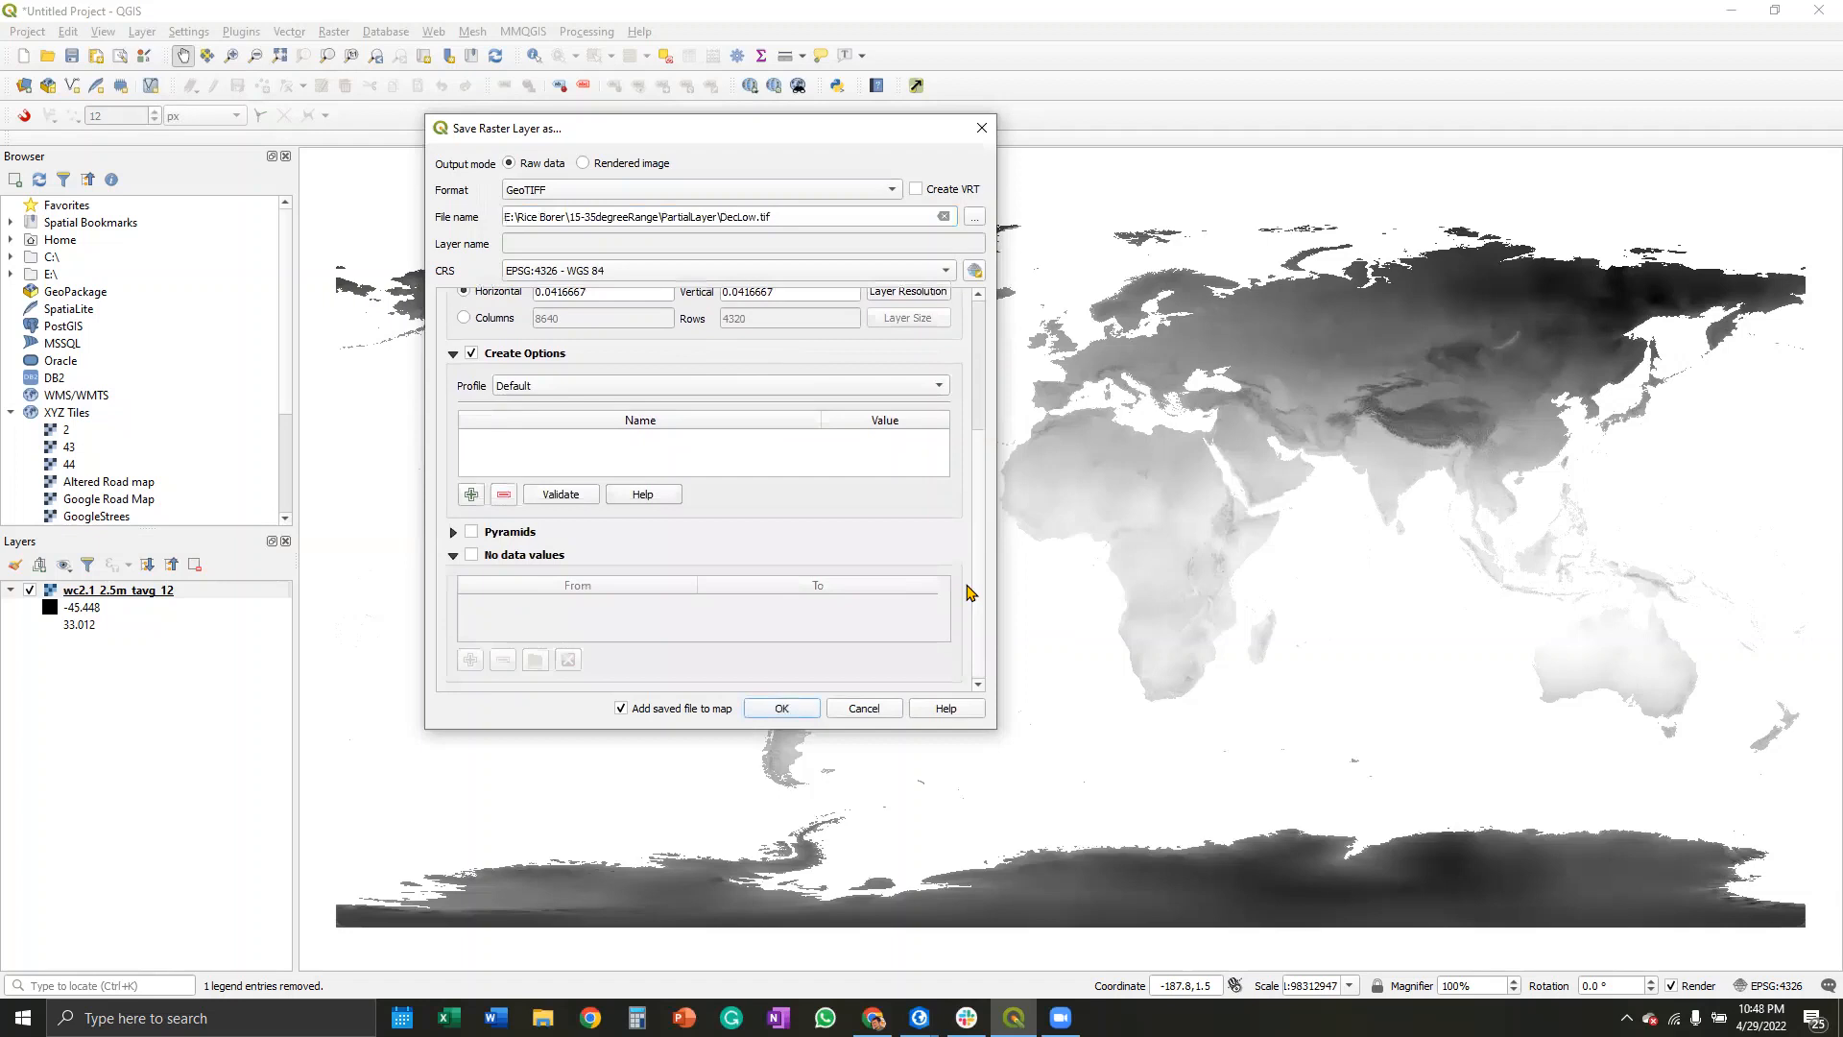
left_click(486, 557)
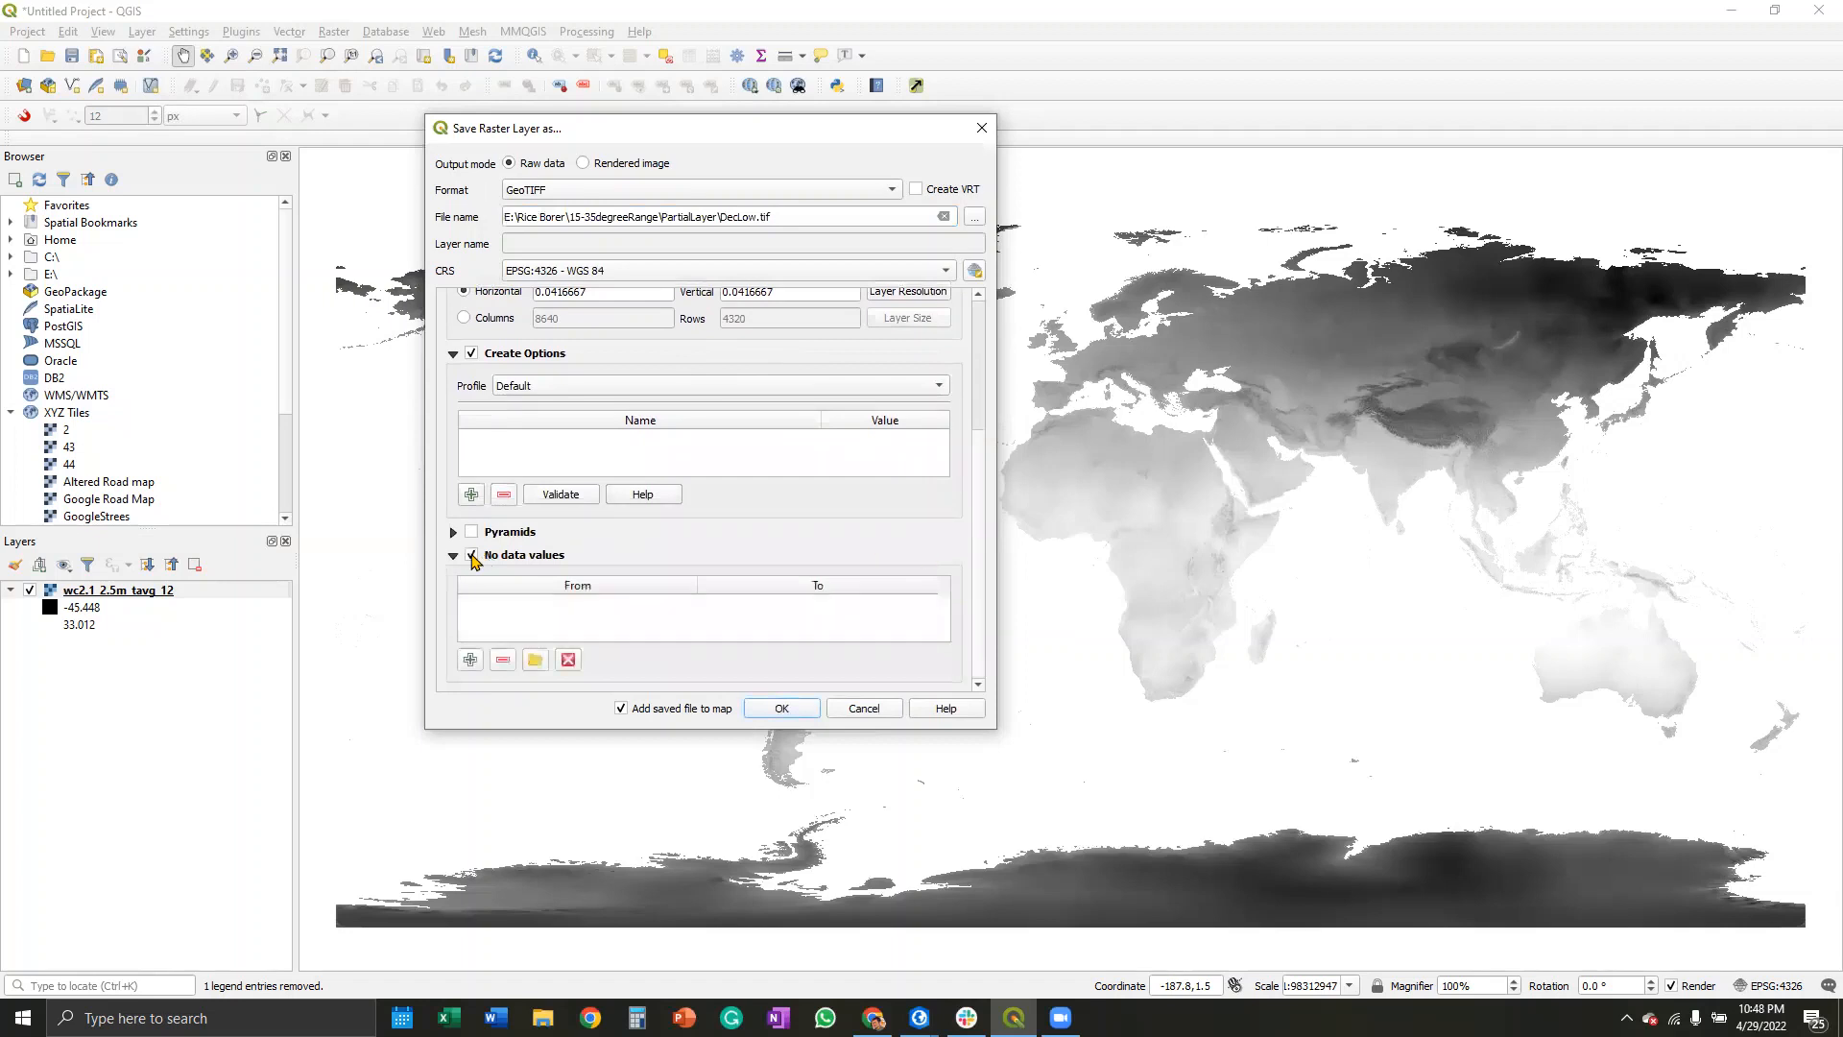
left_click(471, 659)
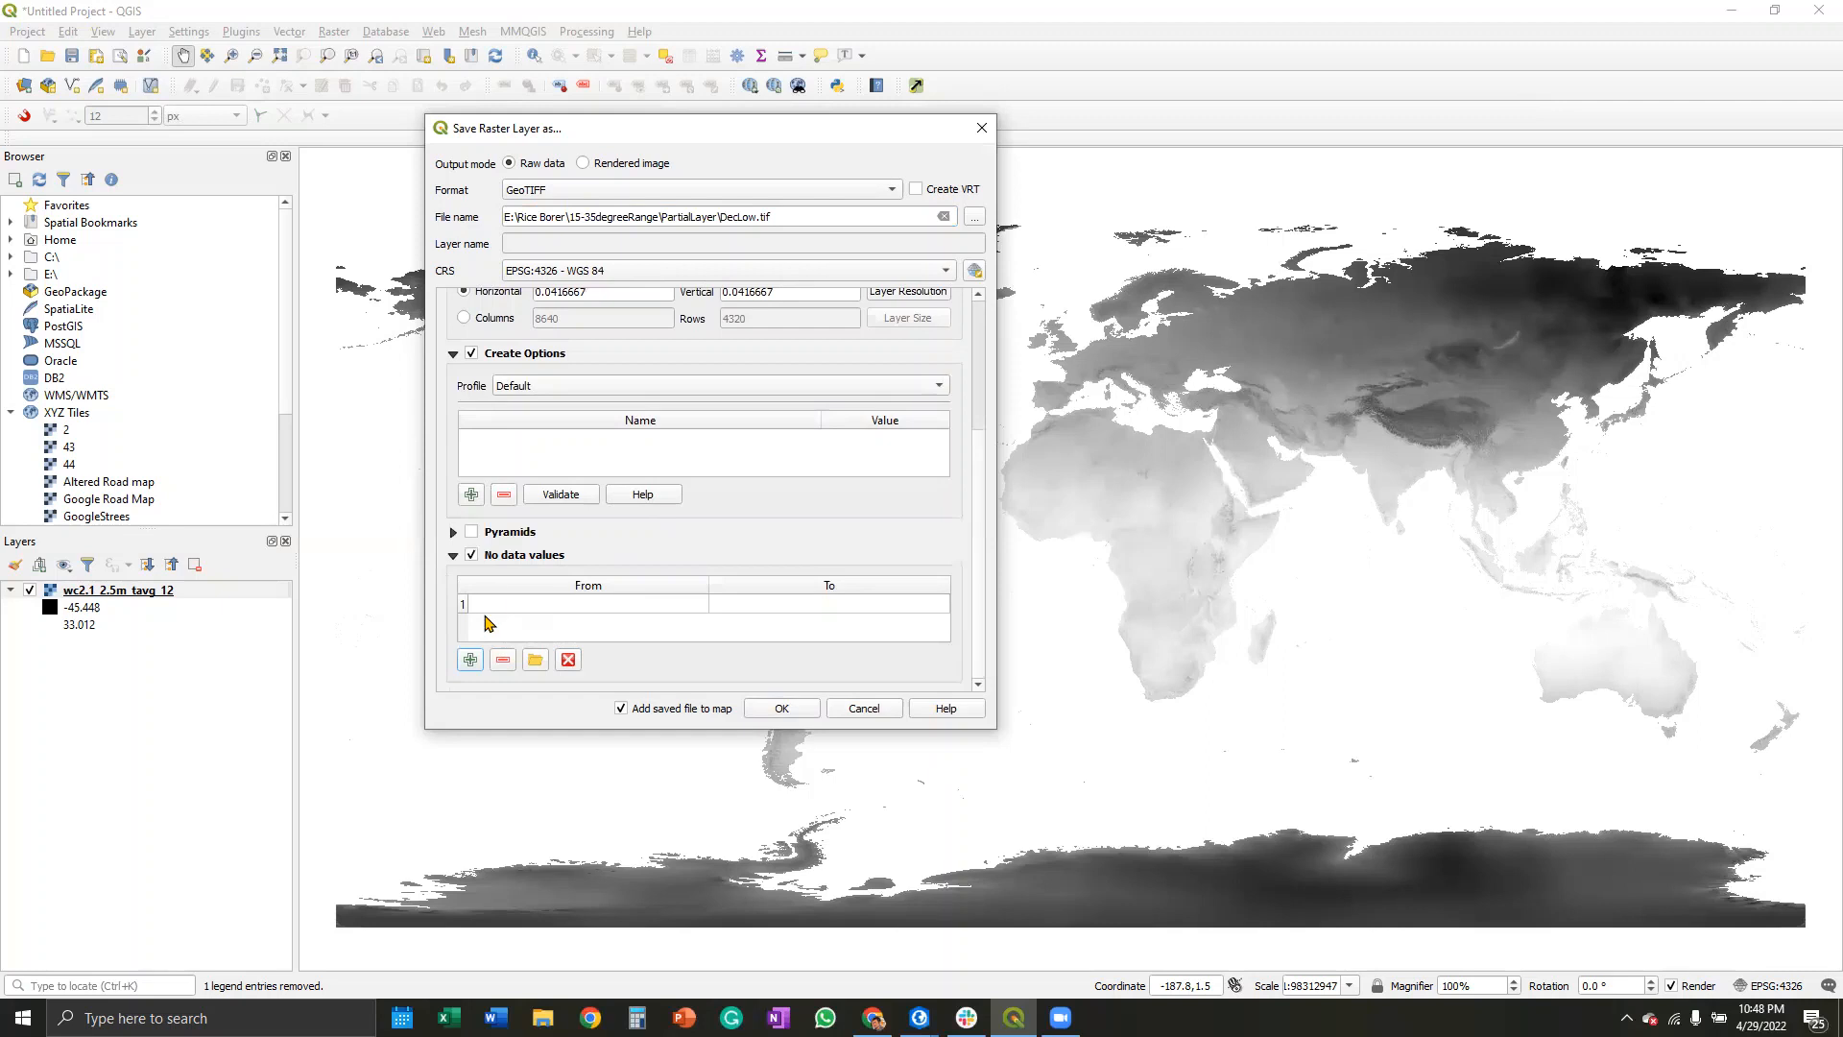
double_click(513, 605)
type("+15")
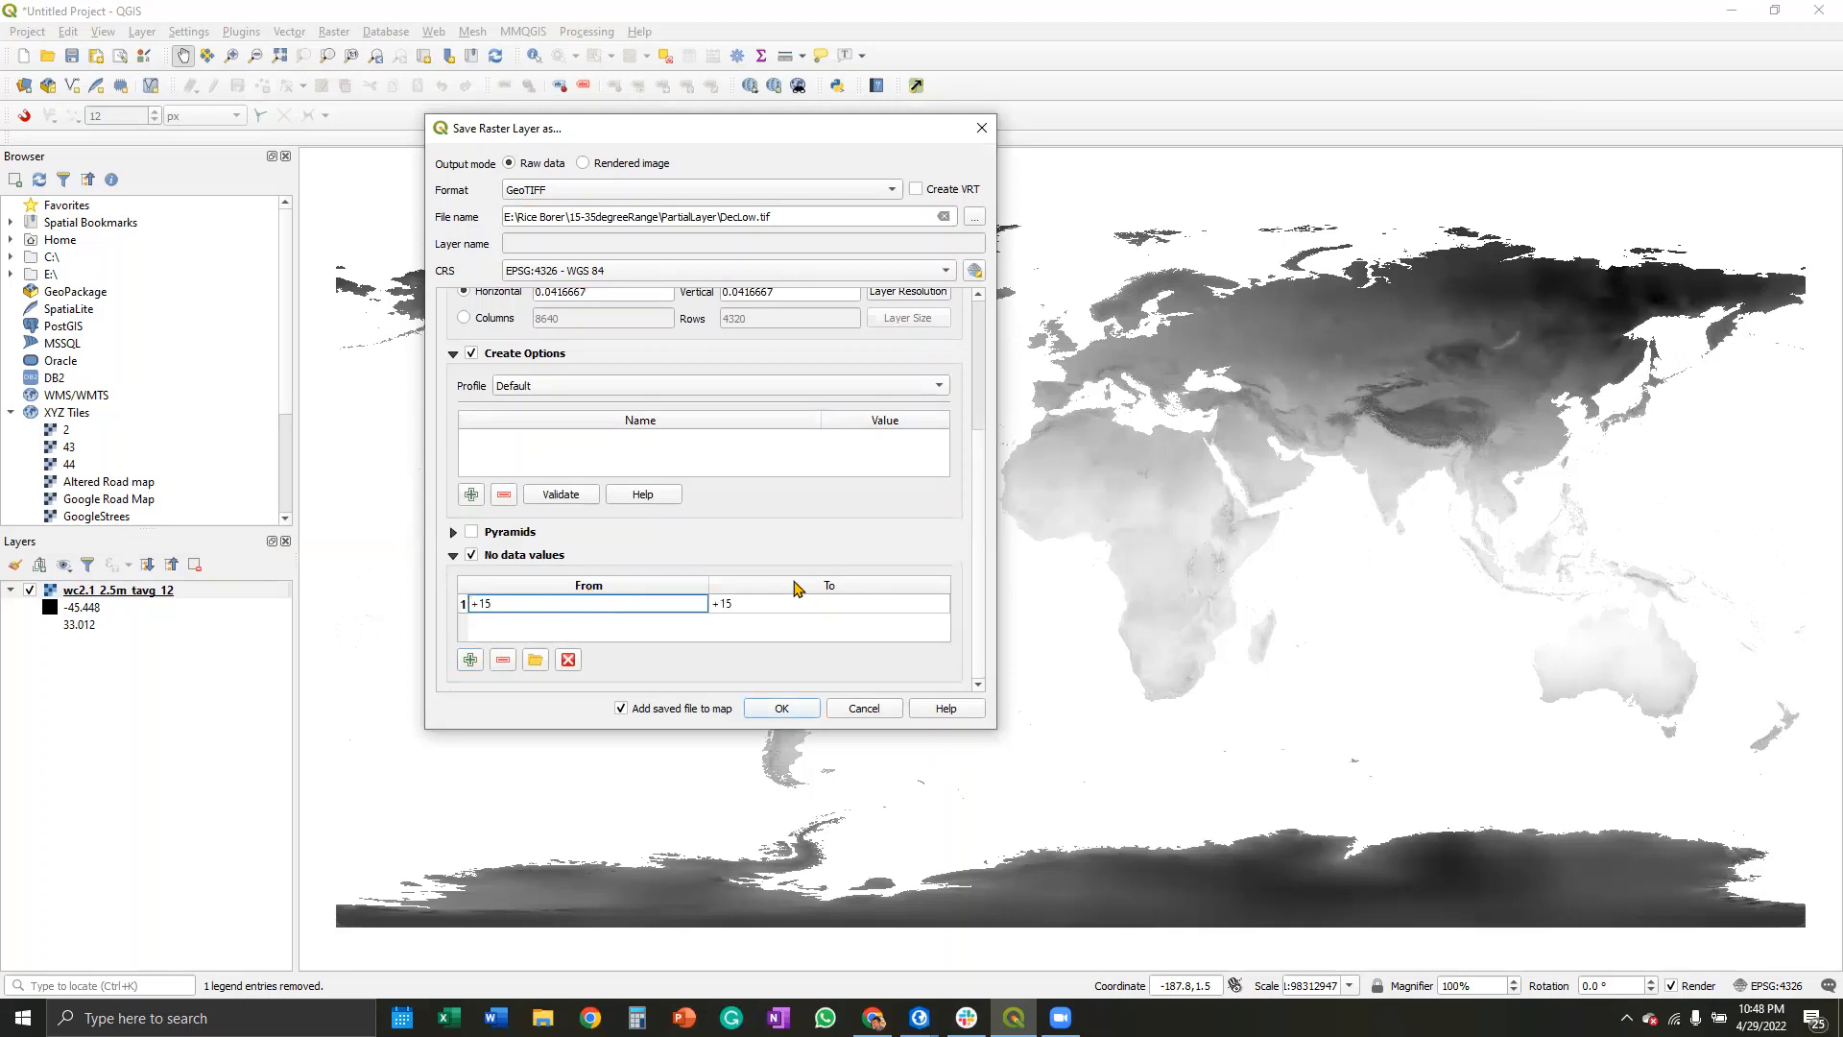
double_click(727, 603)
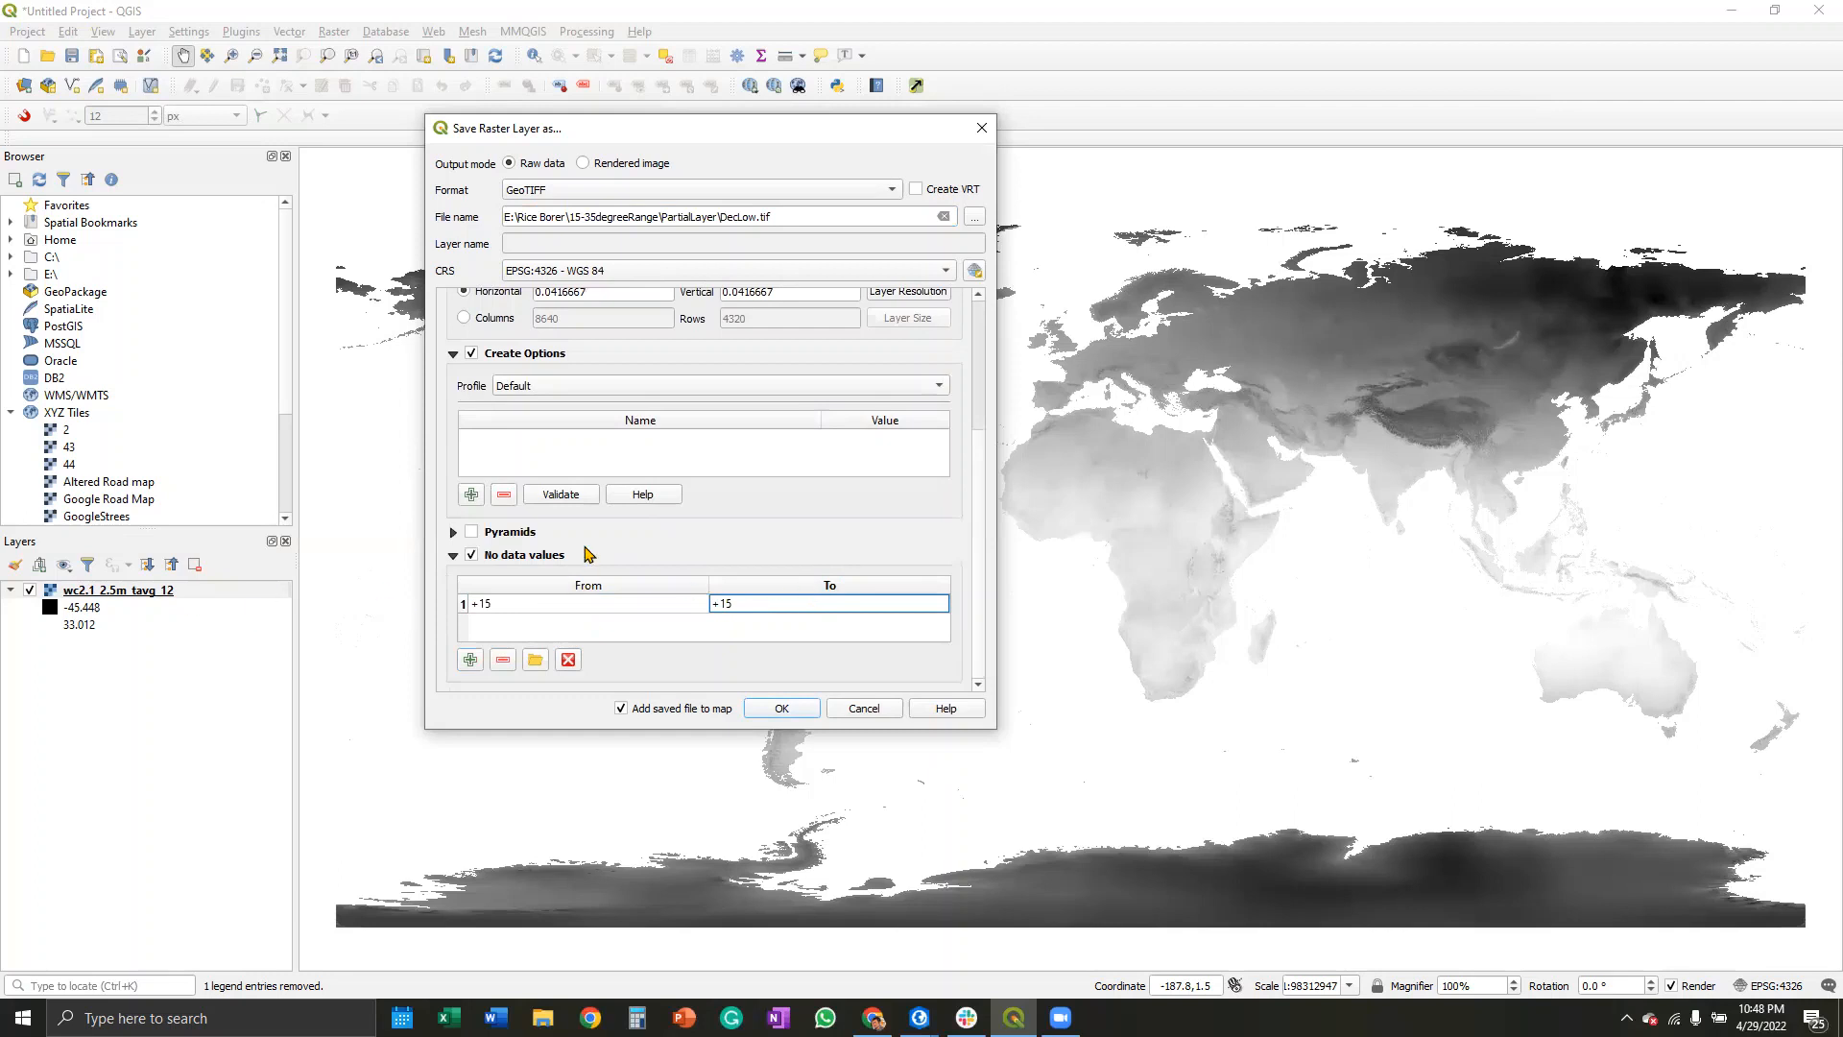
key("BackSpace")
type("4")
left_click(781, 708)
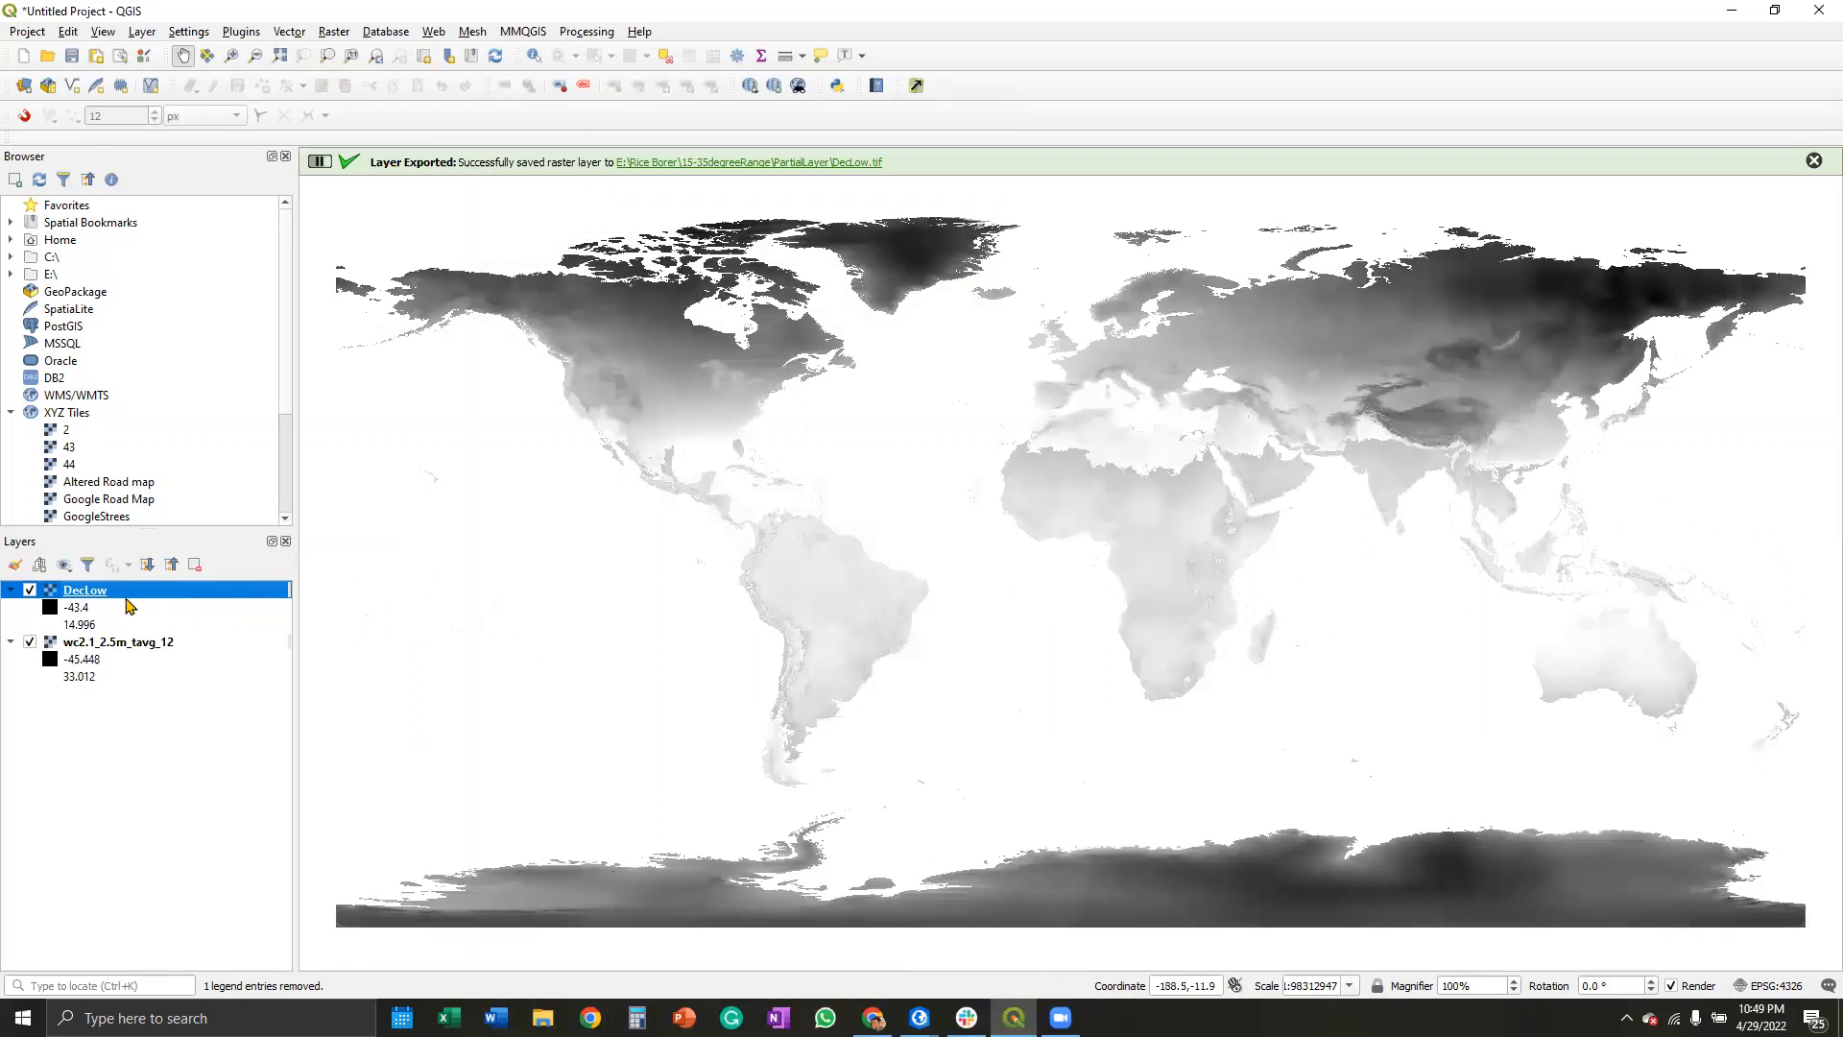
left_click(29, 642)
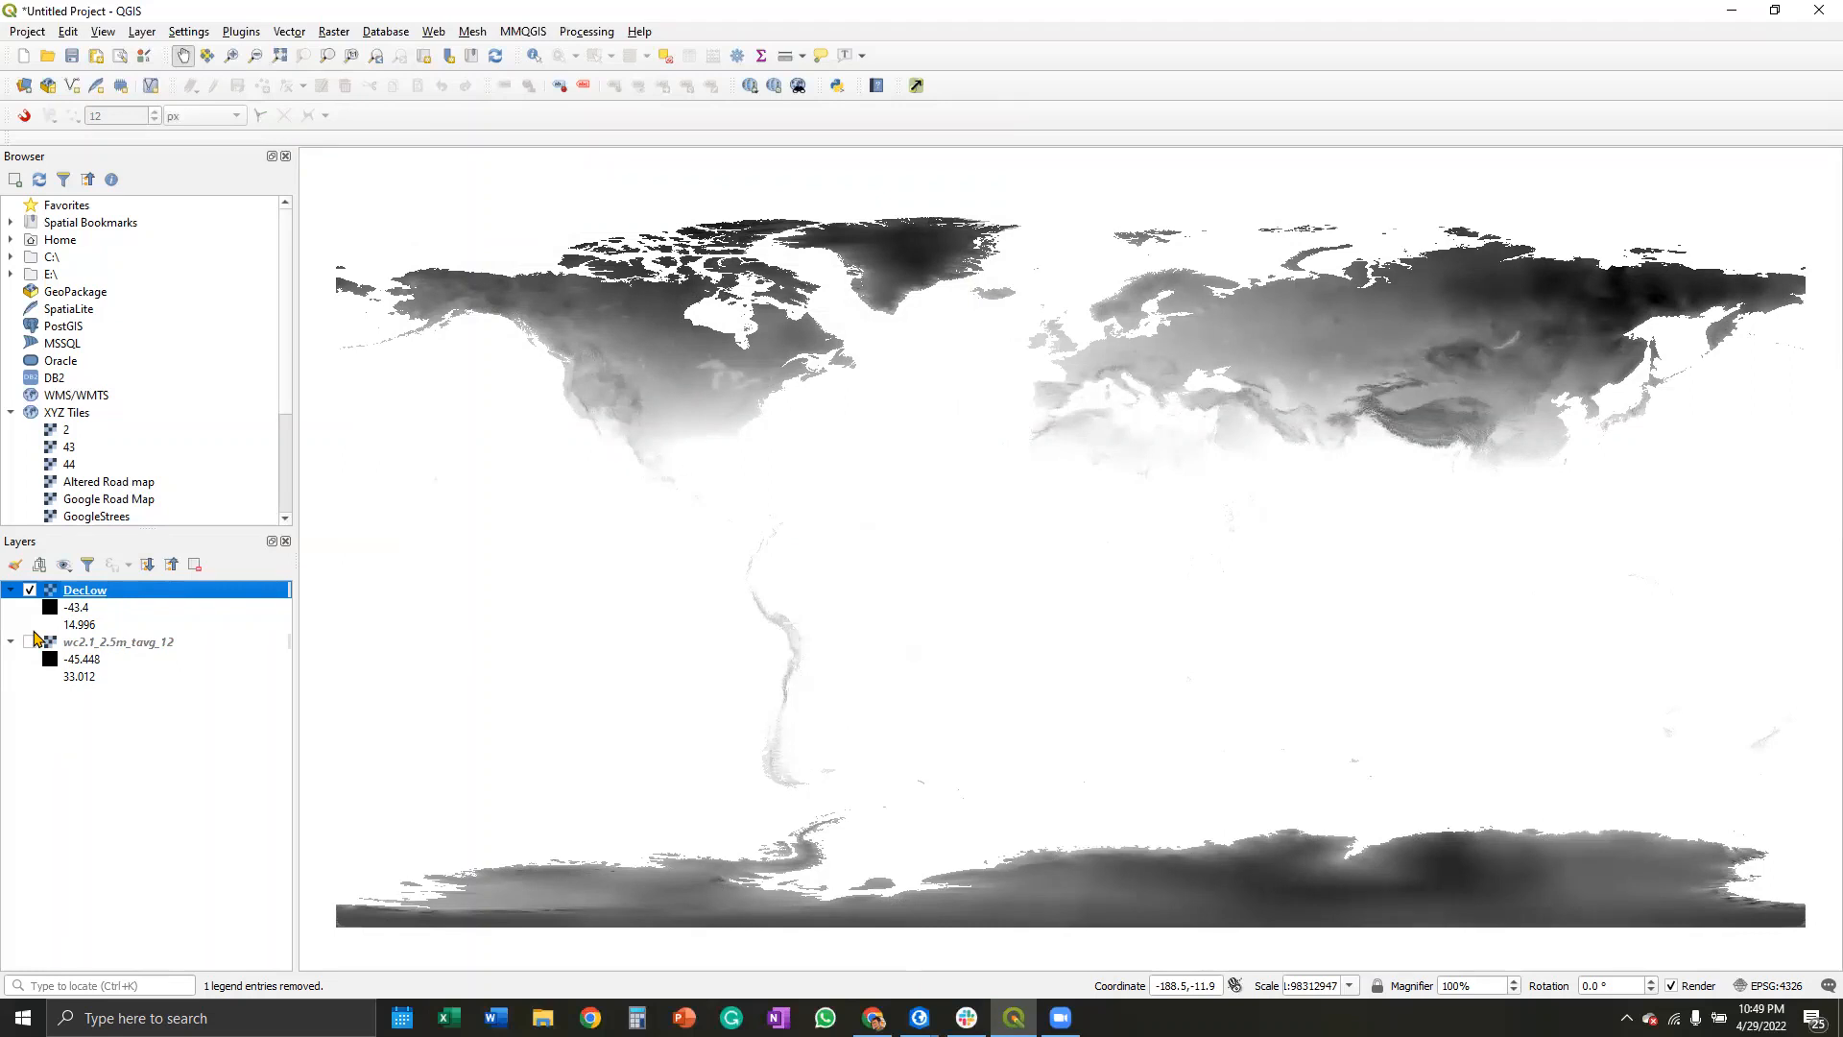
Step: Set up a GeoTIFF export of the wc2.1_2.5m_tavg_12 layer with output file DecOp.tif in the 15-35degreeRange\PartialLayer folder
right_click(99, 649)
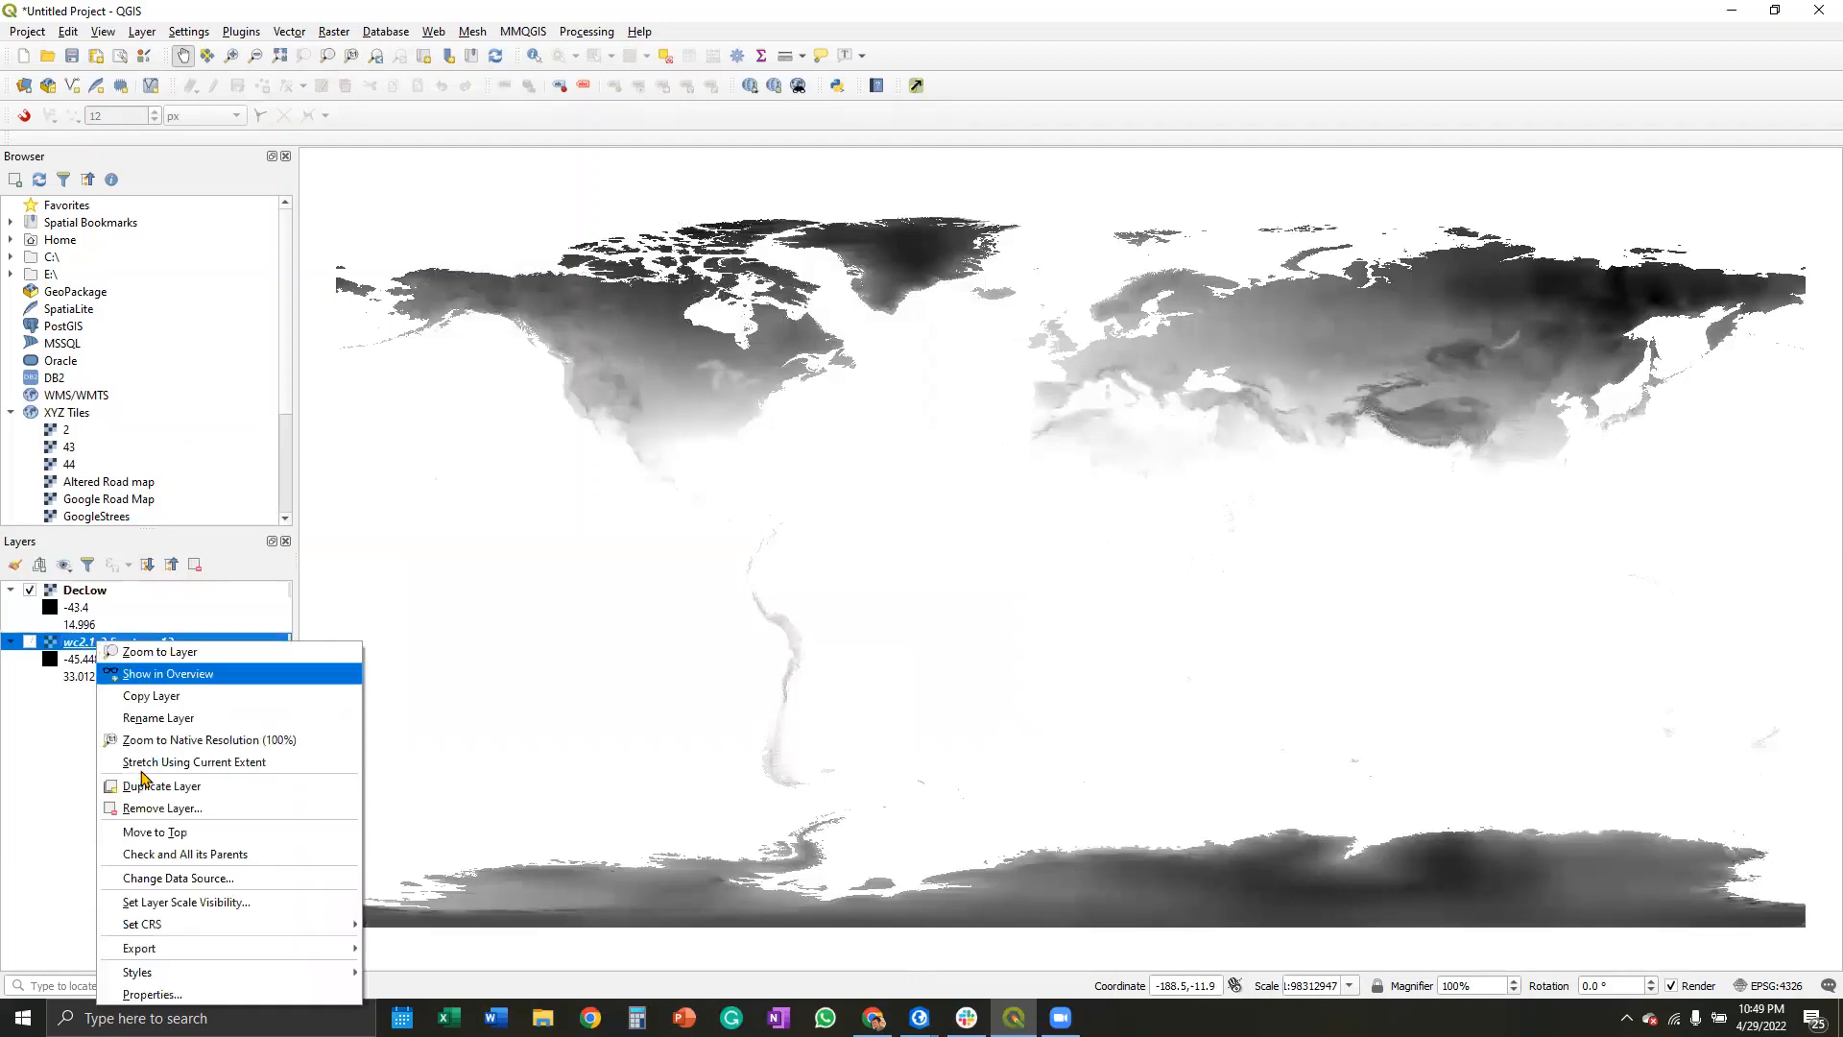
mouse_move(317, 948)
left_click(412, 947)
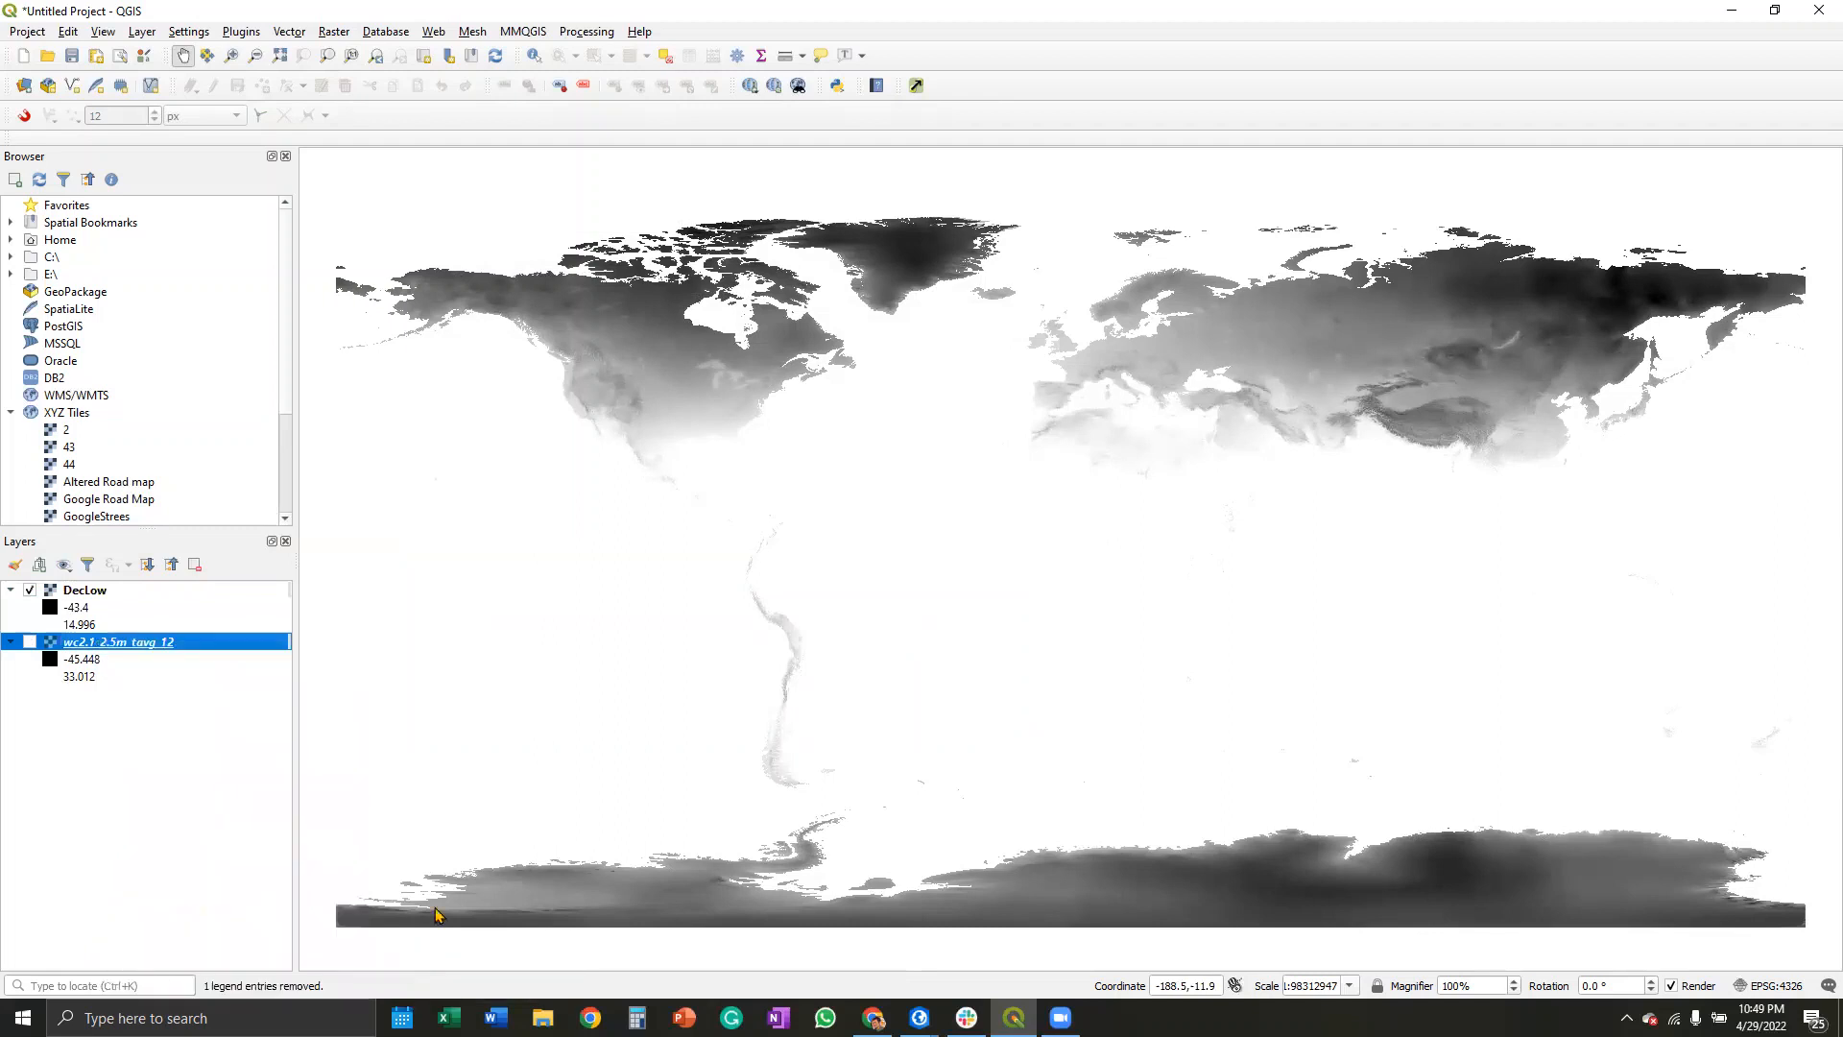
left_click(975, 216)
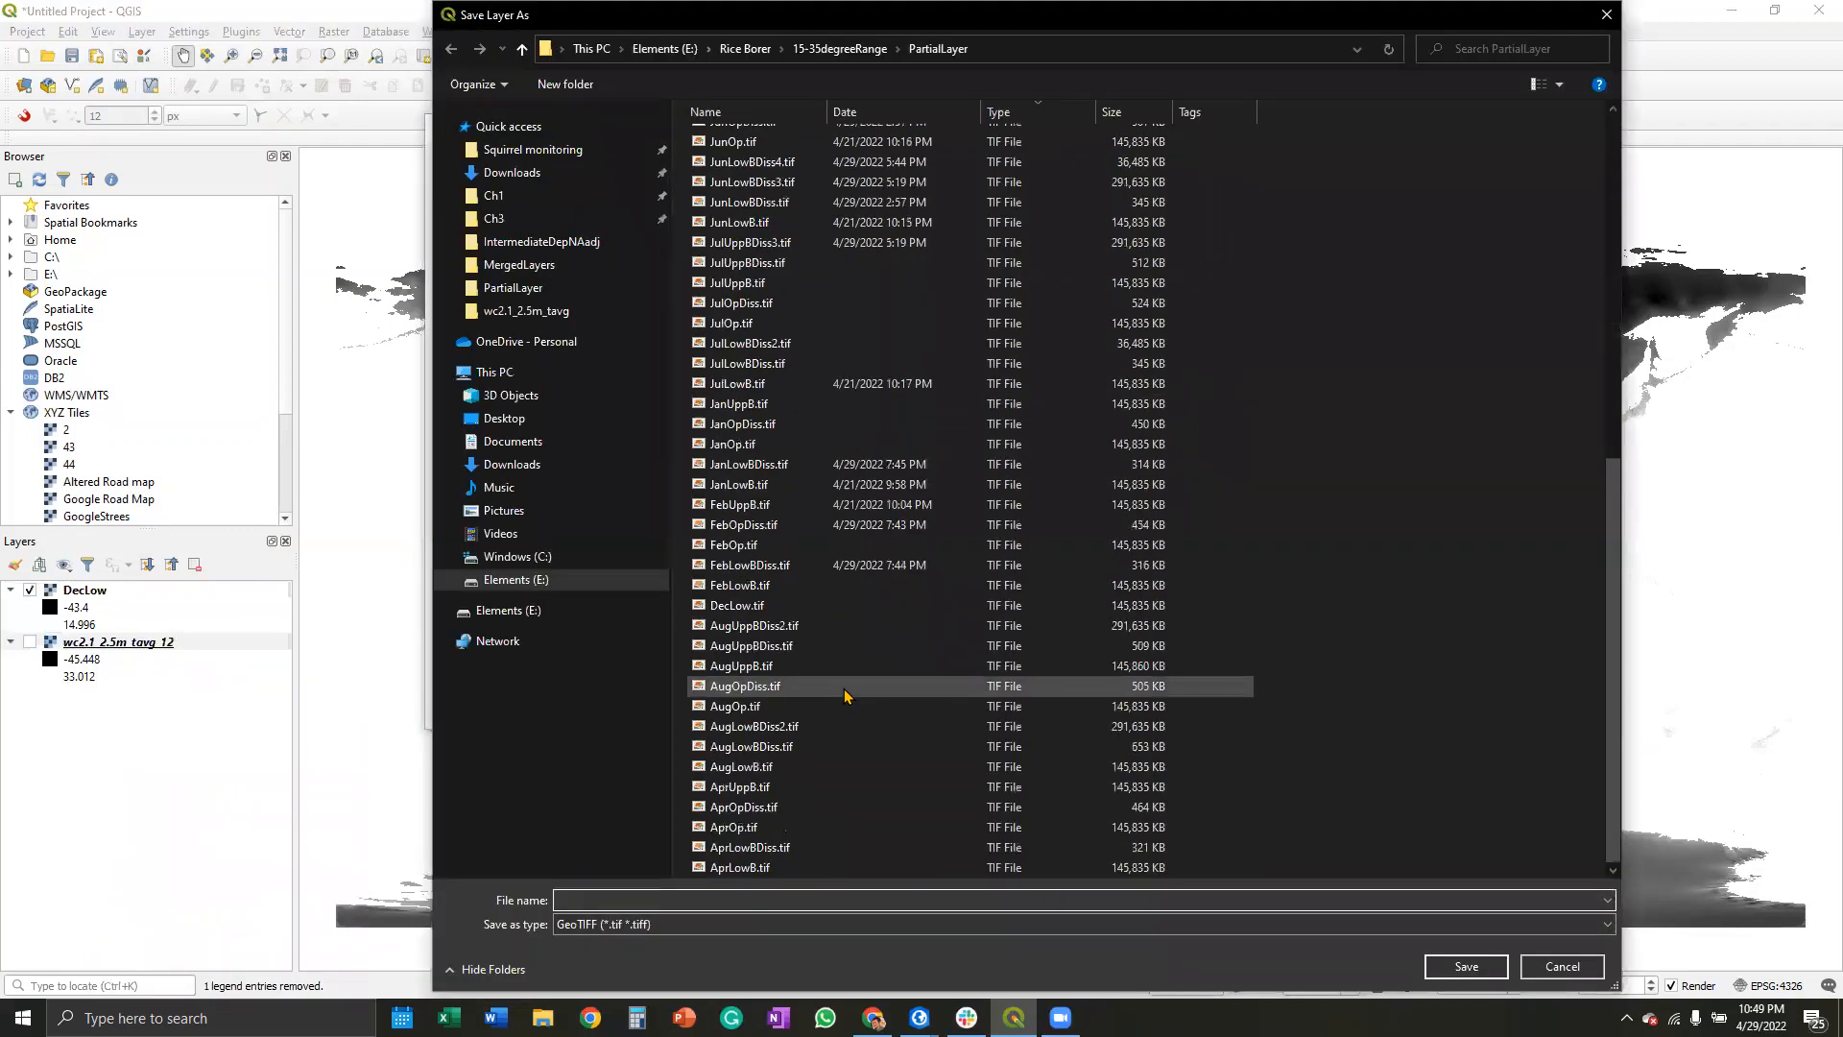
type("de")
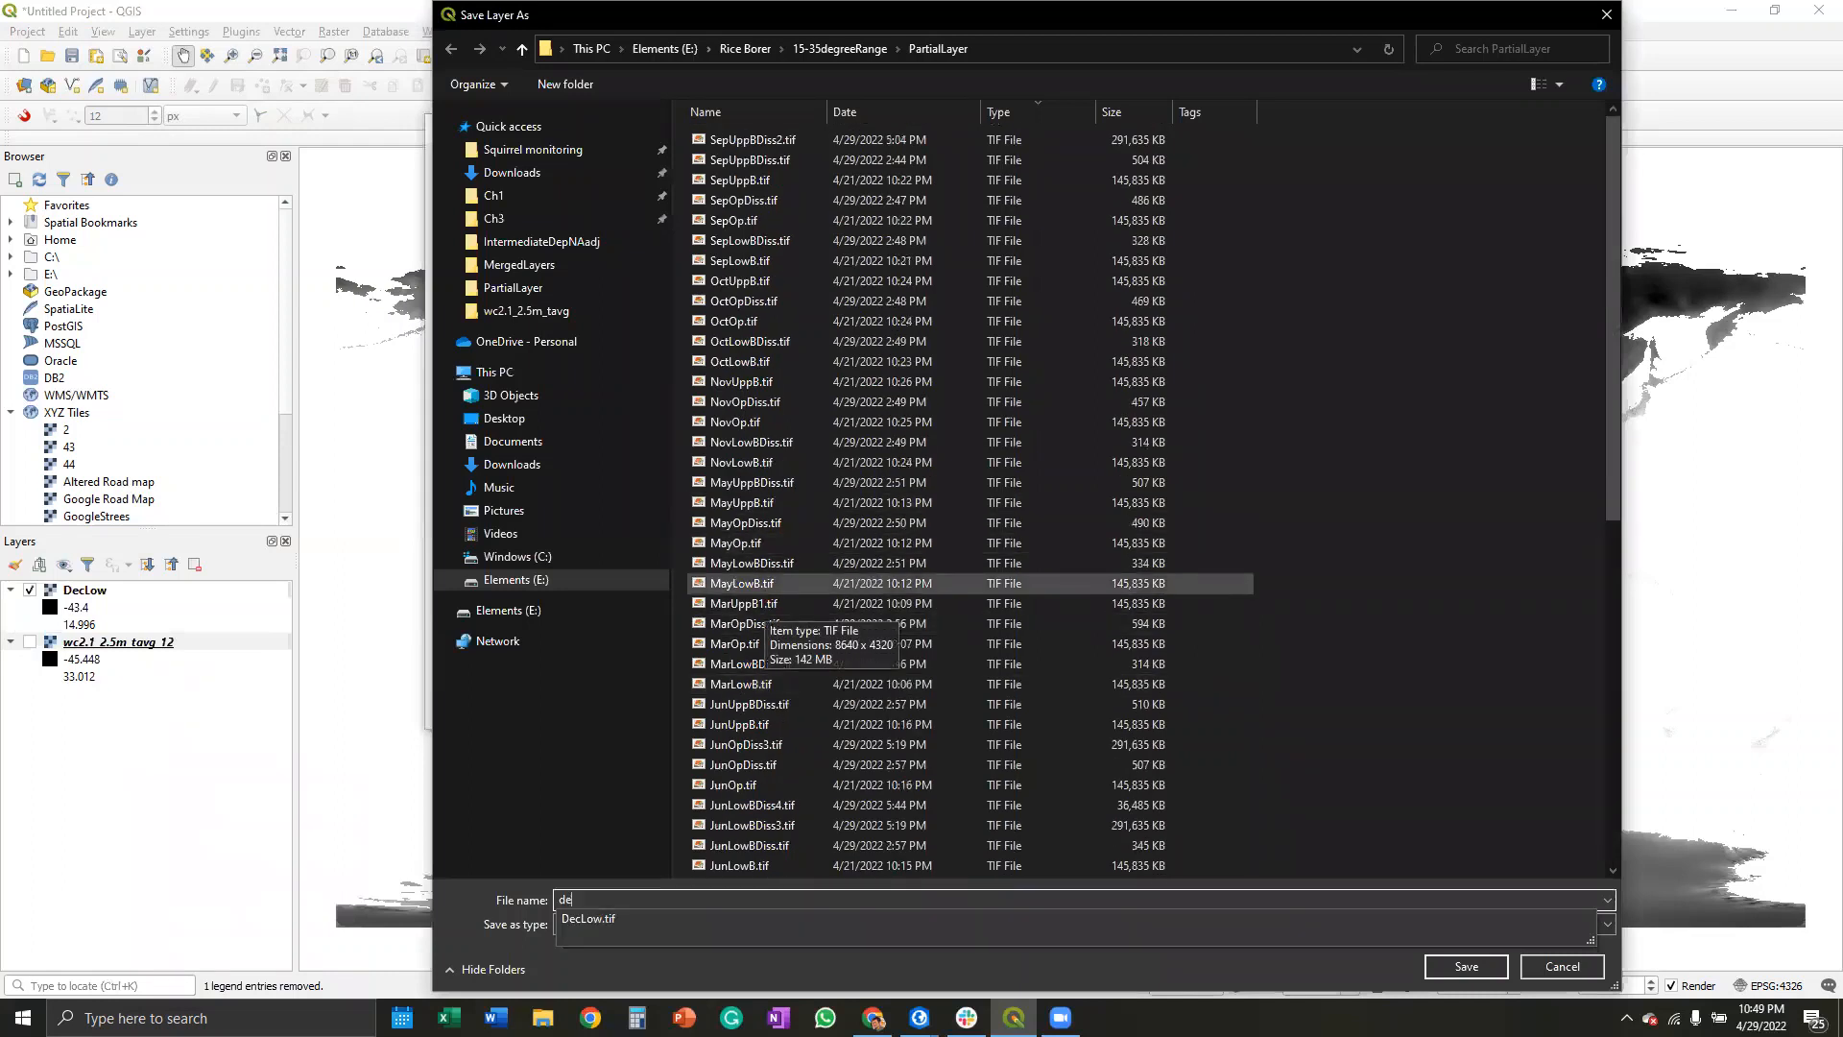
left_click(619, 918)
left_click(600, 900)
key("BackSpace")
type("Op.tif")
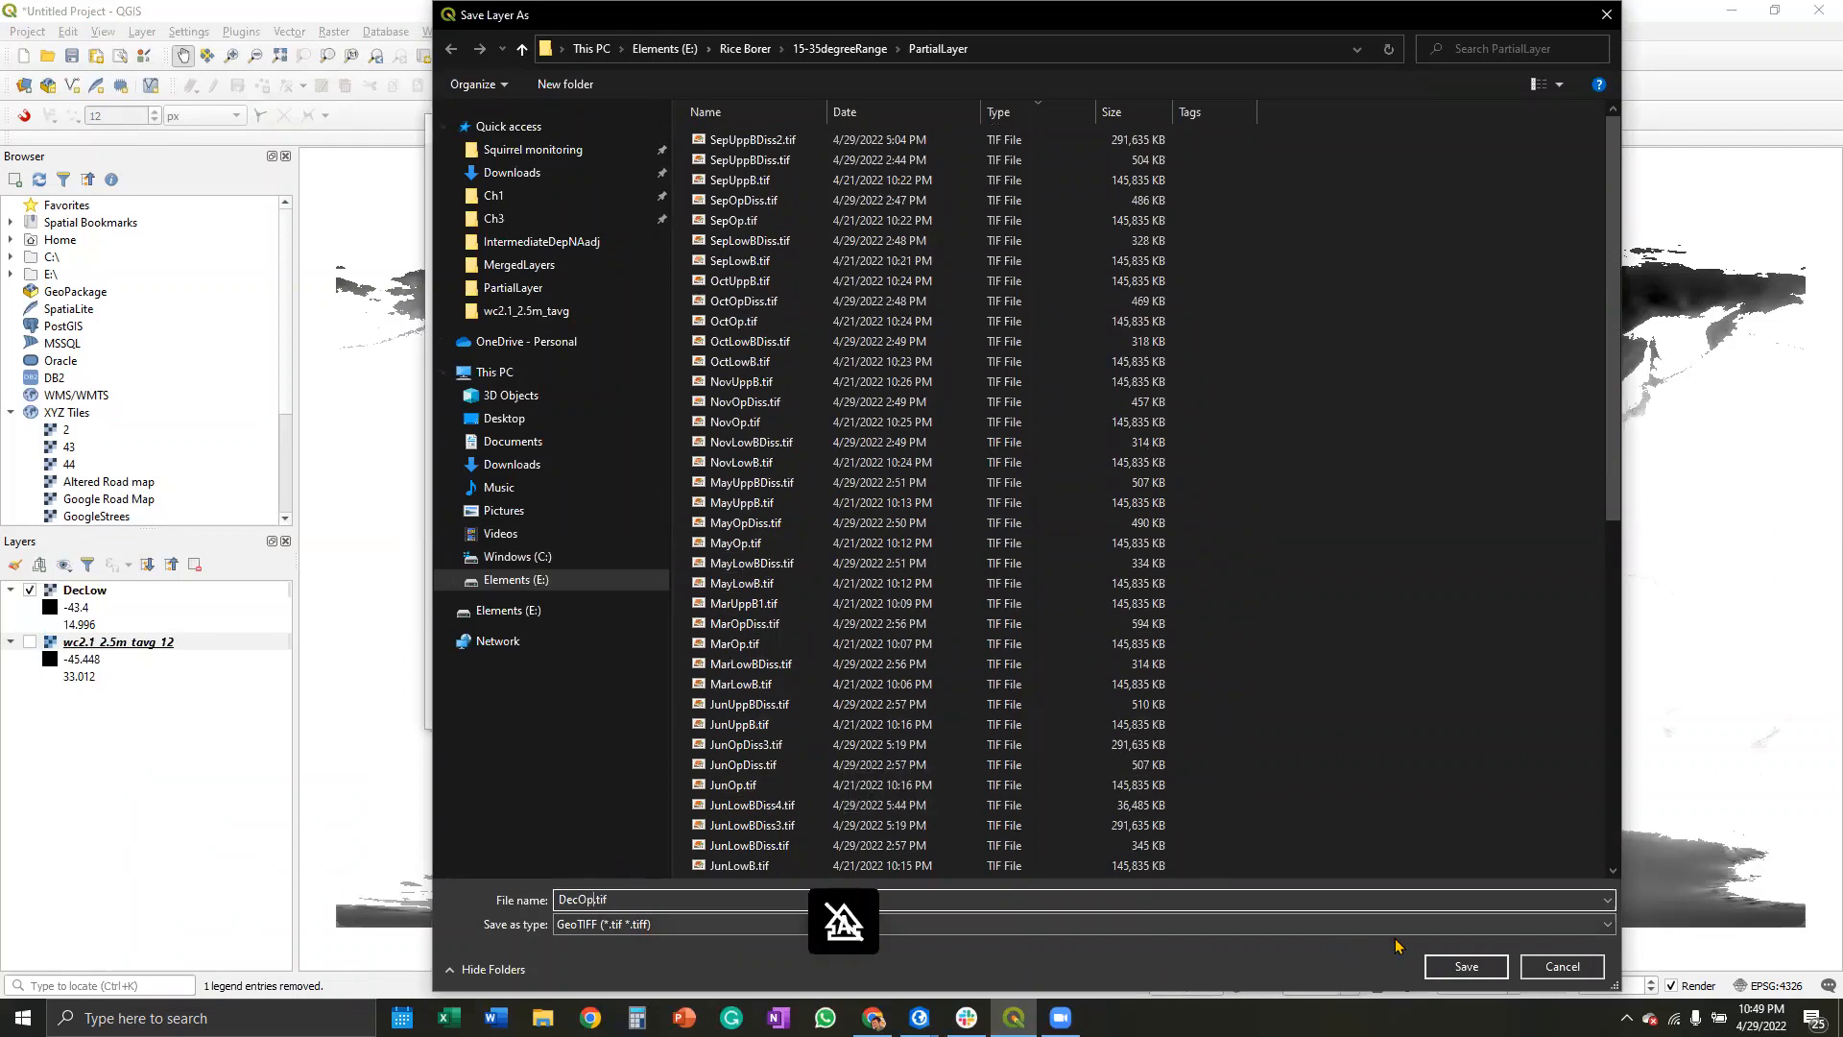
left_click(1459, 966)
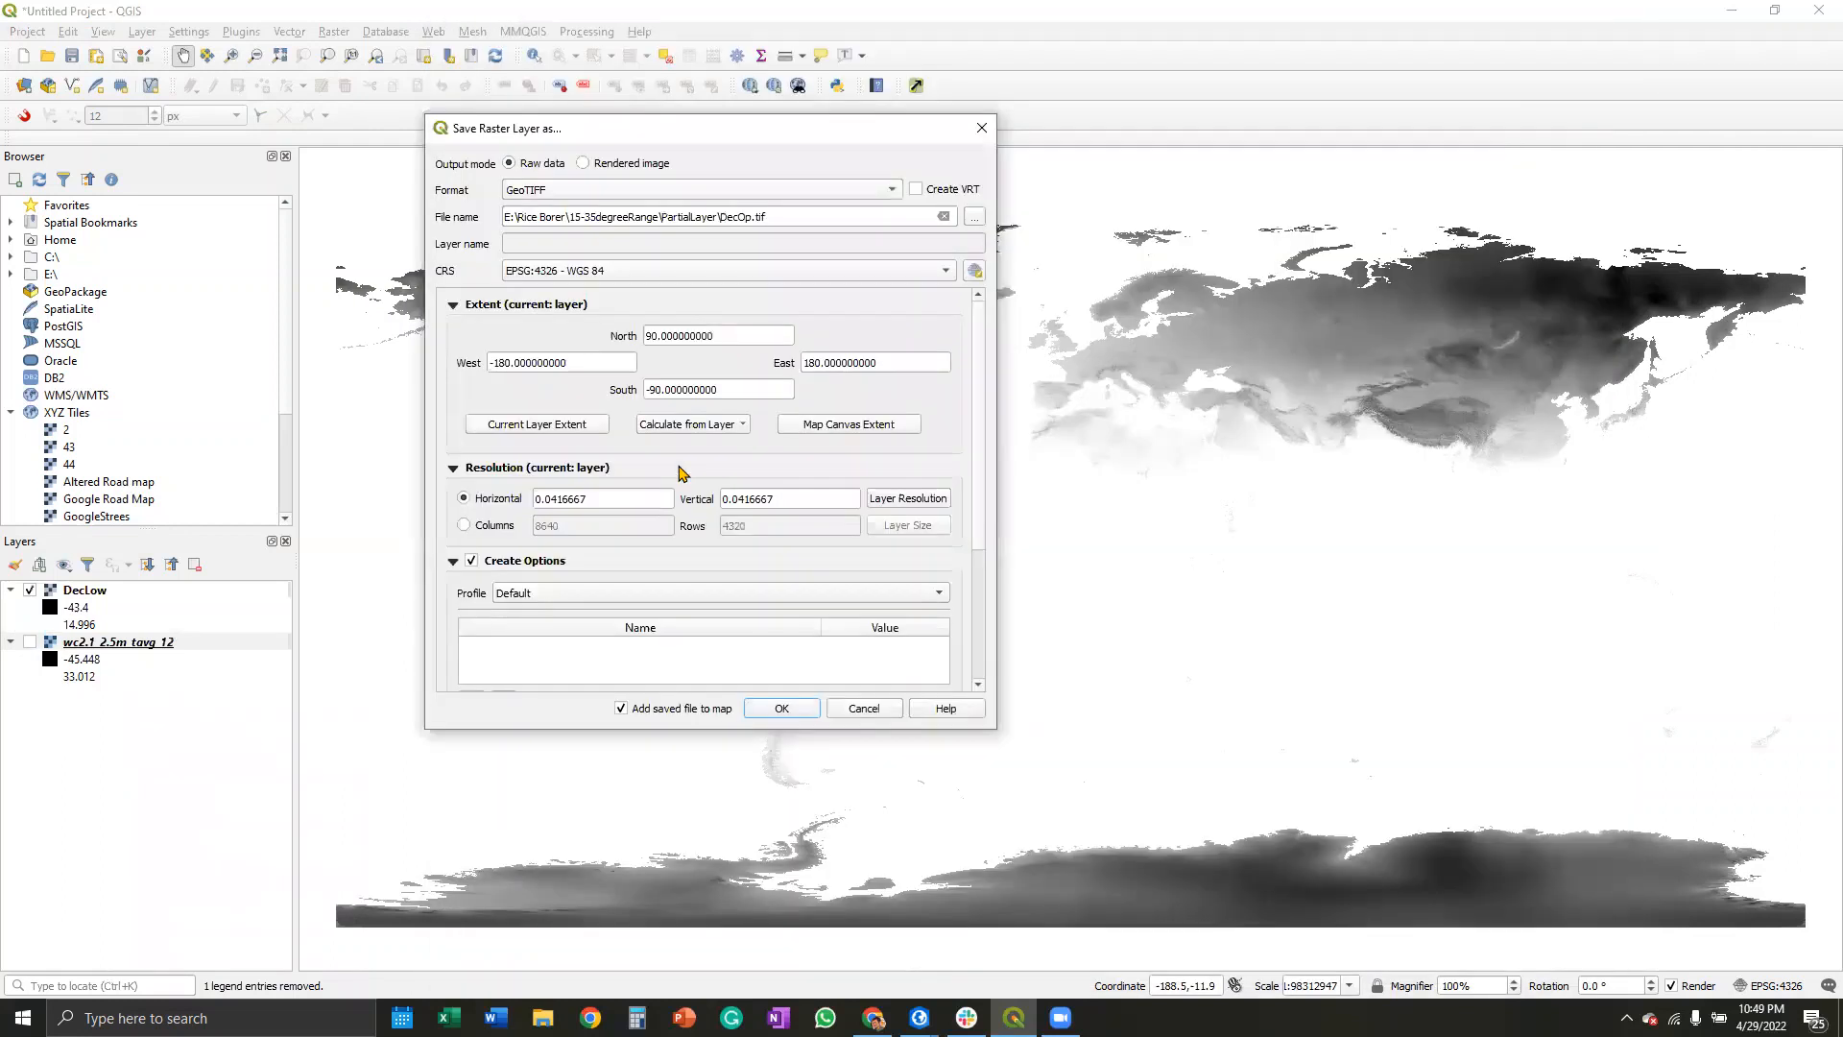
Step: Export DecOp with two no-data value ranges, one from -55 to +15 and one starting at +35 with a higher upper limit
scroll(966, 391, "down", 3)
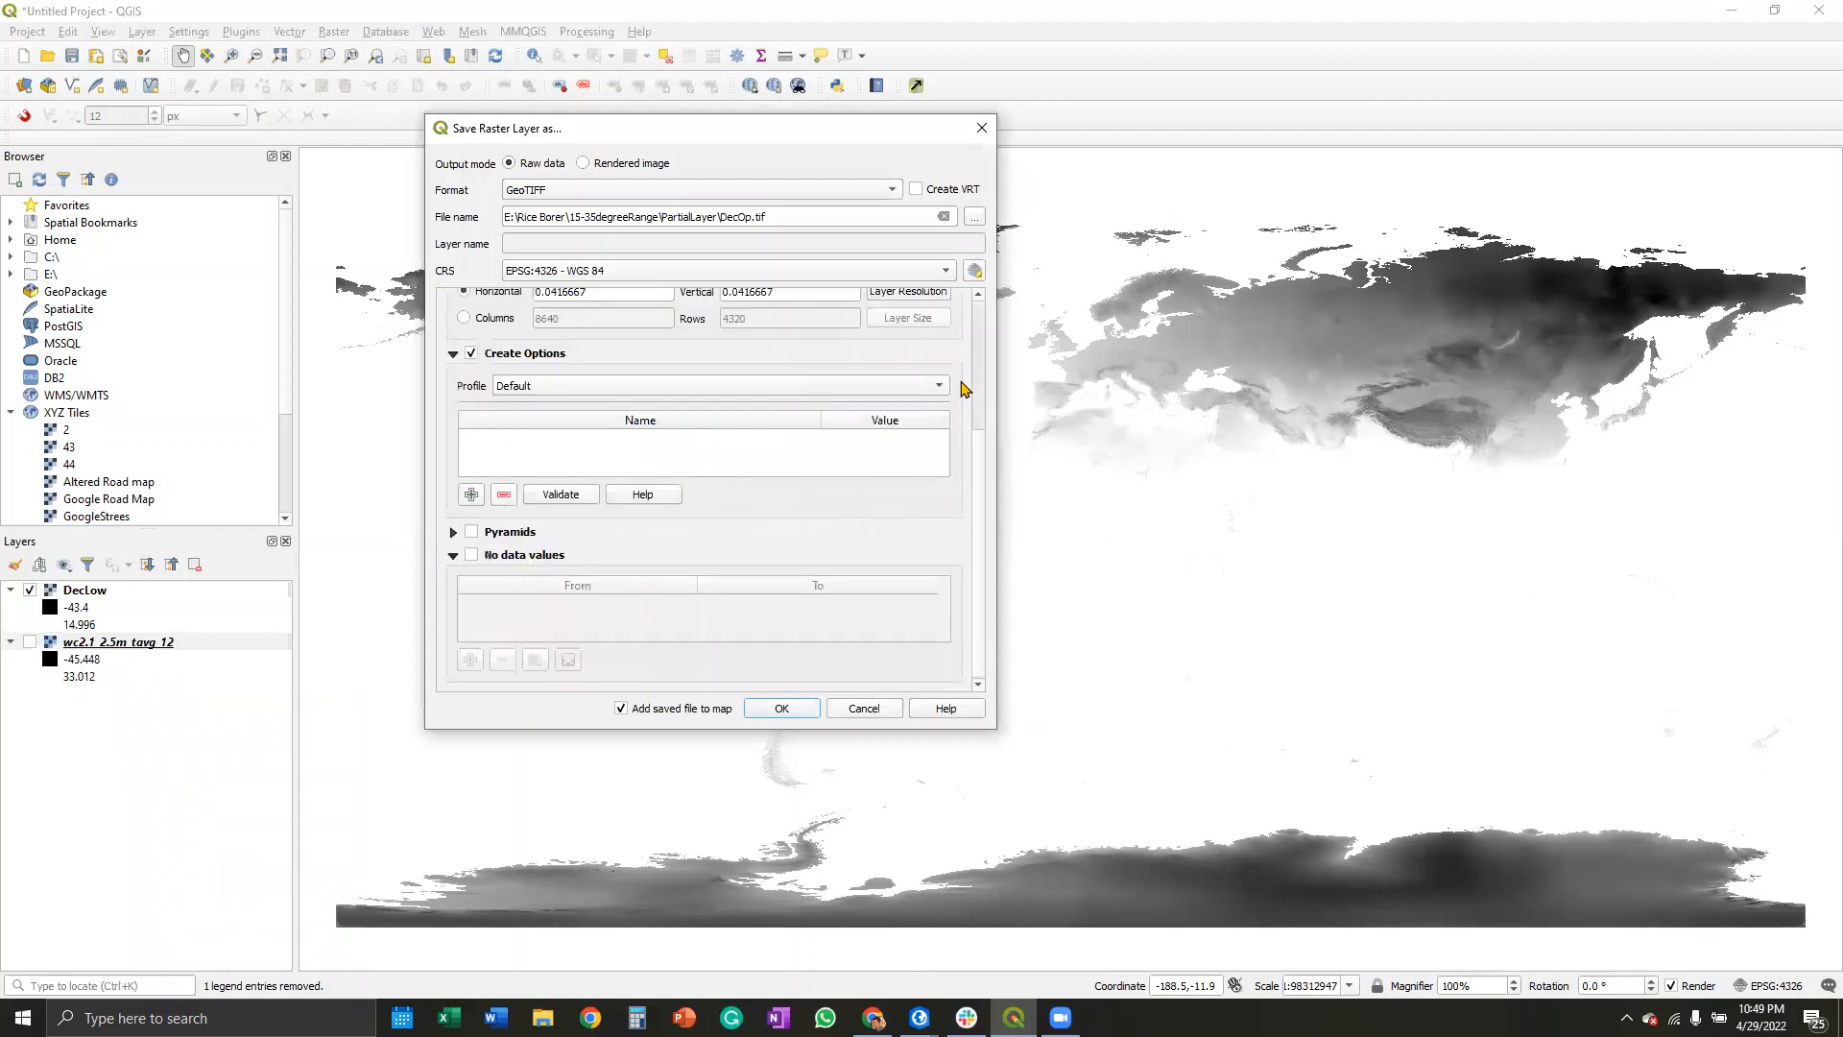
left_click(471, 555)
left_click(470, 659)
left_click(502, 605)
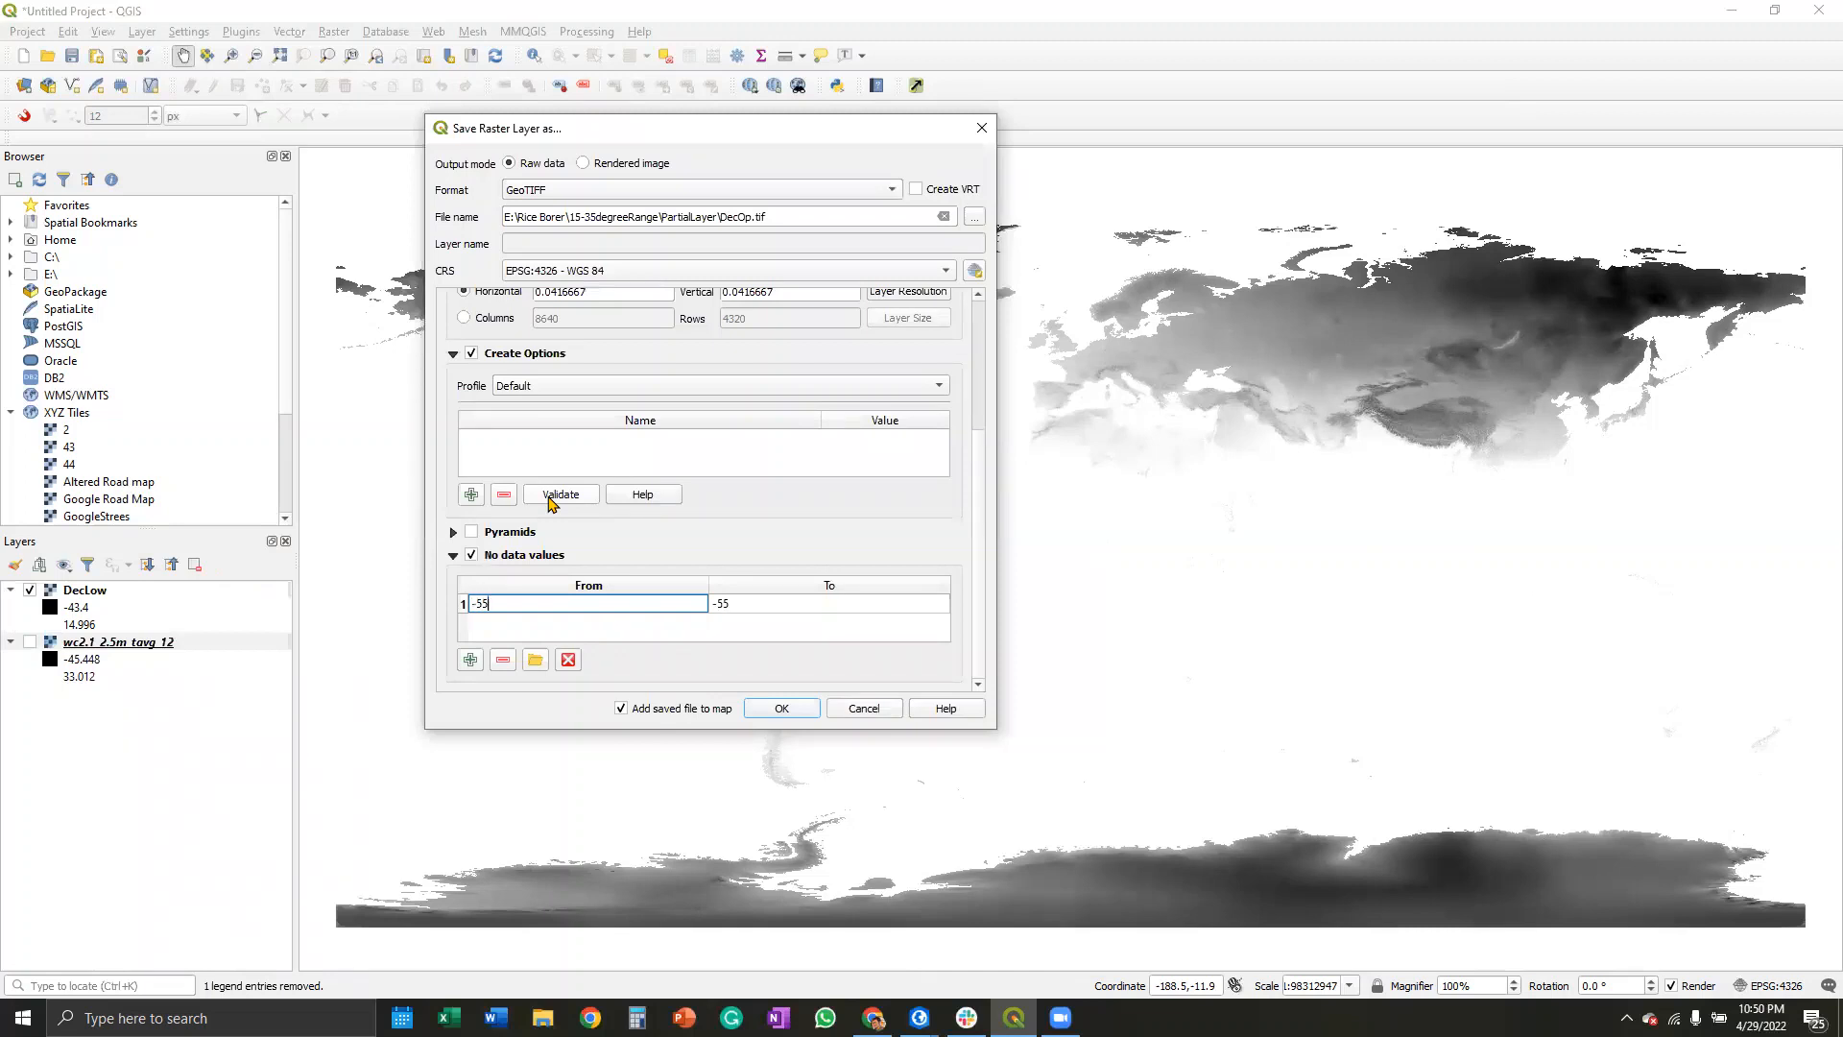
left_click(739, 602)
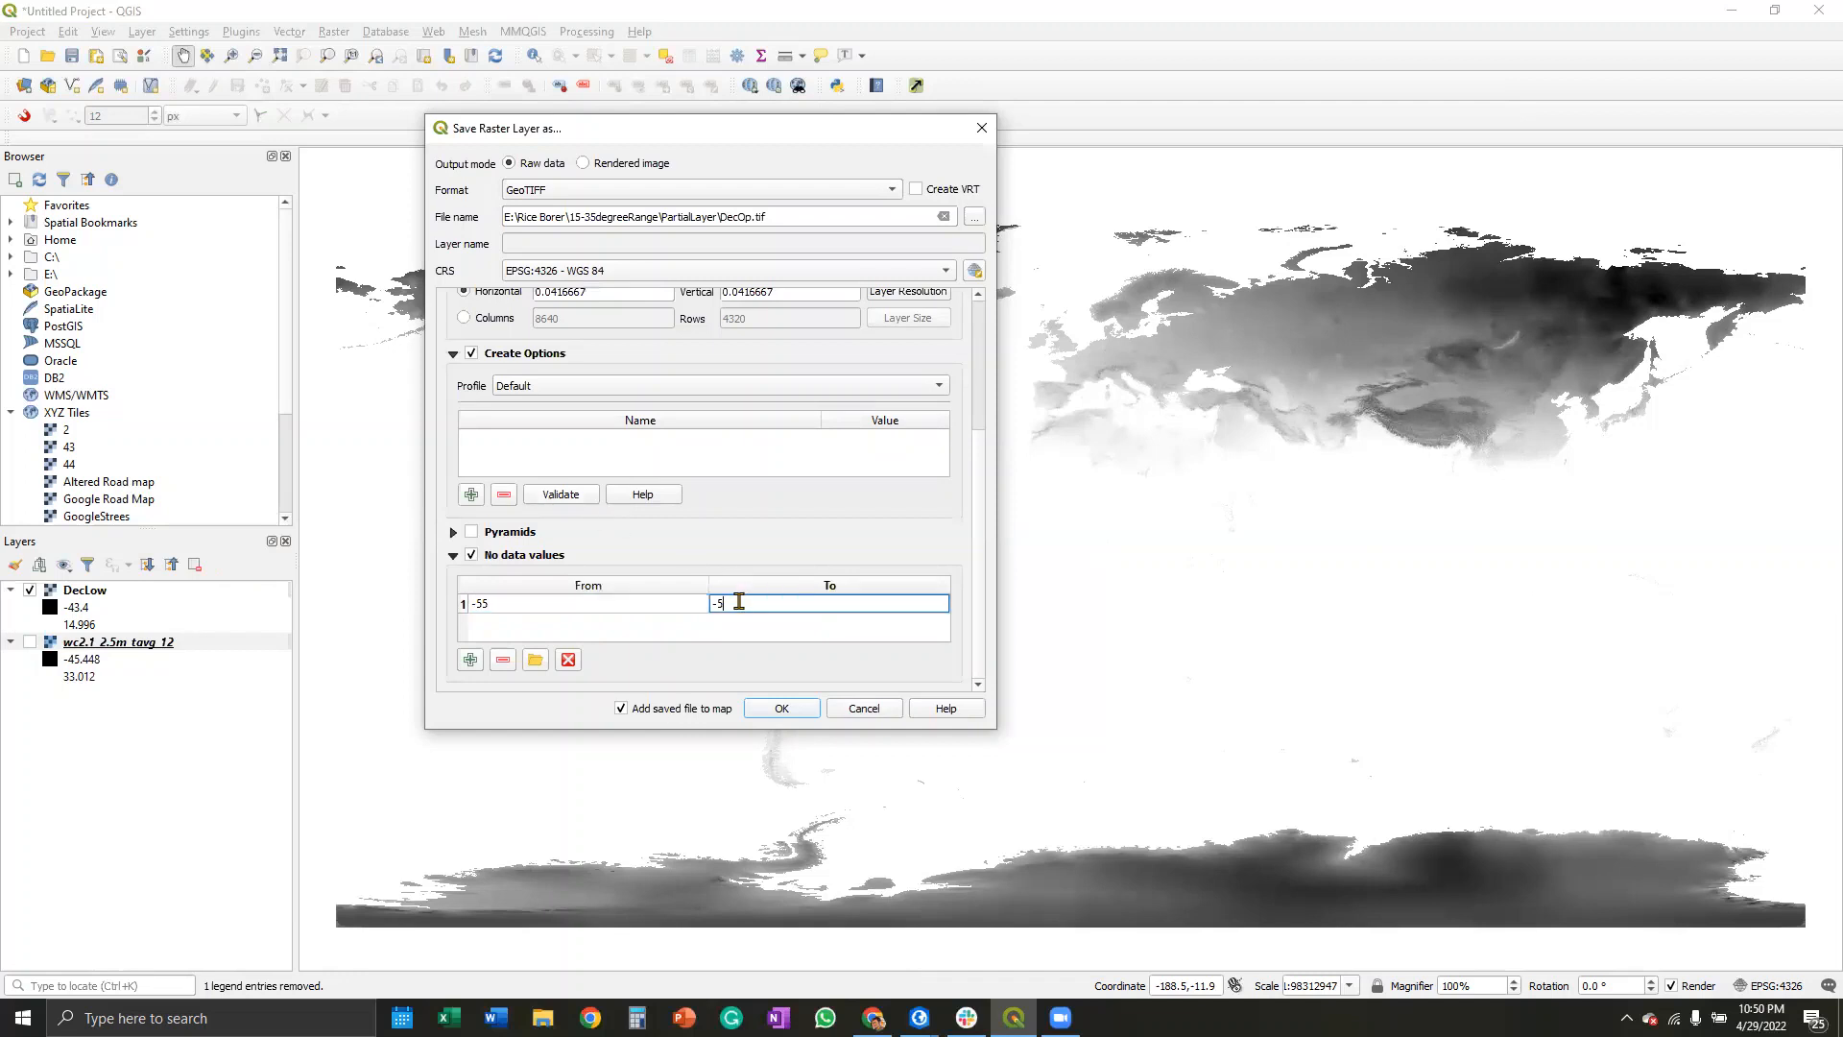
type("+15")
left_click(470, 659)
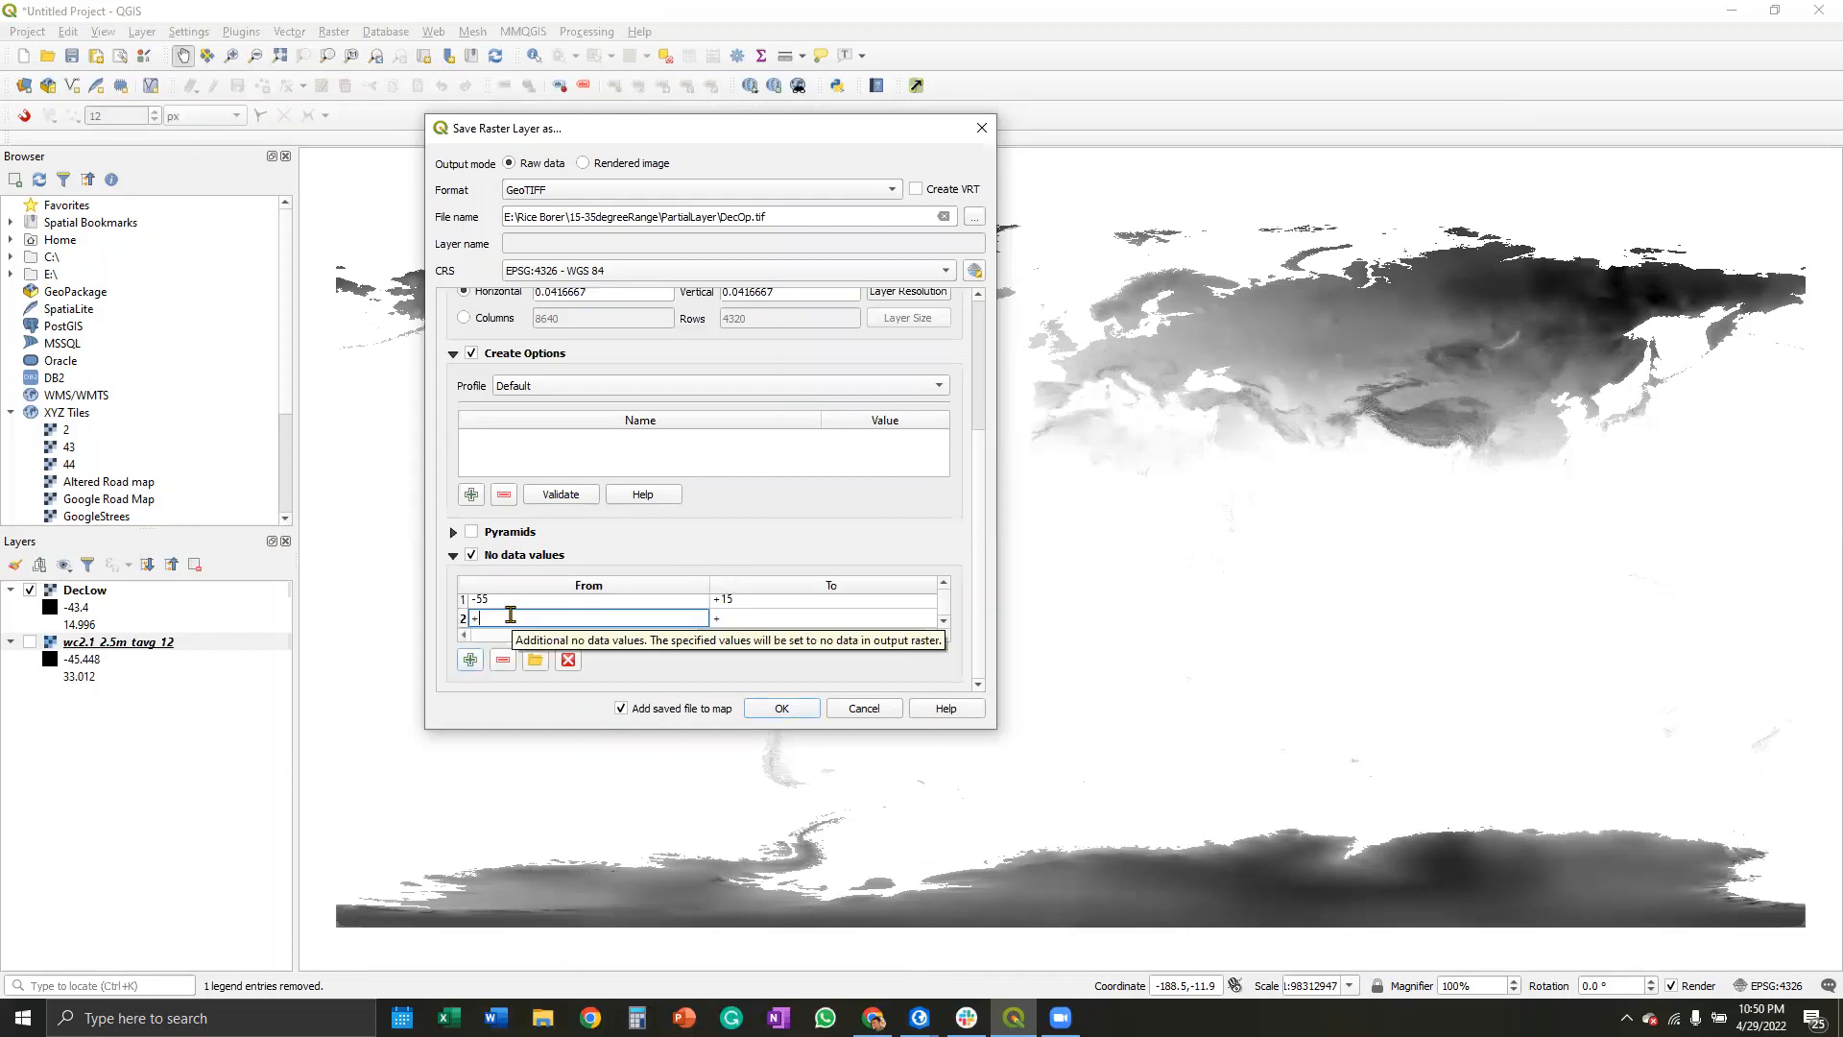
left_click(728, 619)
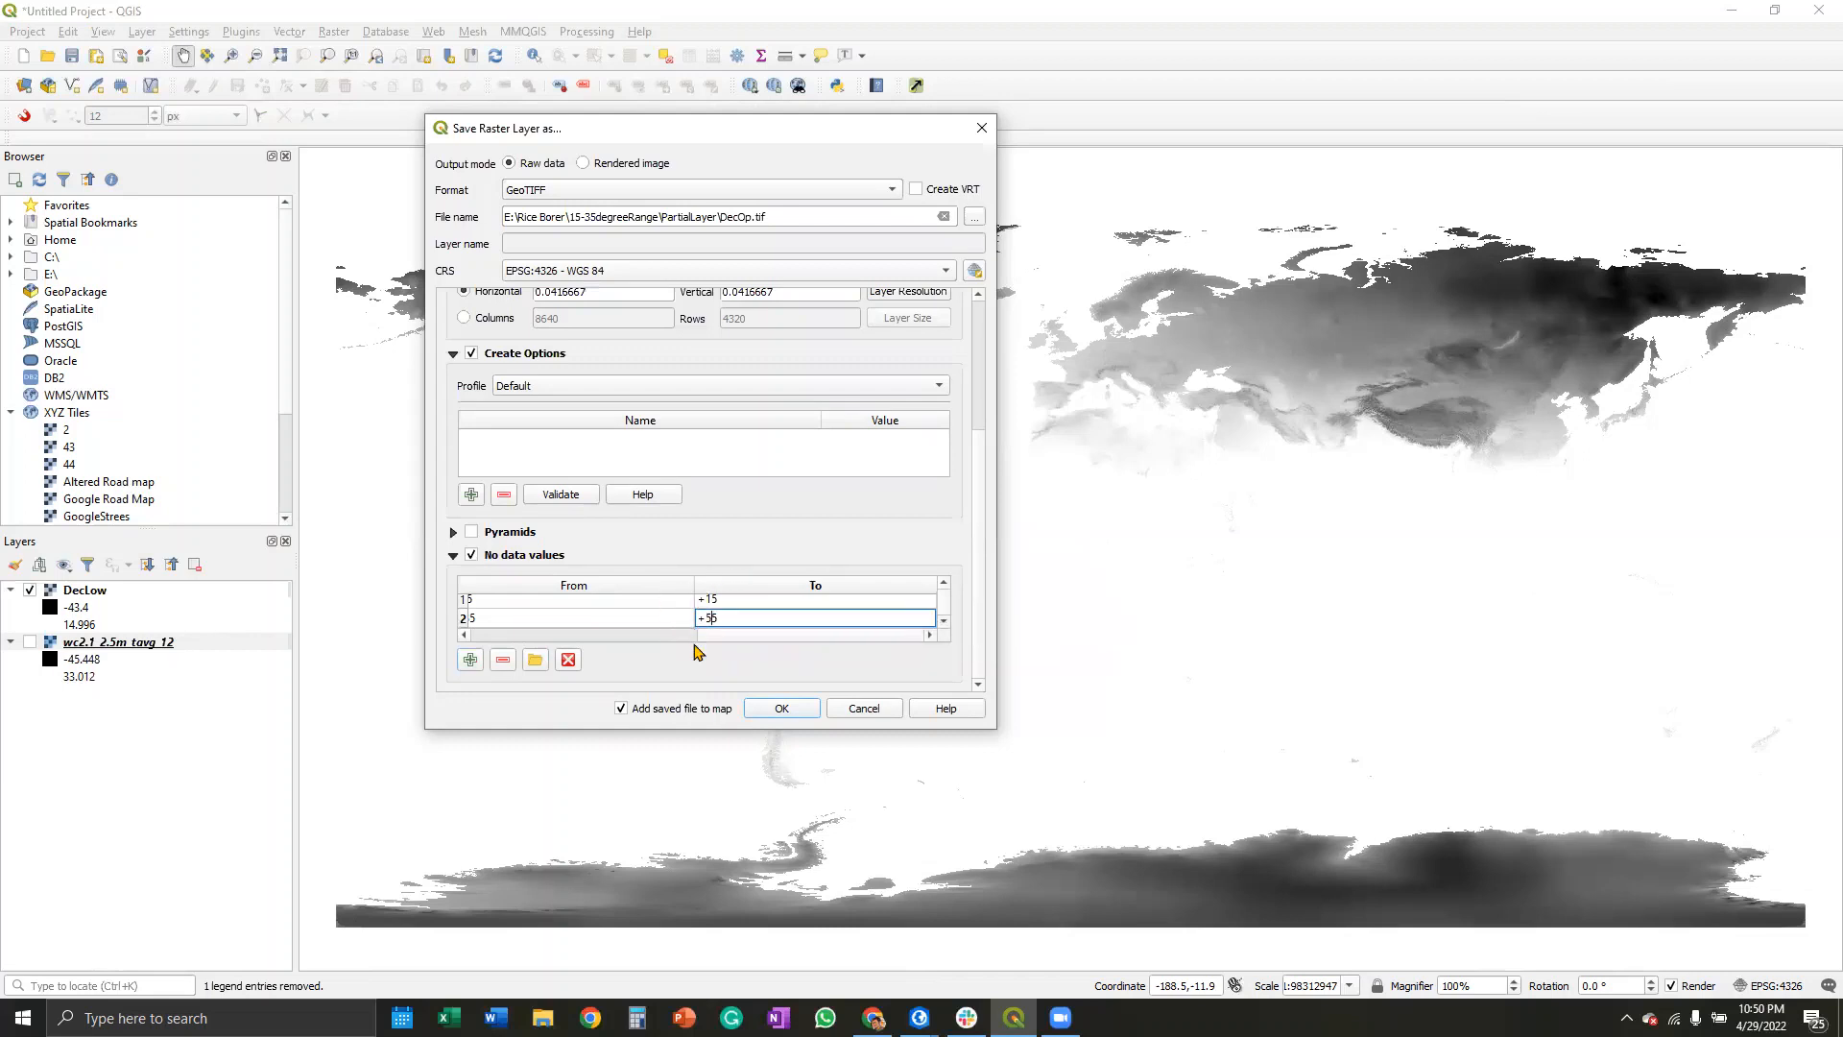
left_click_drag(673, 636, 591, 633)
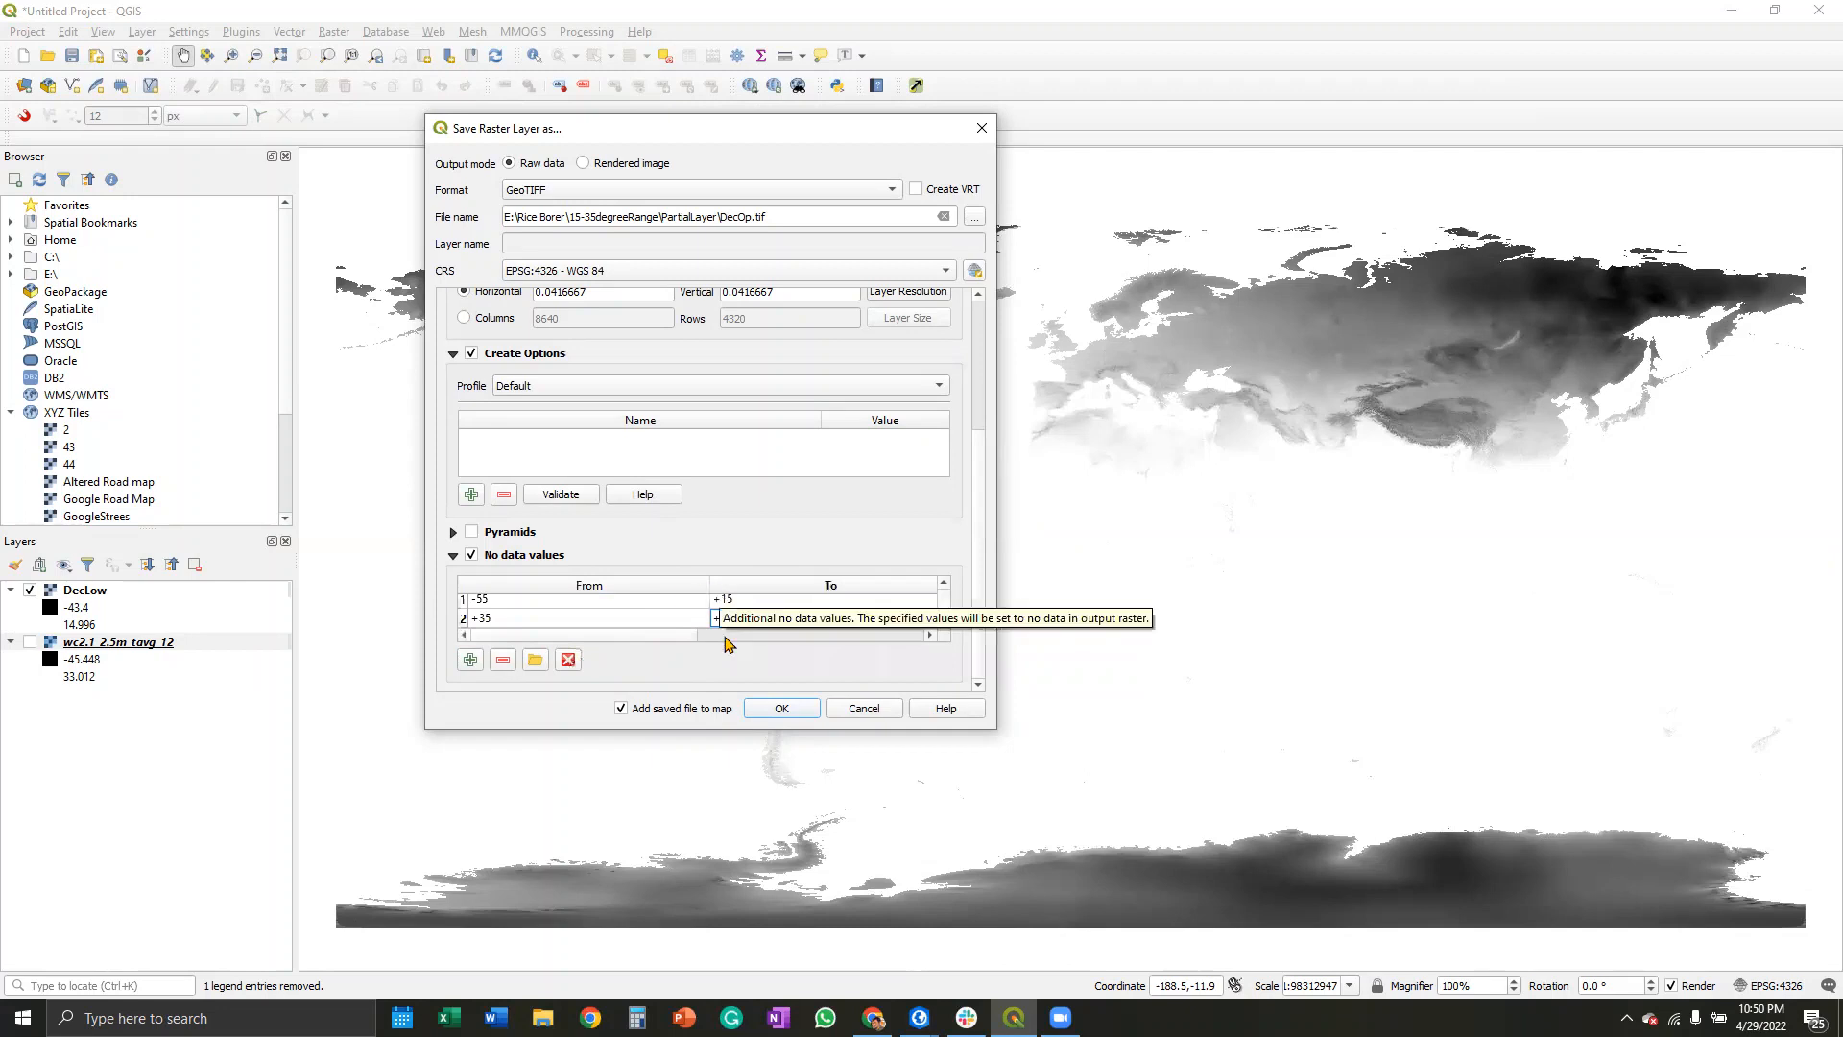
left_click(781, 707)
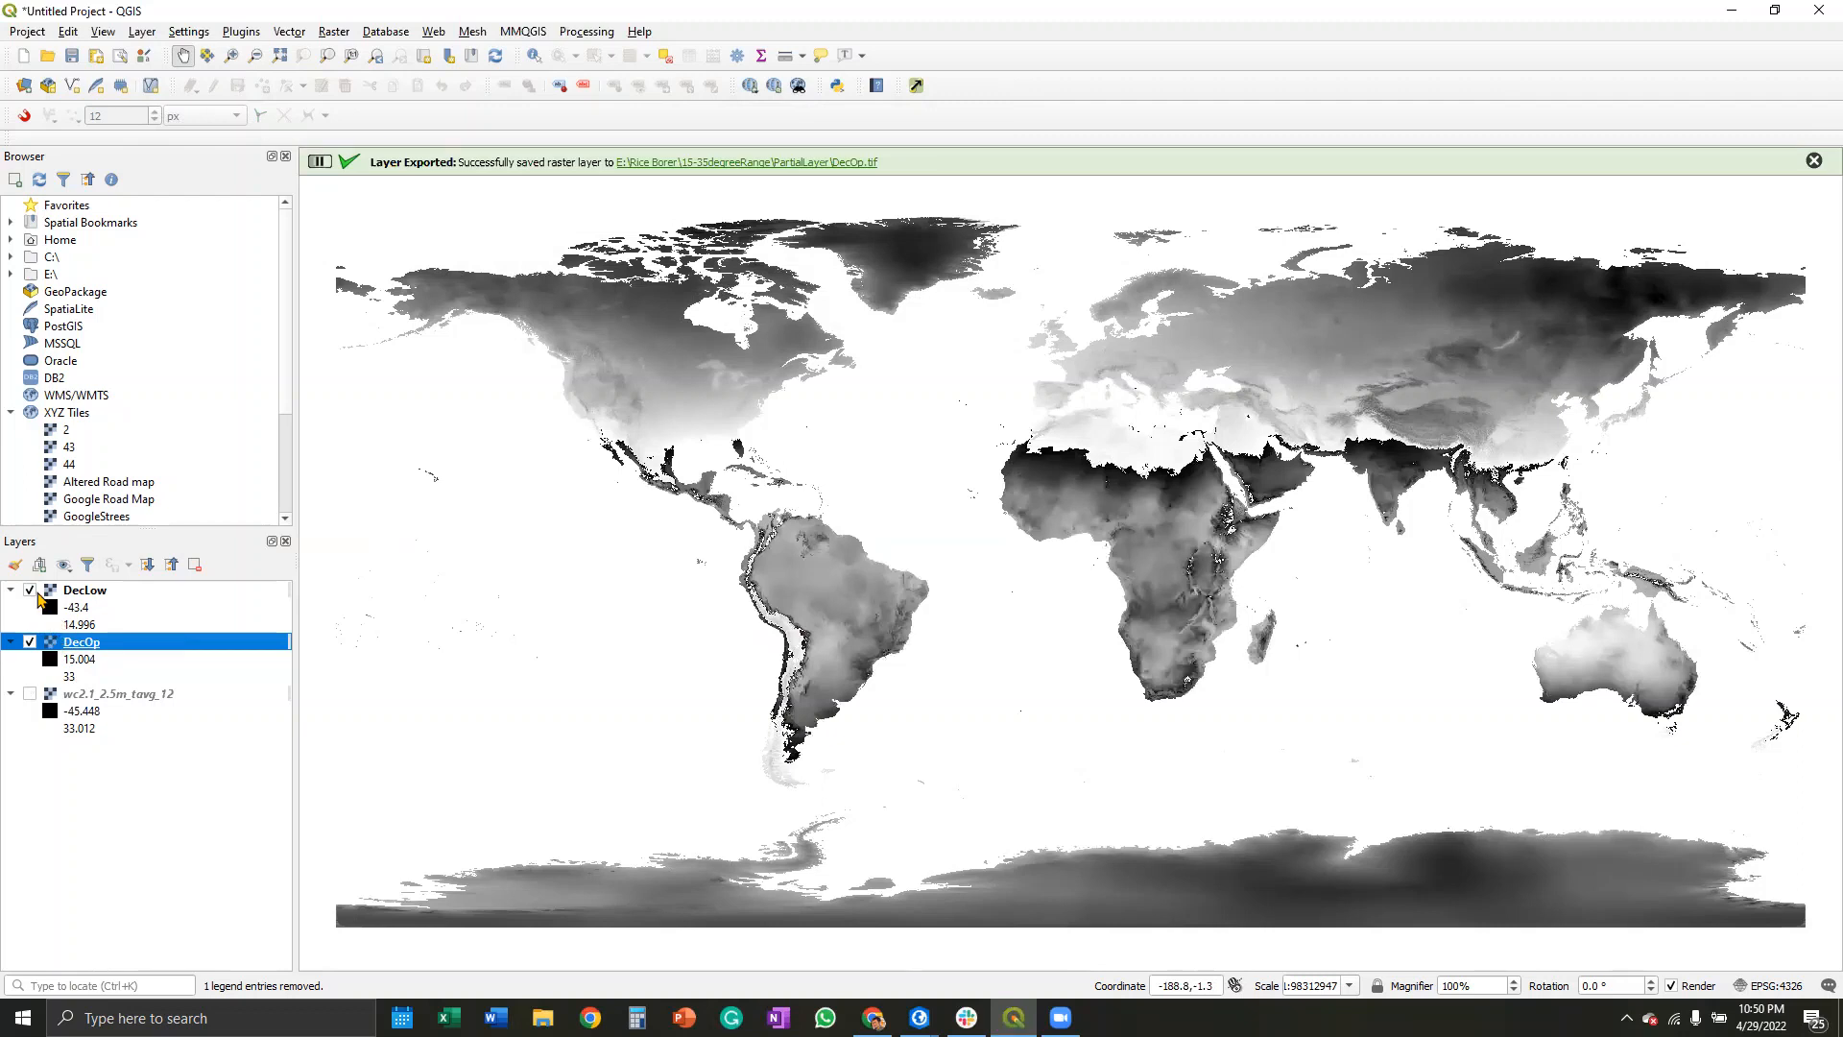
Step: View the DecOp layer on its own on the map, then leave both DecLow and DecOp hidden
left_click(30, 642)
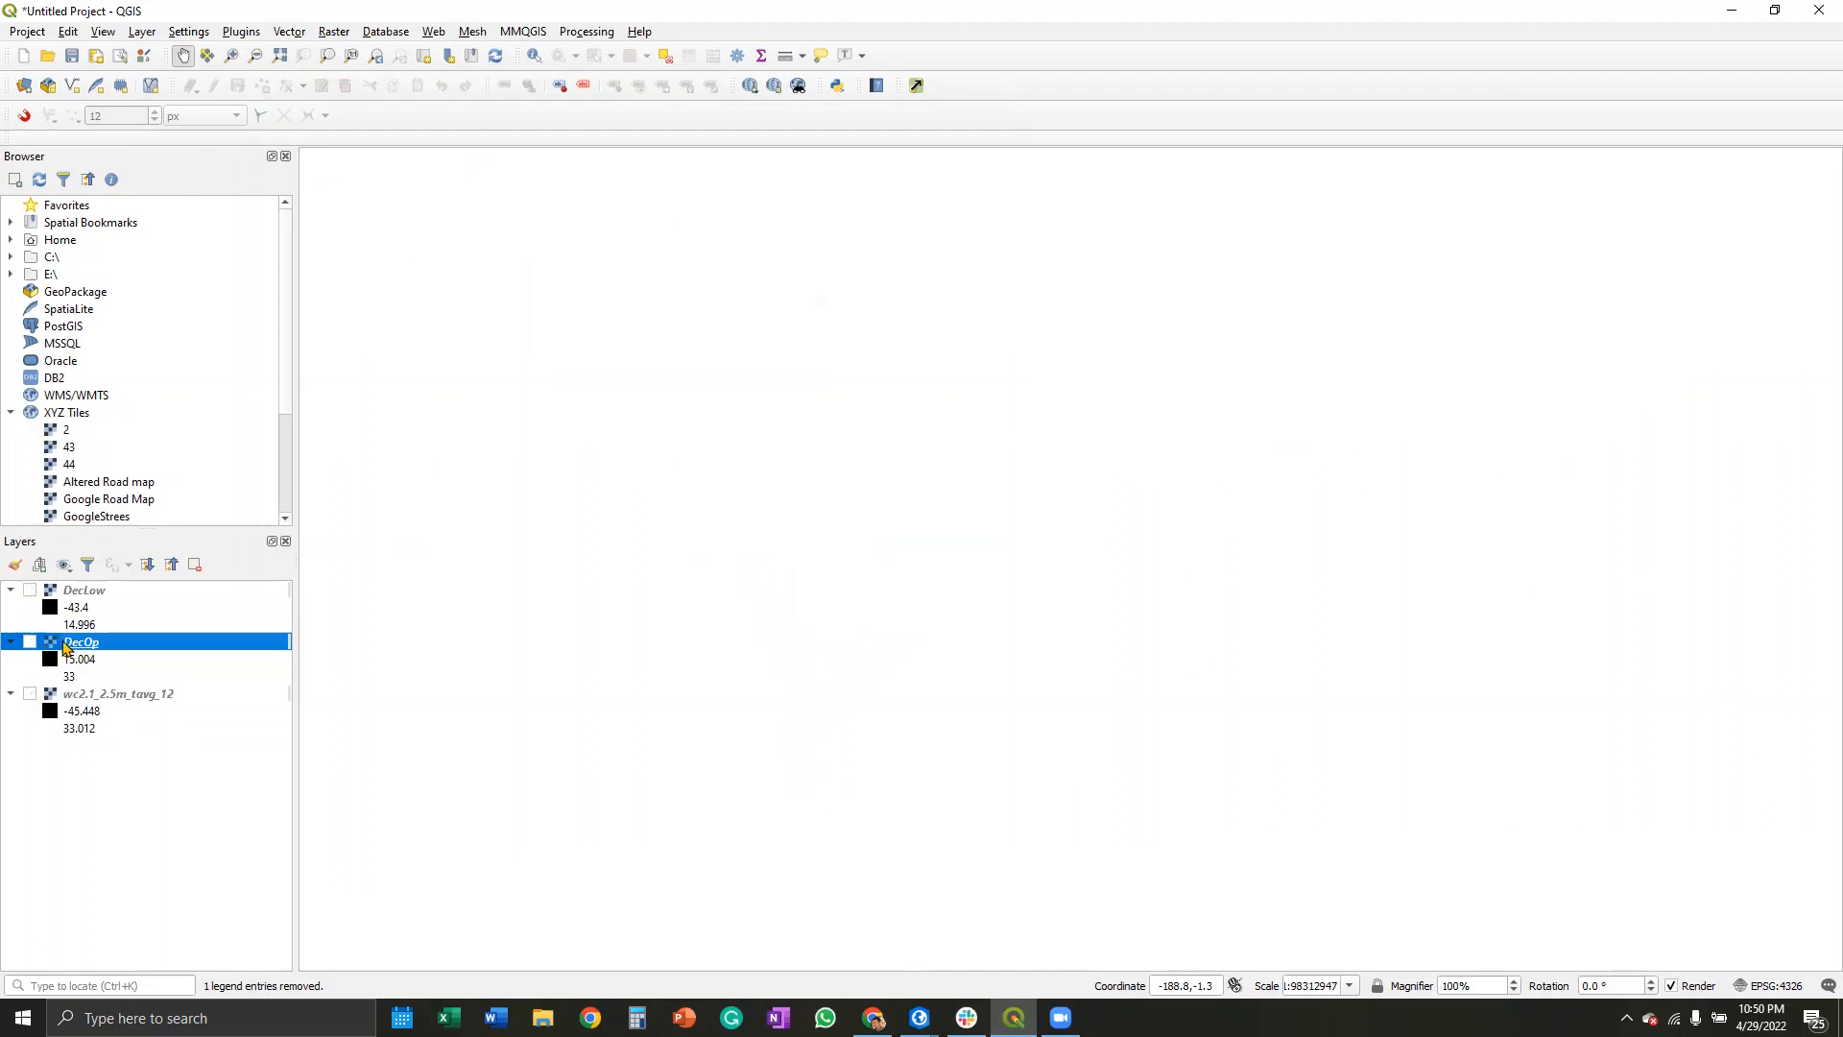
left_click(29, 641)
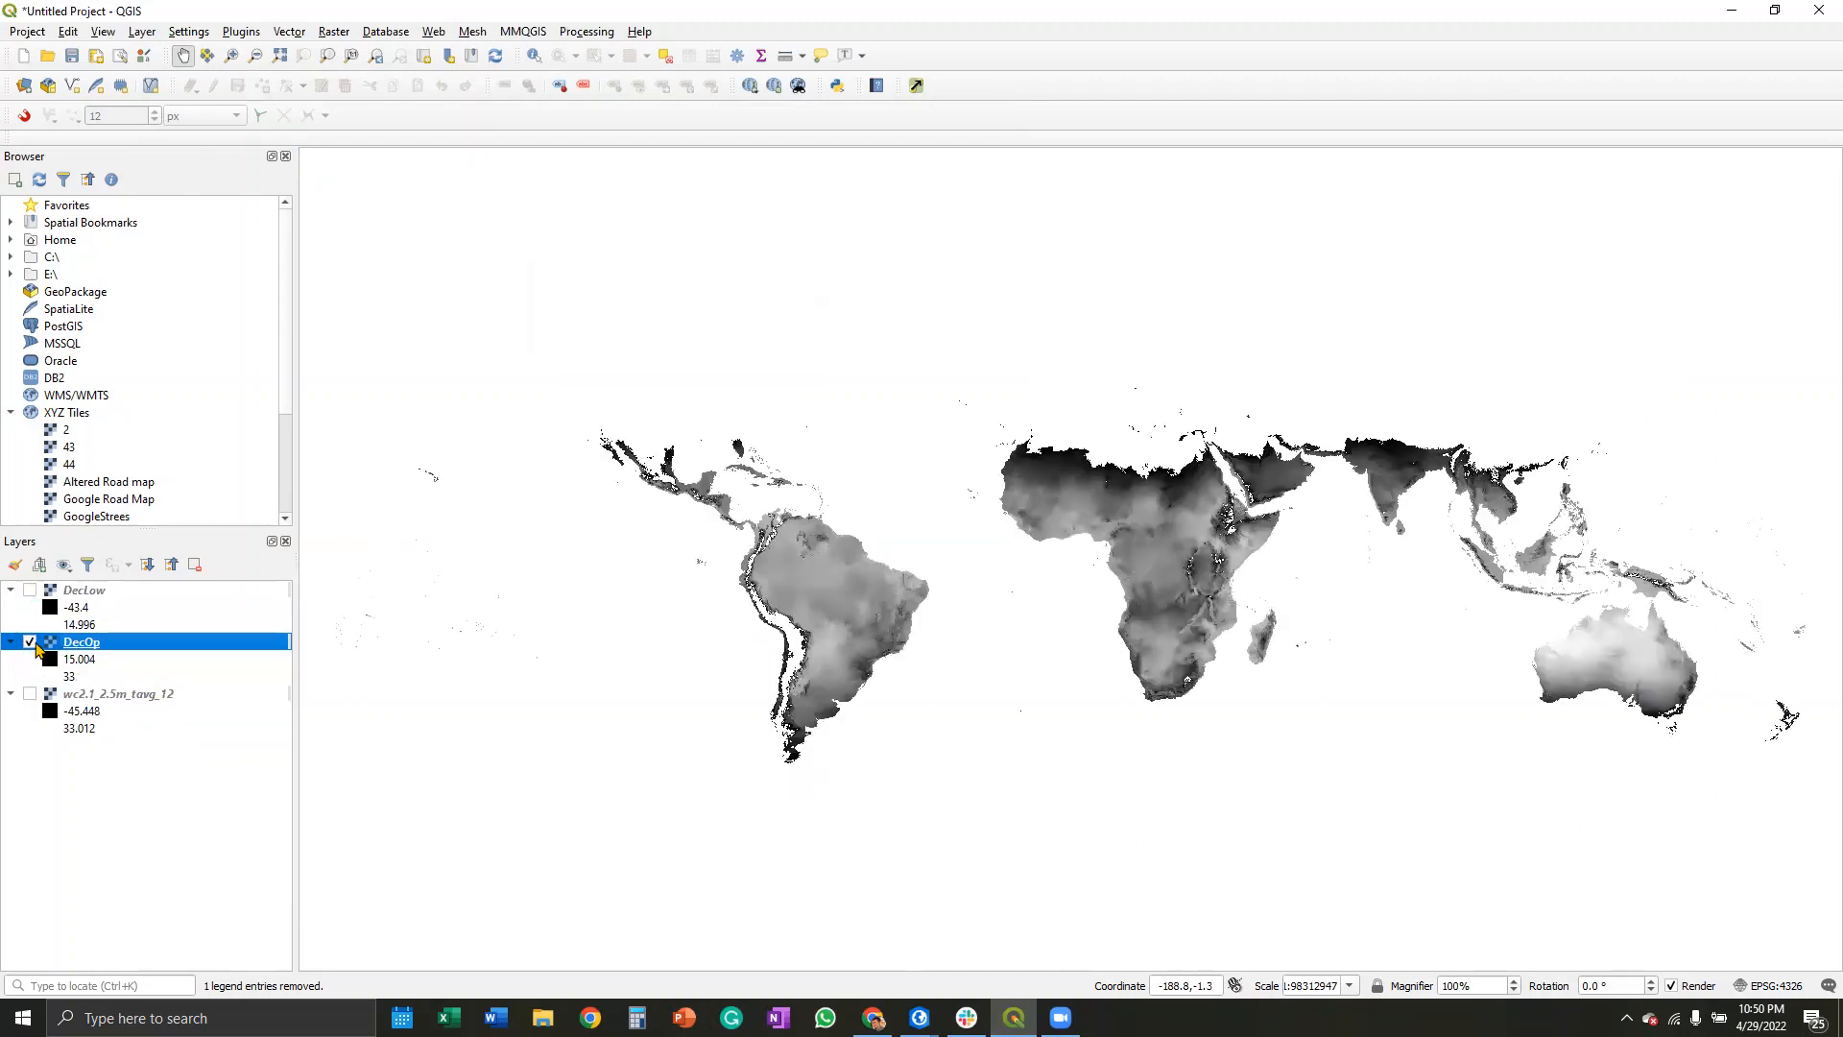
left_click(30, 641)
Step: Set up a GeoTIFF export of the wc2.1_2.5m_tavg_12 layer with output file DecUpp.tif in the PartialLayer folder
left_click(171, 697)
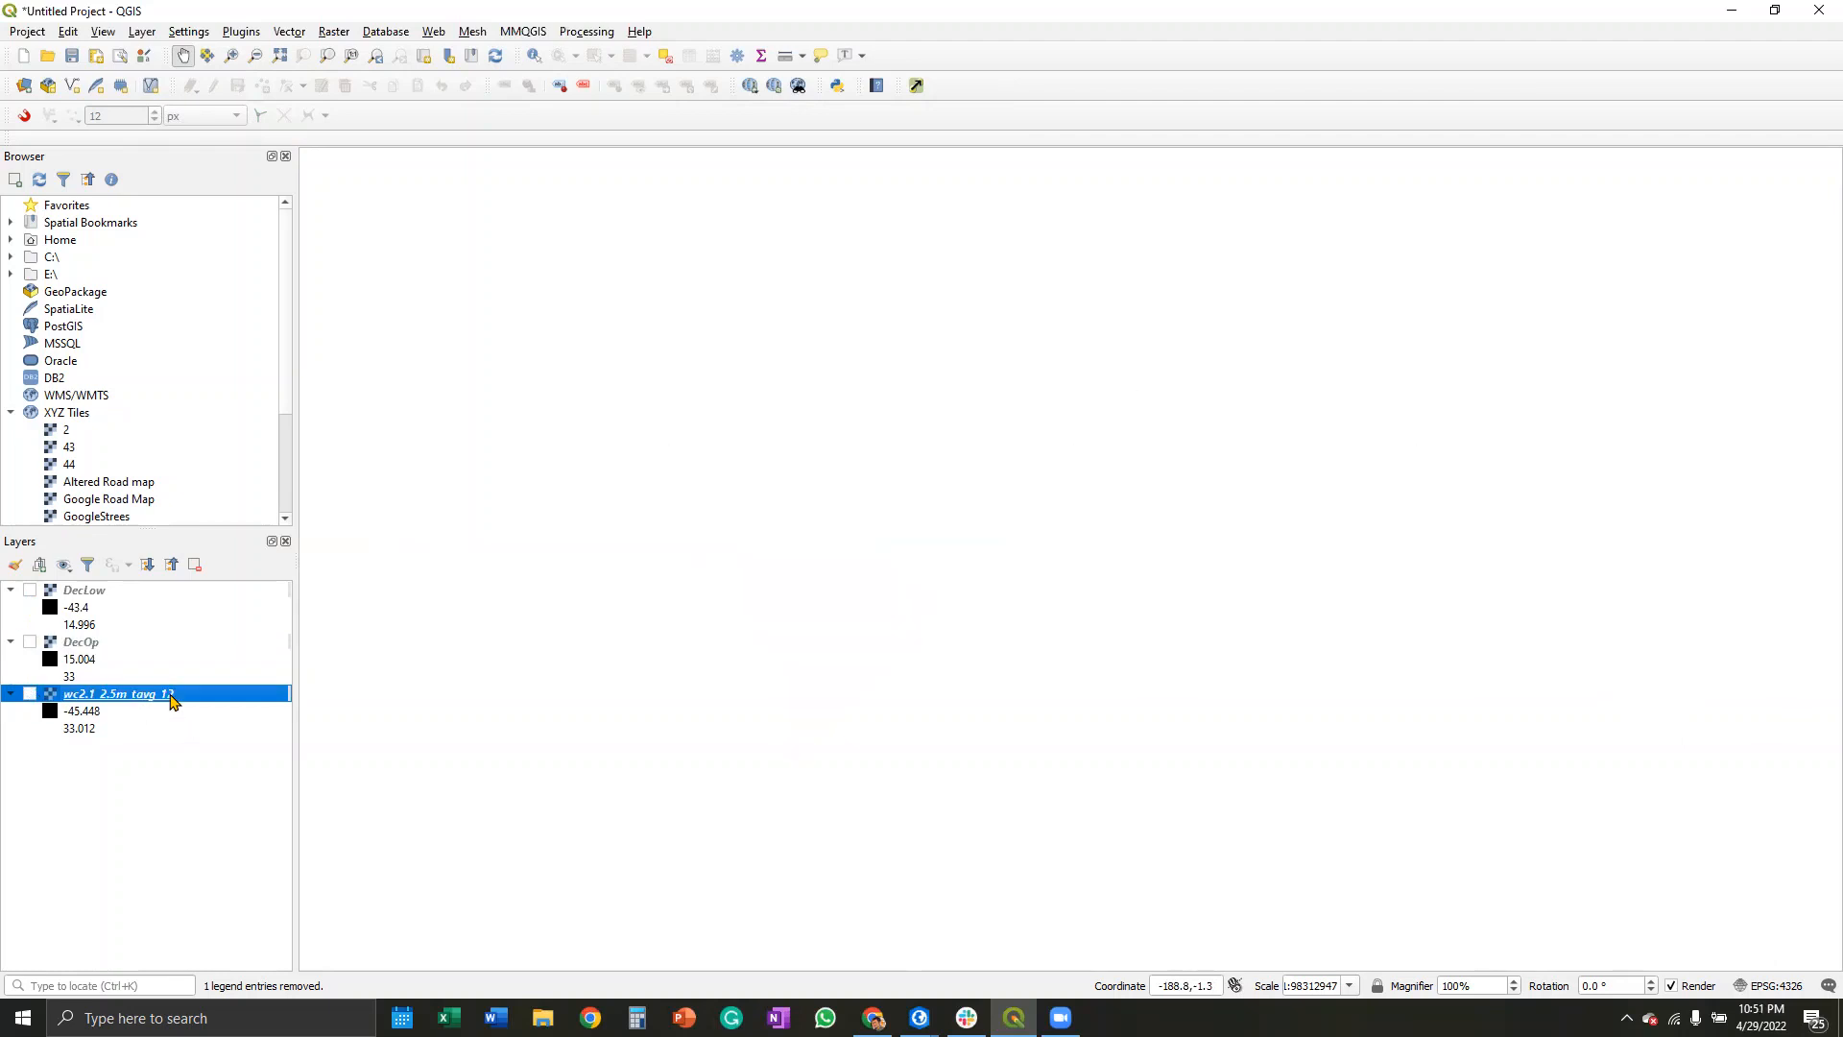
right_click(171, 700)
mouse_move(221, 639)
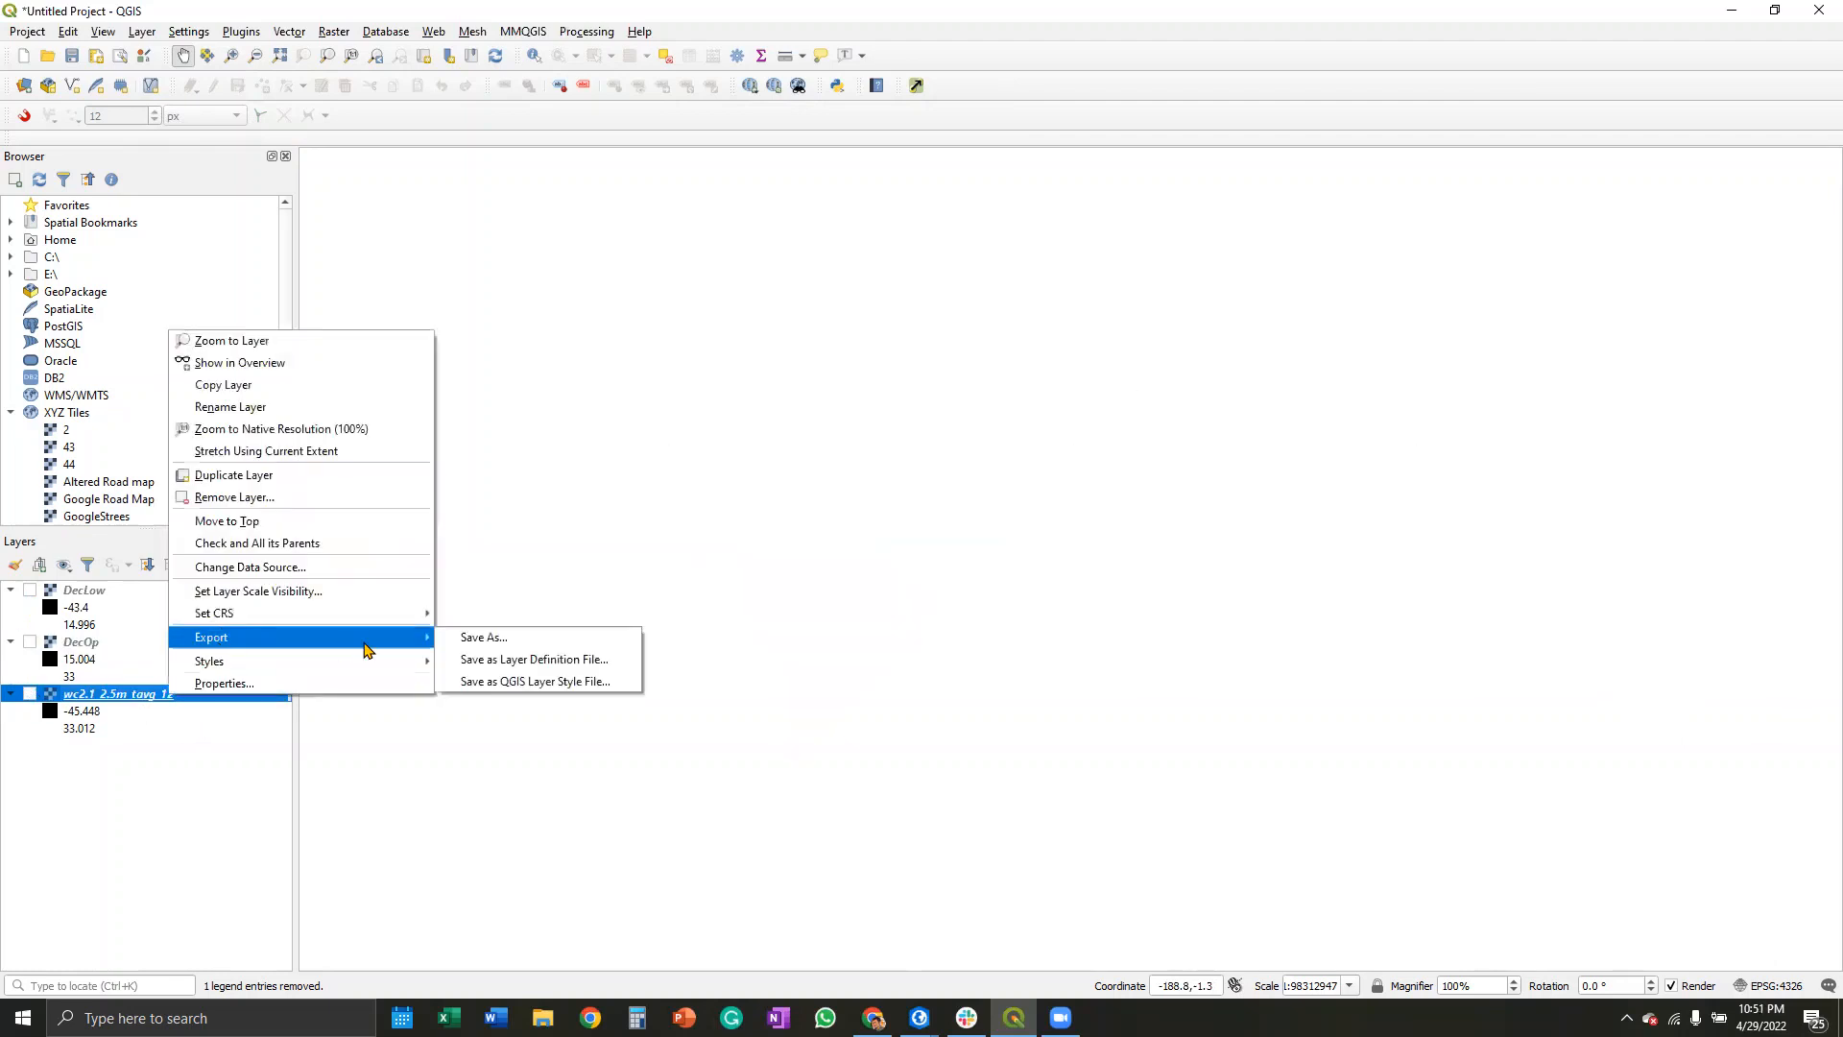
left_click(461, 639)
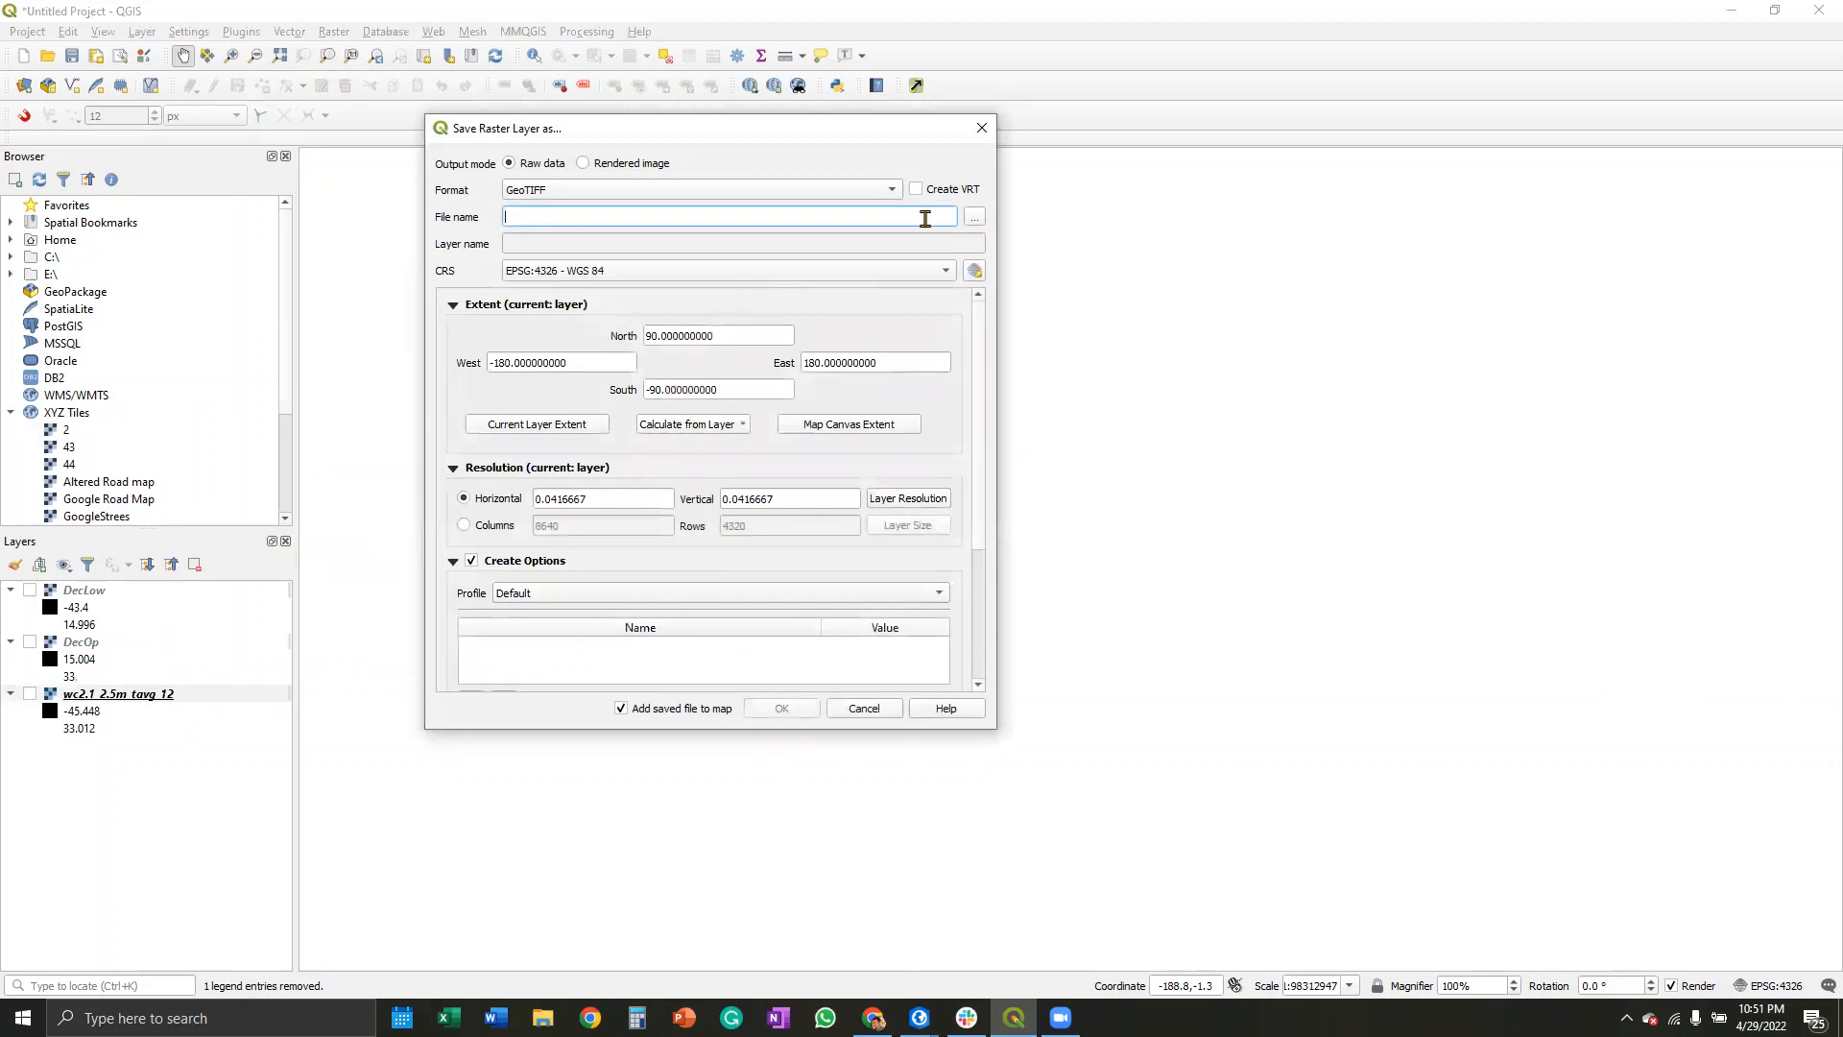
left_click(974, 218)
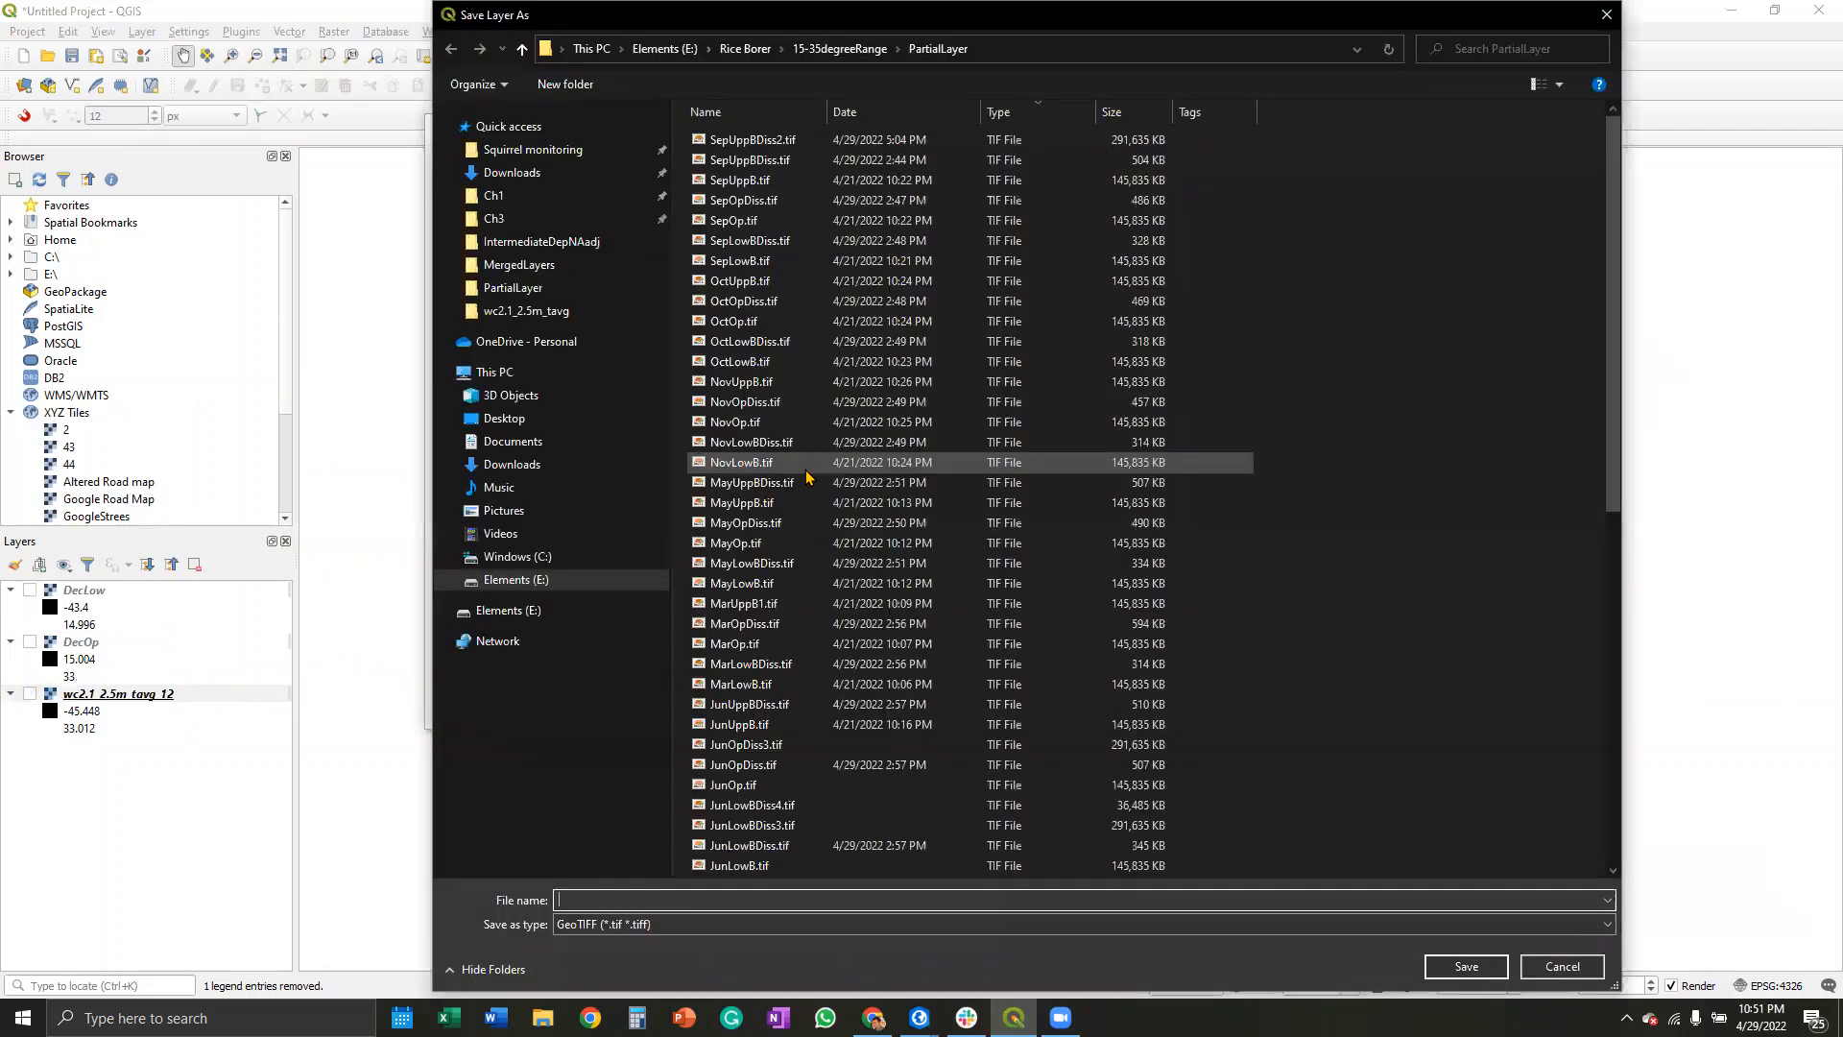
type("de")
left_click(636, 936)
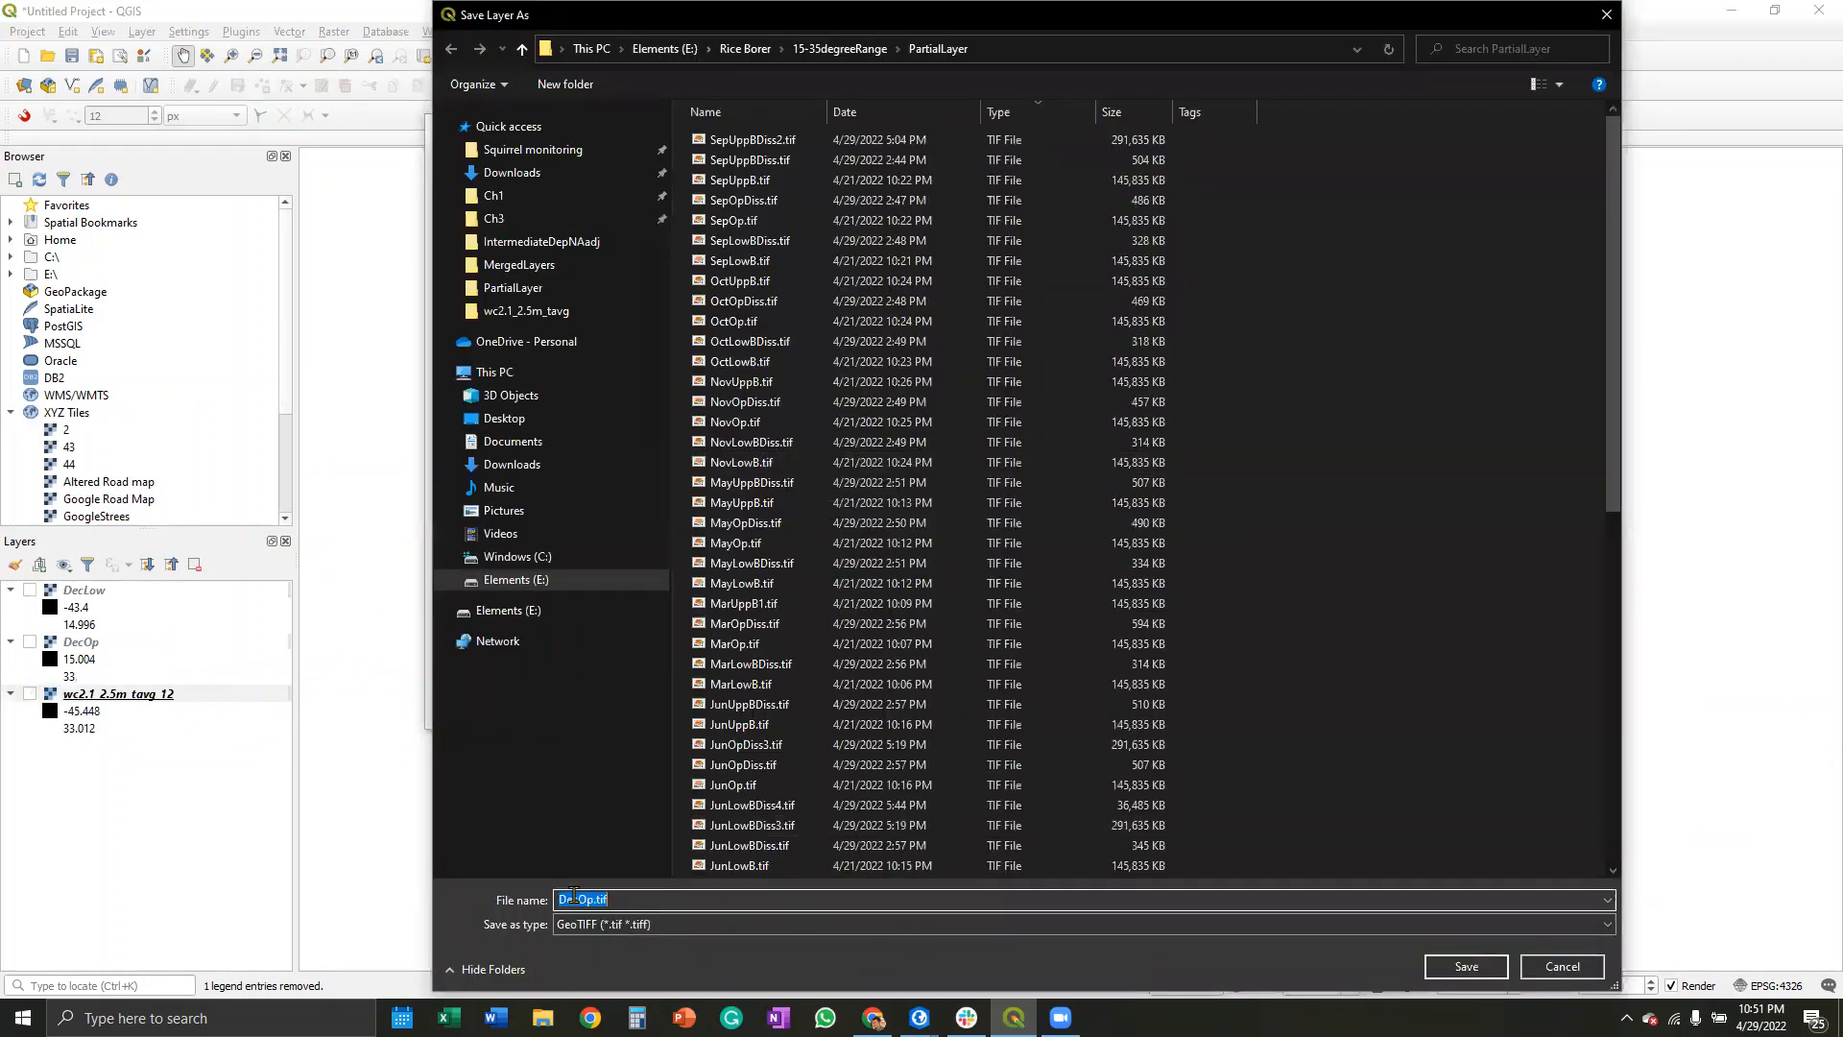
left_click(591, 899)
key("BackSpace")
type("Upp")
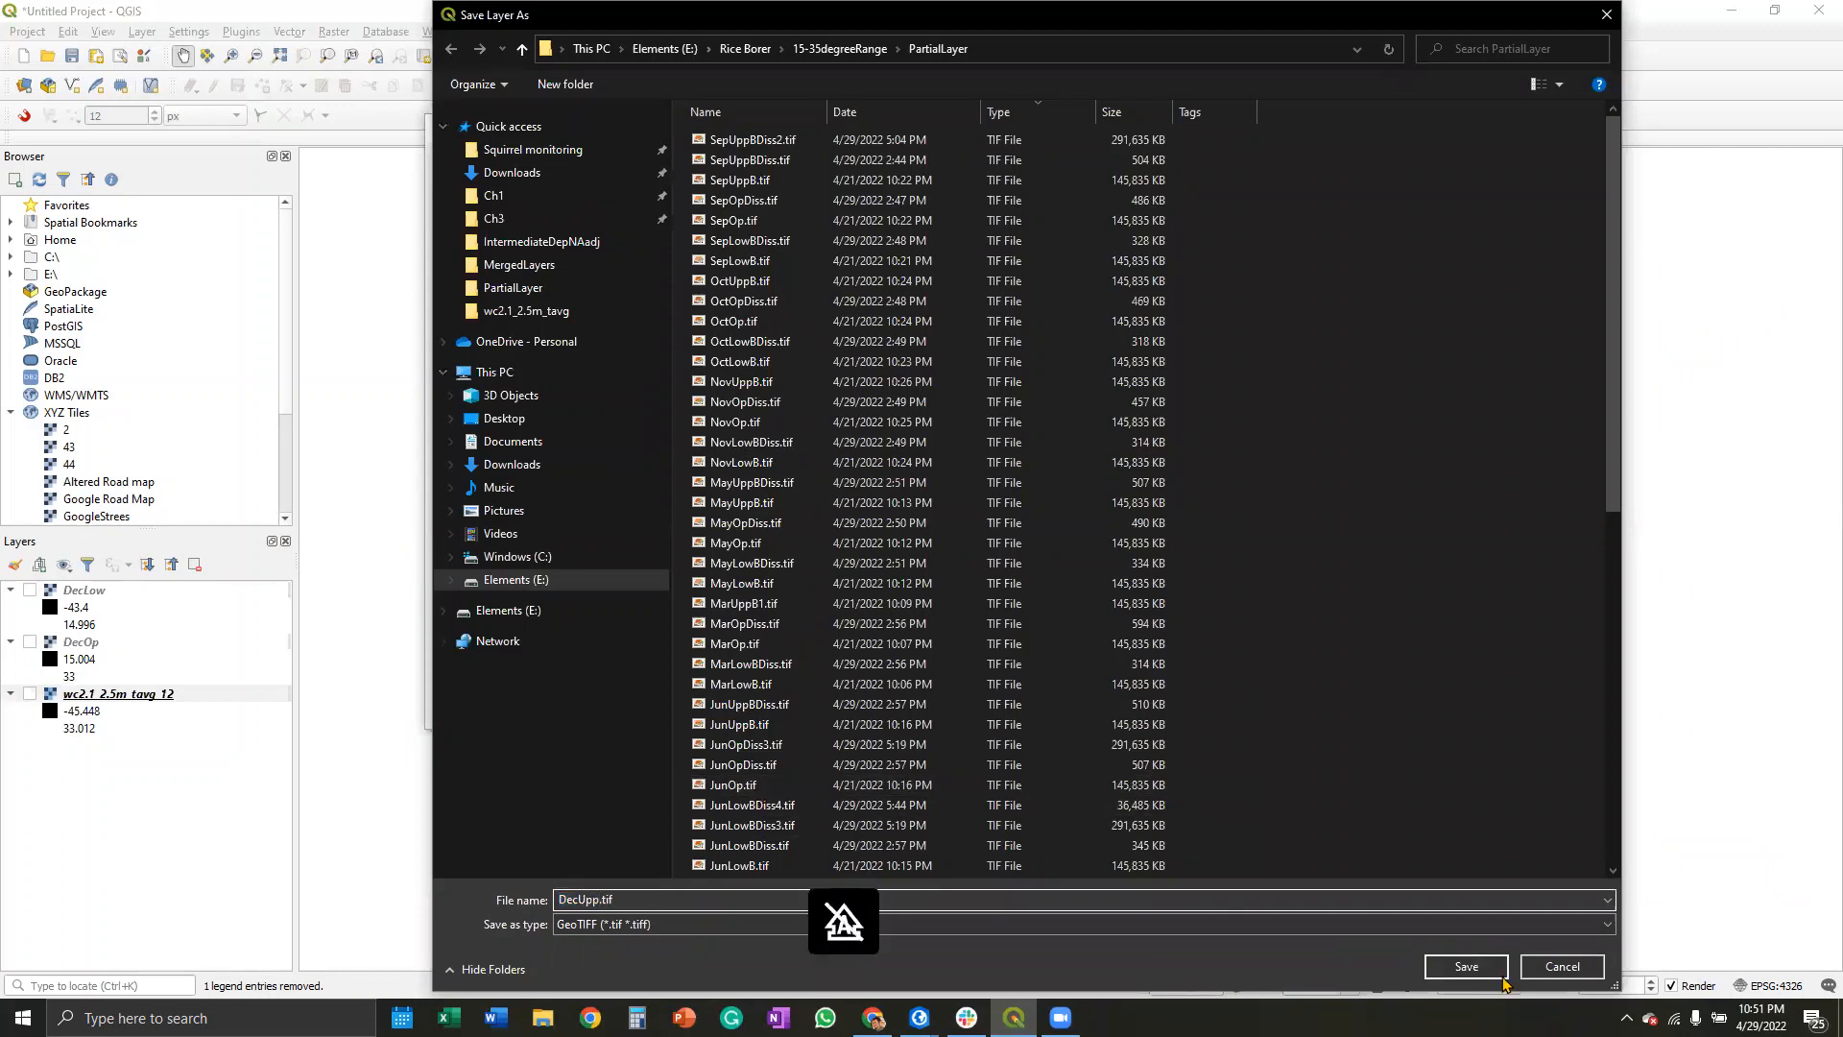
left_click(1466, 965)
Step: Export DecUpp with a no-data value range from -55 to +35
left_click(471, 555)
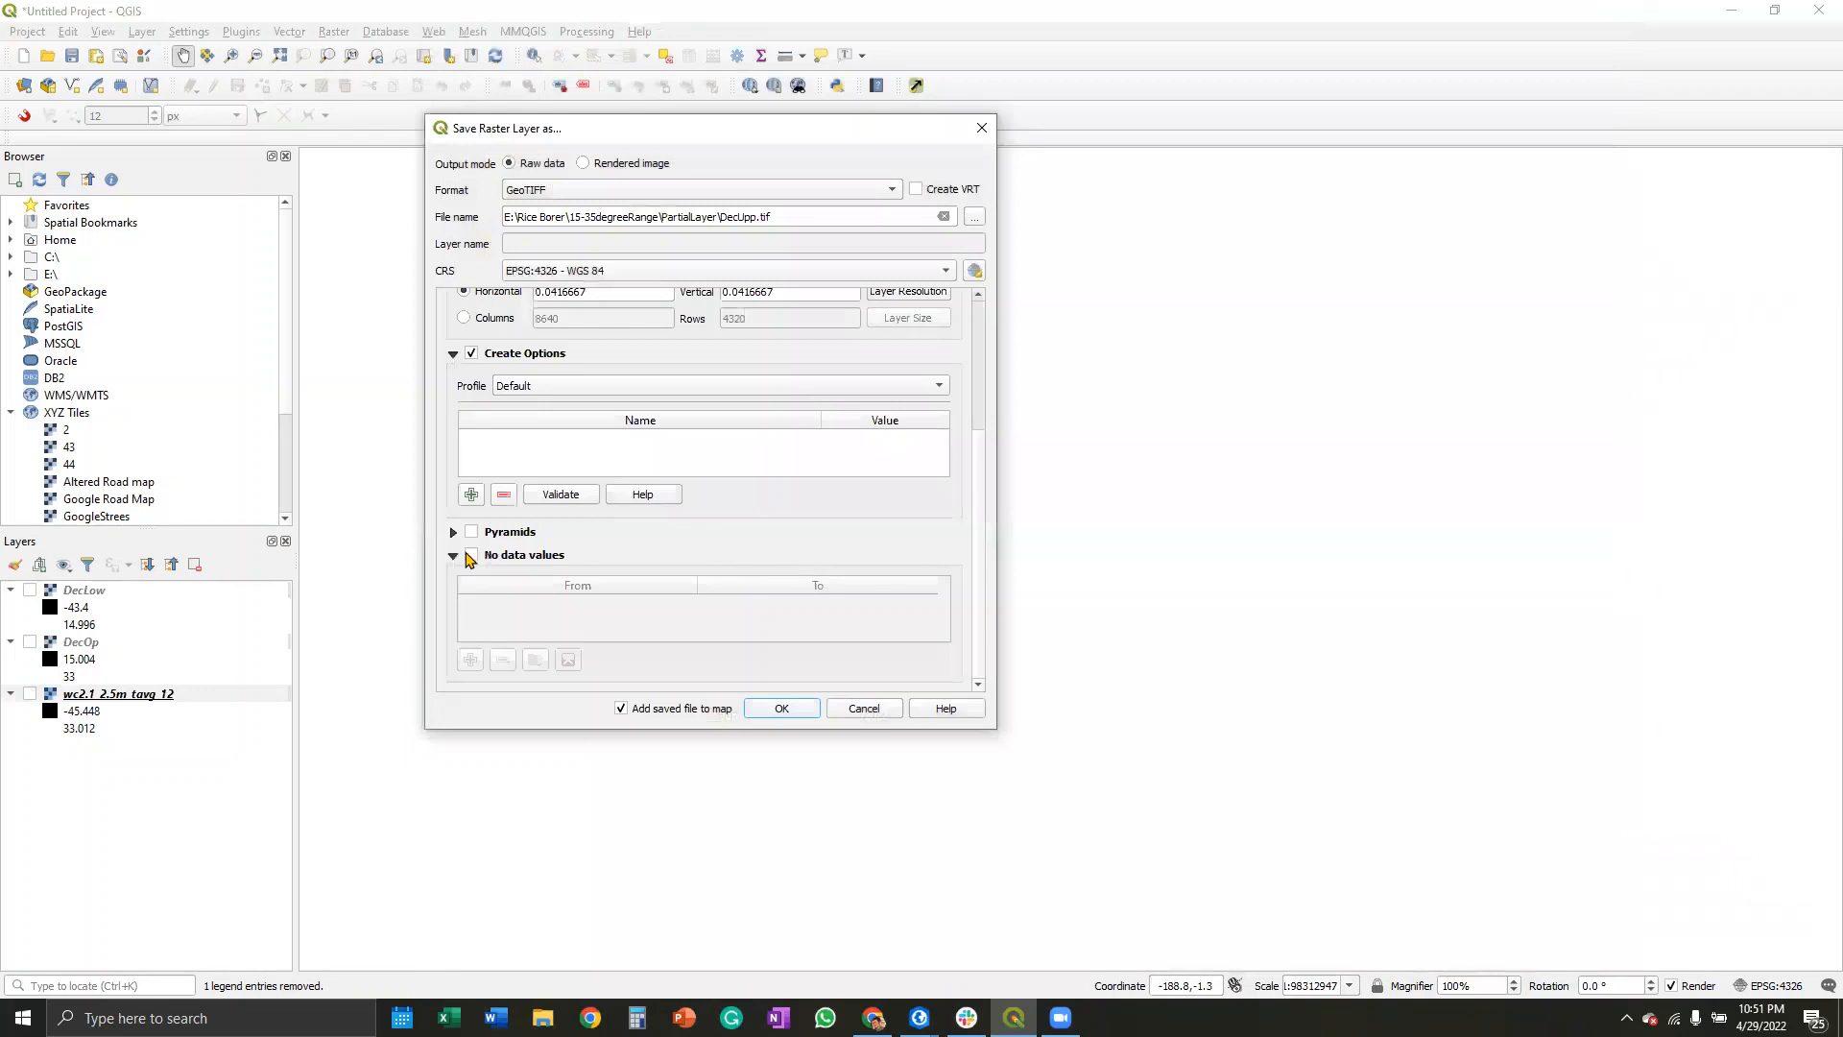
left_click(470, 659)
double_click(516, 601)
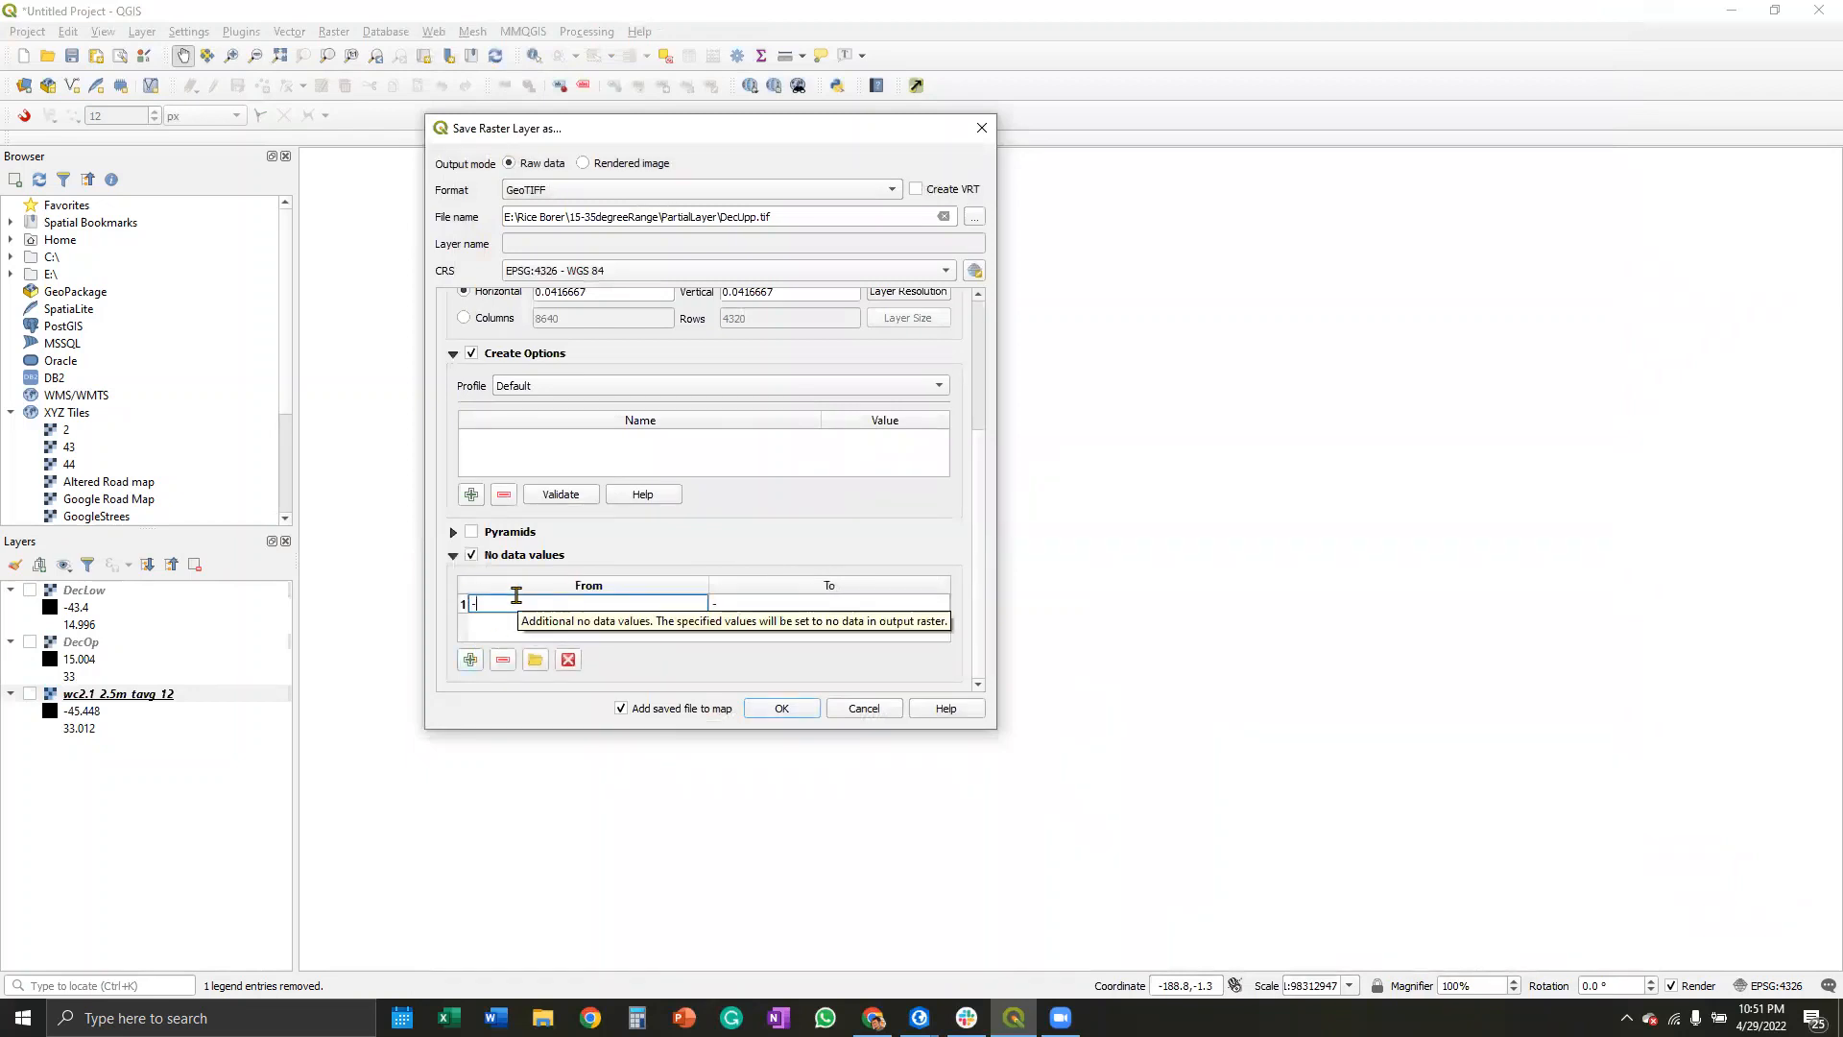
double_click(747, 600)
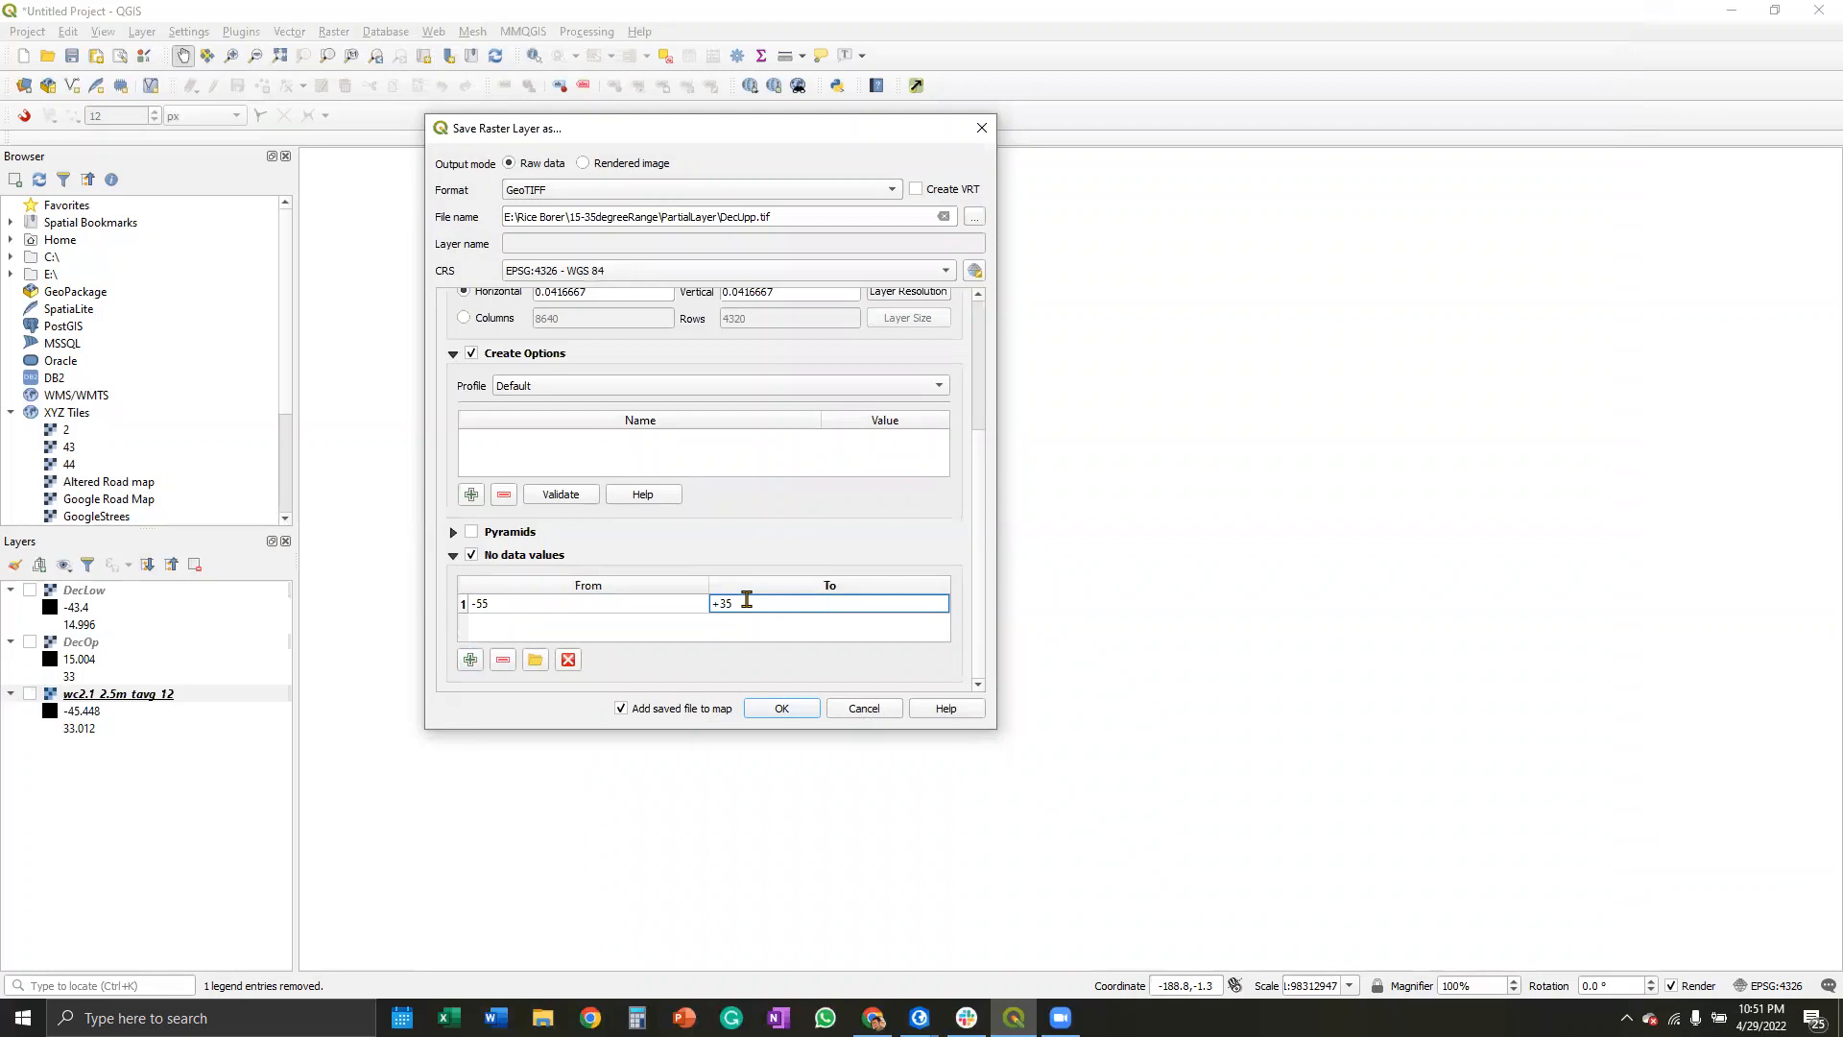
left_click(778, 709)
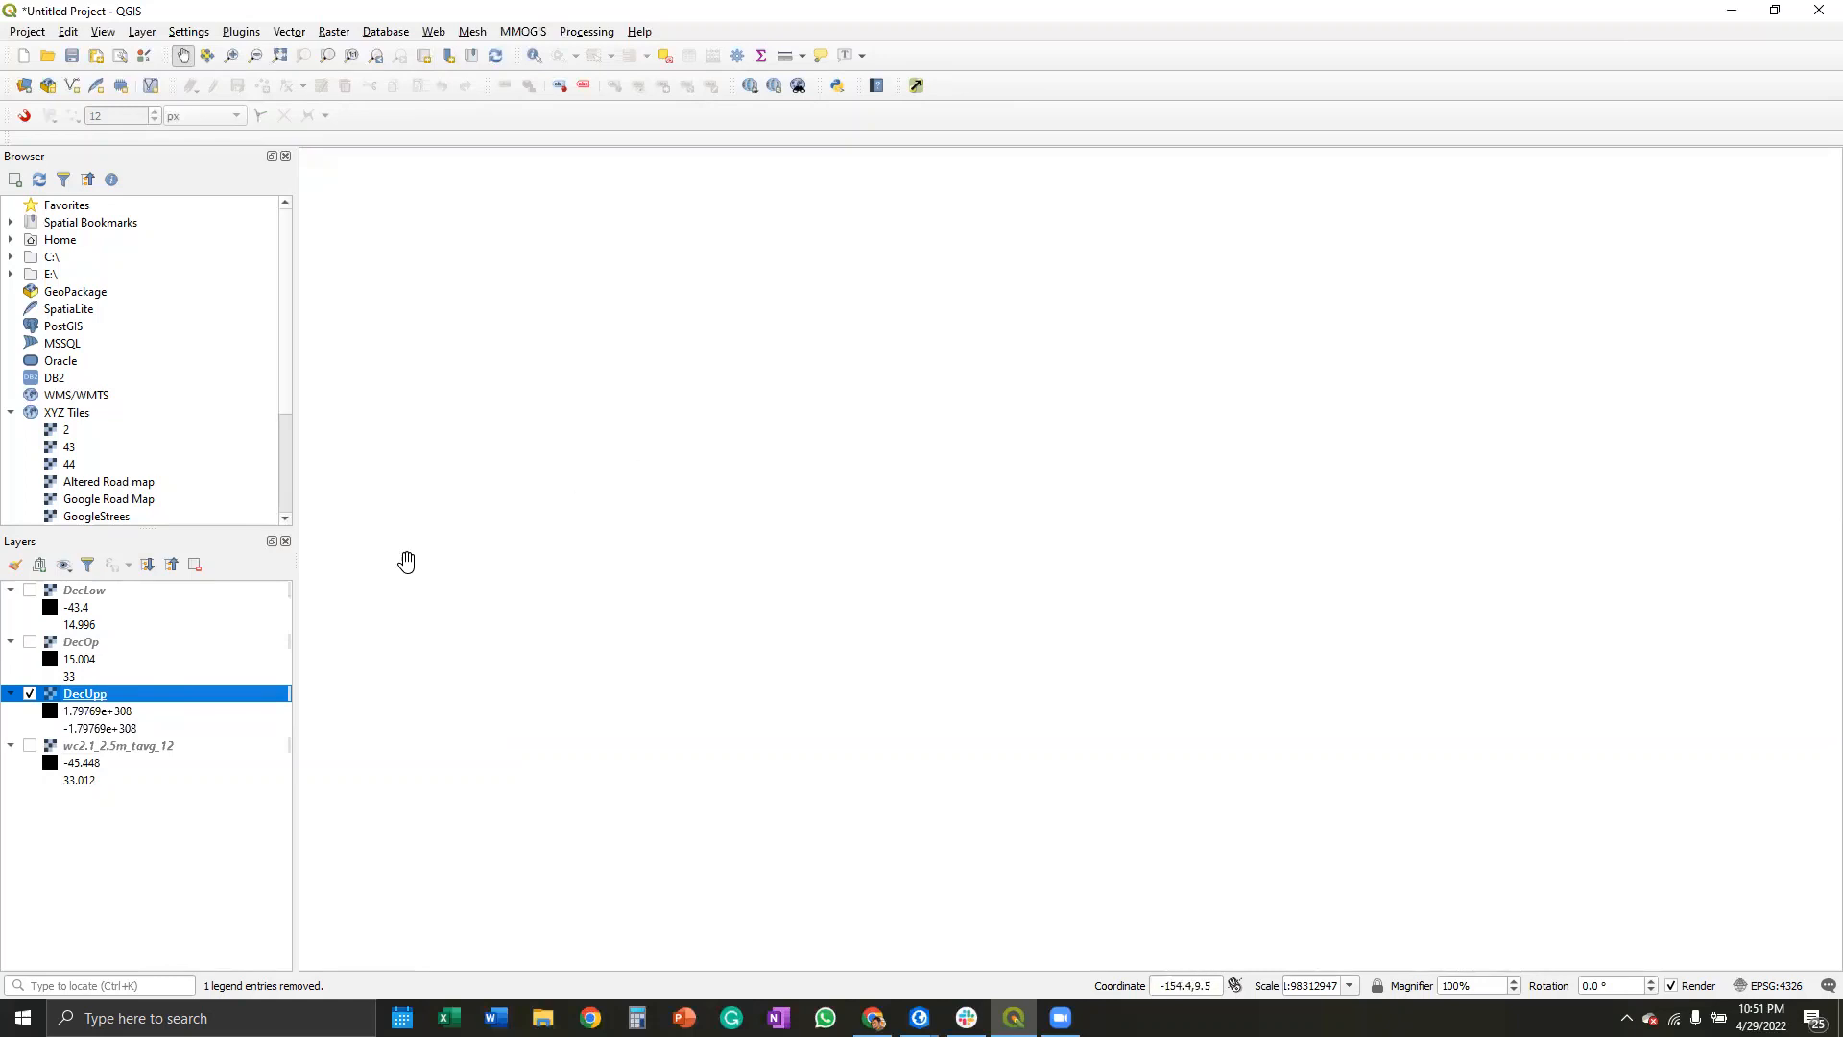
Step: Hide the DecUpp layer and show the DecOp and DecLow layers together on the map
left_click(27, 693)
left_click(29, 643)
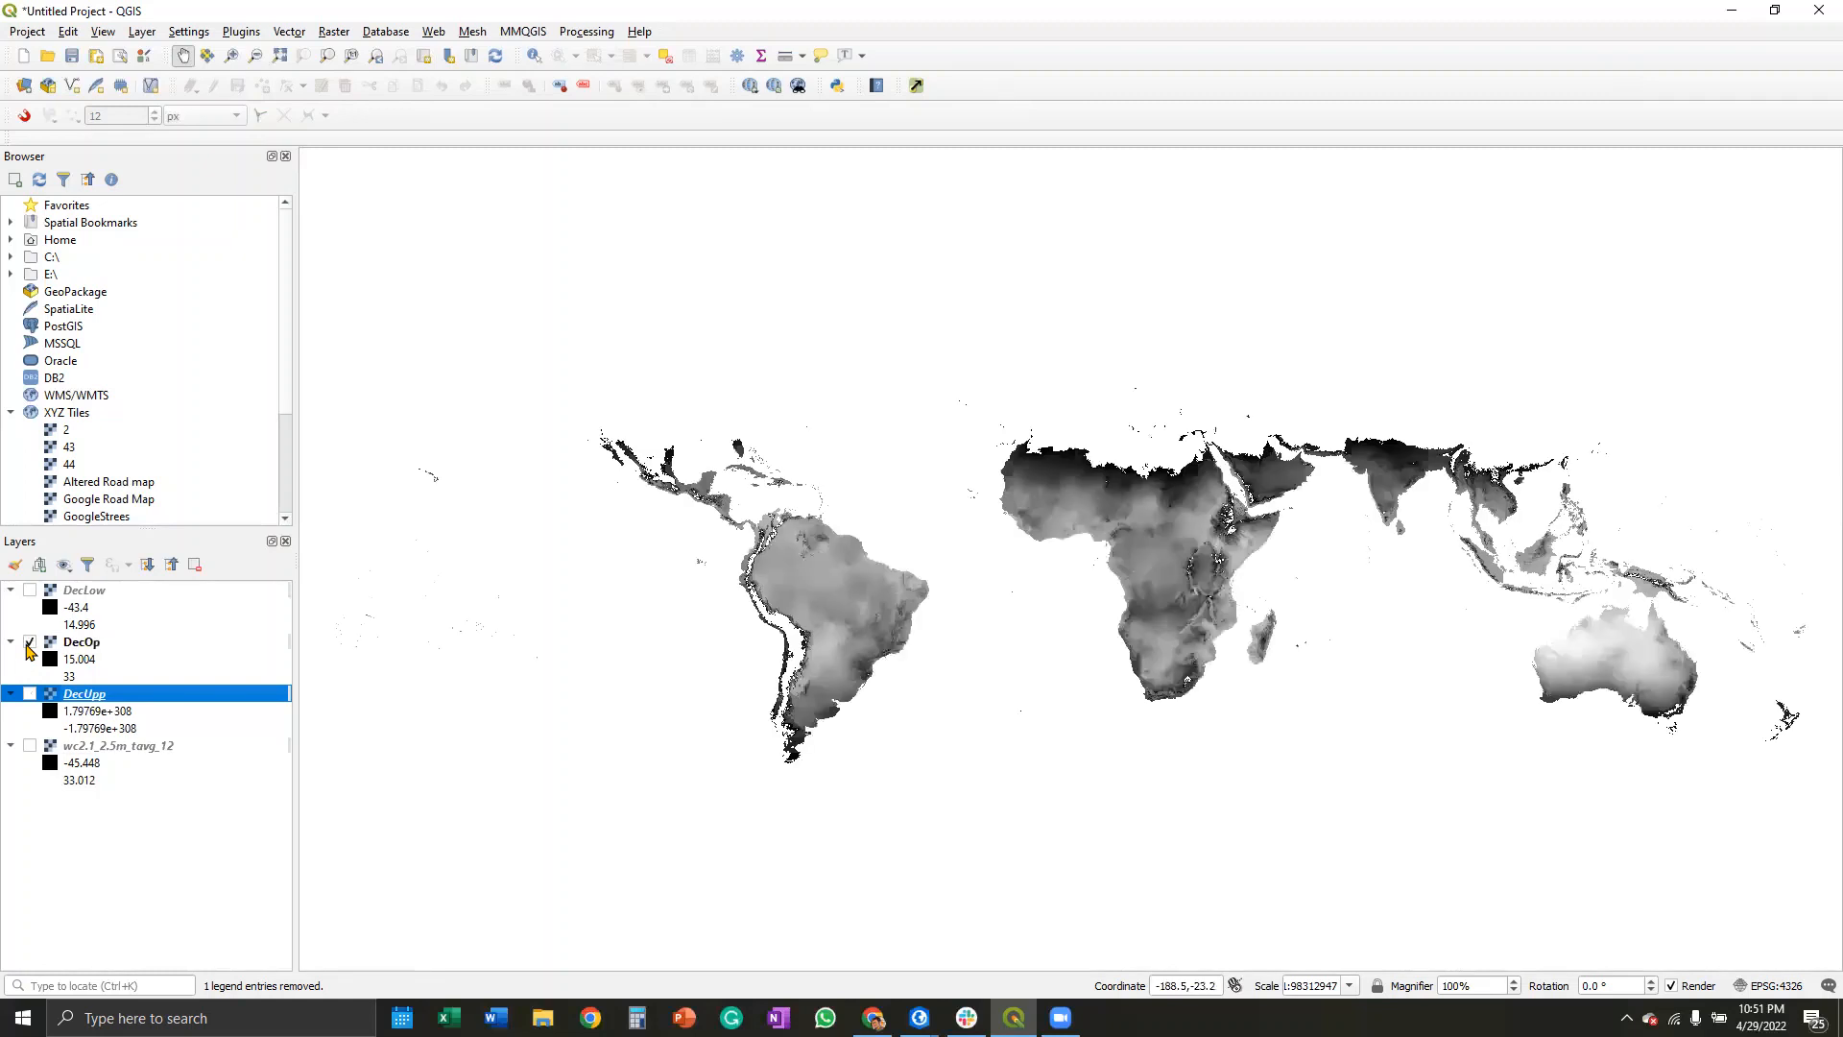
left_click(30, 592)
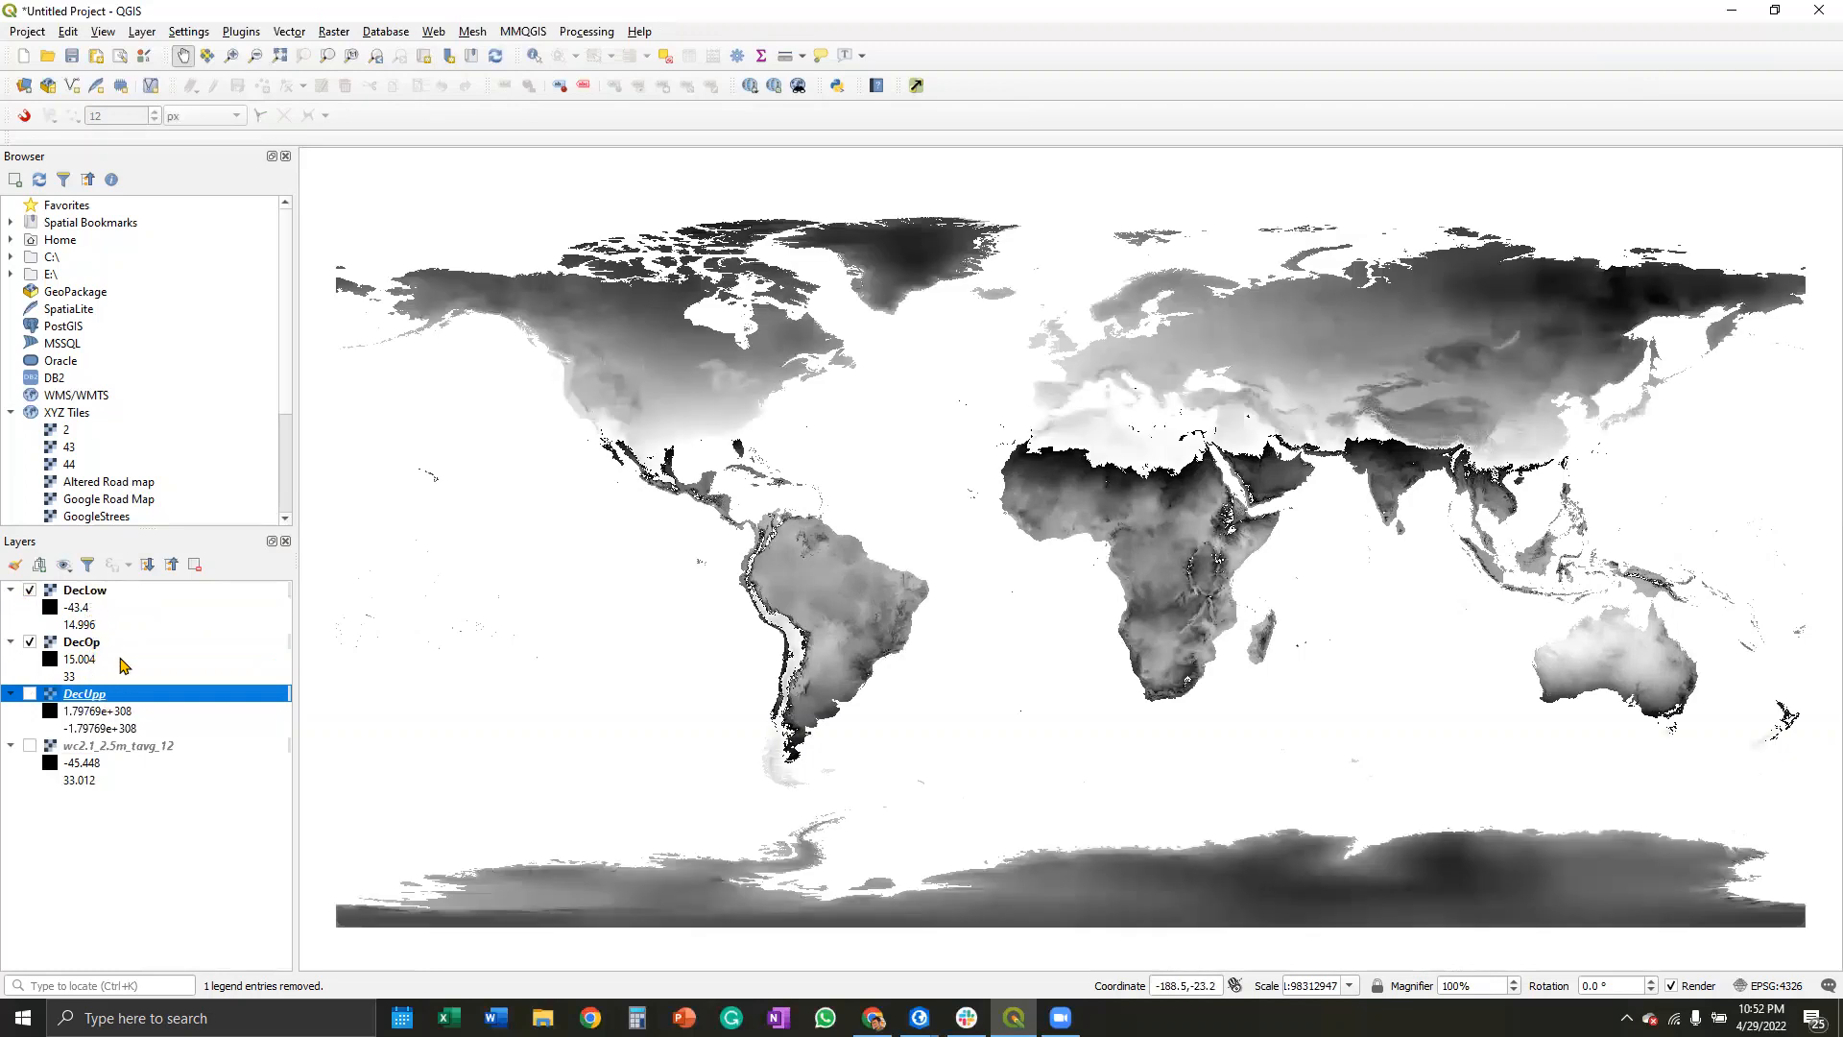
Step: Select the DecLow layer and hide DecOp so only DecLow is displayed
left_click(123, 661)
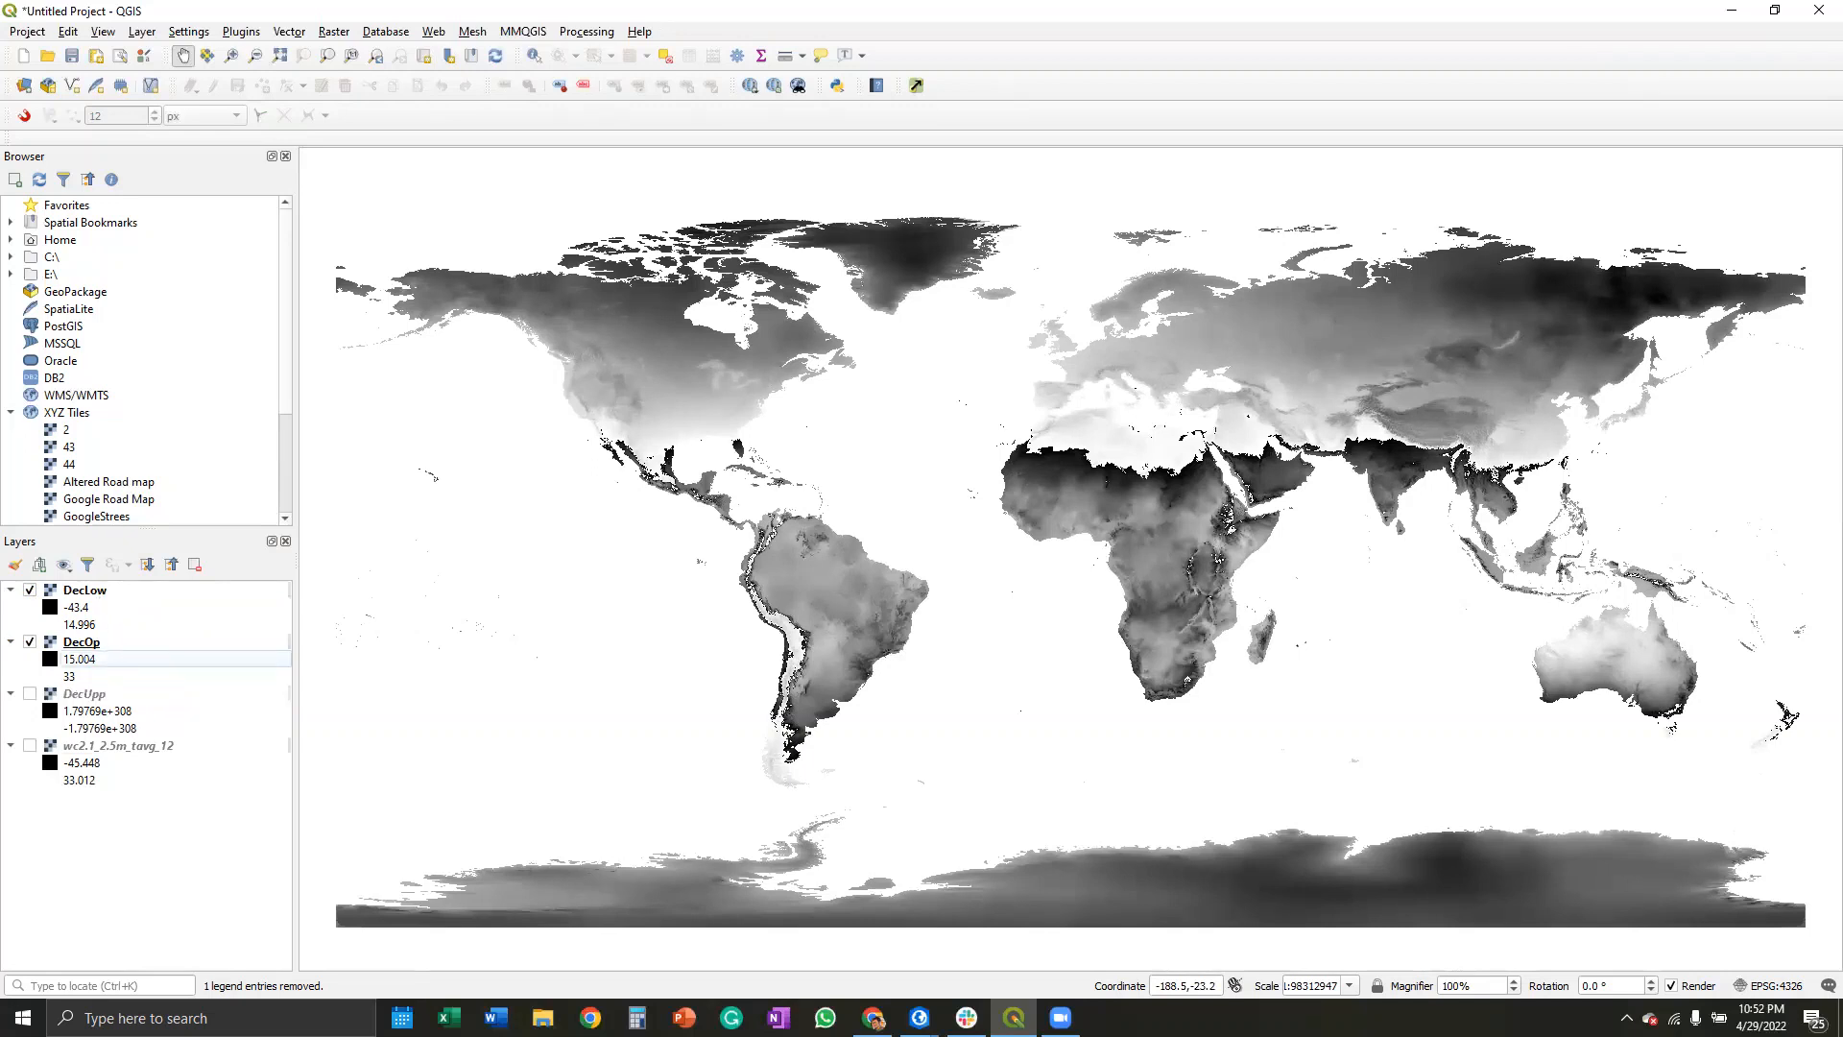
left_click(96, 592)
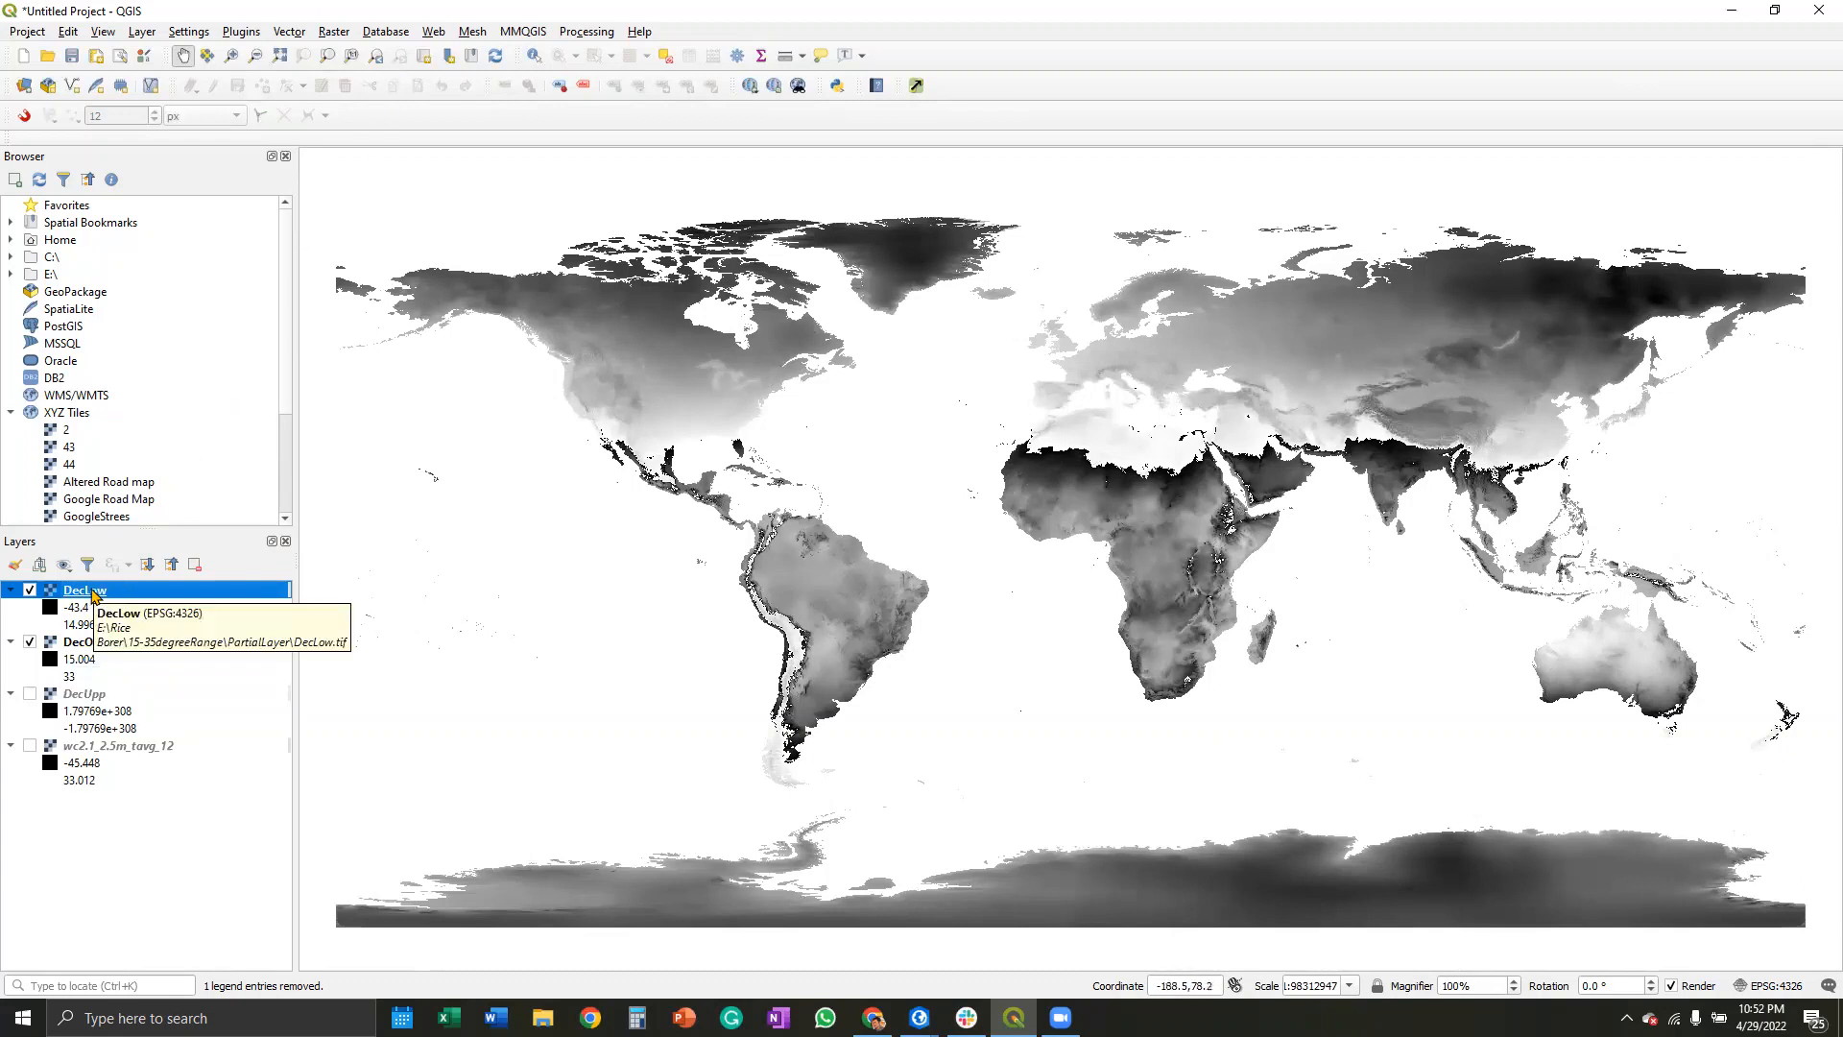
left_click(29, 641)
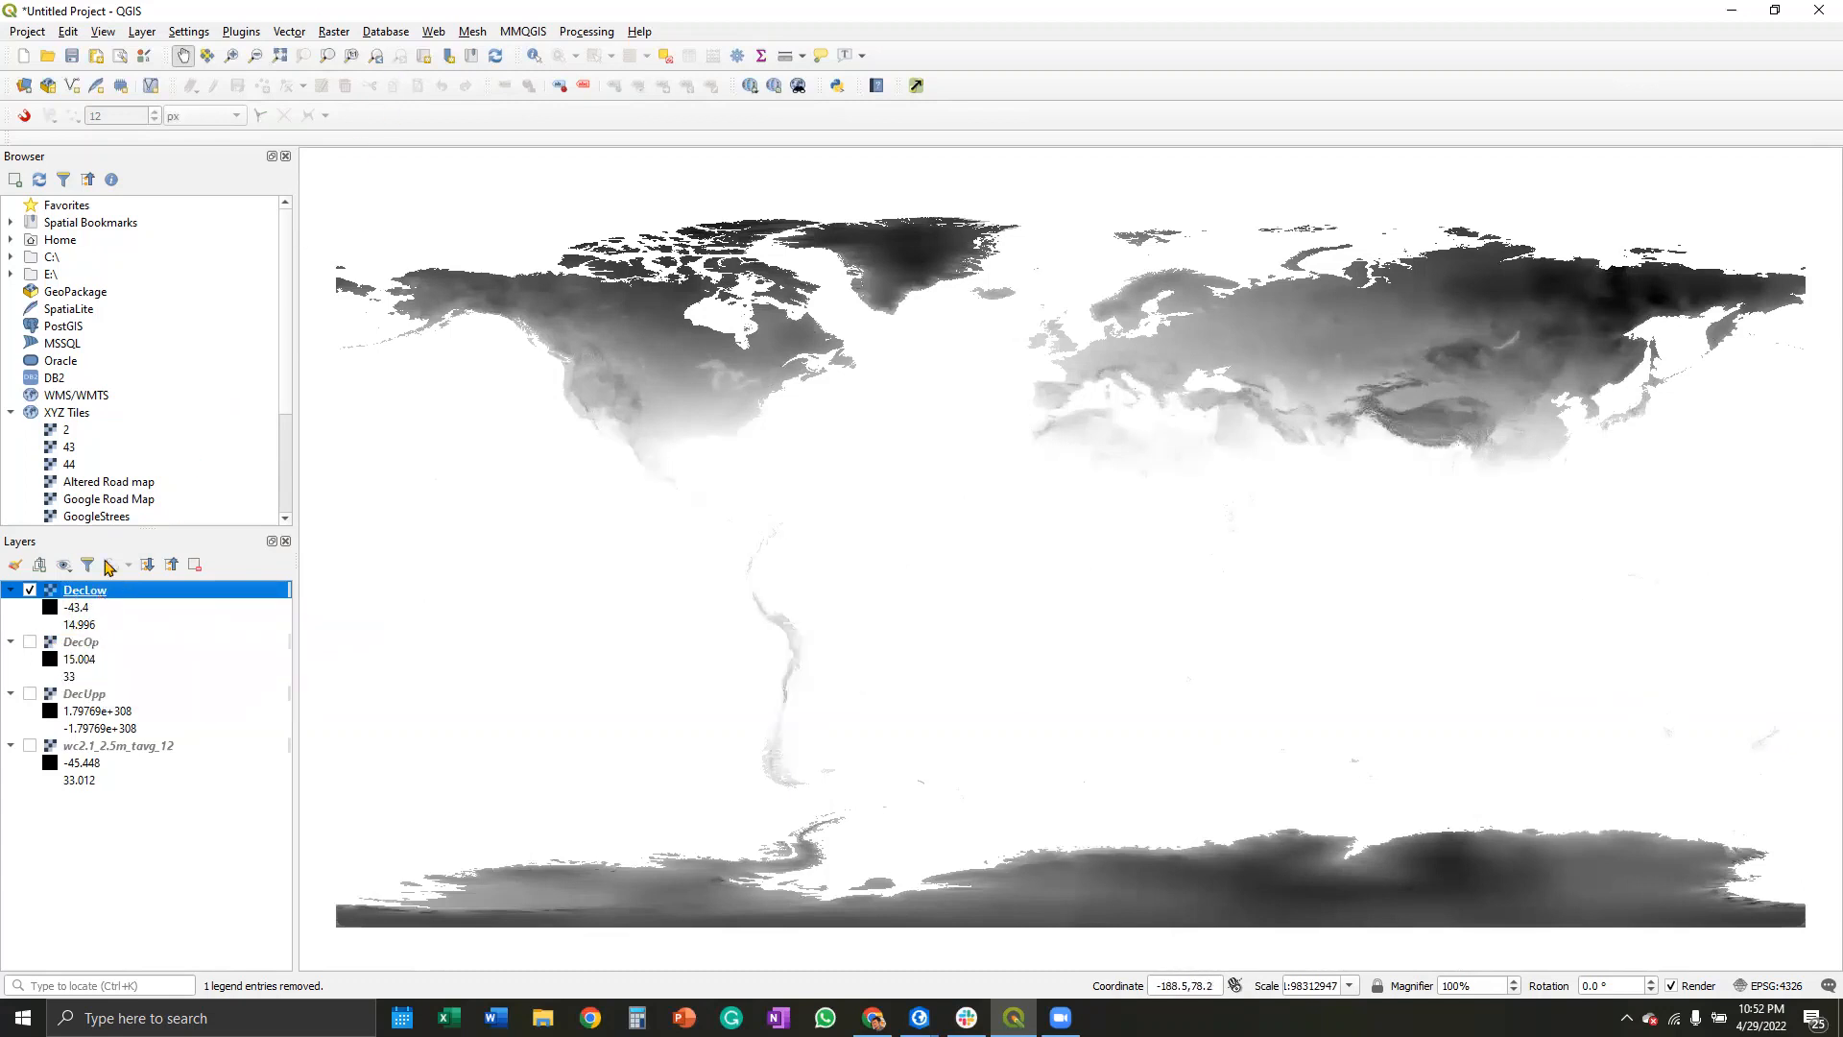
Step: Polygonize the DecLow raster into a shapefile named DecLow.shp in the AscPredictors folder
left_click(334, 32)
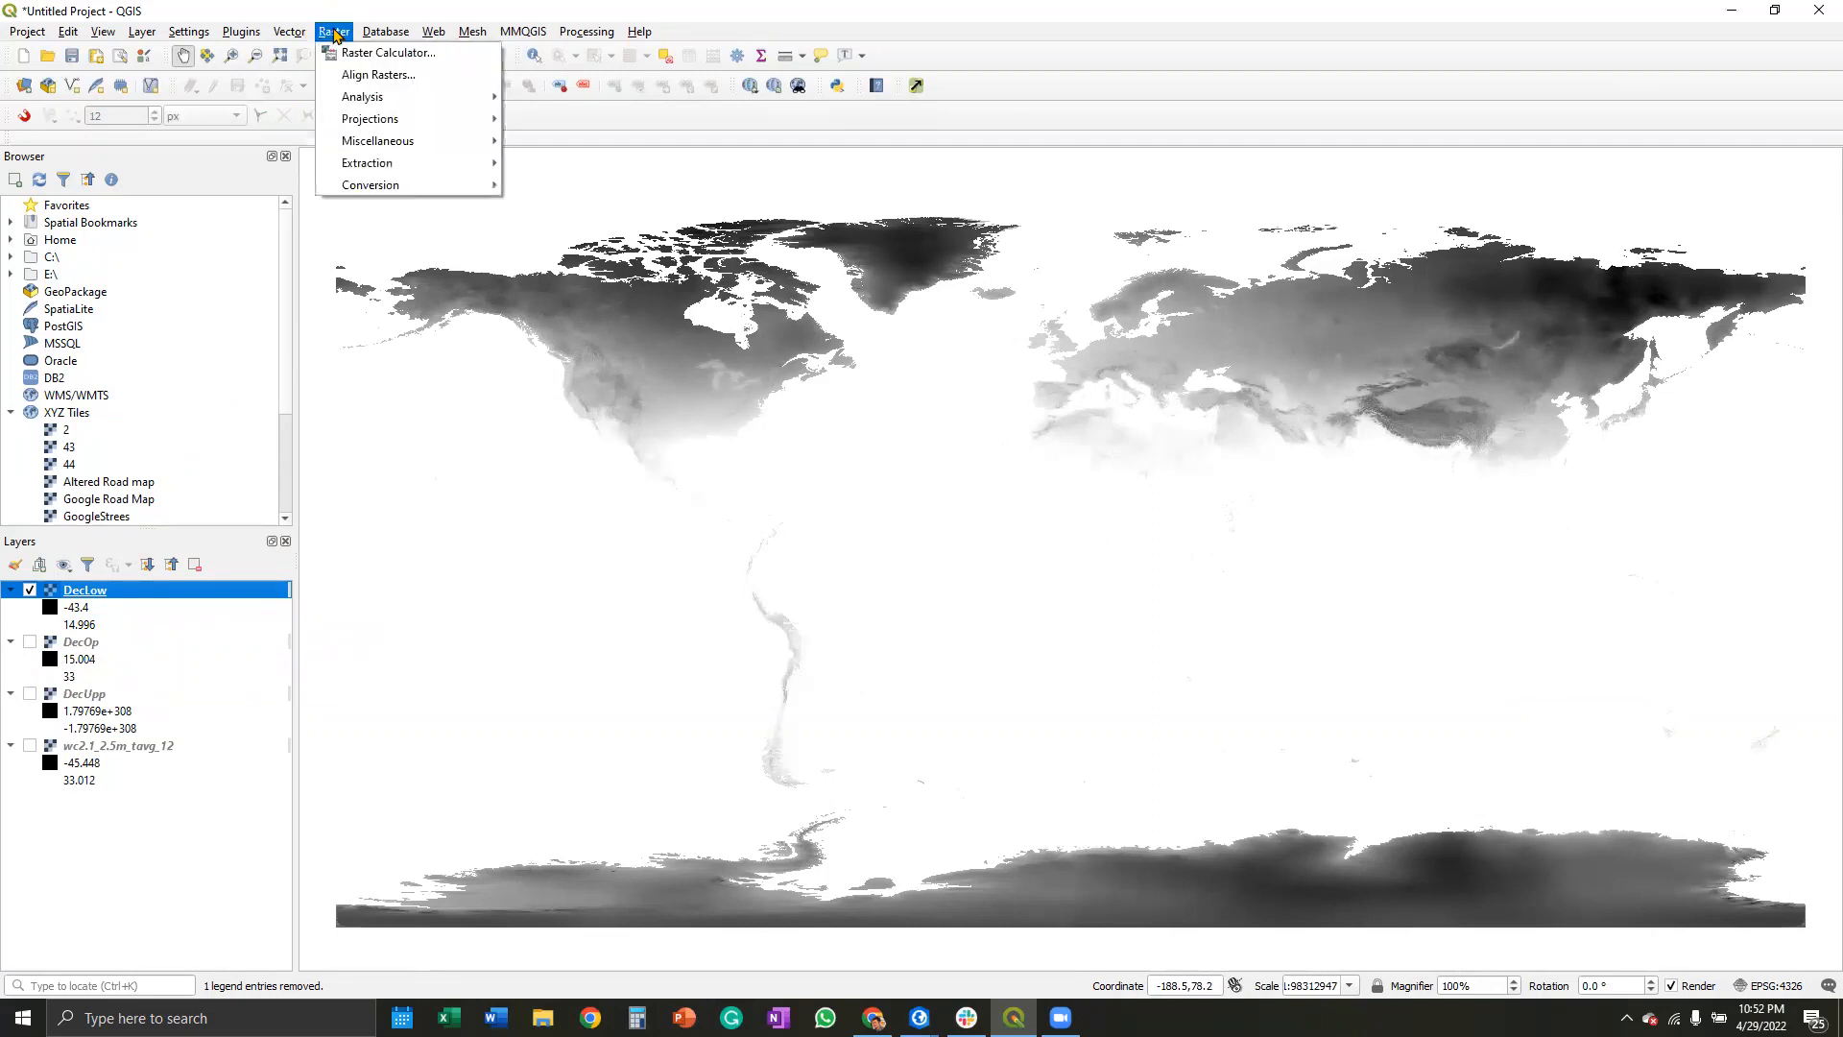
mouse_move(374, 184)
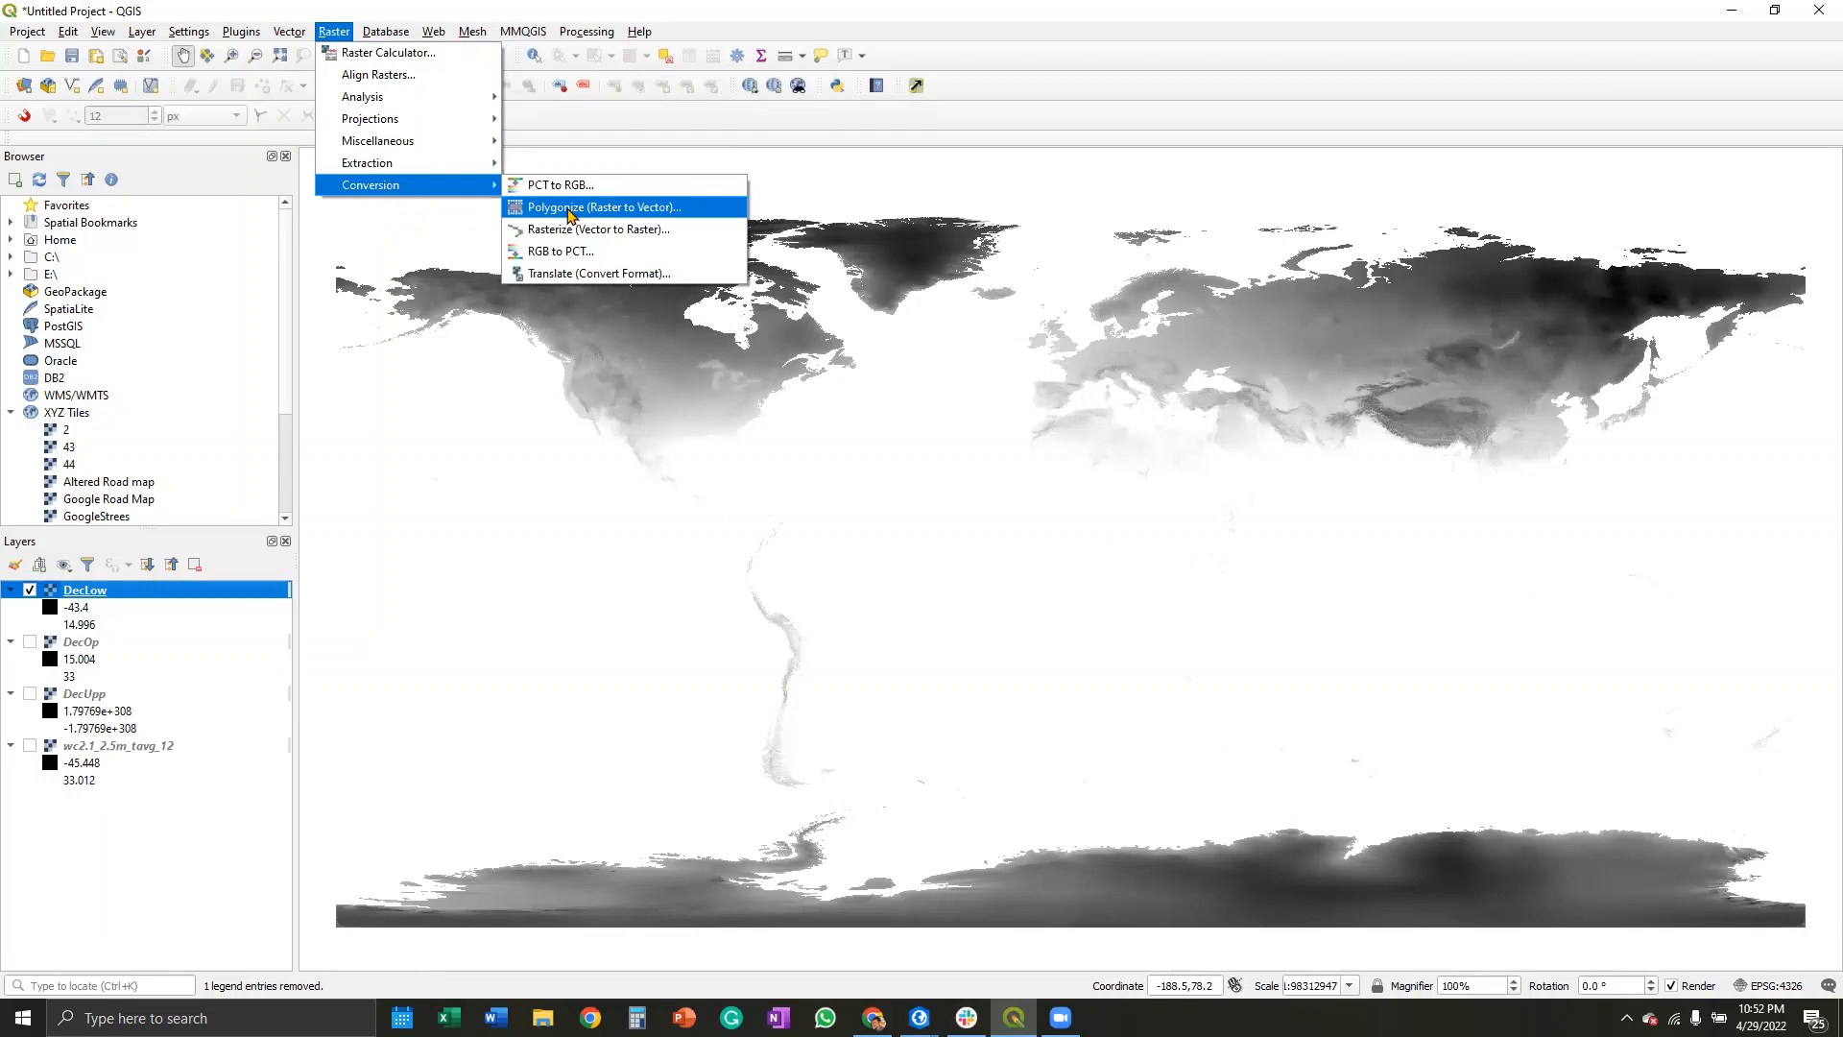
left_click(569, 214)
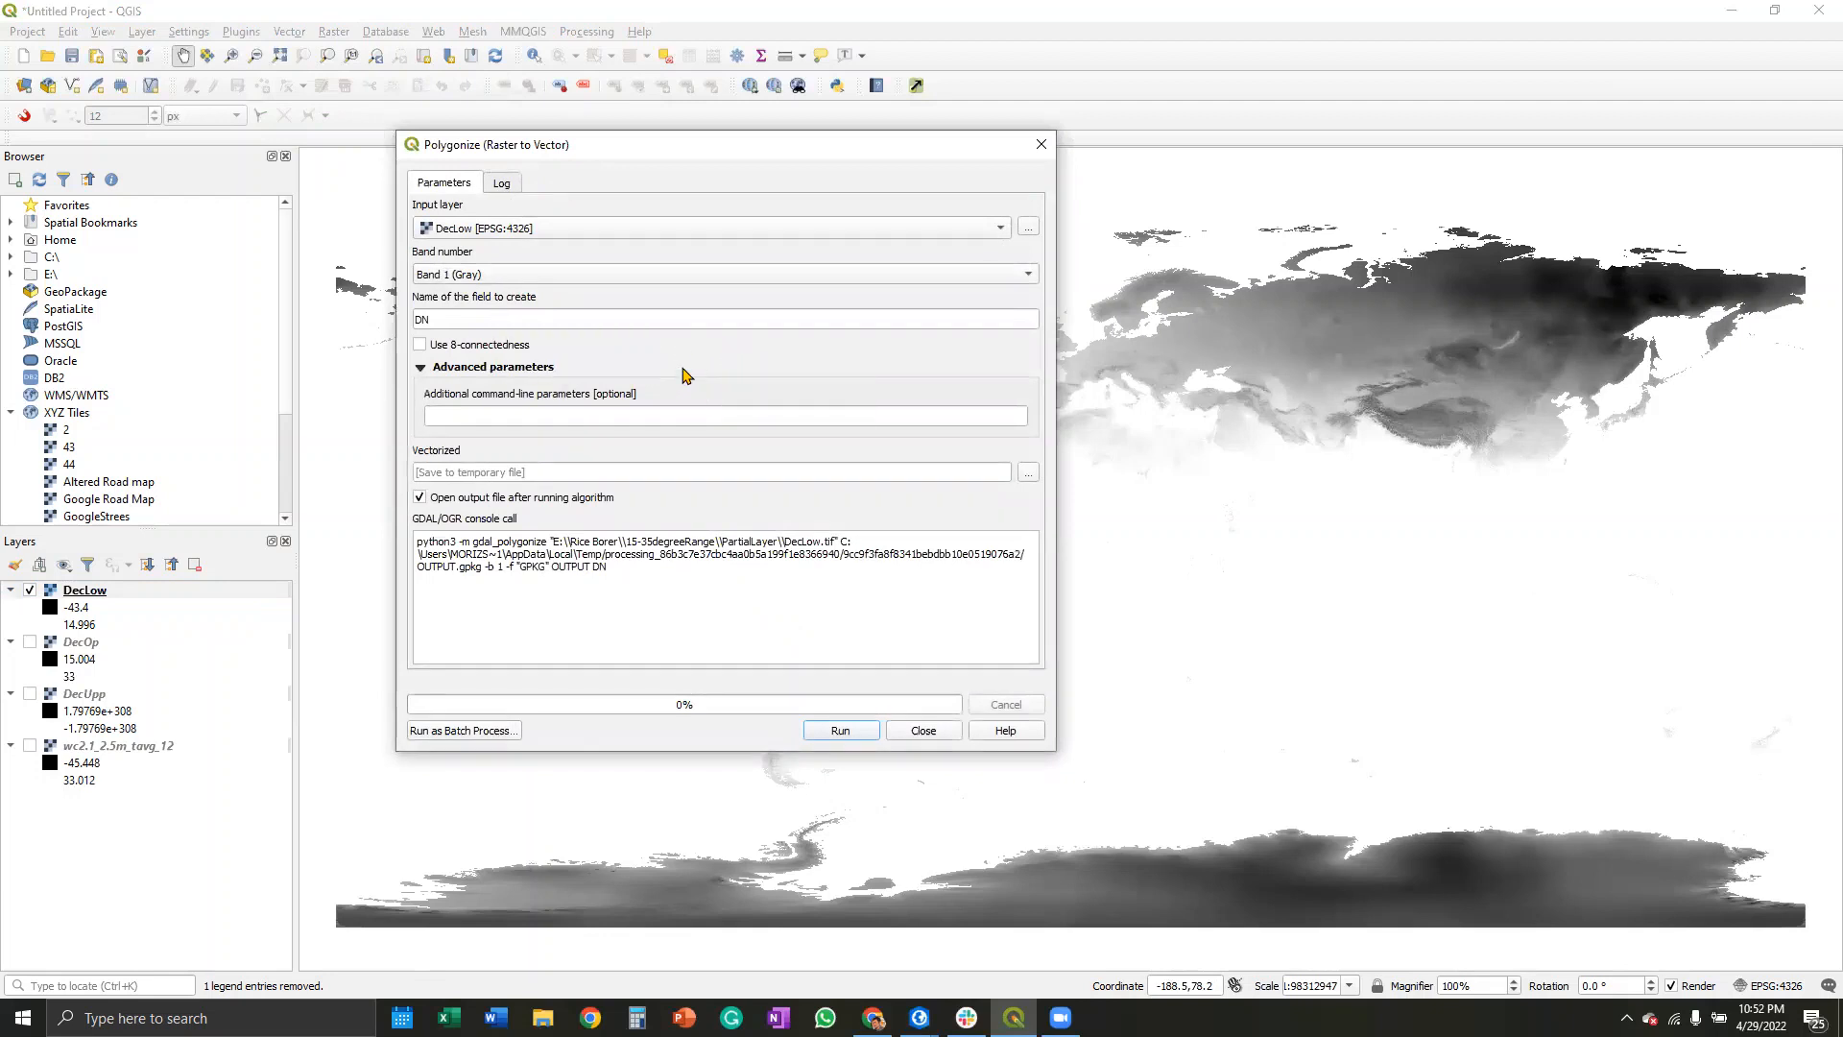
left_click(1028, 471)
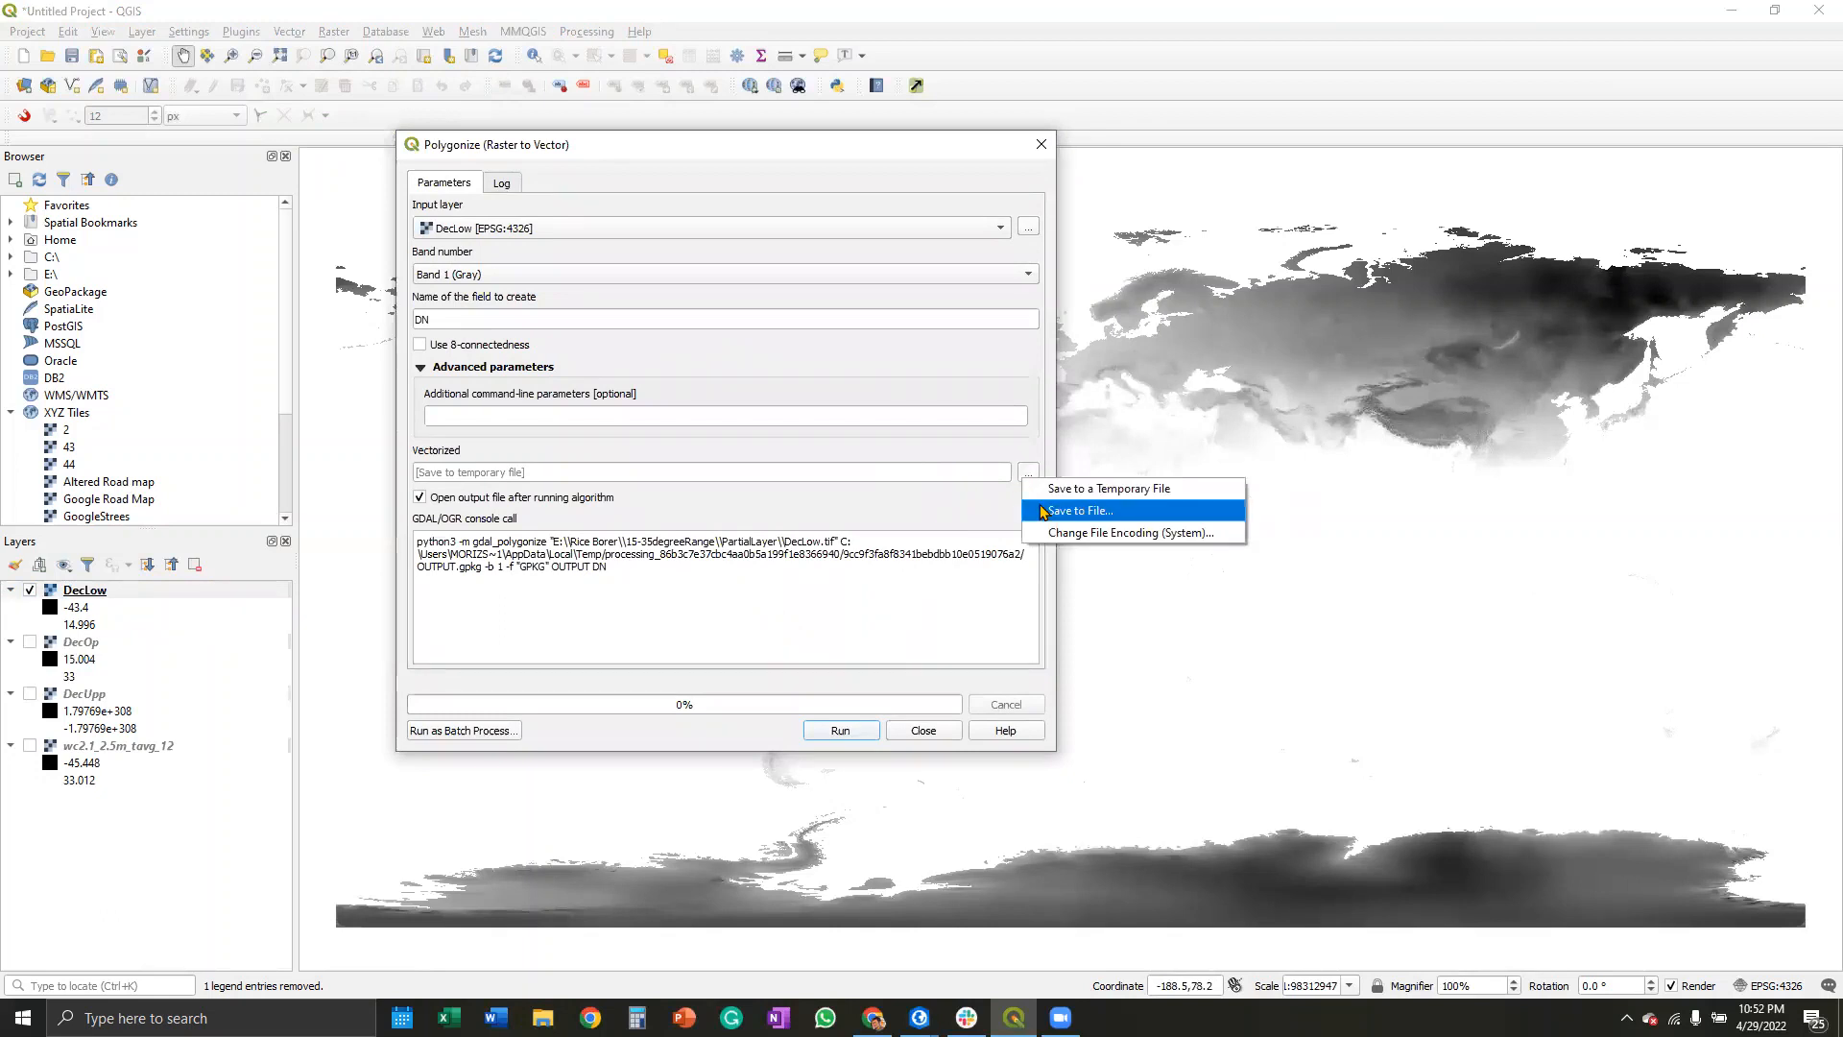
left_click(1044, 510)
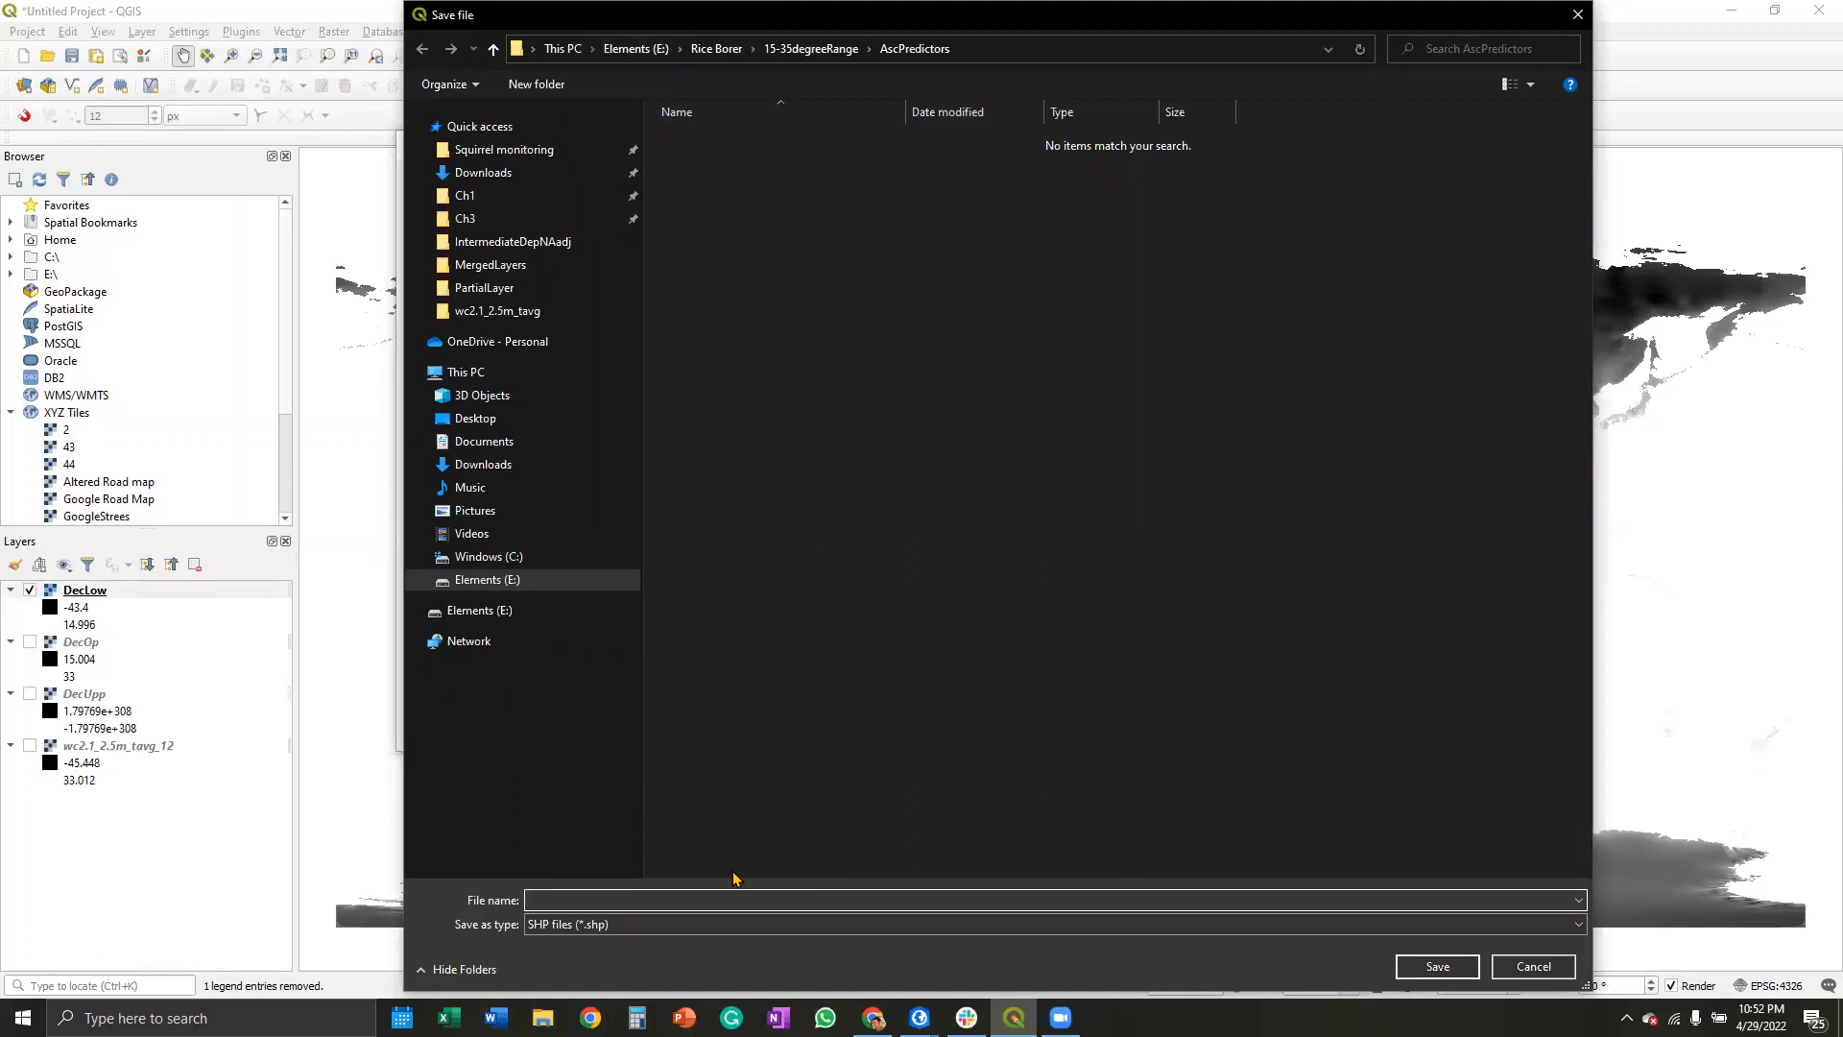
type("Dec")
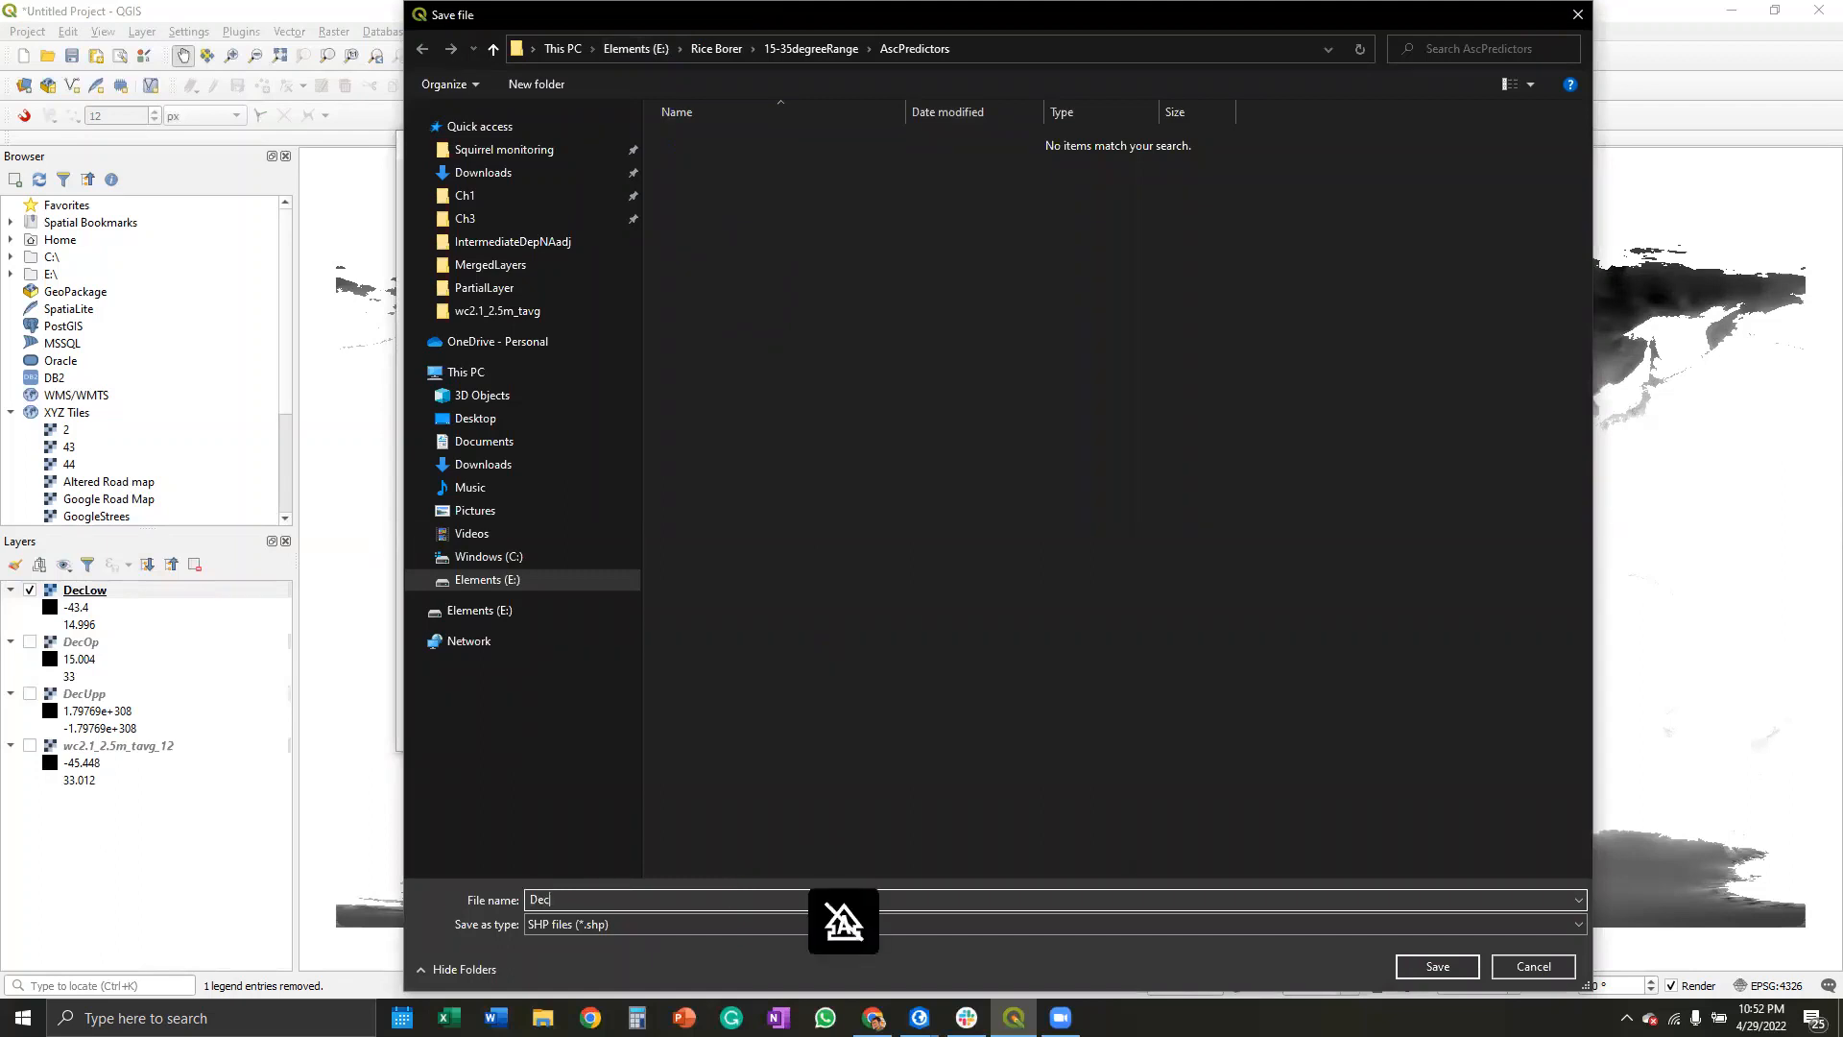
type("Low")
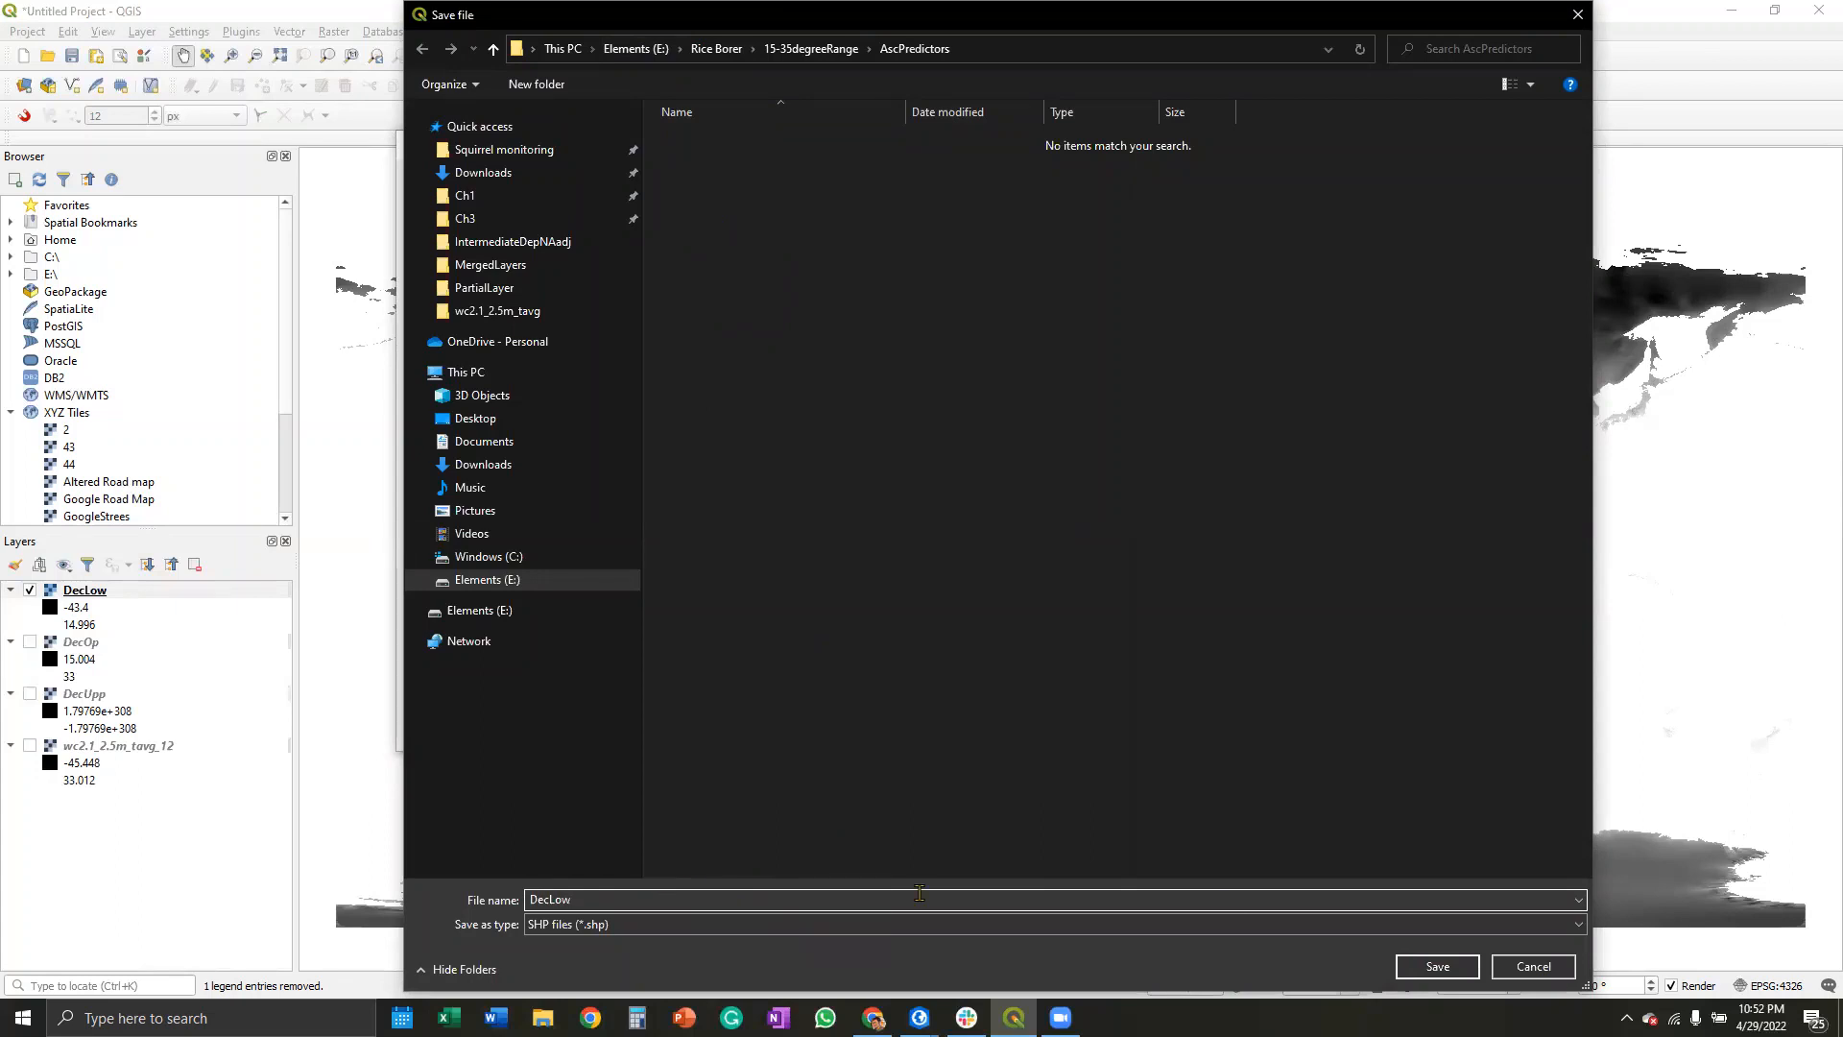
left_click(1440, 966)
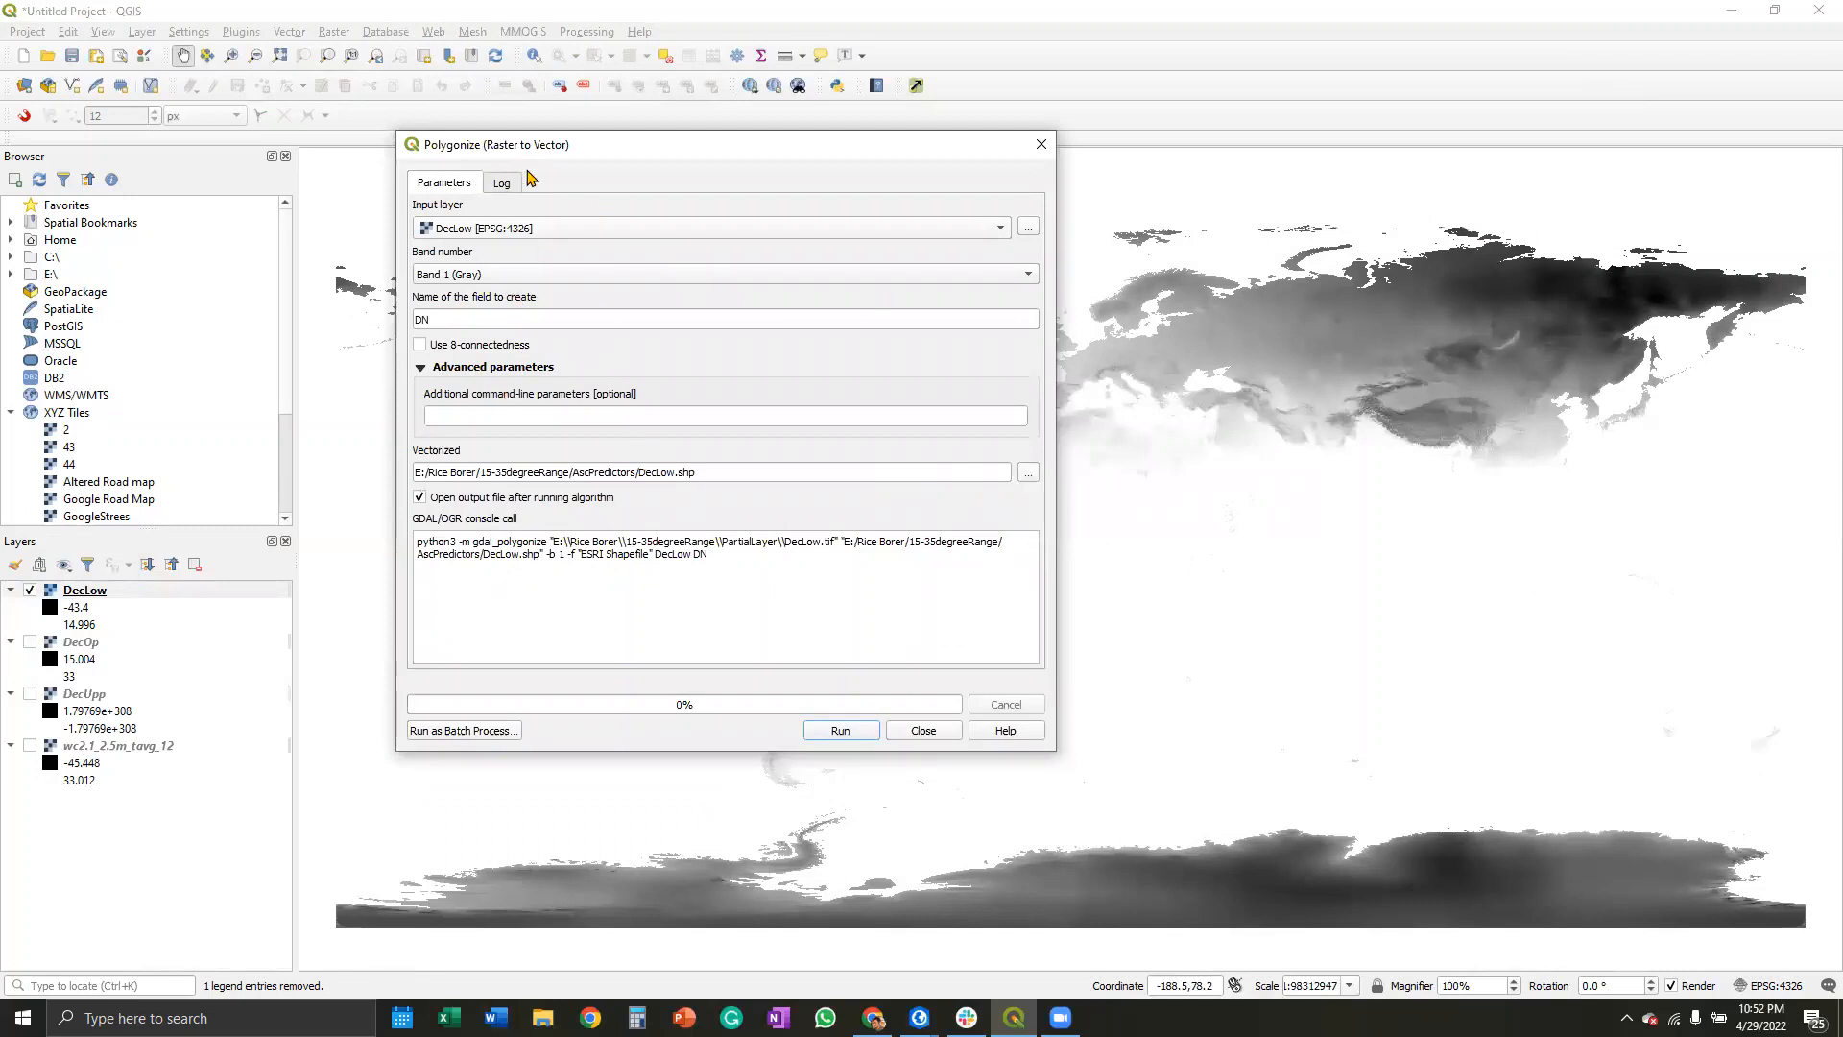
left_click(860, 734)
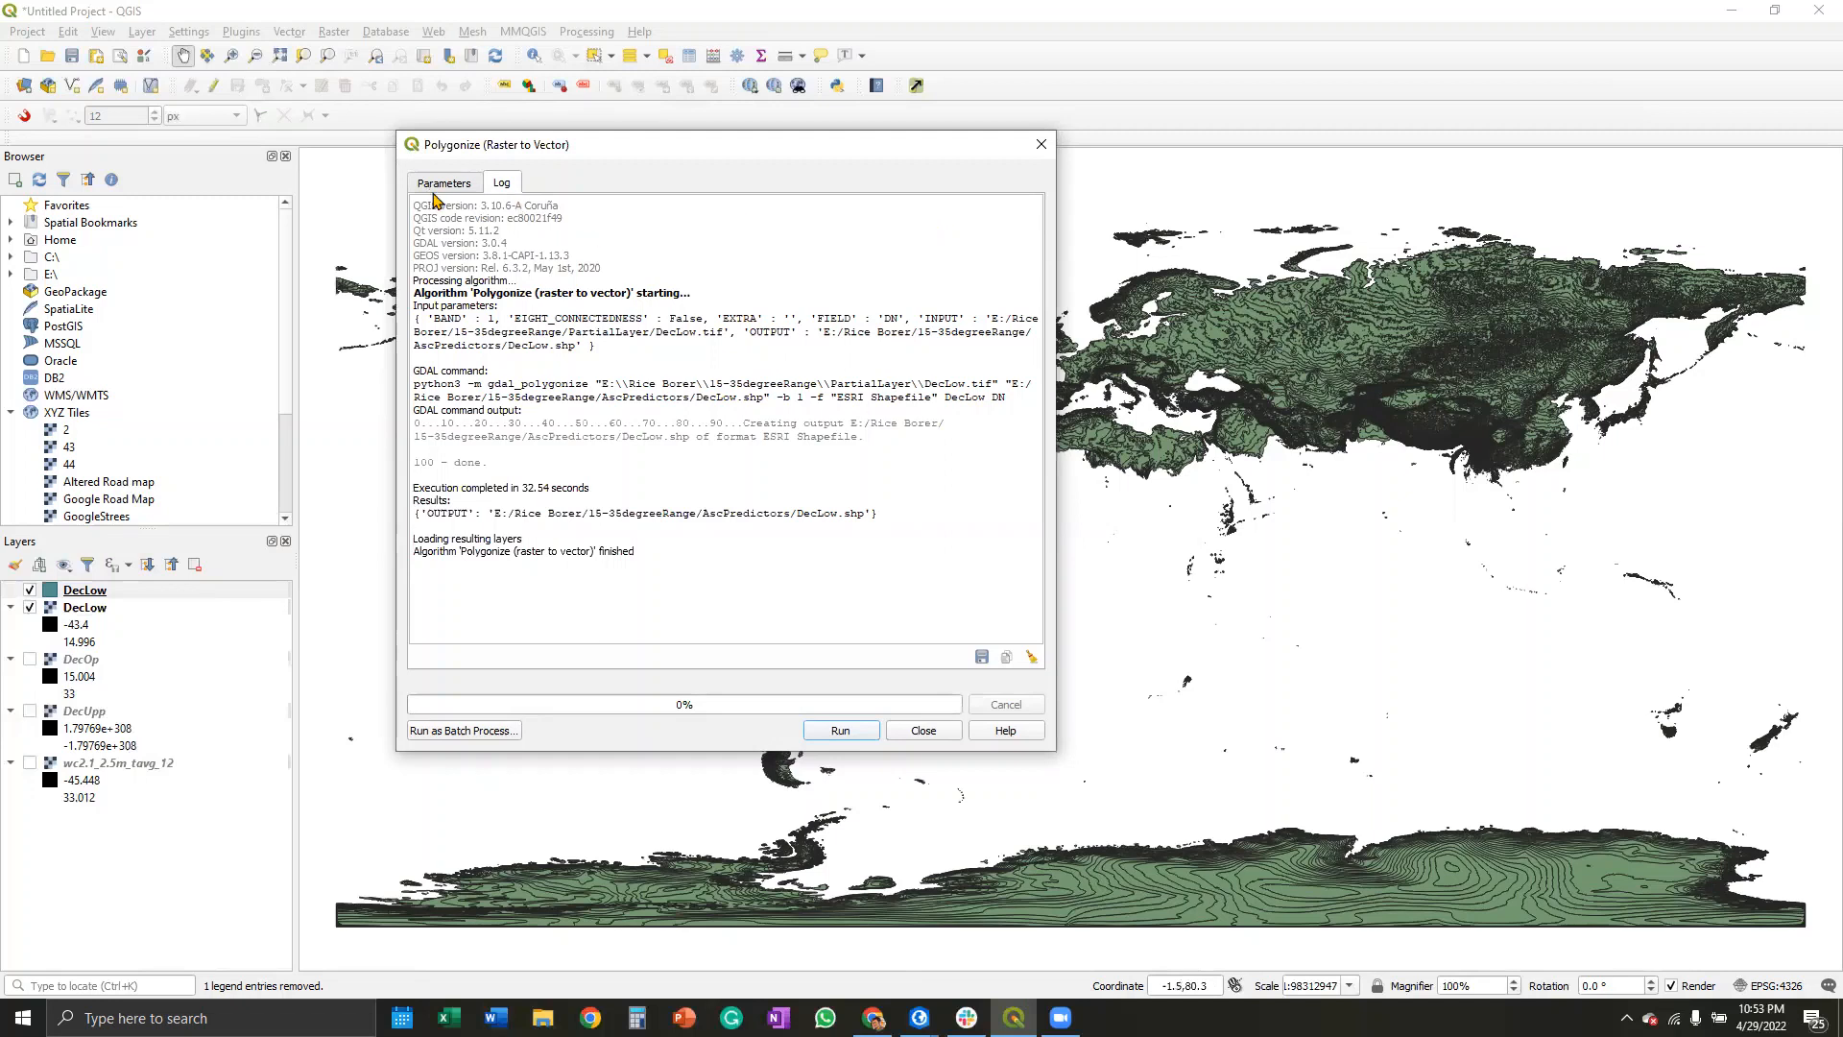
Step: Polygonize the DecOp raster into DecOp.shp in the AscPredictors folder and close the tool
left_click(438, 185)
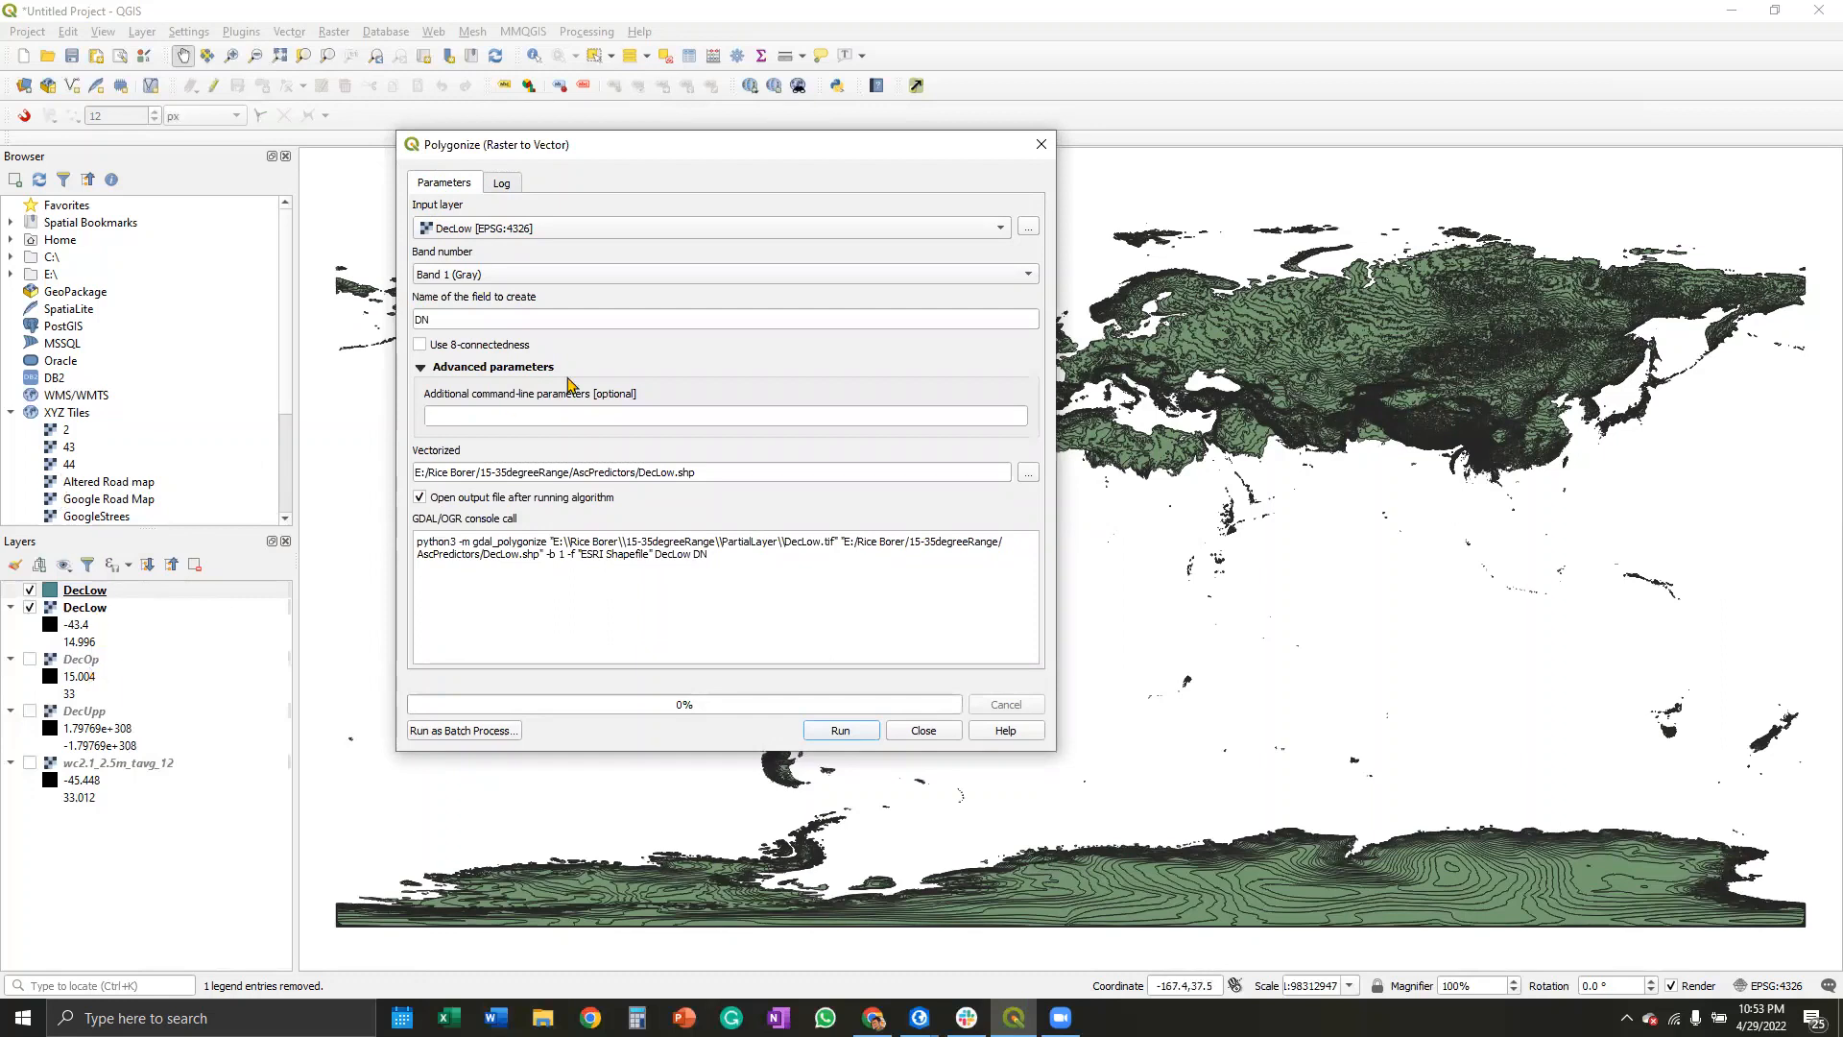
left_click(609, 231)
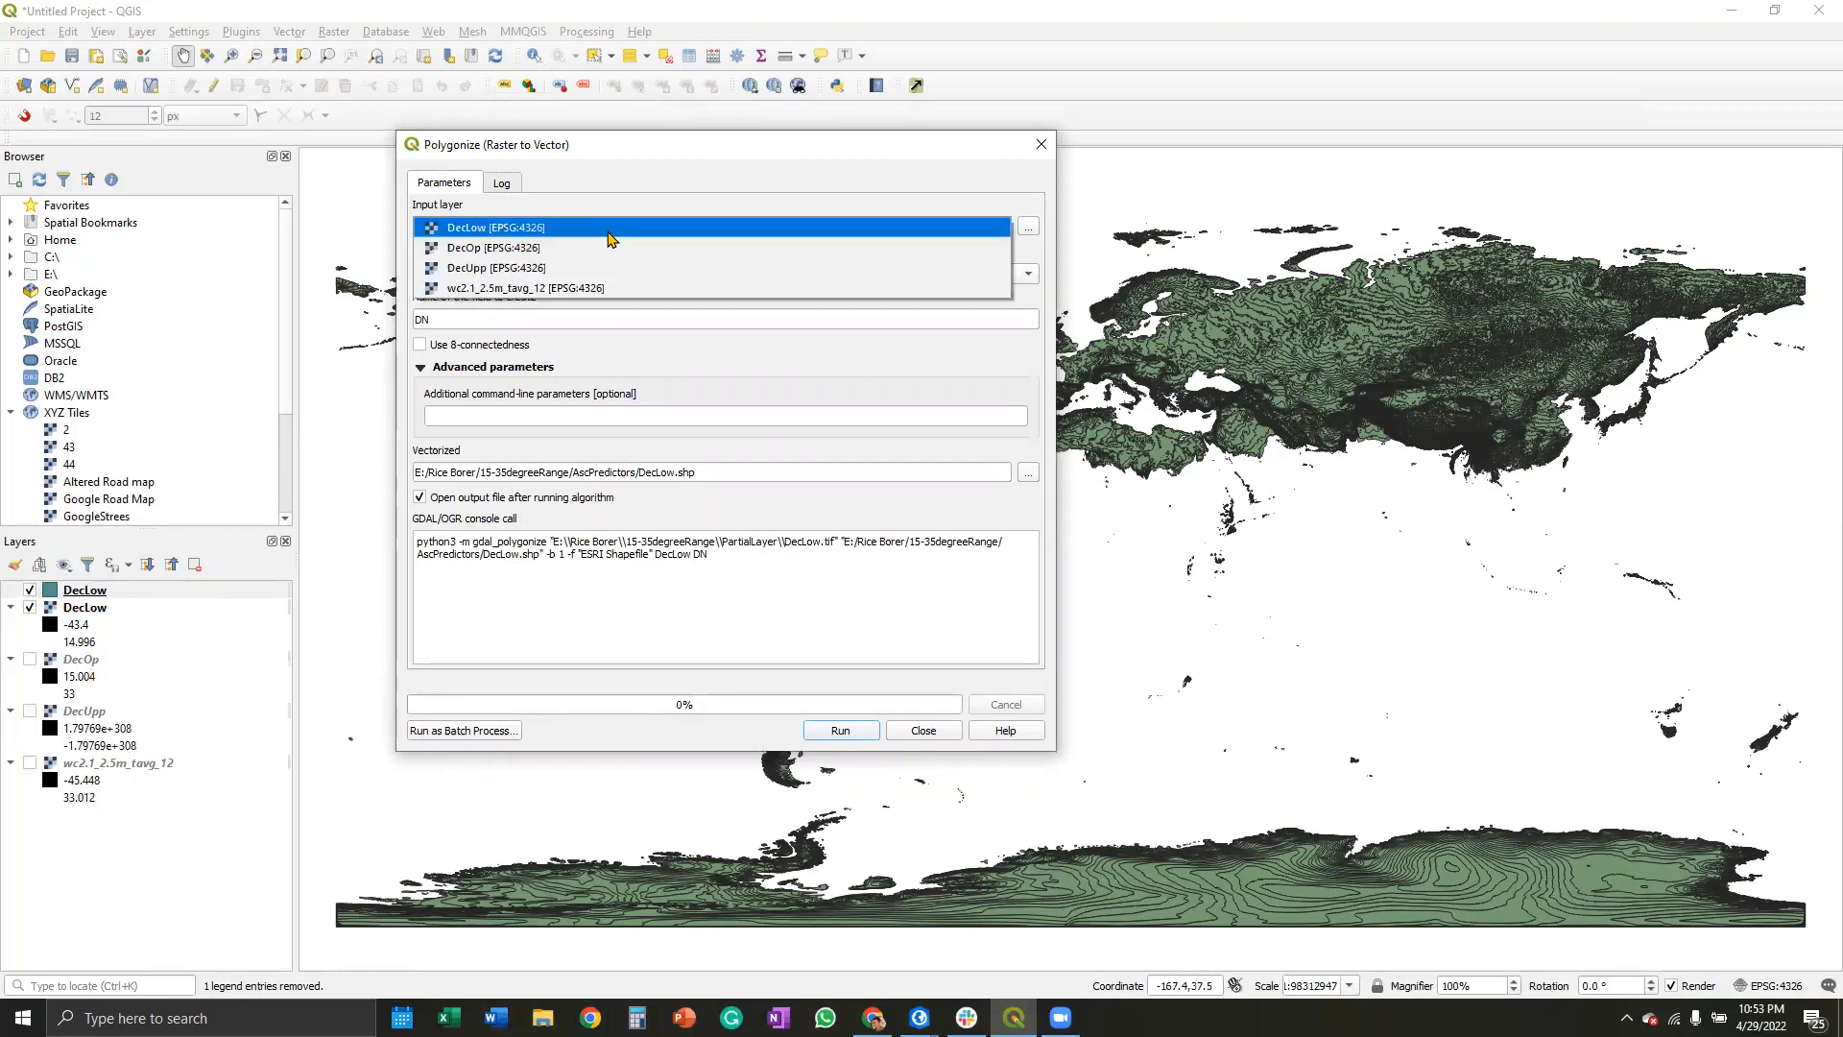
left_click(606, 252)
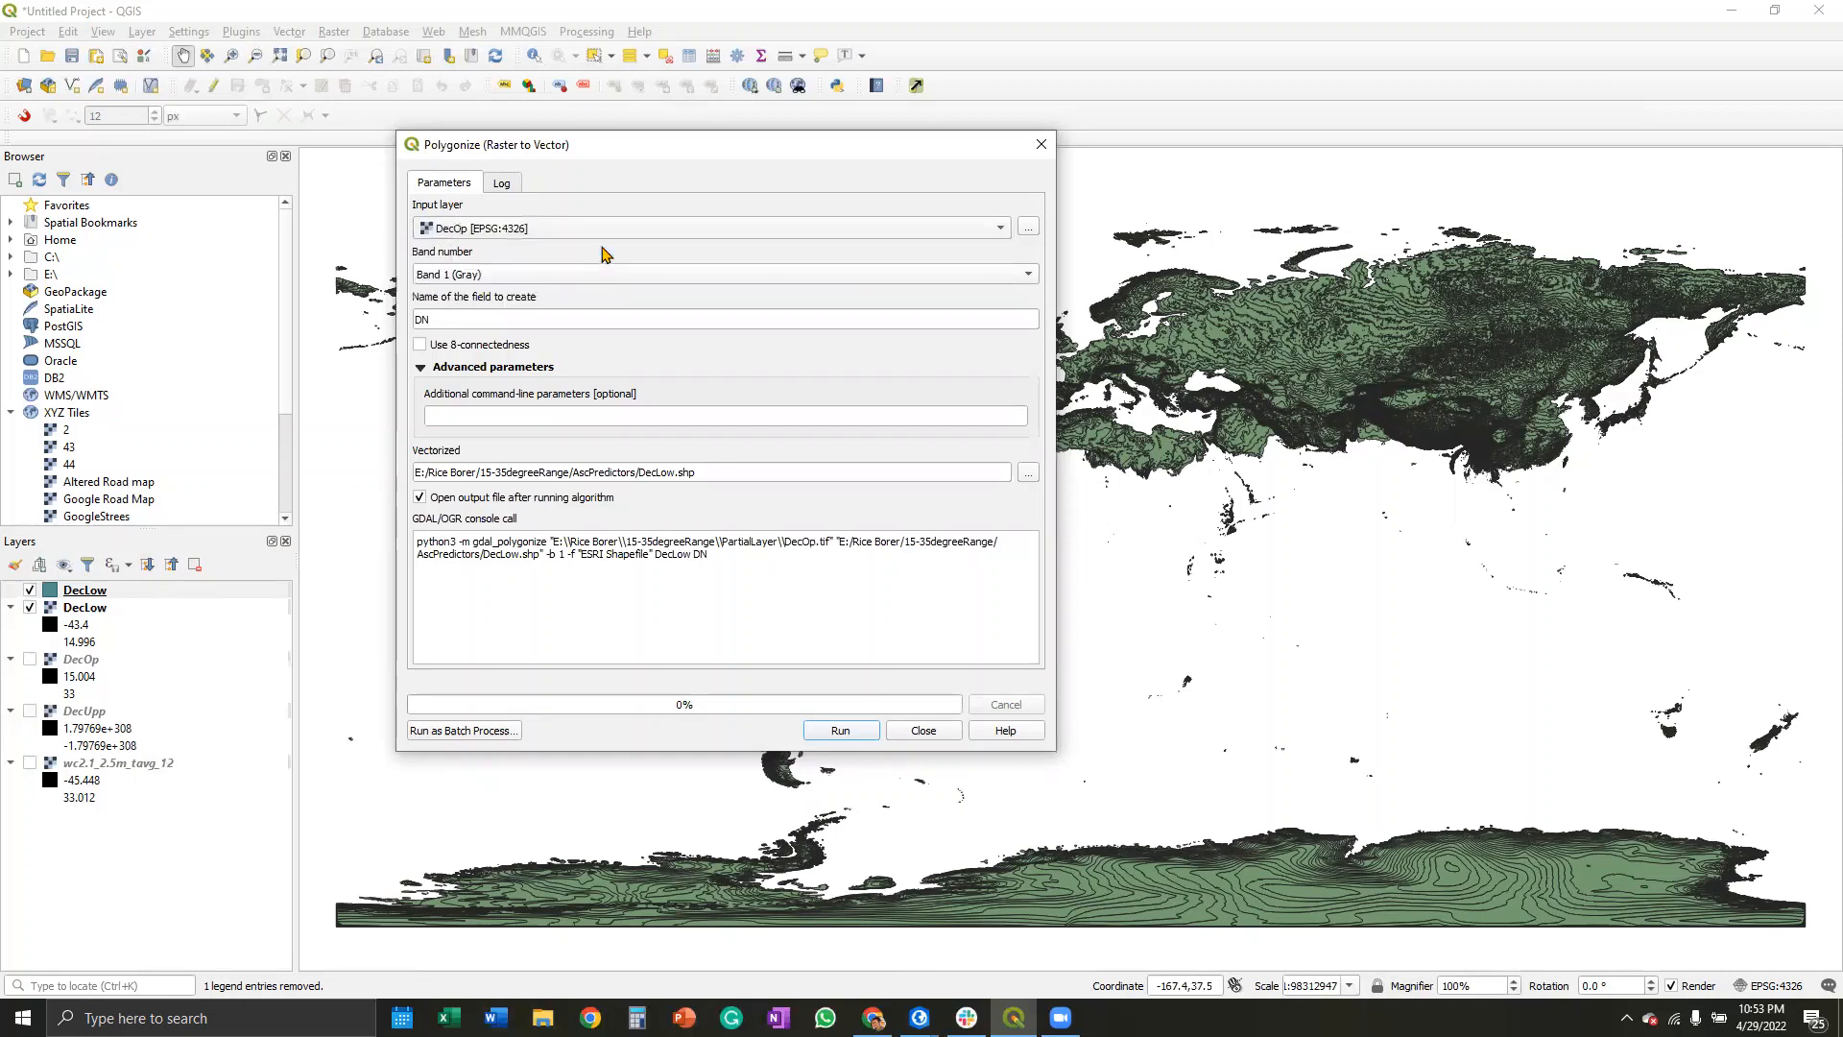
left_click(678, 472)
key("BackSpace")
key("BackSpace")
key("BackSpace")
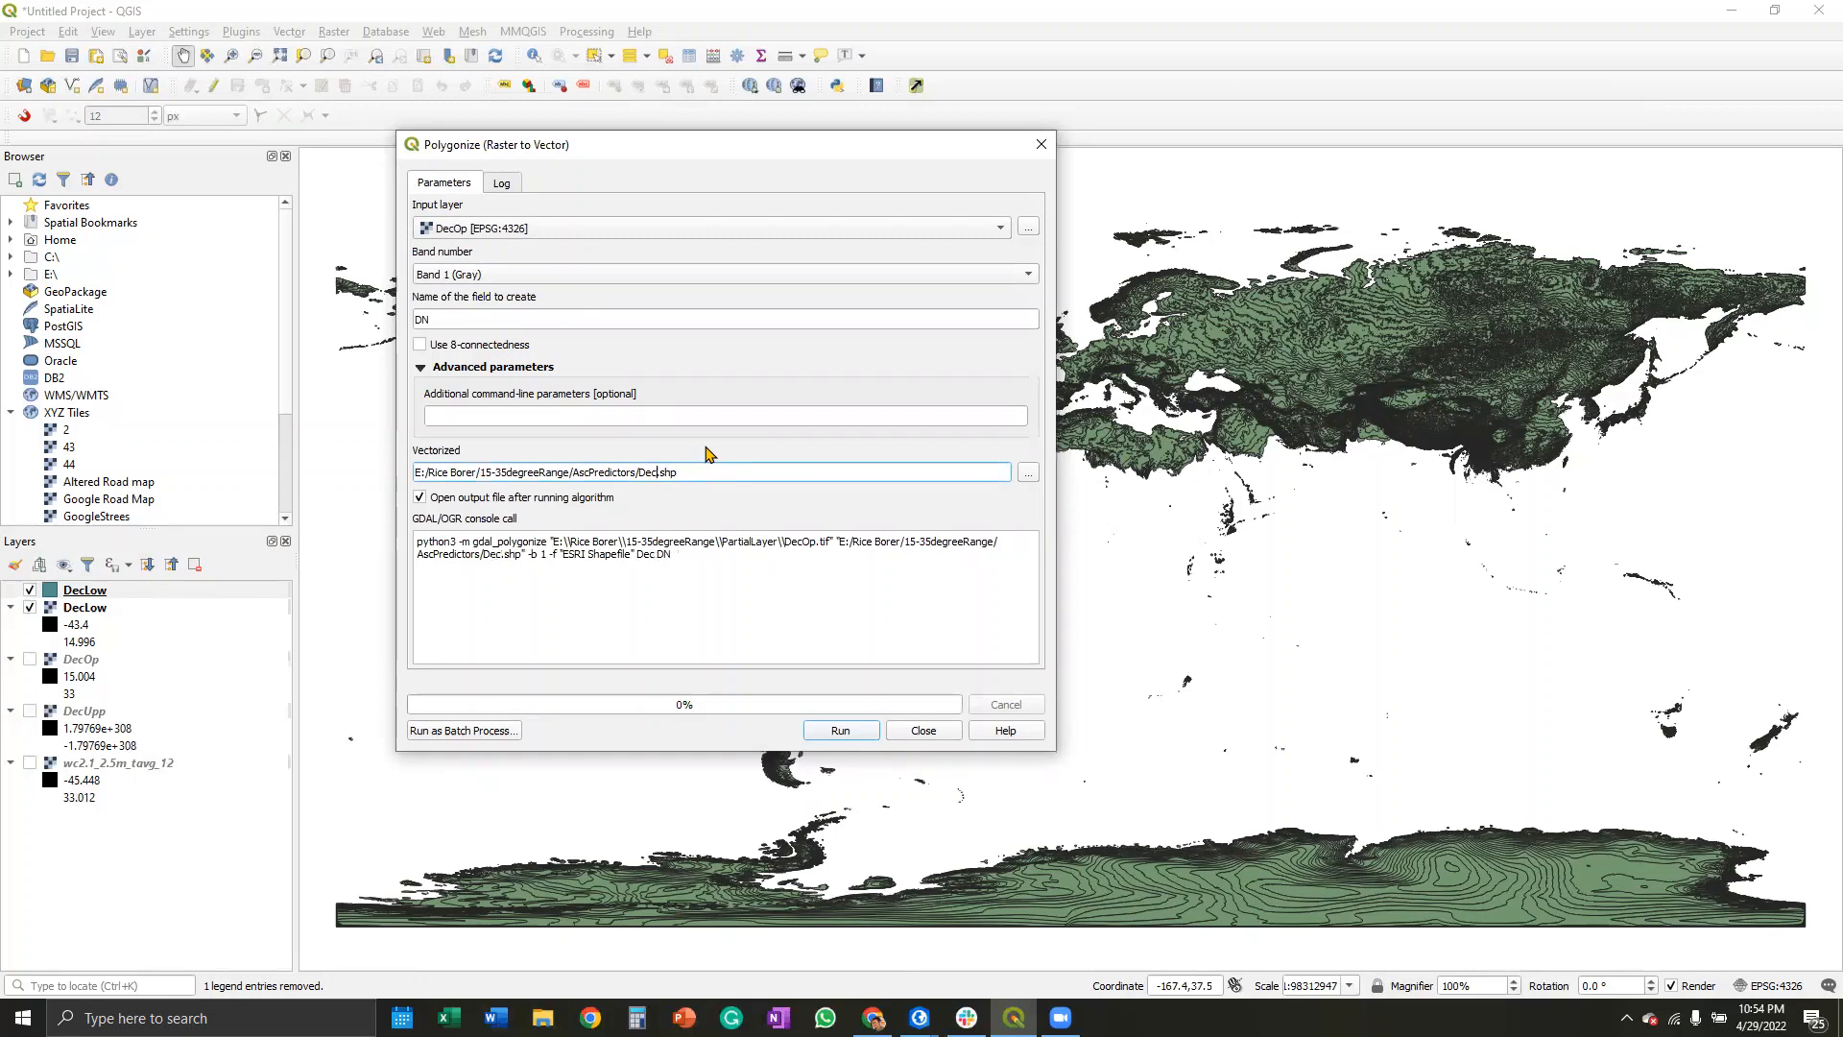
type("Op")
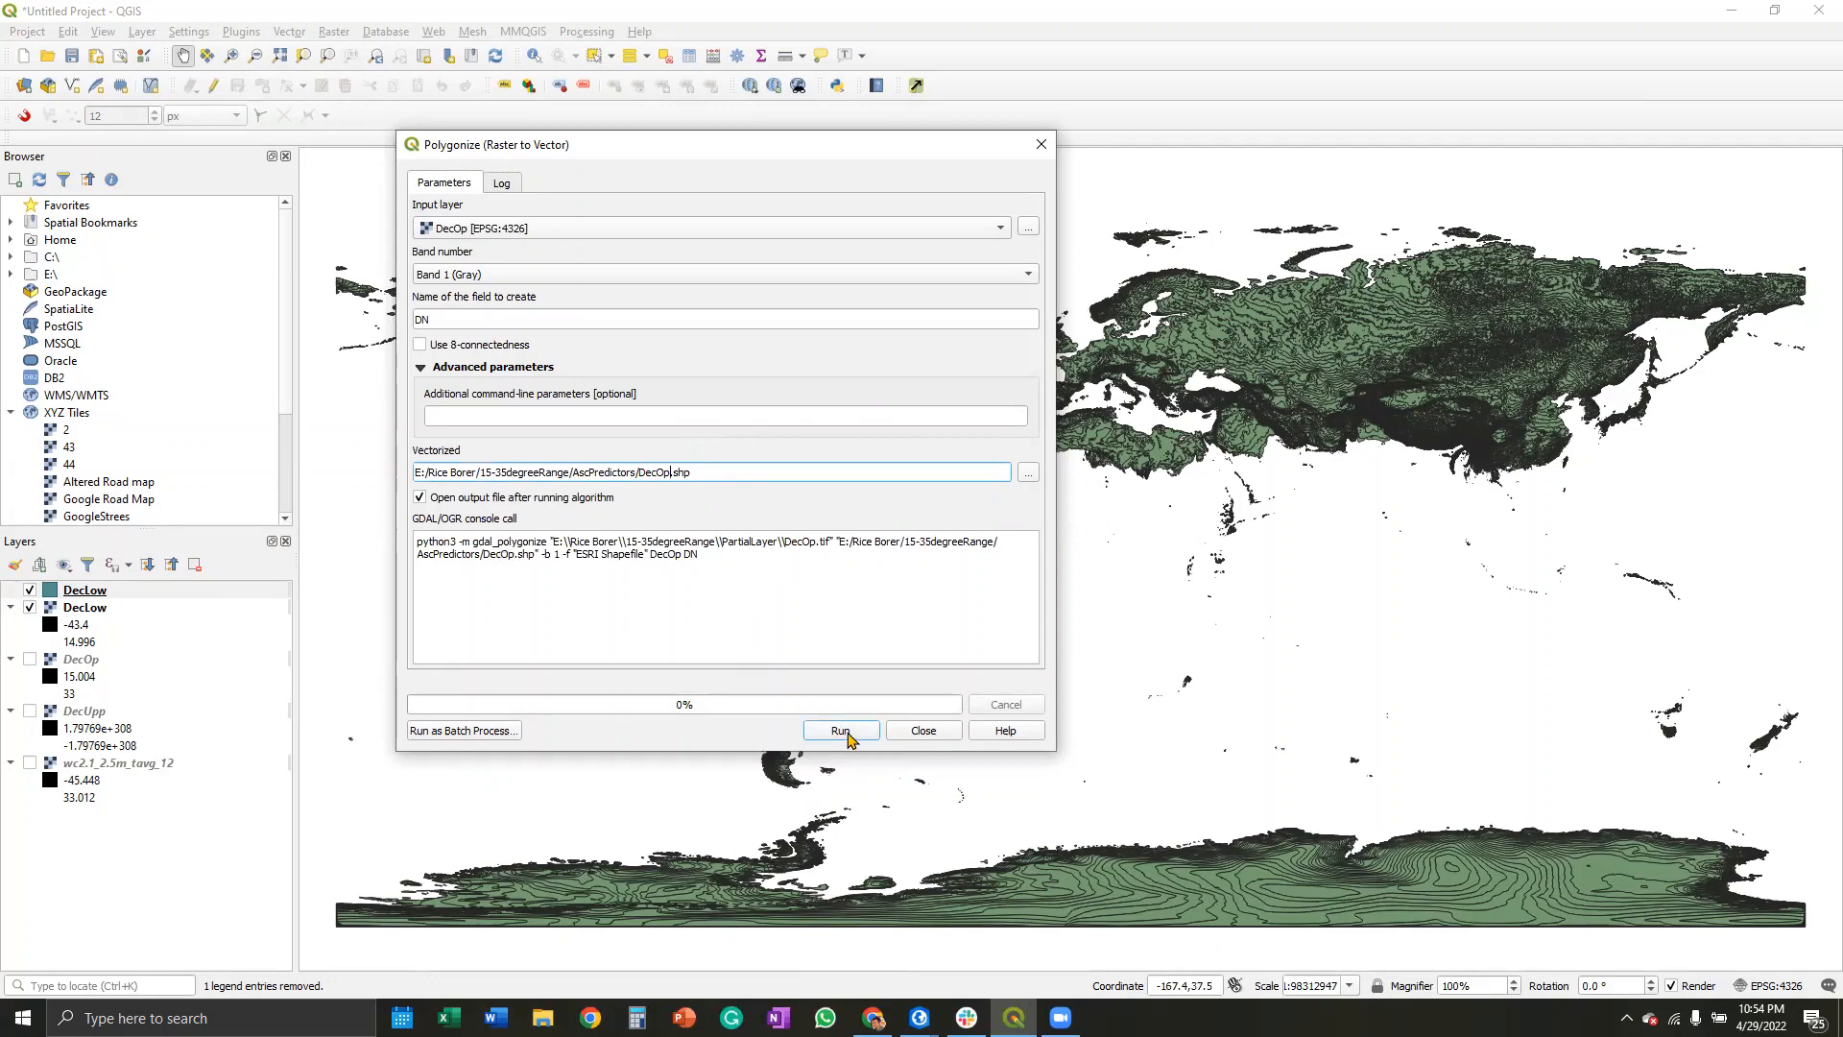
left_click(844, 733)
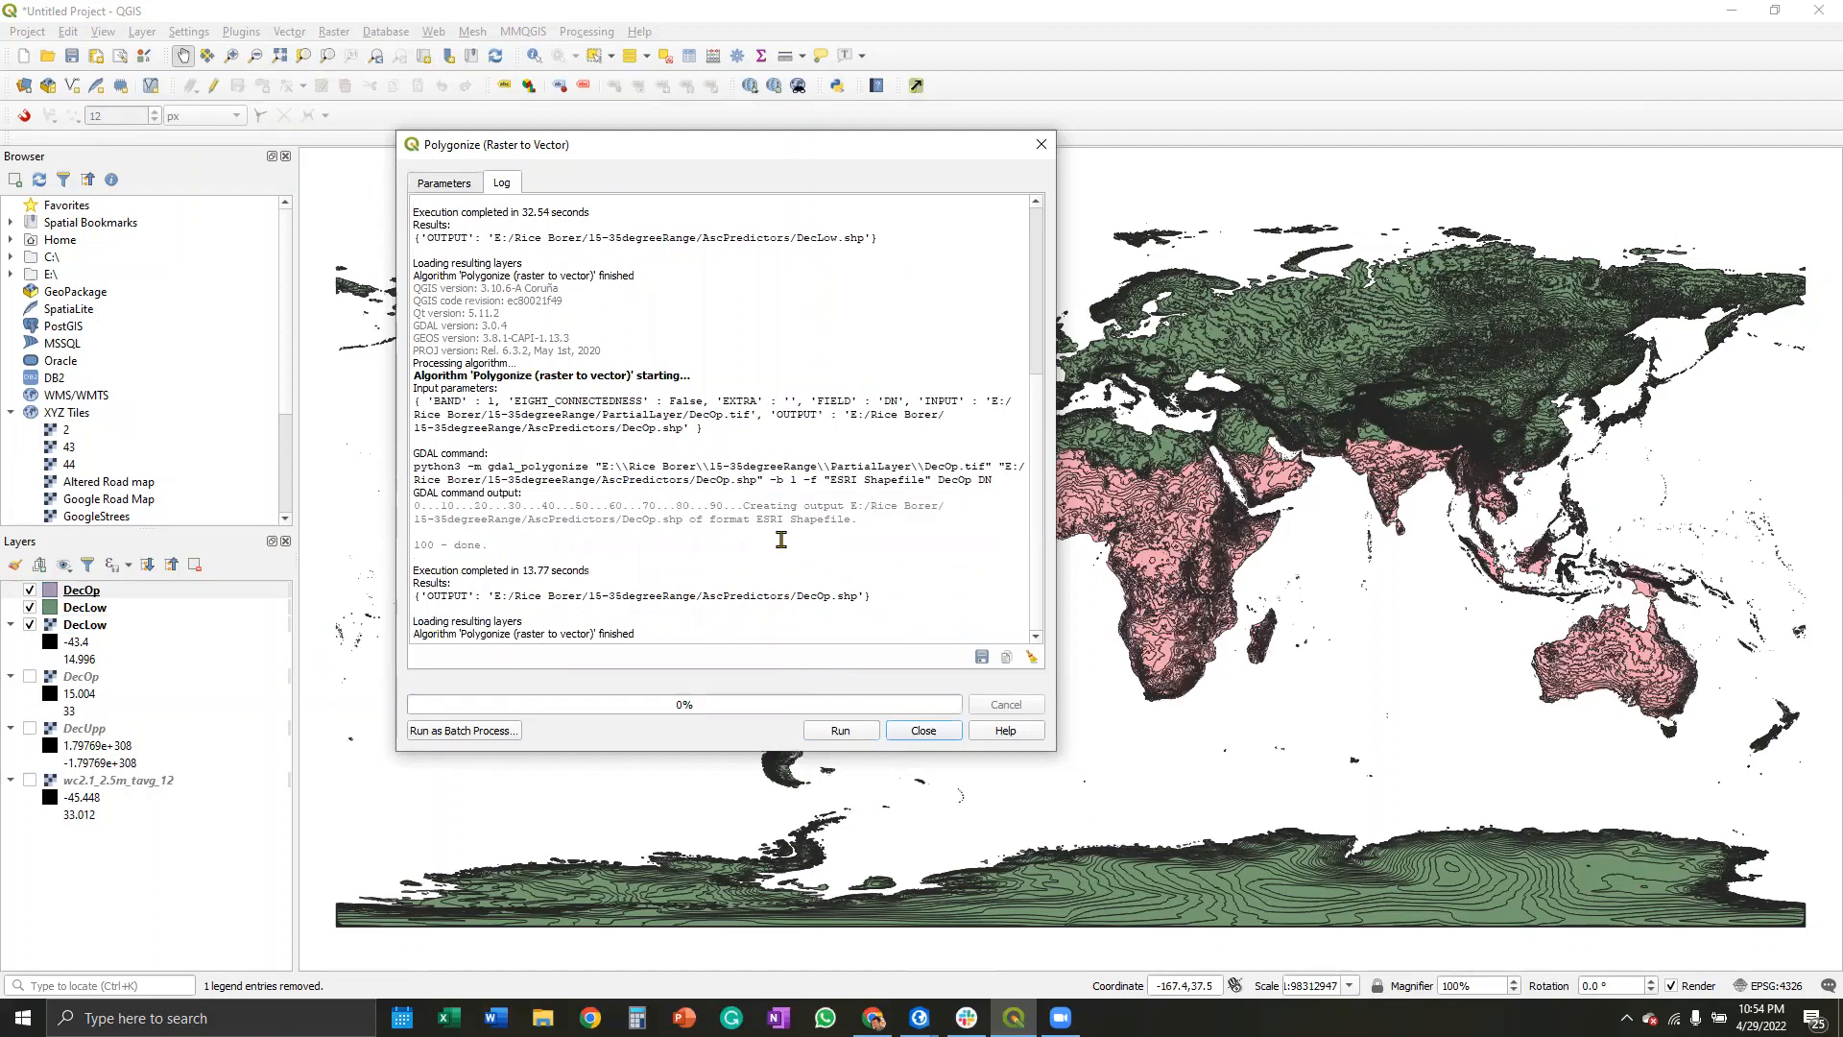
left_click(923, 729)
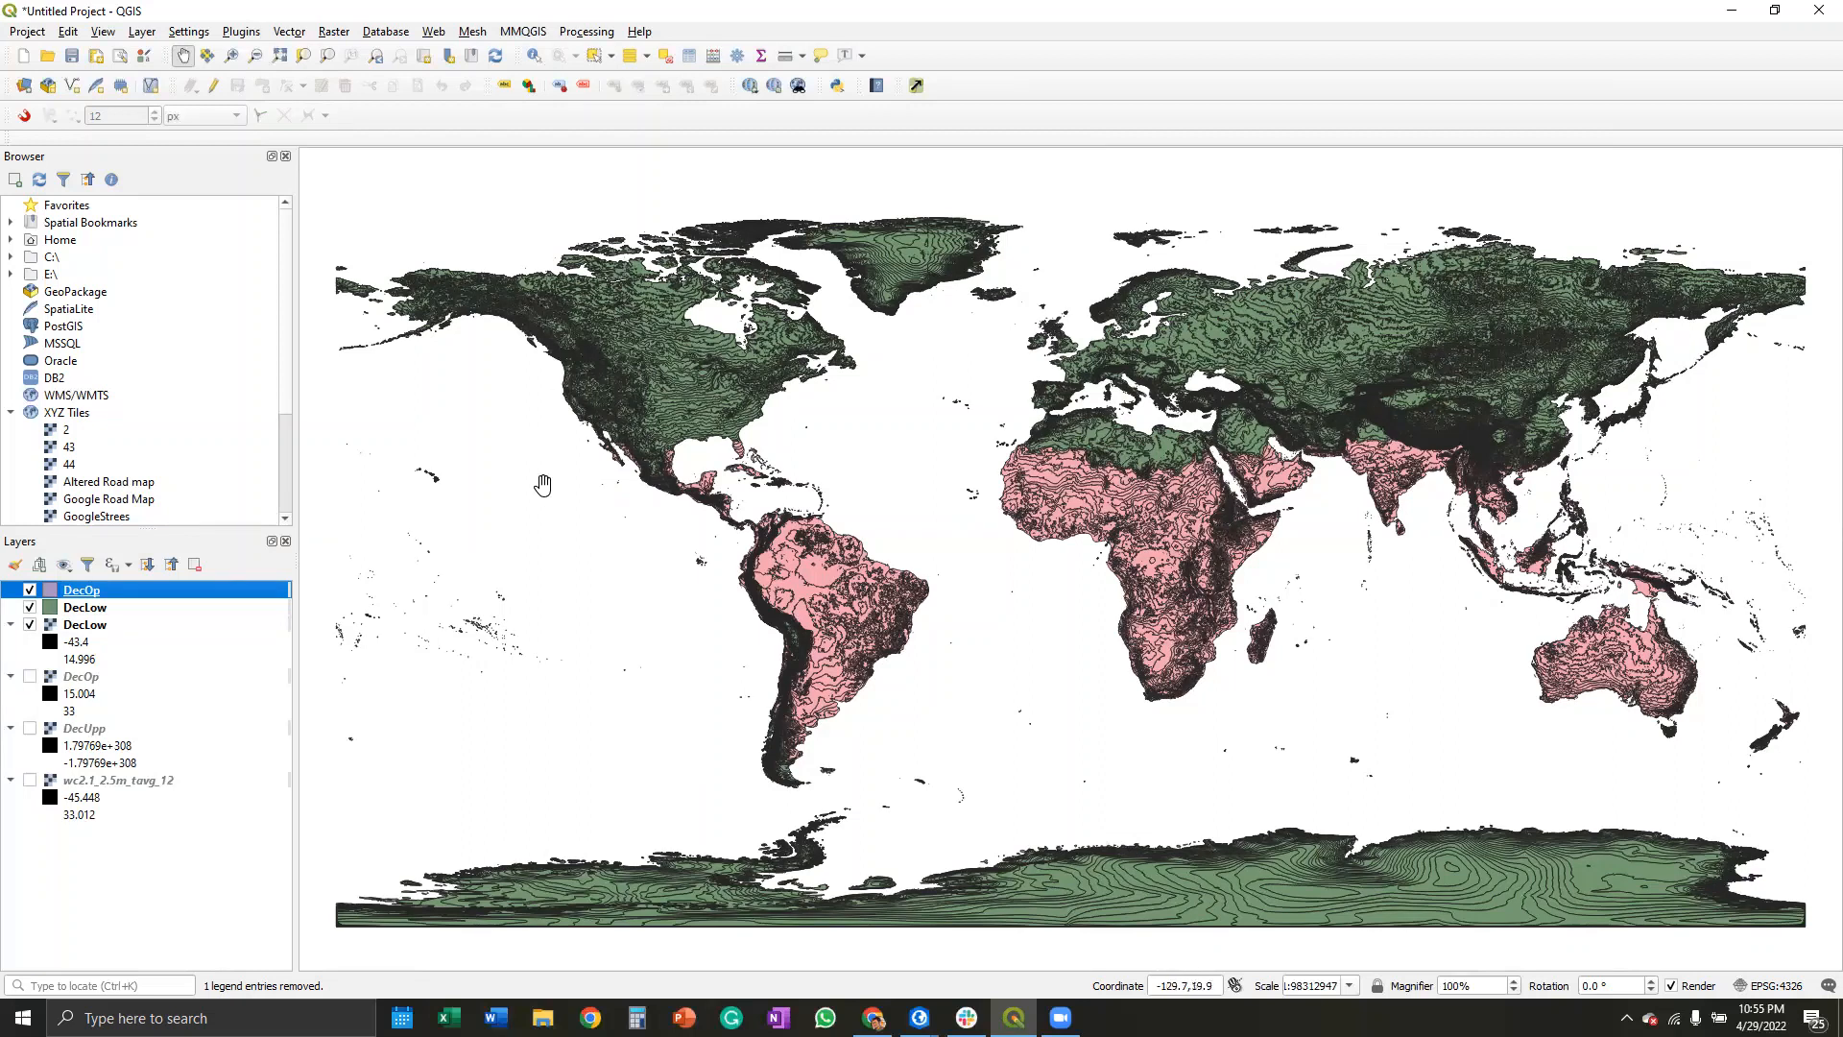
Step: Hide the DecLow raster and polygon layers and select all DecOp polygons across the map
left_click(32, 626)
left_click(30, 608)
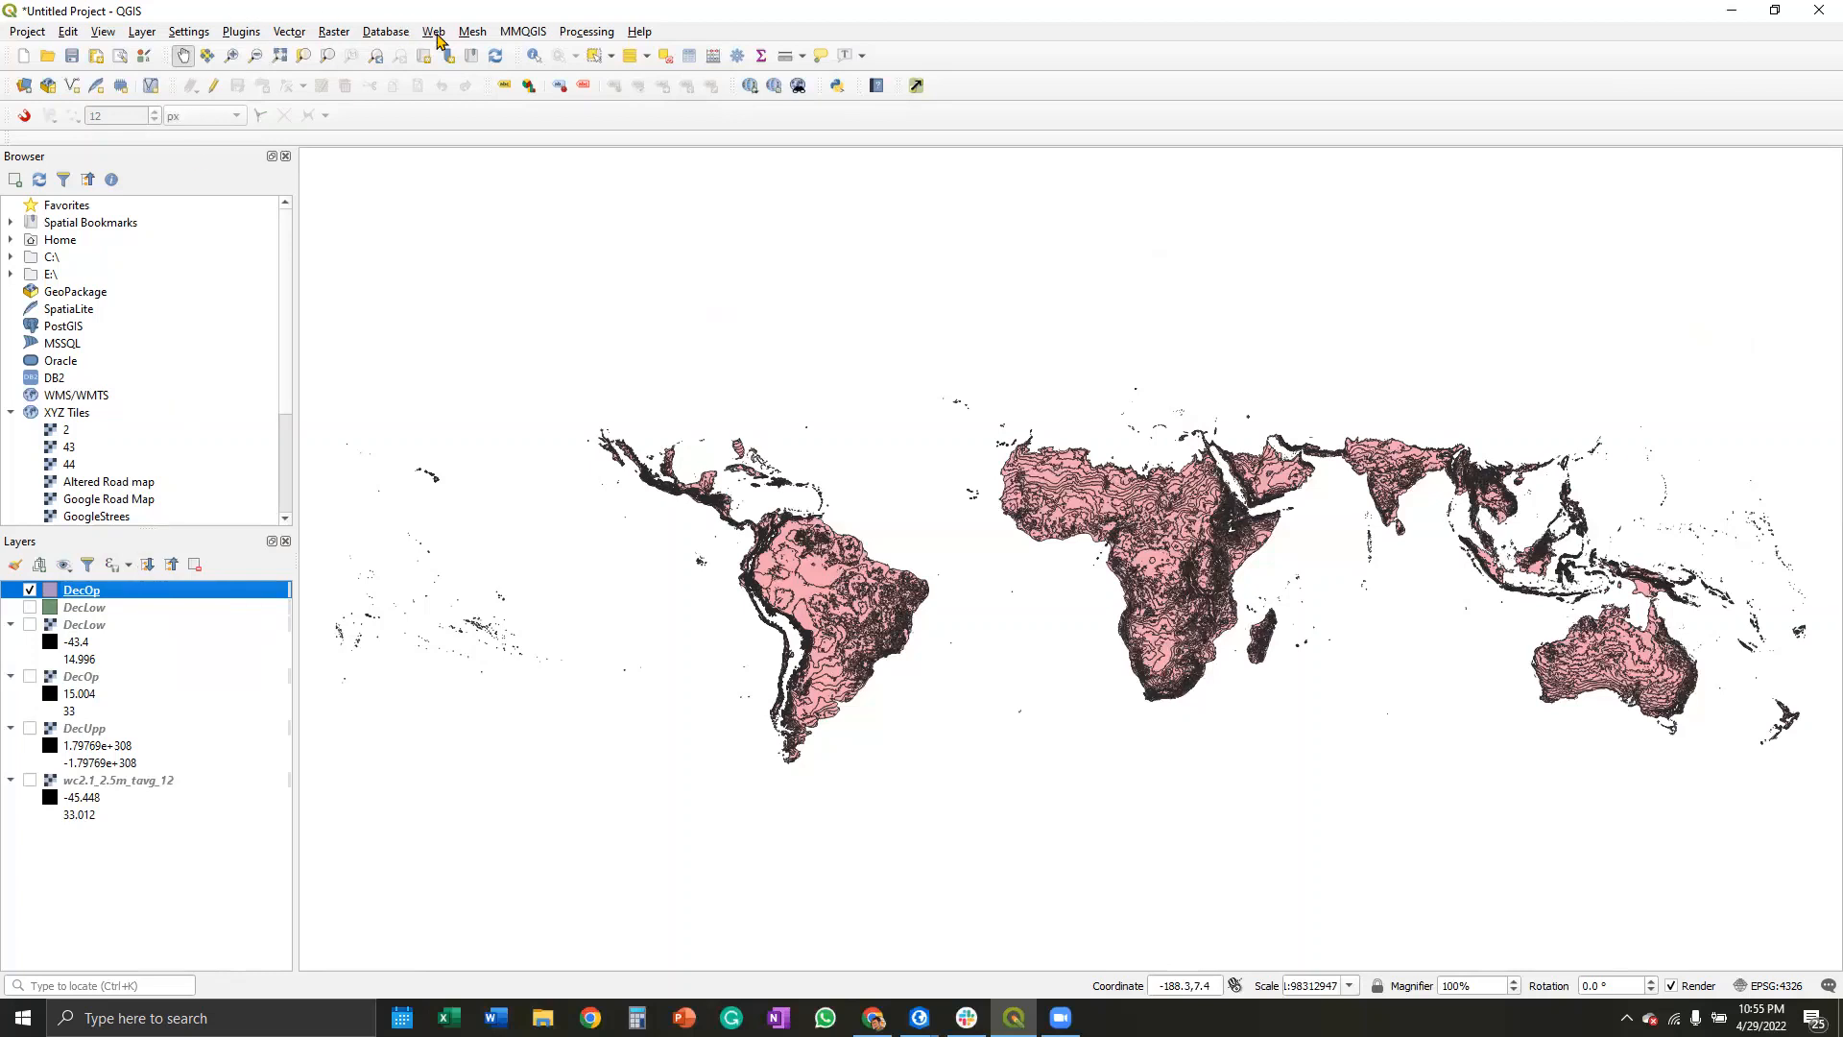
left_click(592, 57)
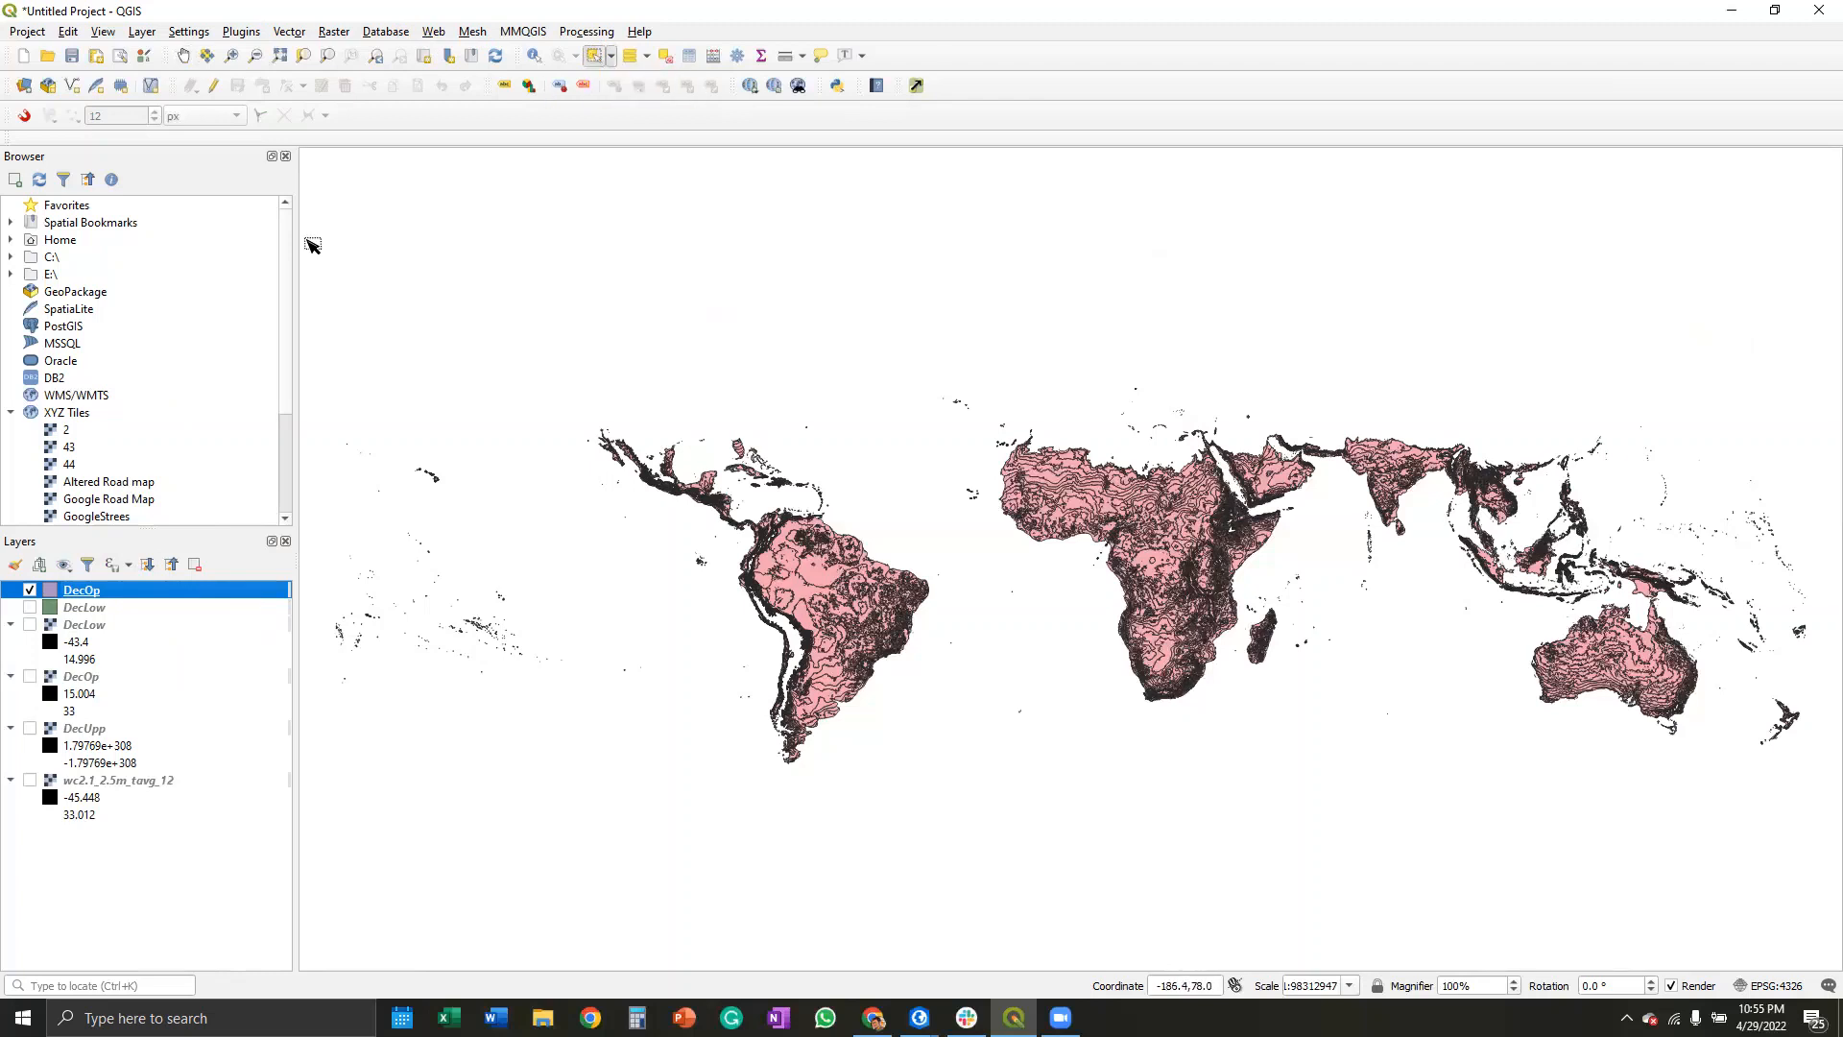
left_click_drag(307, 239, 1824, 876)
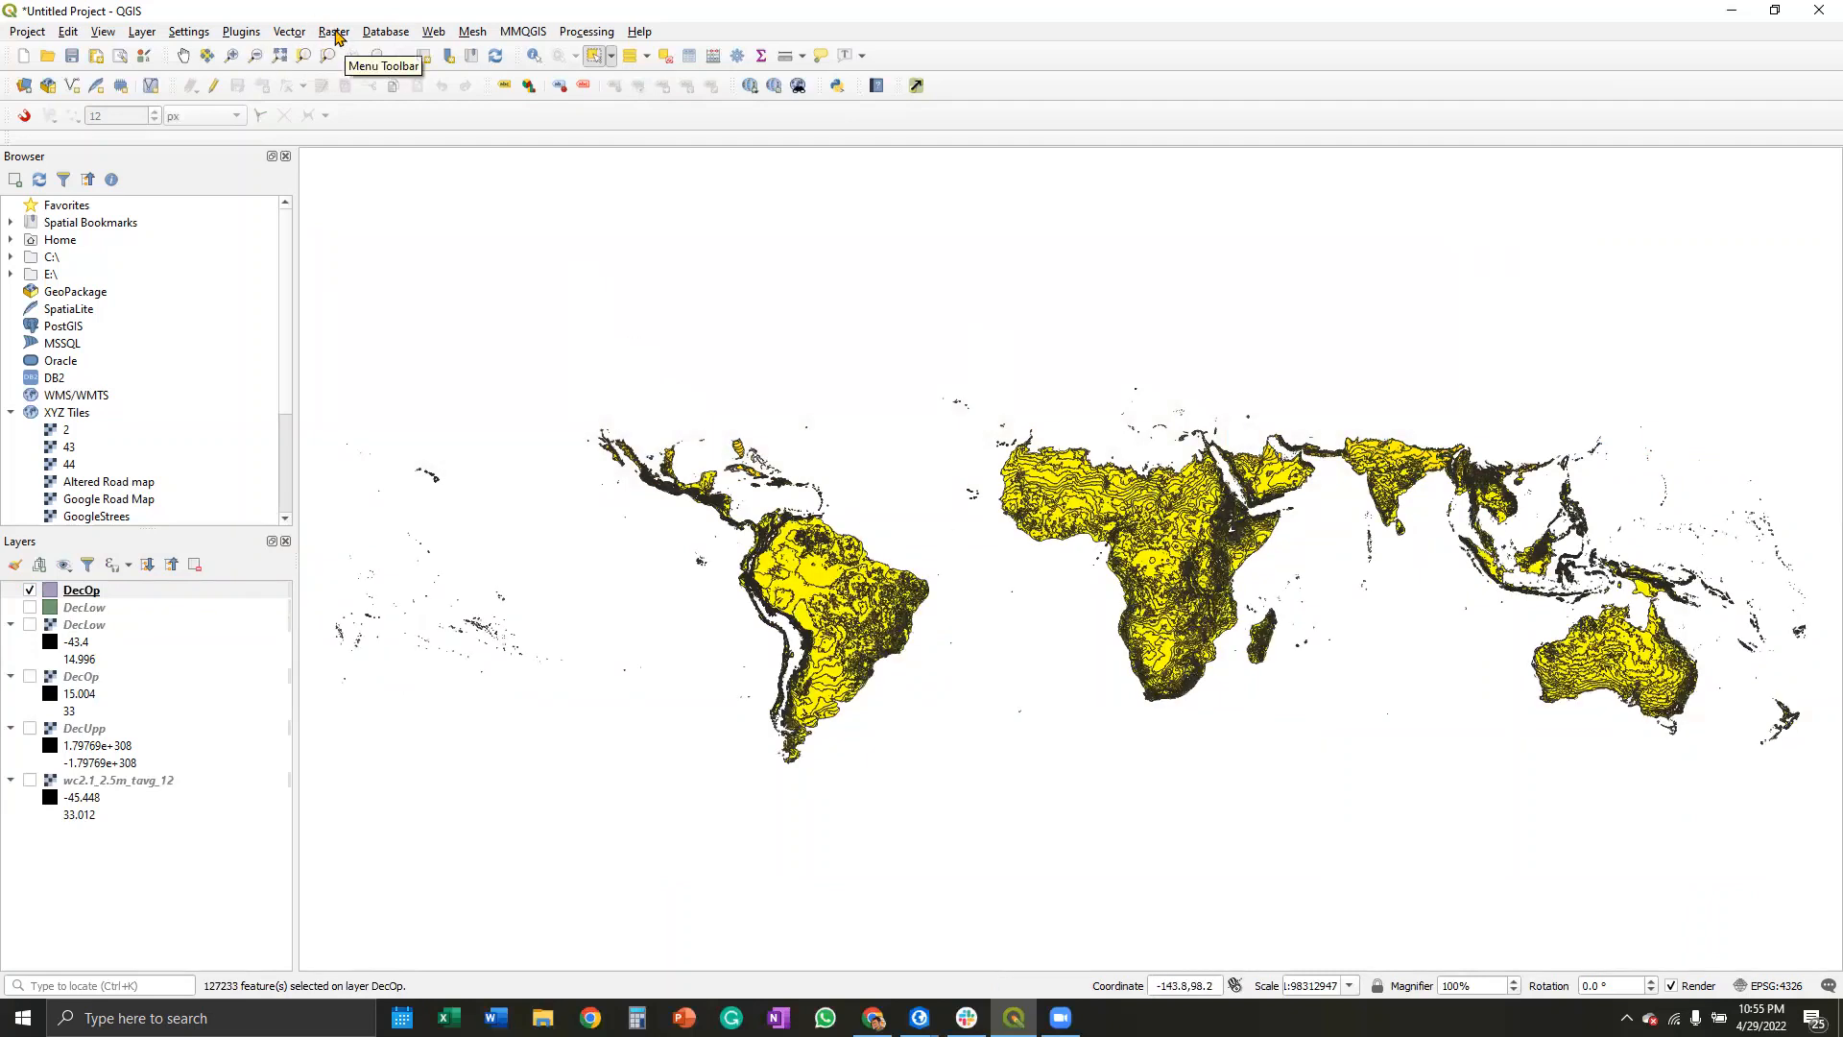
Step: Set up a Dissolve of the DecOp polygon layer limited to the selected features only
left_click(290, 32)
mouse_move(331, 82)
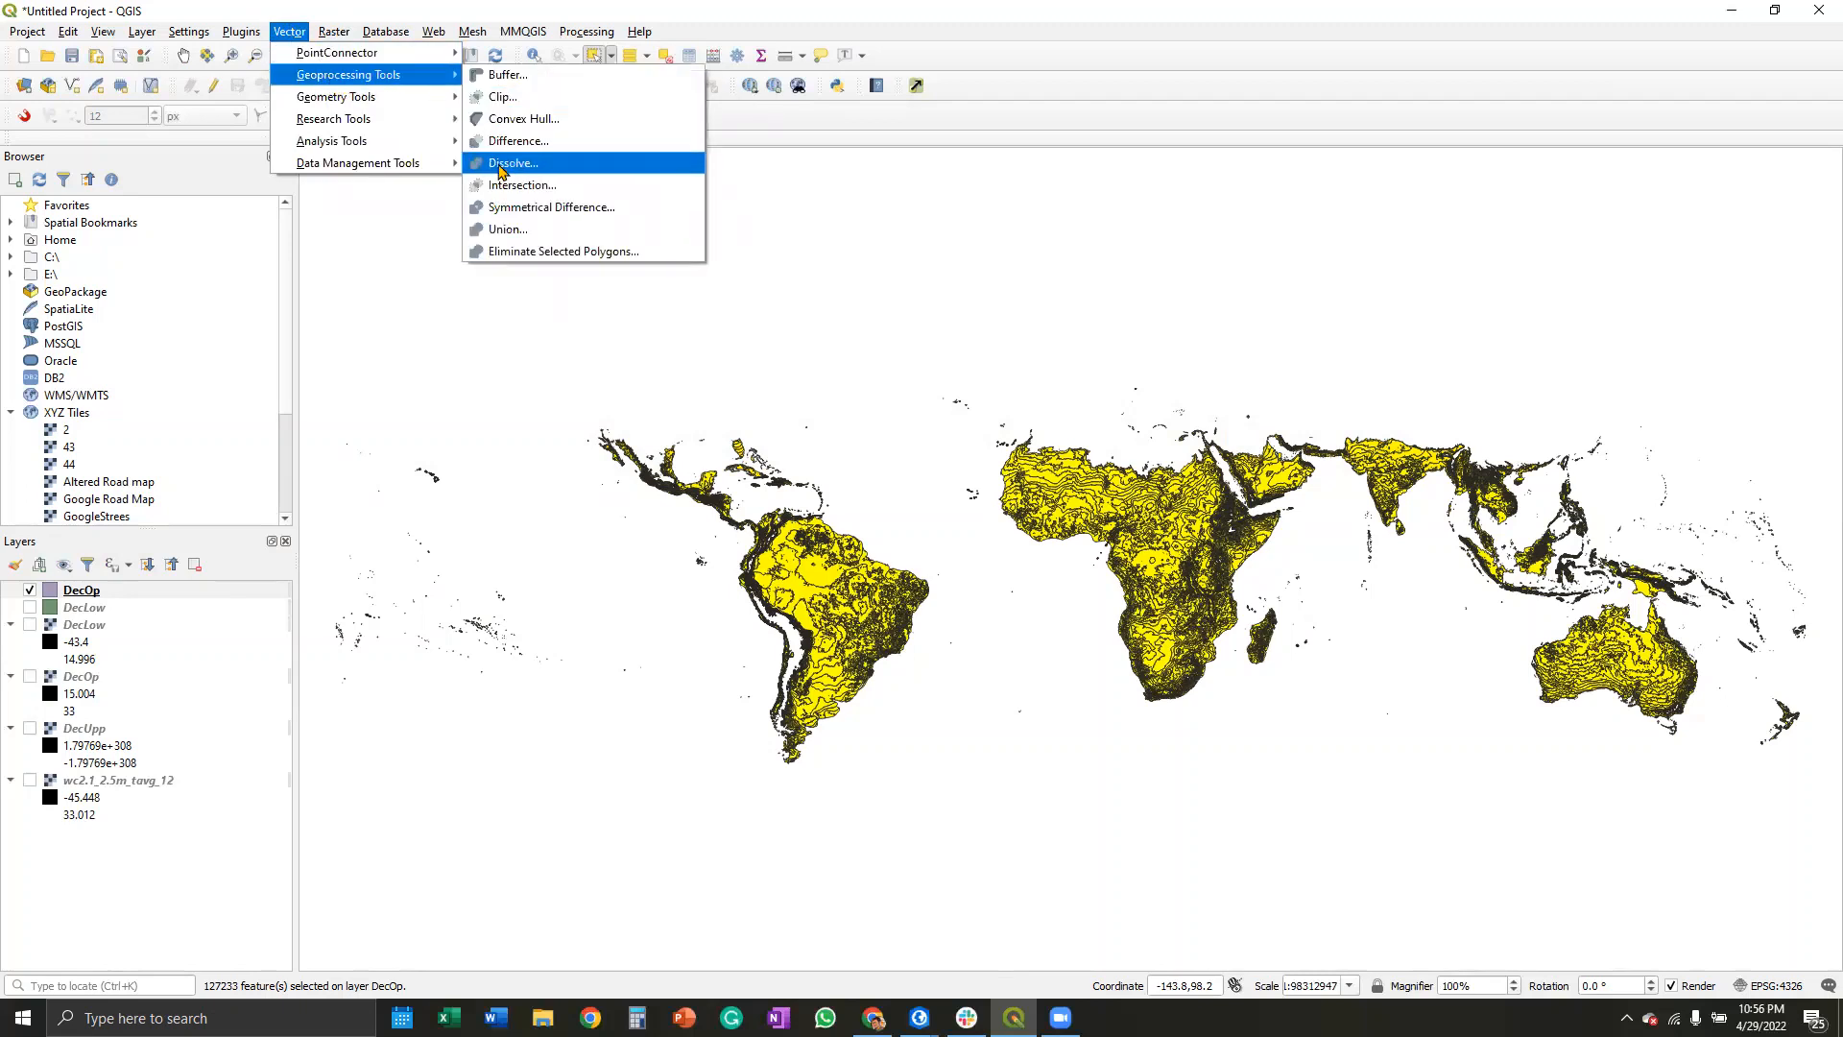
left_click(500, 171)
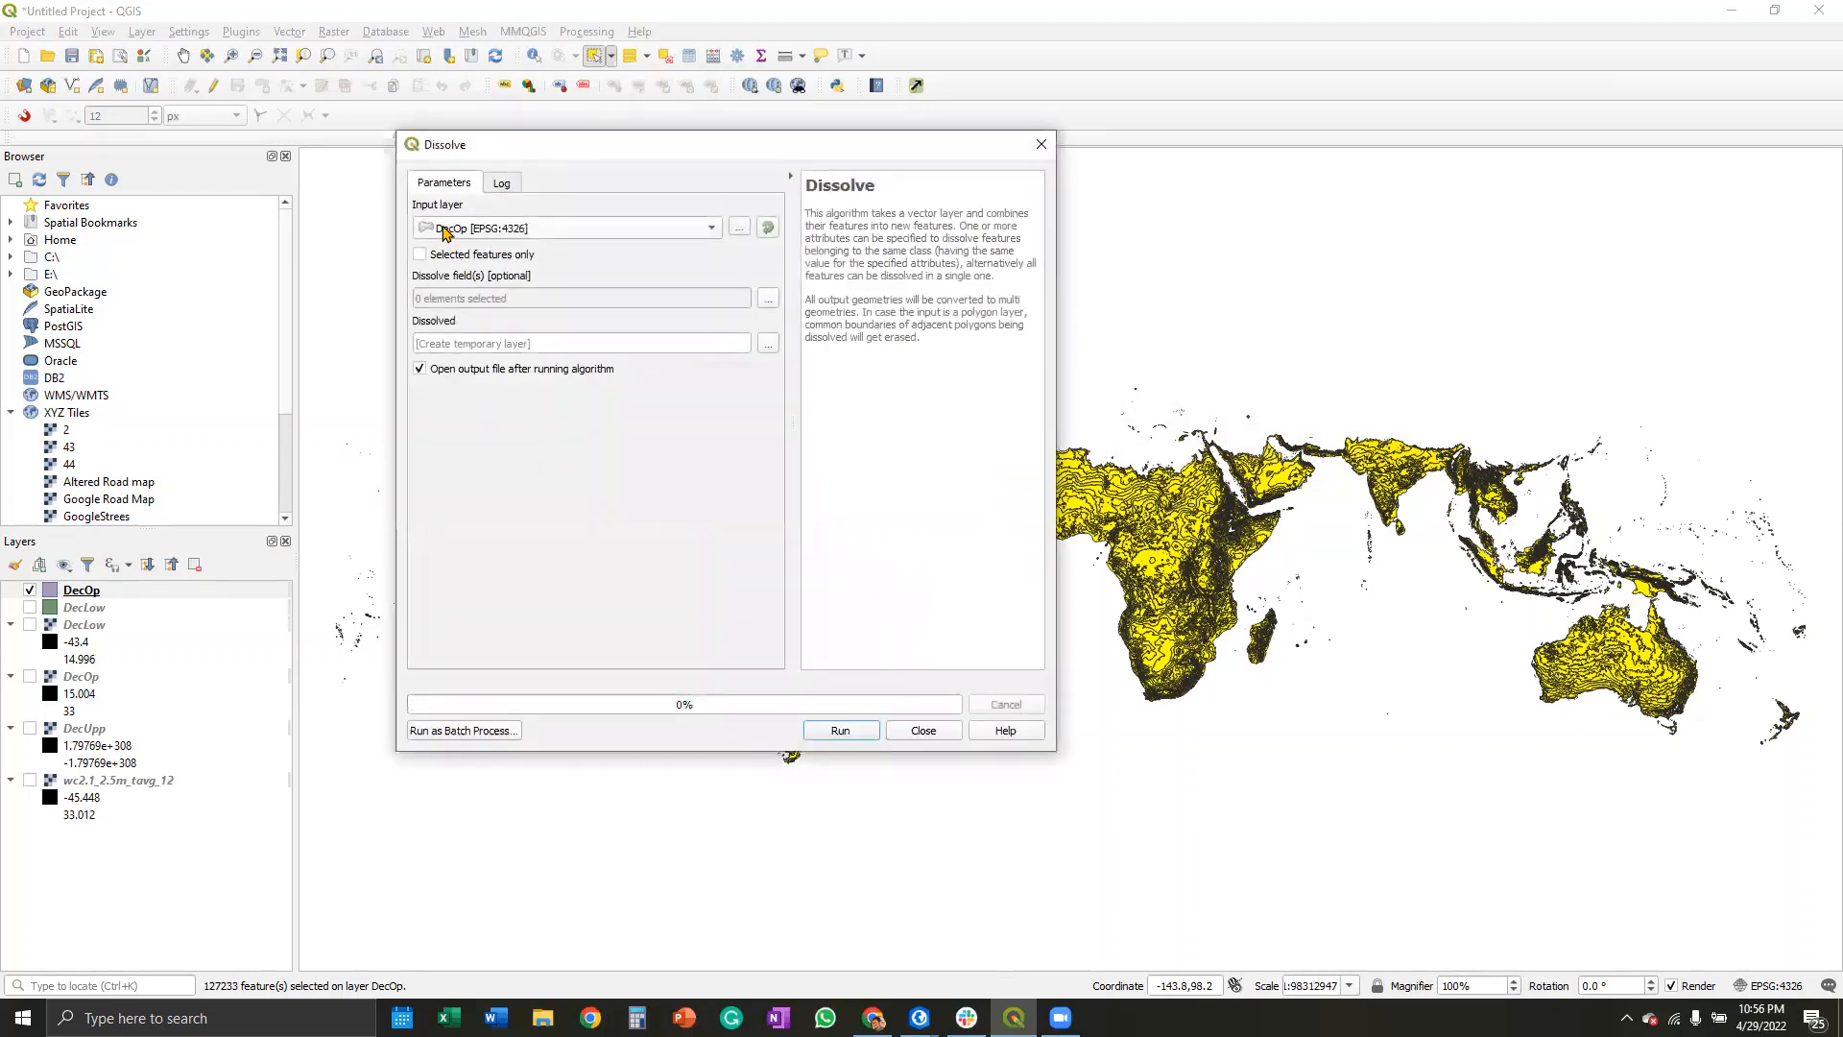
left_click(442, 256)
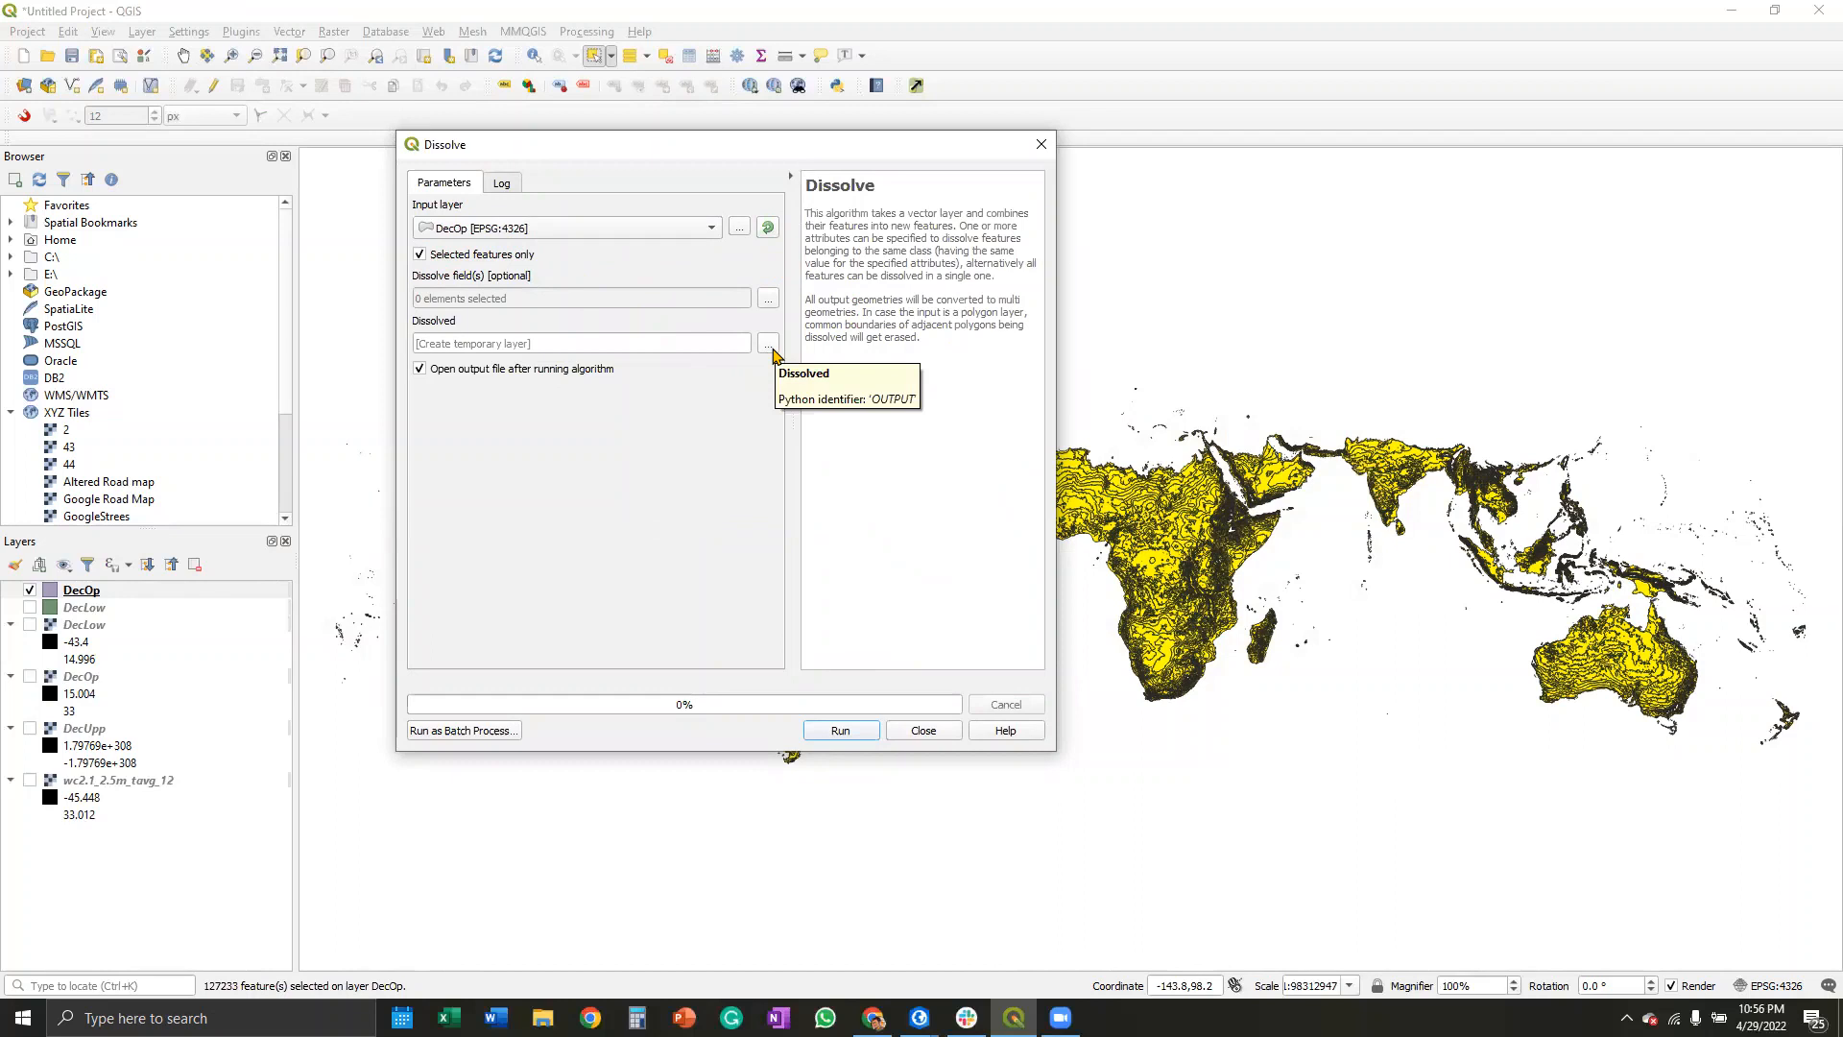
Step: Save the dissolve output as DecOpDiss.shp in the AscPredictors folder, run the dissolve and close the tool
left_click(769, 344)
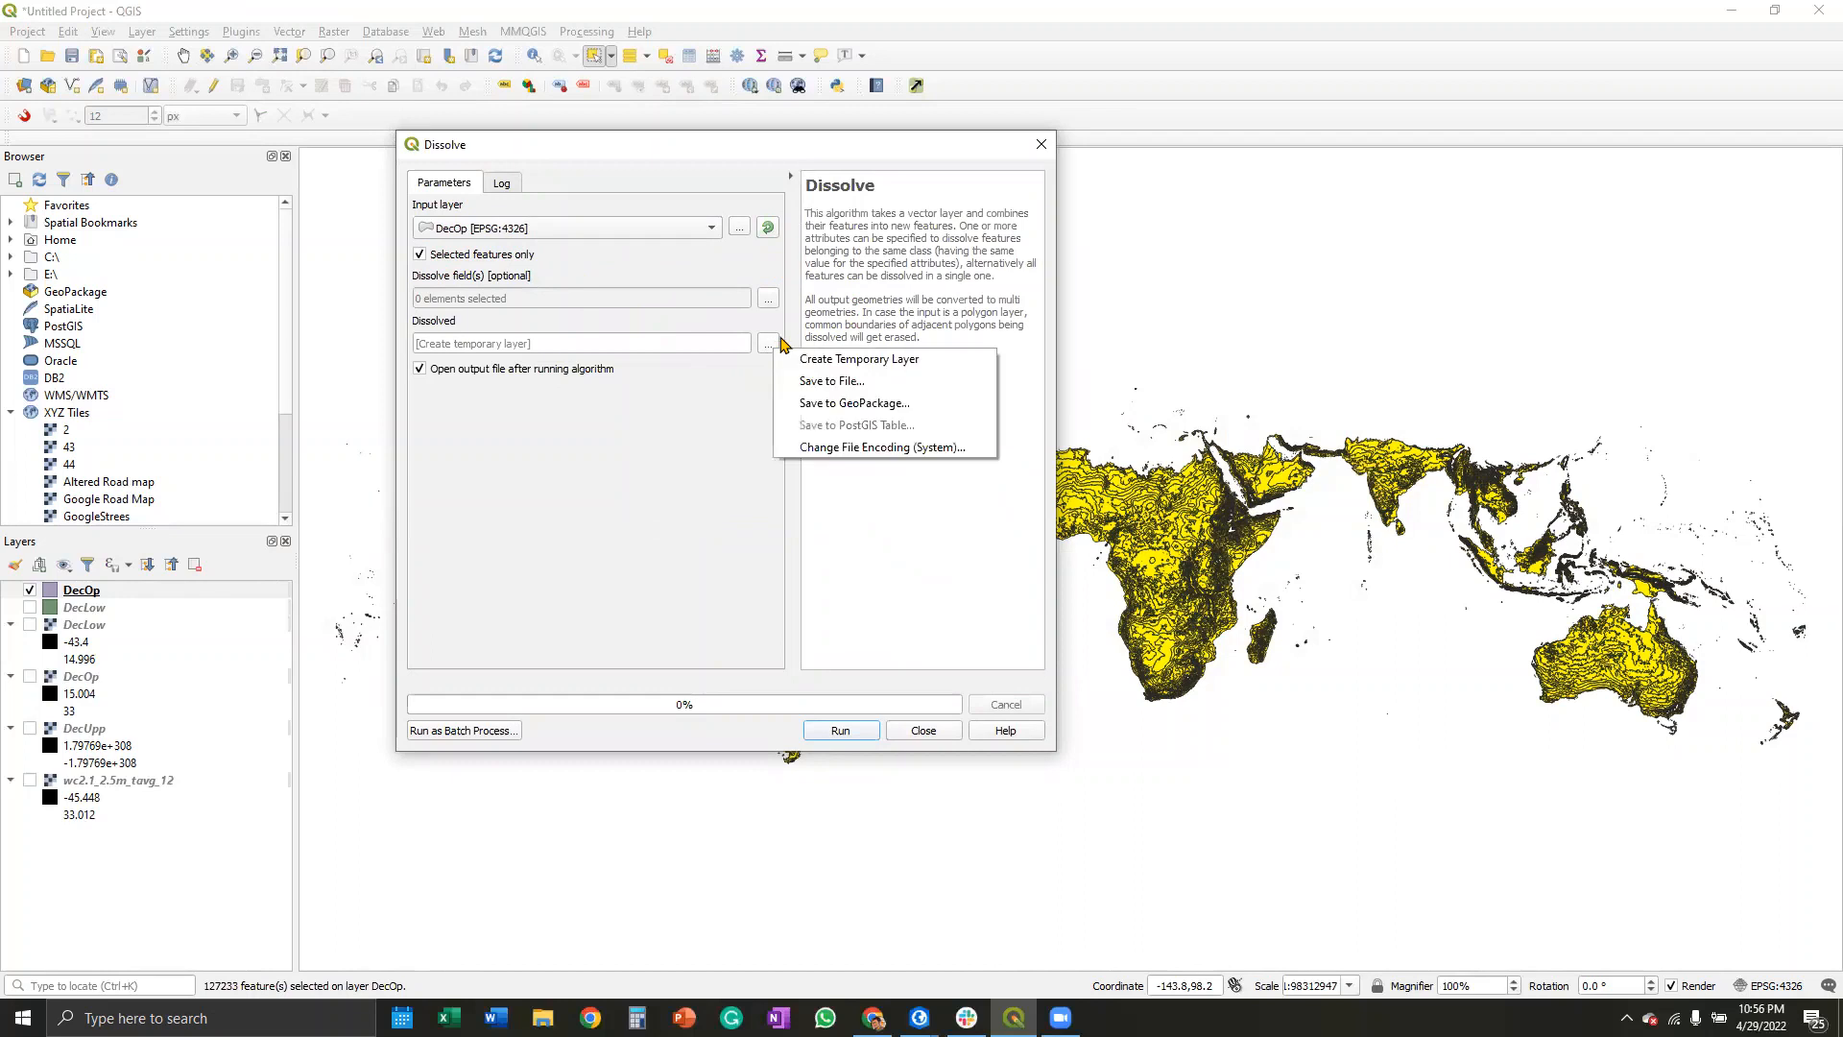
left_click(833, 381)
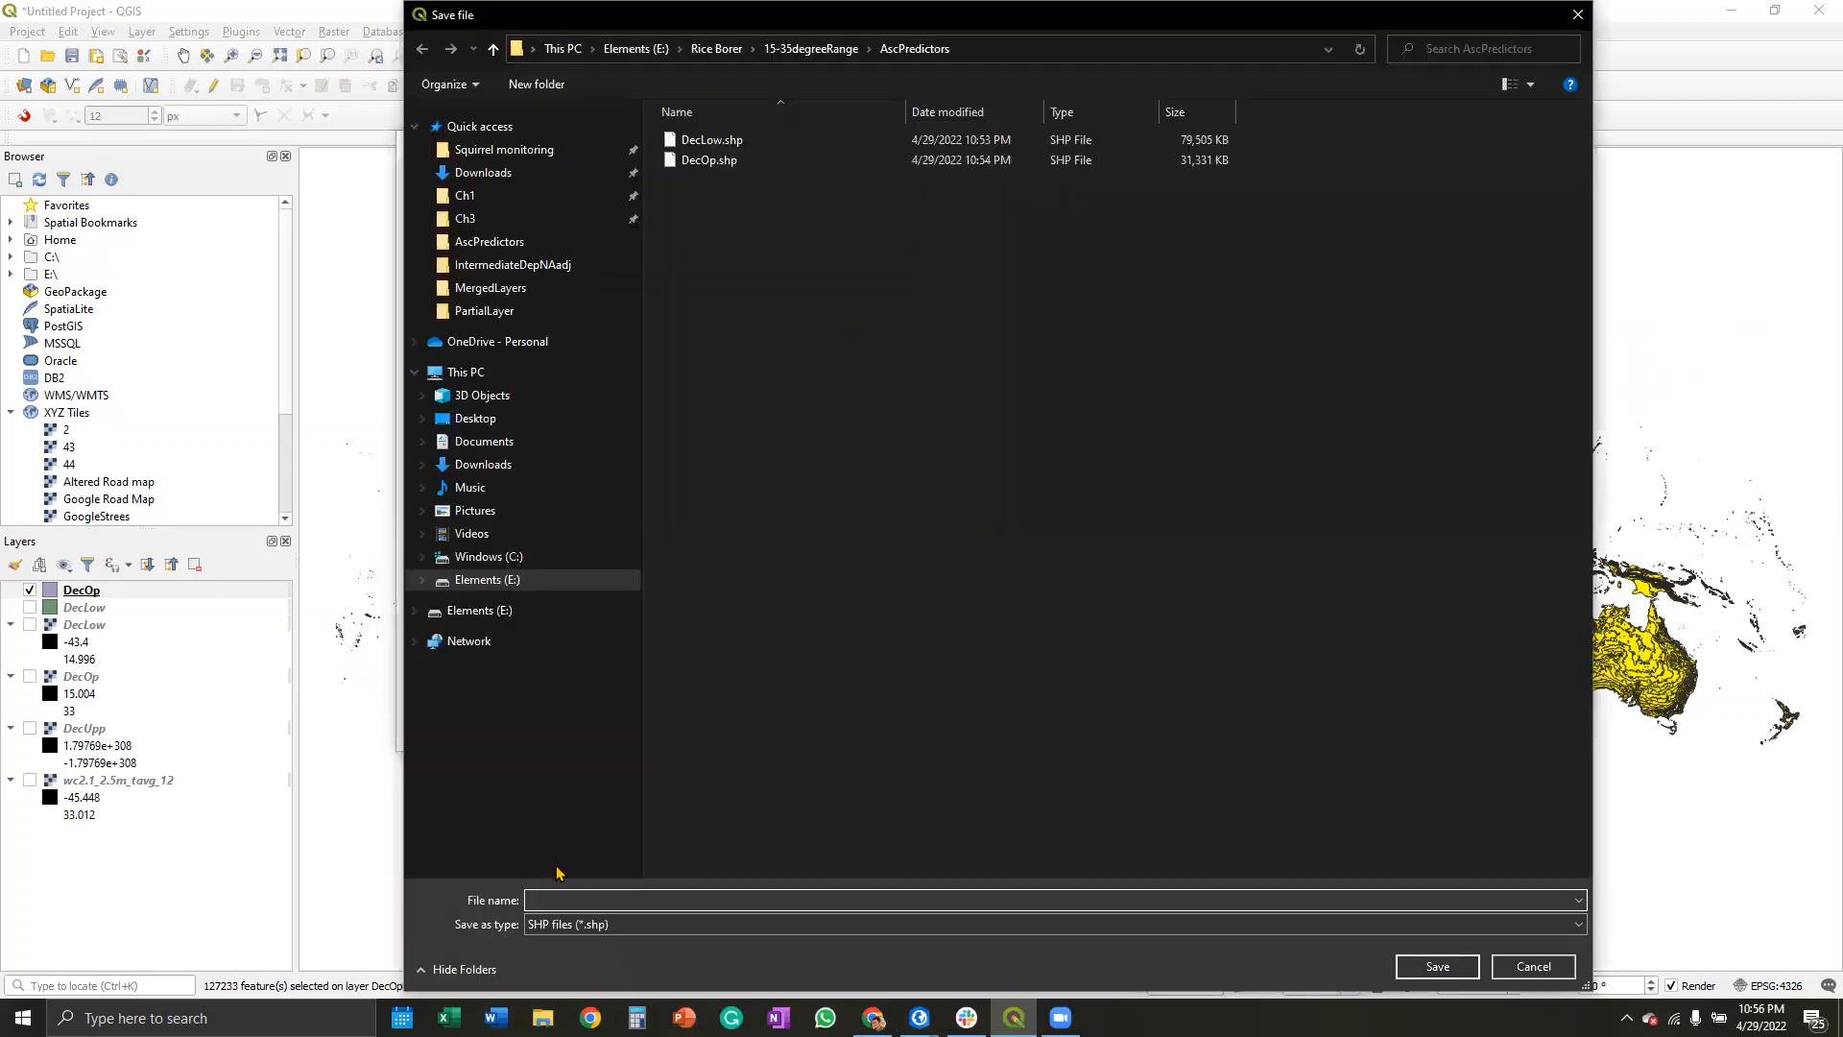
left_click(712, 161)
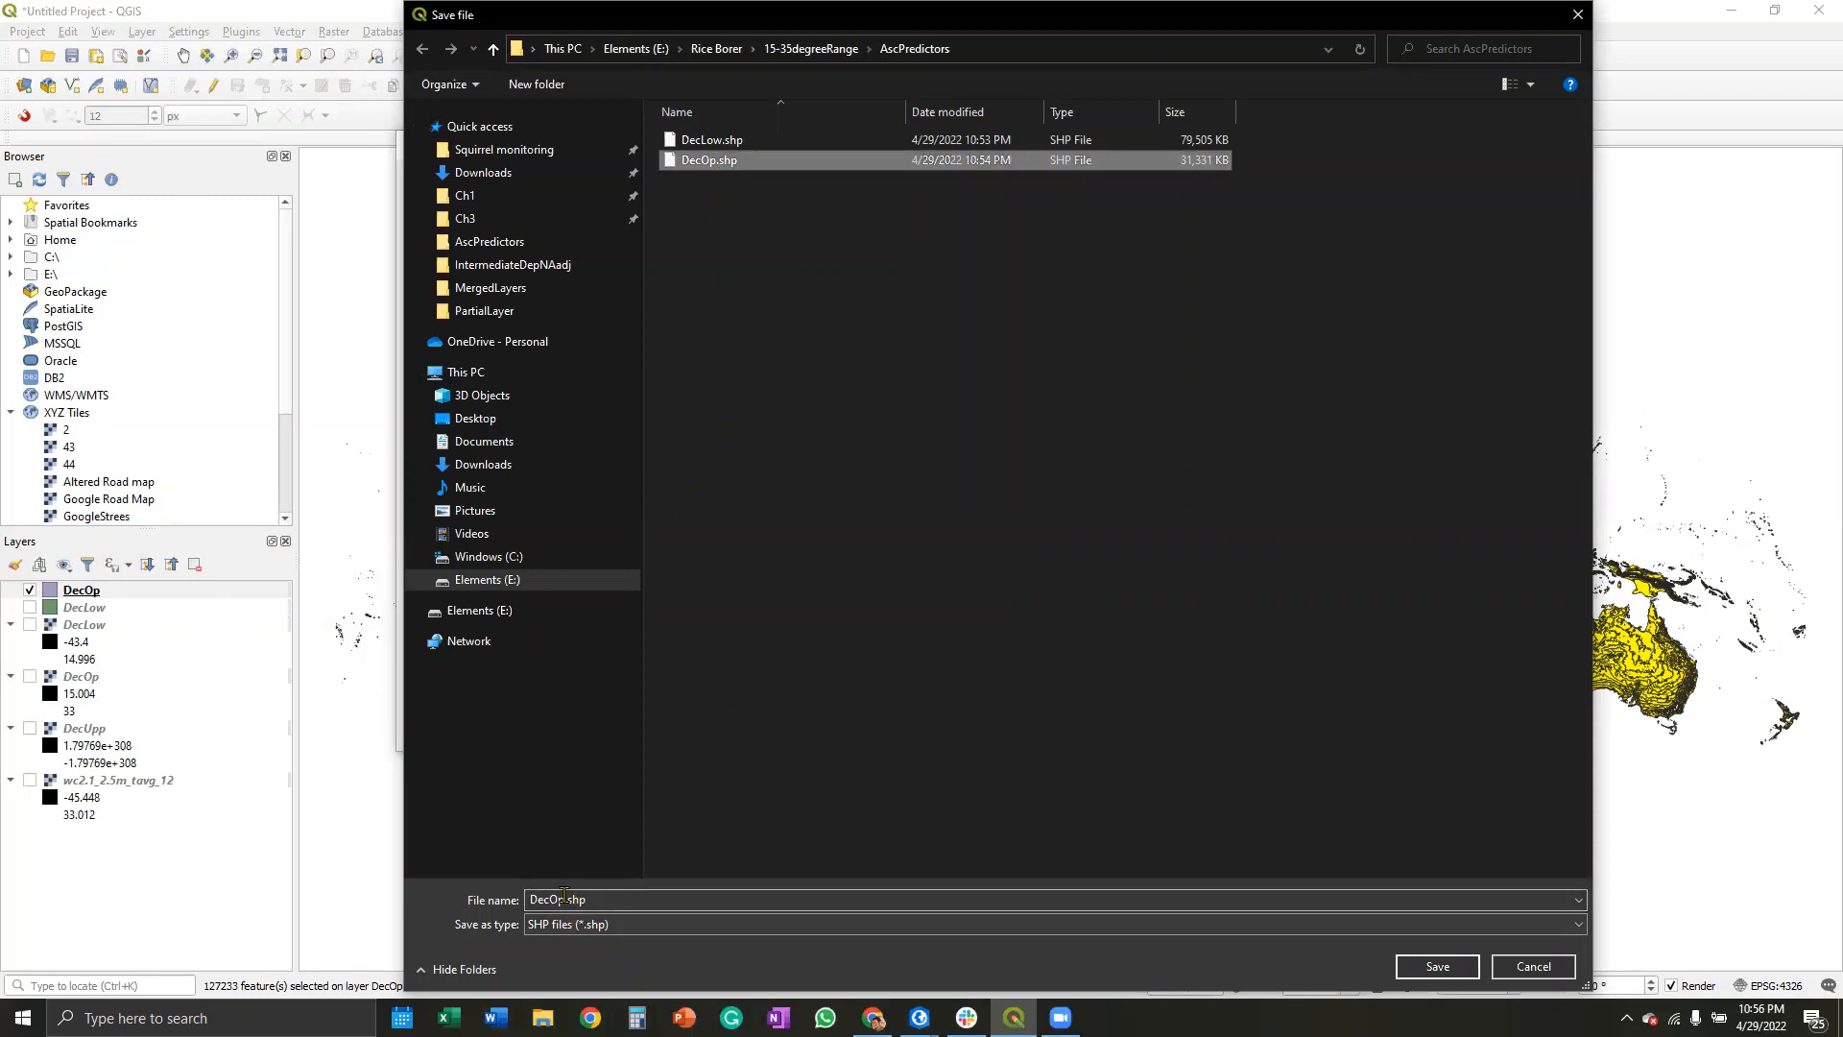
left_click(567, 897)
left_click(565, 899)
type("Diss")
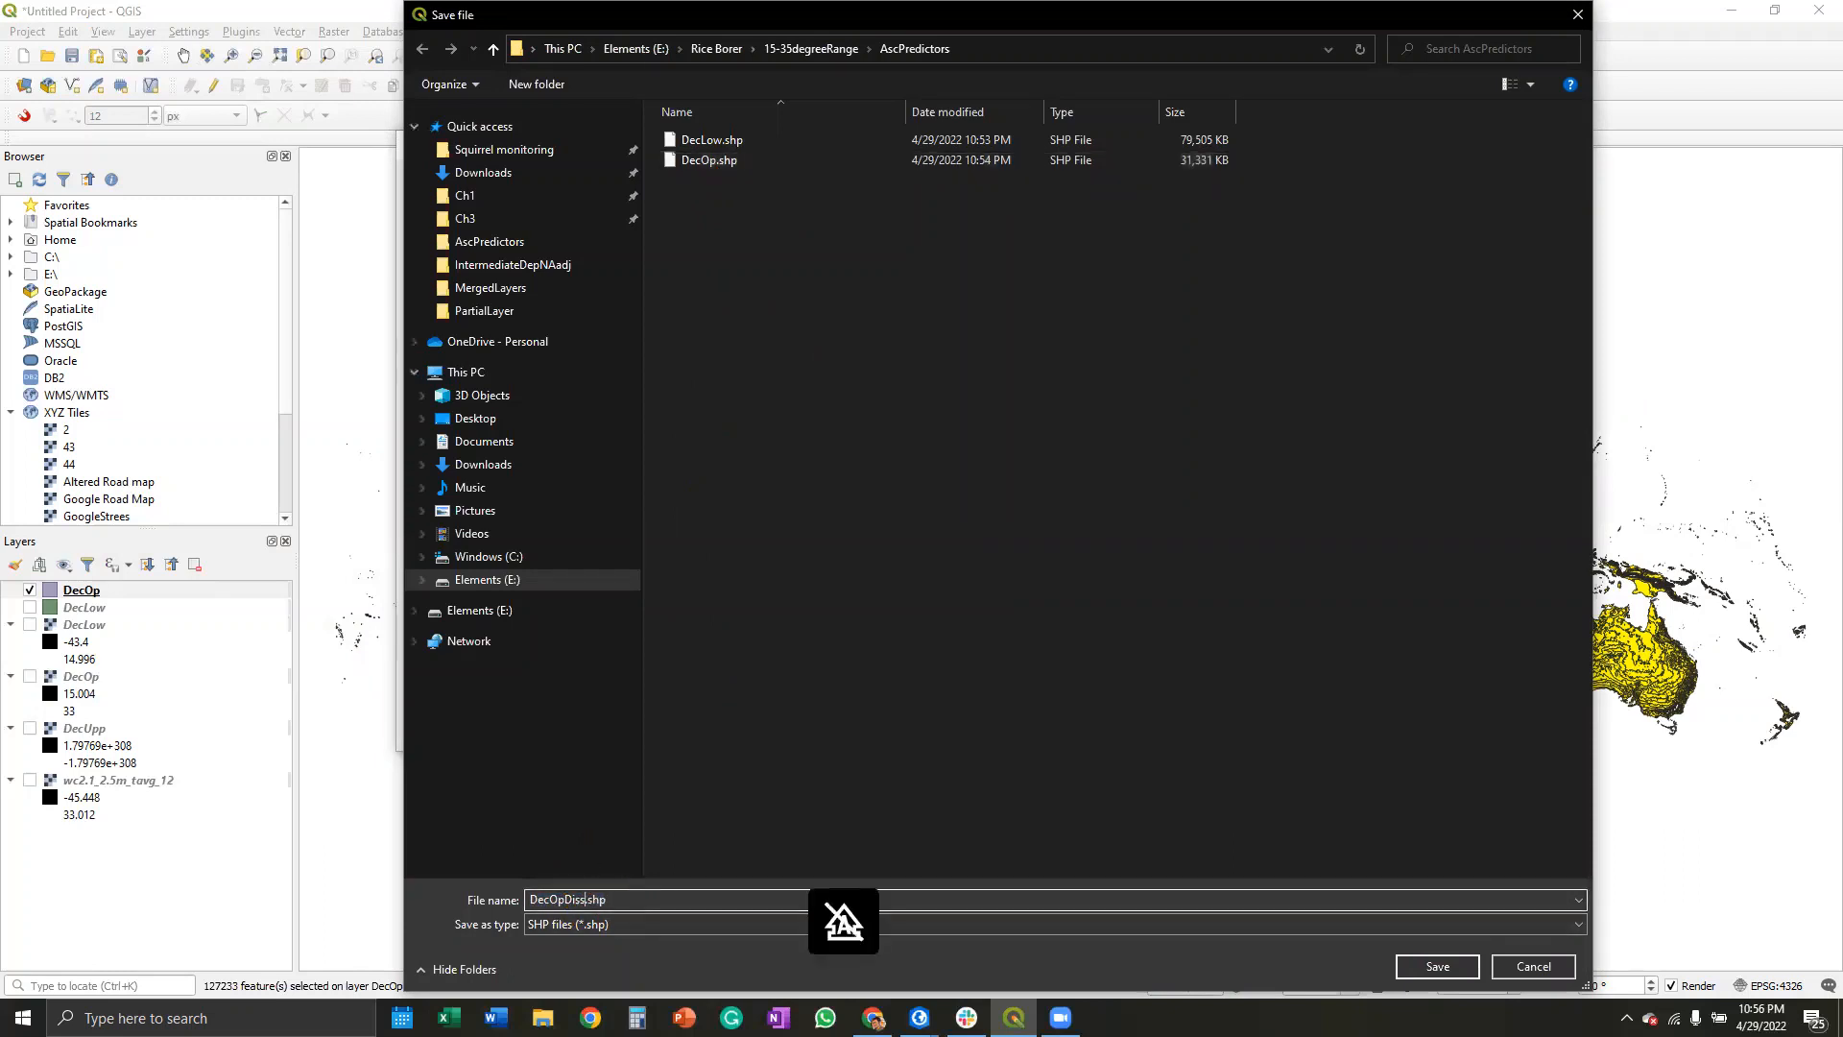
left_click(1435, 970)
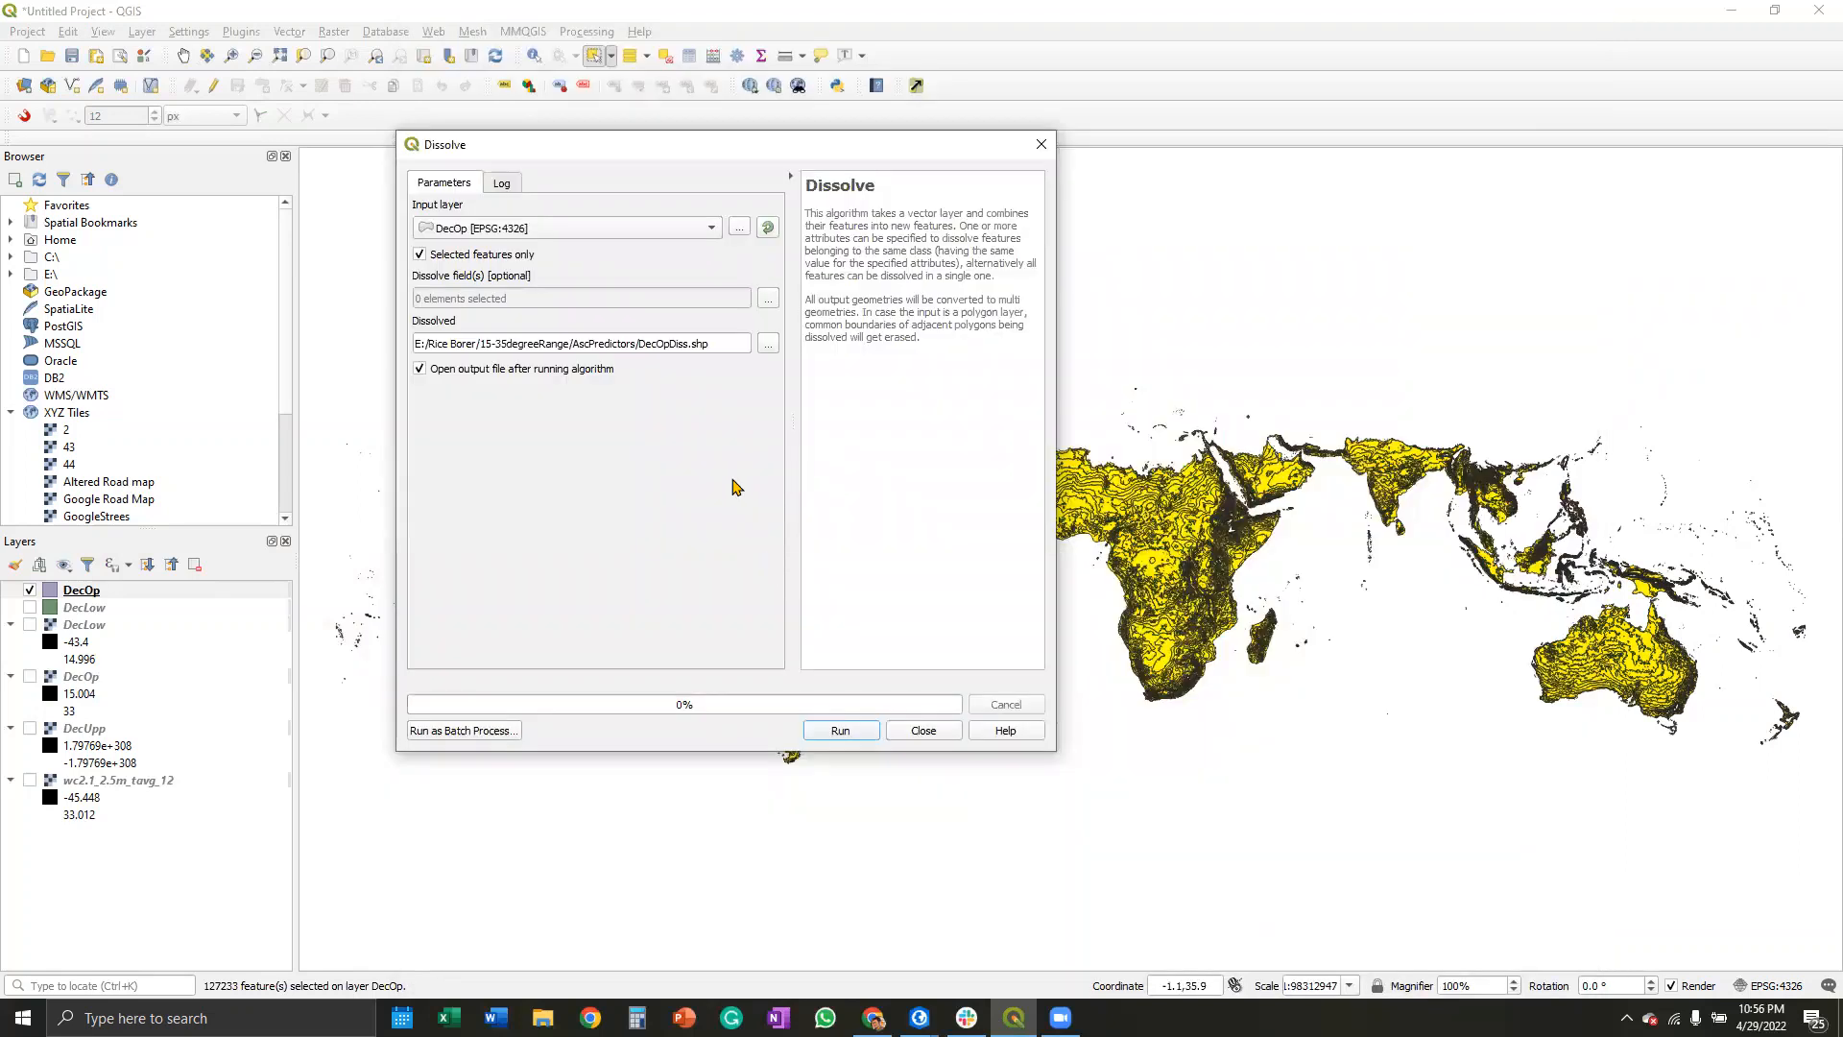
left_click(841, 732)
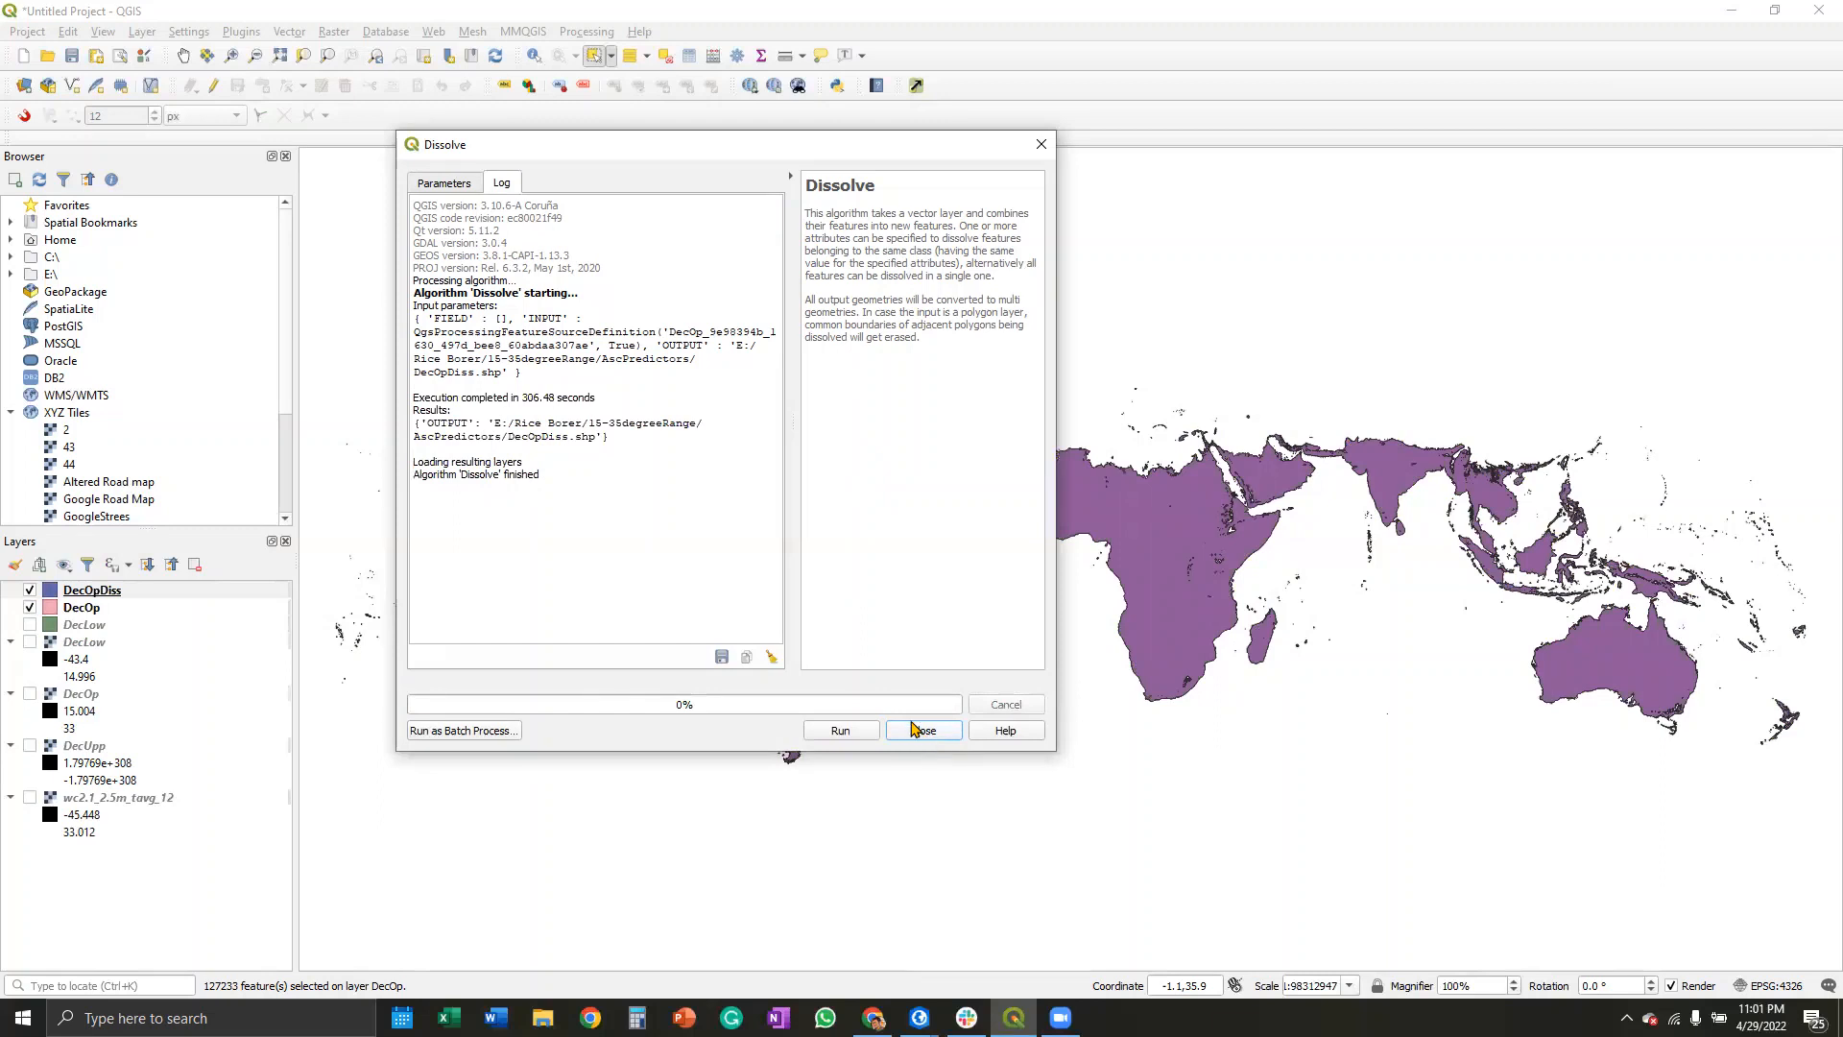
left_click(441, 184)
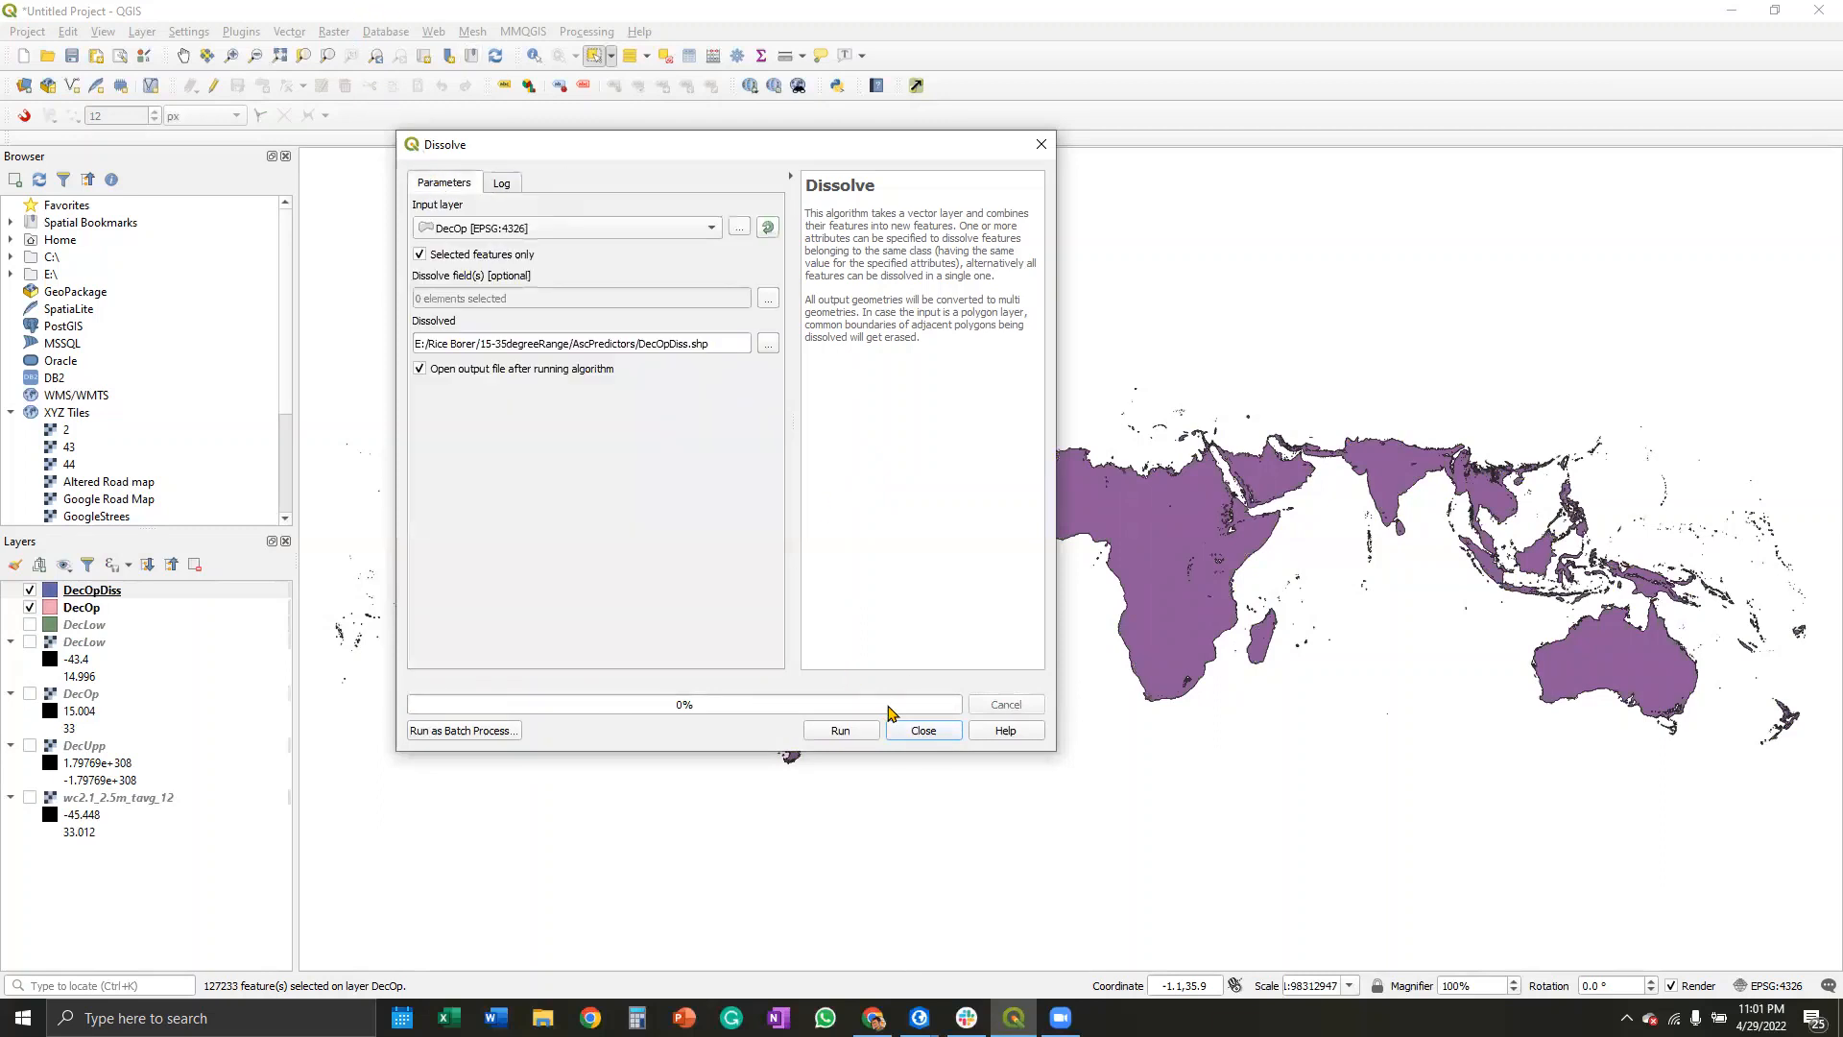
left_click(917, 732)
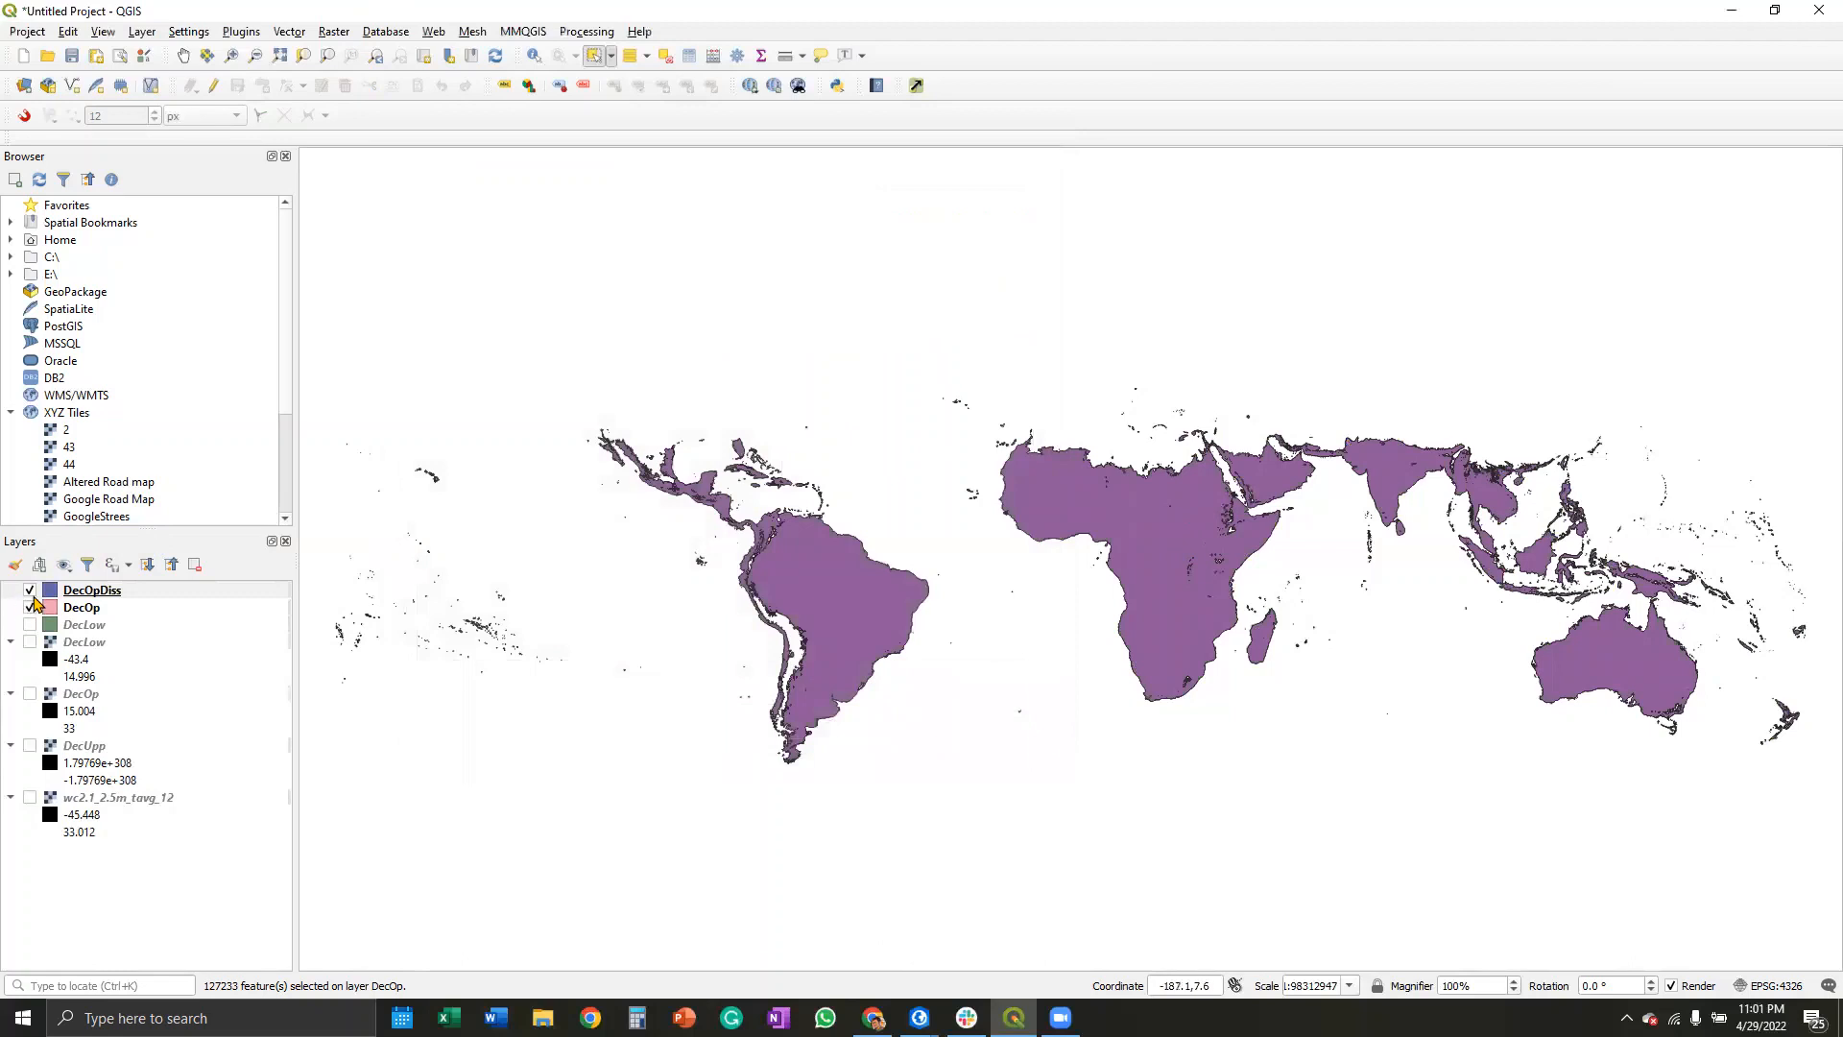
Step: Compare the DecOp polygons with the dissolved layer, leaving only DecOpDiss displayed
left_click(32, 595)
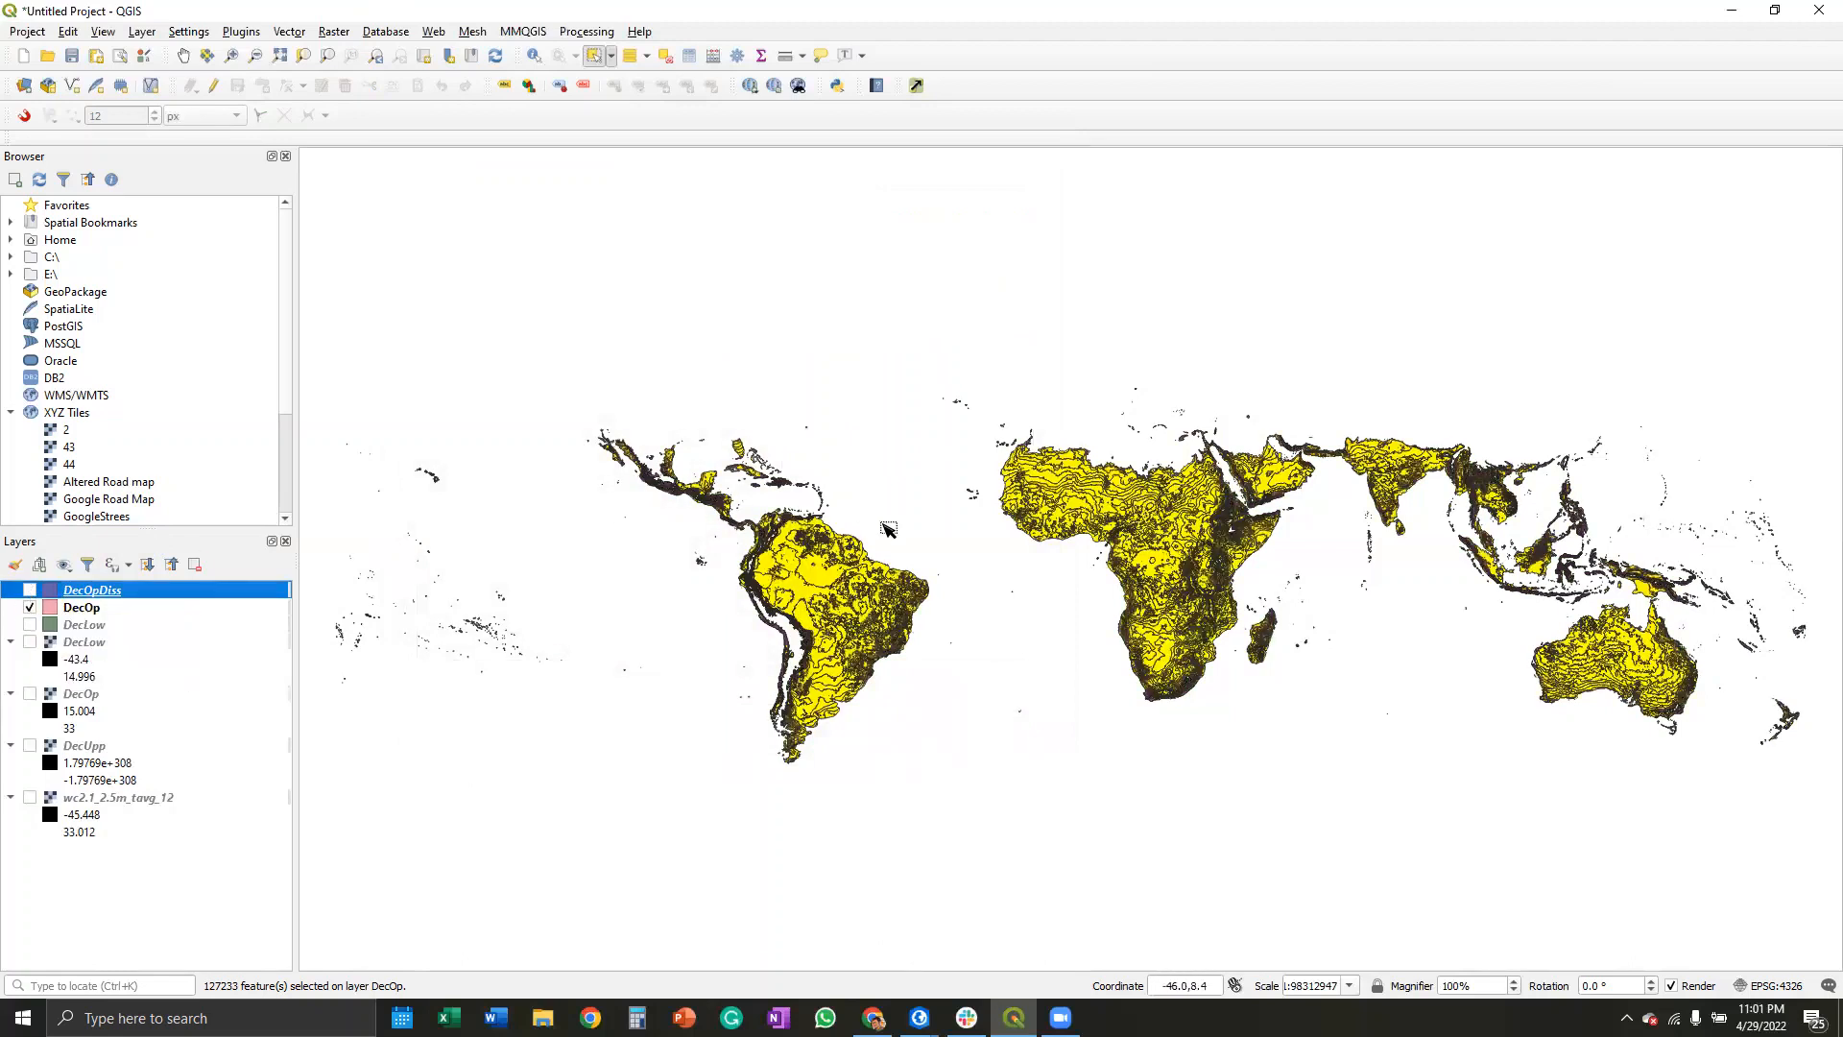
left_click(30, 608)
left_click(31, 591)
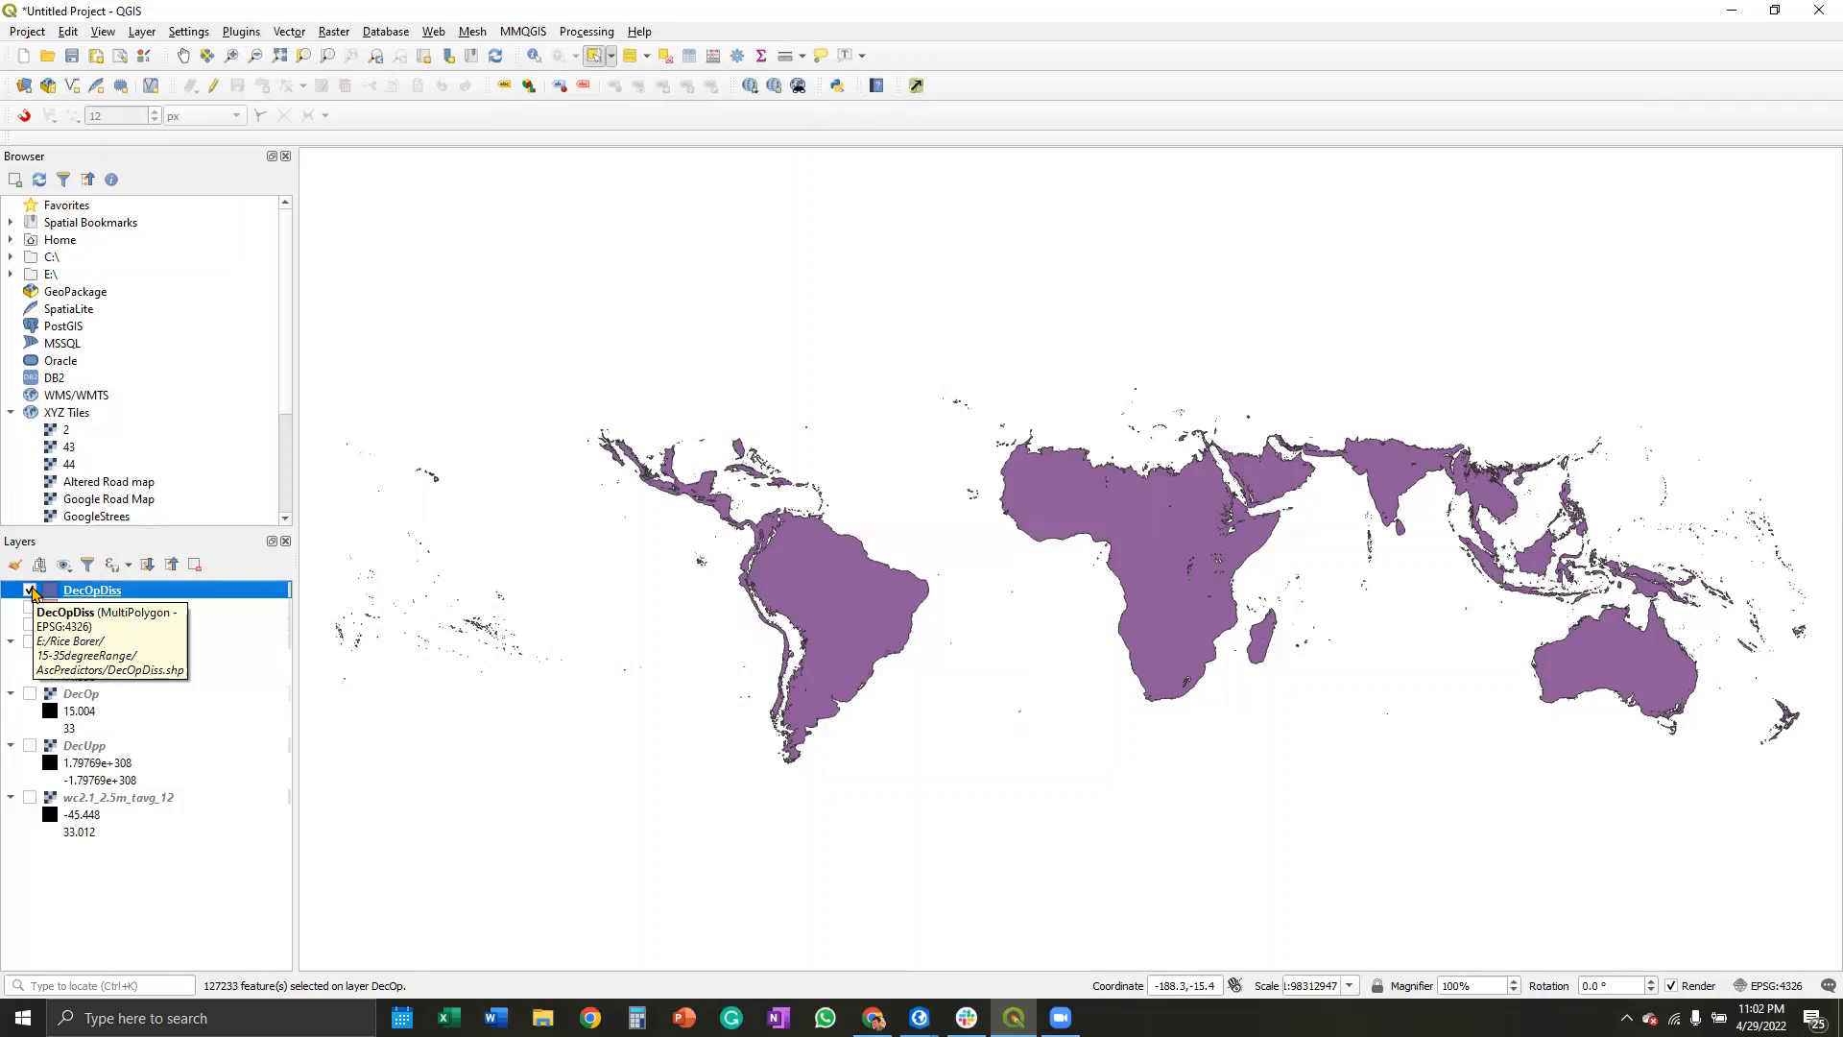
Step: Display the DecLow polygon layer instead of DecOpDiss and try rectangle selections over northwestern North America
left_click(30, 589)
left_click(29, 625)
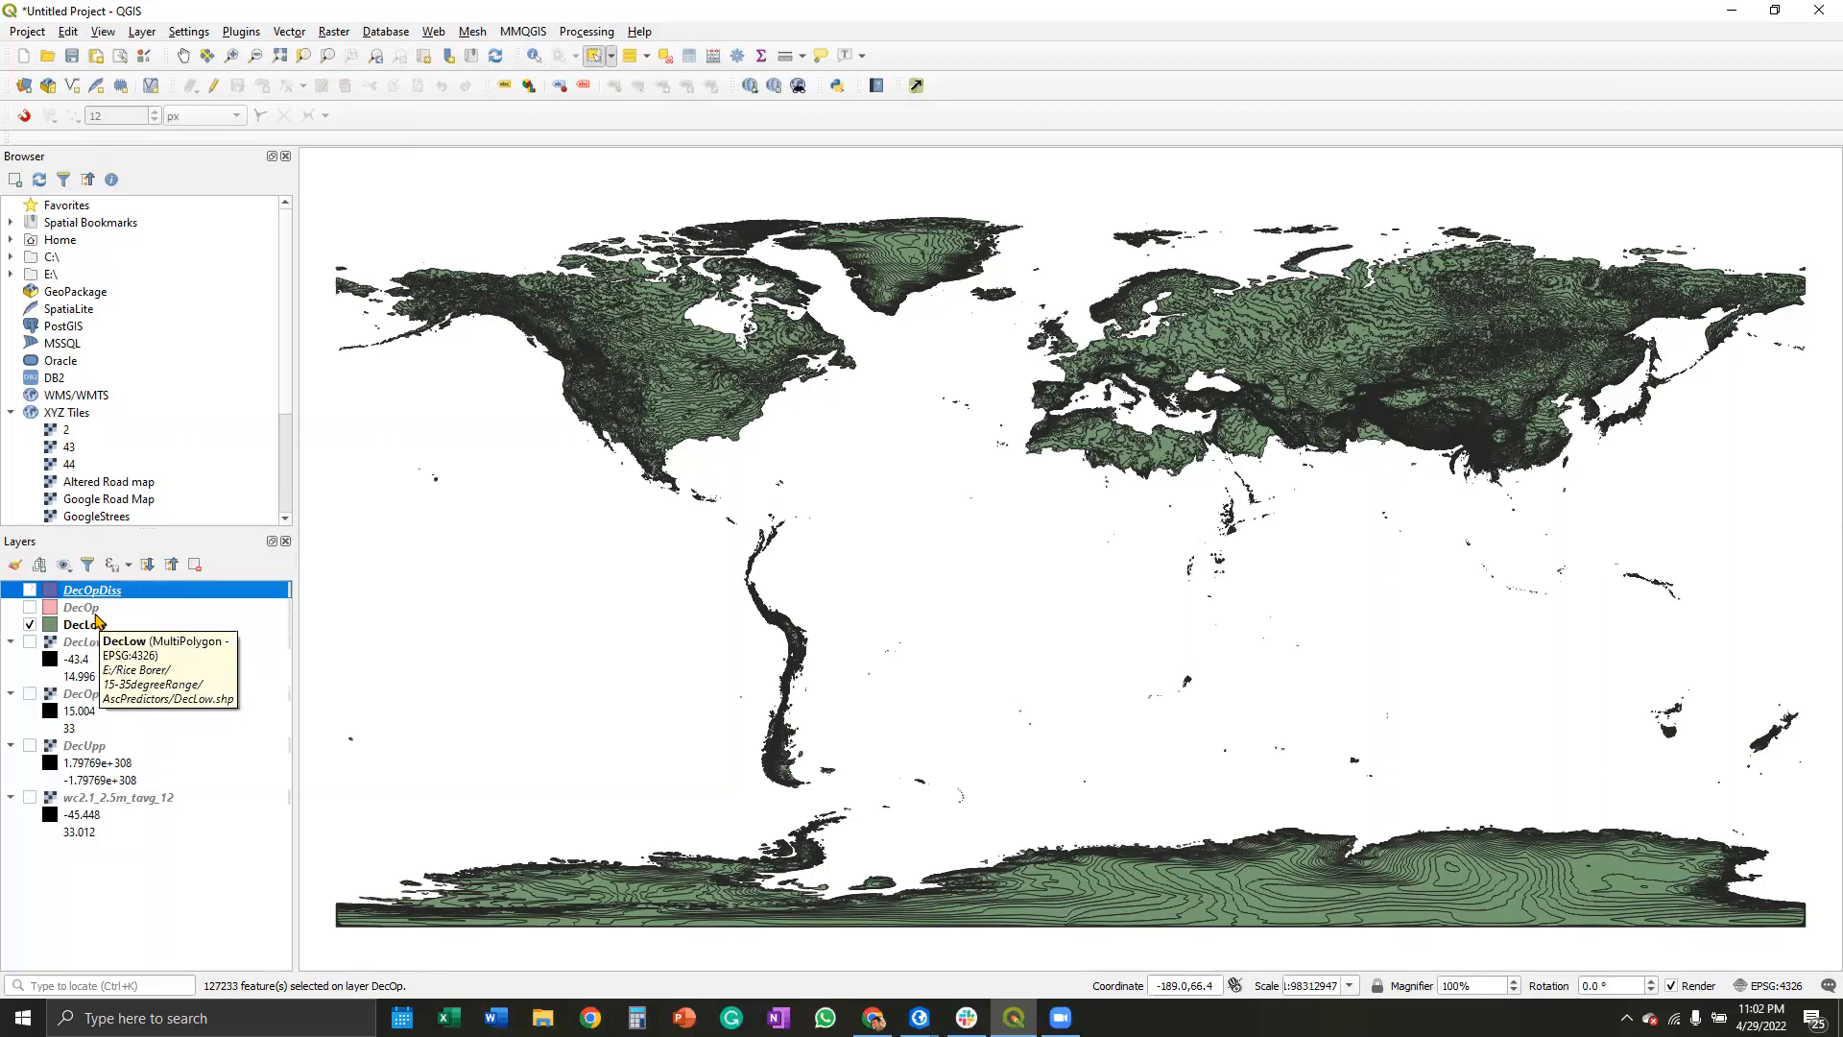
left_click_drag(313, 178, 461, 344)
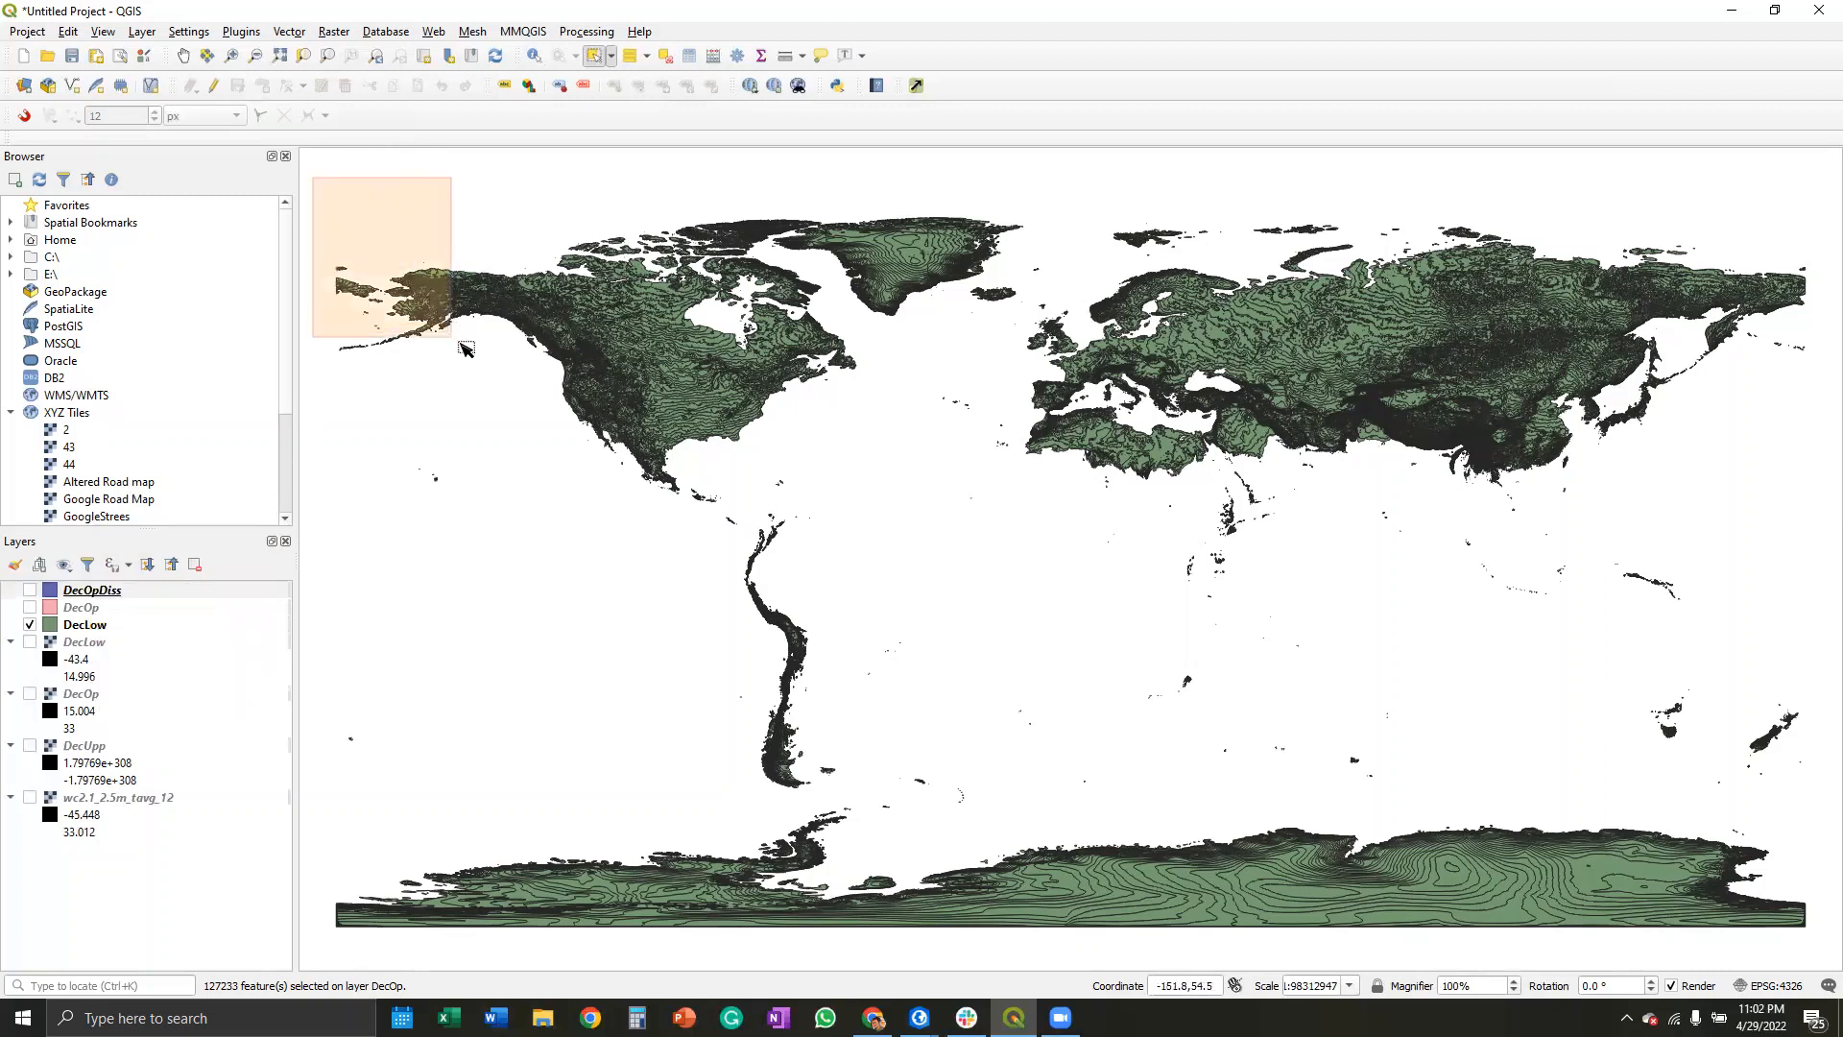
left_click_drag(331, 182, 534, 390)
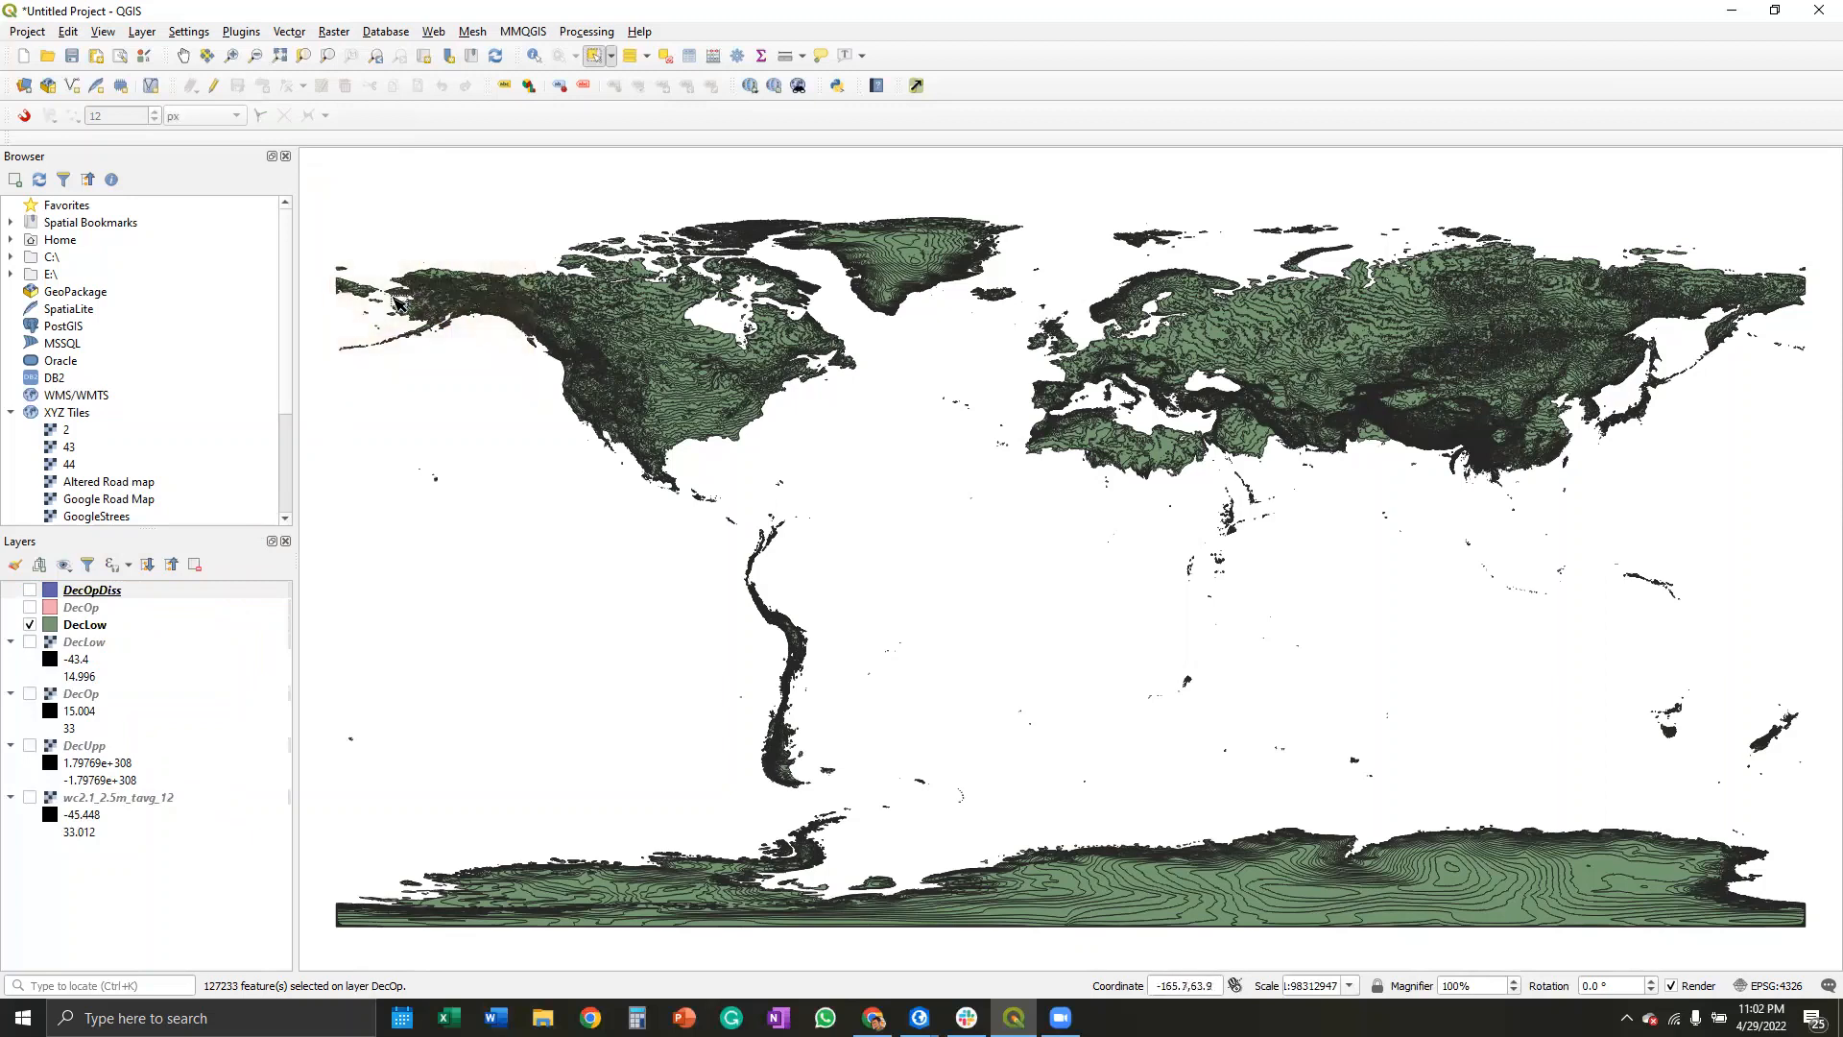
Step: Select all polygons of the DecLow layer with a rectangle across the whole map and set up a Dissolve limited to the selected features
left_click(127, 626)
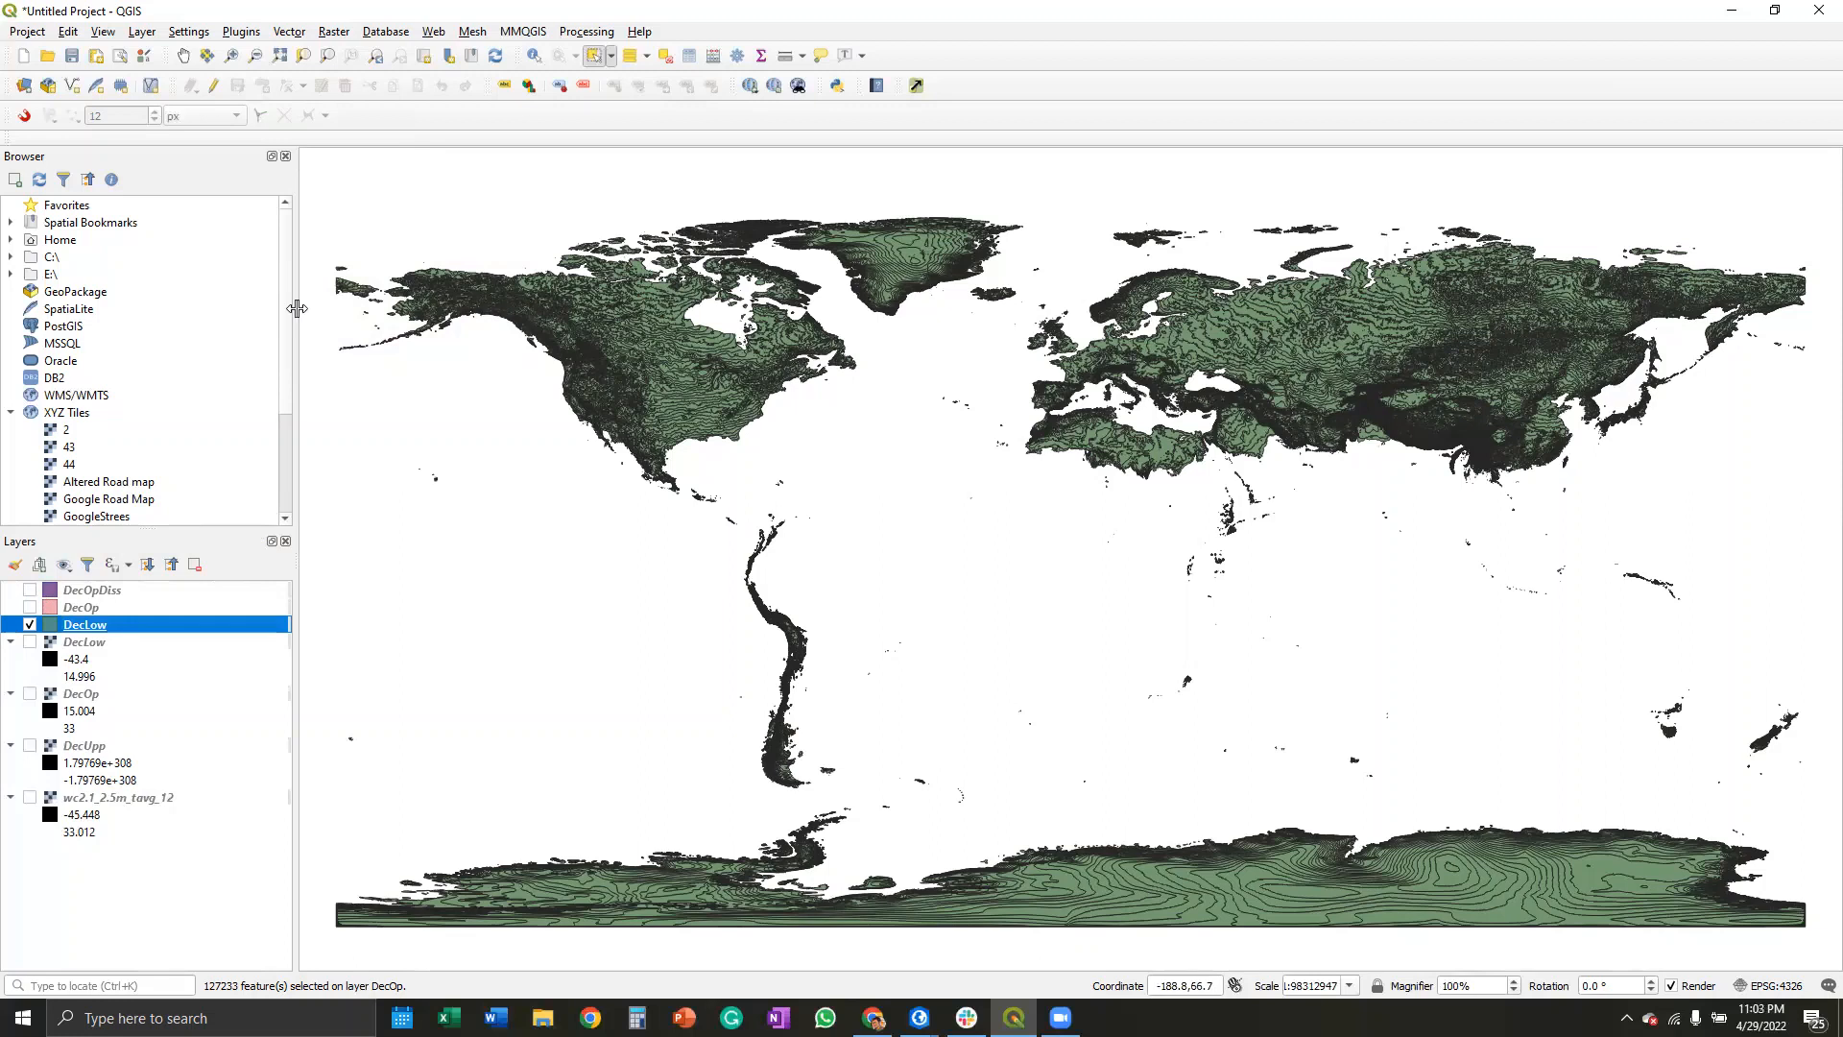
left_click_drag(324, 153, 1801, 907)
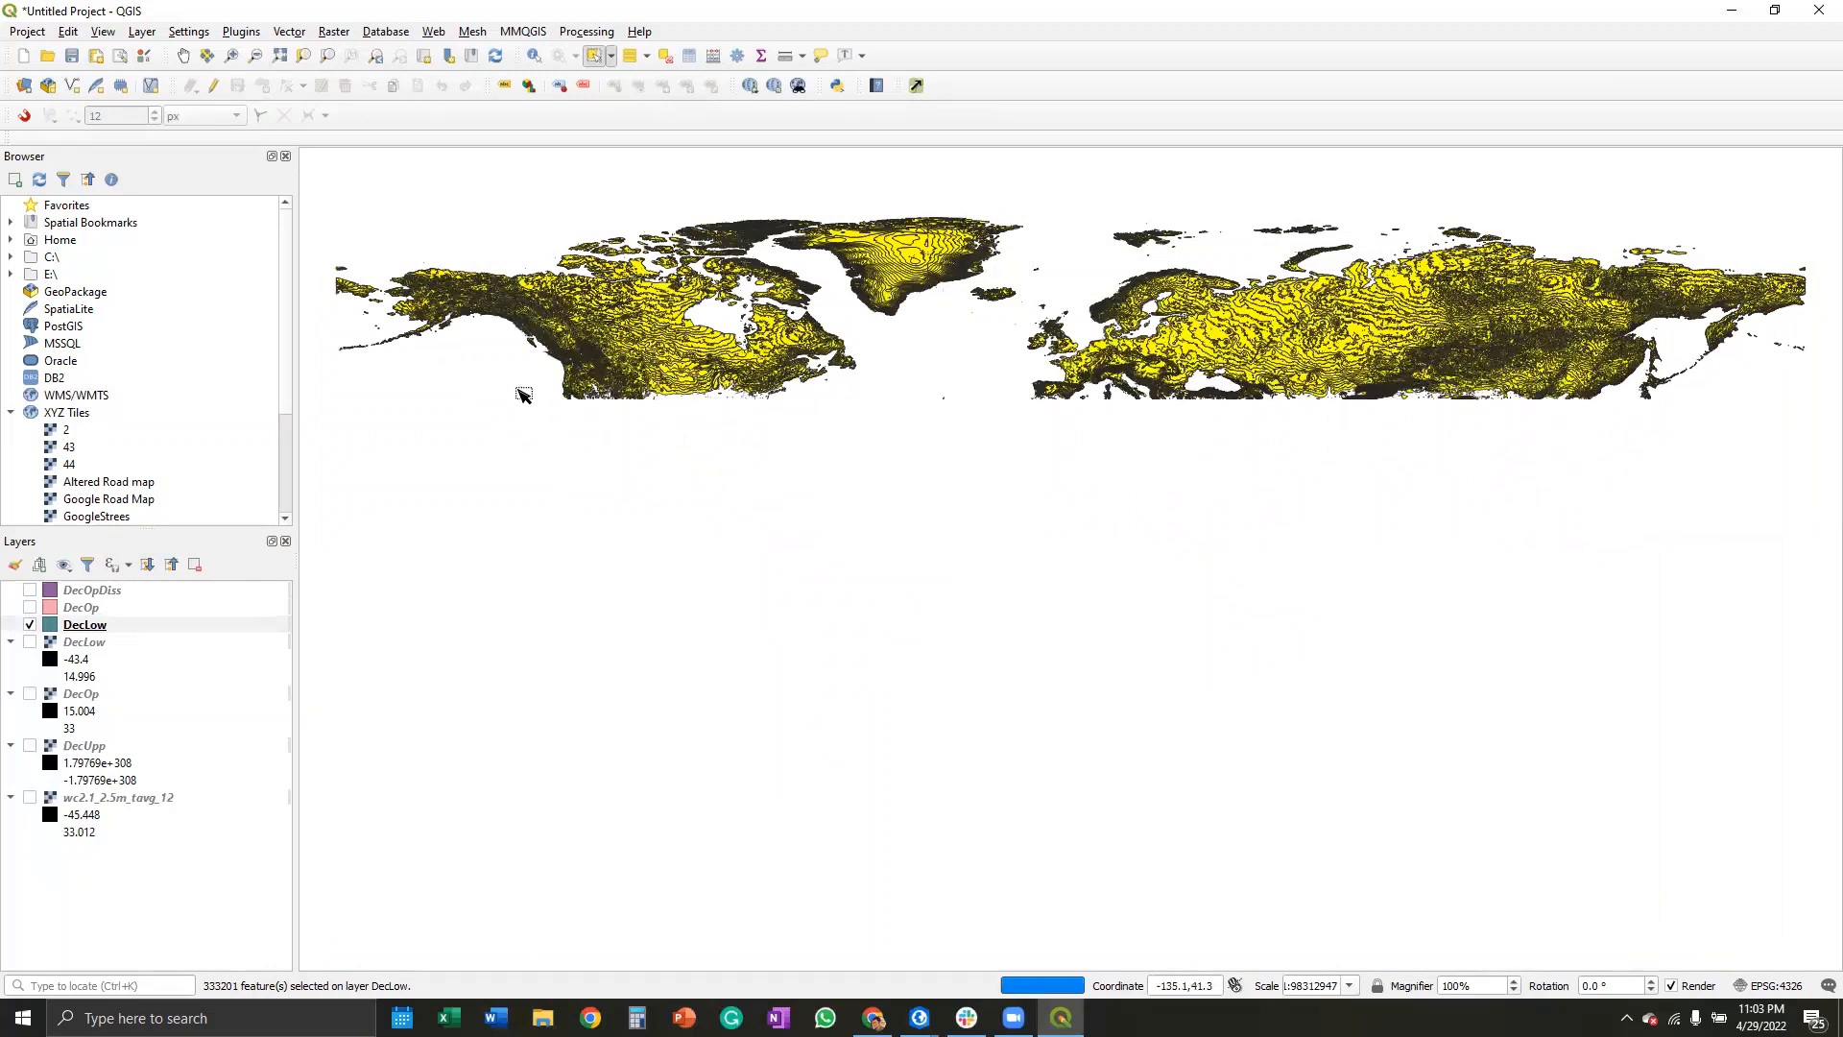
left_click(291, 31)
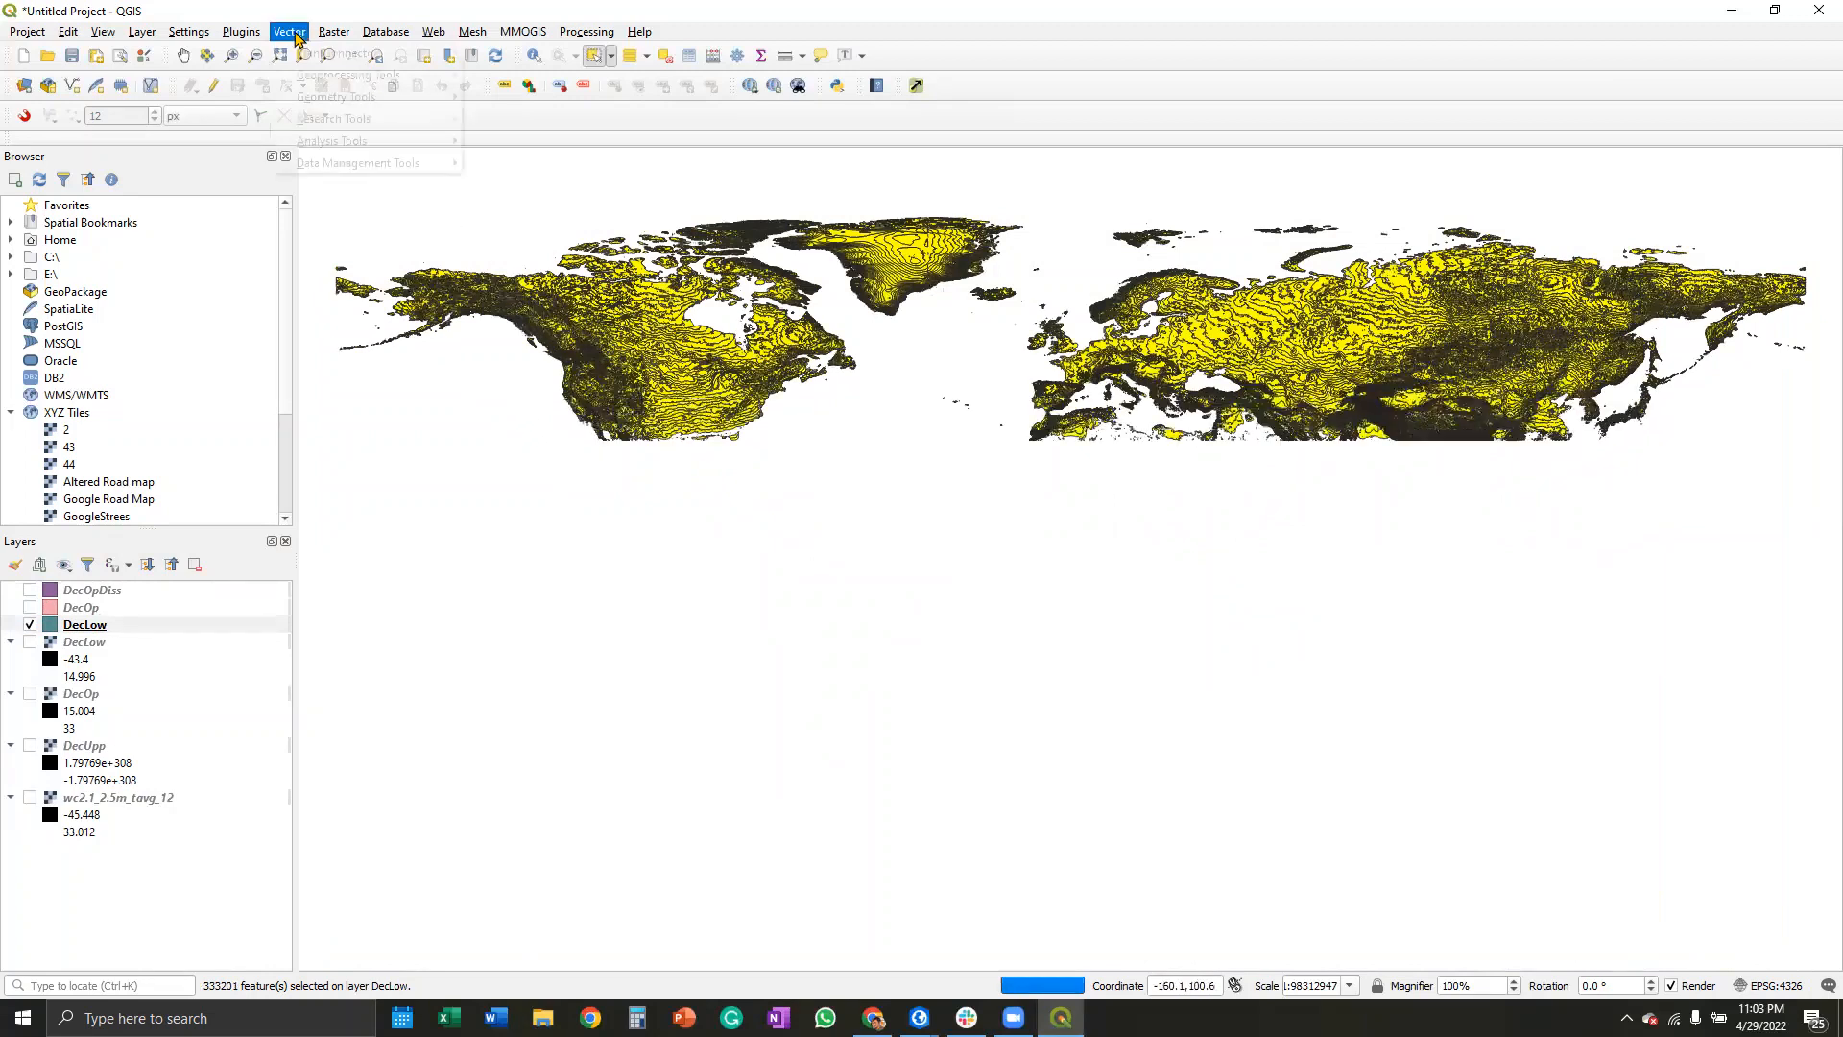
mouse_move(325, 75)
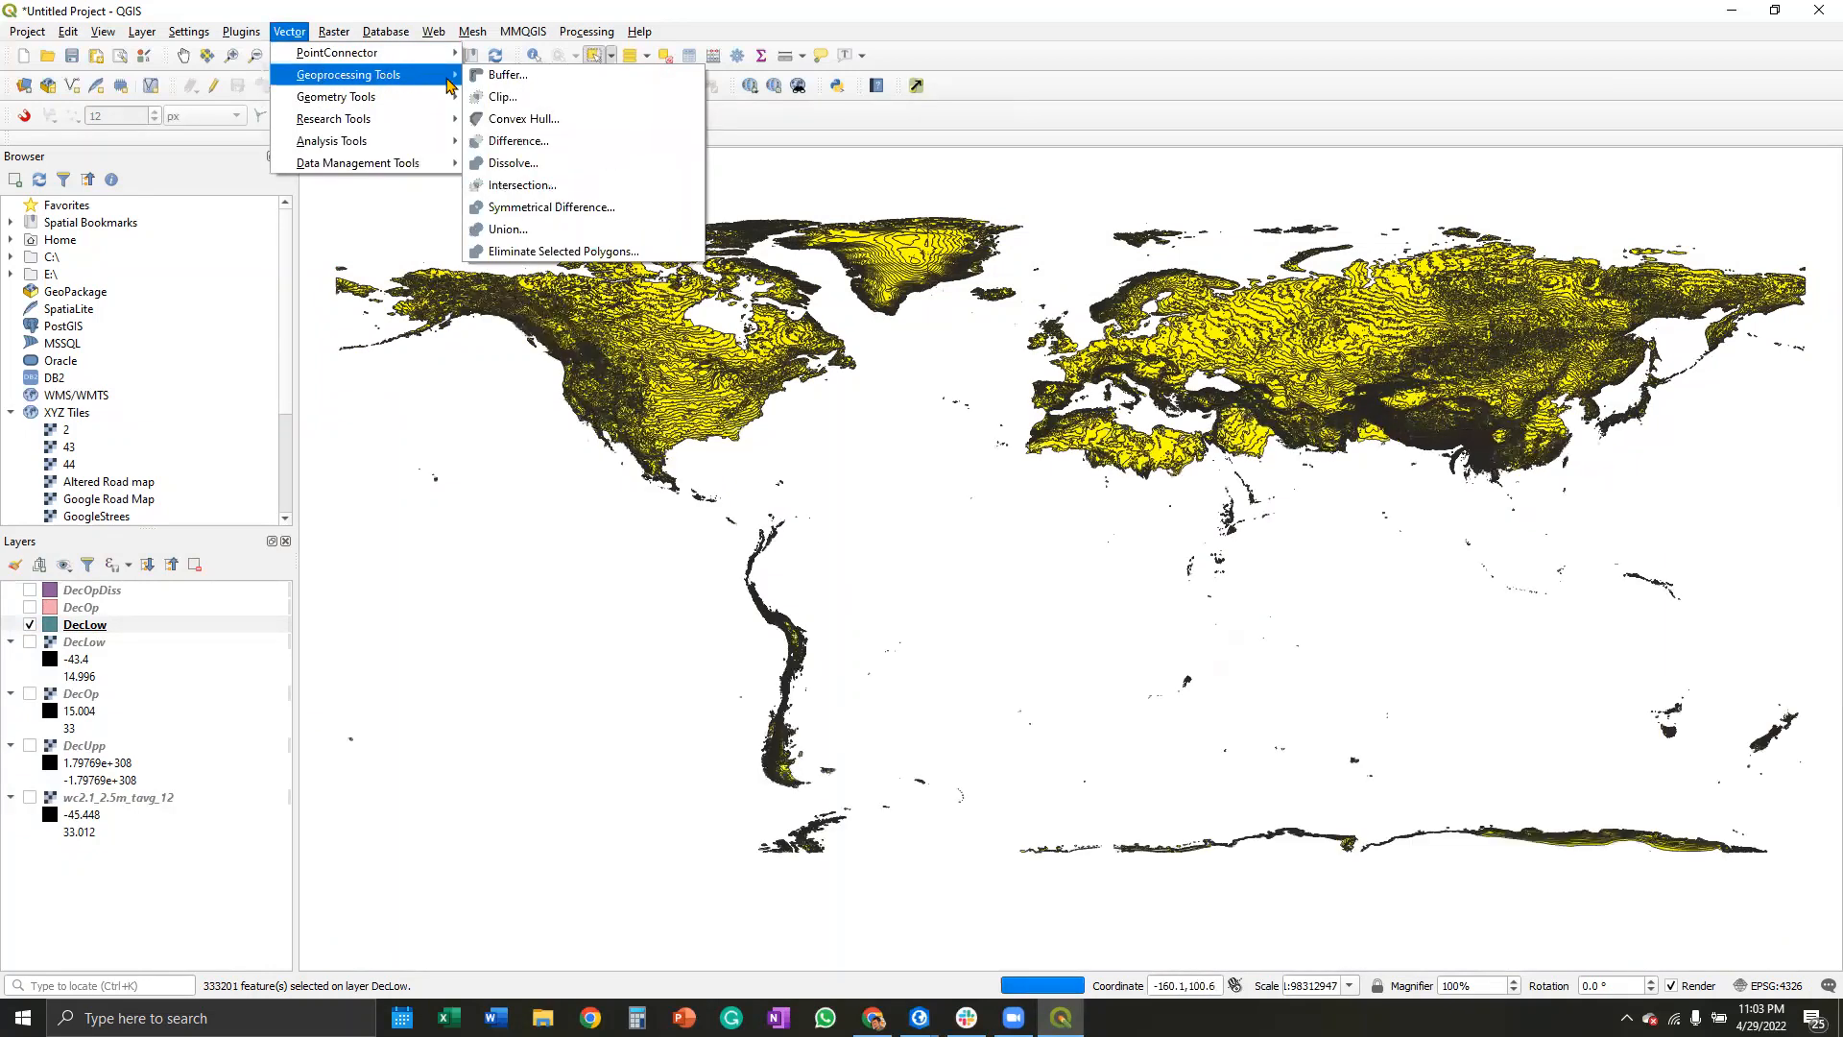
left_click(513, 163)
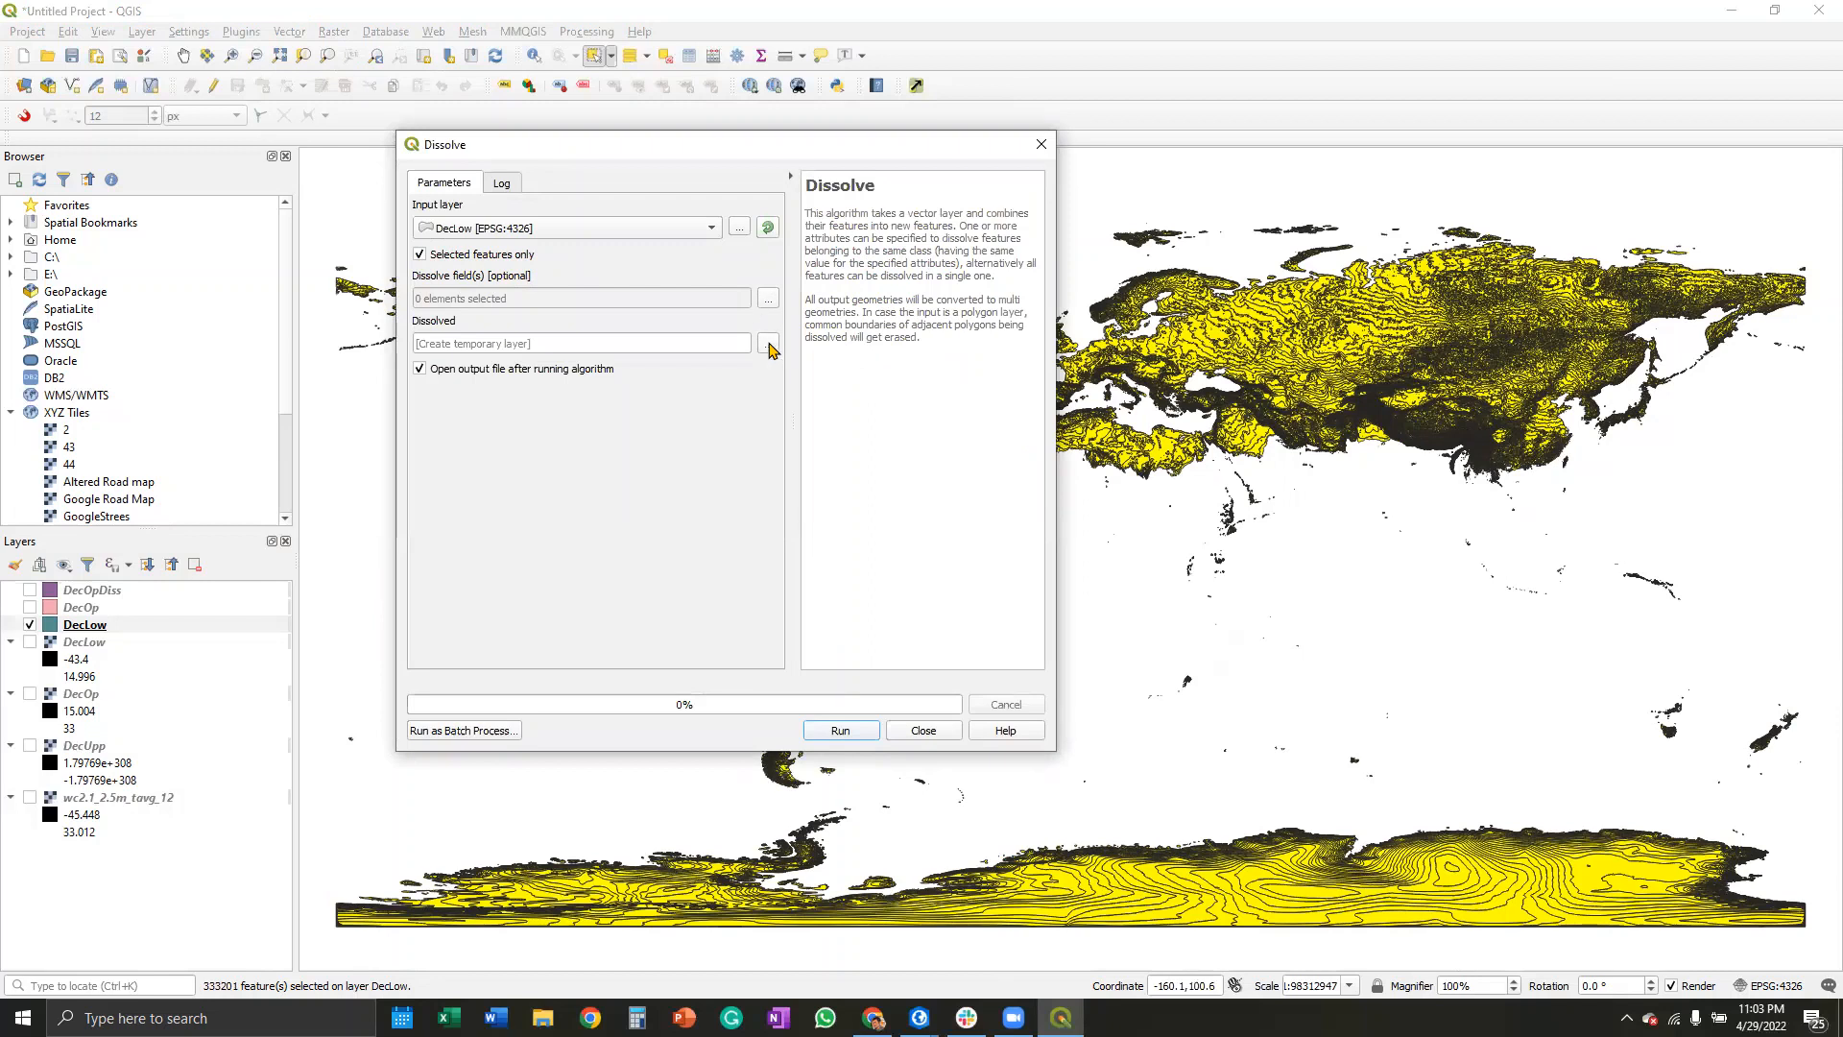
Step: Save the dissolve output as DecLowDiss.shp in the AscPredictors folder, run the dissolve and close the tool
left_click(769, 348)
left_click(811, 370)
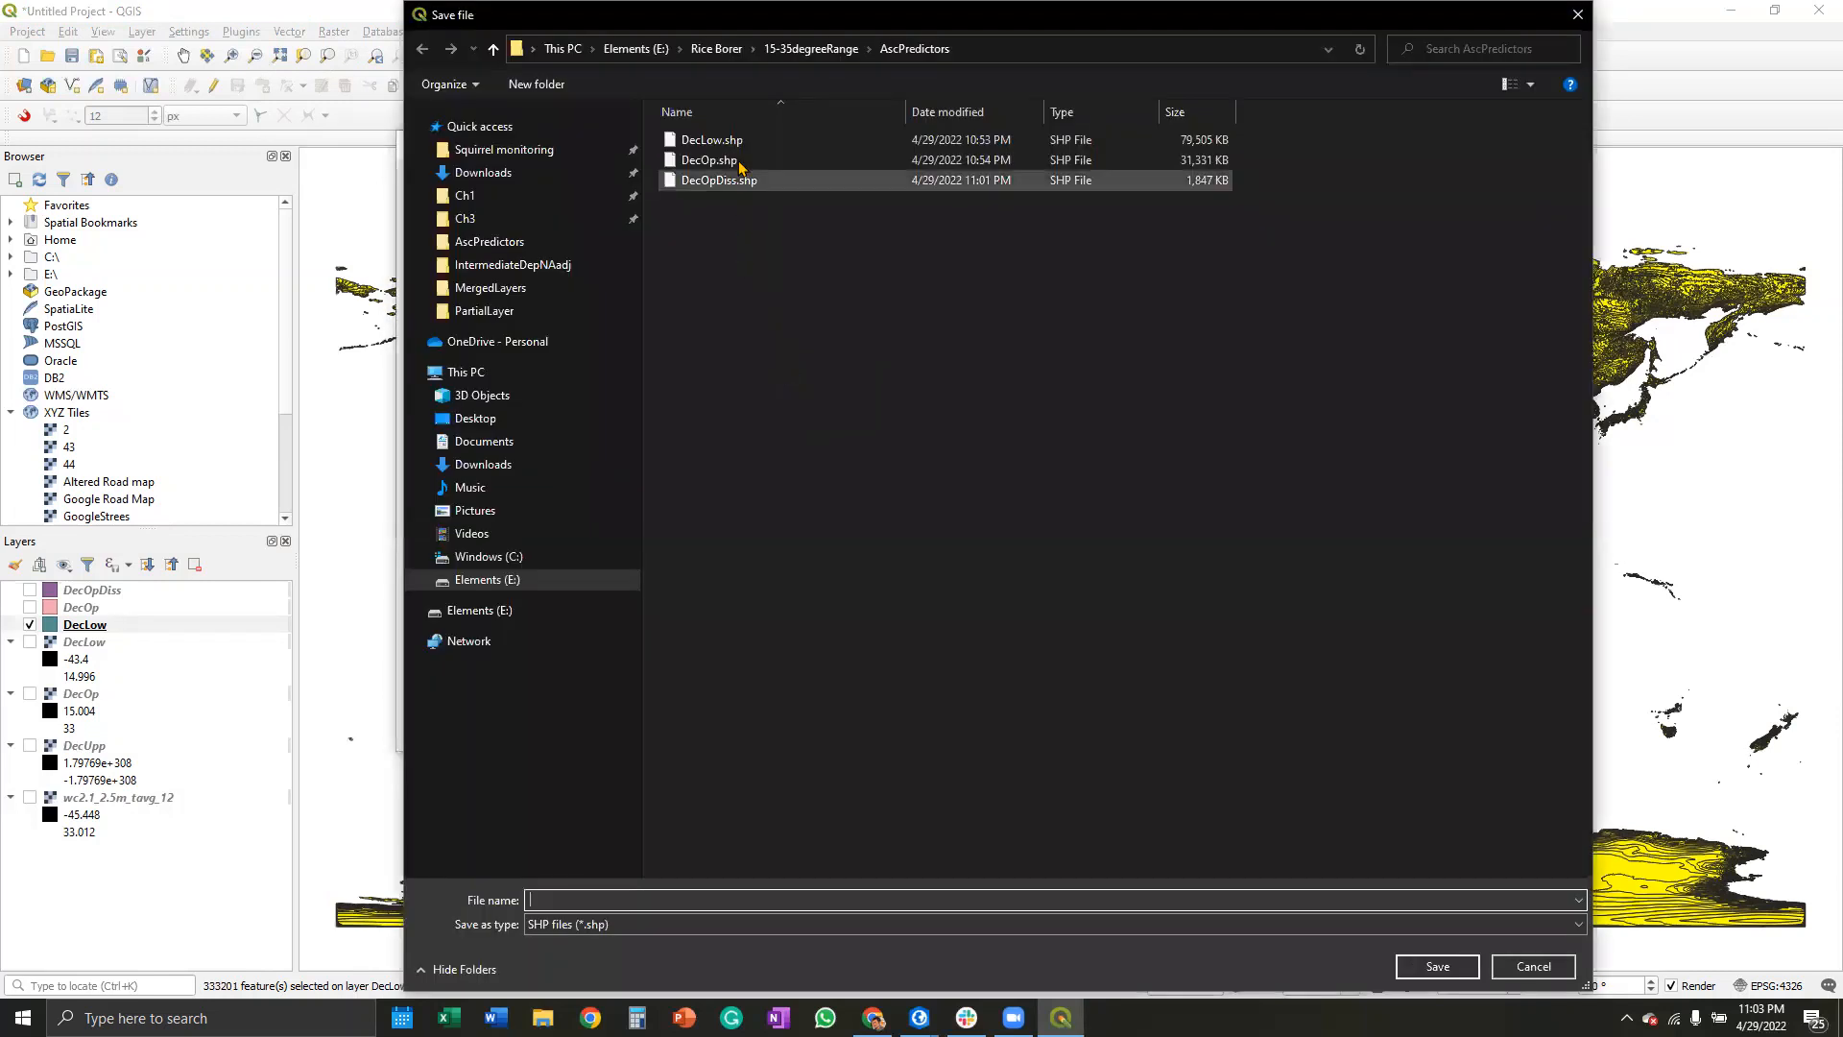
left_click(737, 144)
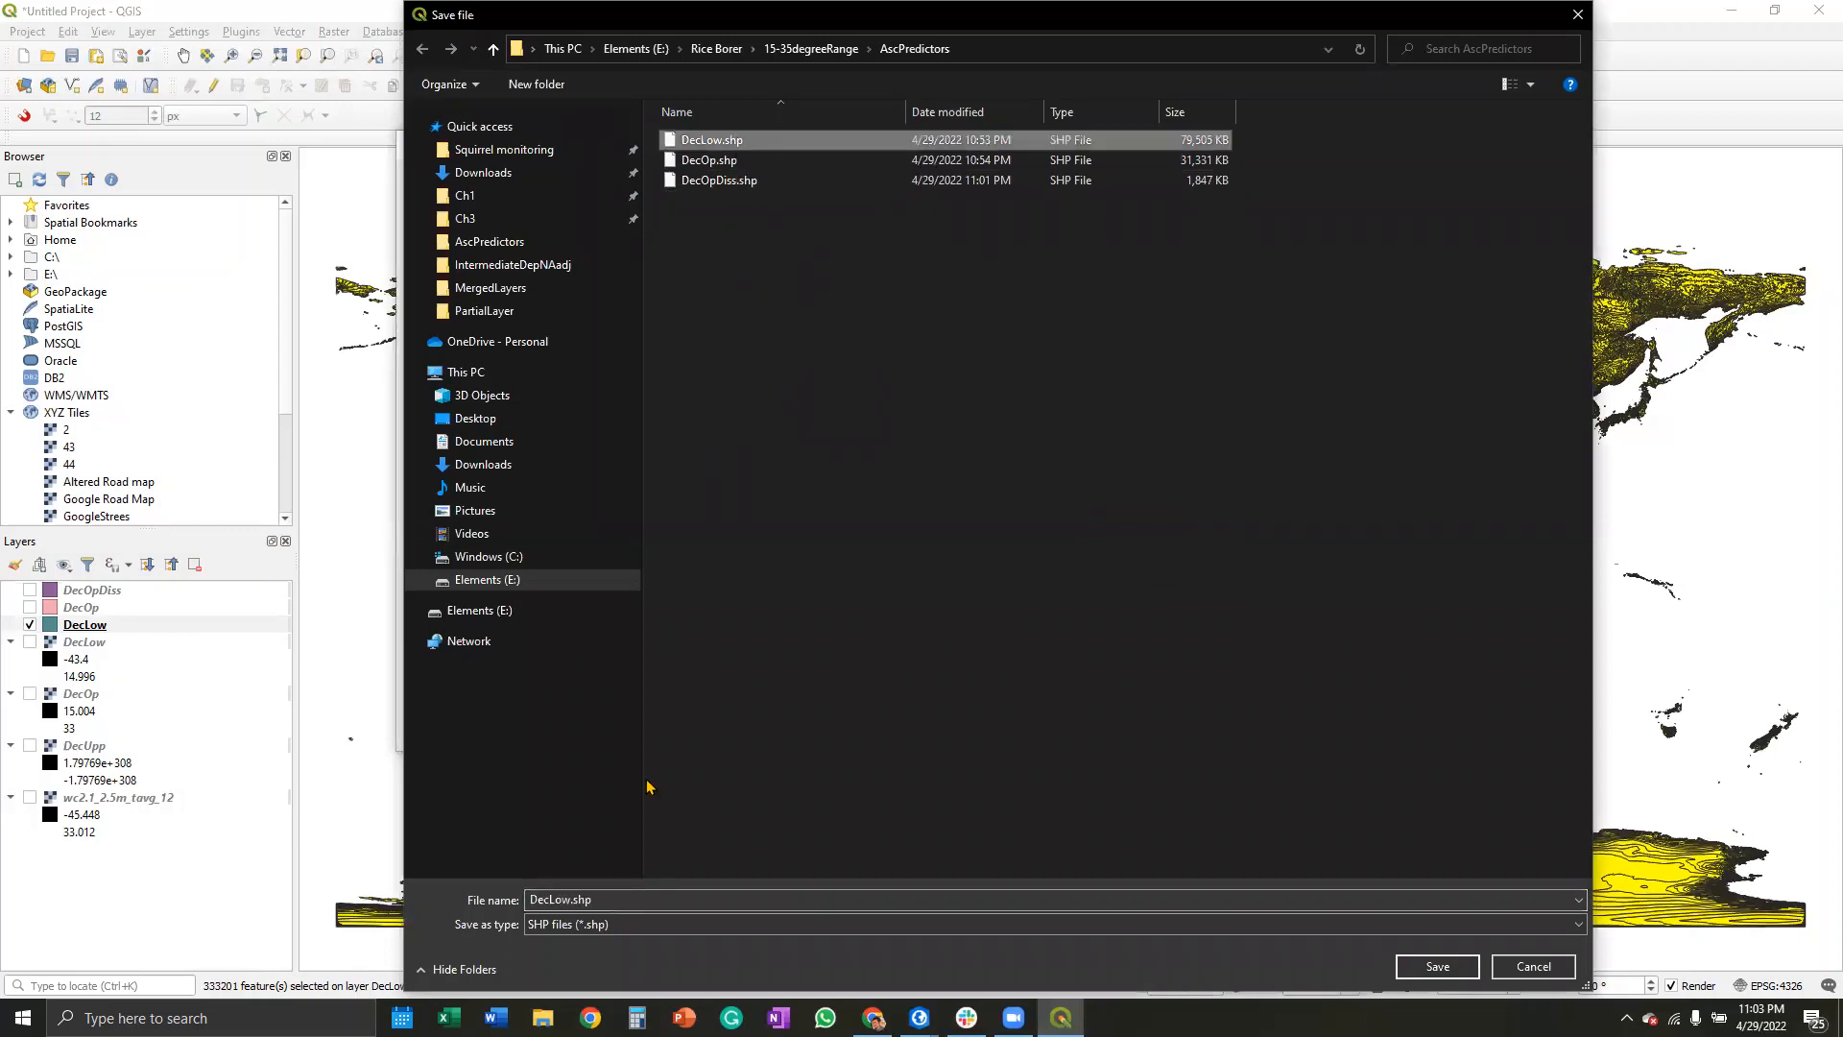
left_click(574, 895)
left_click(574, 894)
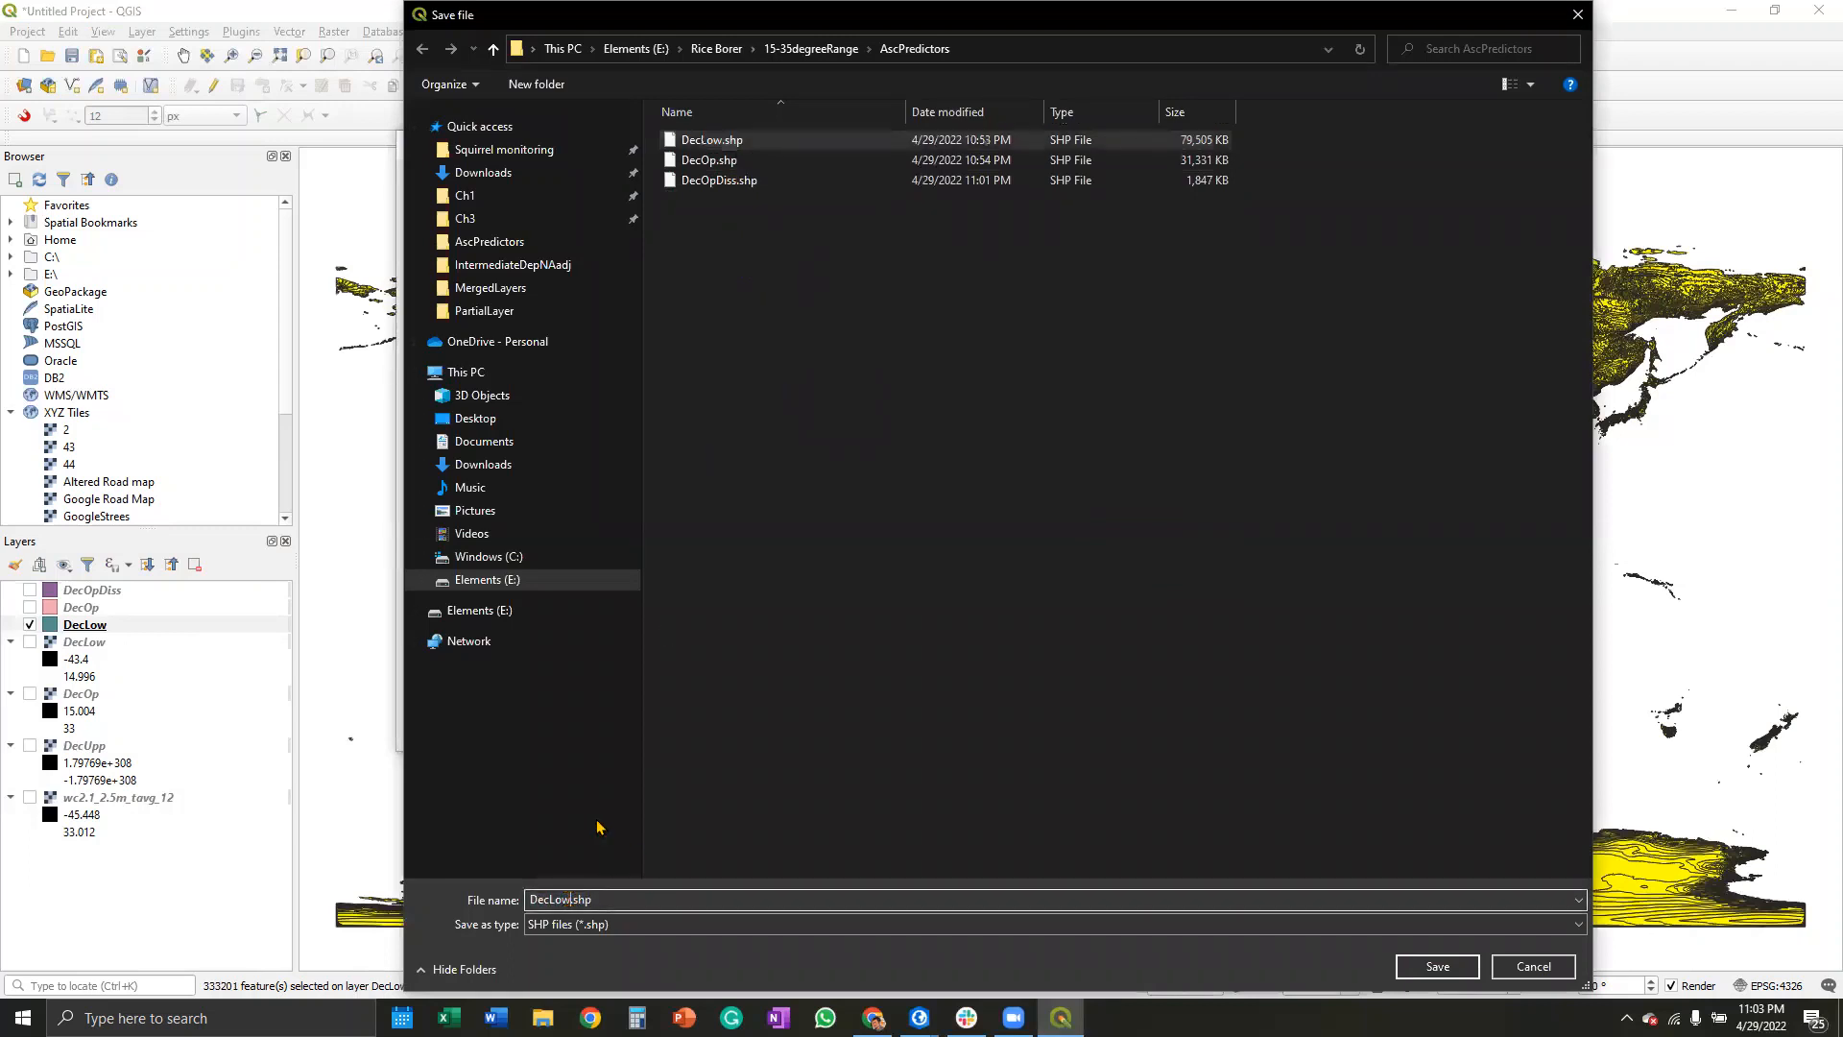
type("Diss")
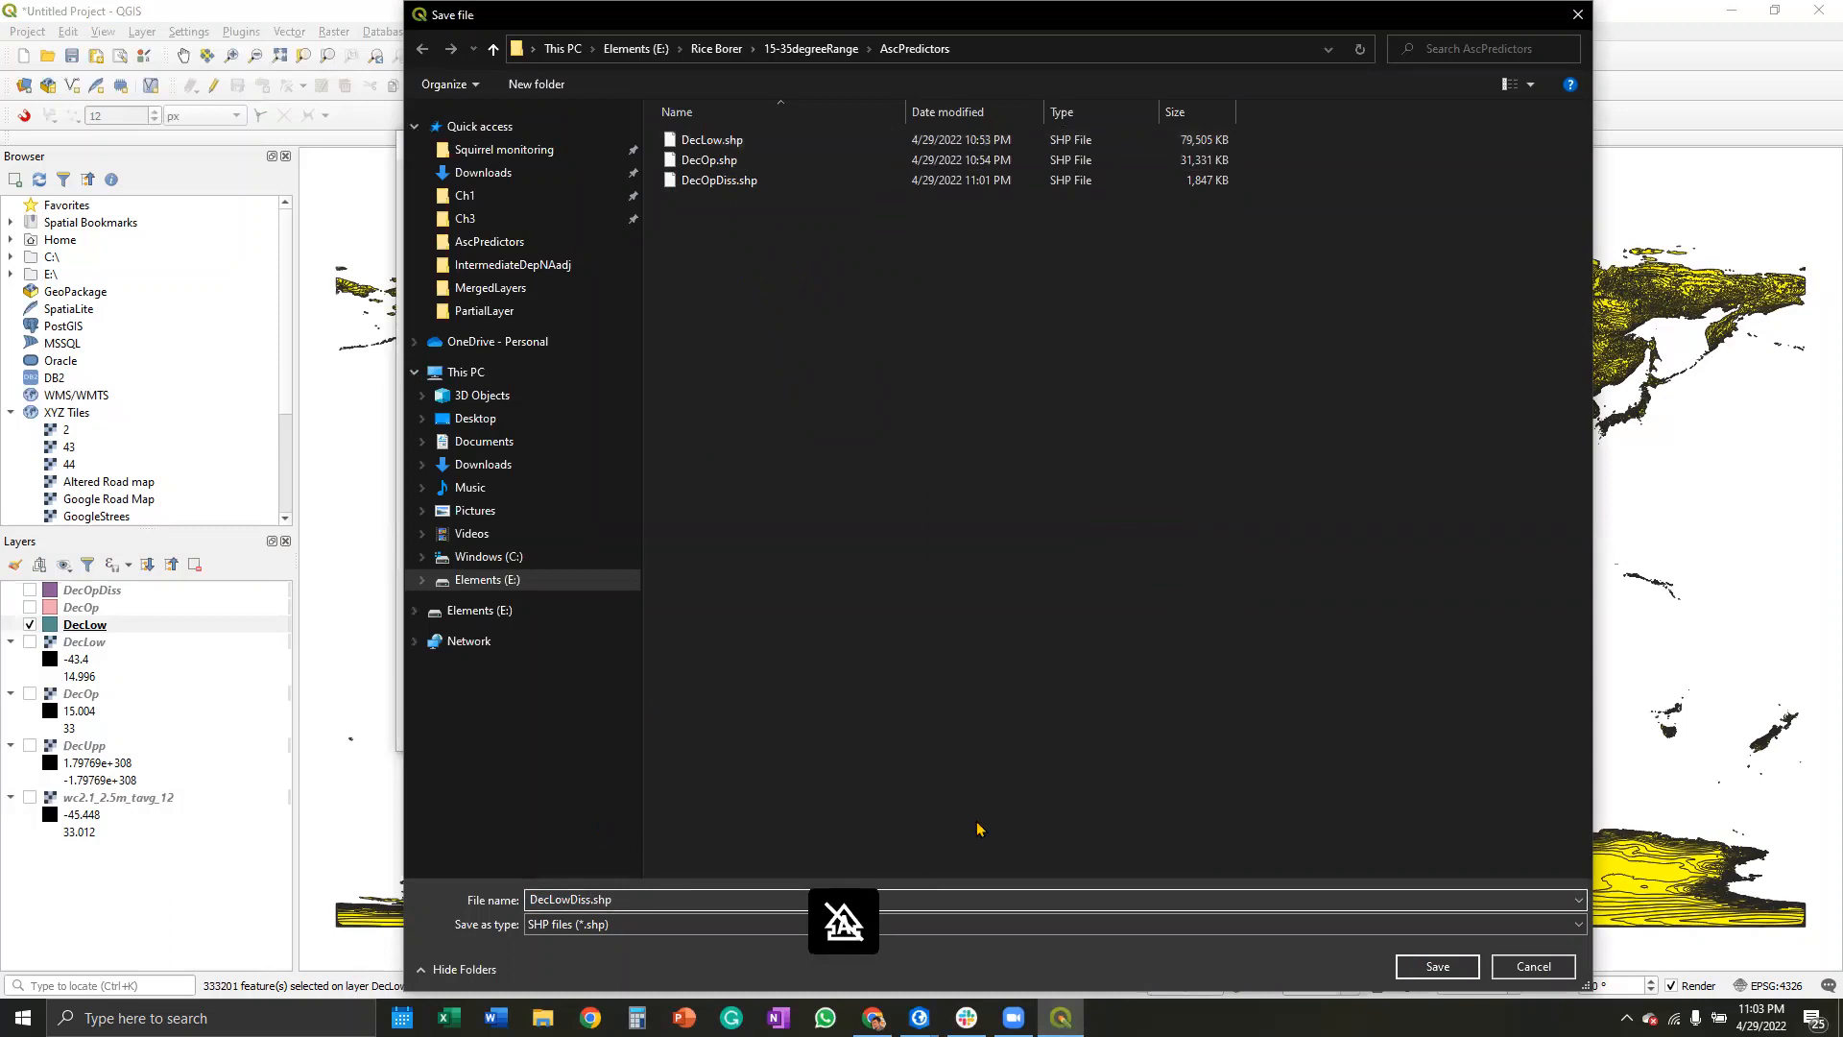
left_click(1455, 965)
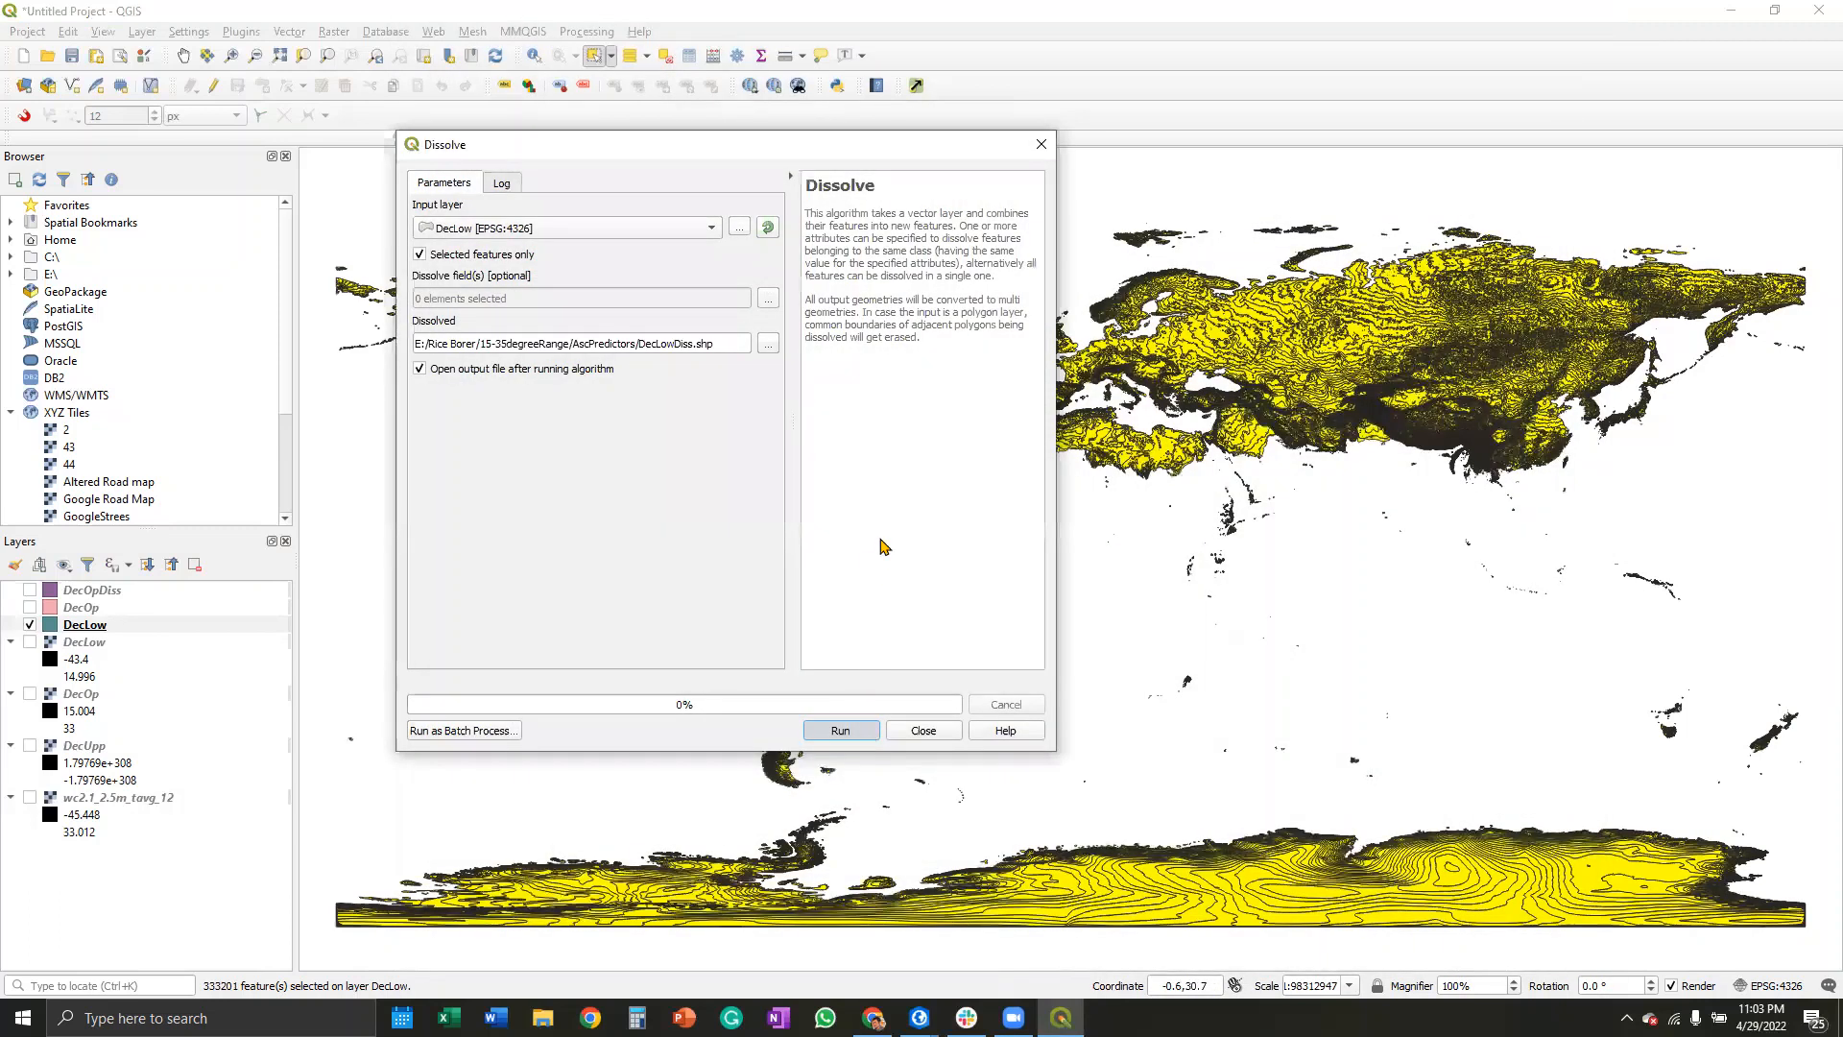
key("Return")
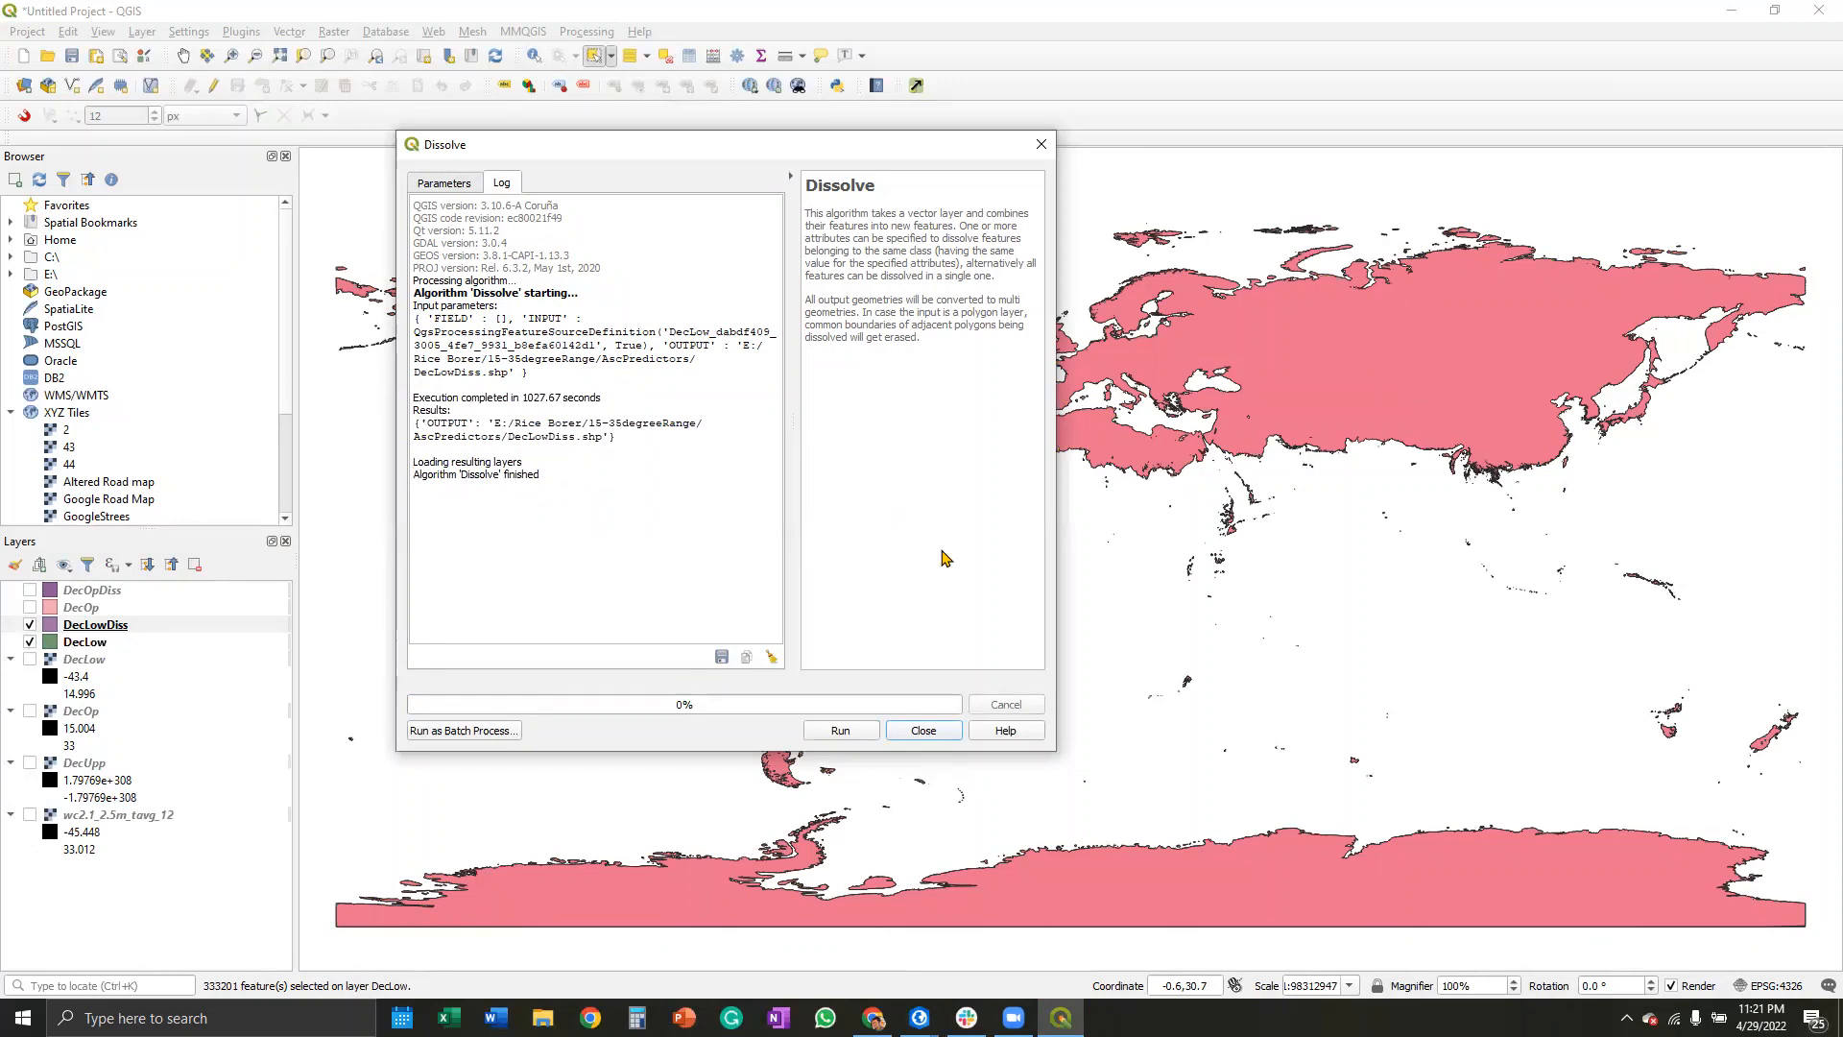
left_click(924, 731)
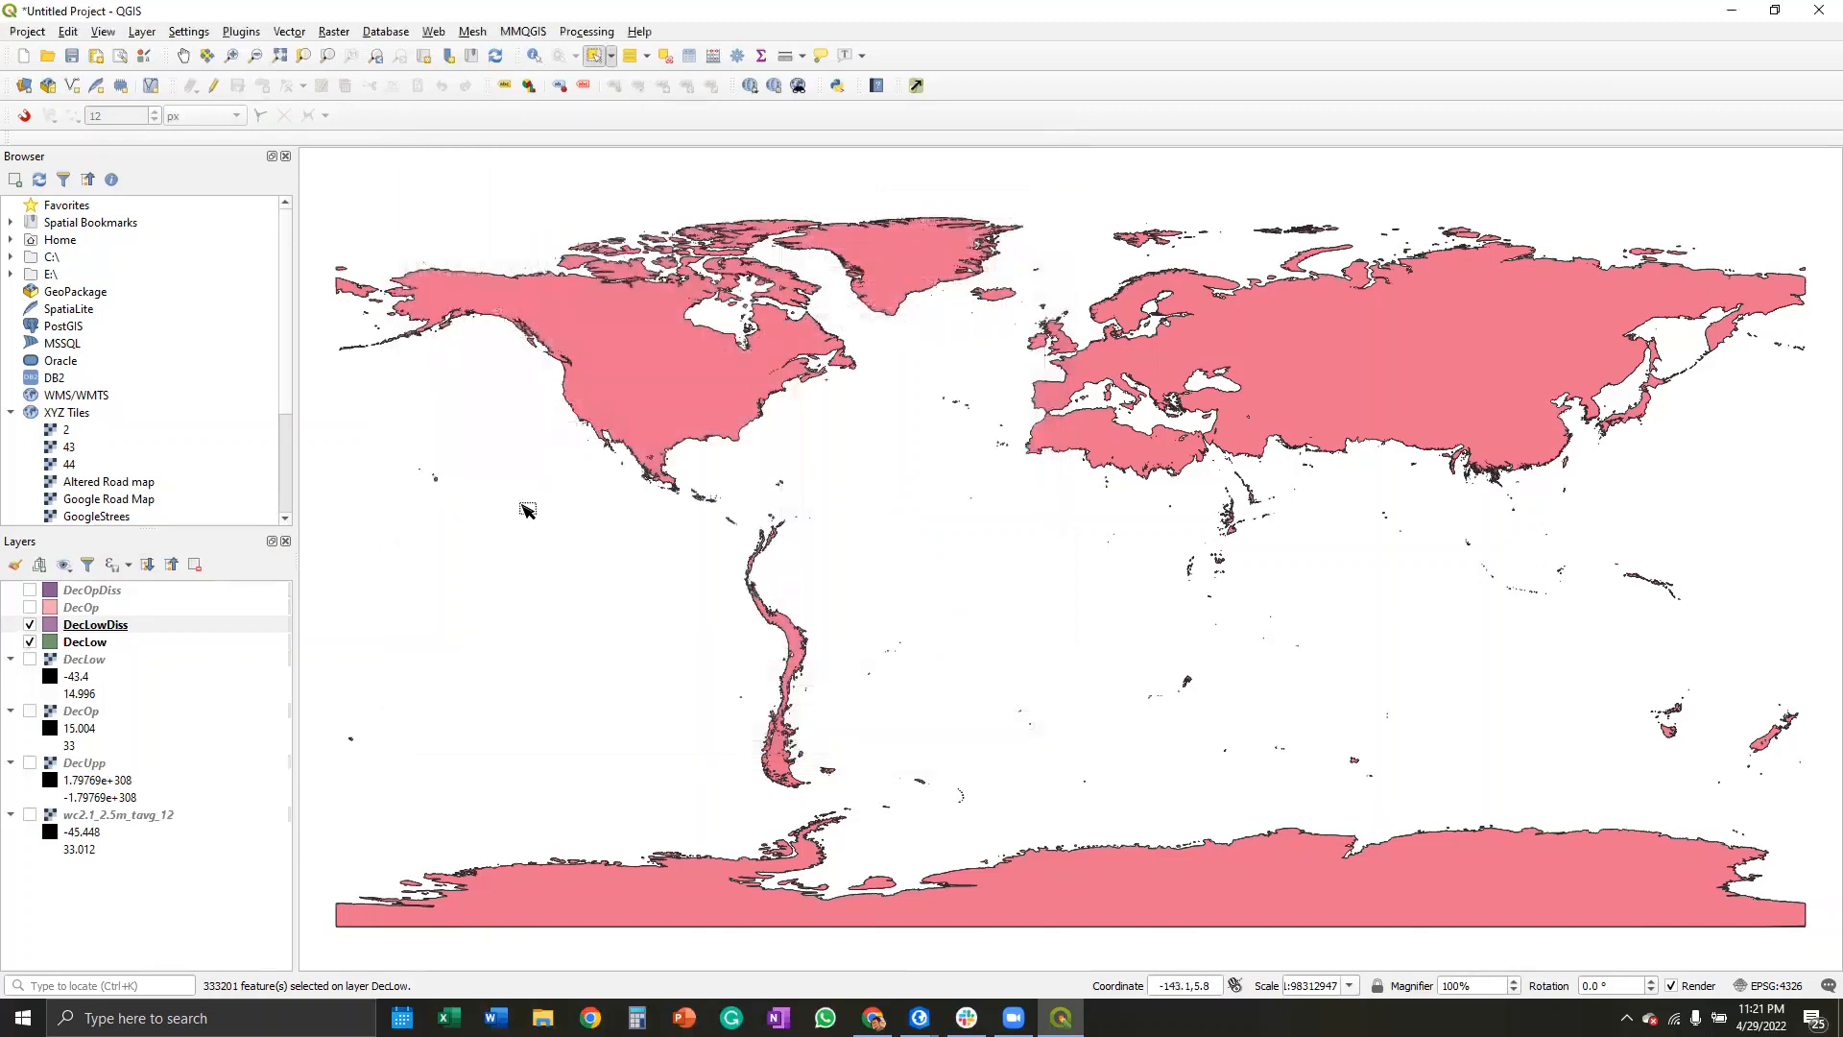
Step: Compare the DecLow polygons with the dissolved layer, leaving only DecLowDiss and DecOpDiss displayed
left_click(30, 625)
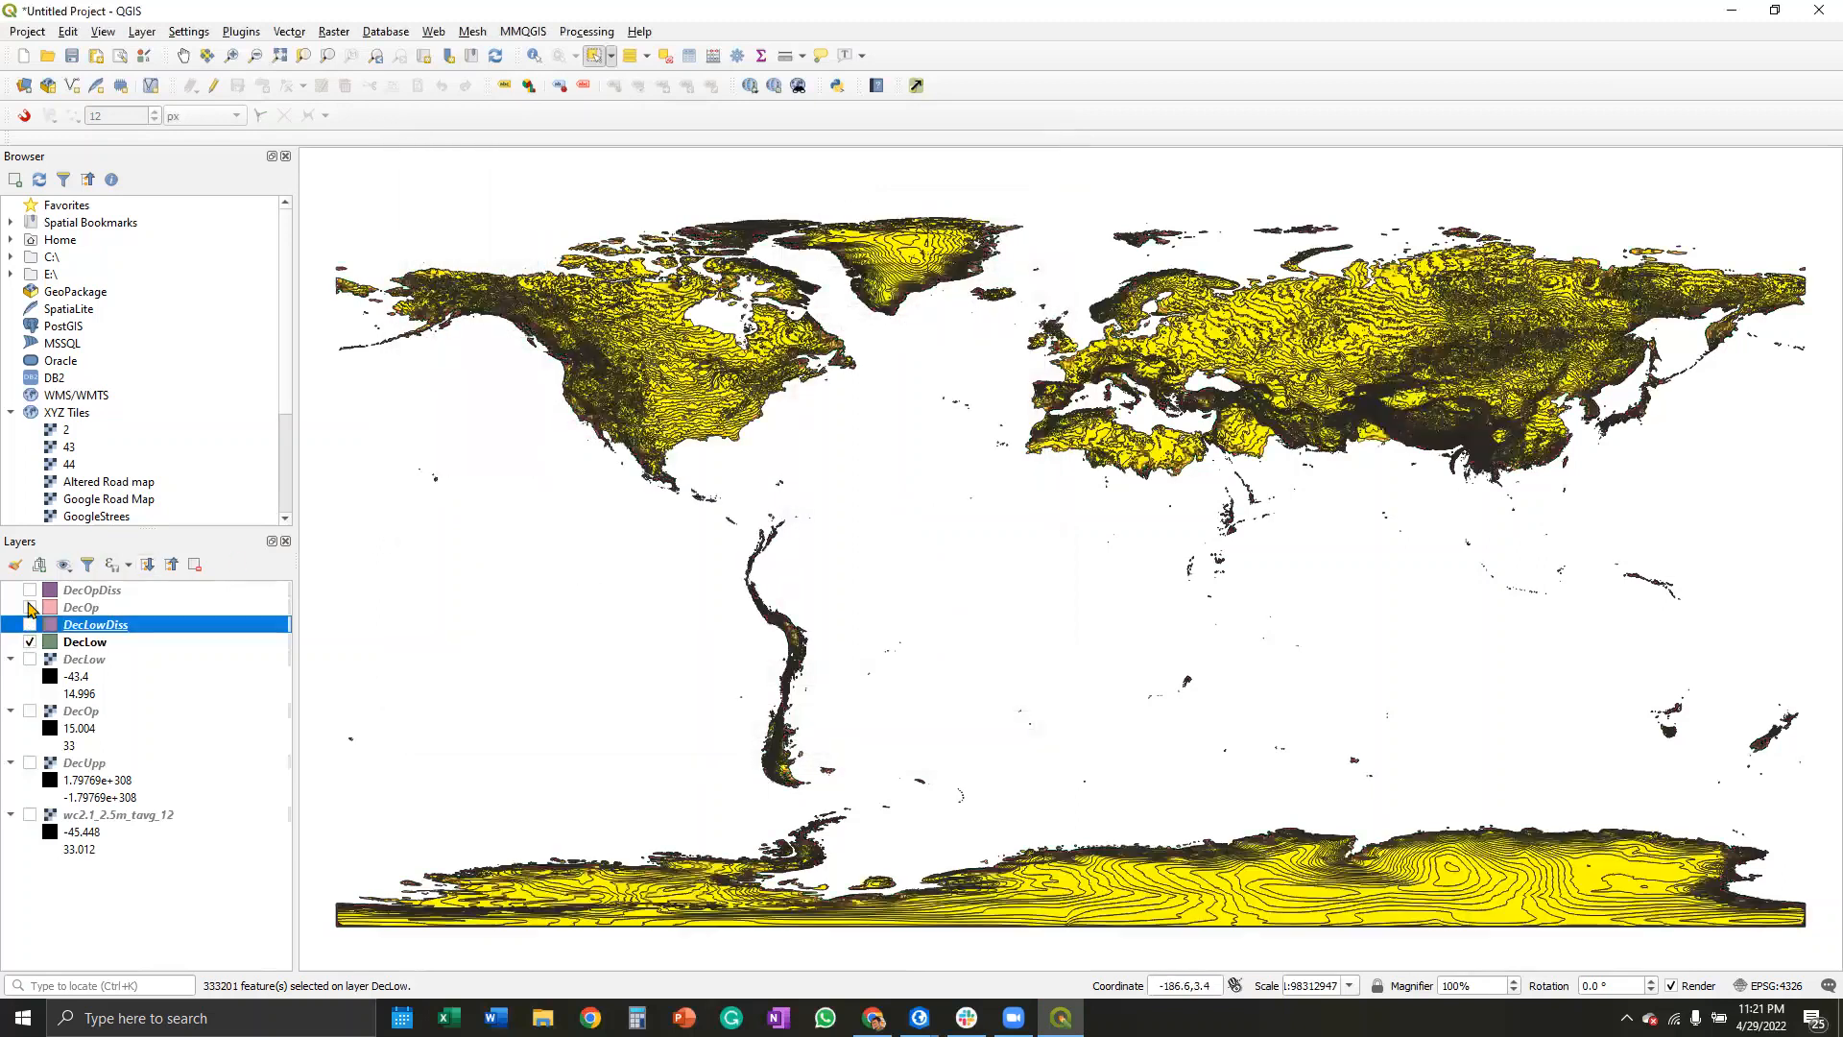
left_click(29, 642)
left_click(30, 625)
left_click(29, 589)
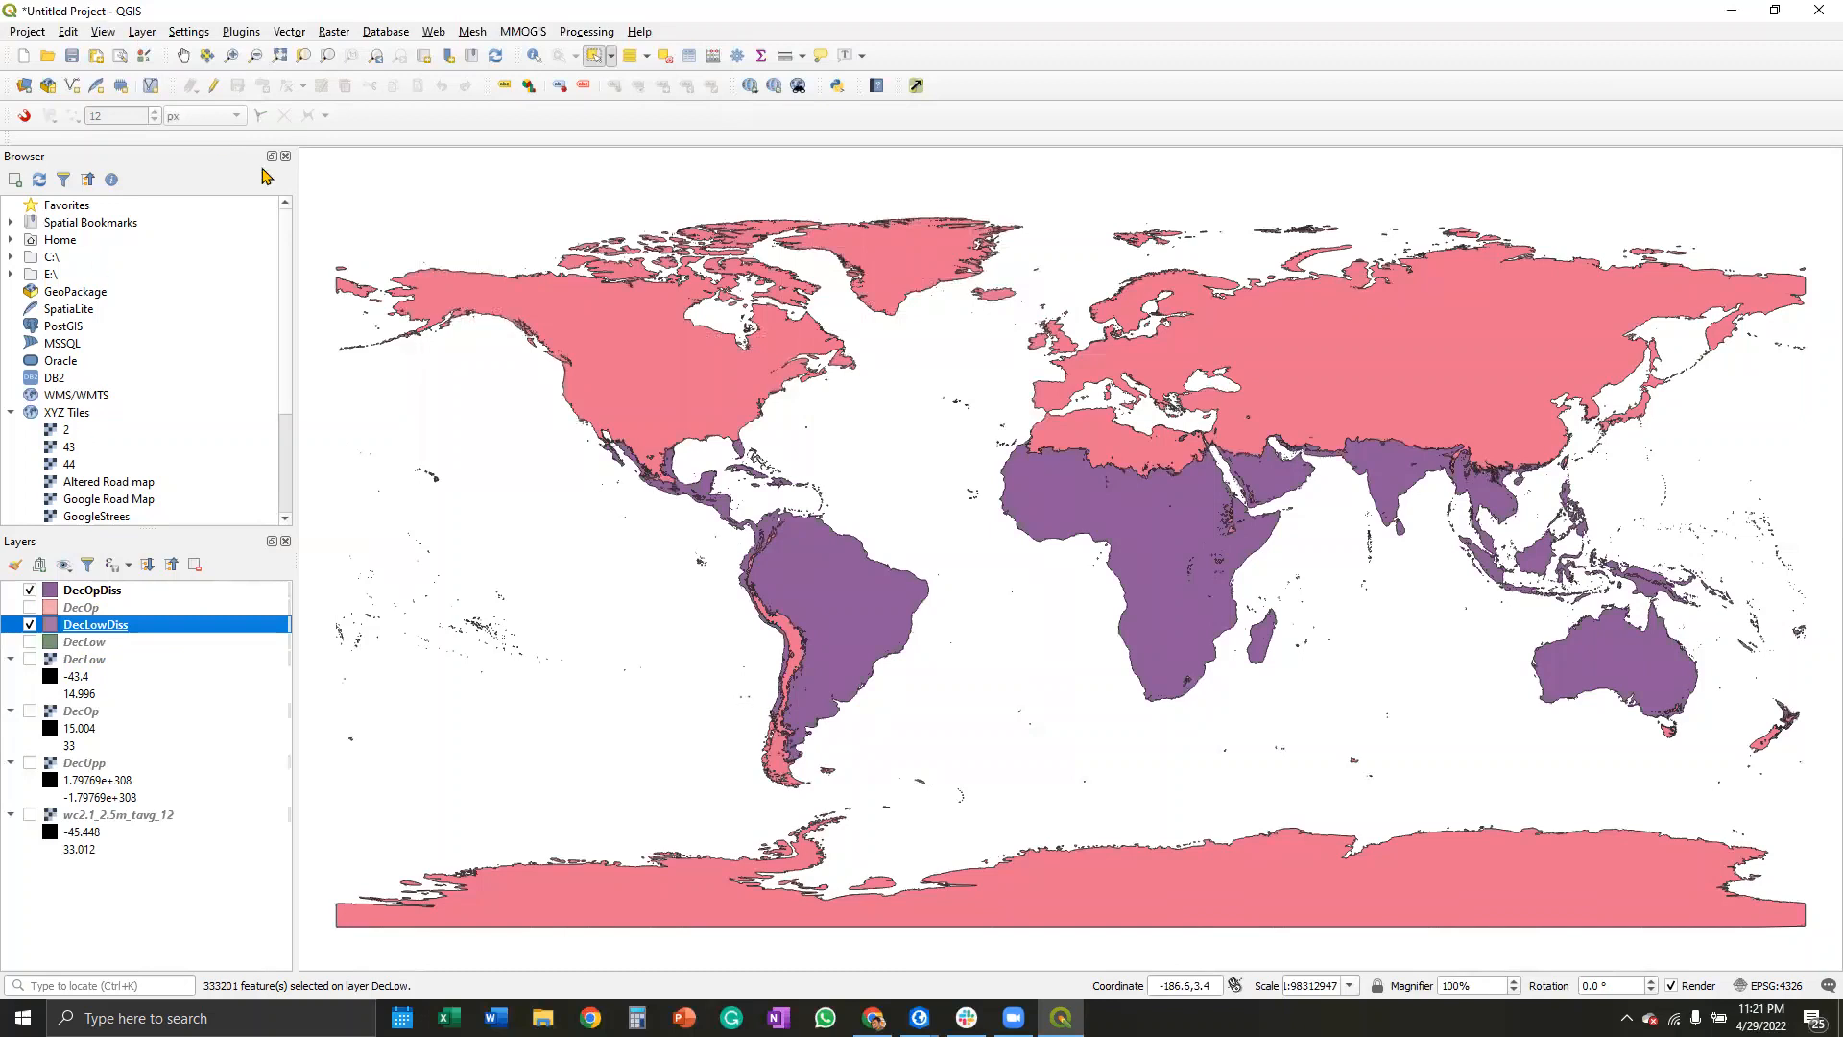
left_click(331, 32)
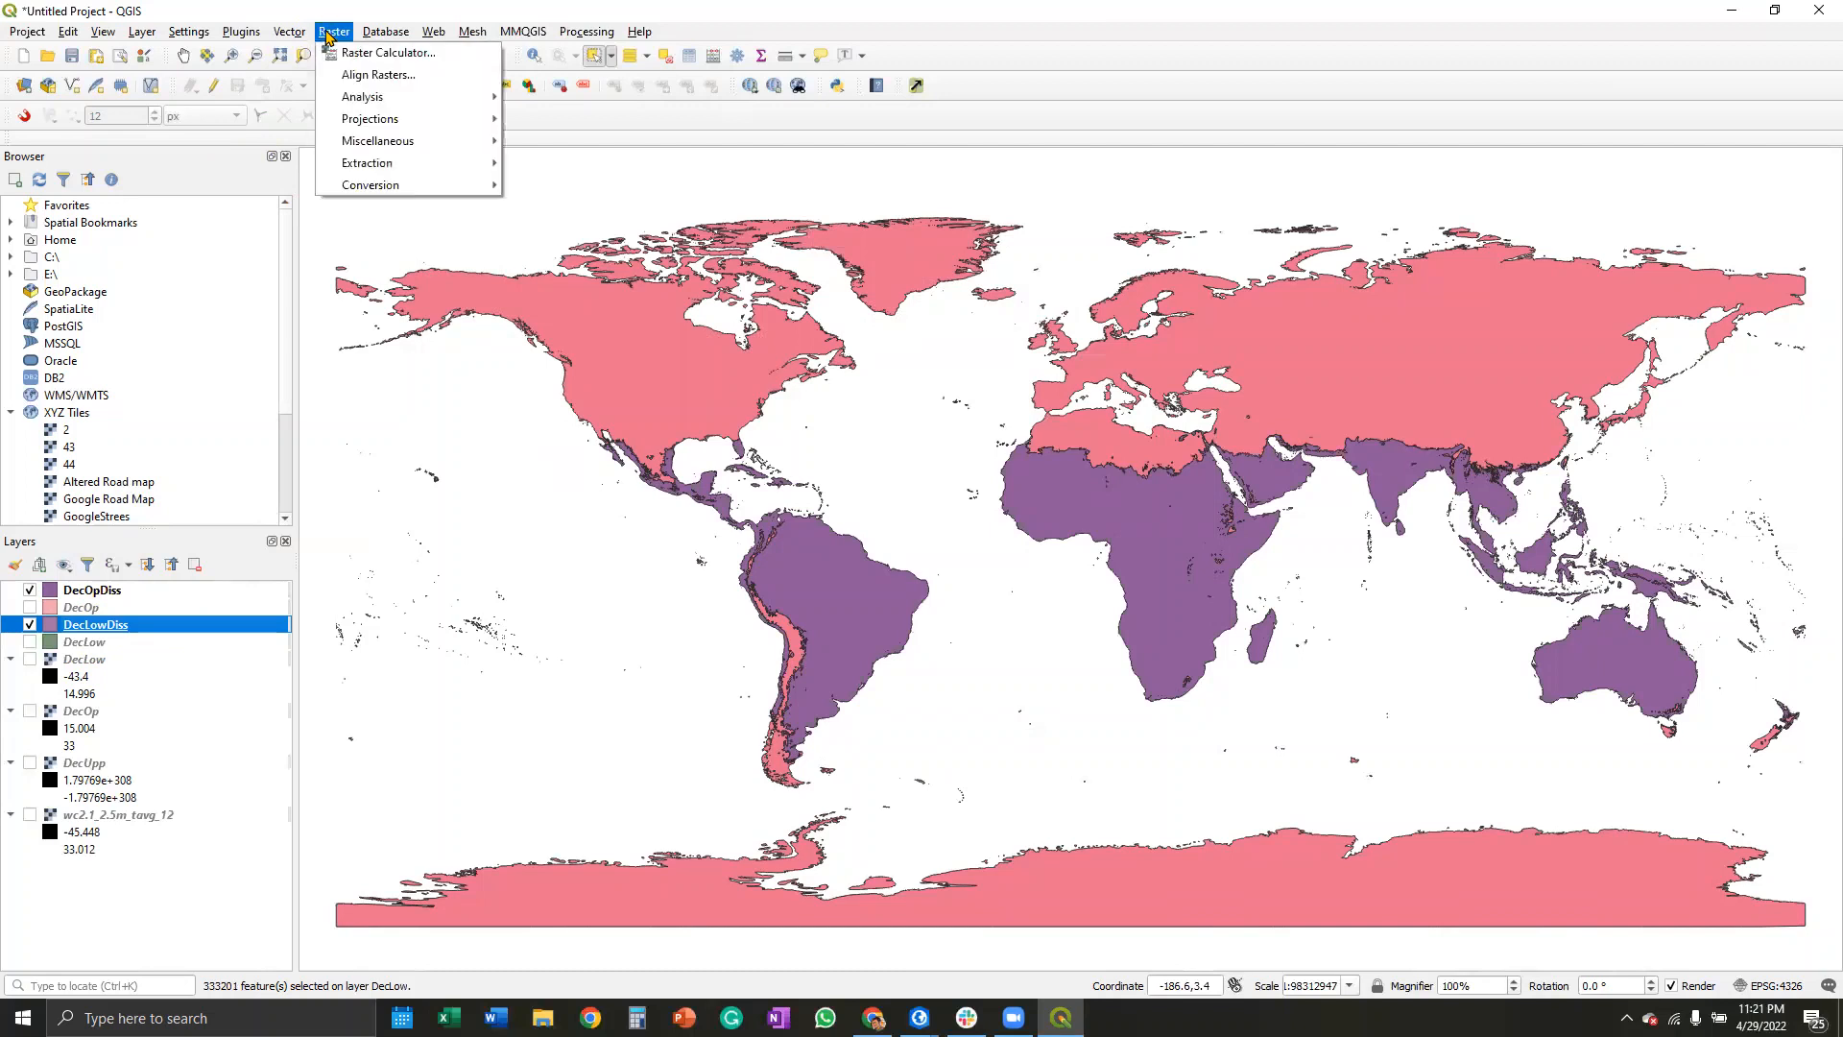
mouse_move(376, 191)
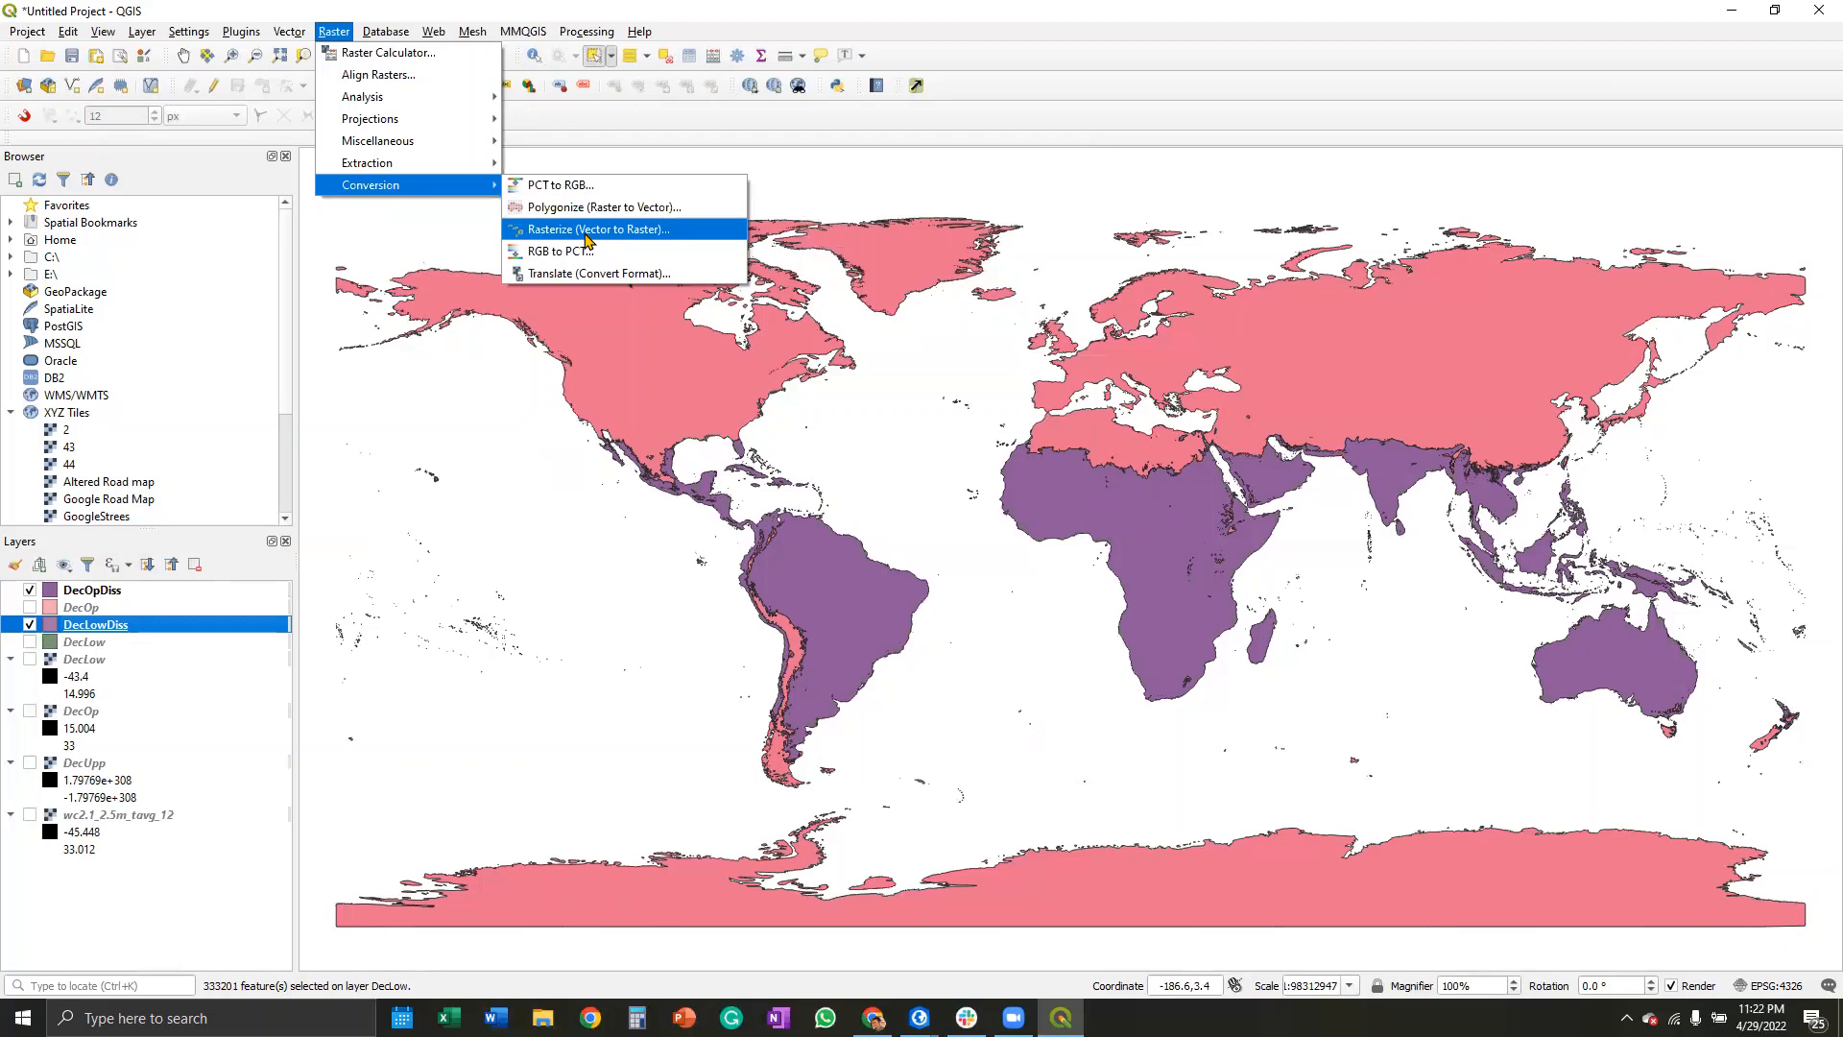
left_click(590, 125)
Step: Switch to the MyProject29 map in ArcGIS Pro, add DecLowDiss.shp and DecOpDiss.shp from the AscPredictors folder, and hide both basemap layers
mouse_move(919, 1019)
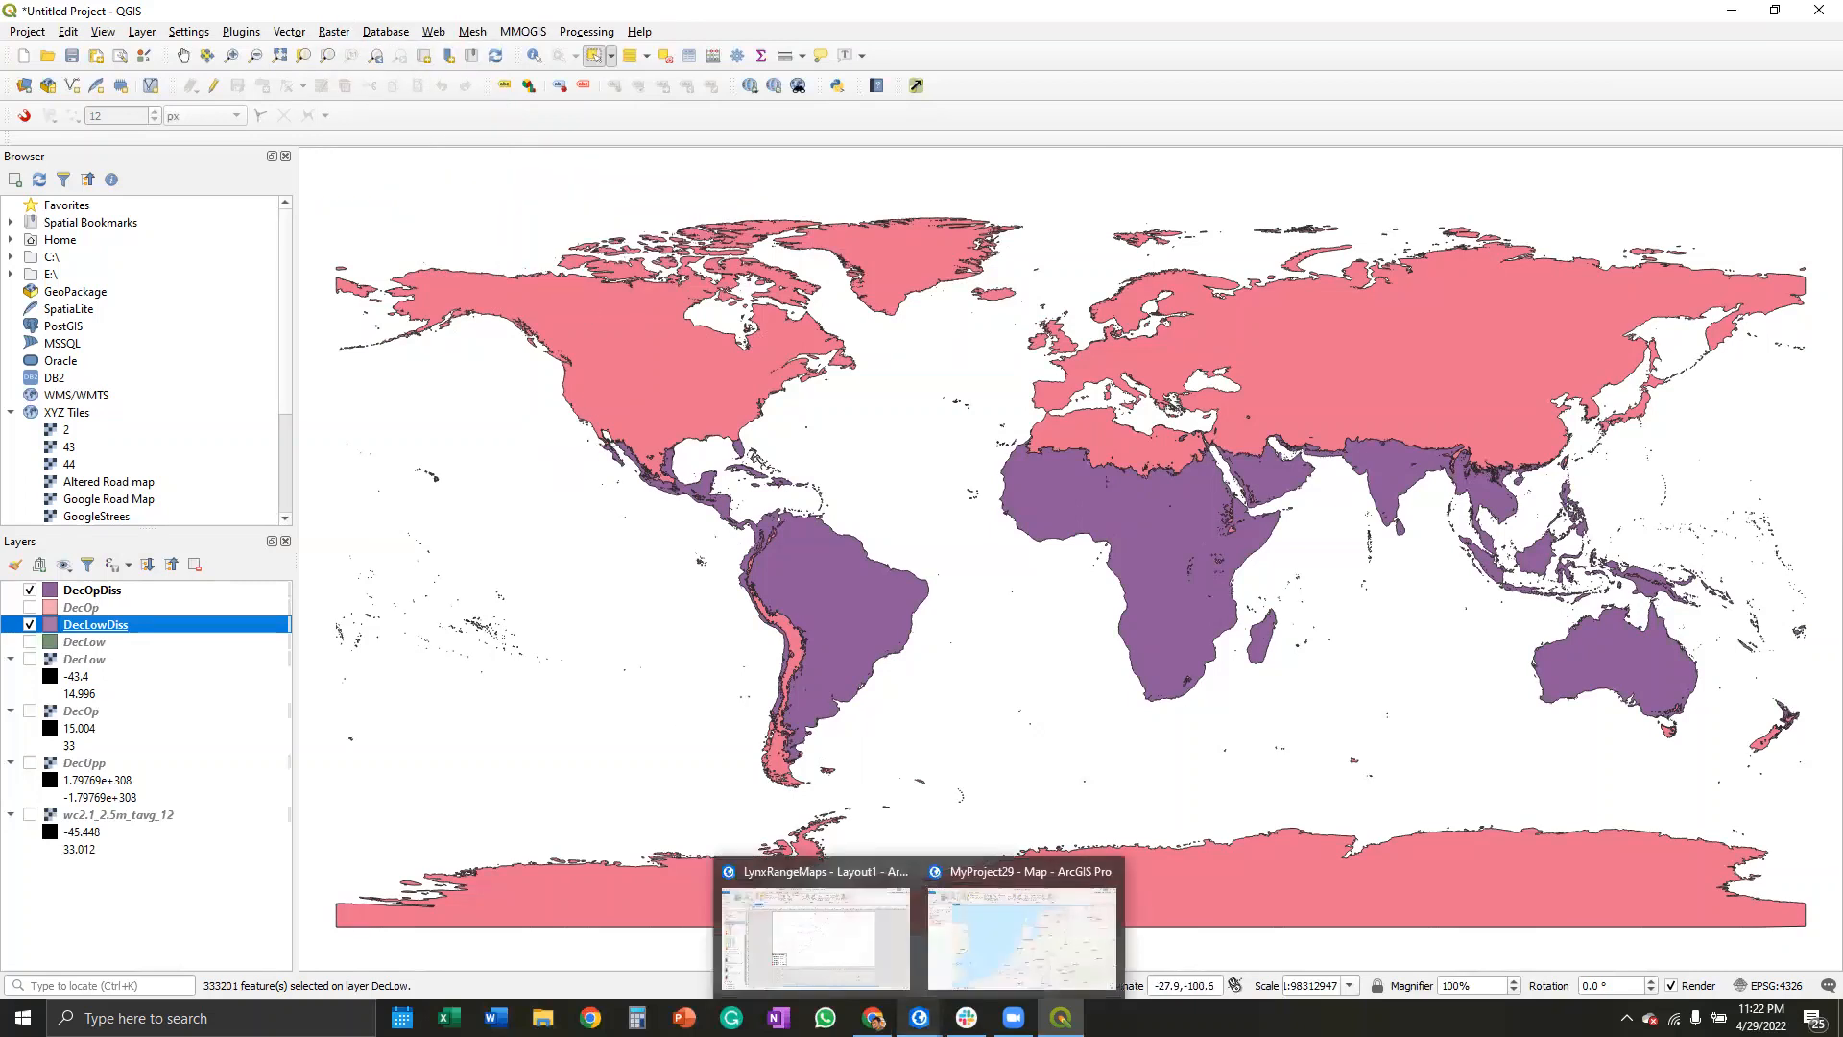
left_click(963, 949)
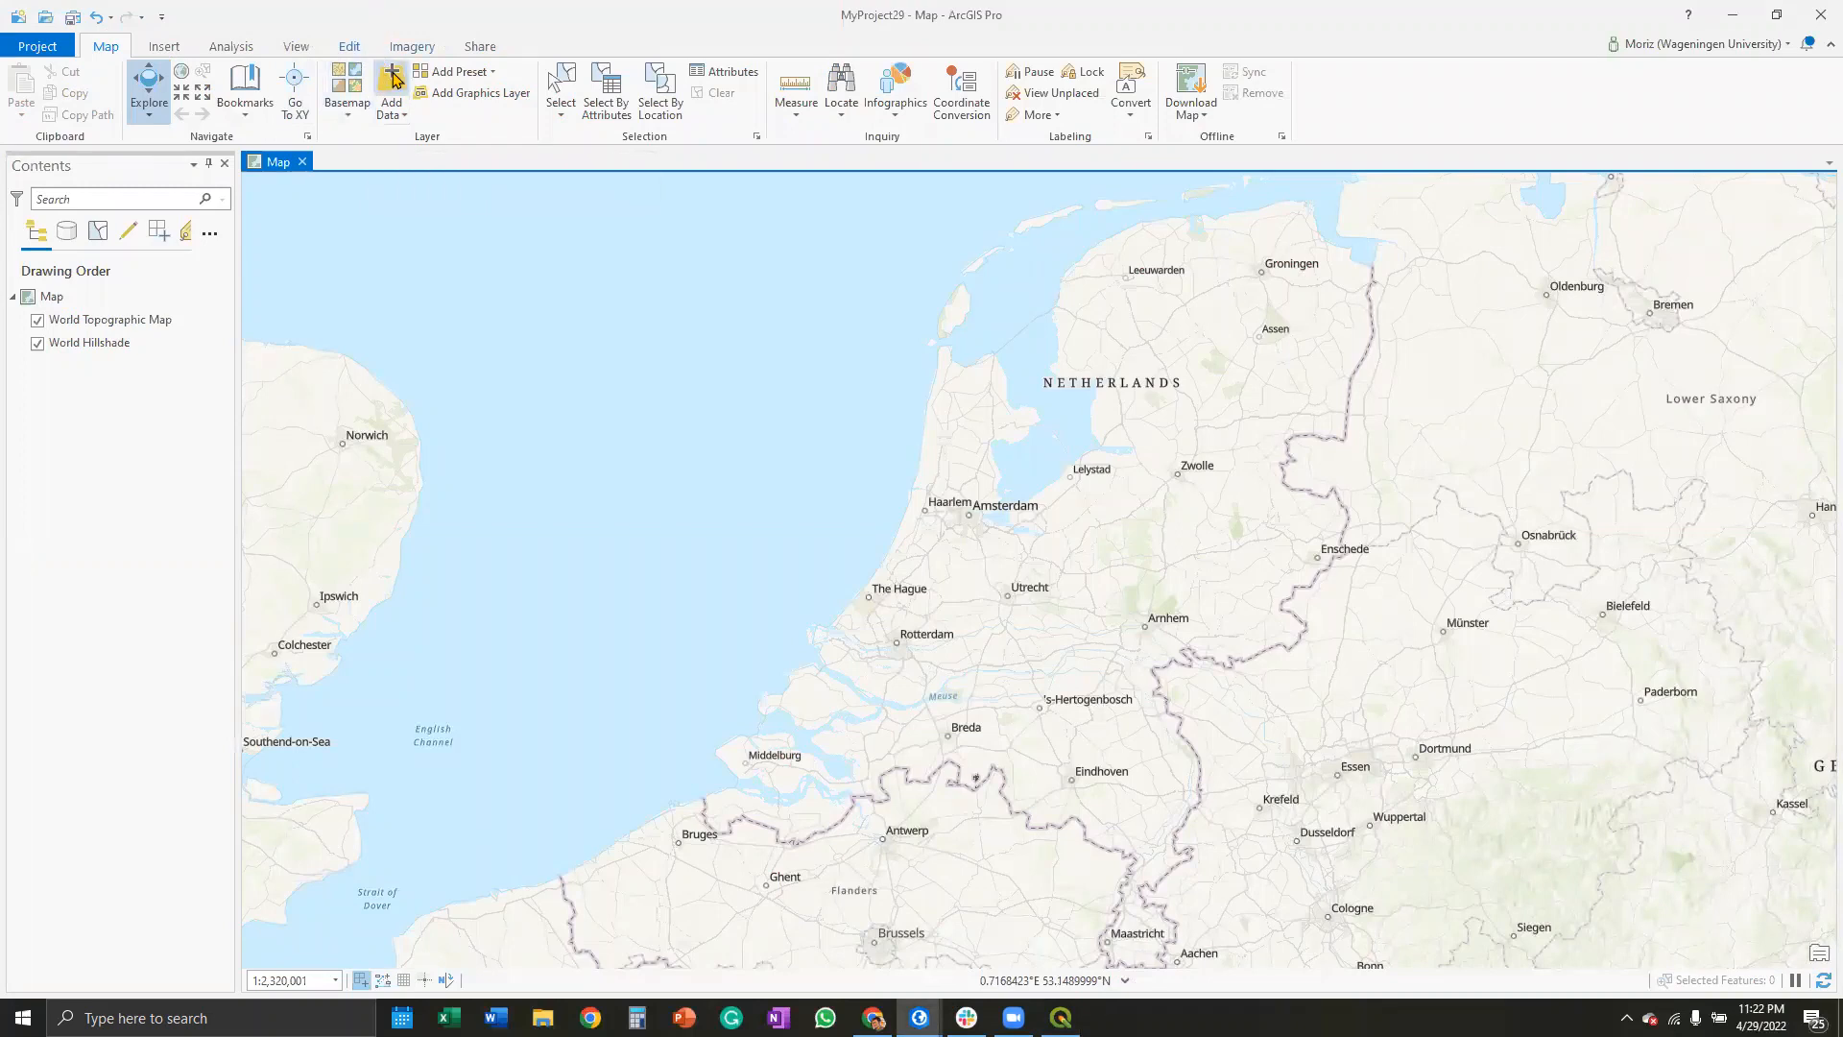
left_click(399, 75)
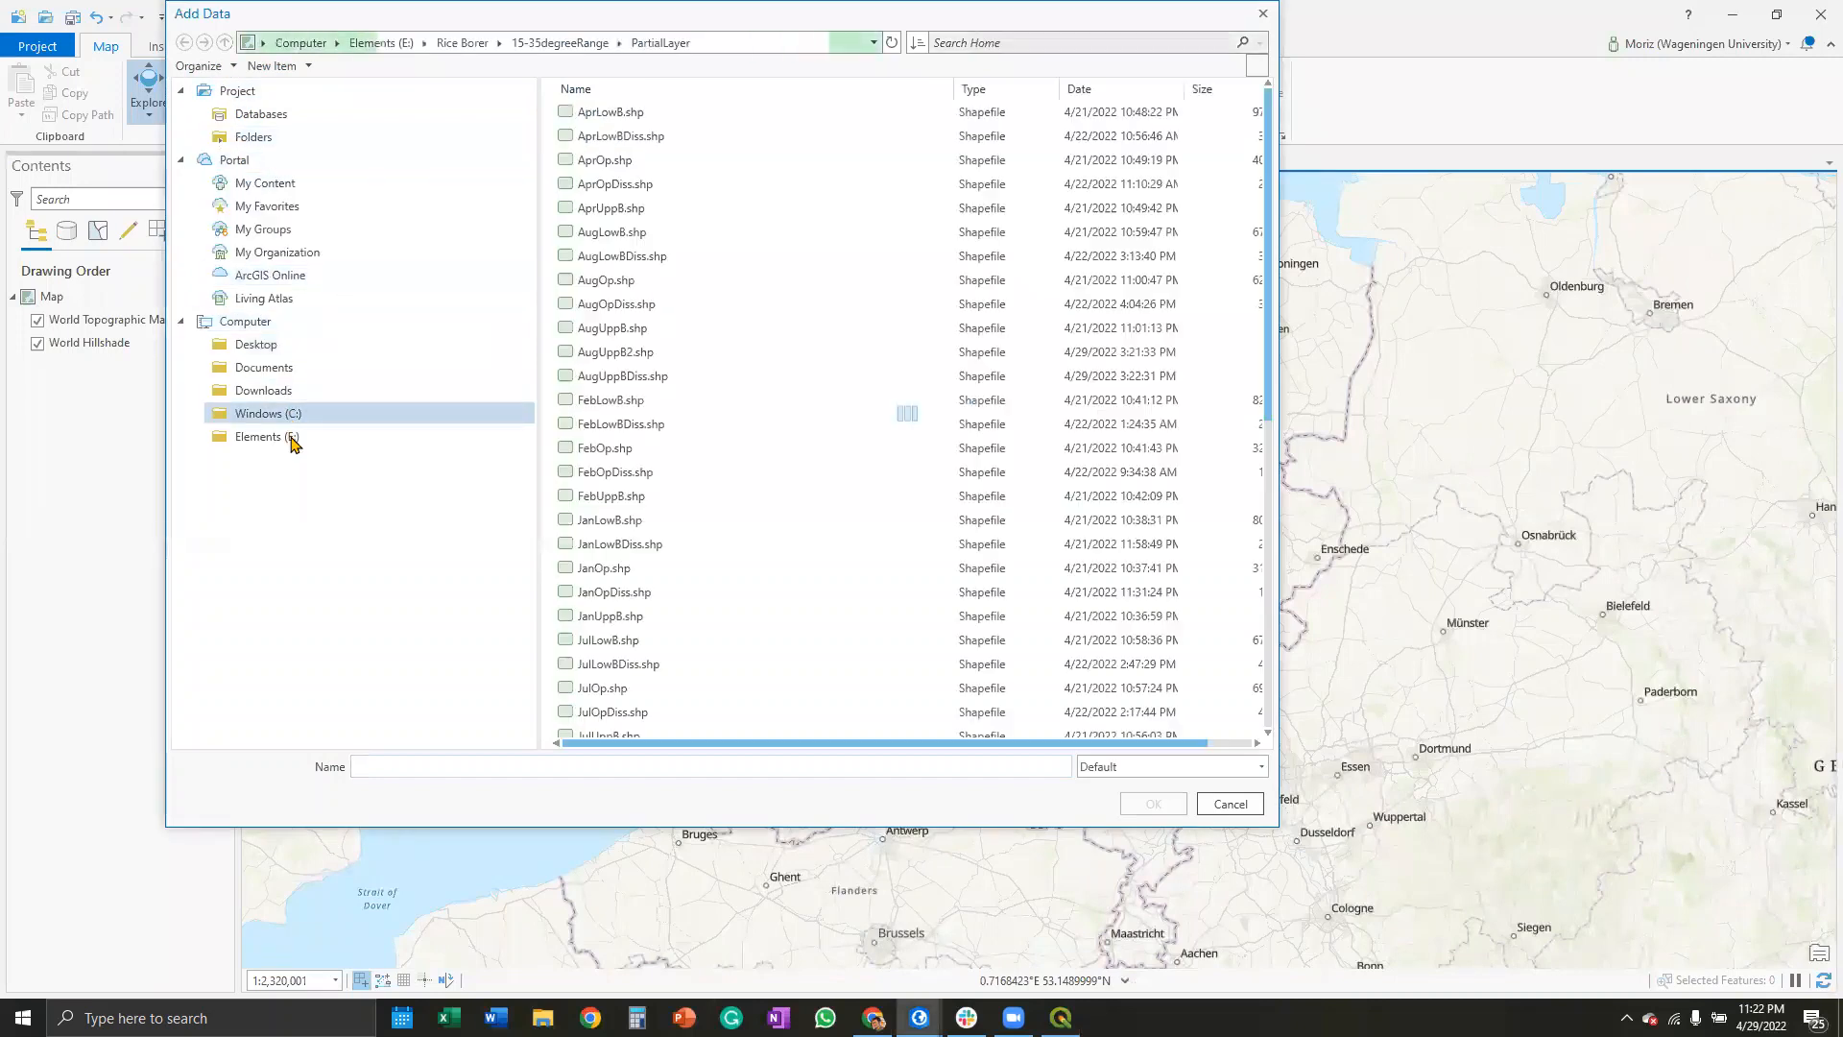
left_click(268, 437)
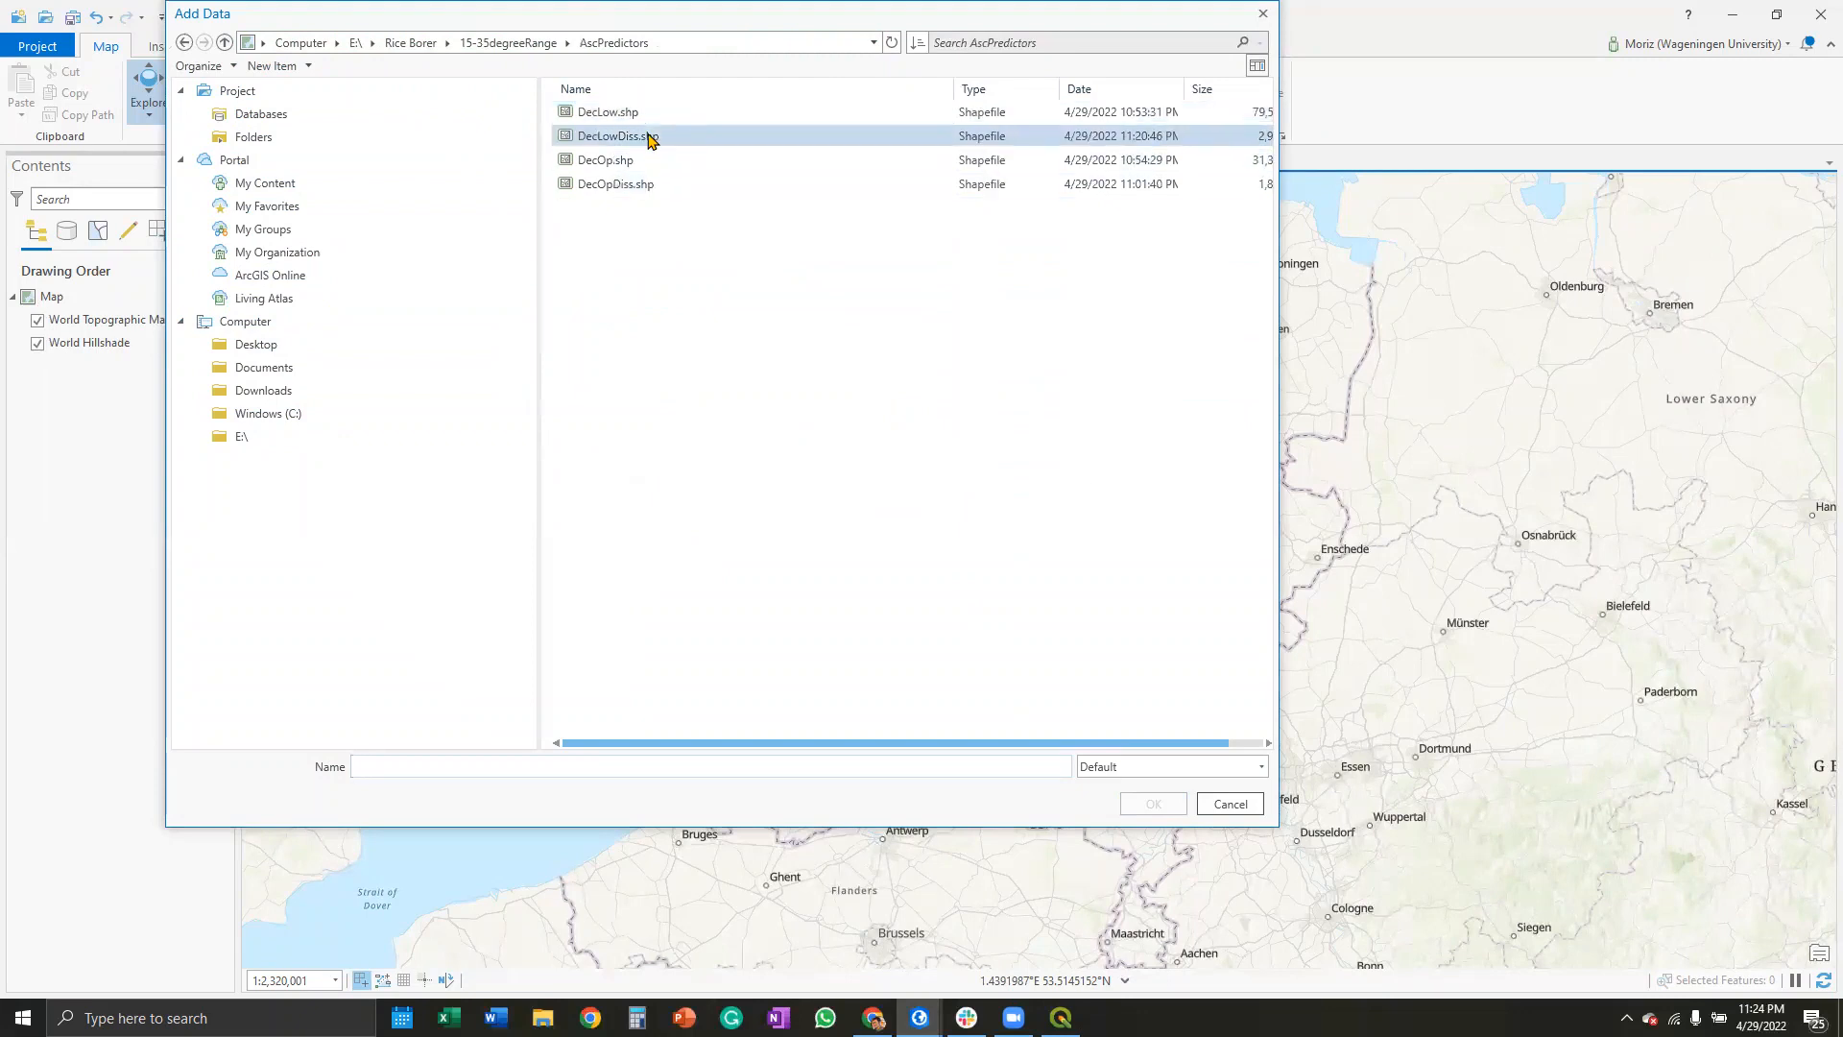
left_click(649, 137)
left_click(676, 185, "ctrl")
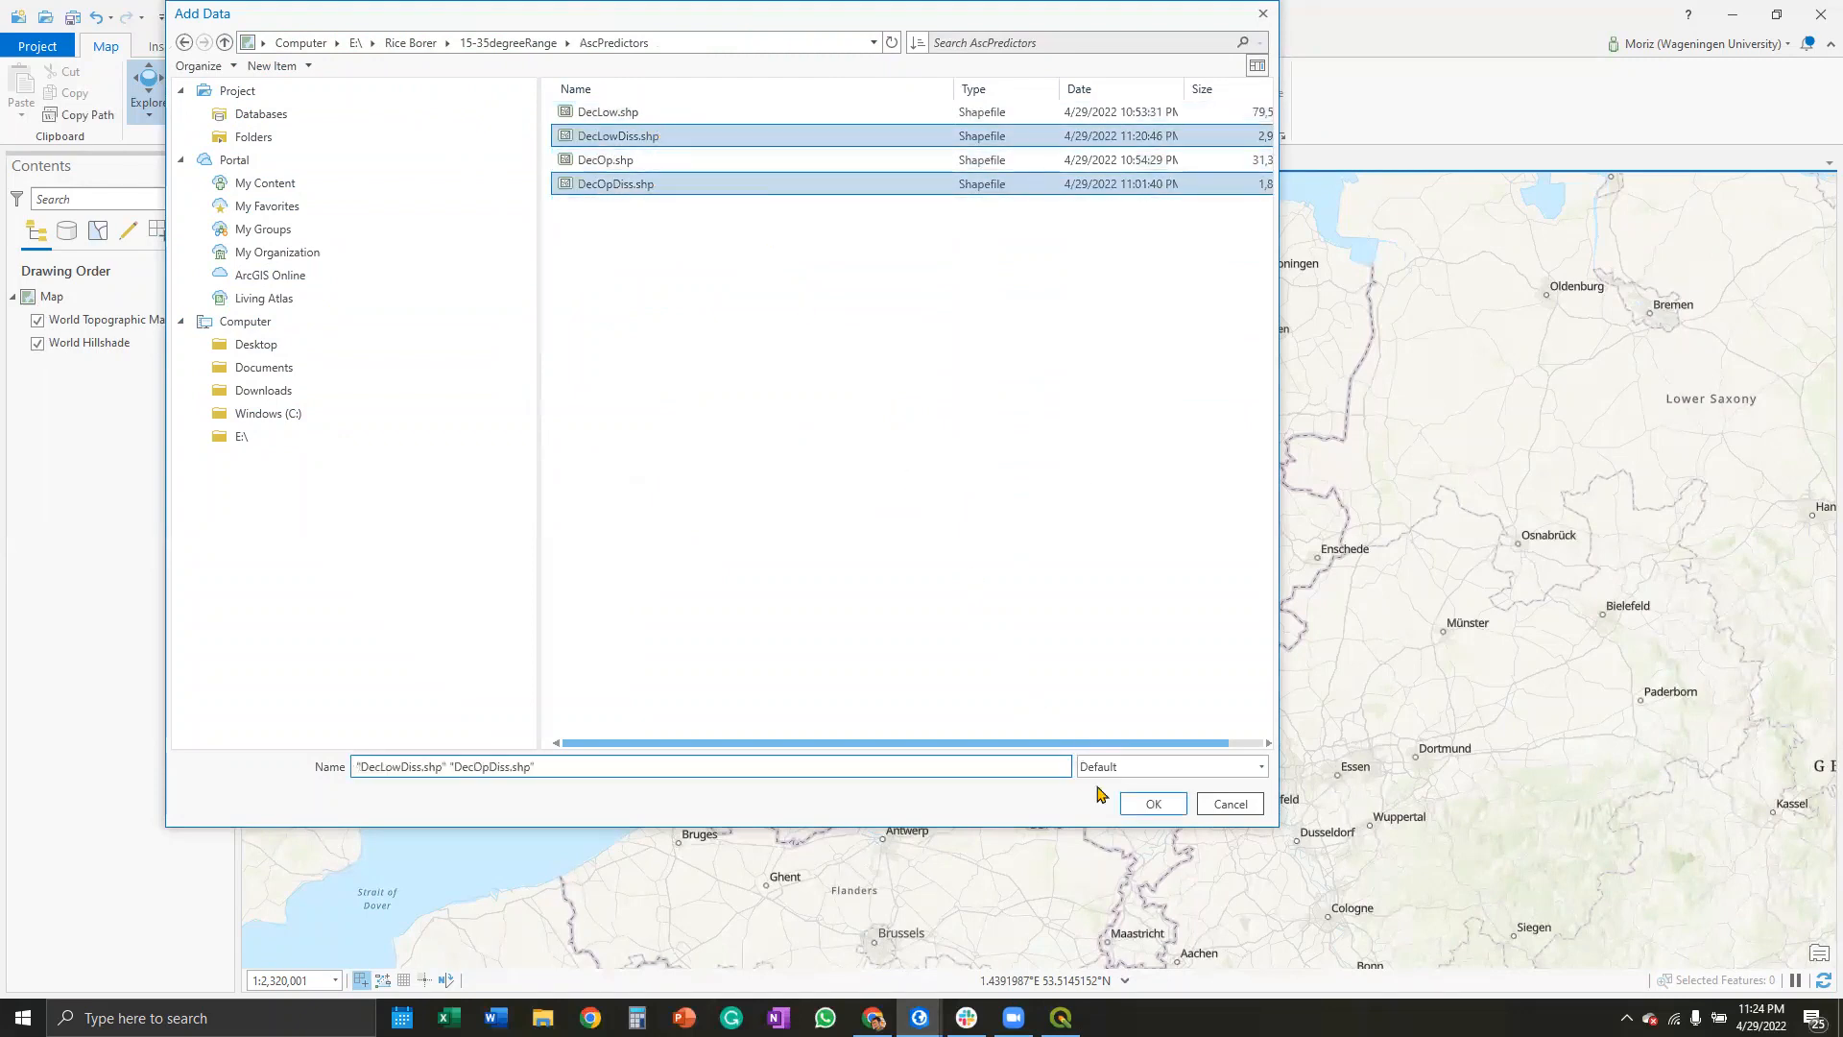
left_click(1157, 804)
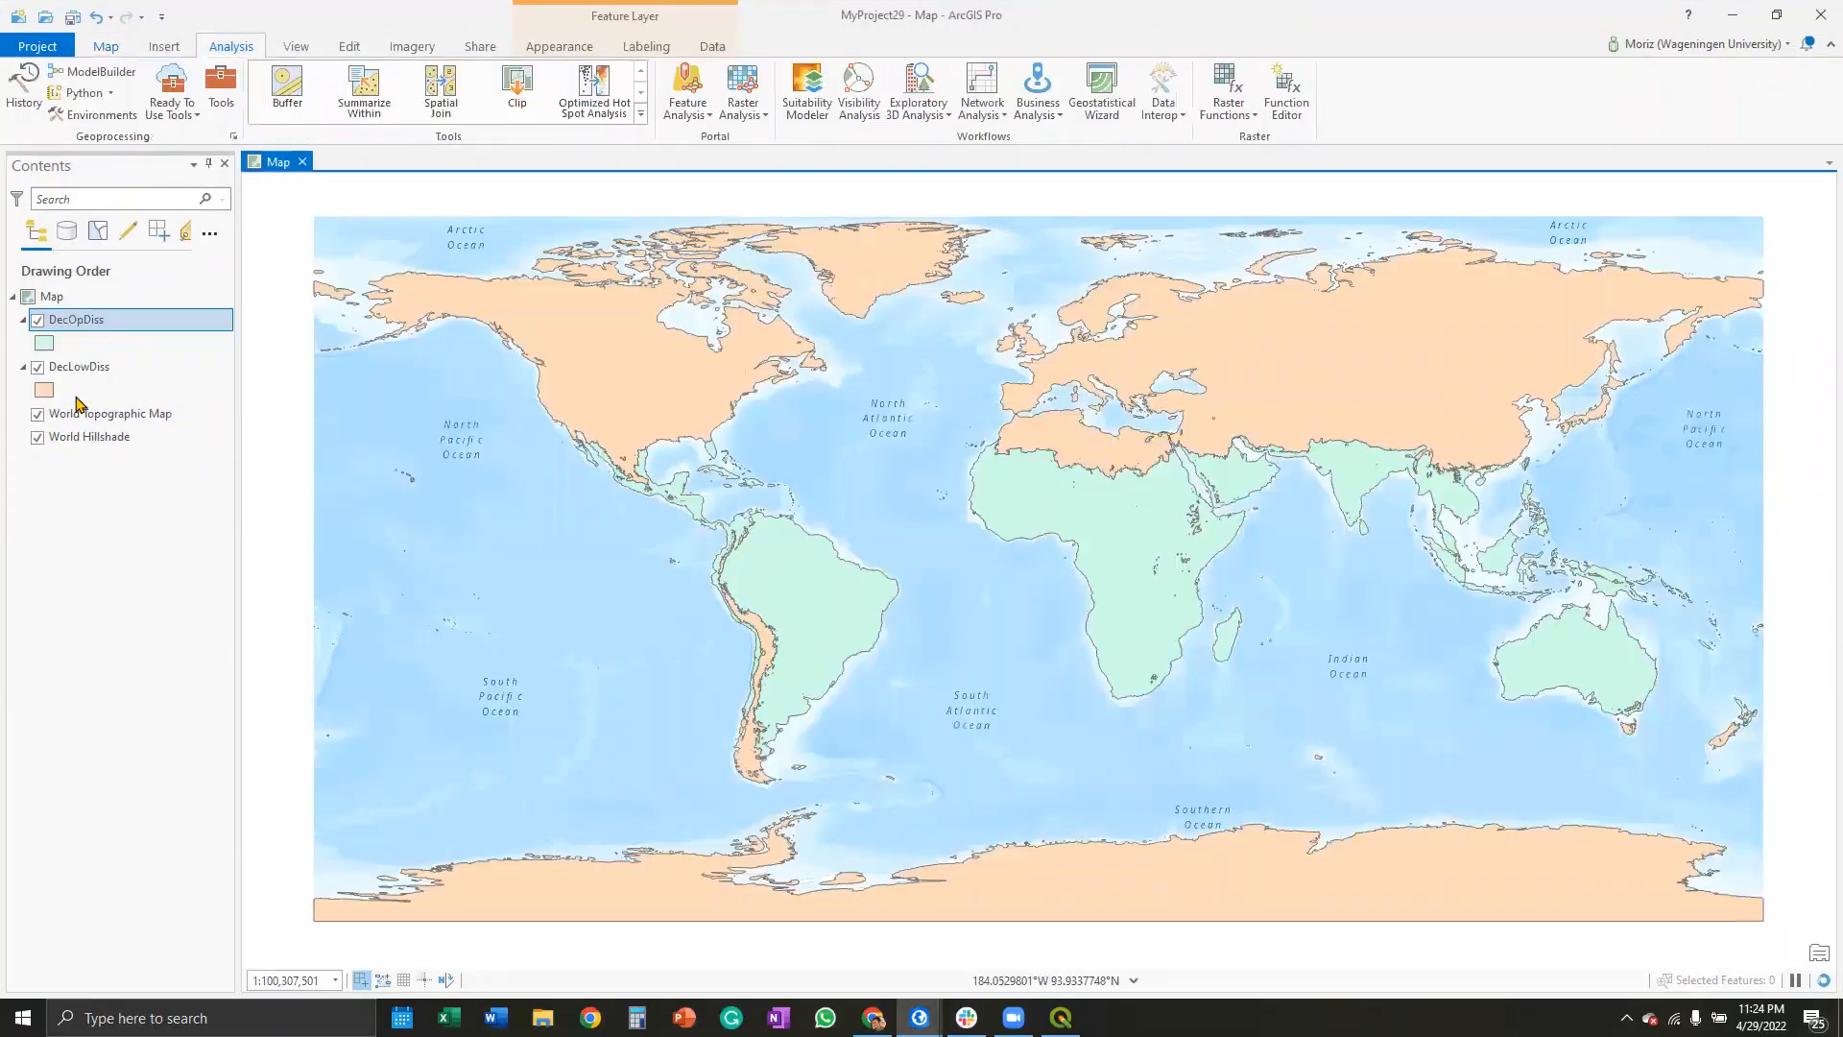
left_click(37, 414)
left_click(39, 439)
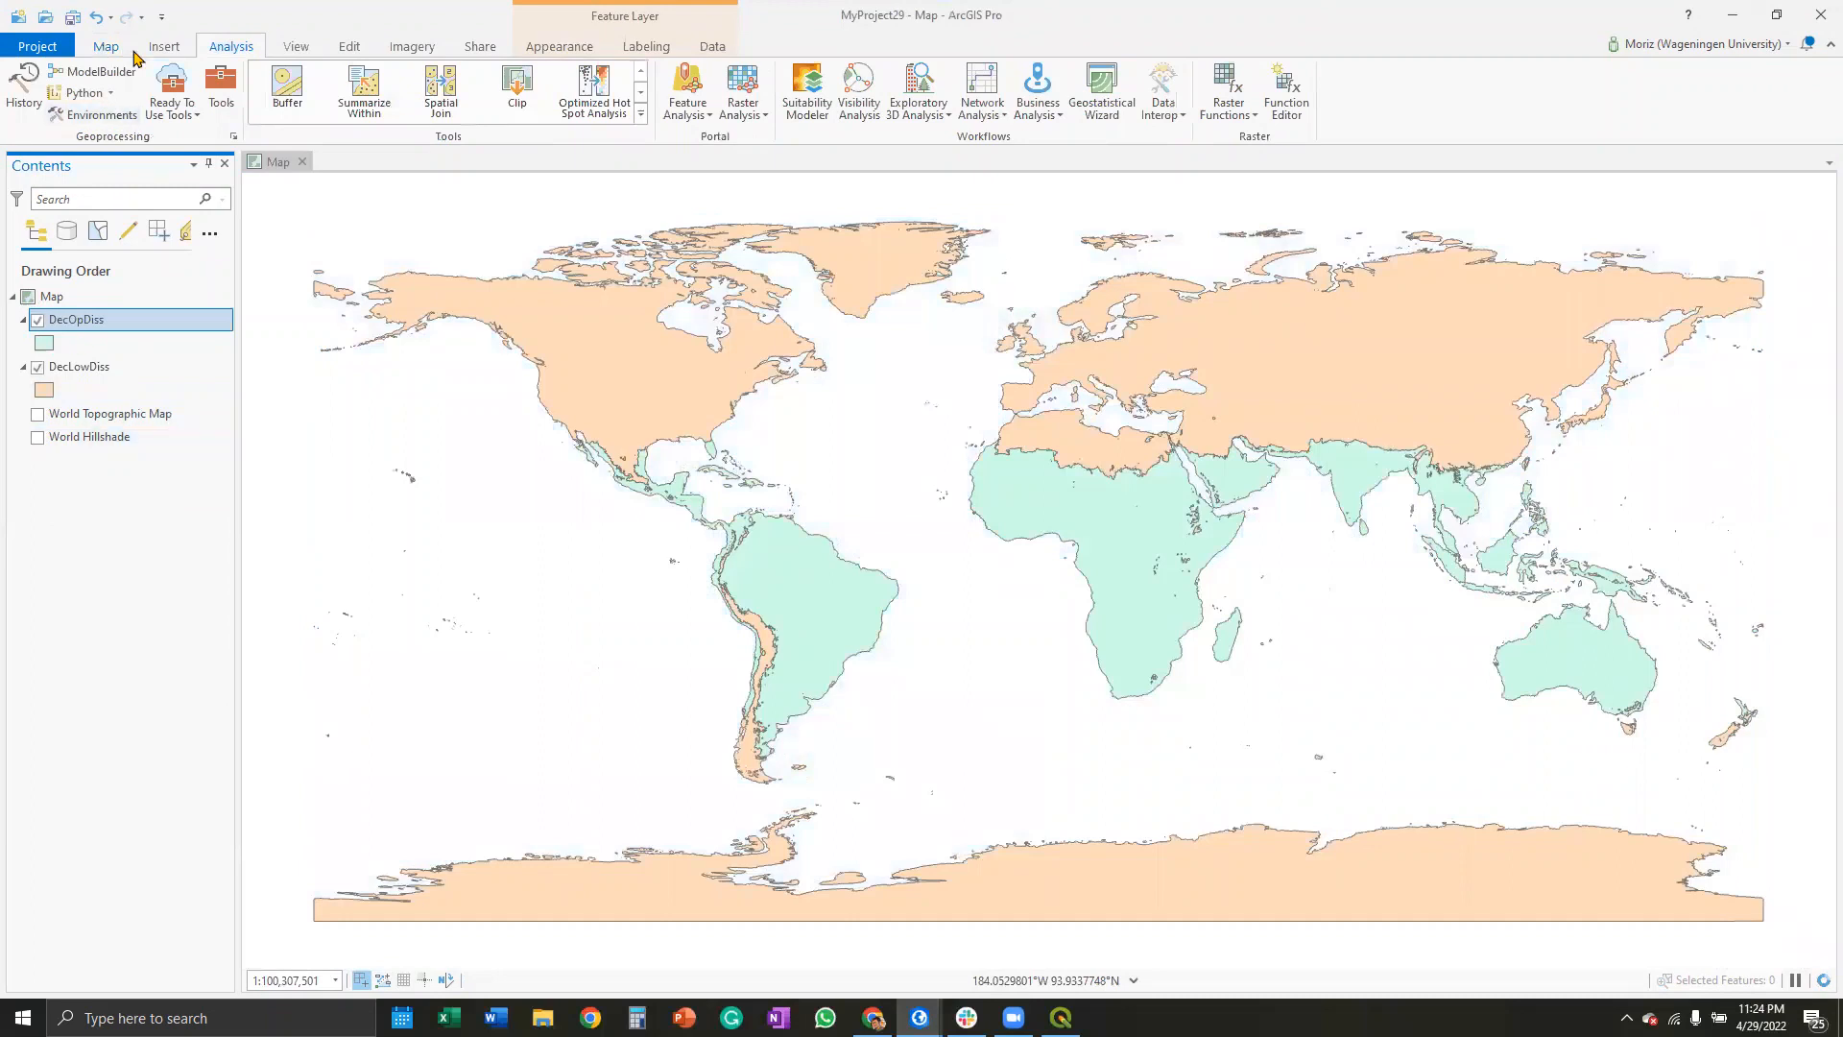
Step: Find the Feature to Raster geoprocessing tool and choose DecOpDiss as its input features
left_click(221, 91)
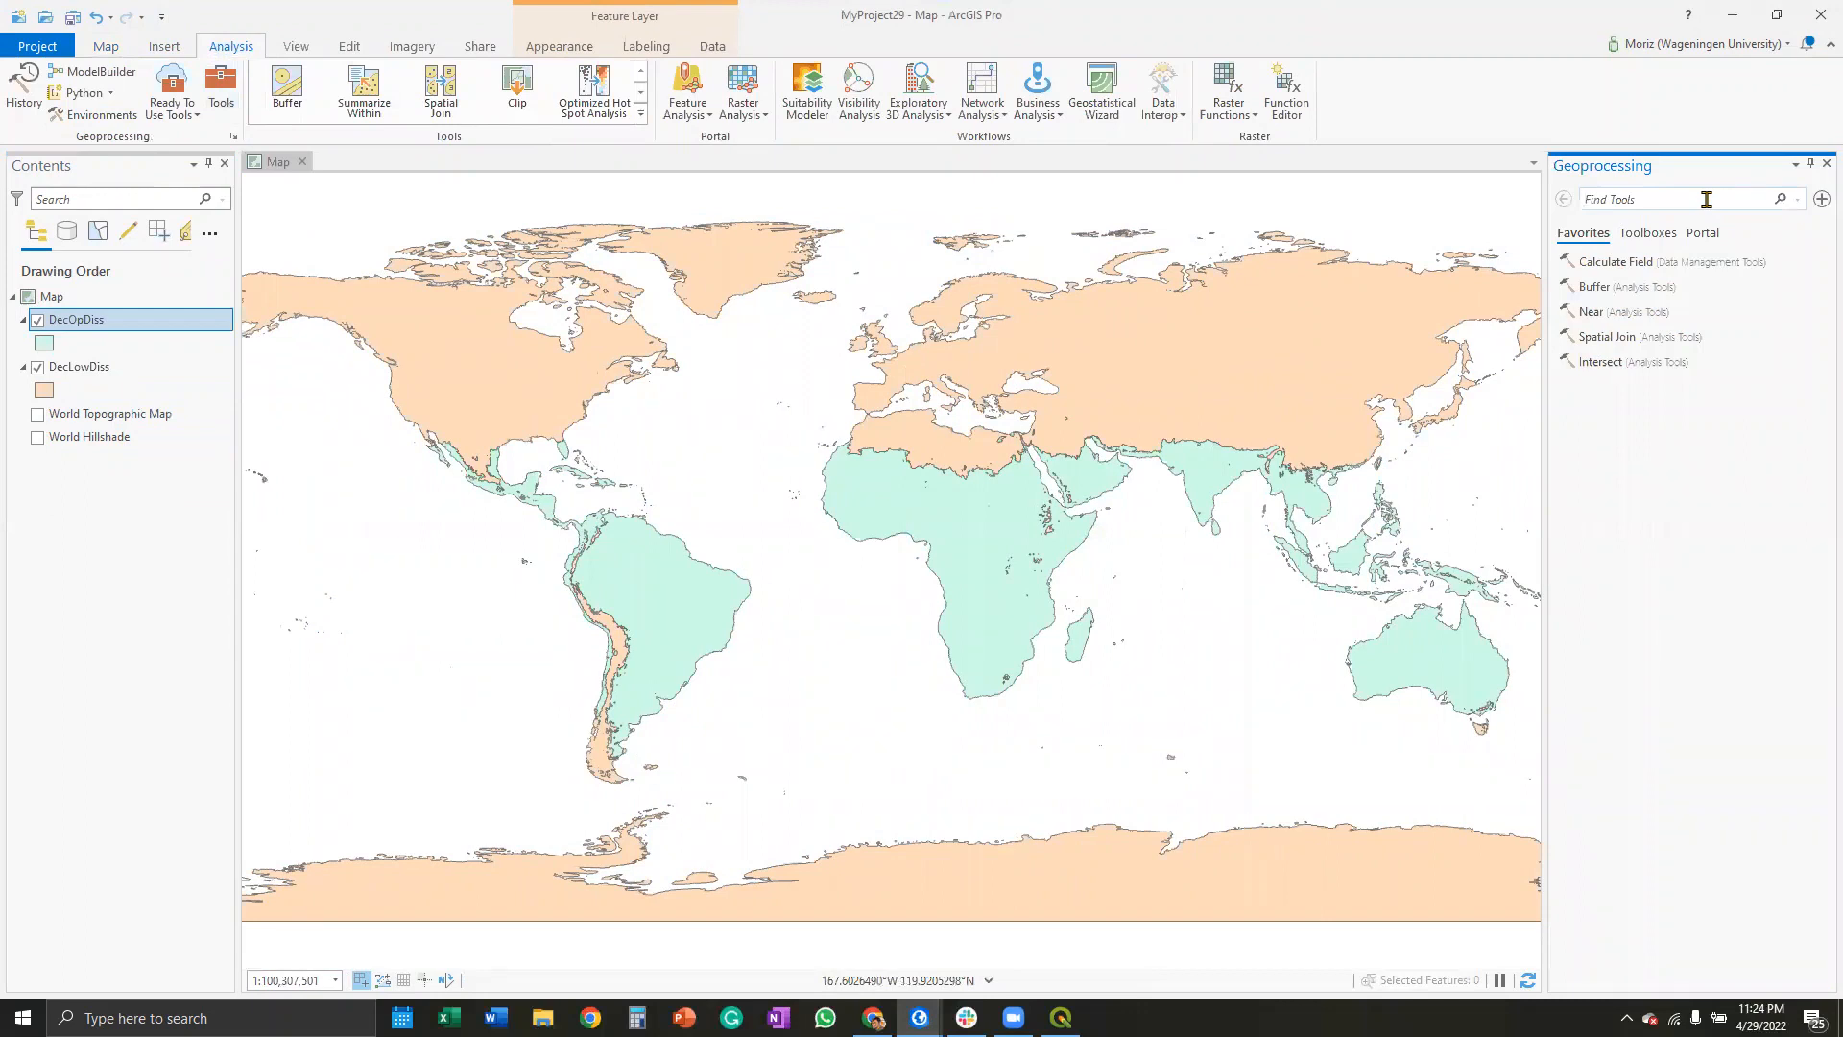
type("ge")
key("BackSpace")
key("BackSpace")
type("fd")
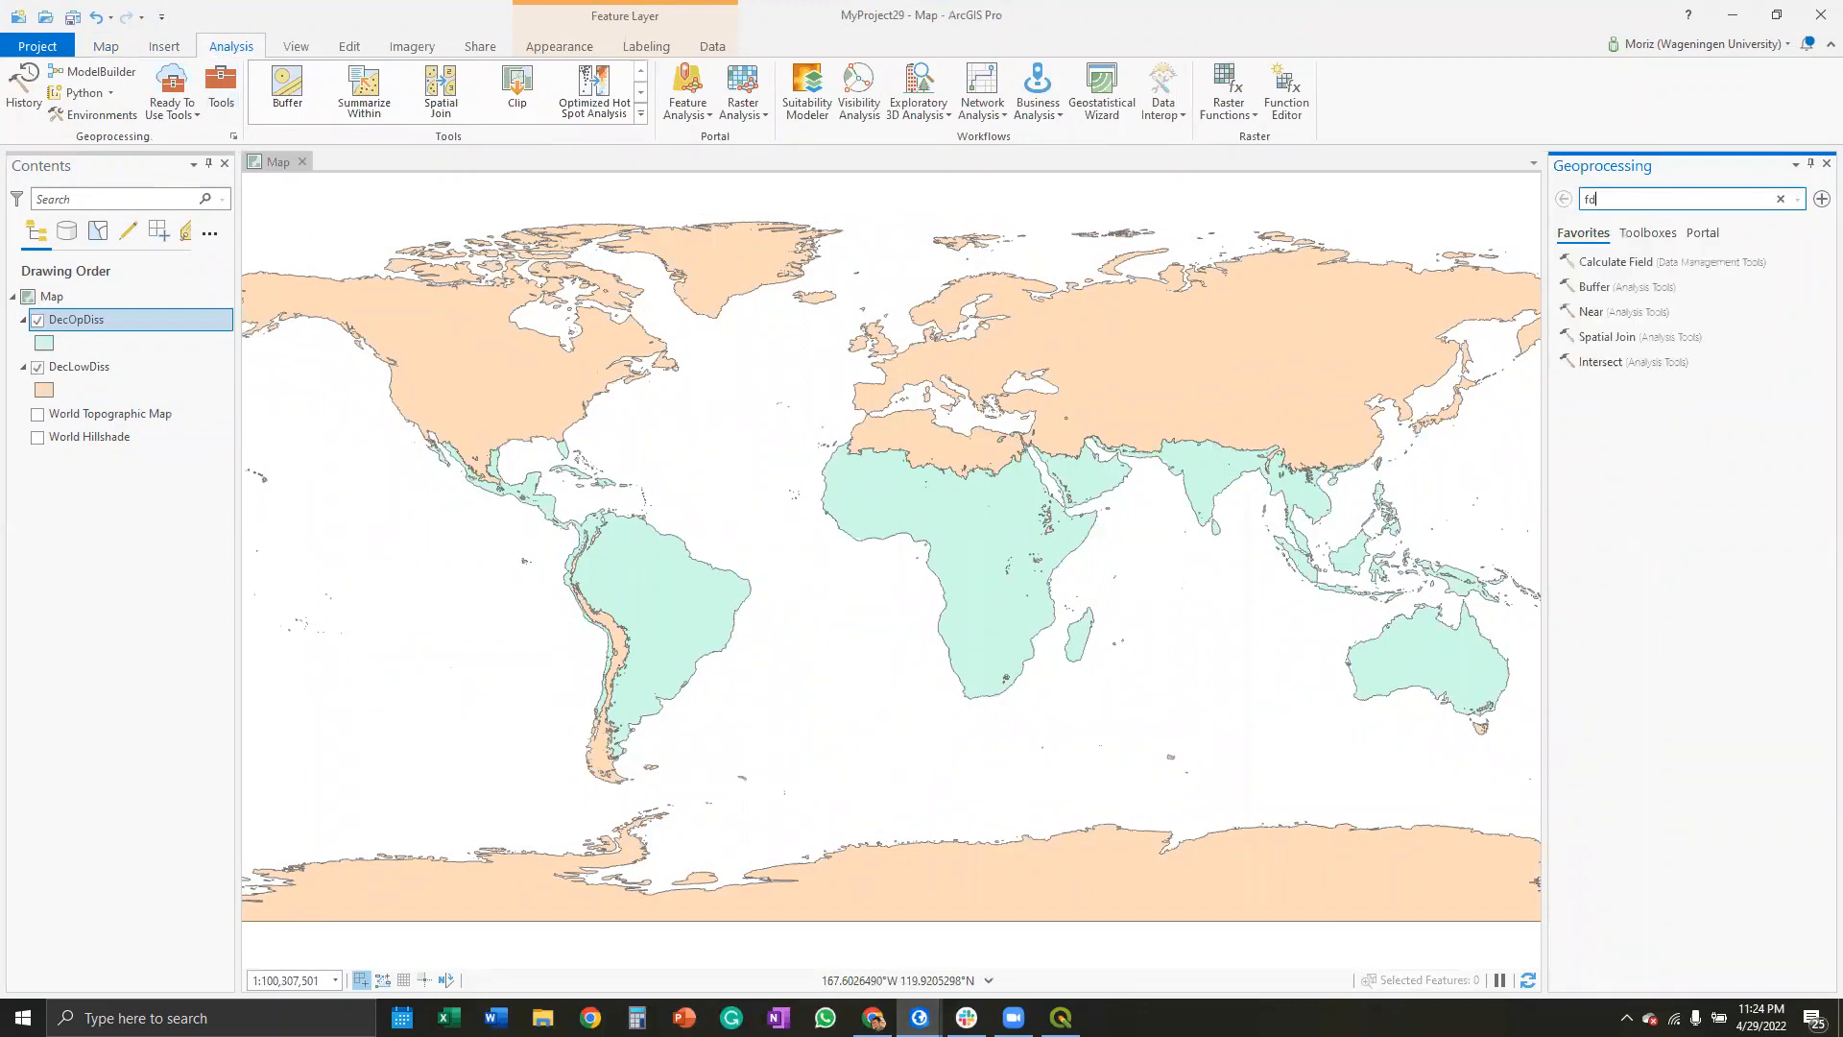
key("BackSpace")
type("eatire to")
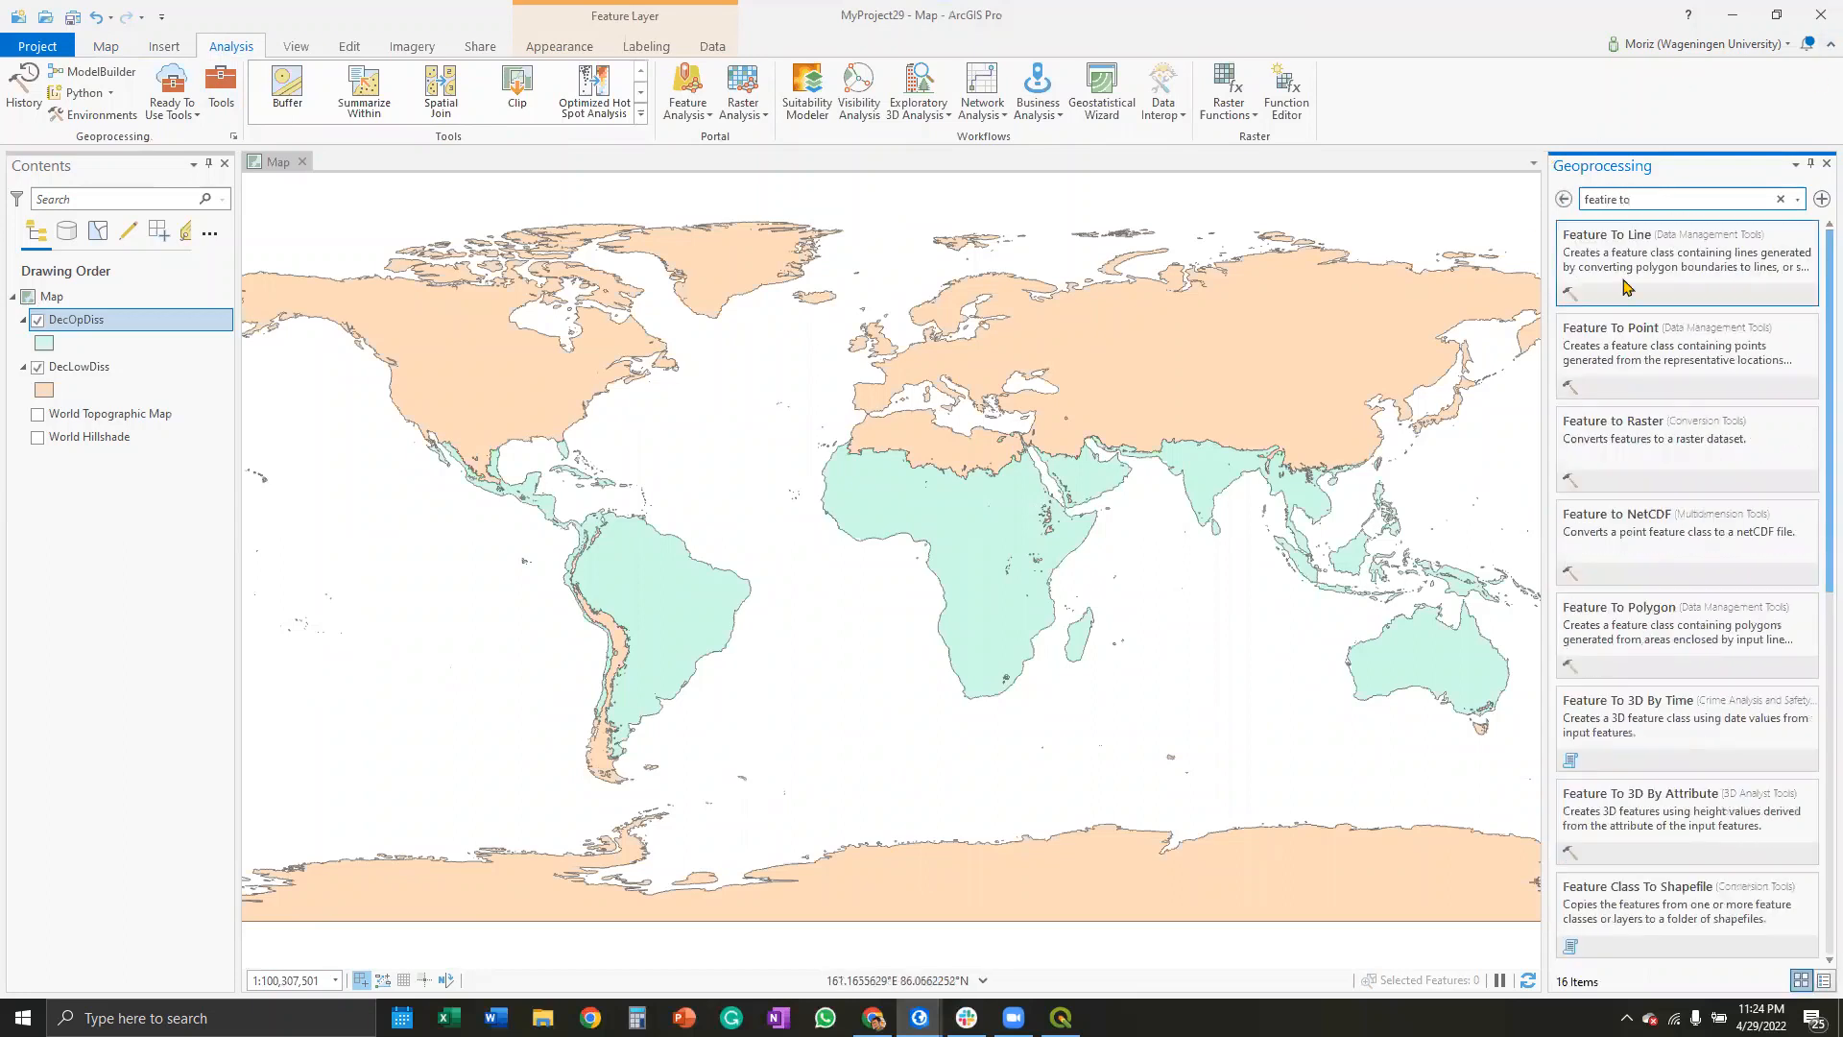
left_click(1629, 423)
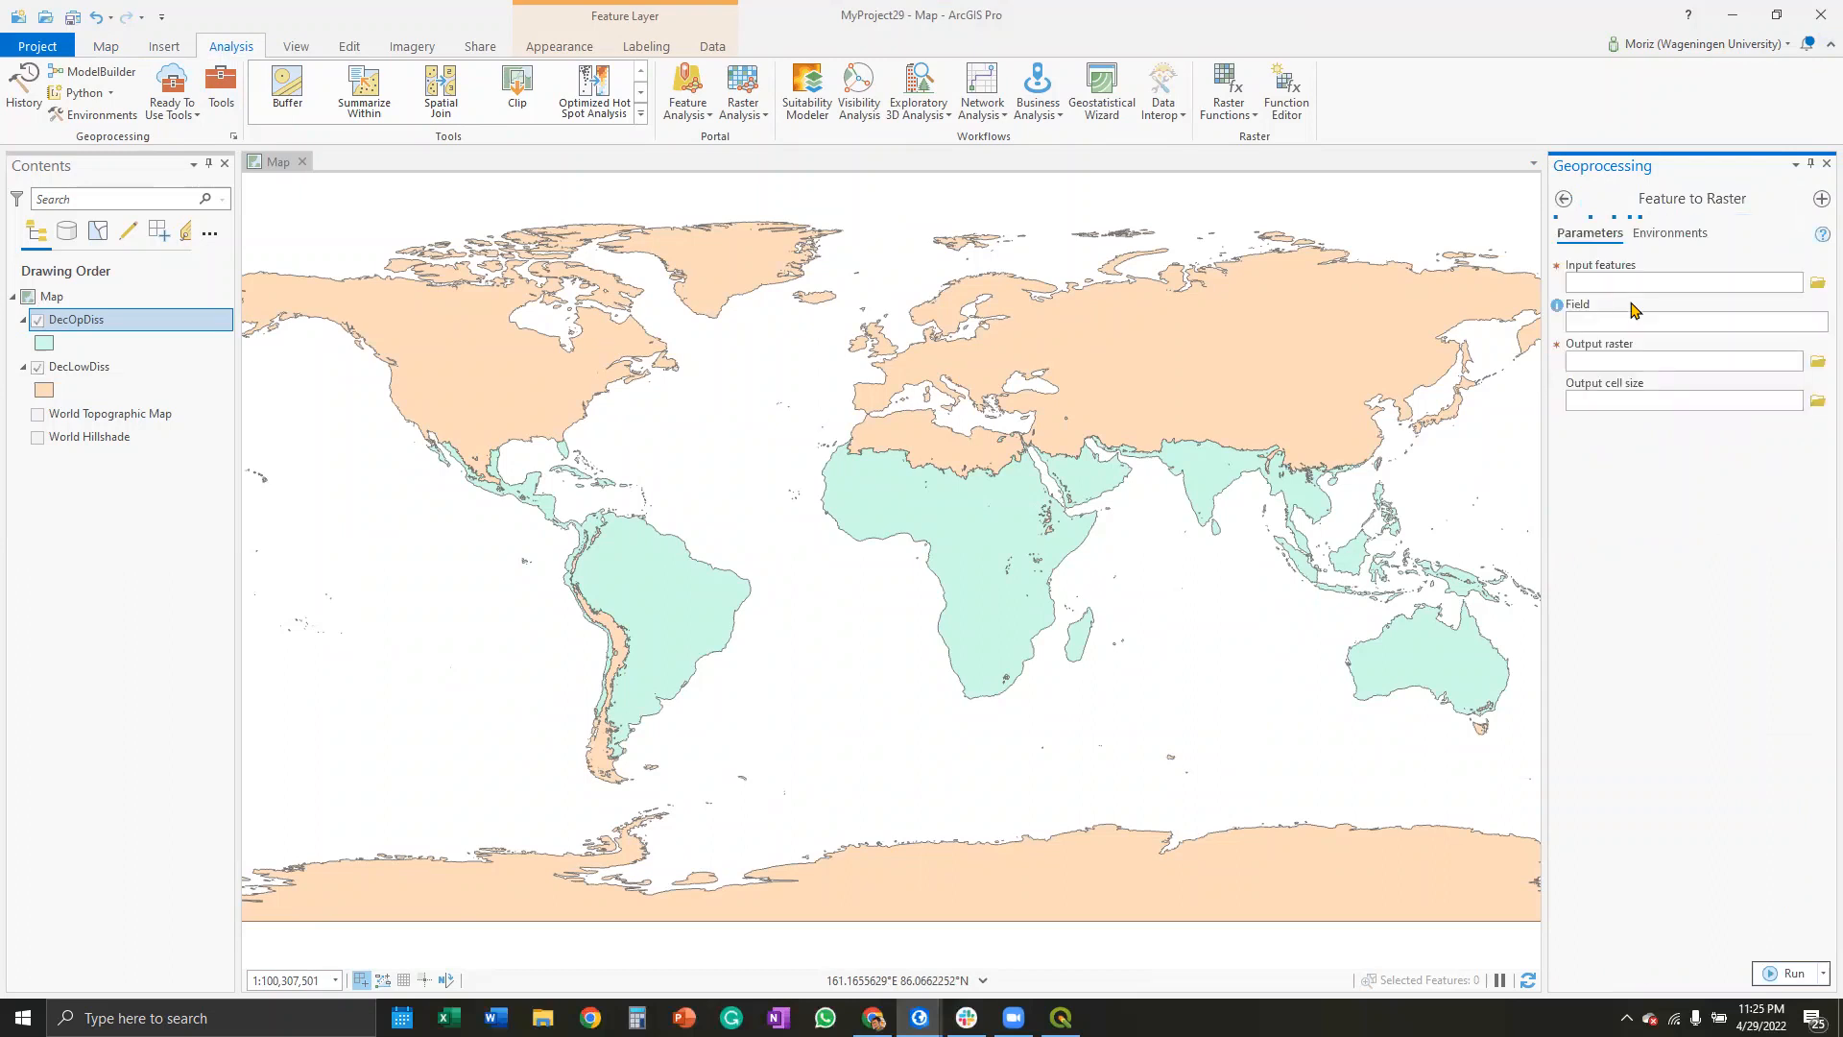
left_click(1797, 282)
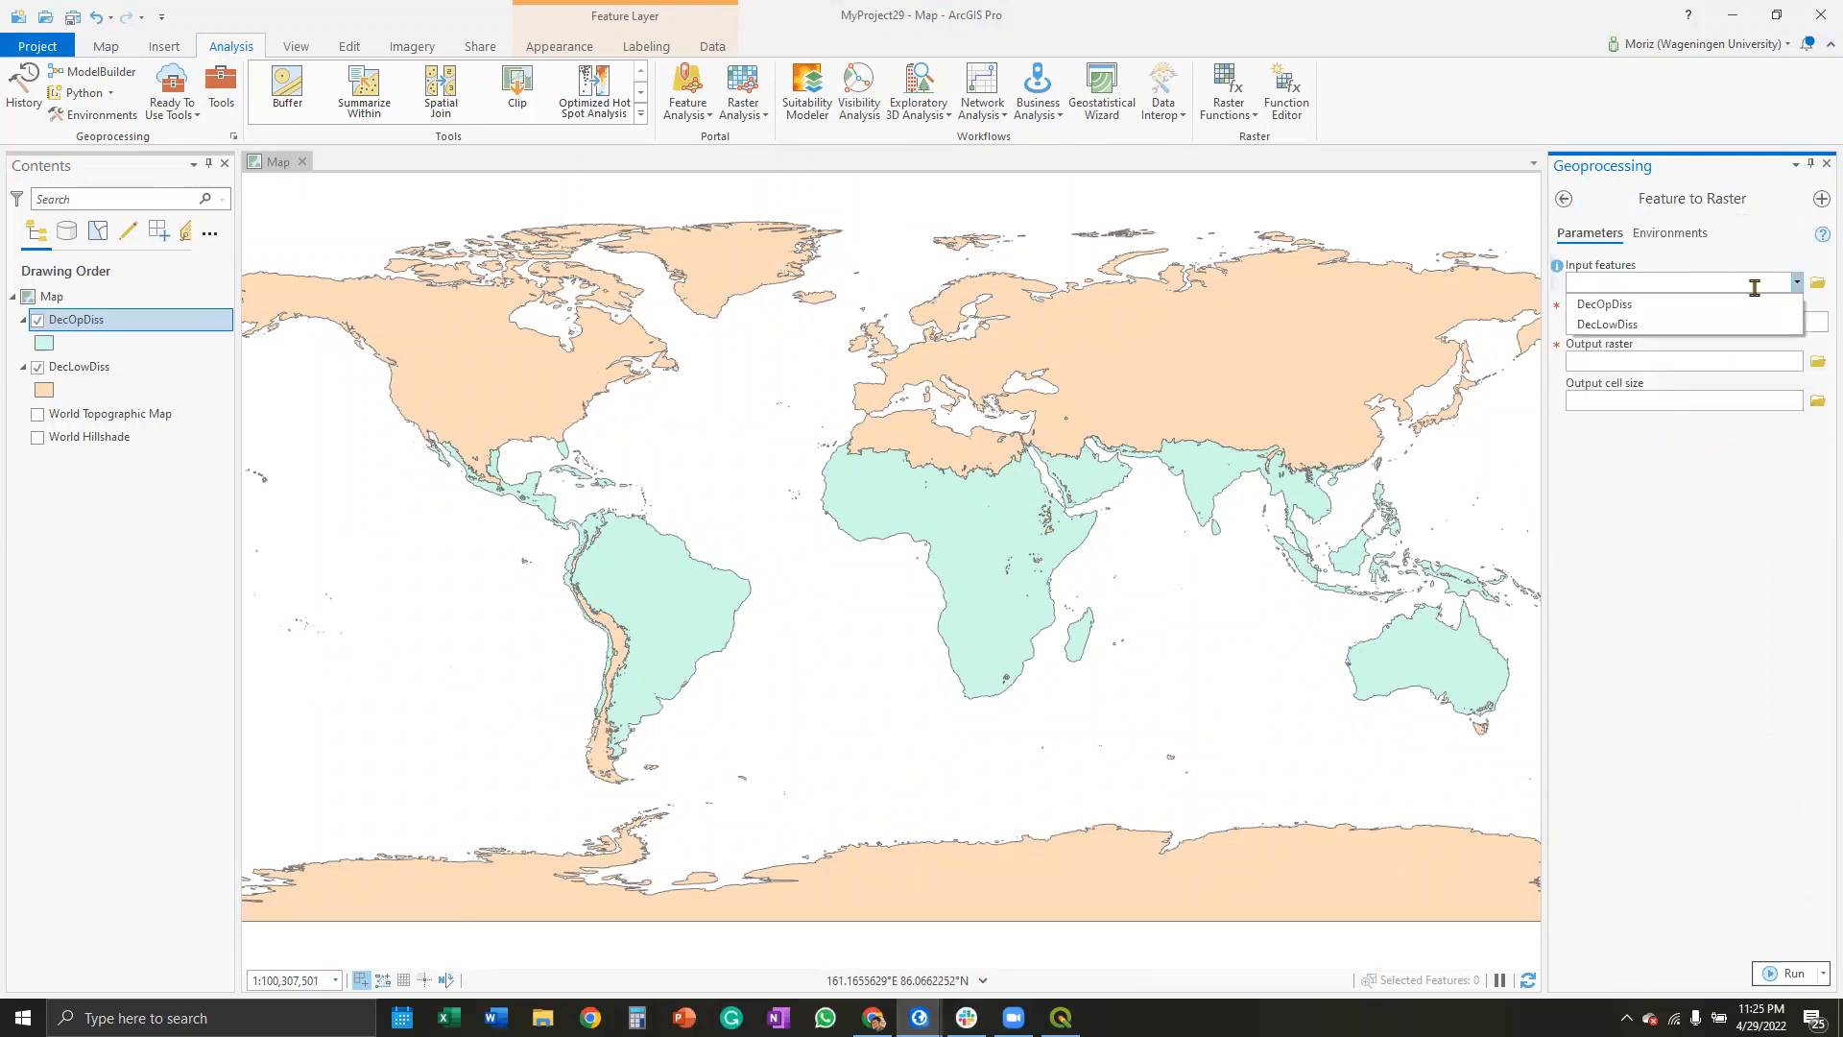
left_click(1637, 309)
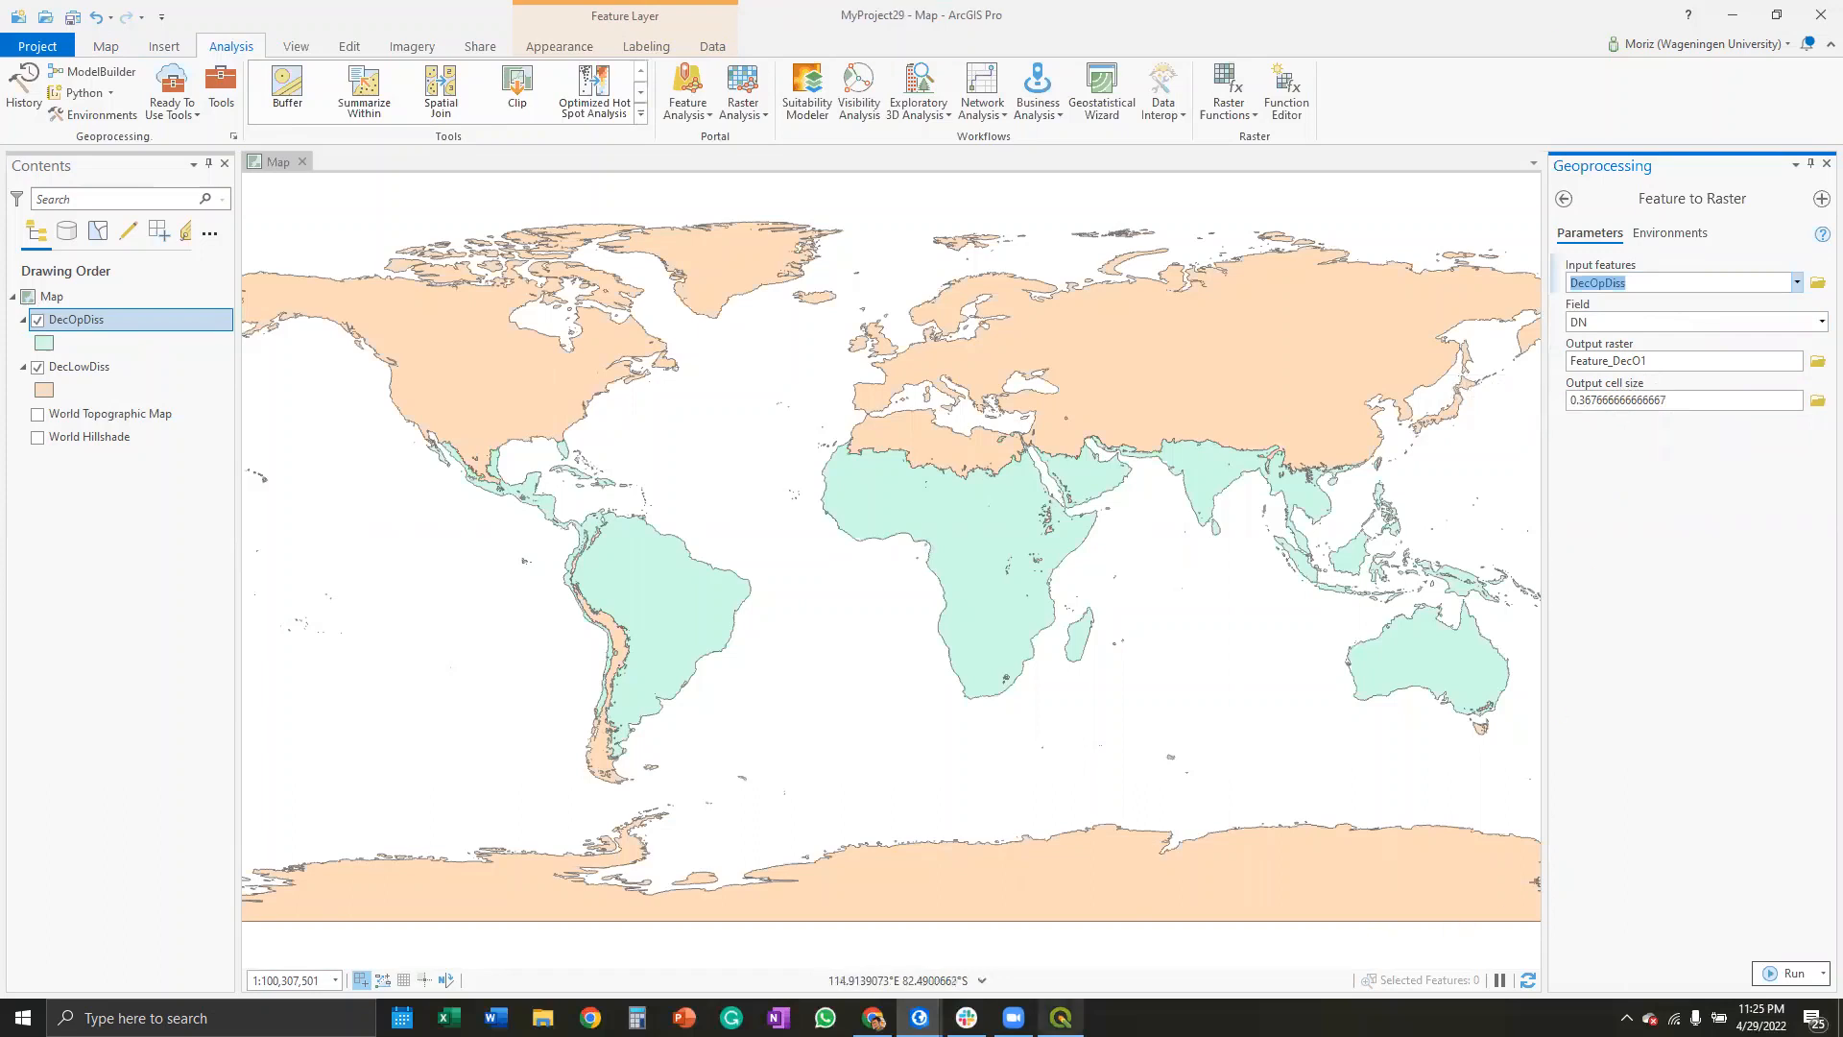
Step: Copy the pixel size from the wc2.1_2.5m_tavg_12 layer properties in QGIS and set ArcGIS Pro's output cell size to 0.04166666666666666435
left_click(1061, 1018)
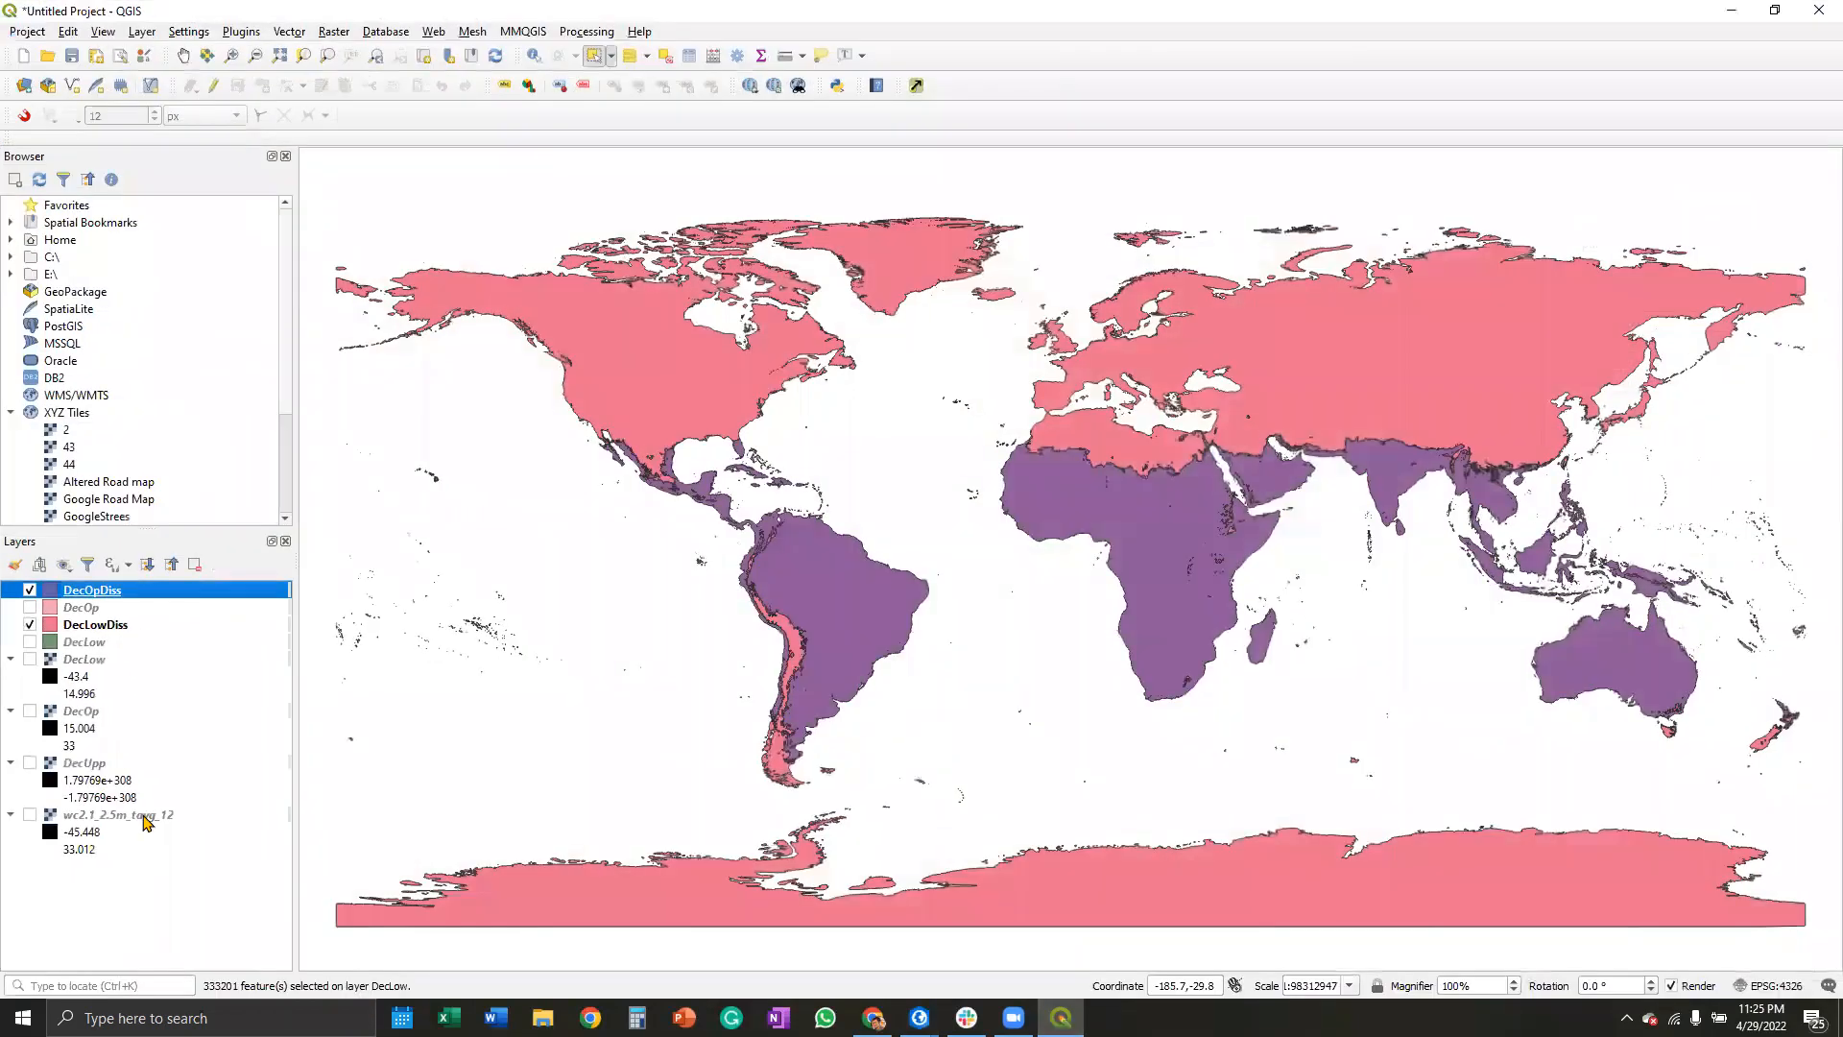
right_click(149, 818)
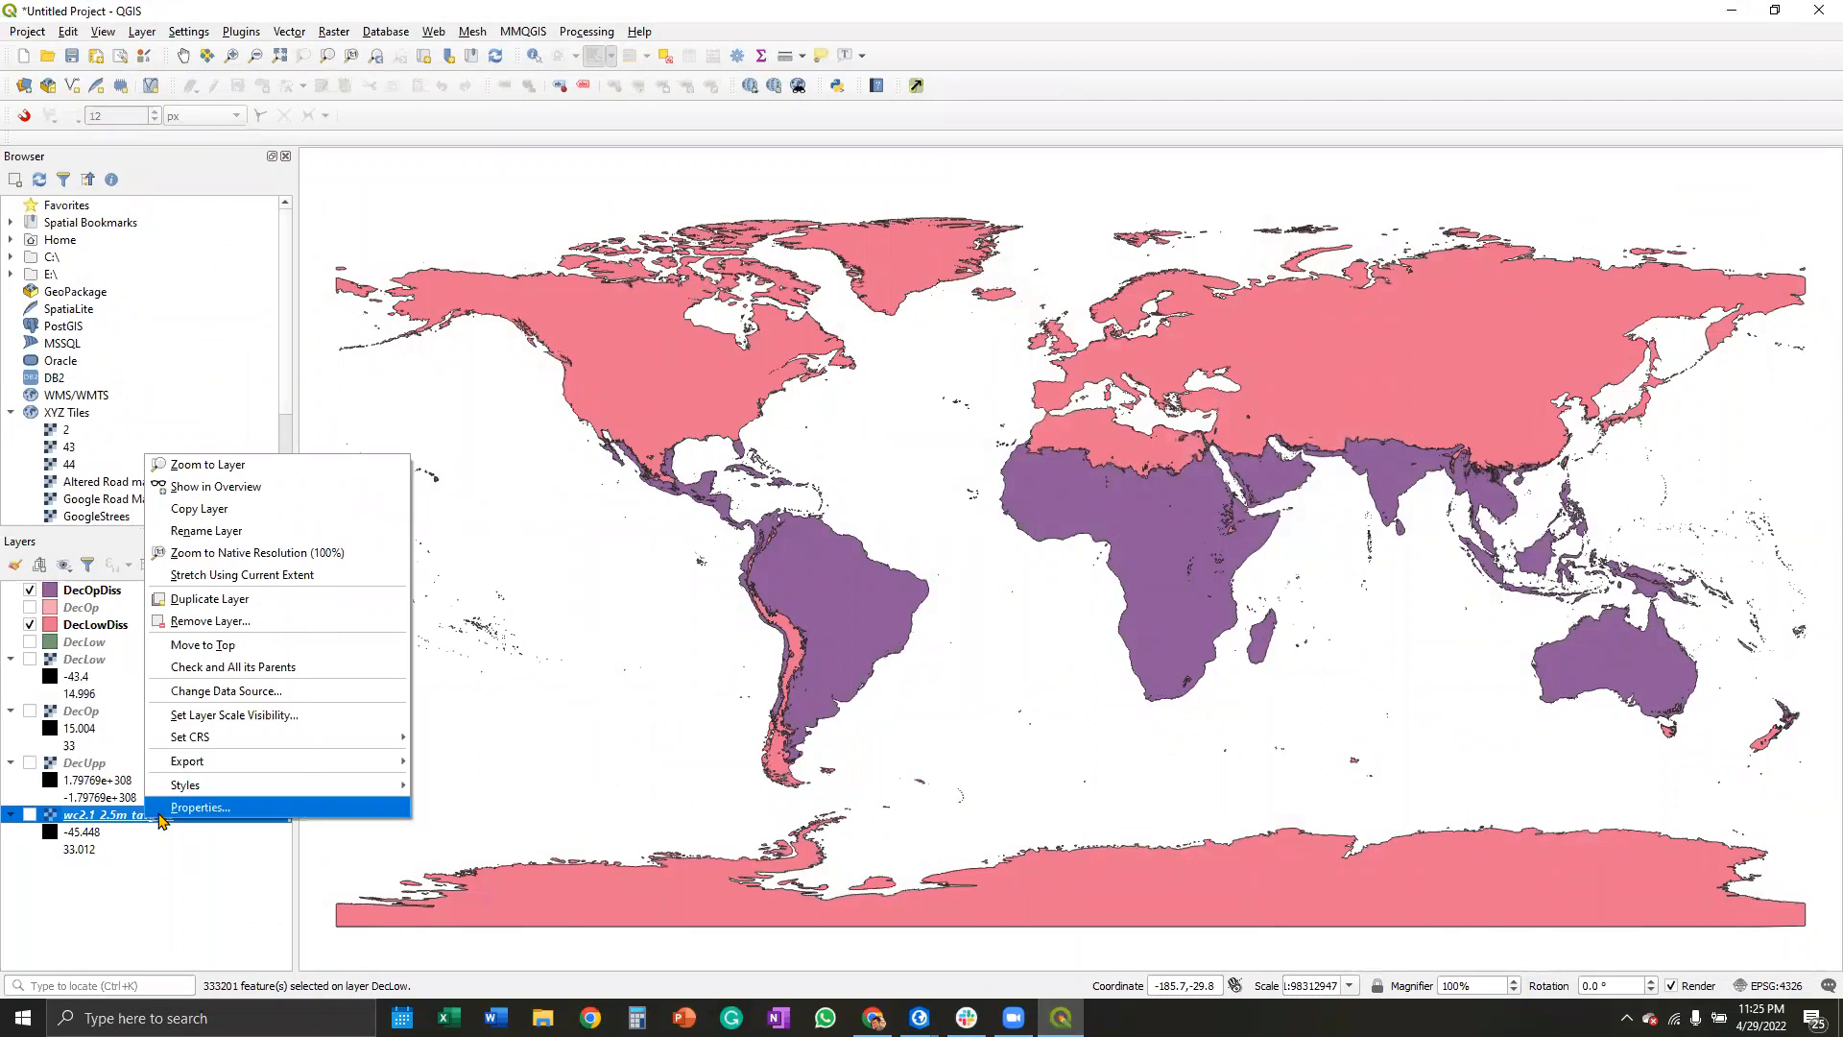
left_click(165, 808)
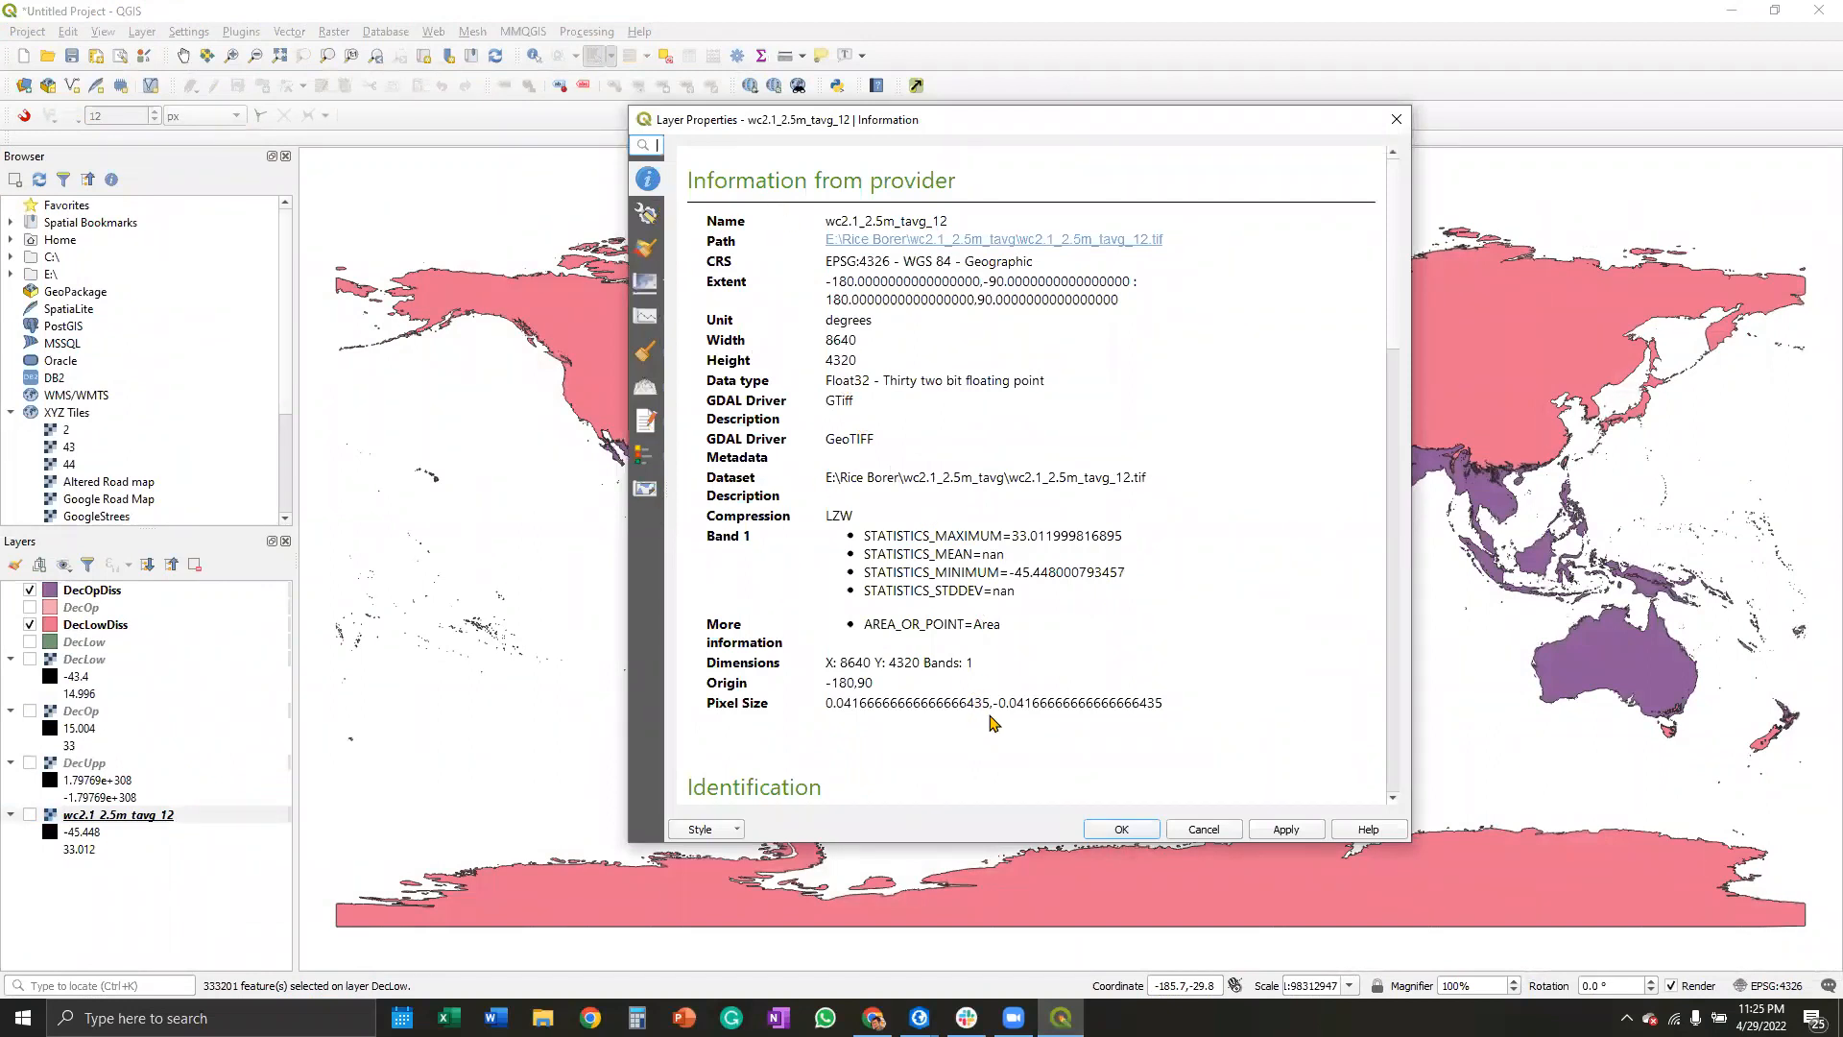
left_click_drag(990, 704, 835, 709)
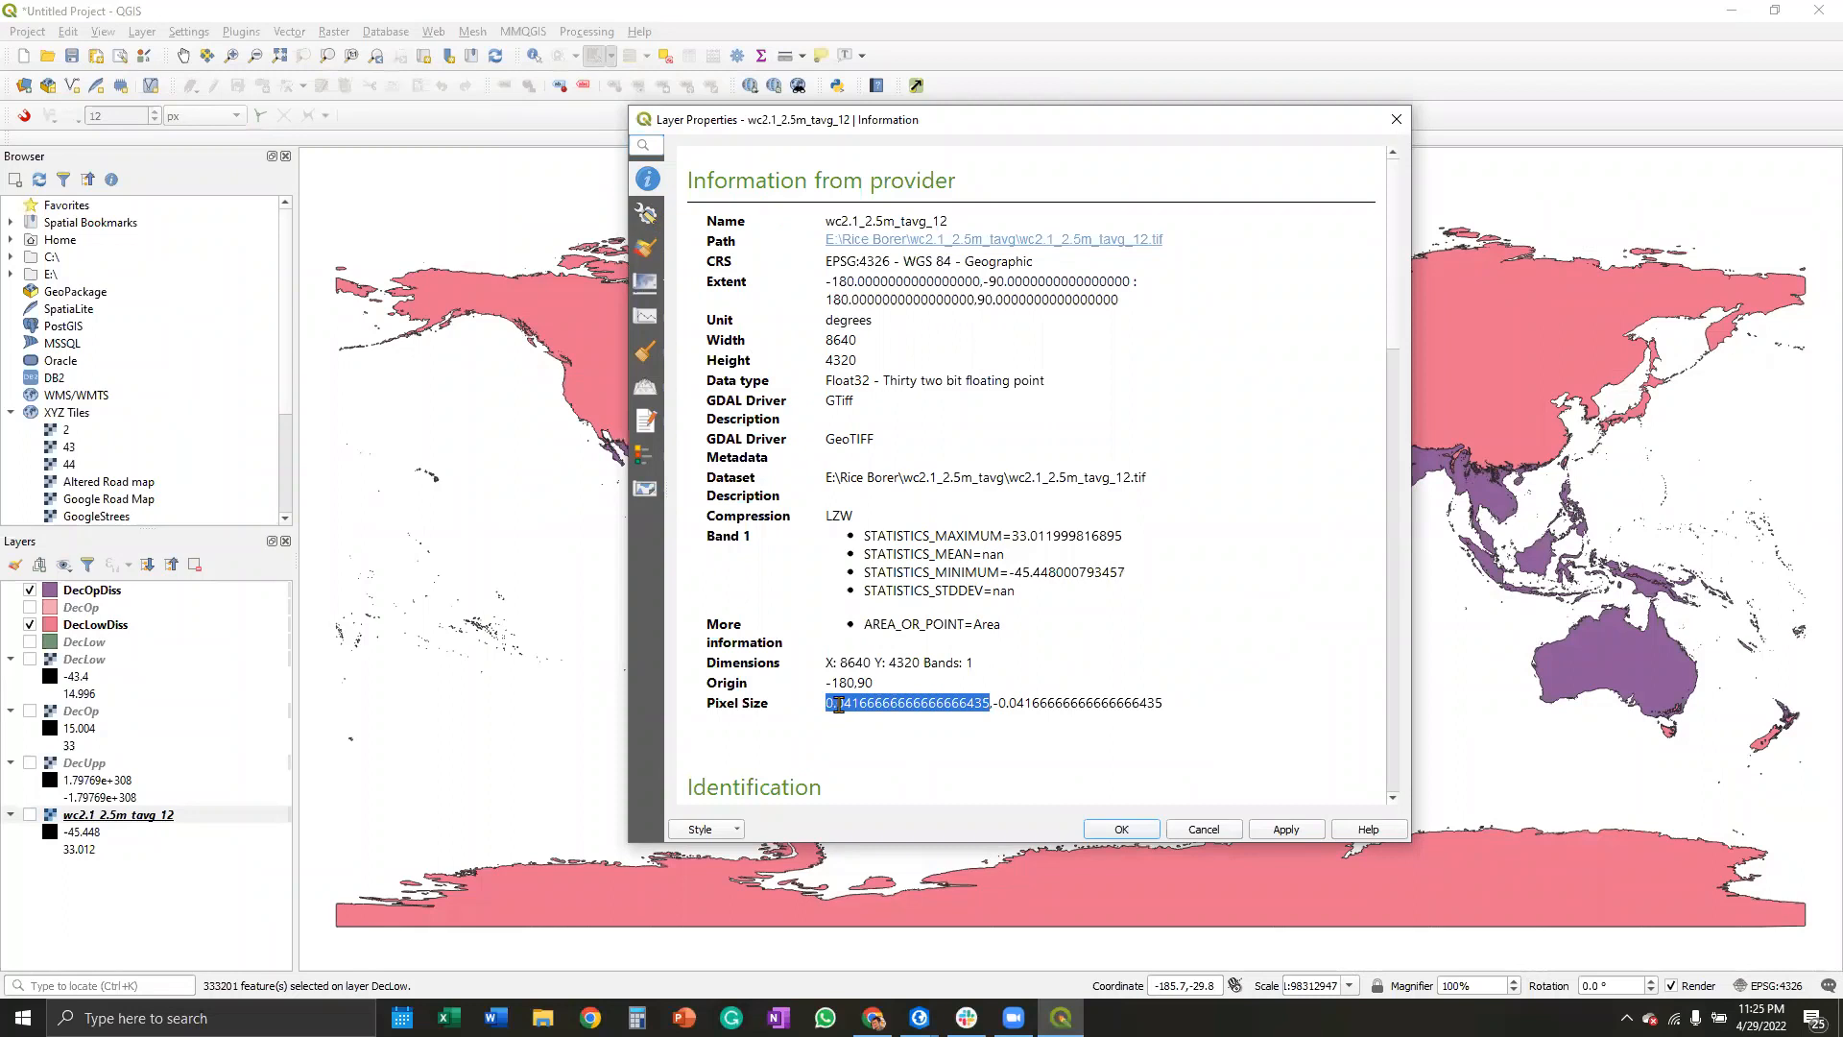
left_click(920, 1018)
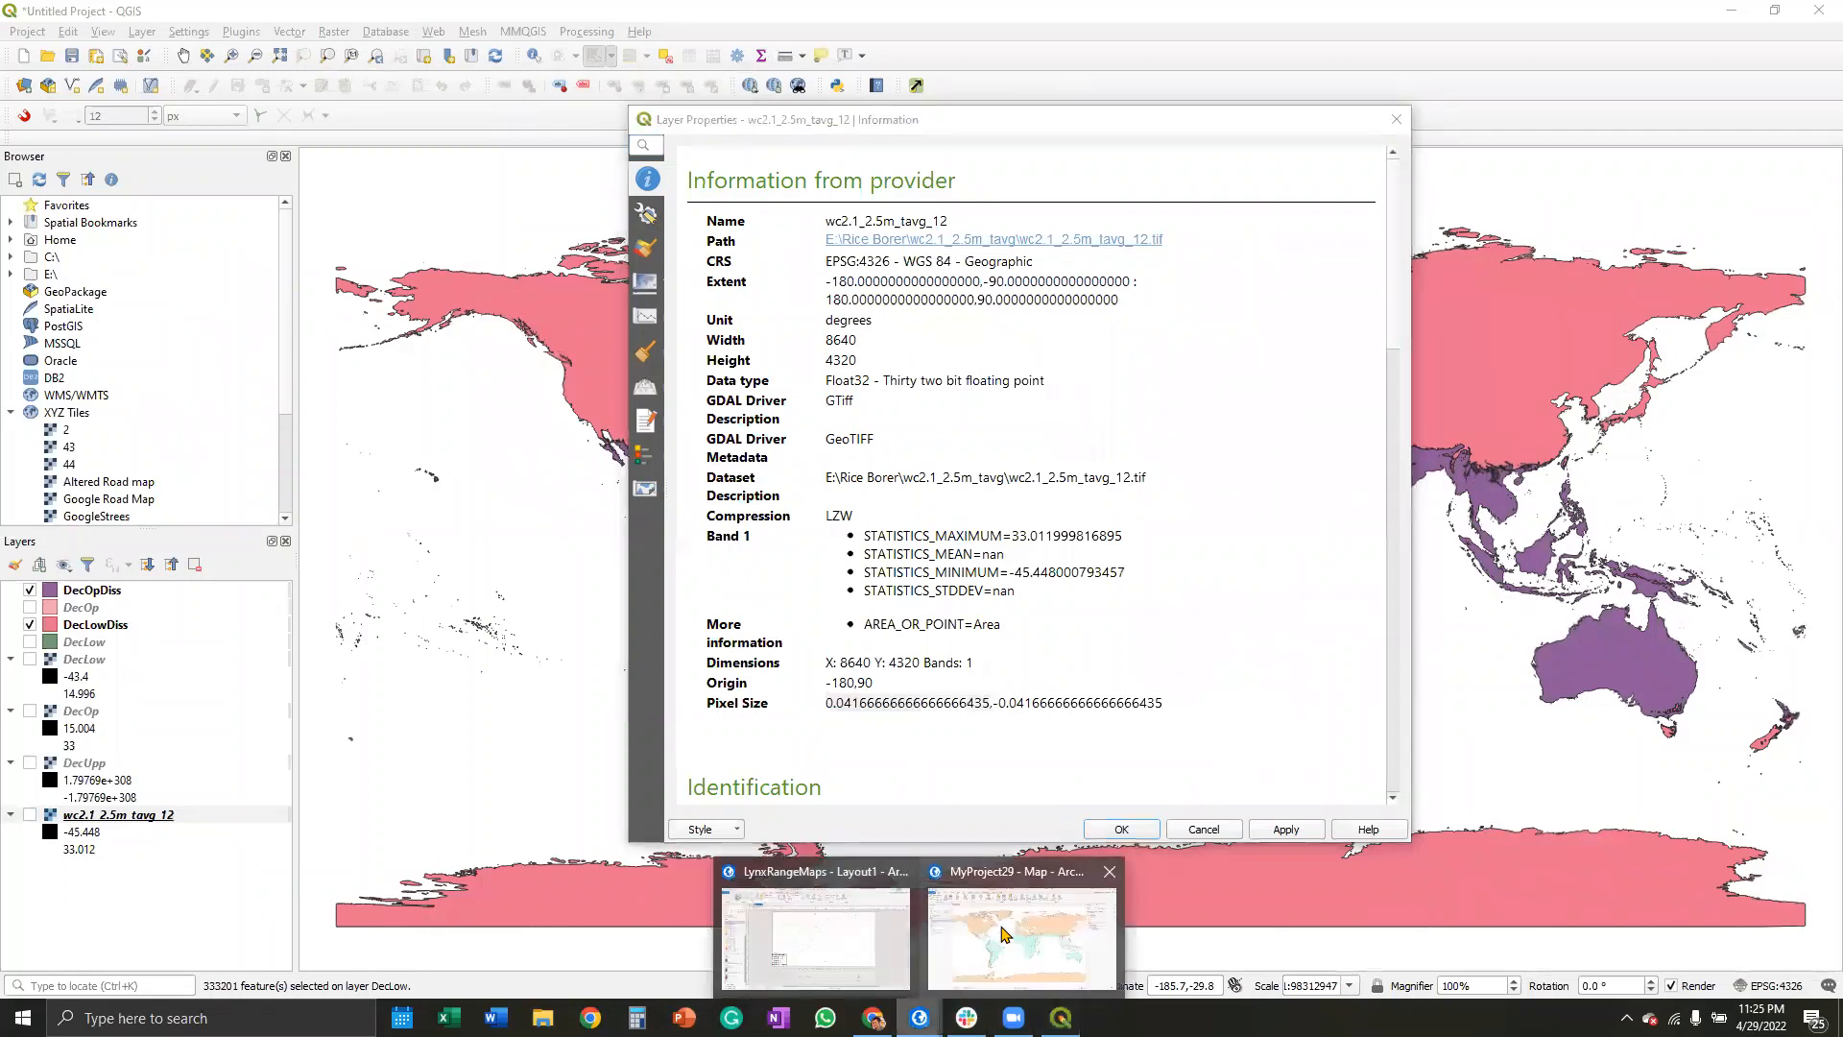
left_click(1037, 917)
left_click_drag(1675, 401, 1498, 413)
type("0.04166666666666666435")
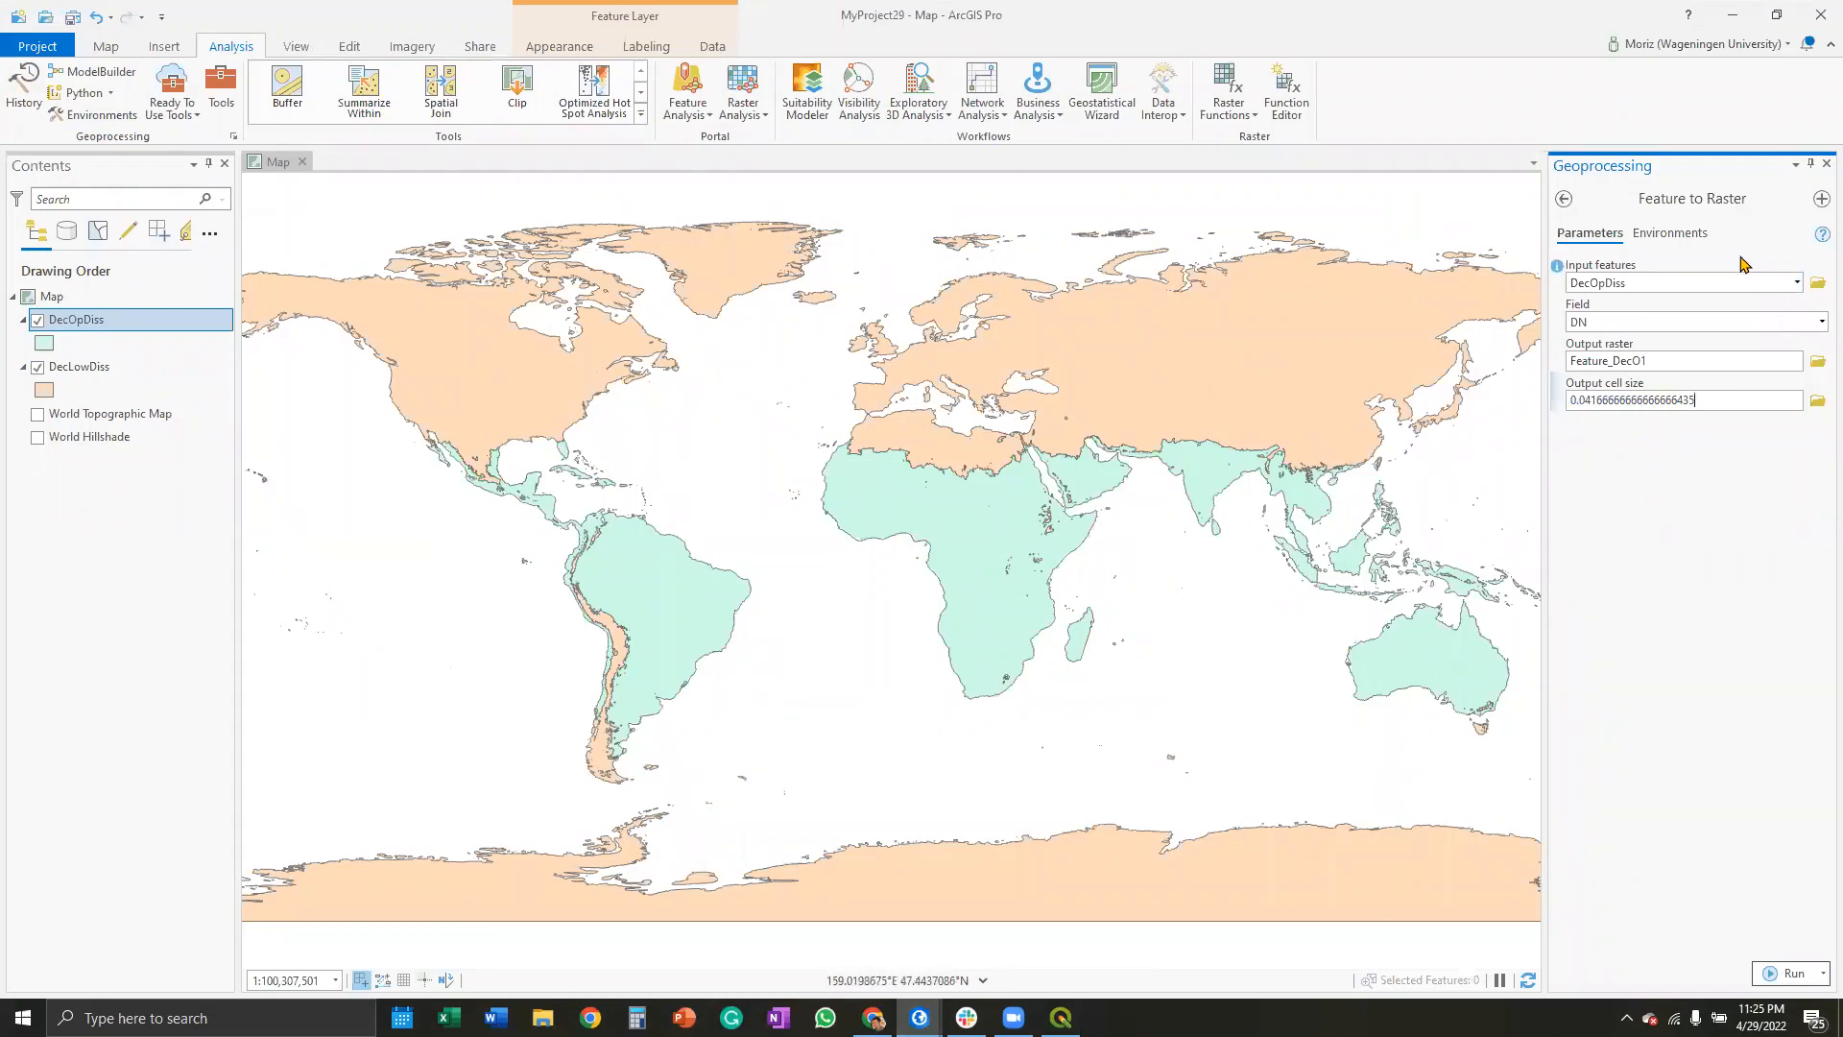
Step: Set the output raster to DecOpDiss in the E:\Rice Borer\15-35degreeRange\PartialLayer folder
left_click(1818, 362)
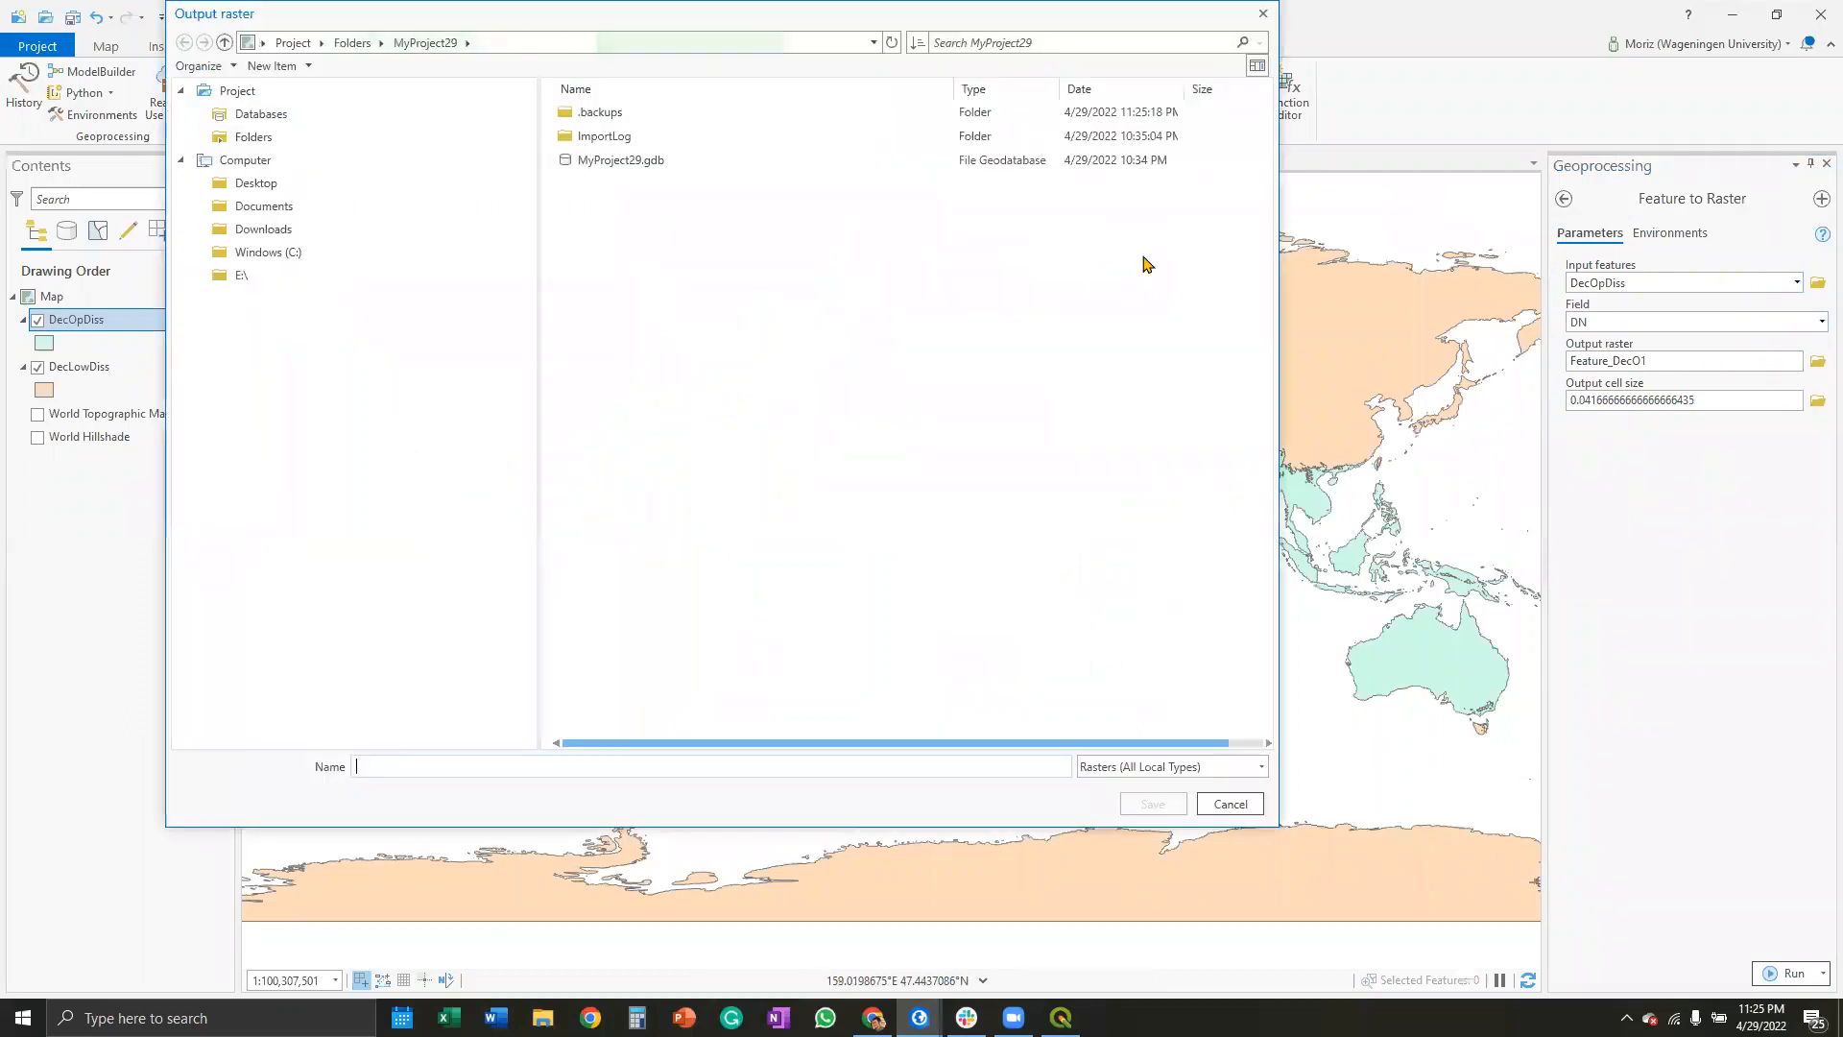
left_click(242, 276)
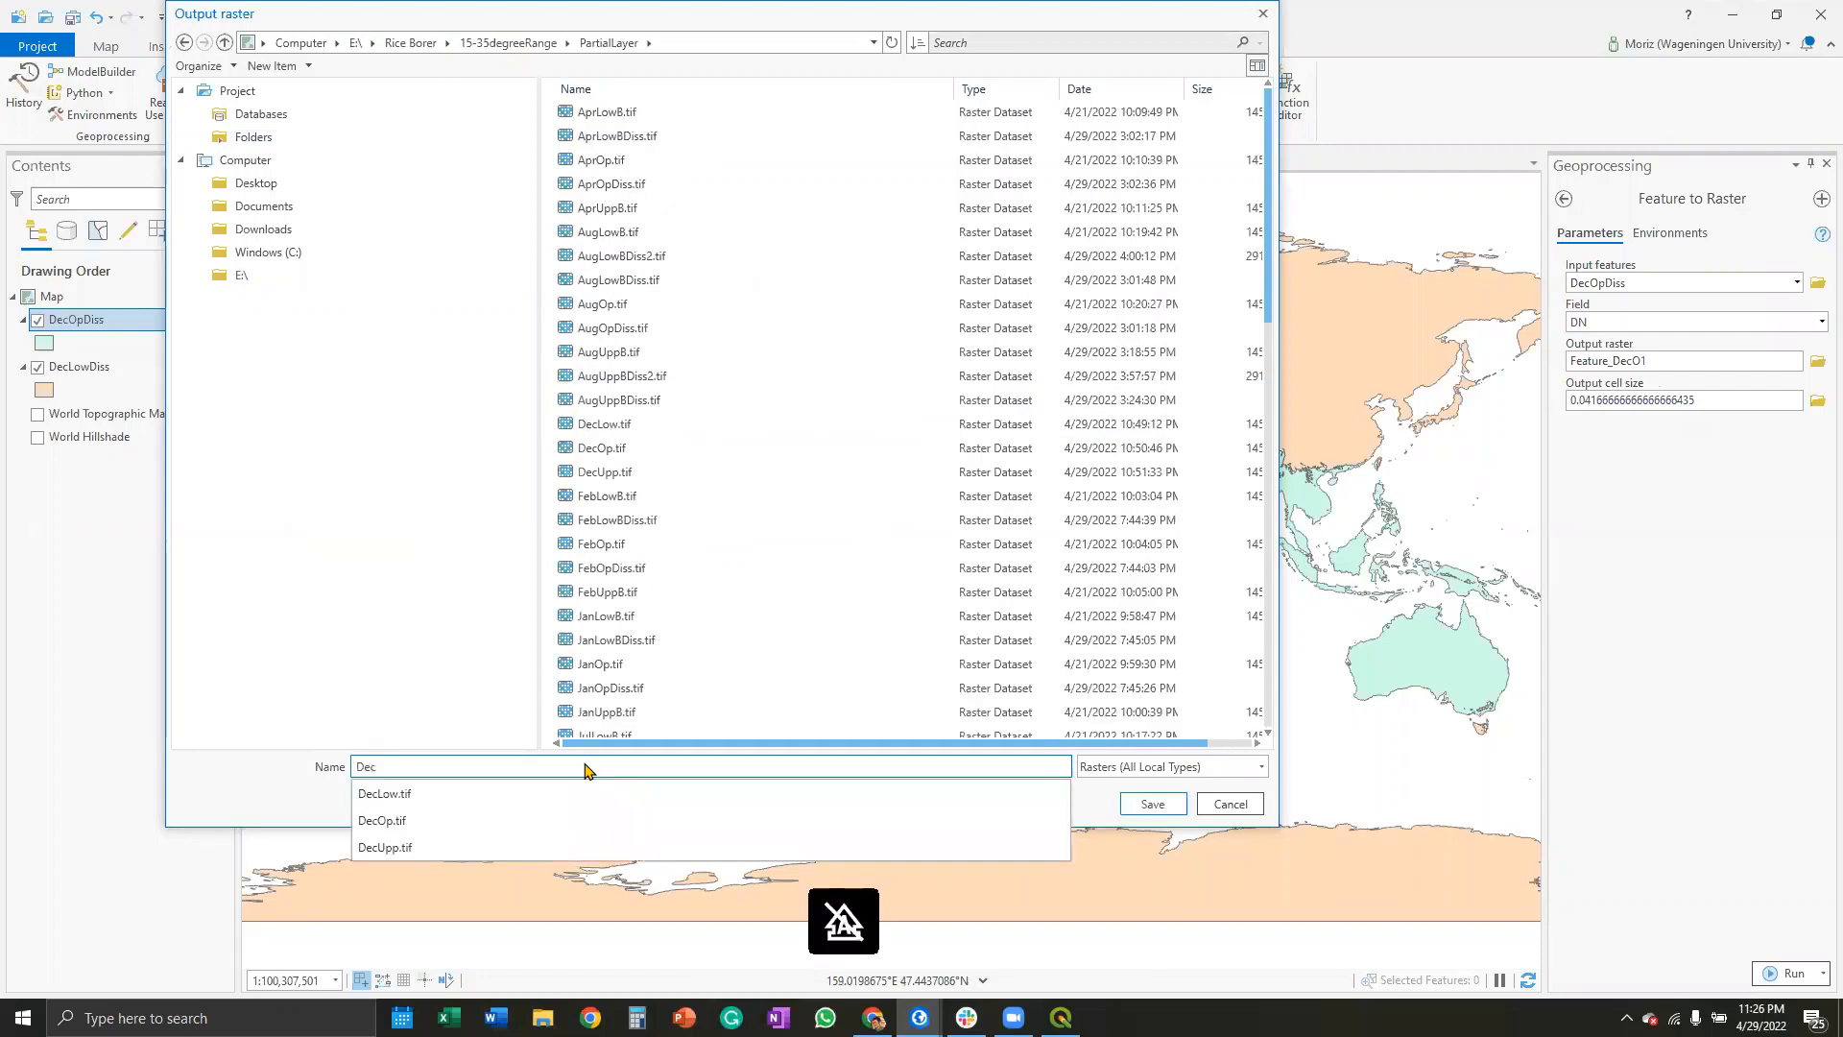
type("iss")
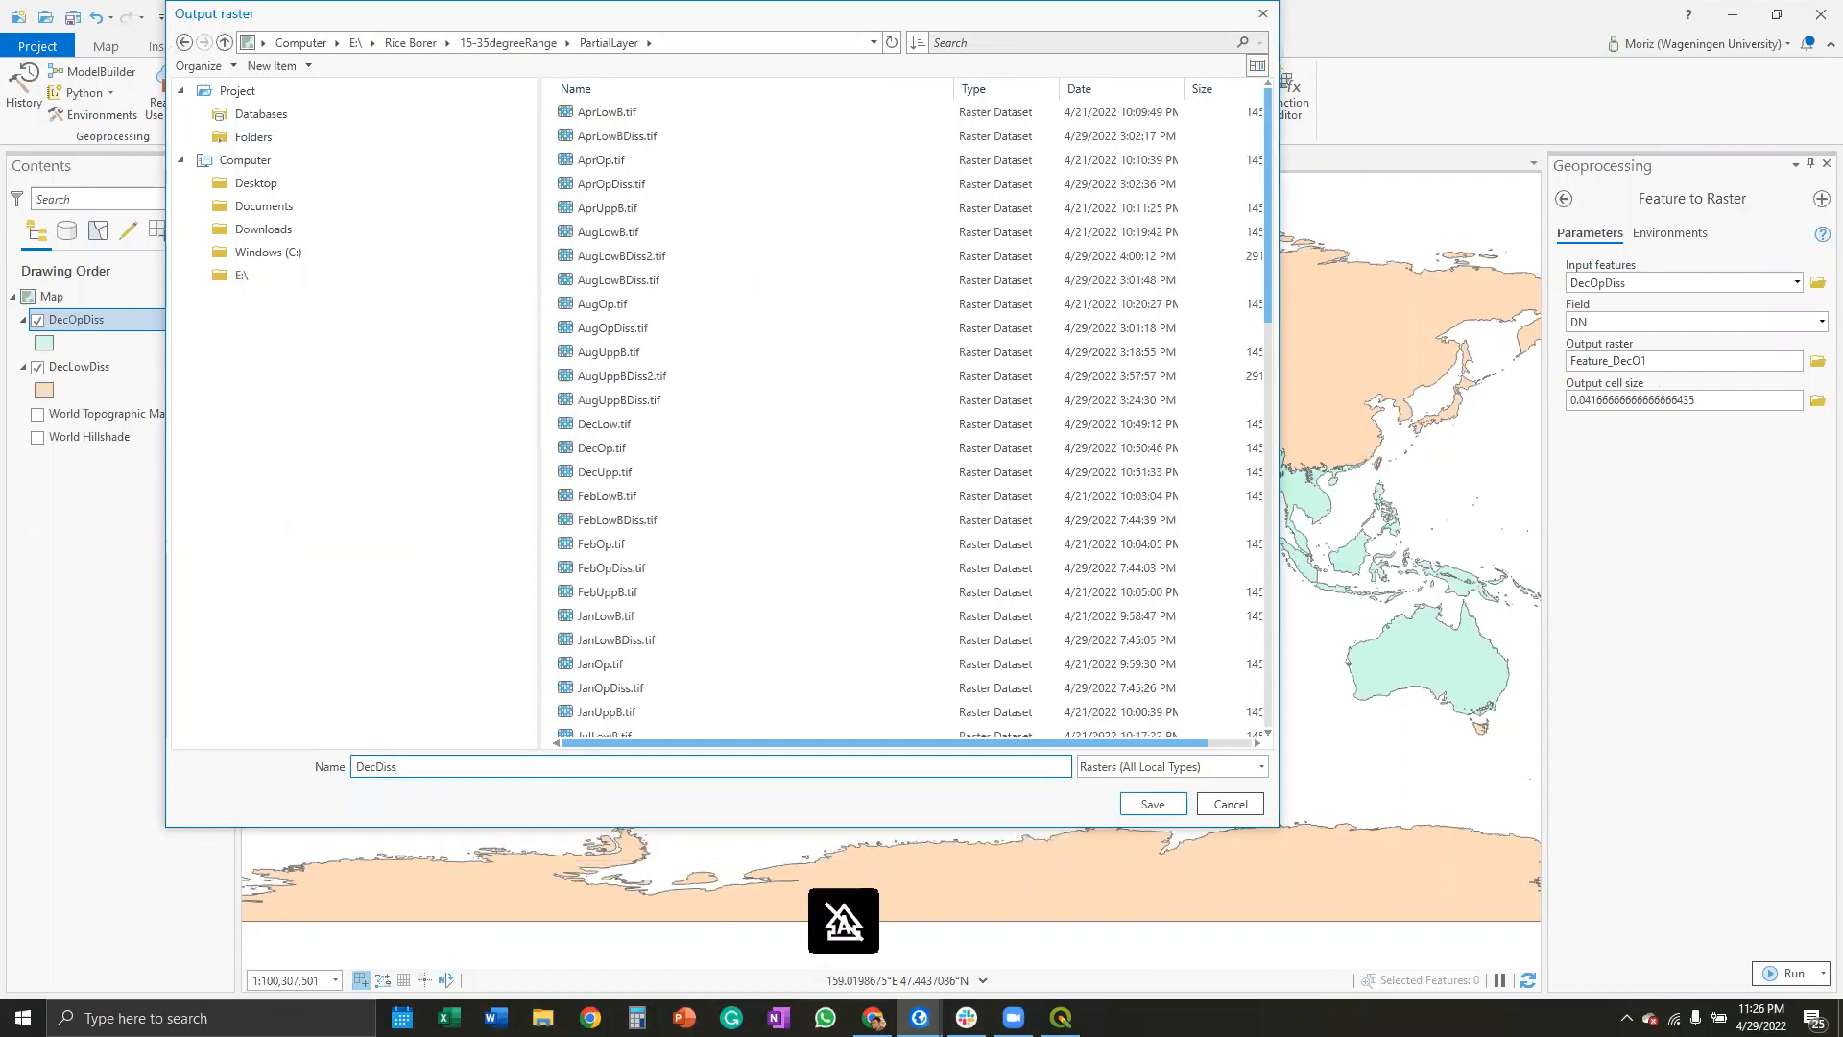
left_click(1153, 806)
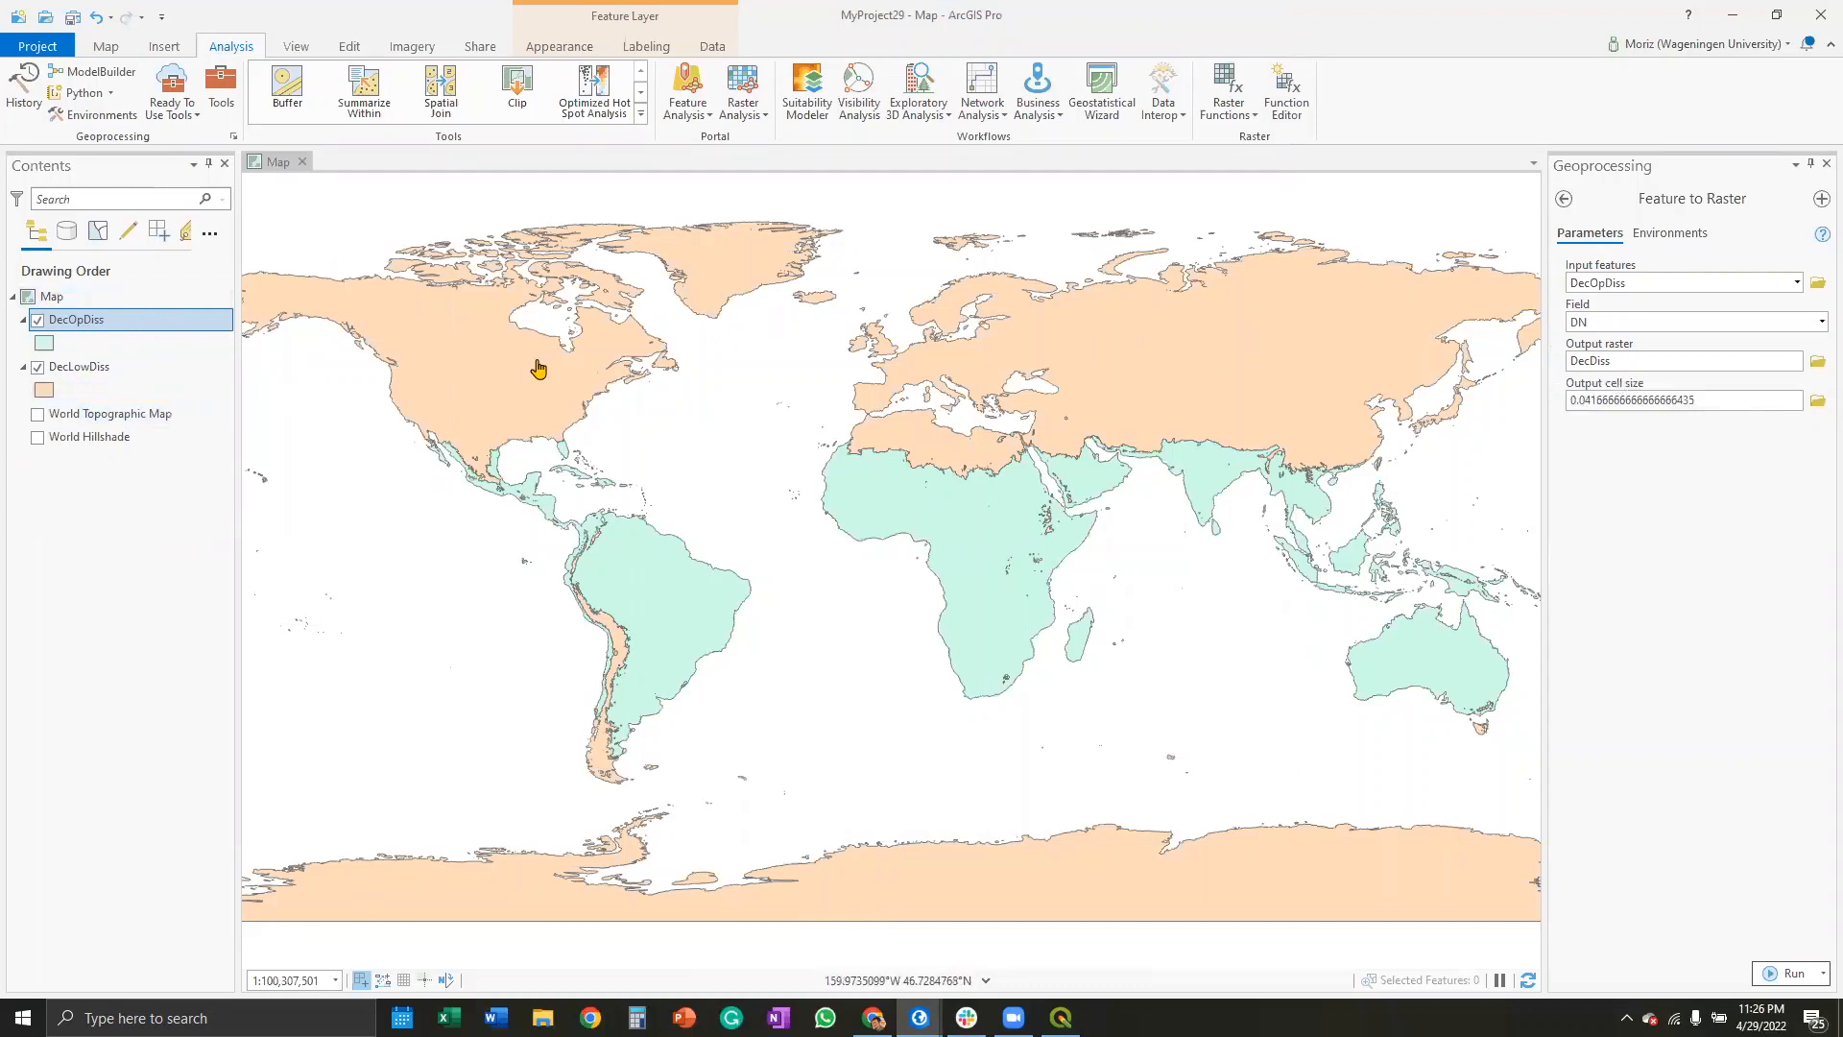
left_click(1591, 362)
type("O")
key("Caps_Lock")
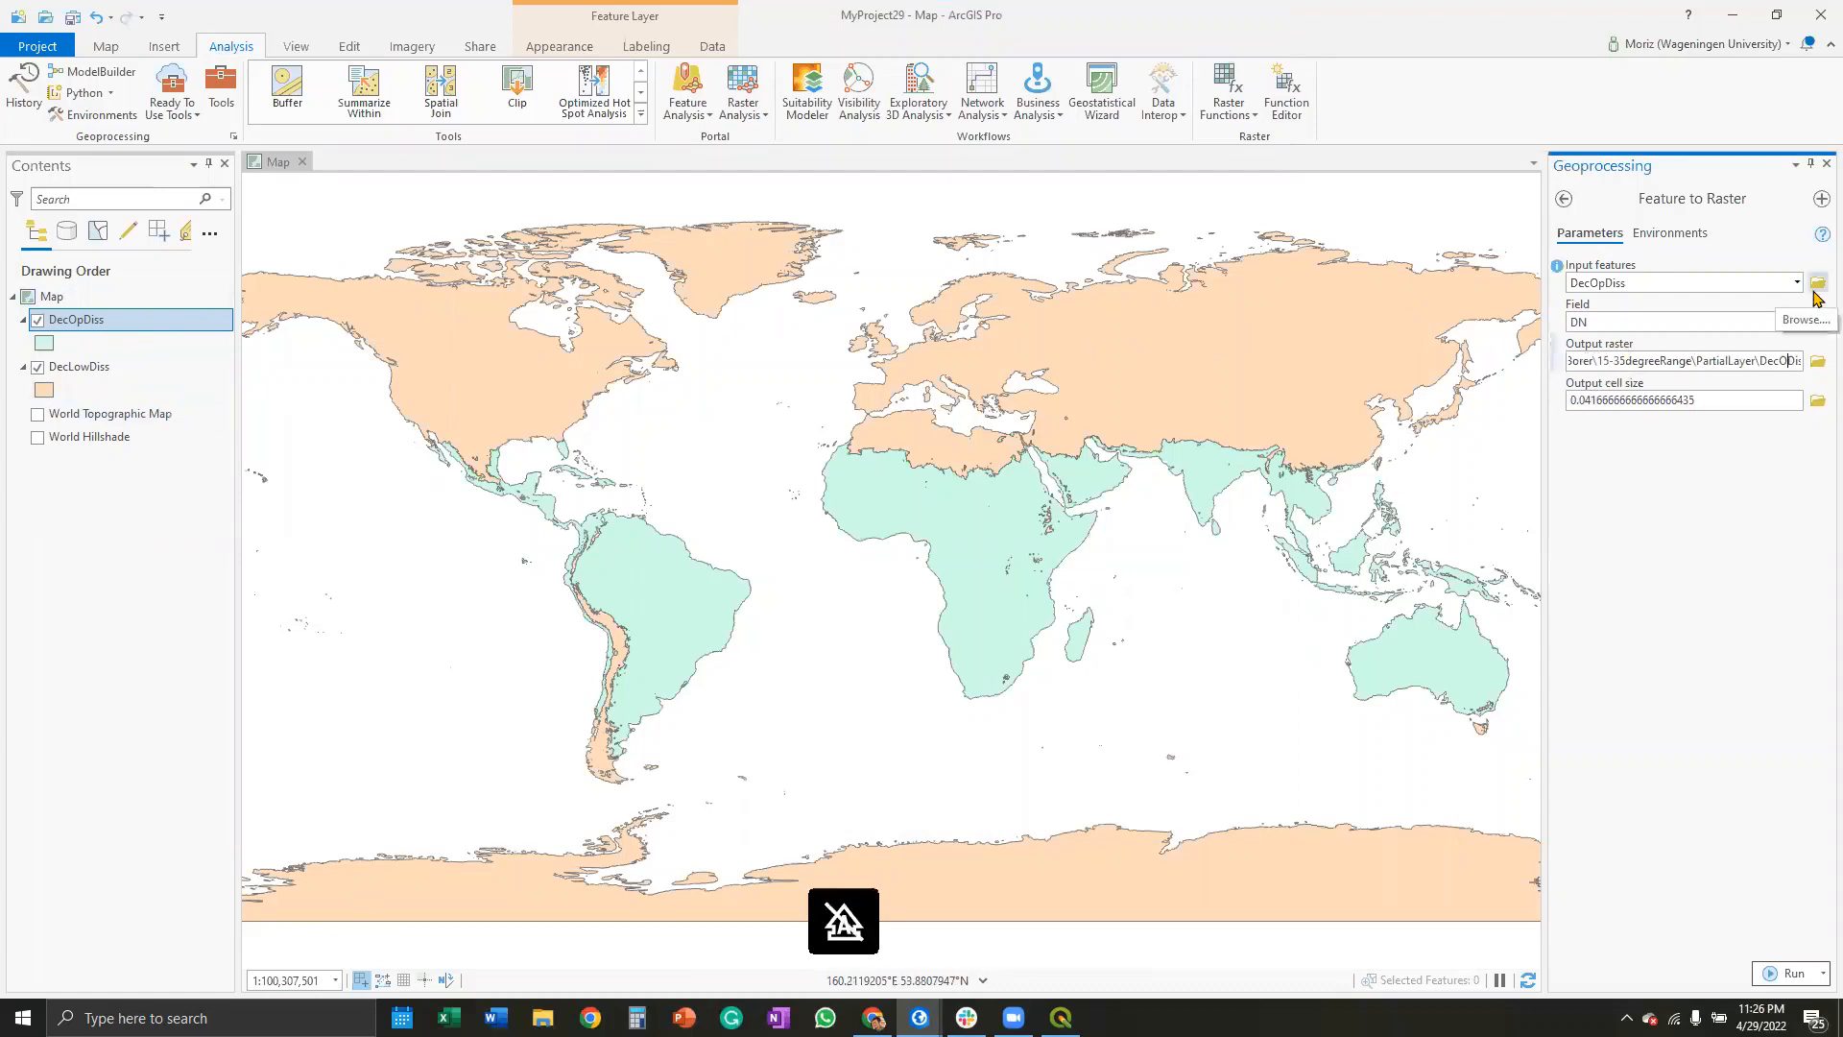
Step: Set the tool's output coordinate system to match the DecOpDiss layer, GCS_WGS_1984
left_click(1690, 238)
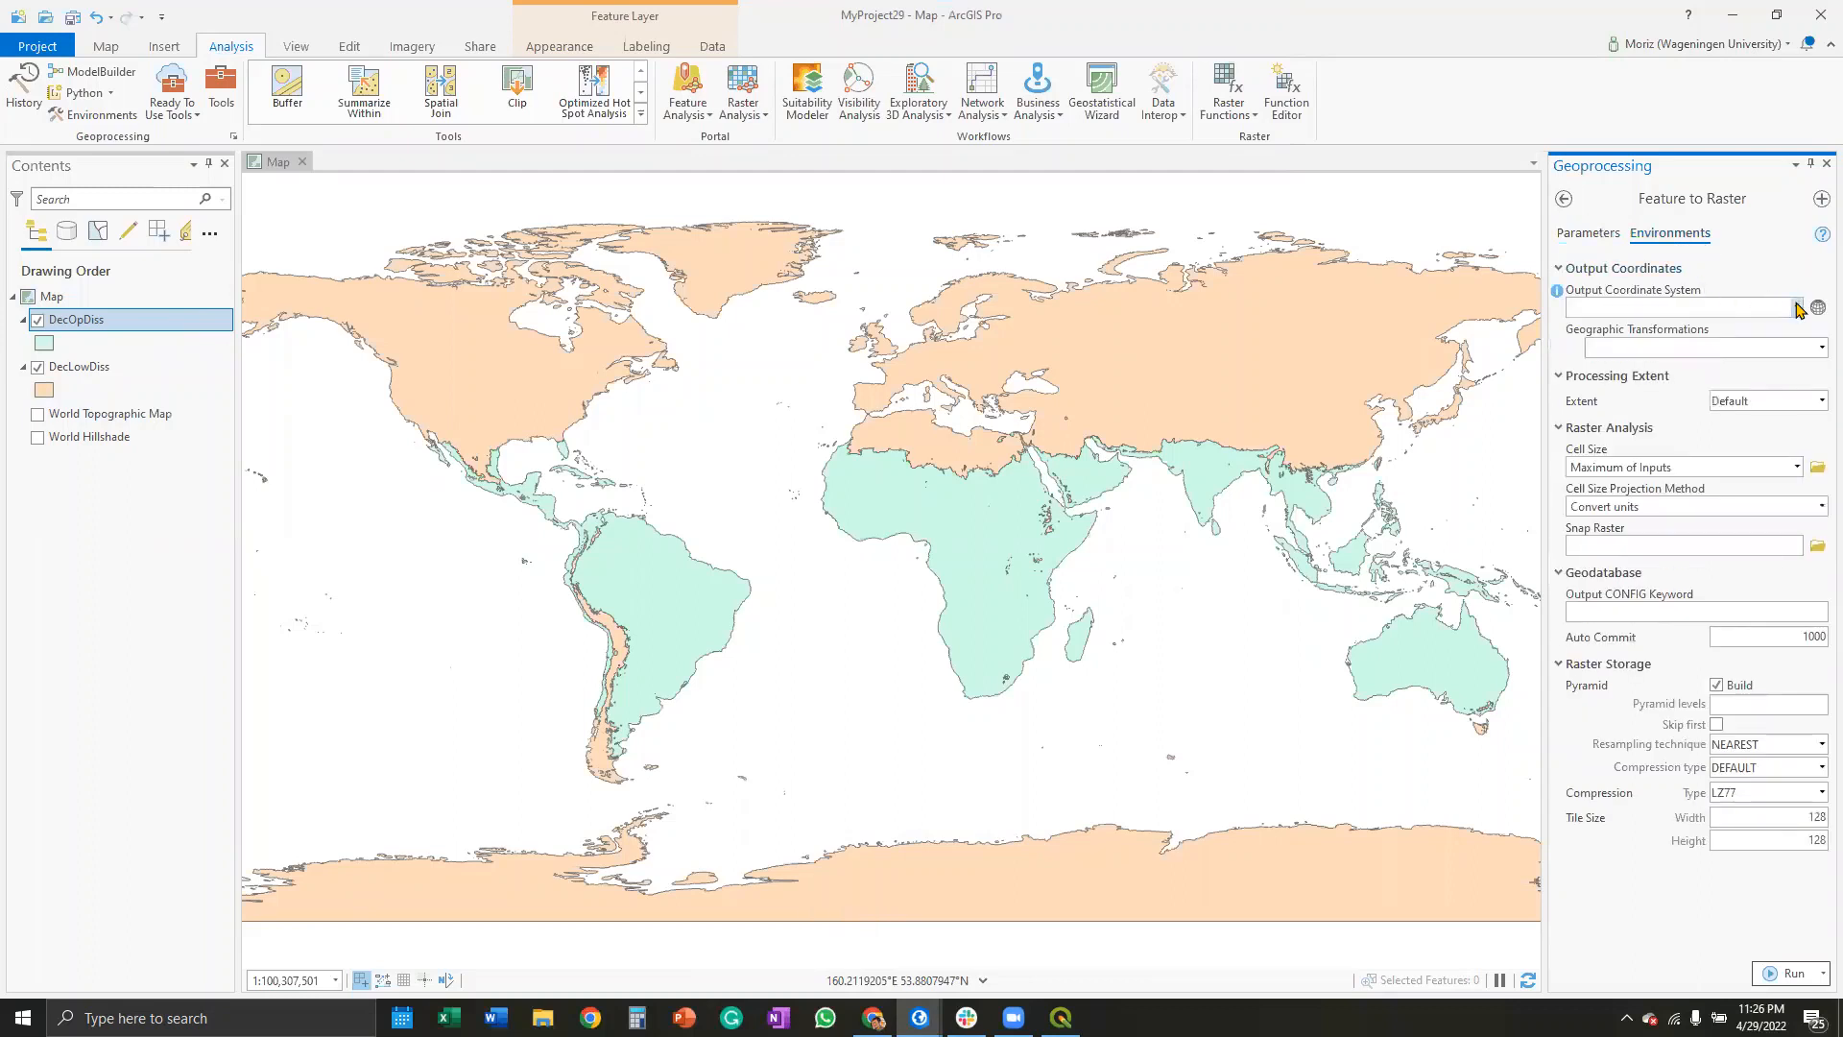
left_click(1797, 307)
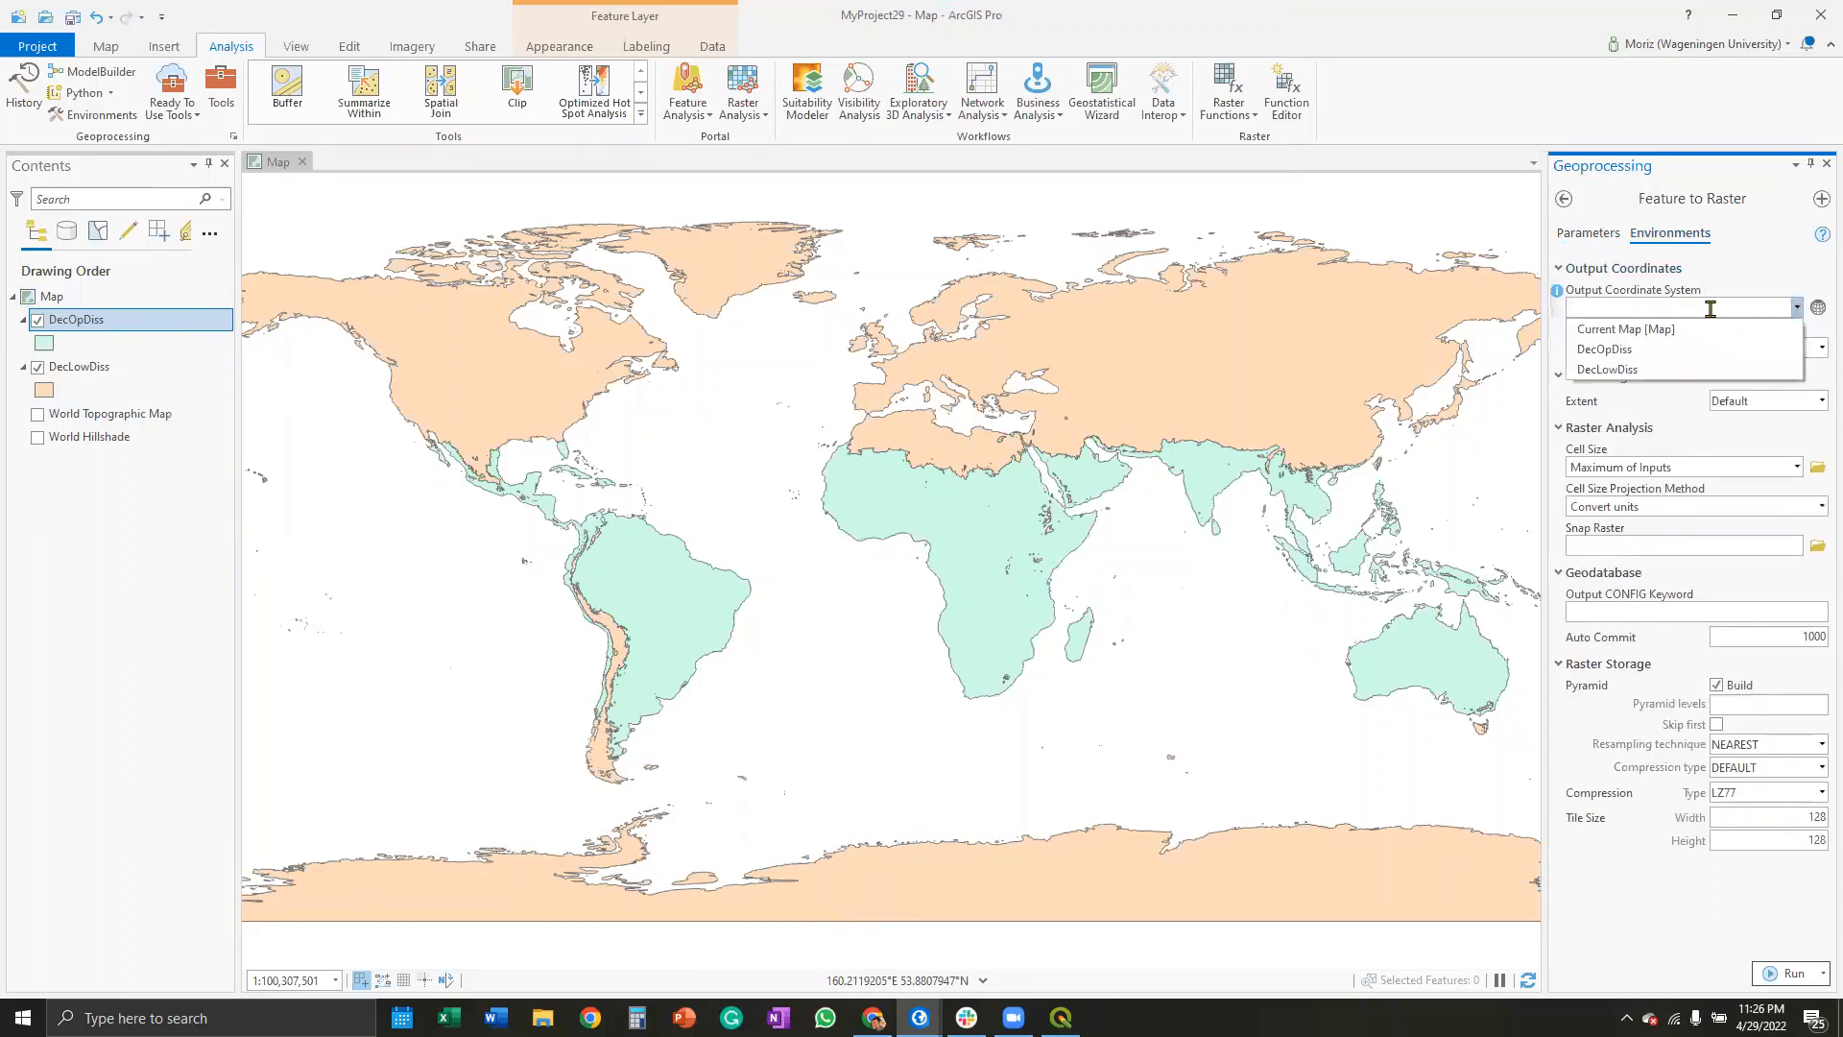
left_click(1631, 351)
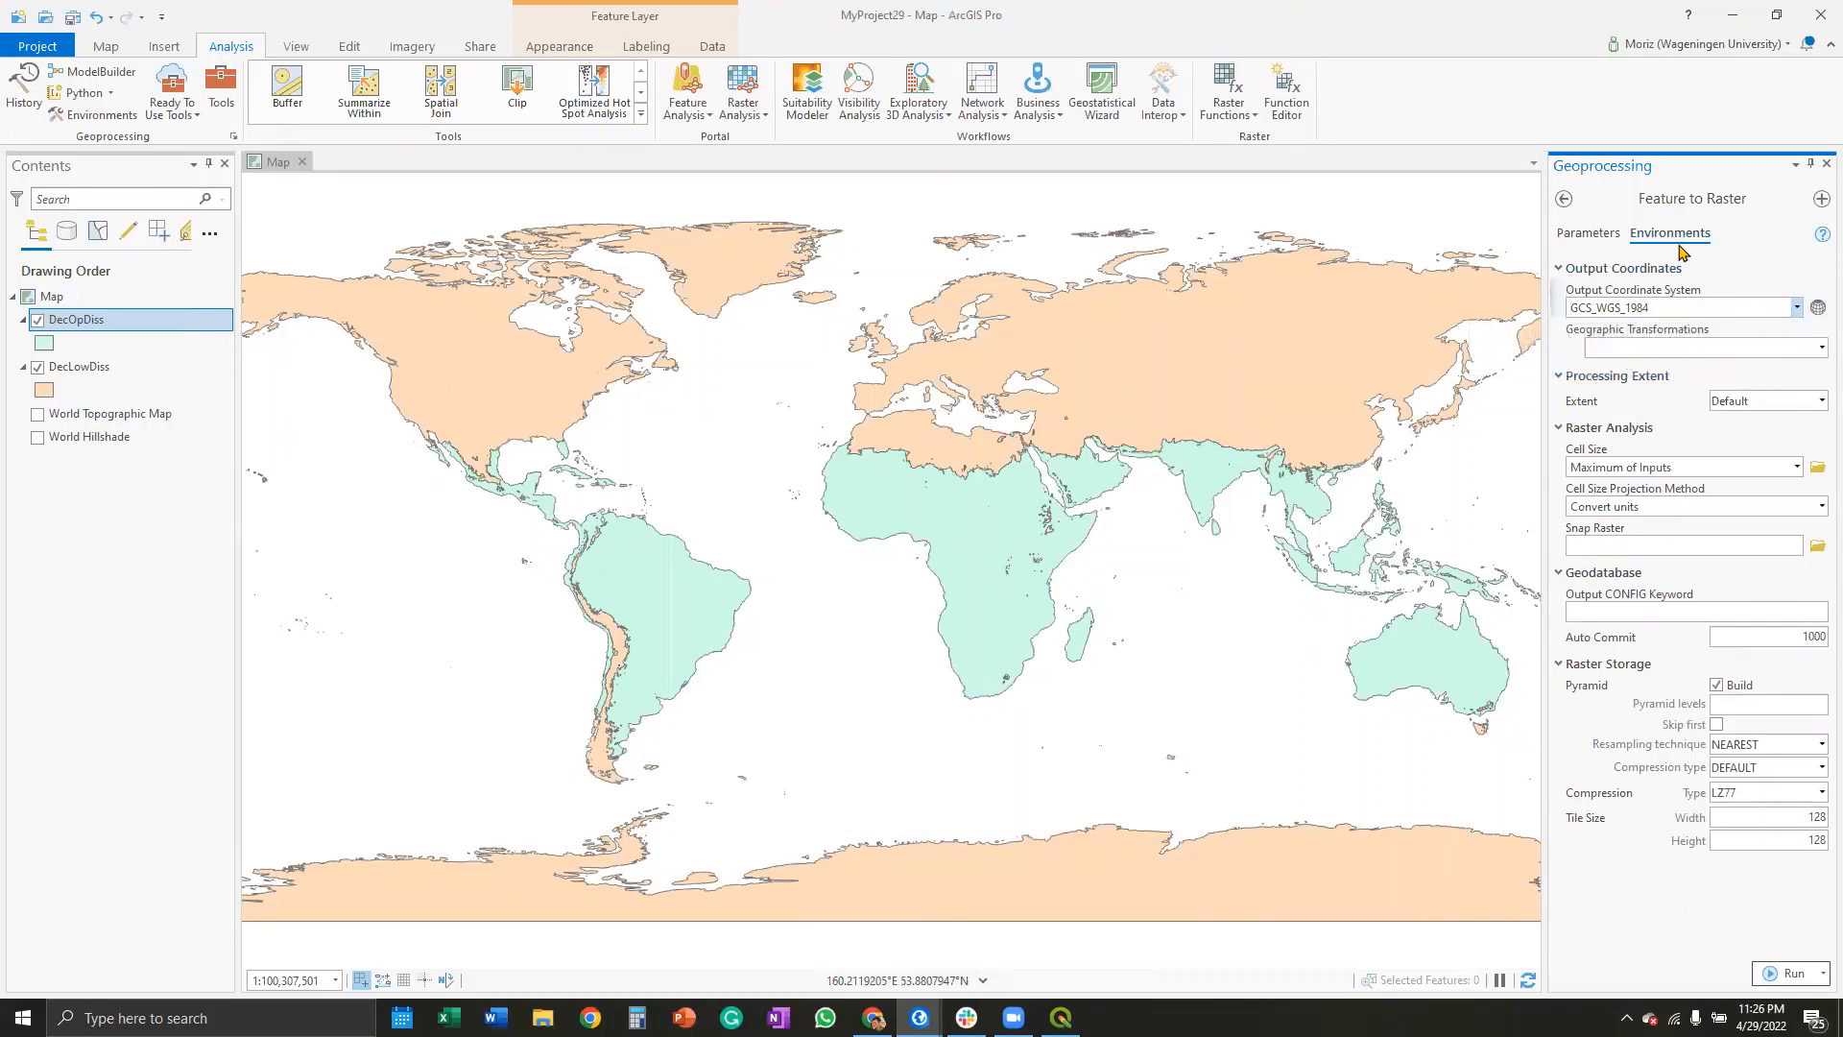
left_click(1819, 347)
left_click(1819, 348)
Step: Take the processing extent from a dataset on drive E, spanning -180 to 180 and -90 to 90, and run the DecOpDiss conversion
left_click(1820, 401)
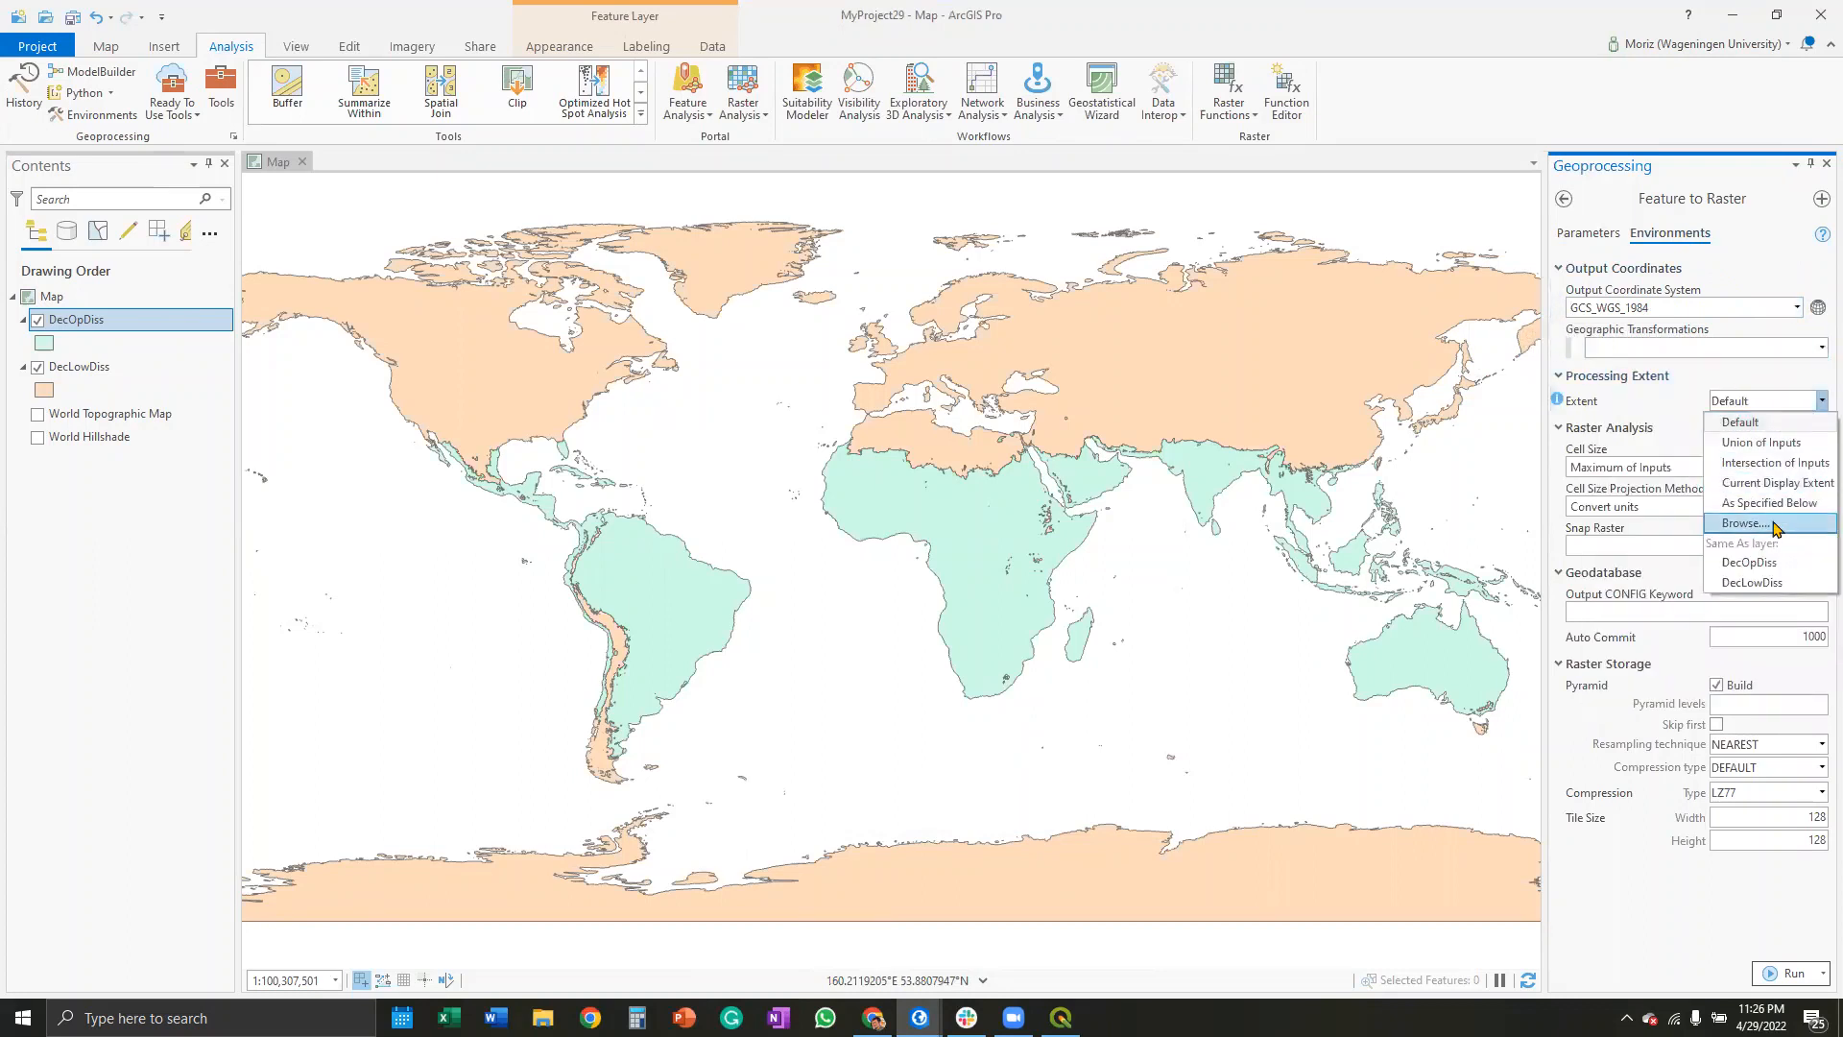
left_click(1775, 525)
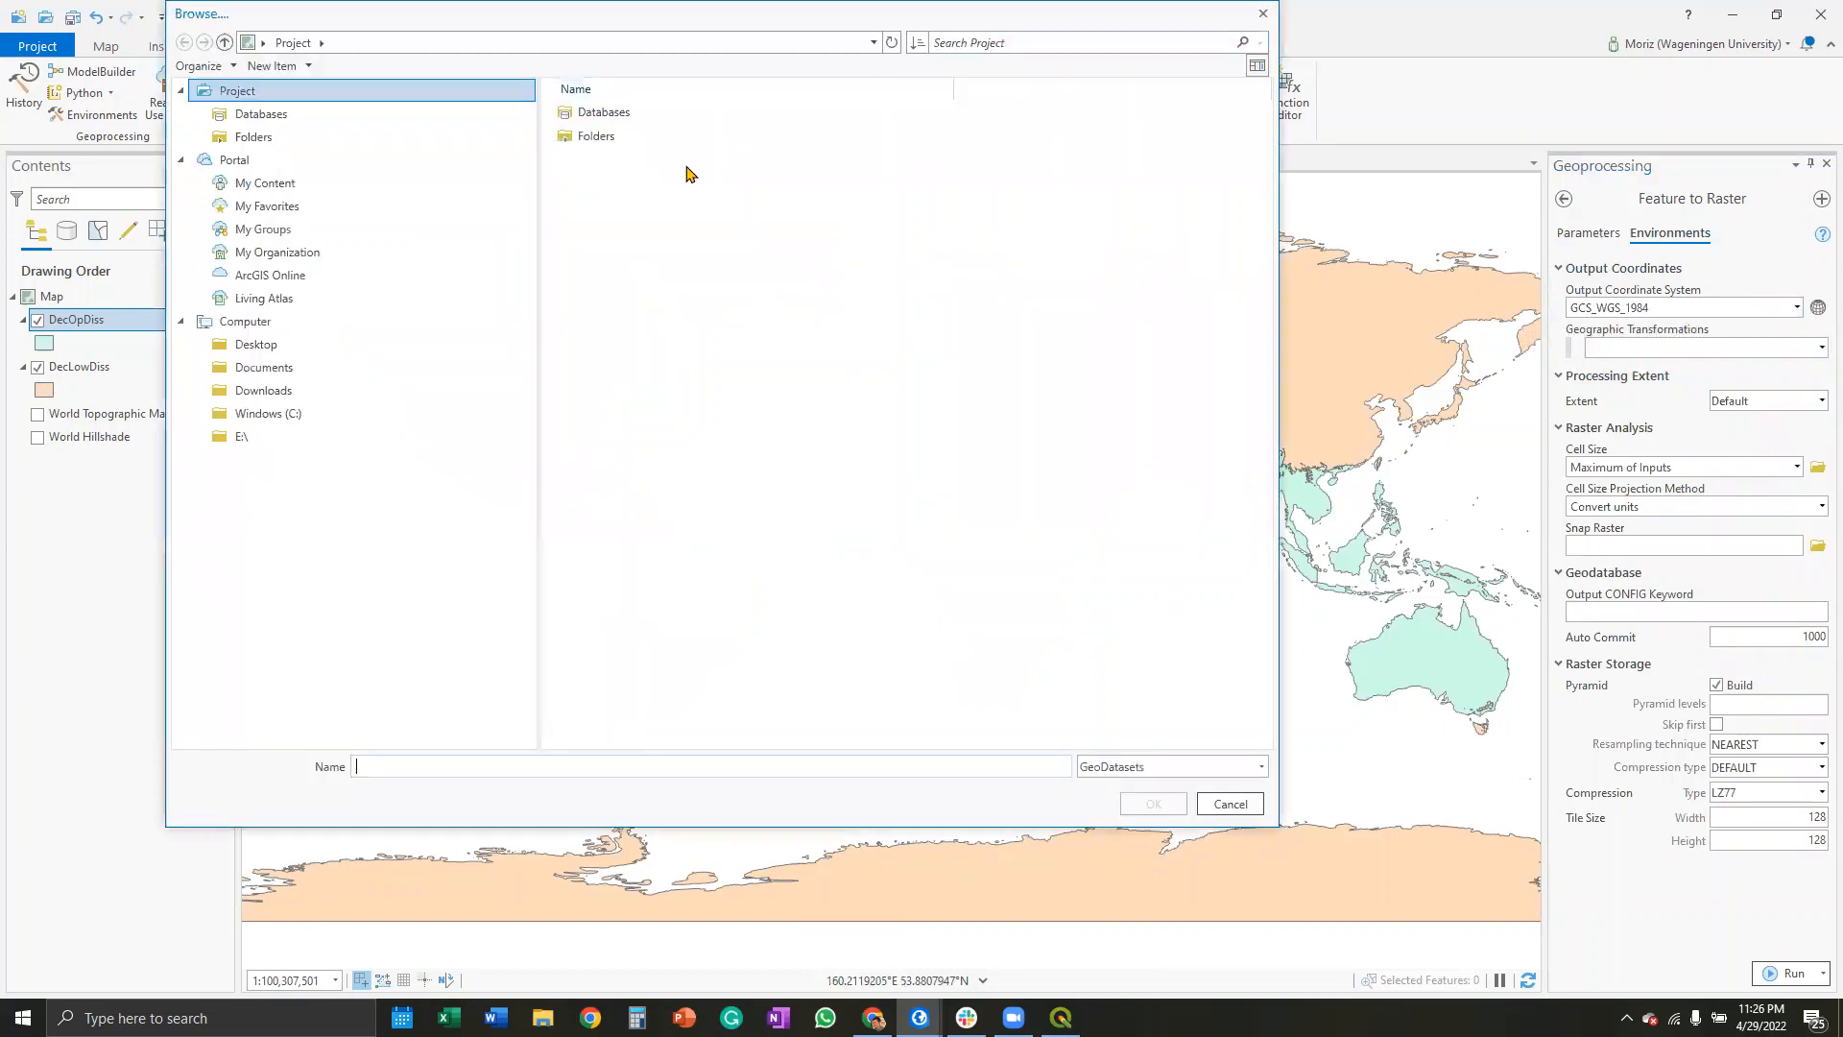
left_click(279, 438)
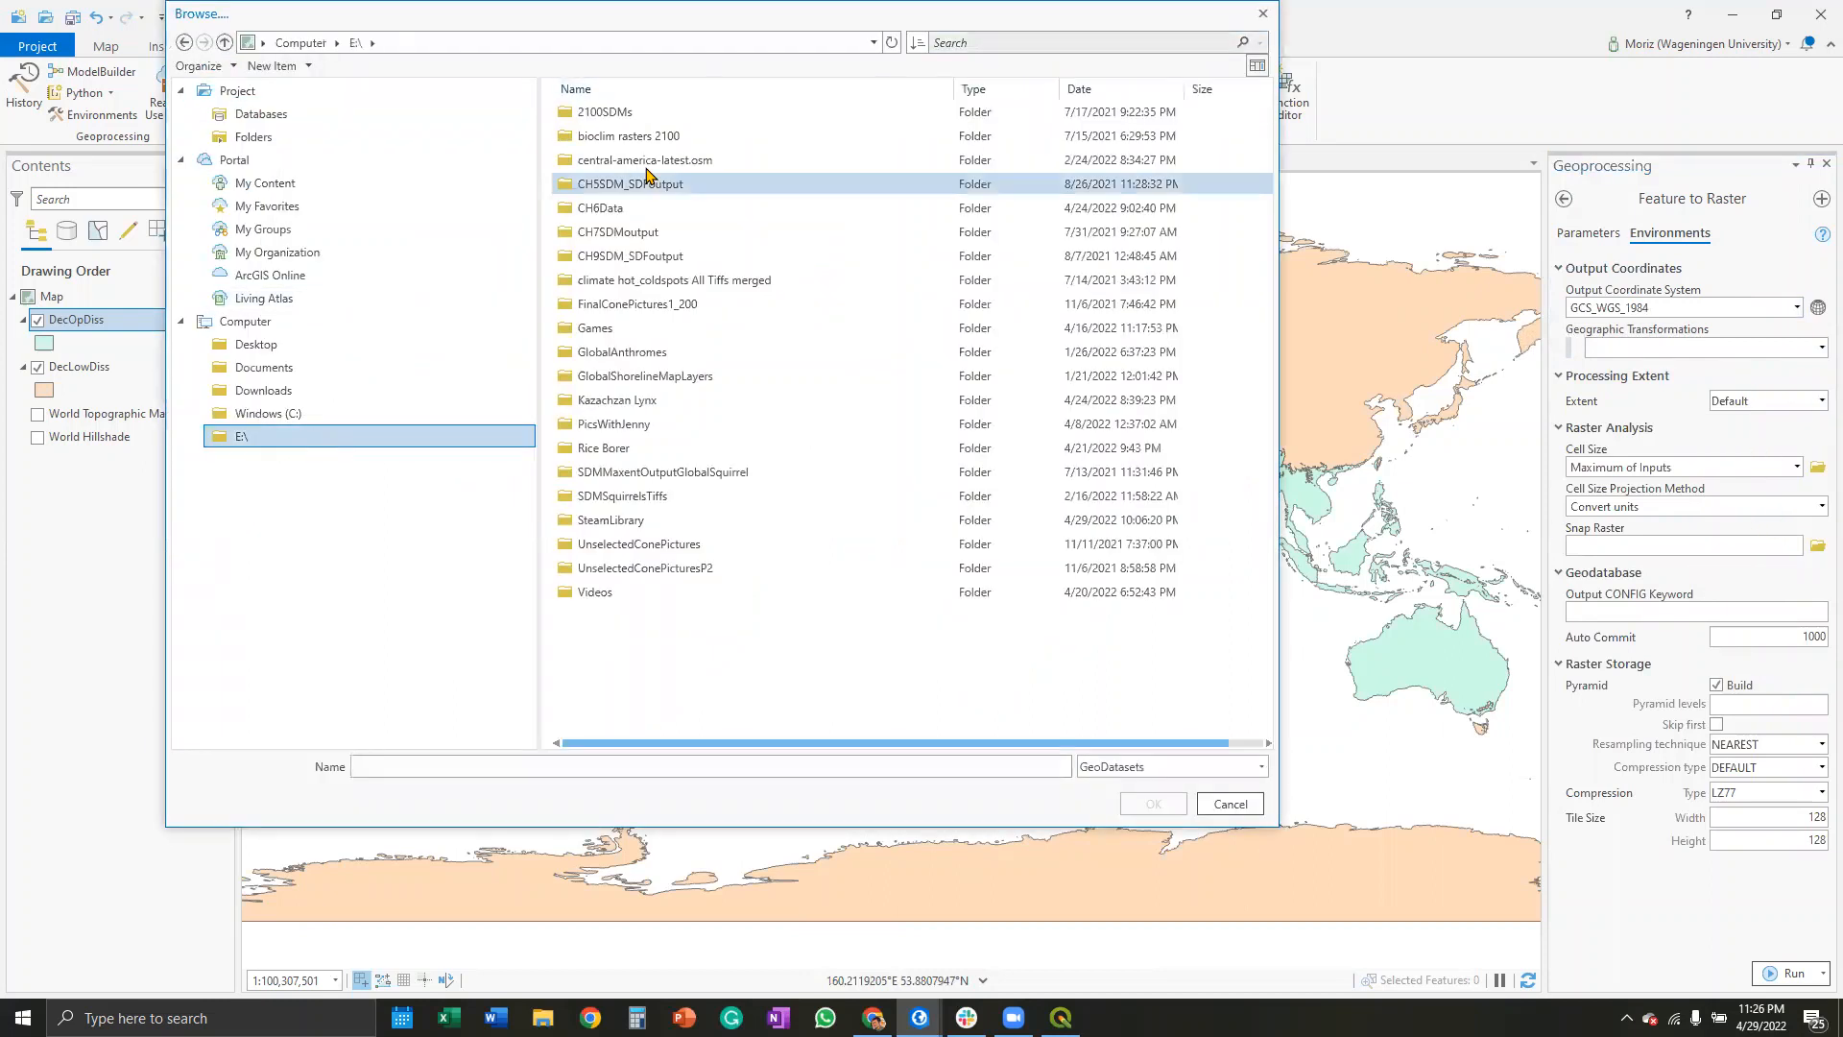
left_click(615, 138)
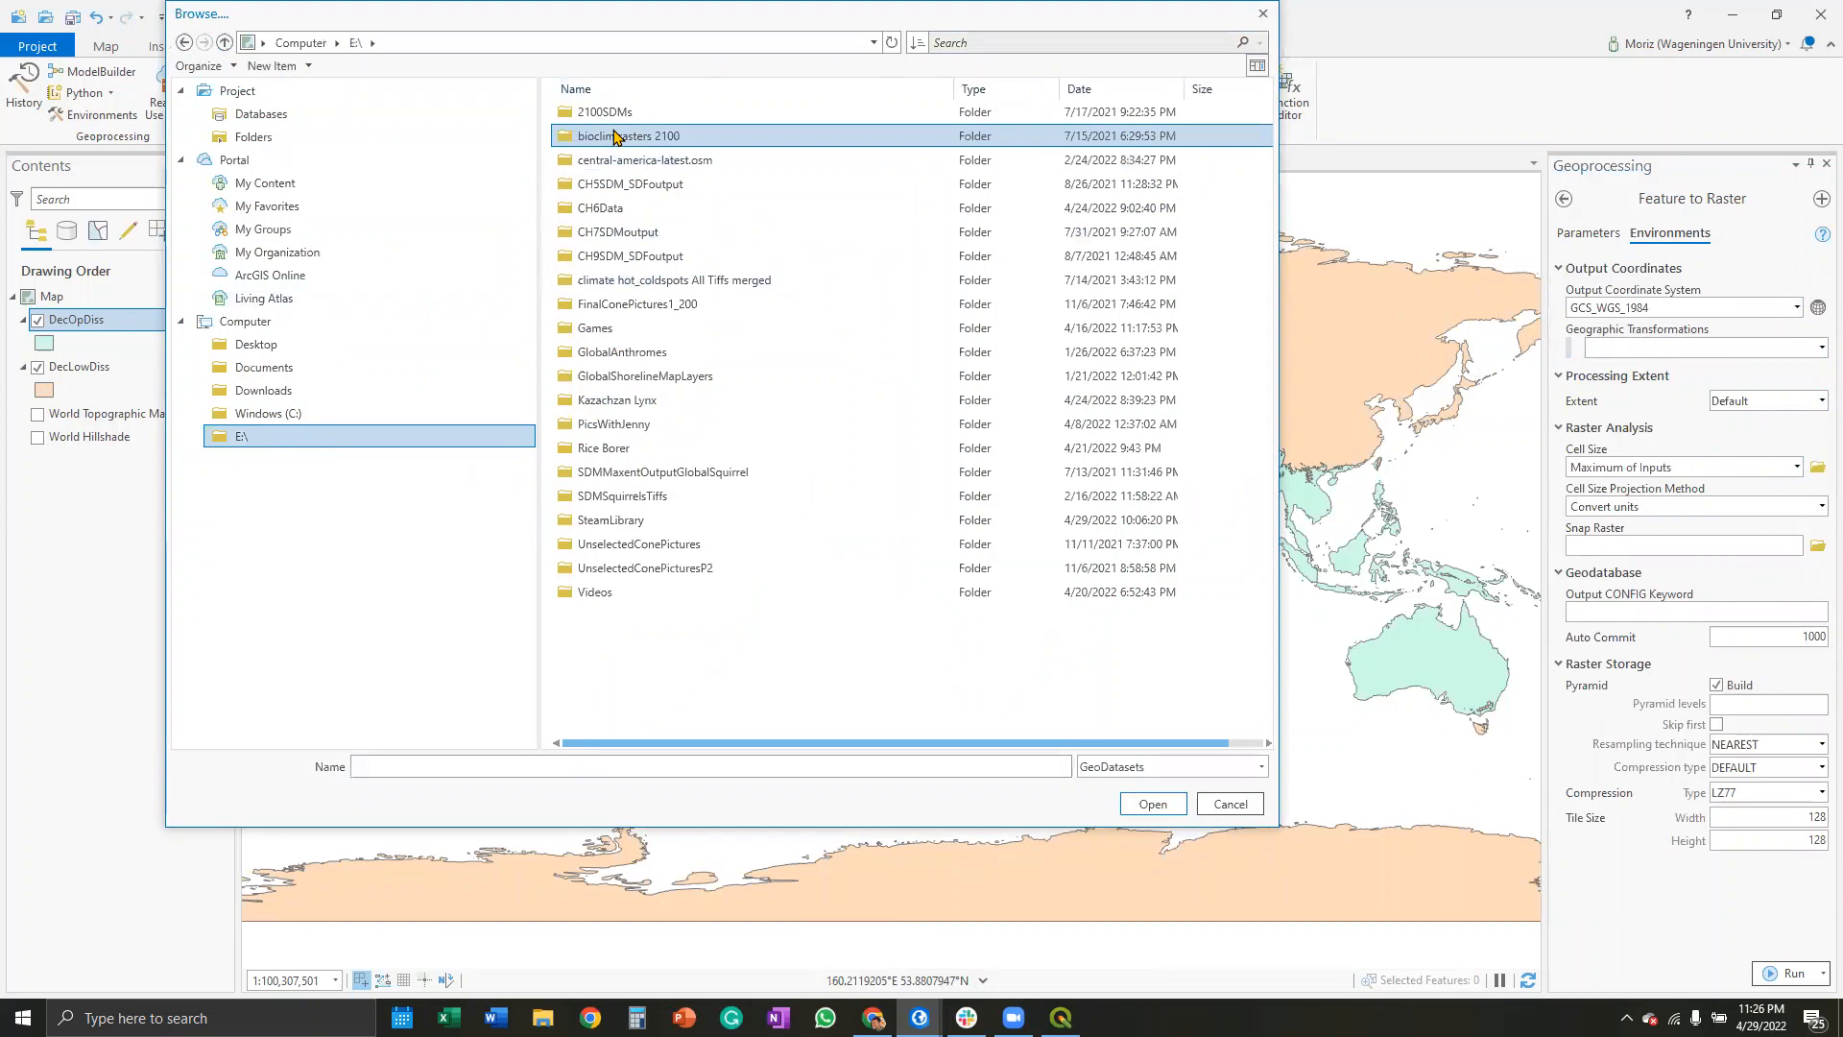
double_click(615, 138)
double_click(614, 207)
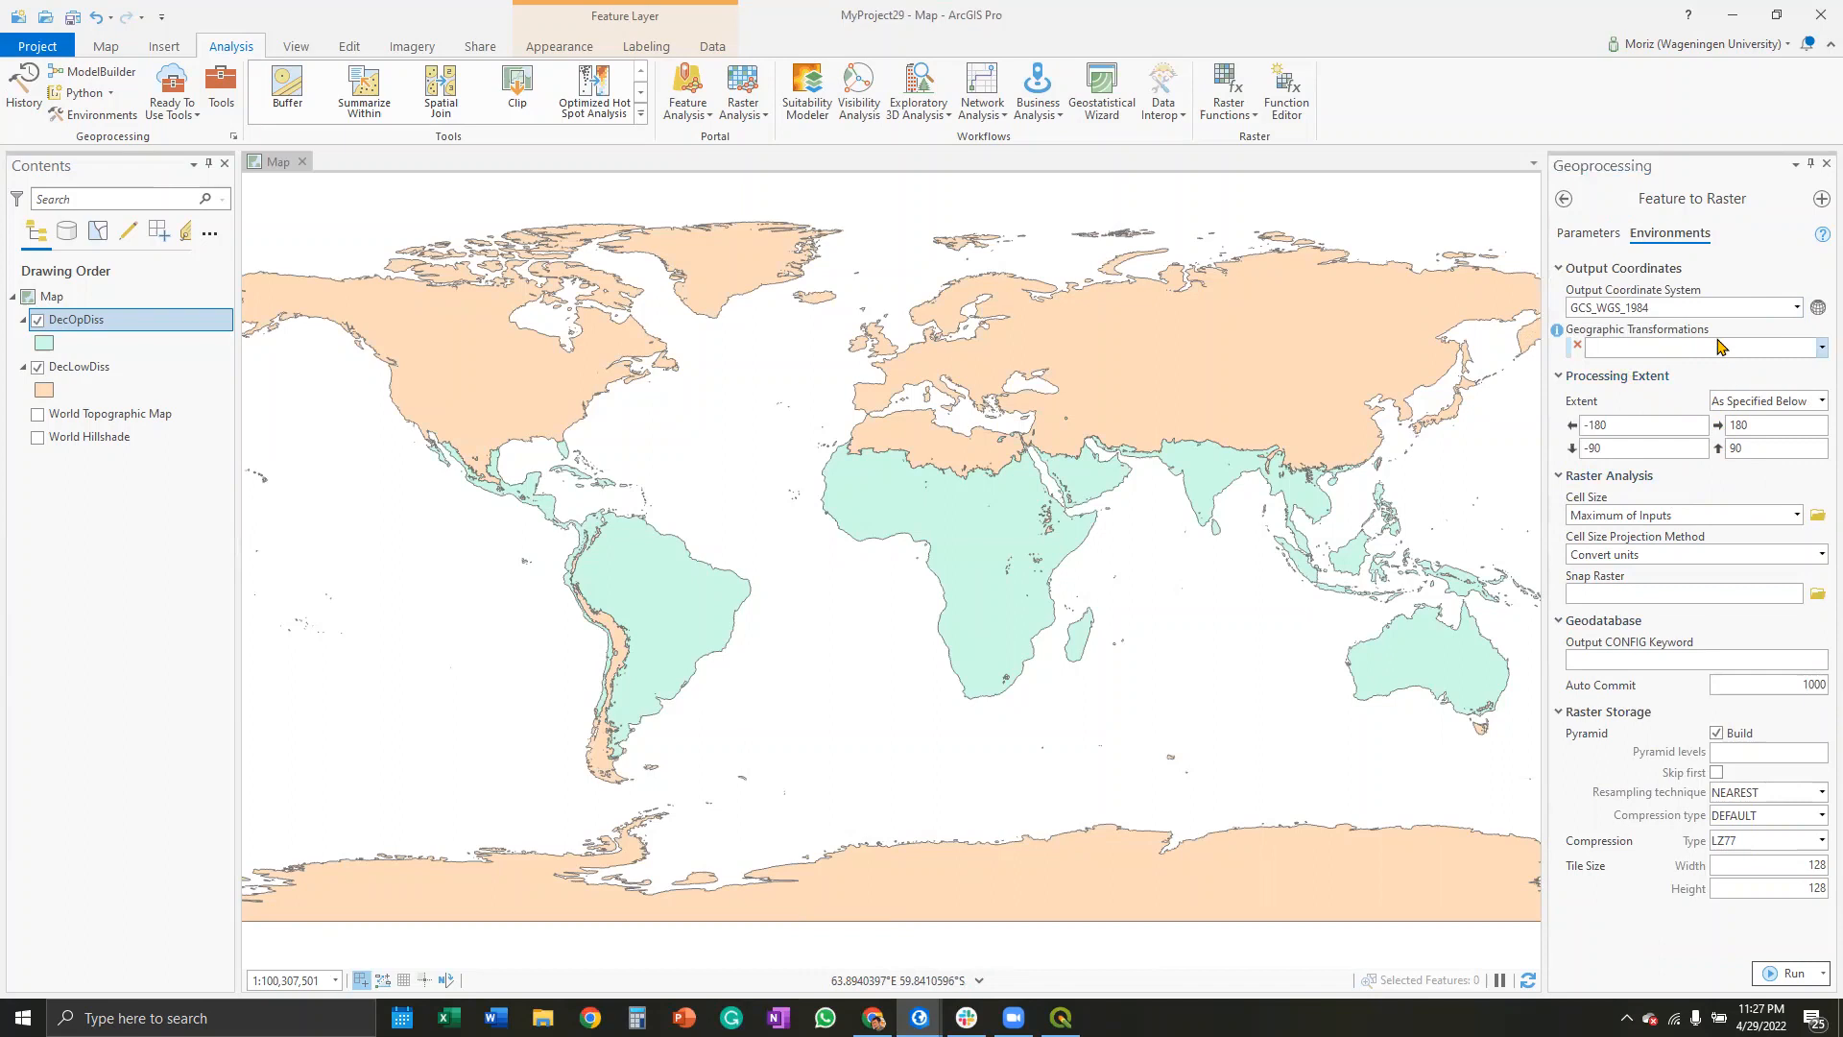
left_click(1601, 232)
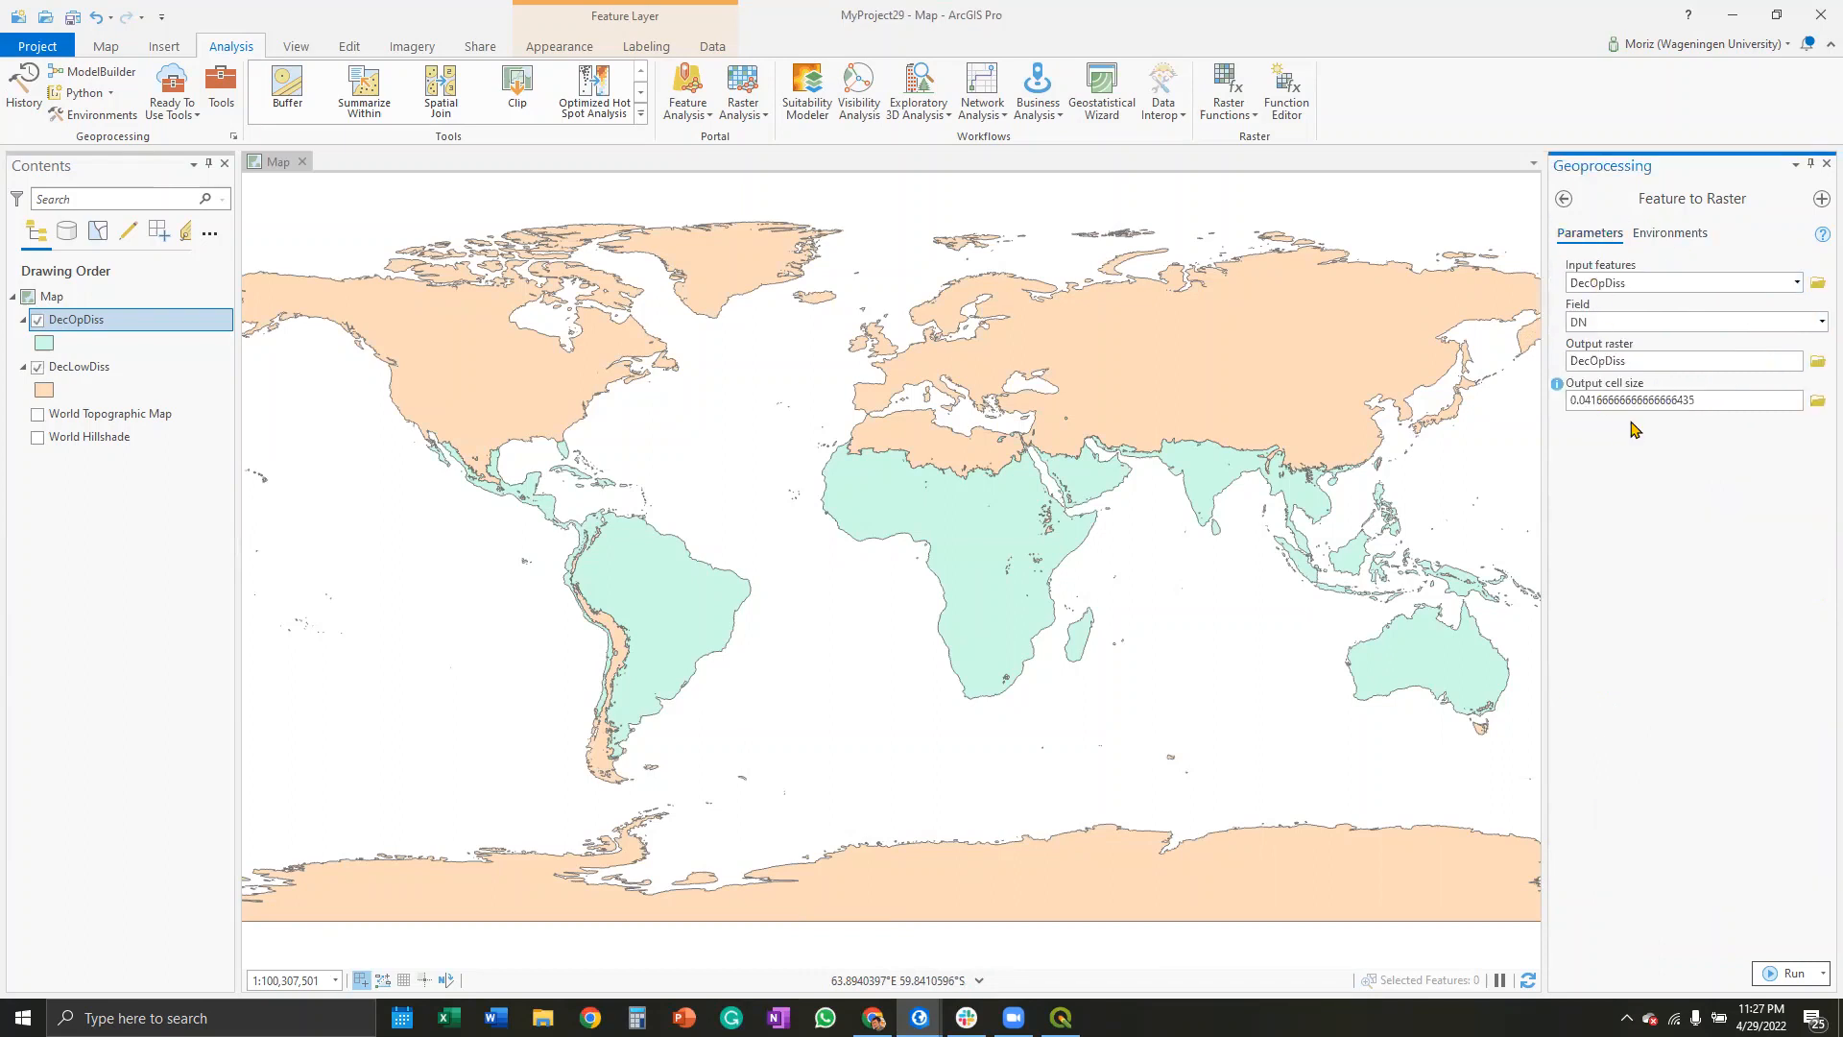
left_click(1788, 973)
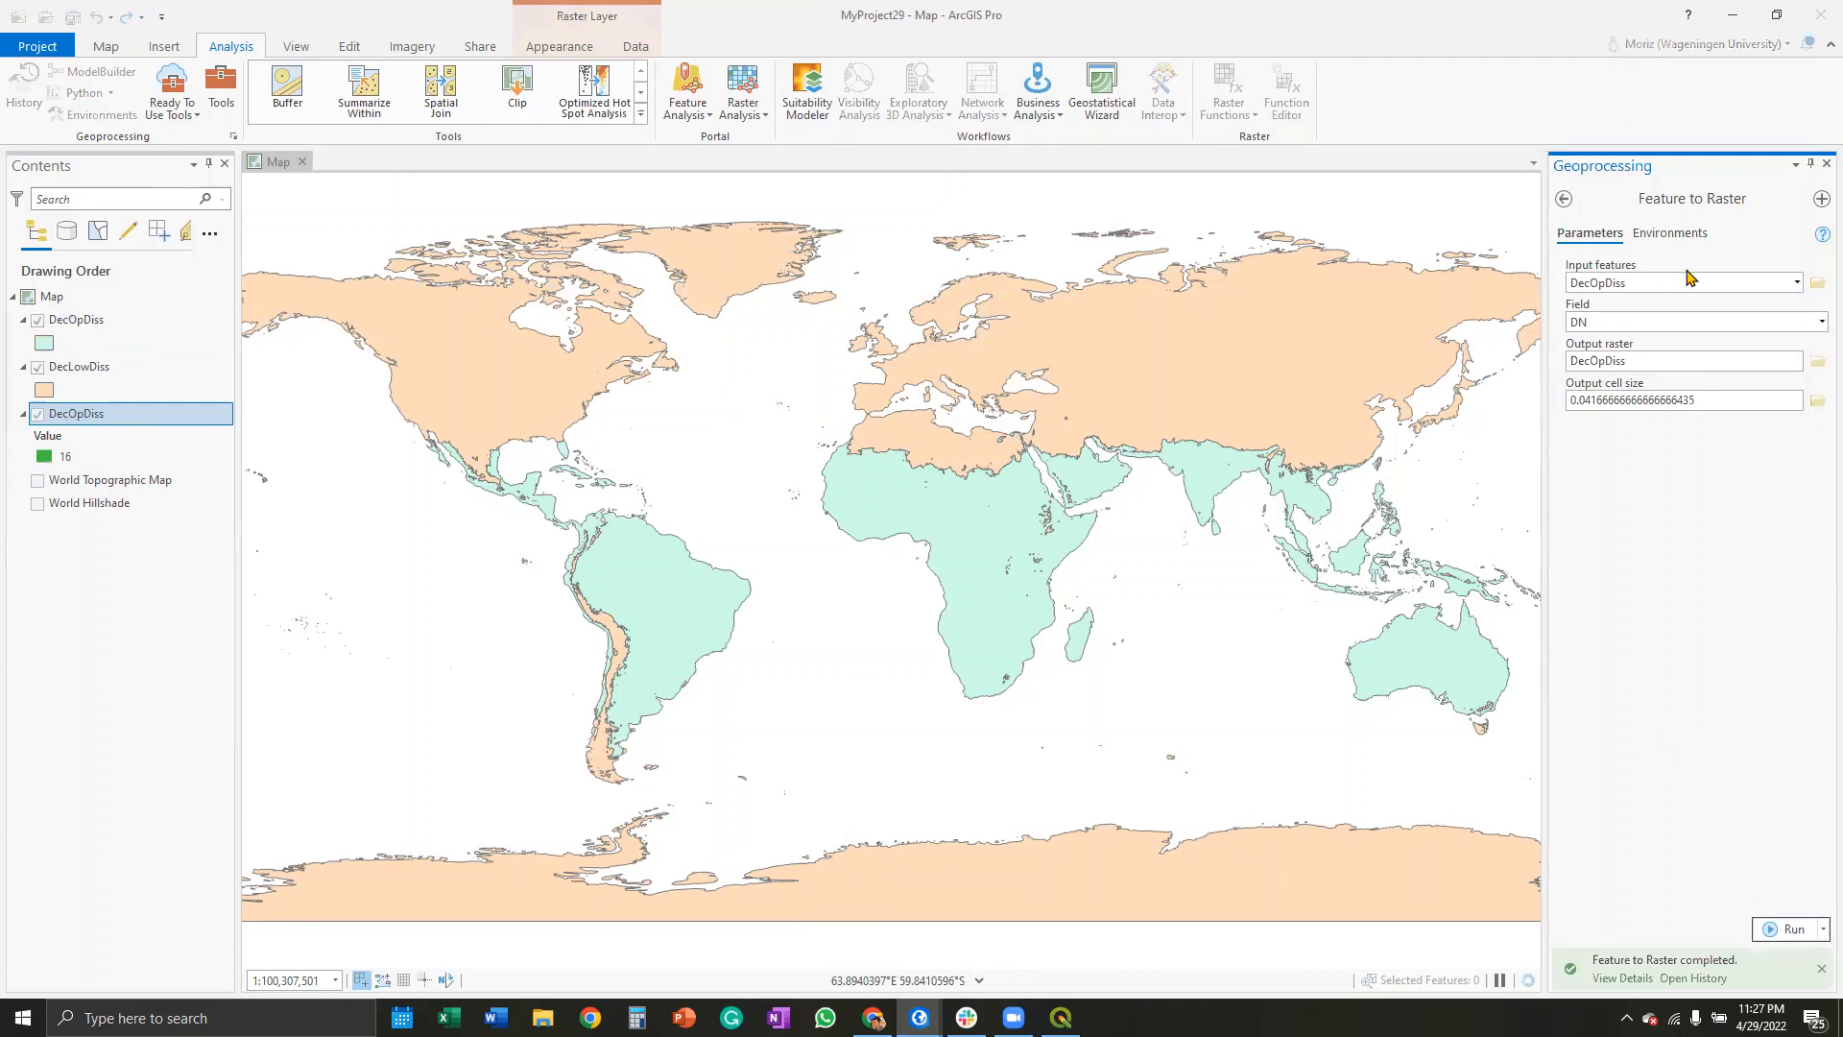
Step: Convert the DecLowDiss polygons to a raster named DecLowDiss in the PartialLayer folder, keeping the DN field and cell size
left_click(1796, 288)
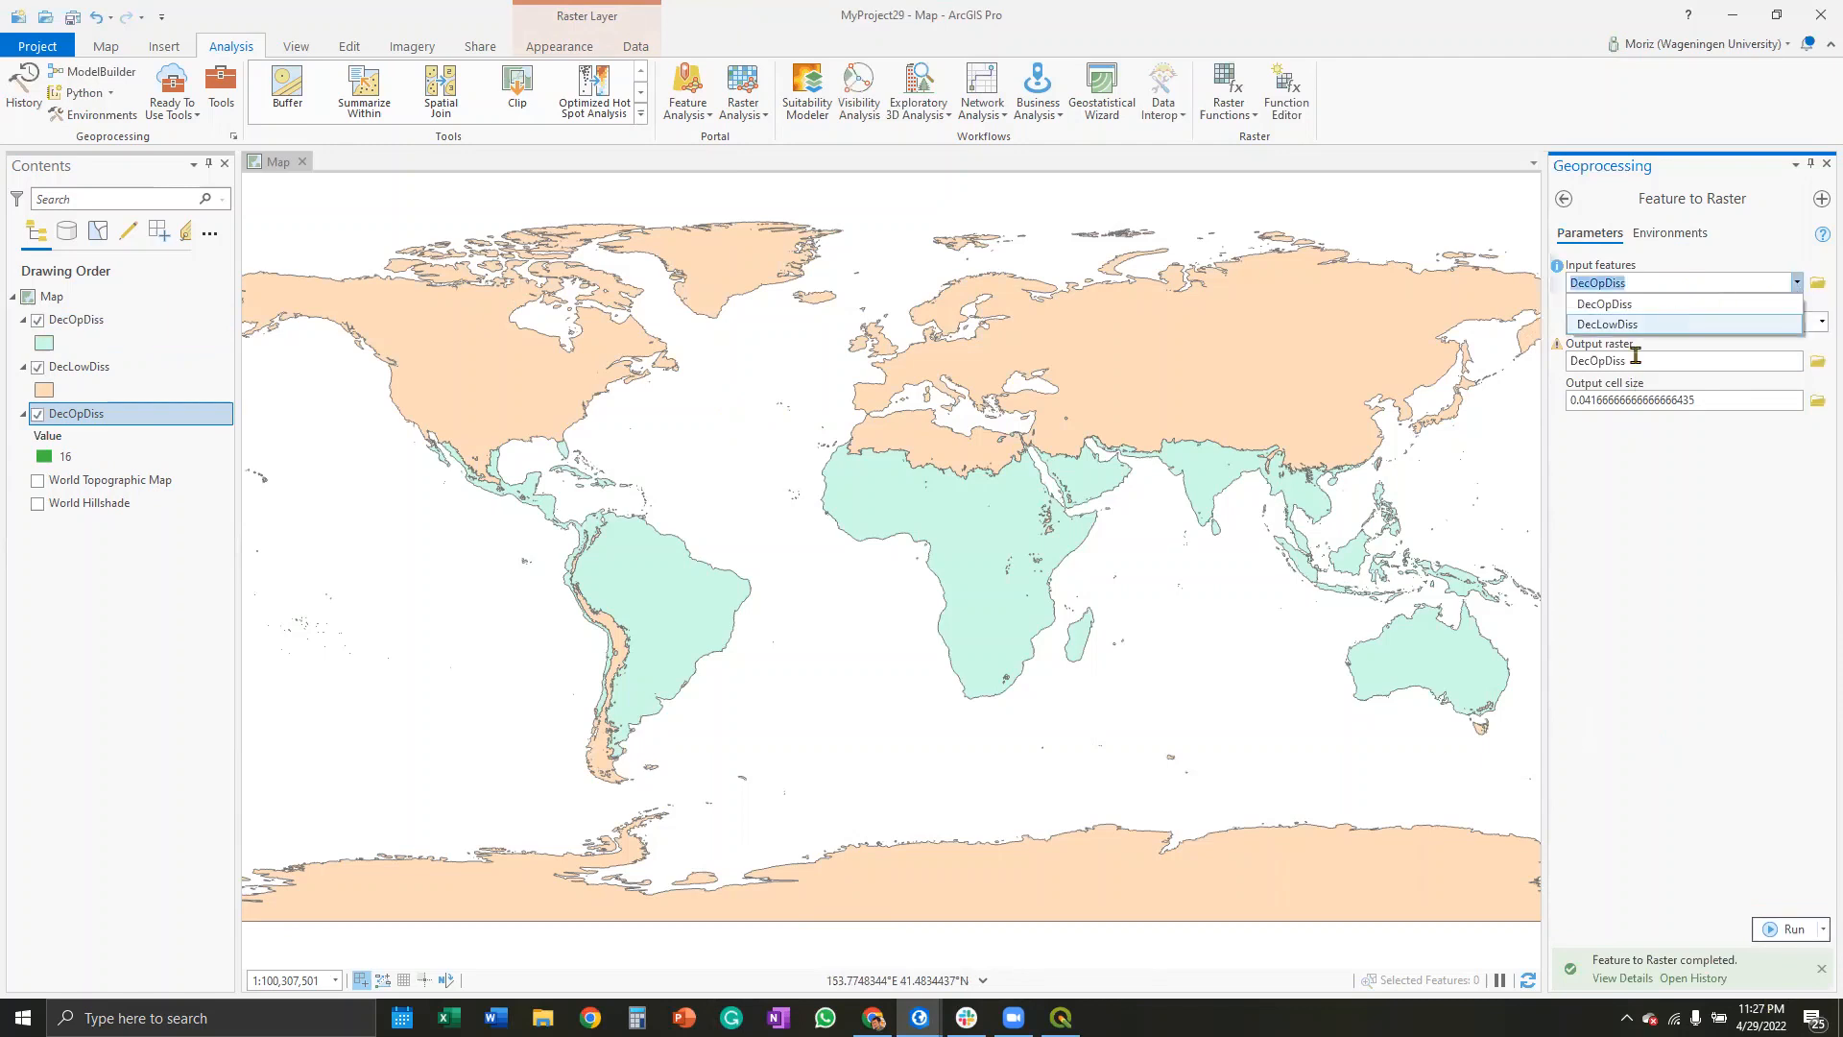
left_click(1635, 323)
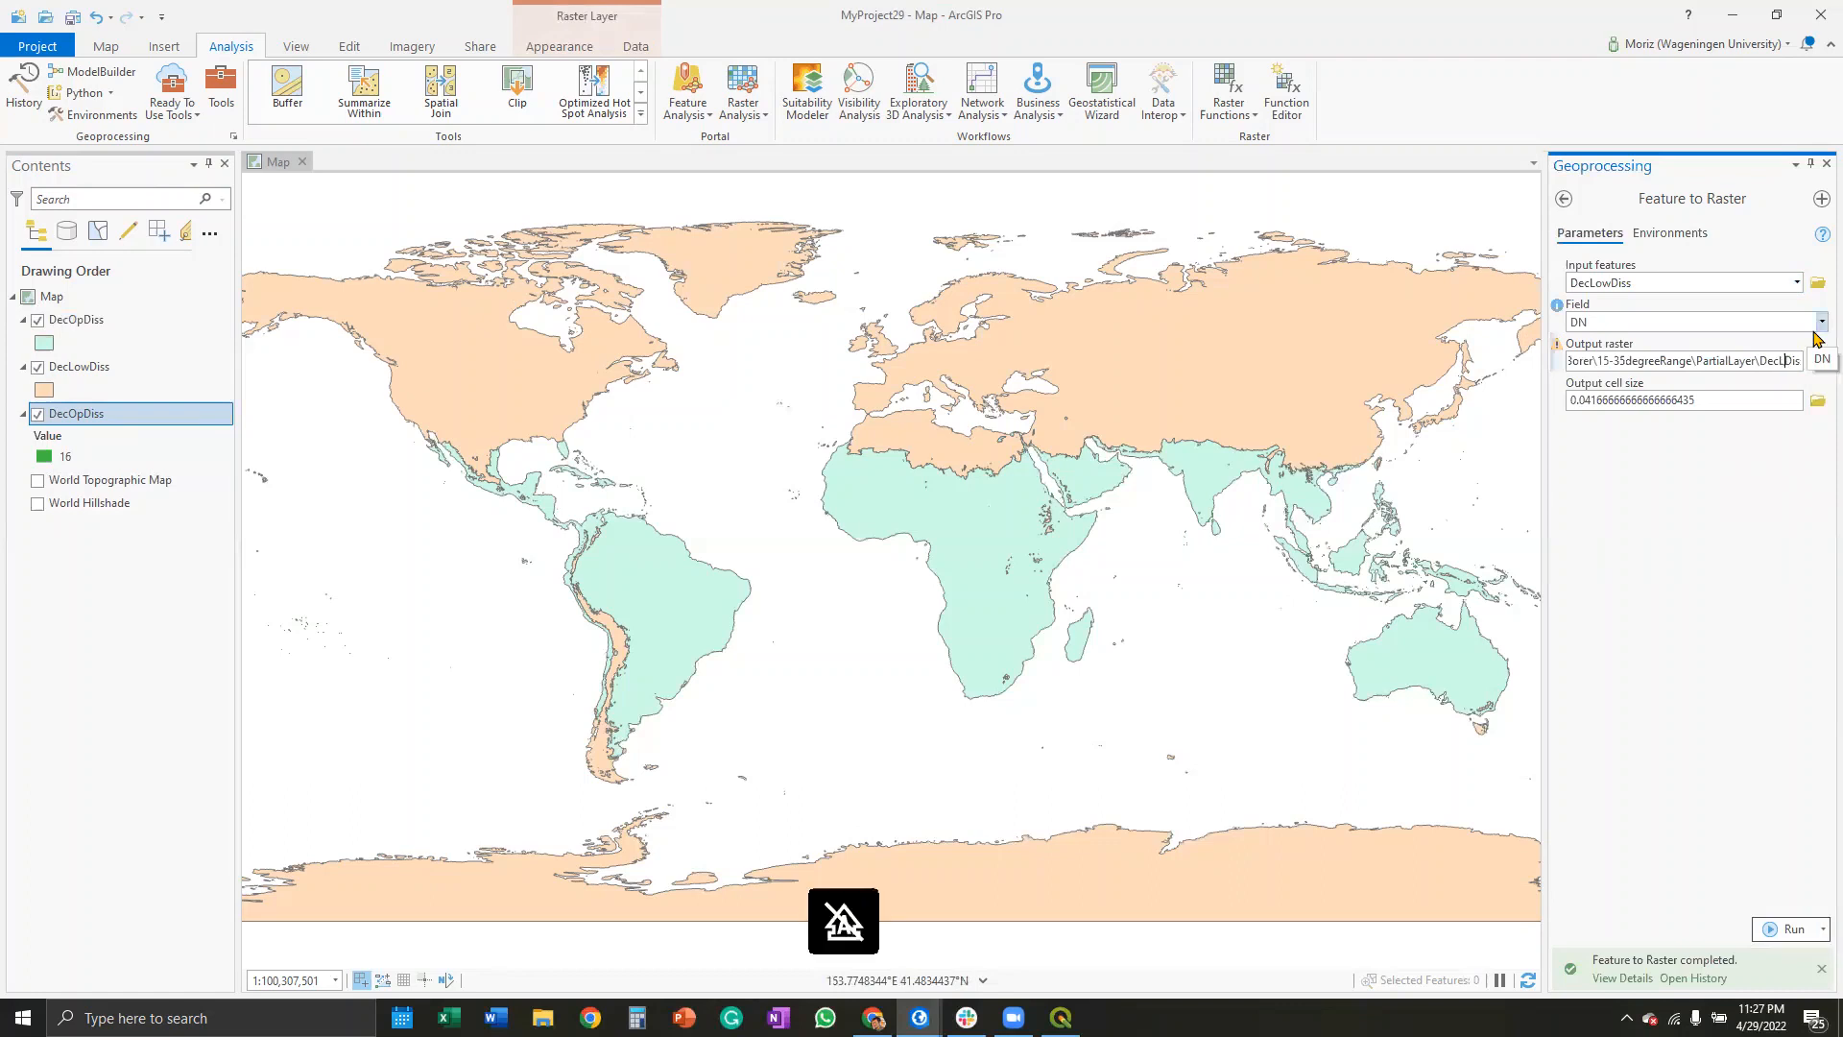
left_click(1788, 929)
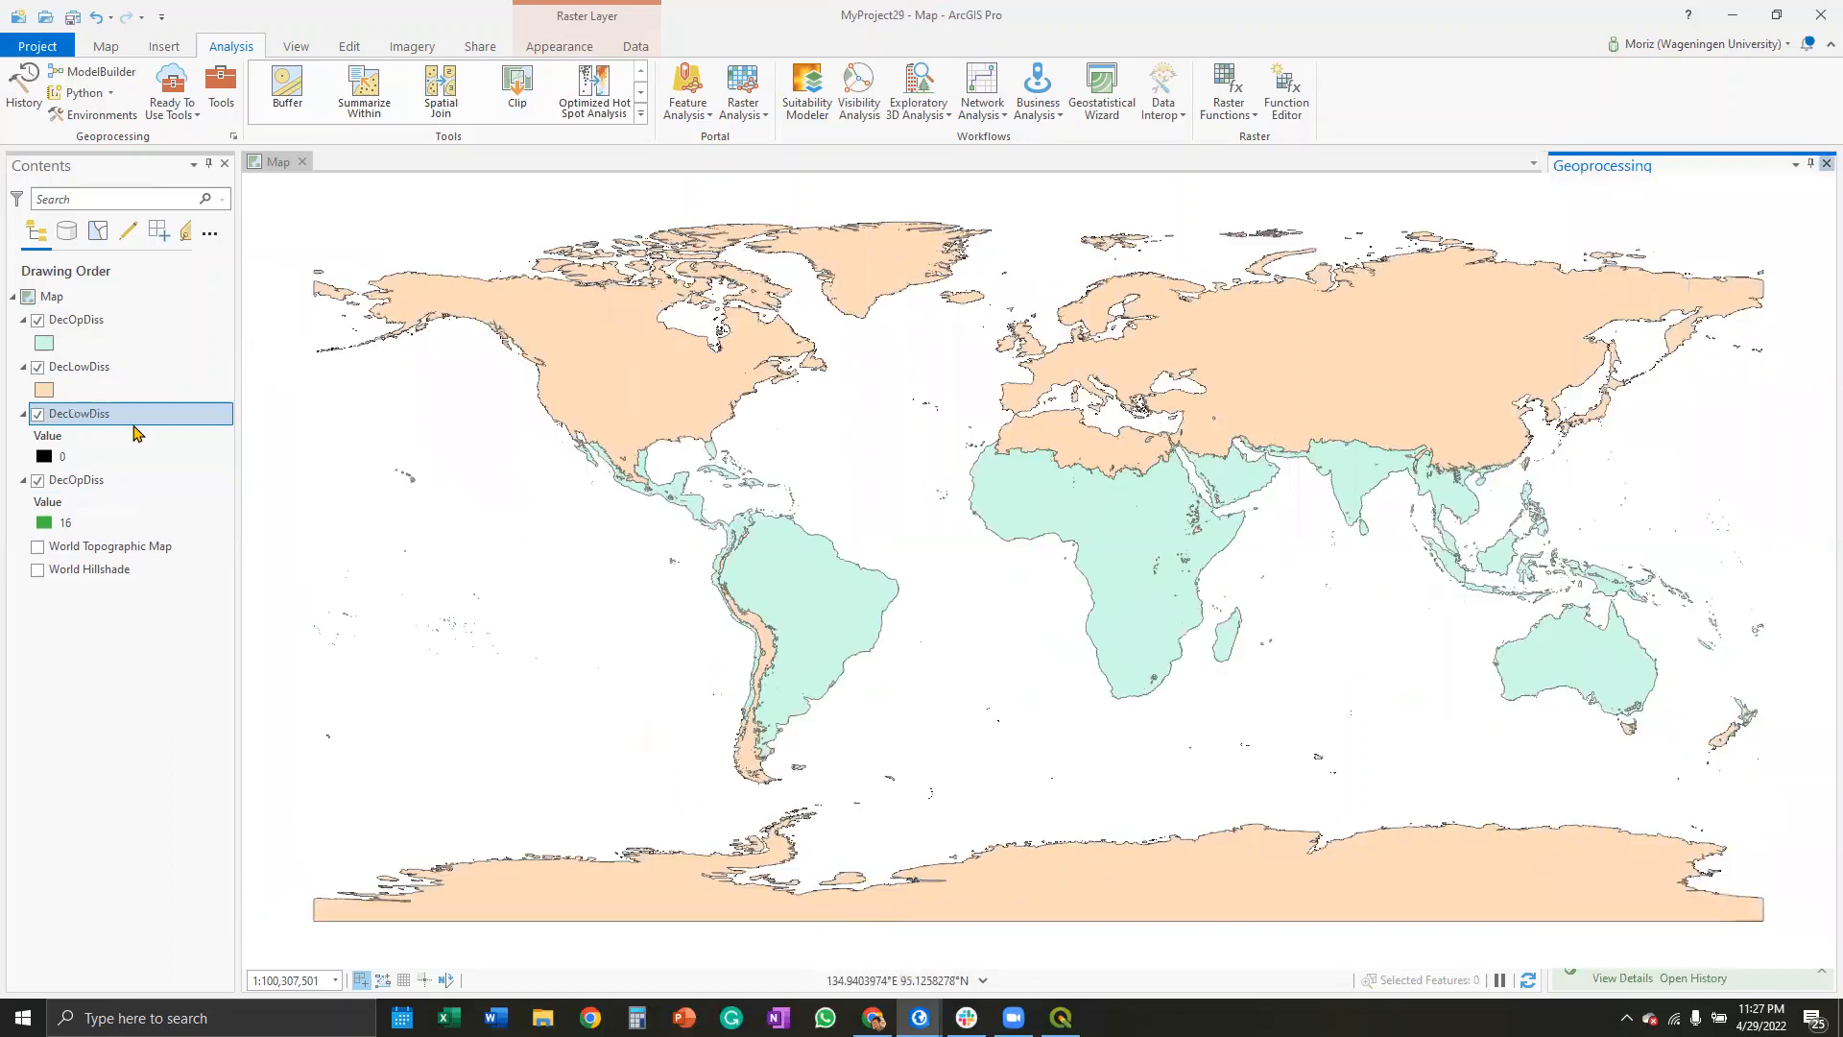
Step: Hide both polygon layers and compare the DecLowDiss and DecOpDiss rasters around Central America, leaving only the DecOpDiss raster displayed
left_click(37, 320)
left_click(43, 378)
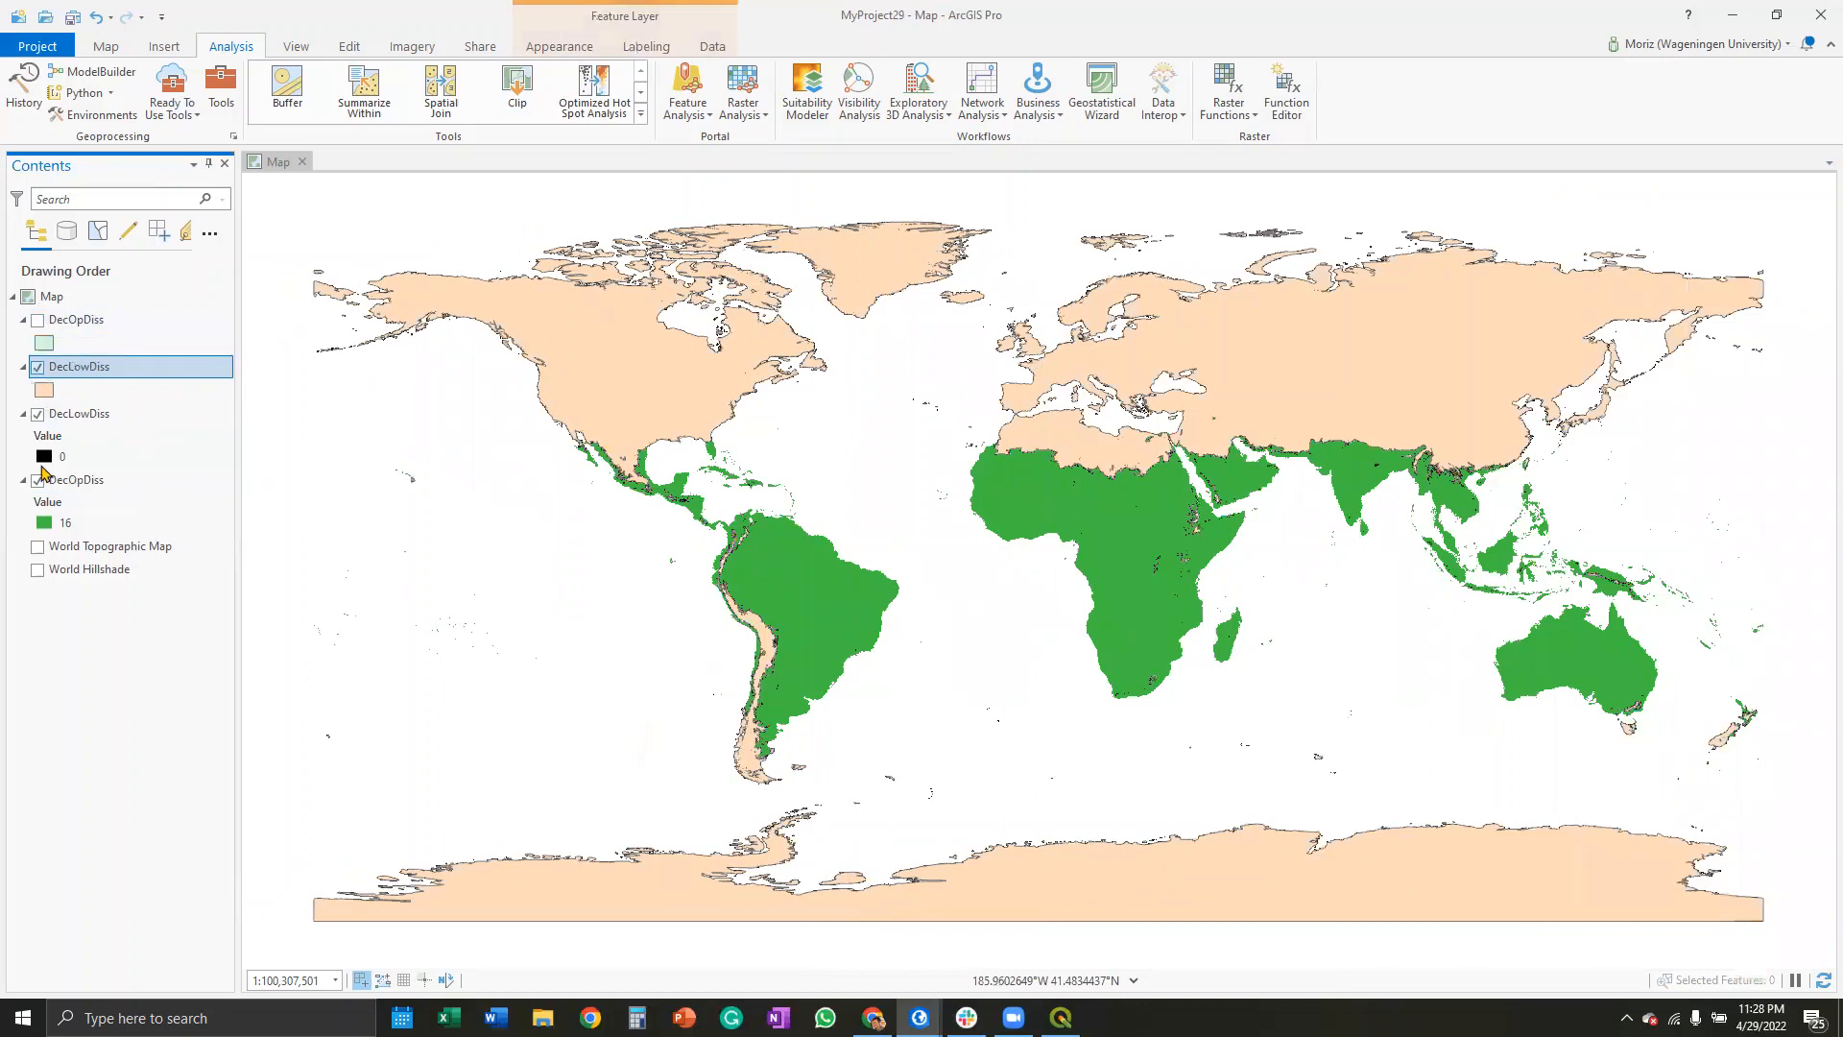
left_click(39, 480)
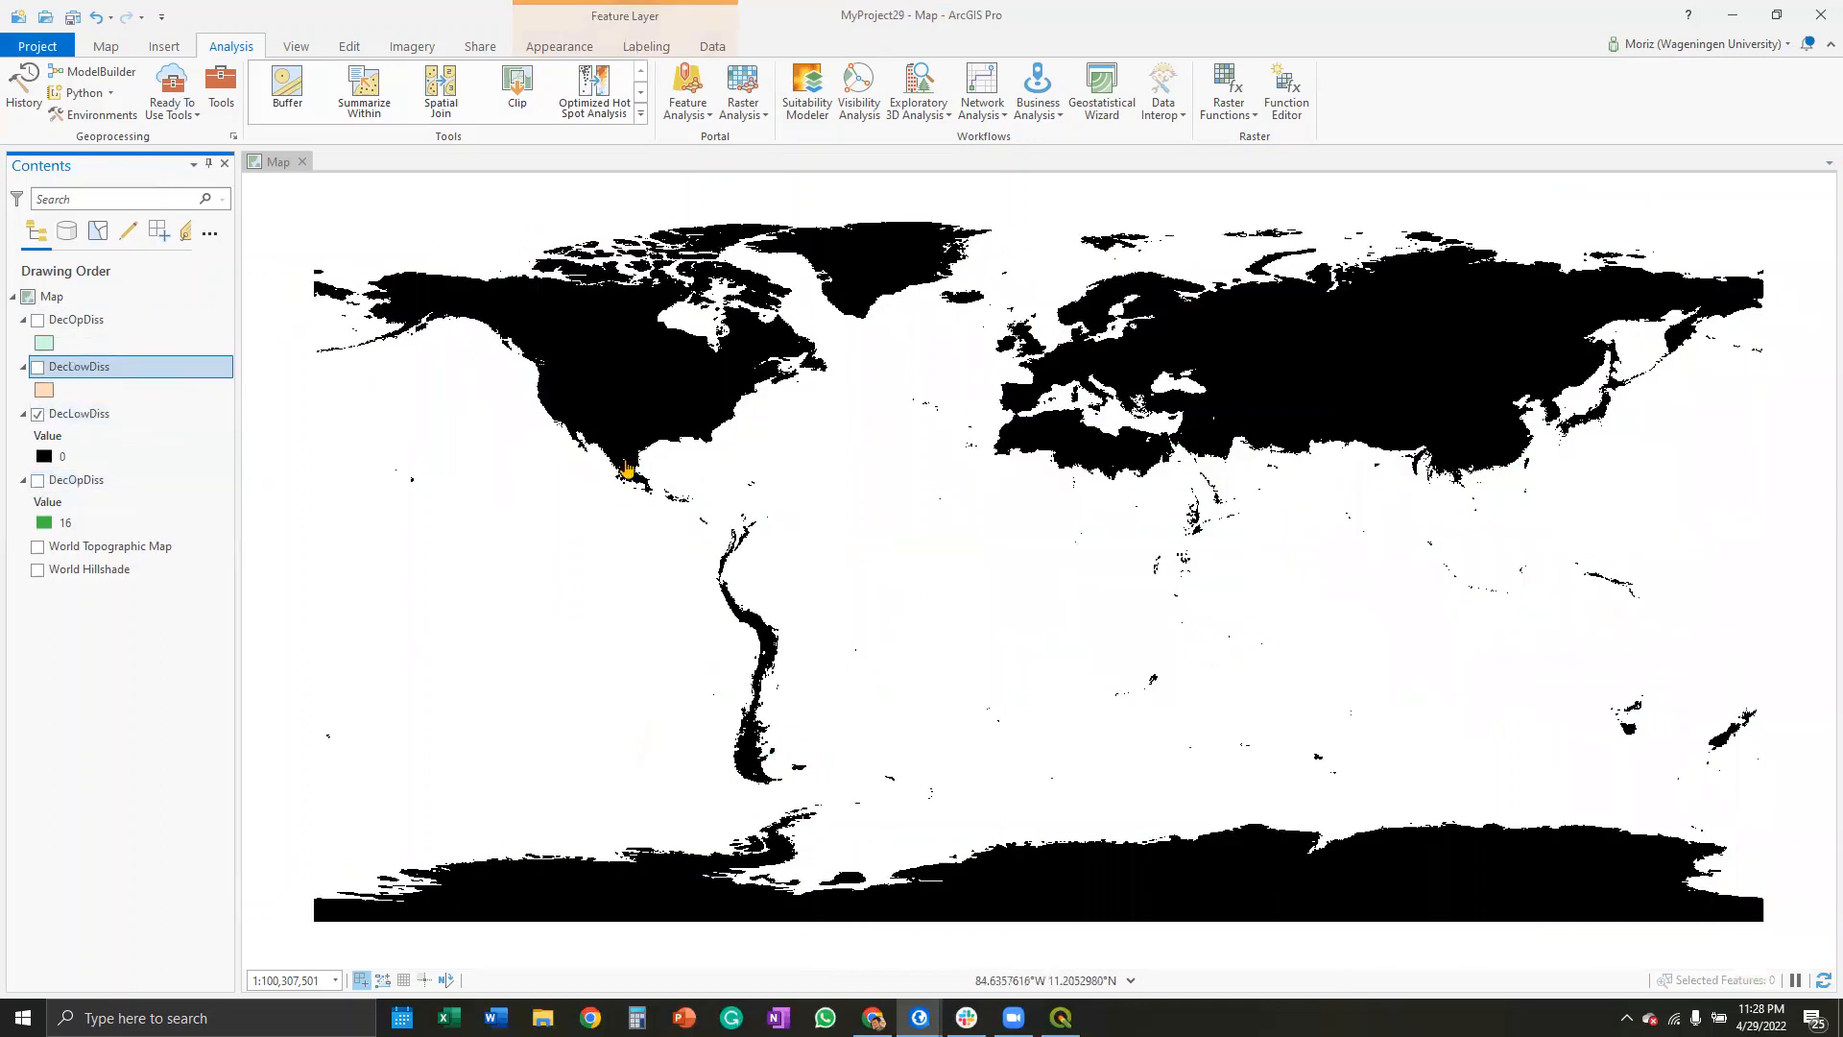
scroll(629, 470, "up", 4)
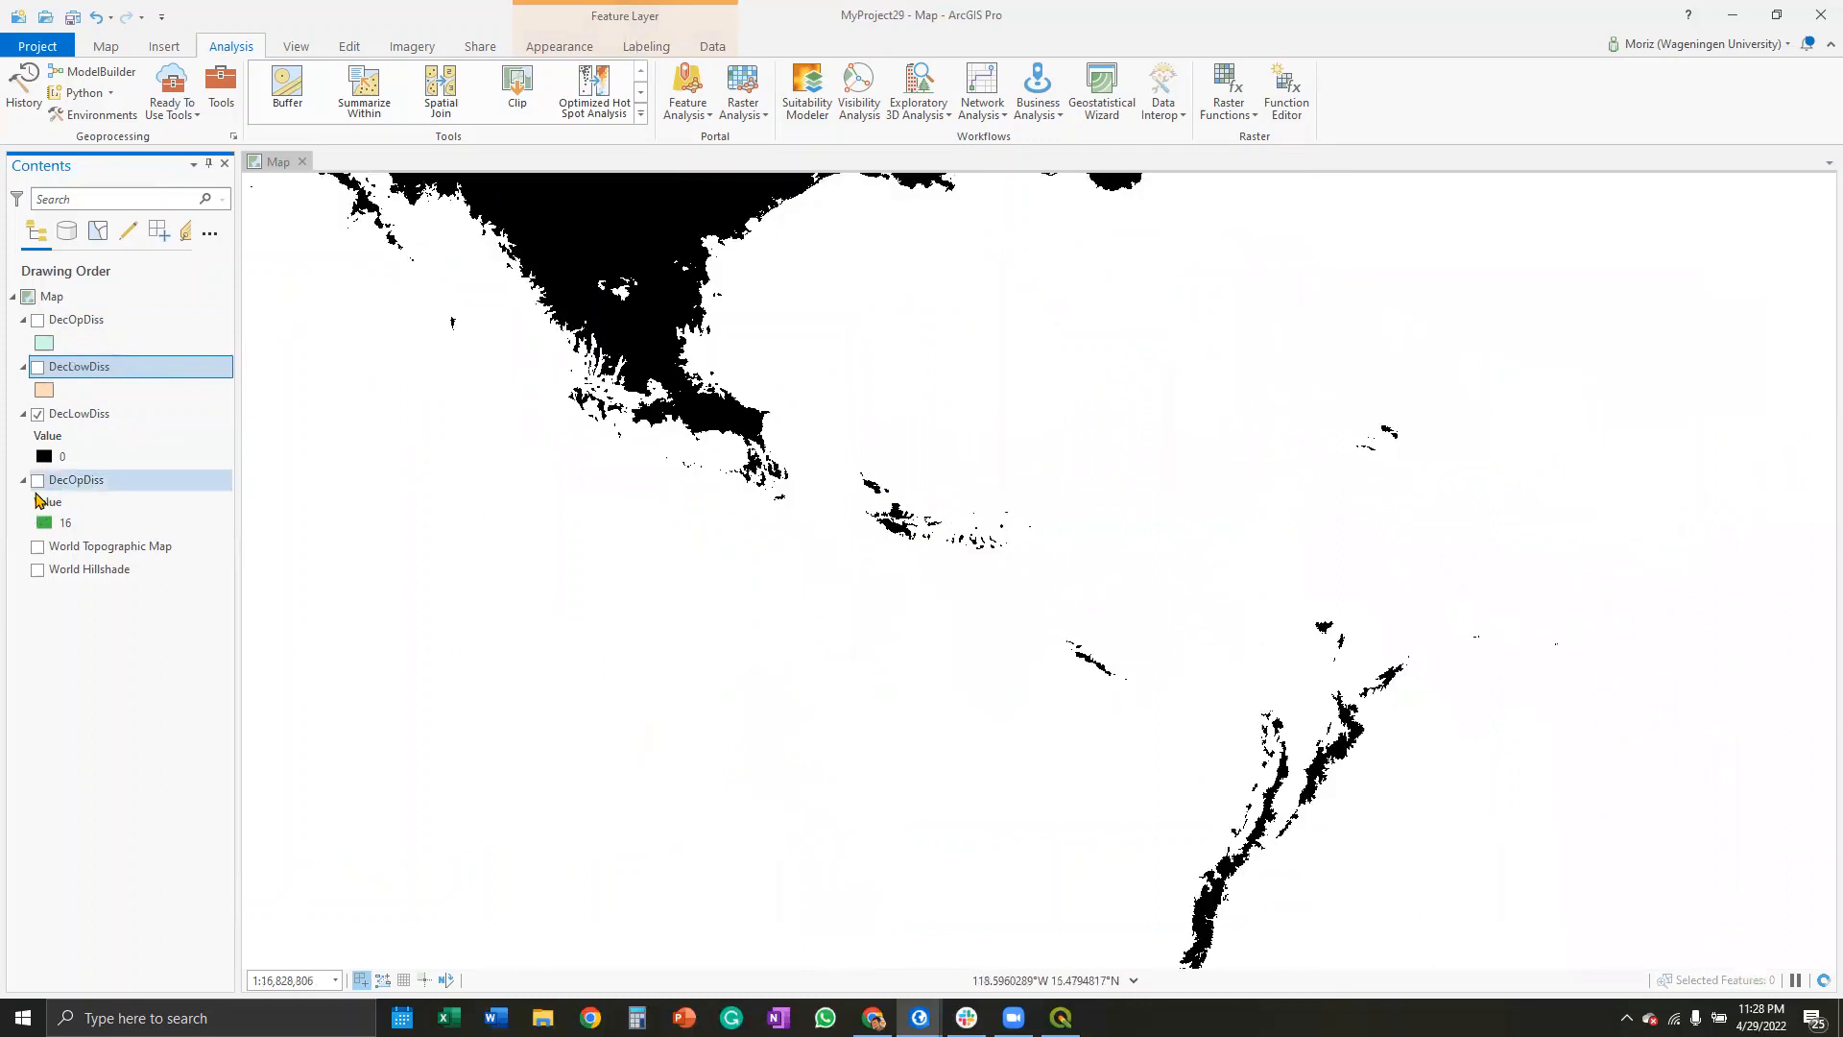
left_click(39, 482)
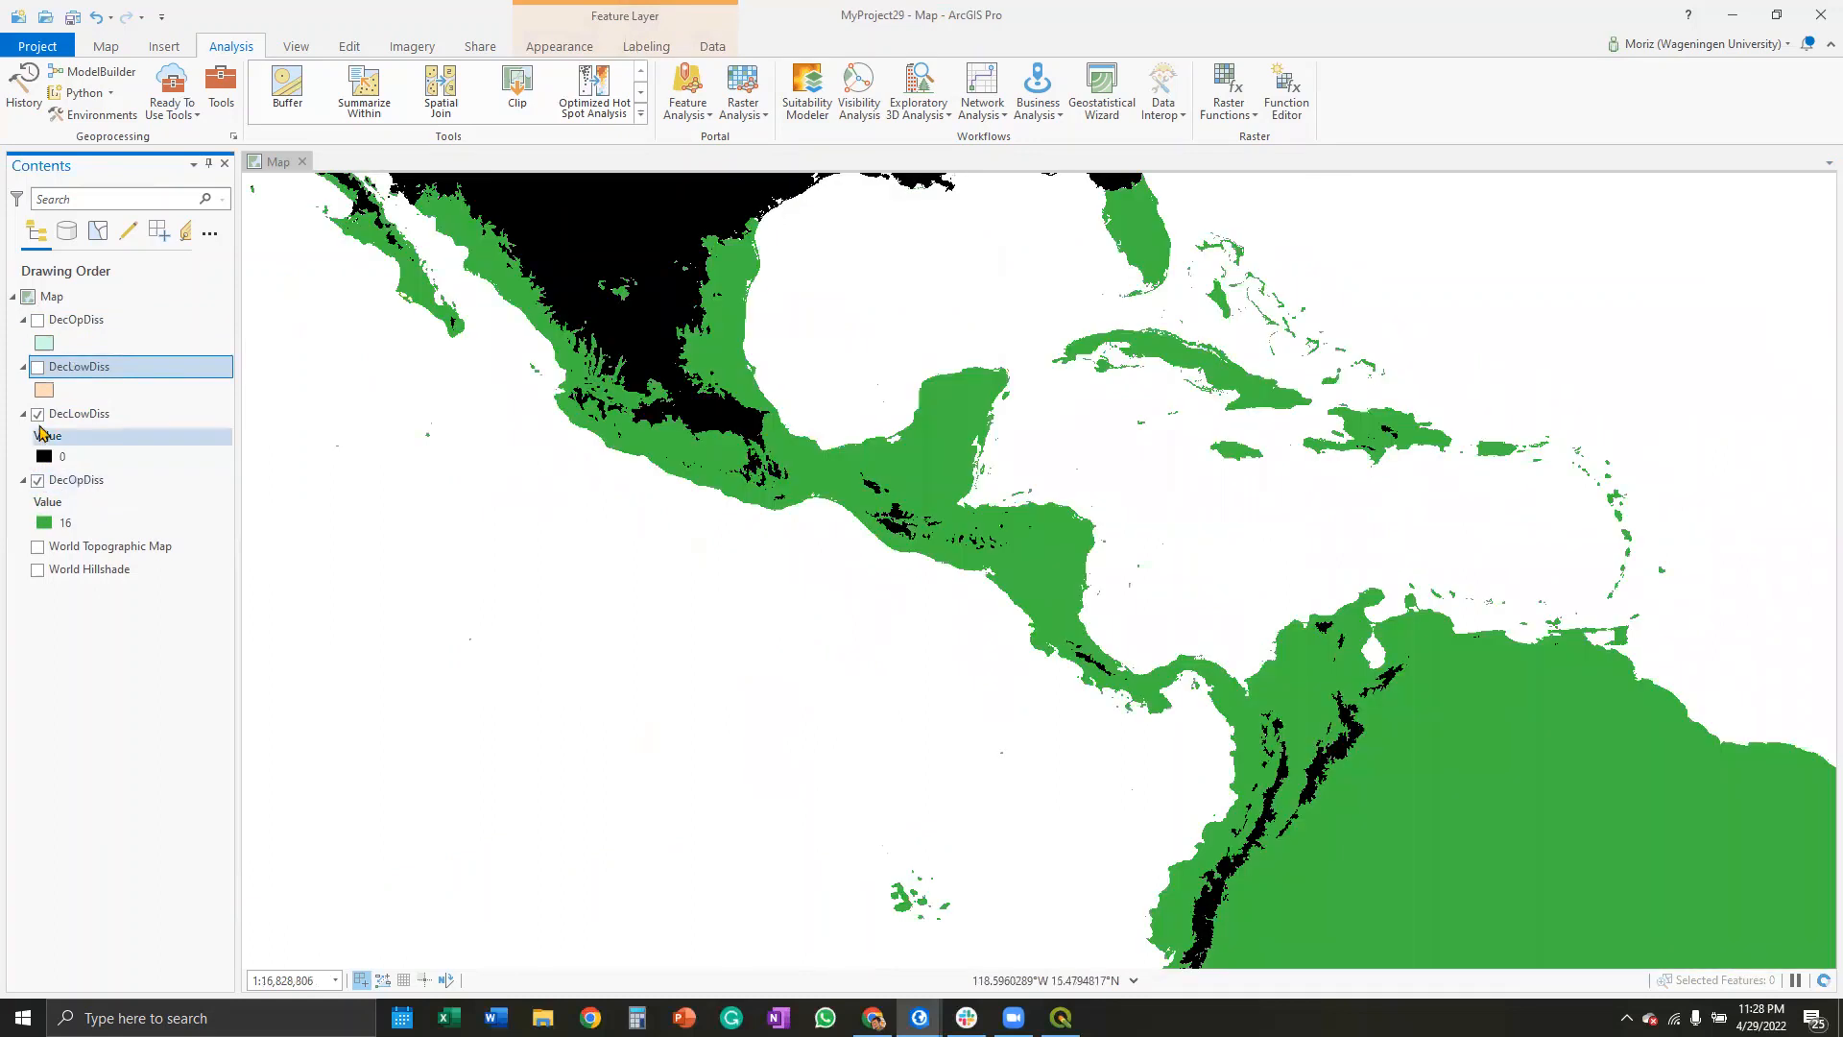
scroll(417, 444, "down", 4)
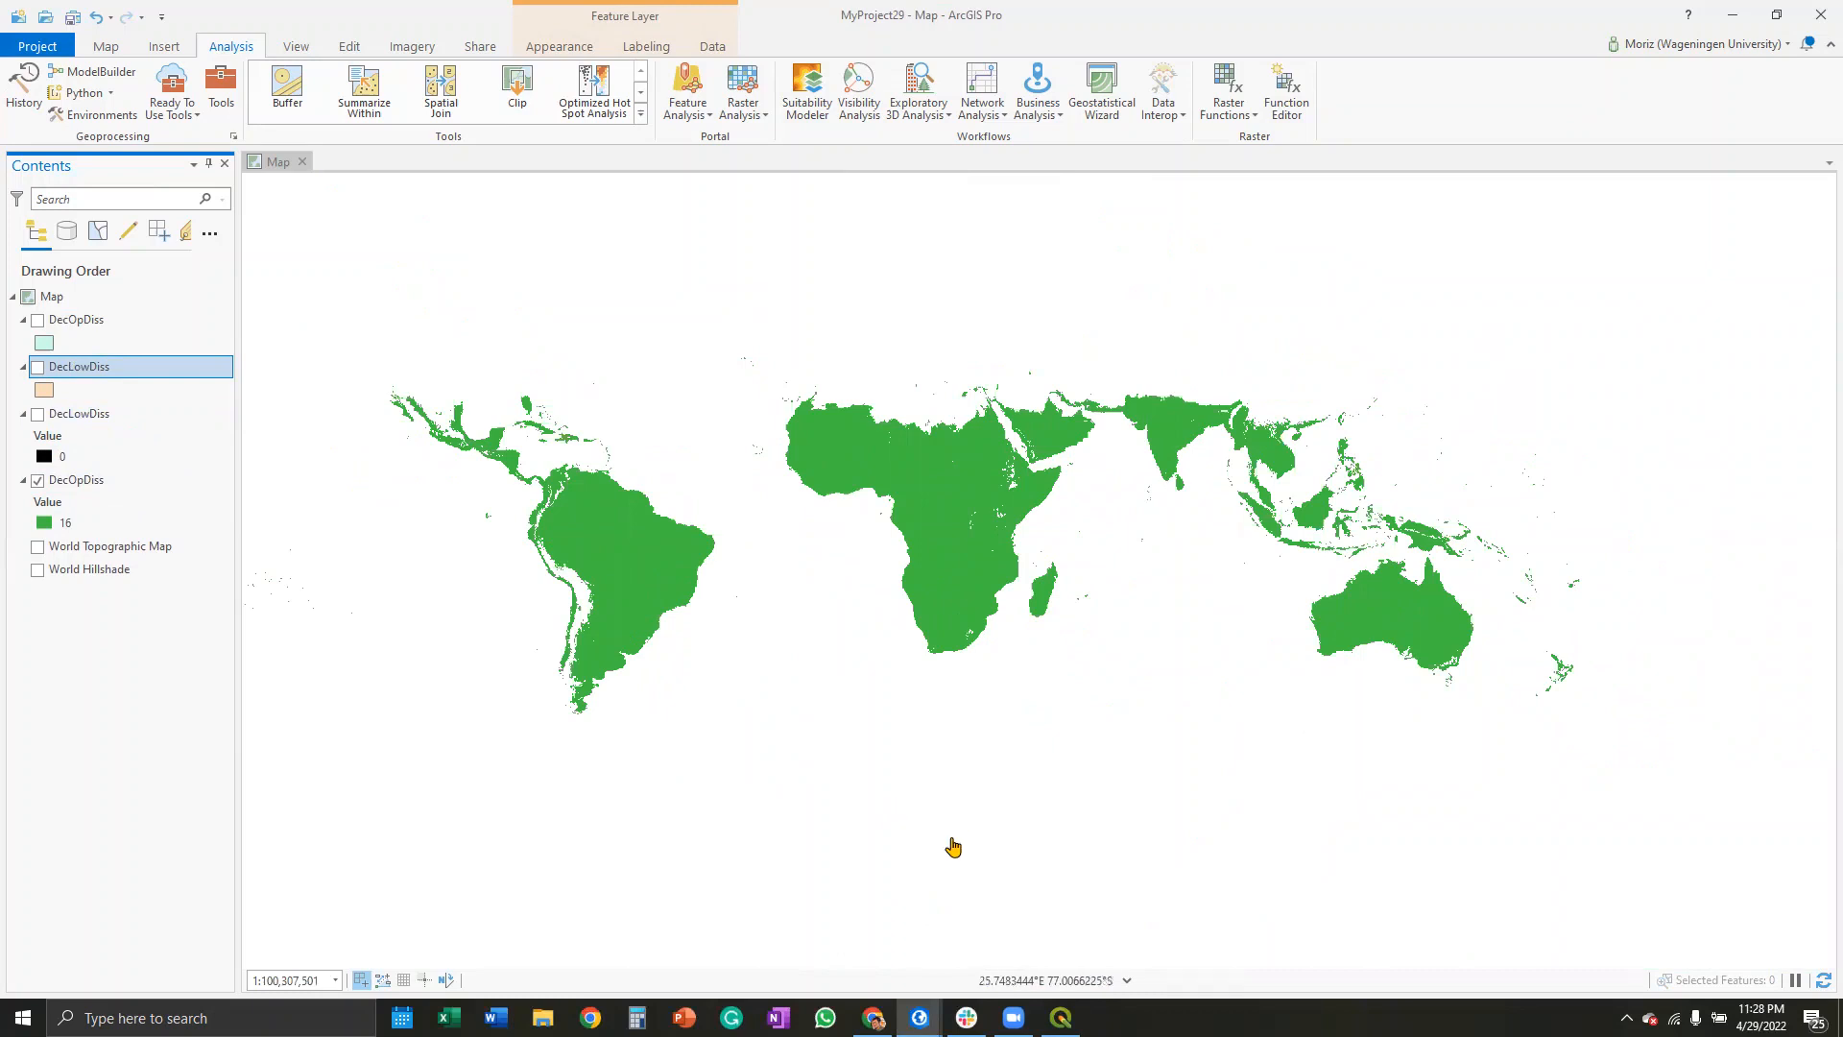
Step: Switch to QGIS, dismiss the layer properties, hide the DecOpDiss and DecLowDiss polygons, and collapse all layer legends
left_click(1060, 1017)
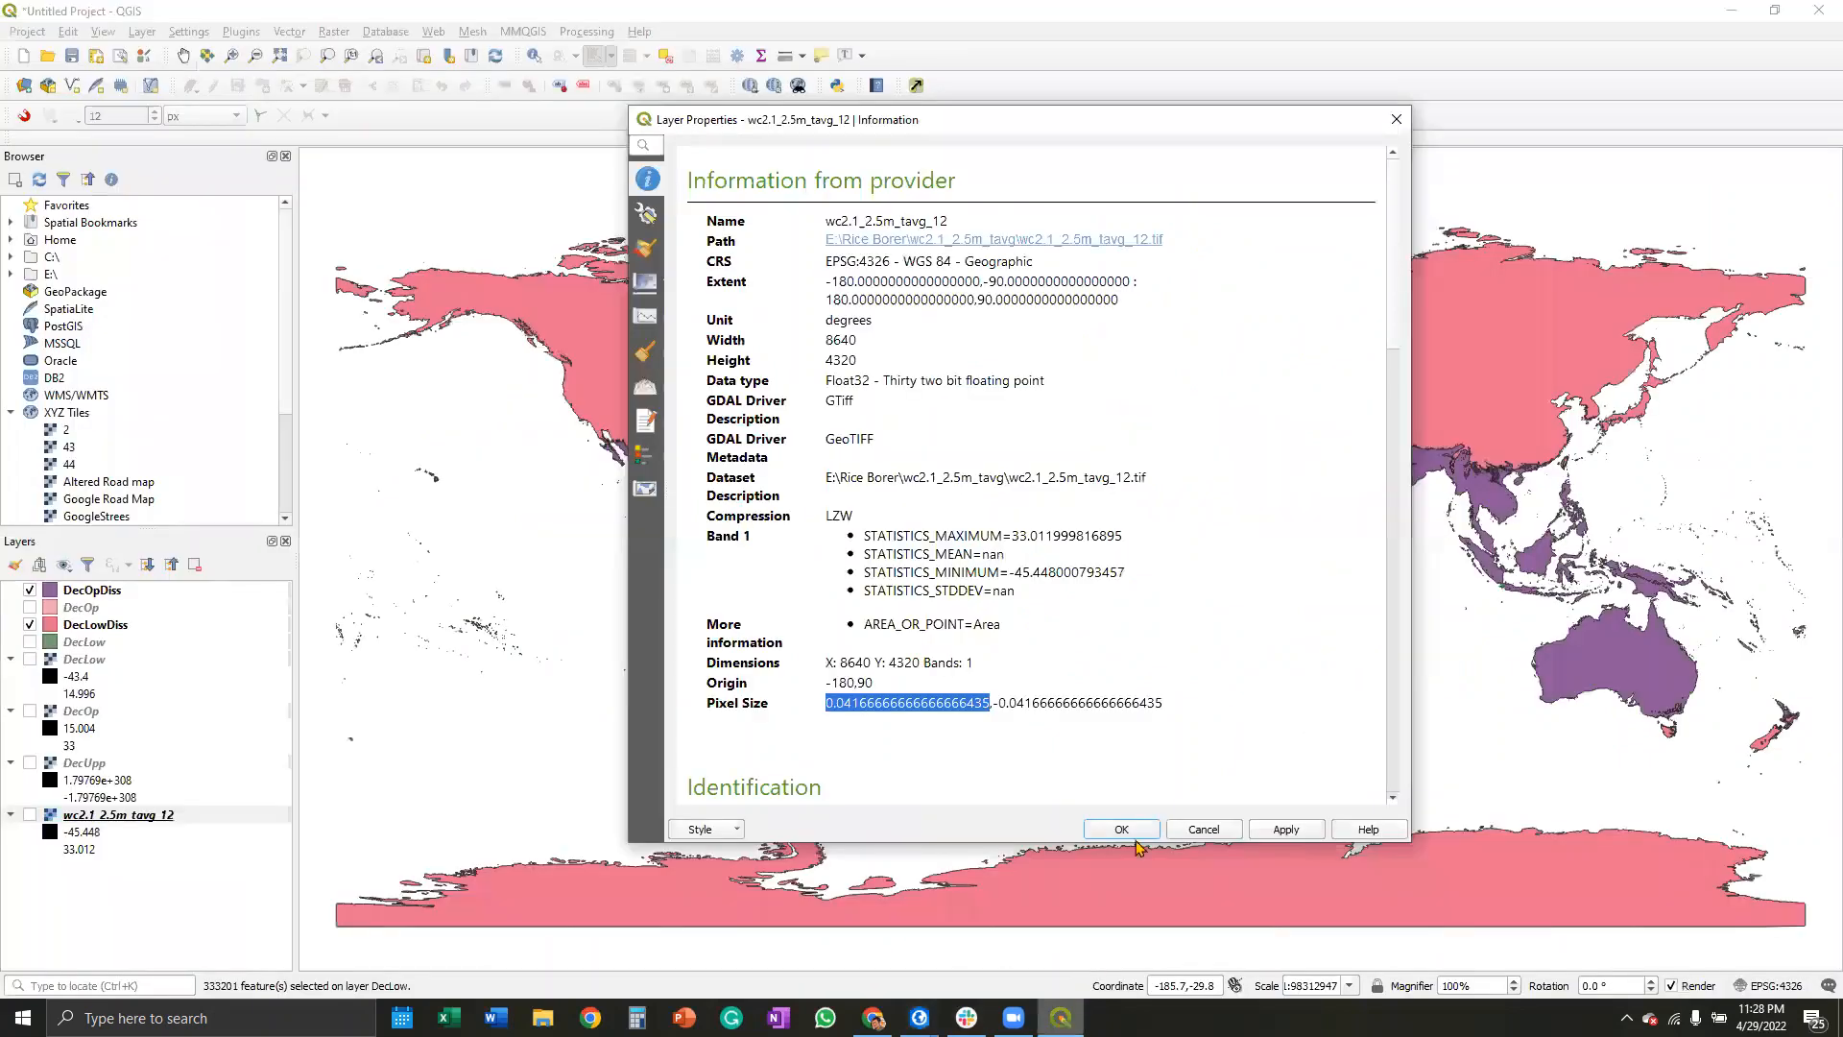
key("Escape")
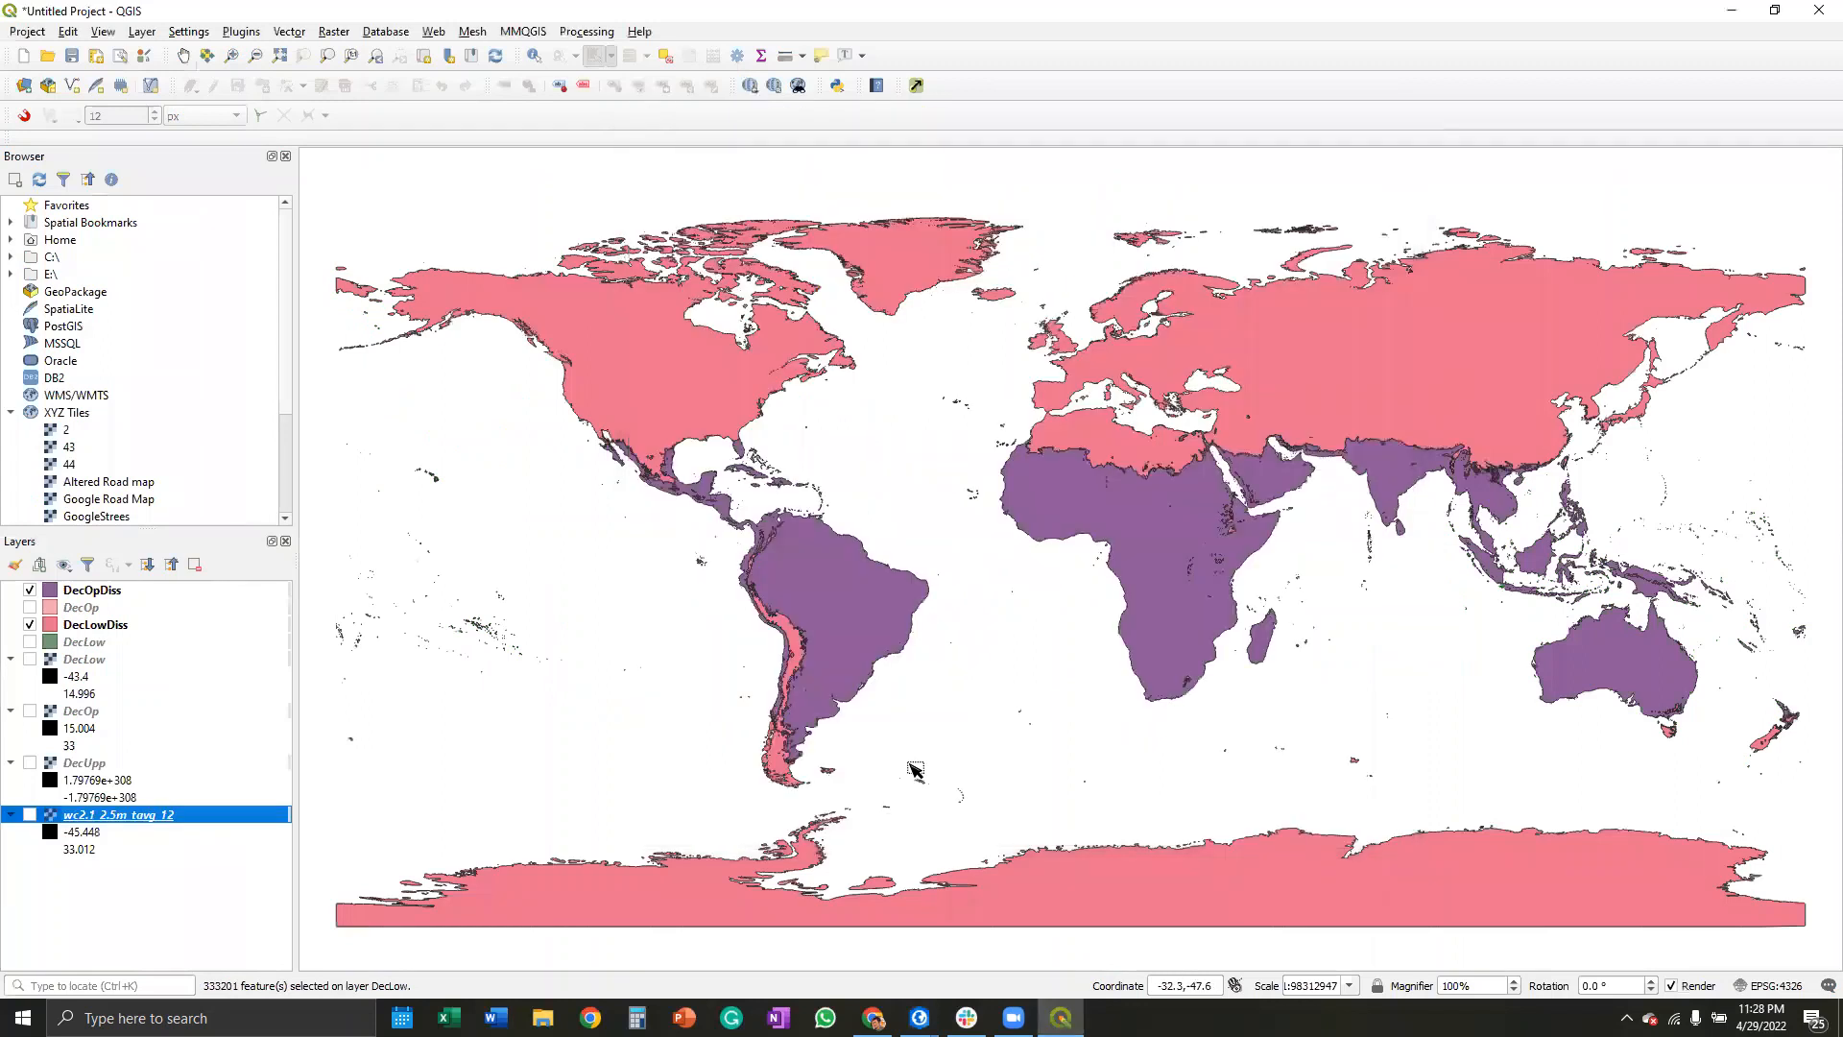
left_click(30, 589)
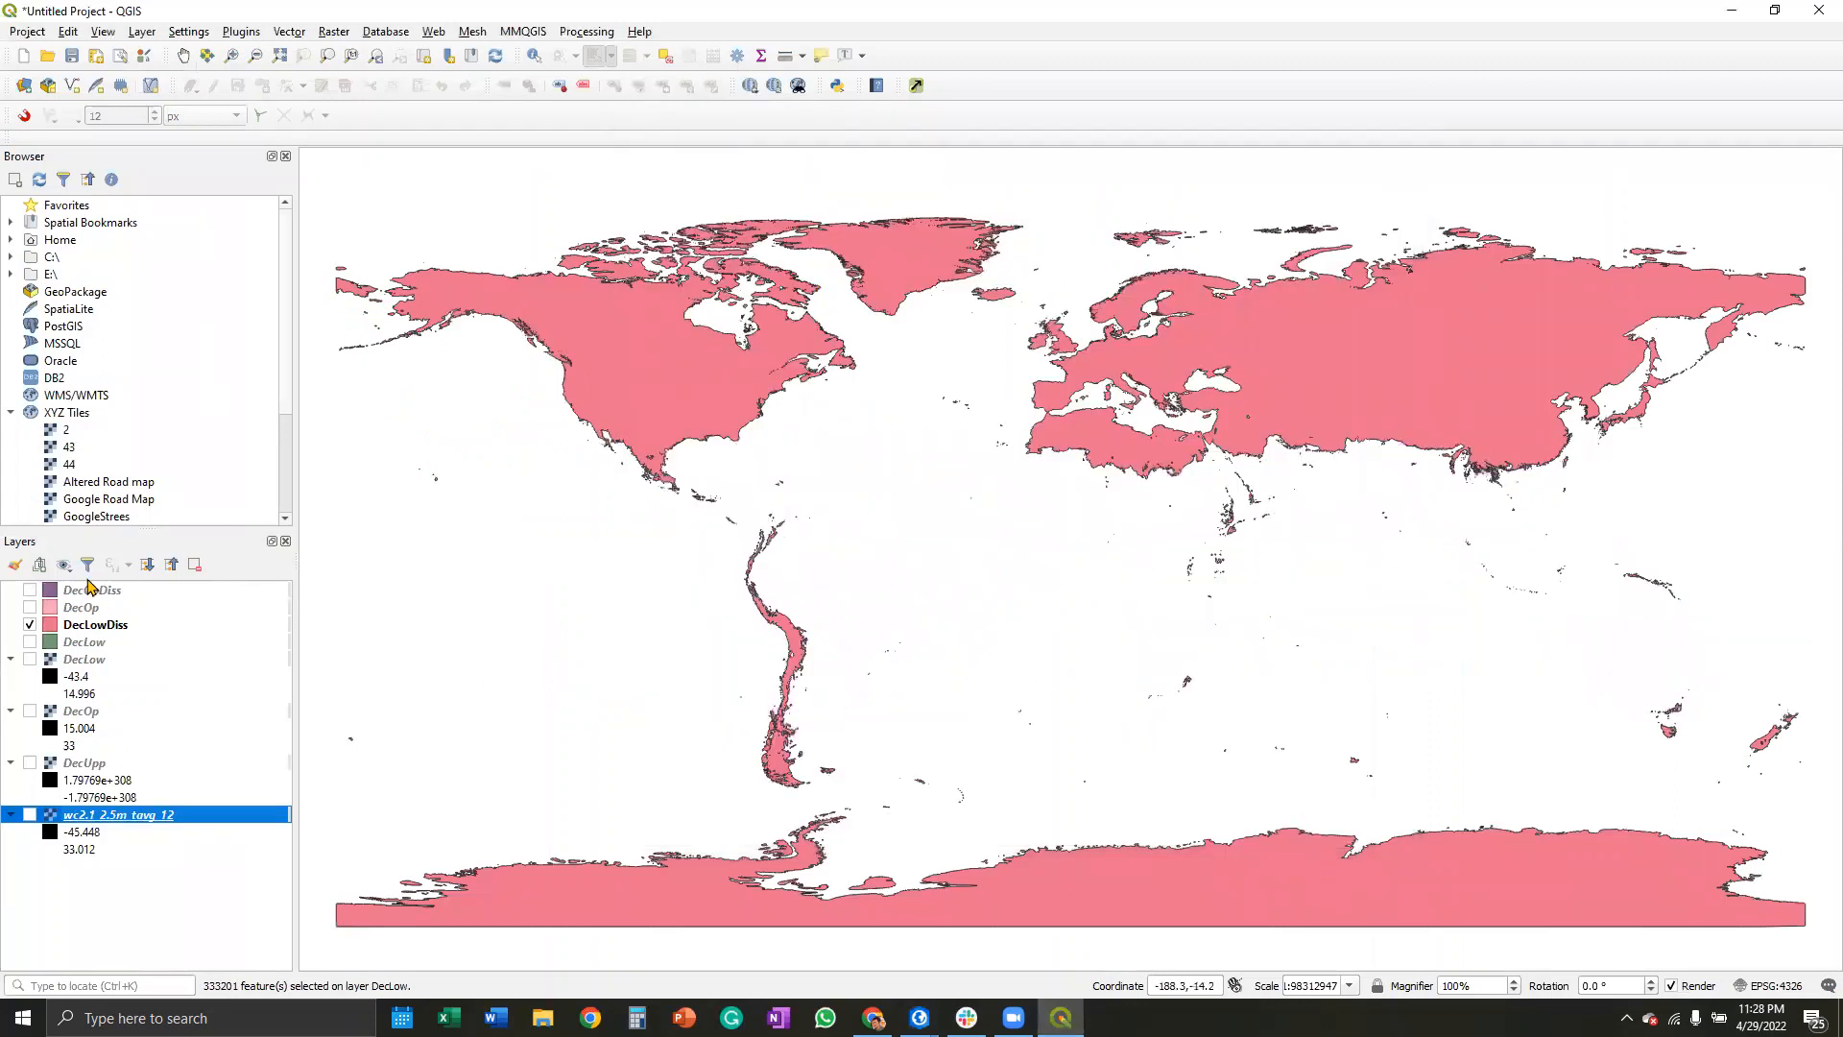
left_click(30, 624)
left_click(170, 565)
left_click(132, 808)
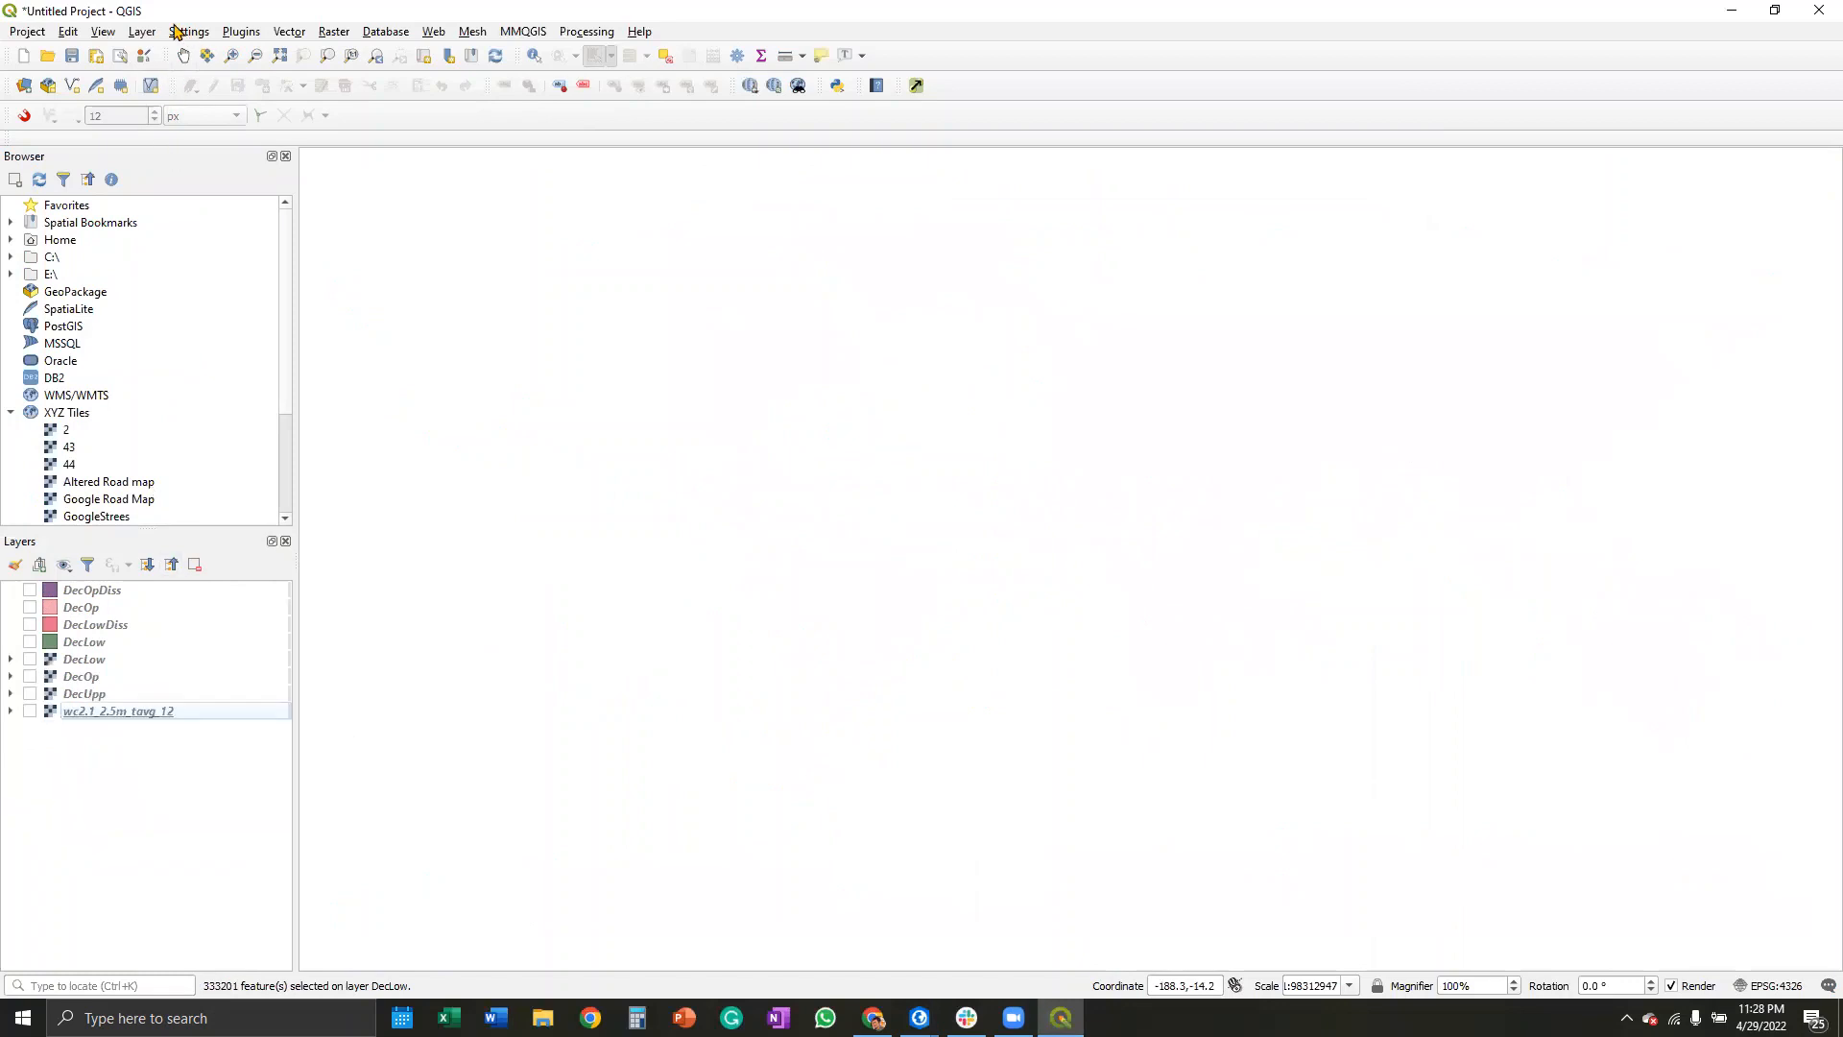
Step: Add the DecOpDiss.tif and DecLowDiss.tif rasters from the PartialLayer folder to the project
left_click(141, 32)
mouse_move(288, 96)
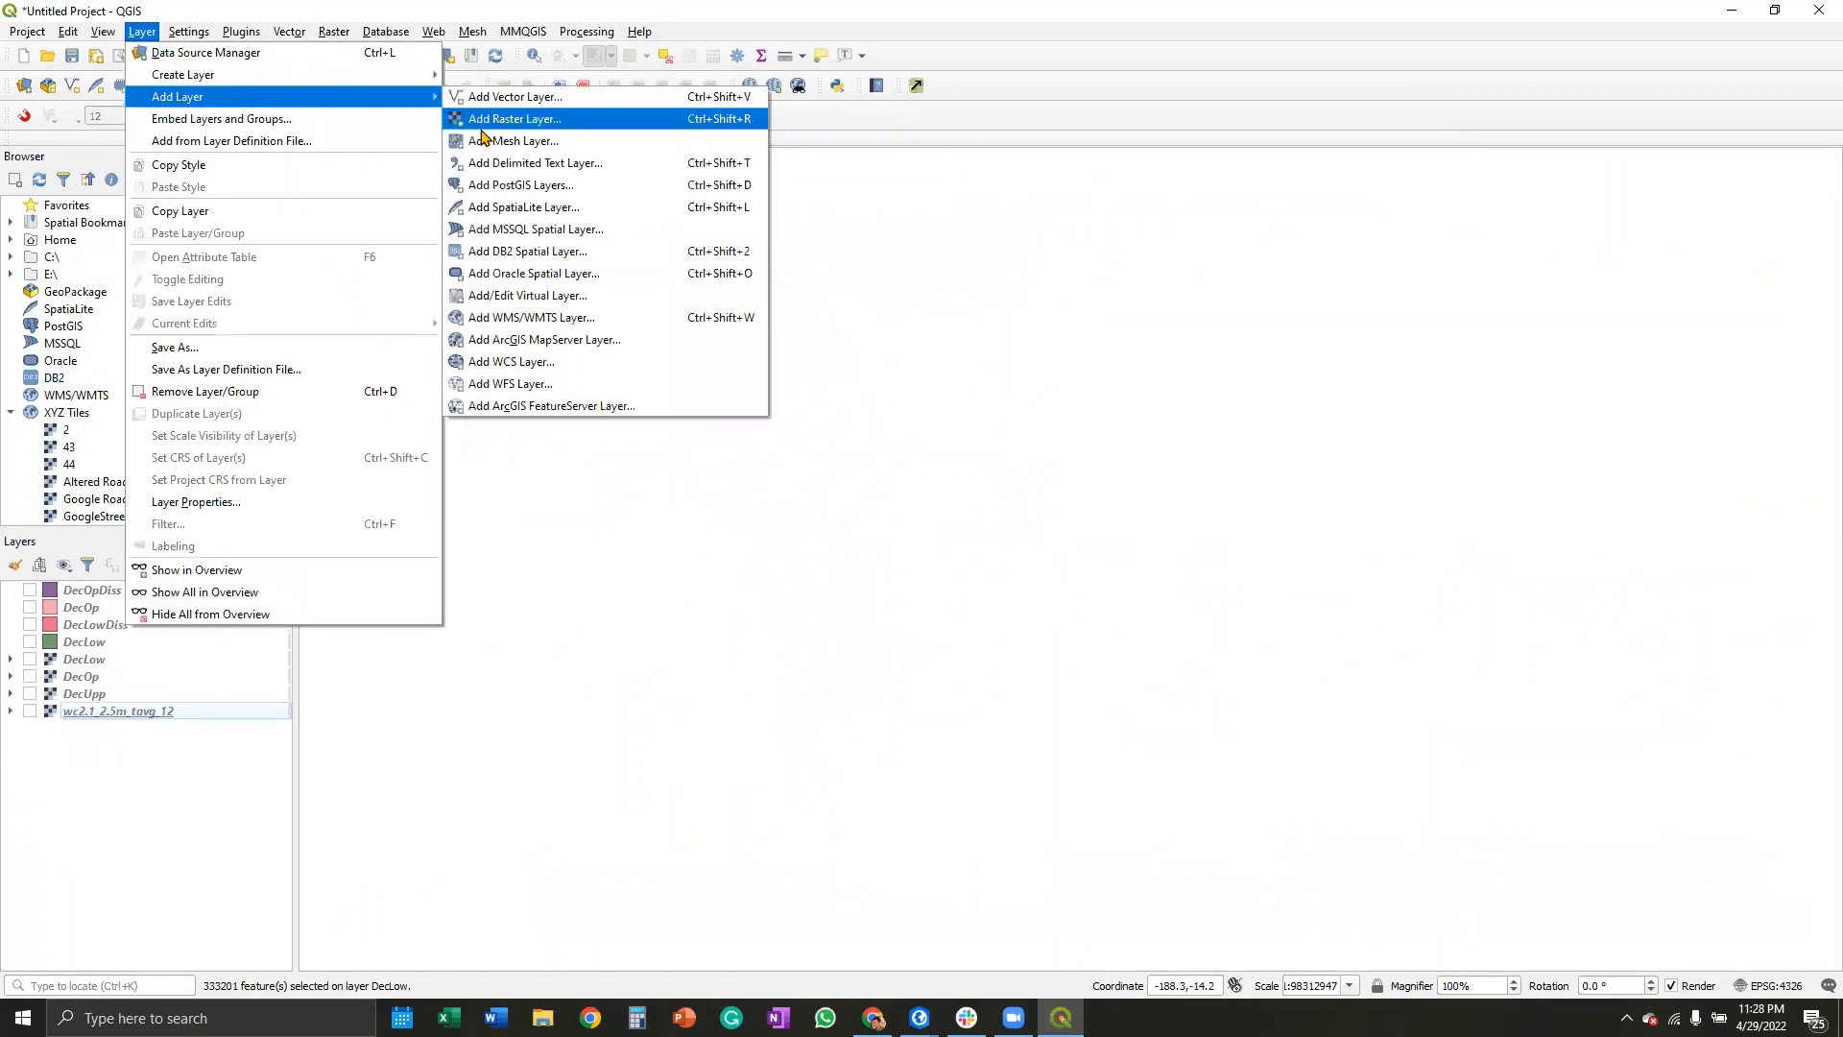
left_click(519, 117)
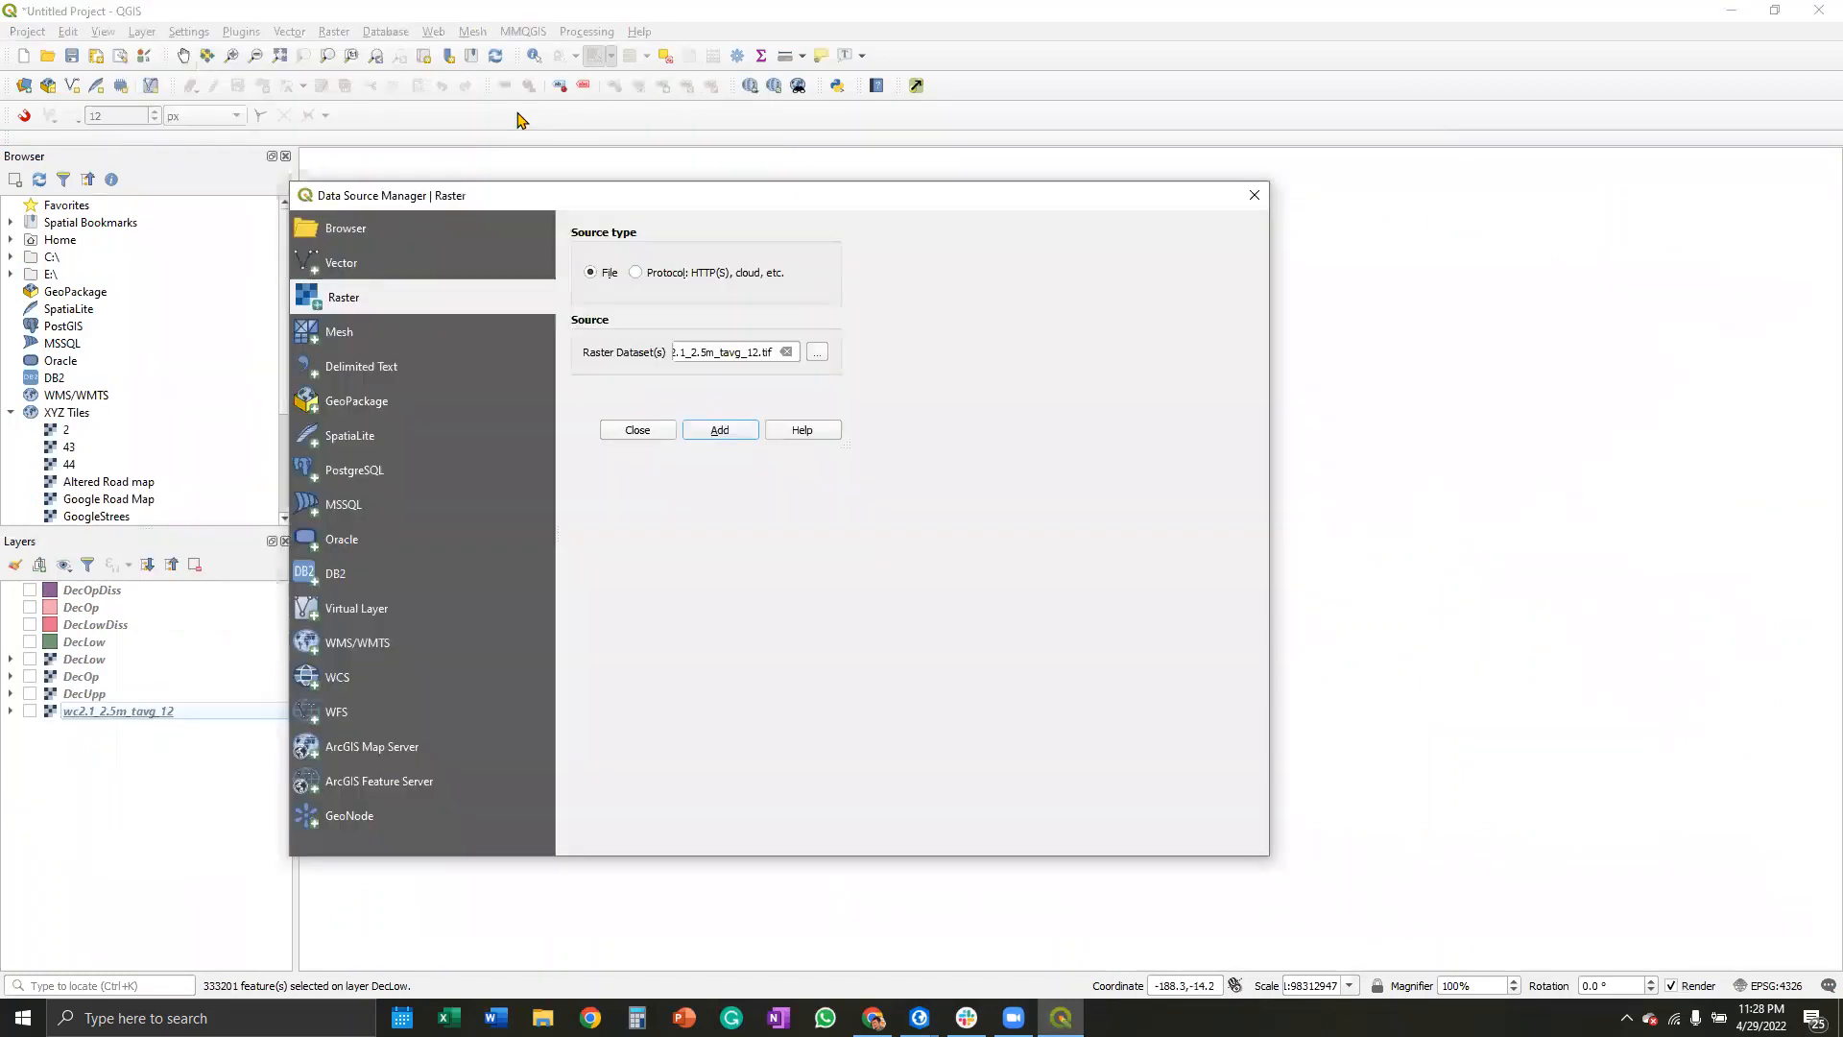
left_click(816, 352)
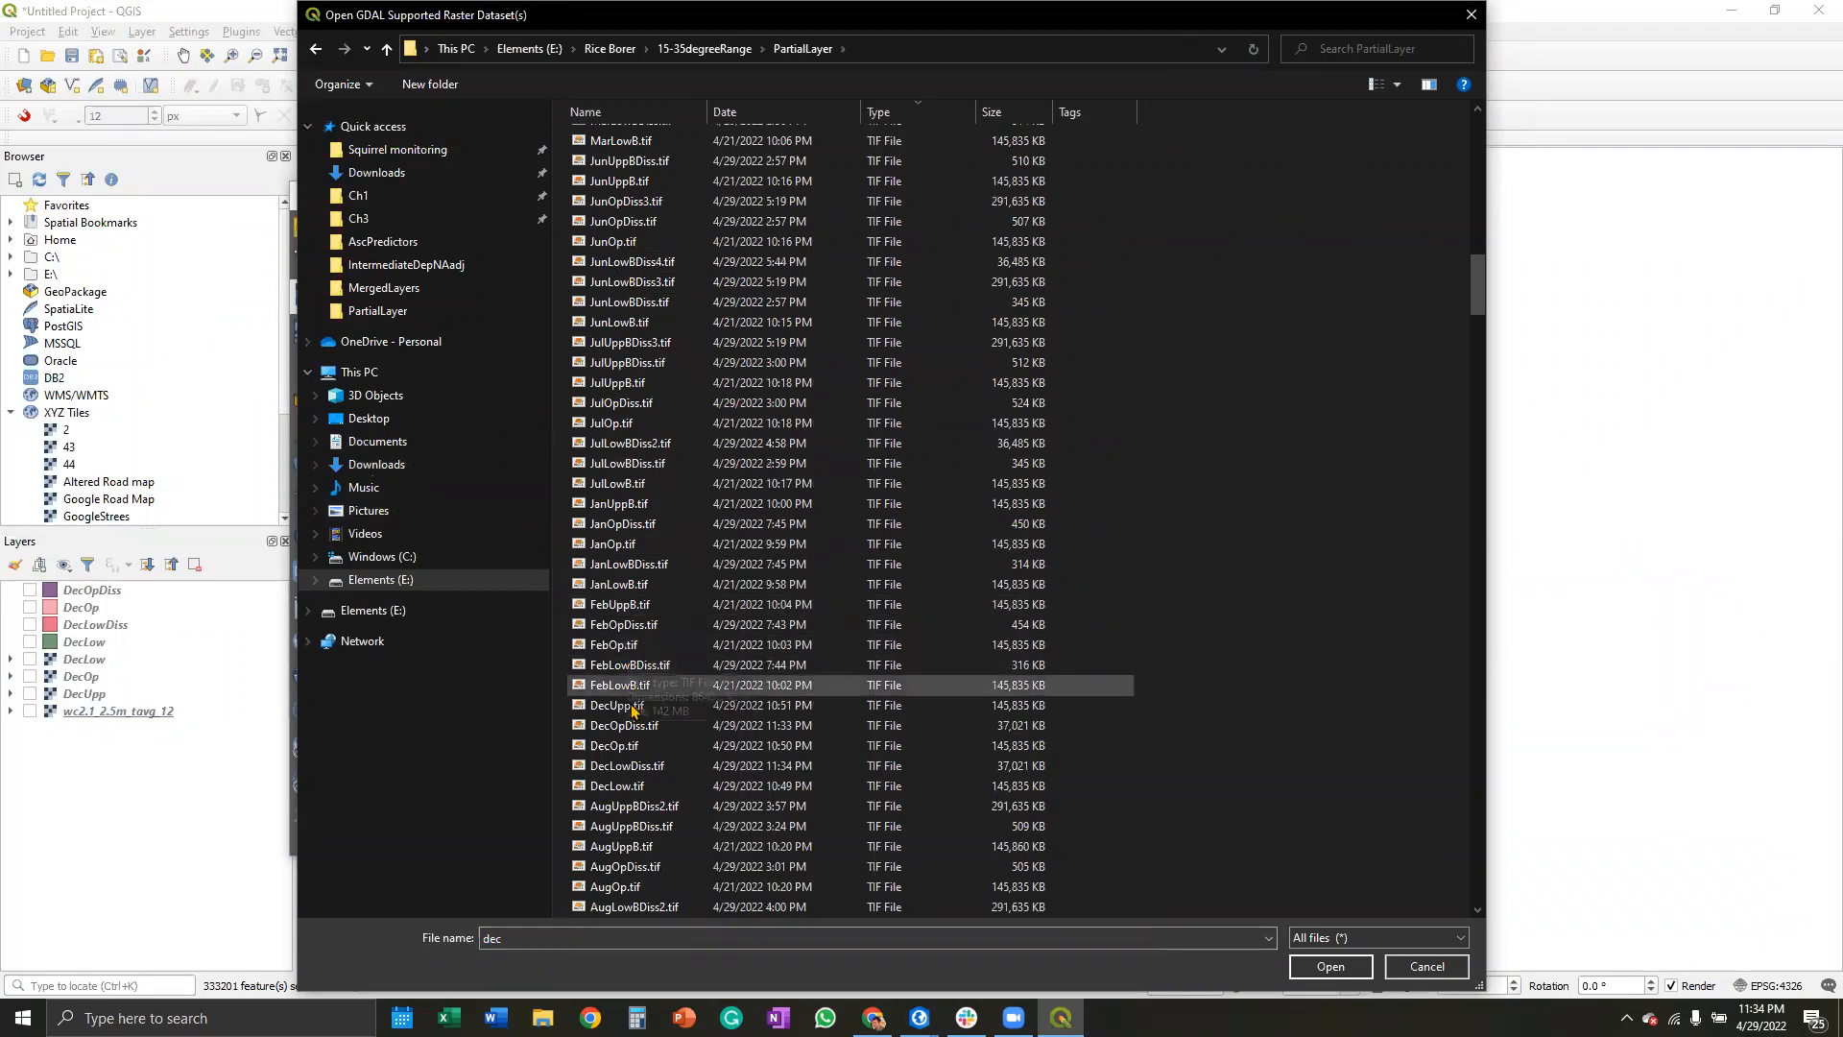
left_click(672, 726)
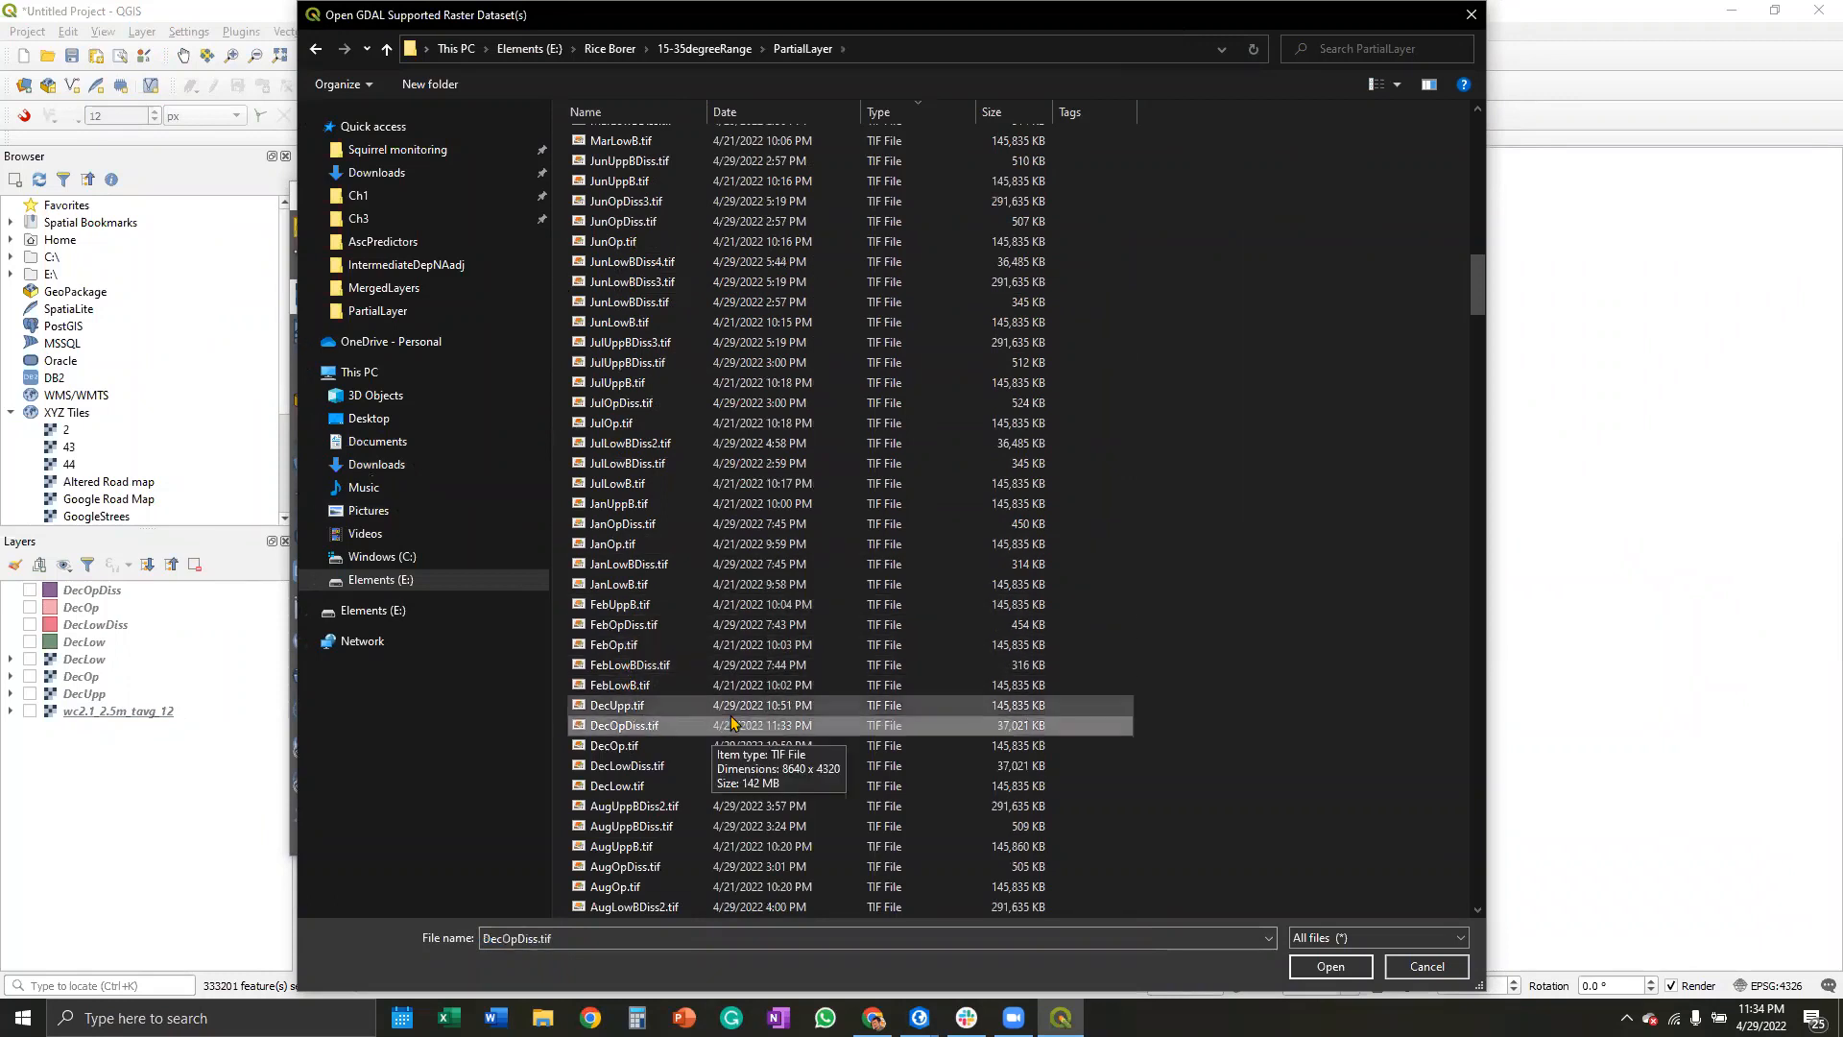
left_click(688, 766, "ctrl")
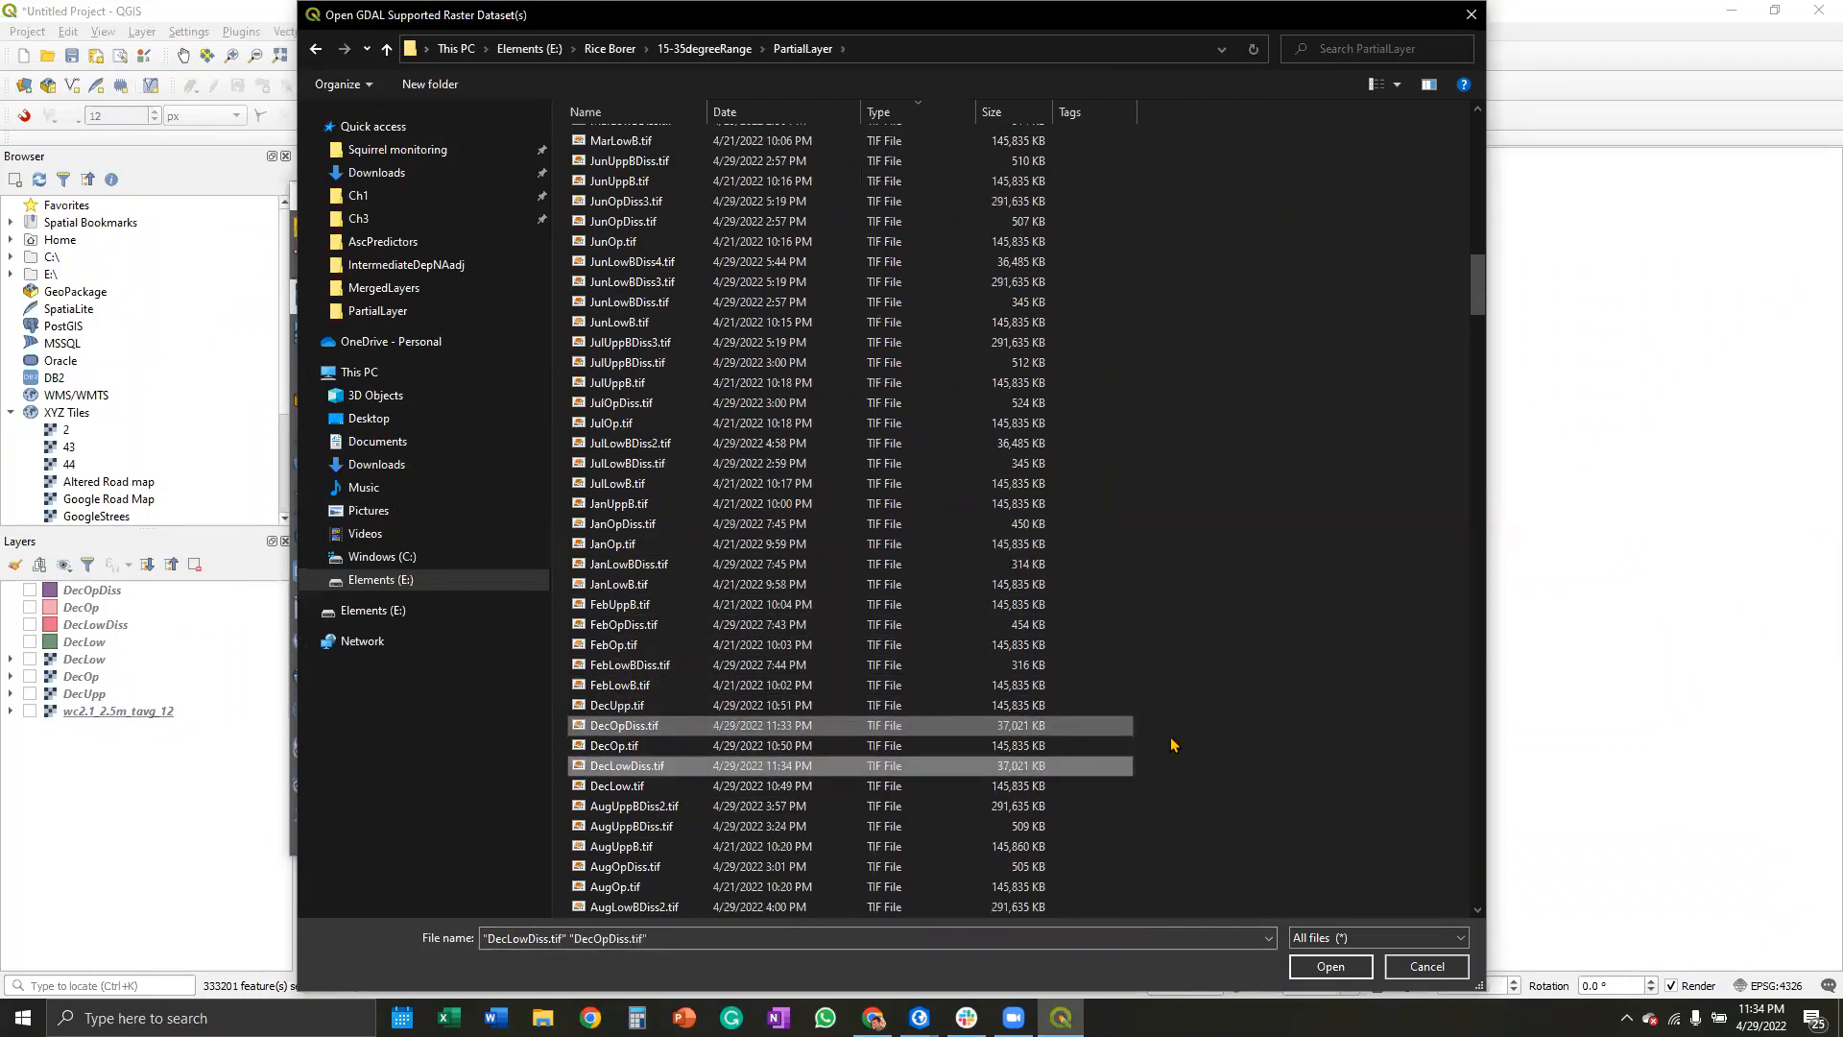
left_click(1331, 966)
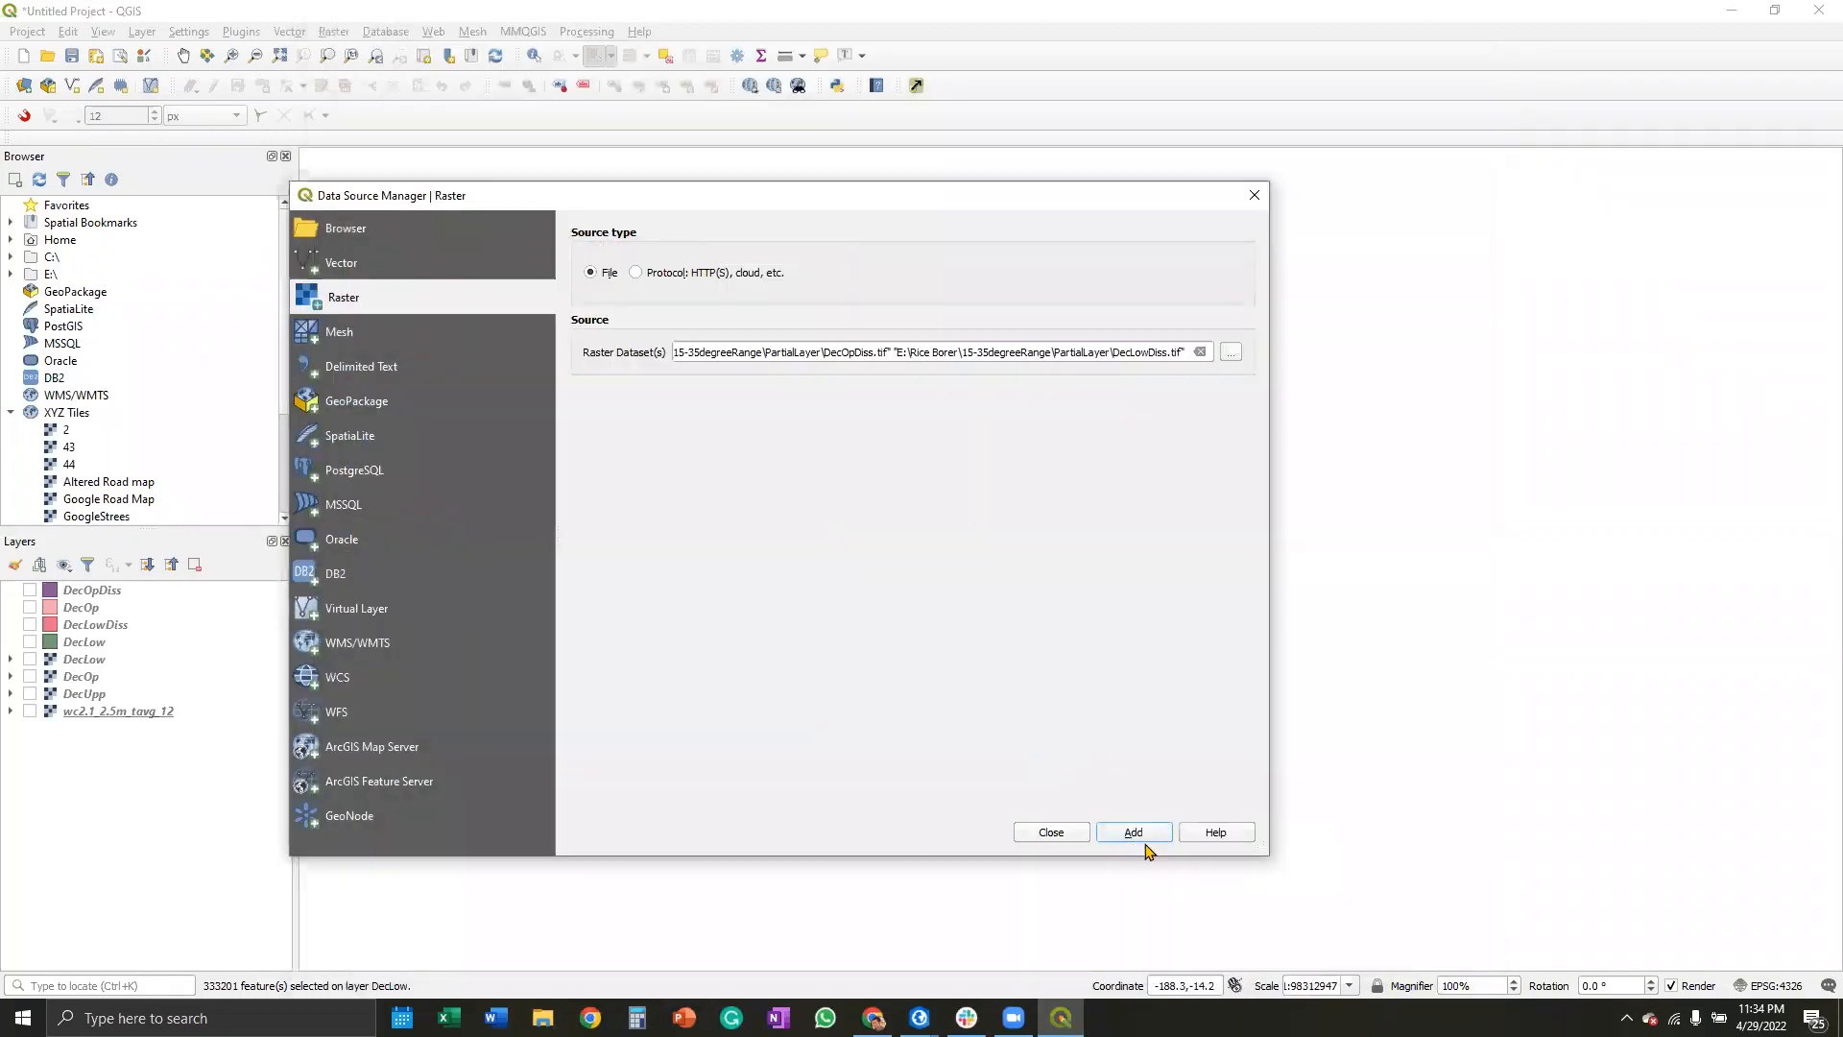
left_click(1138, 833)
left_click(1051, 832)
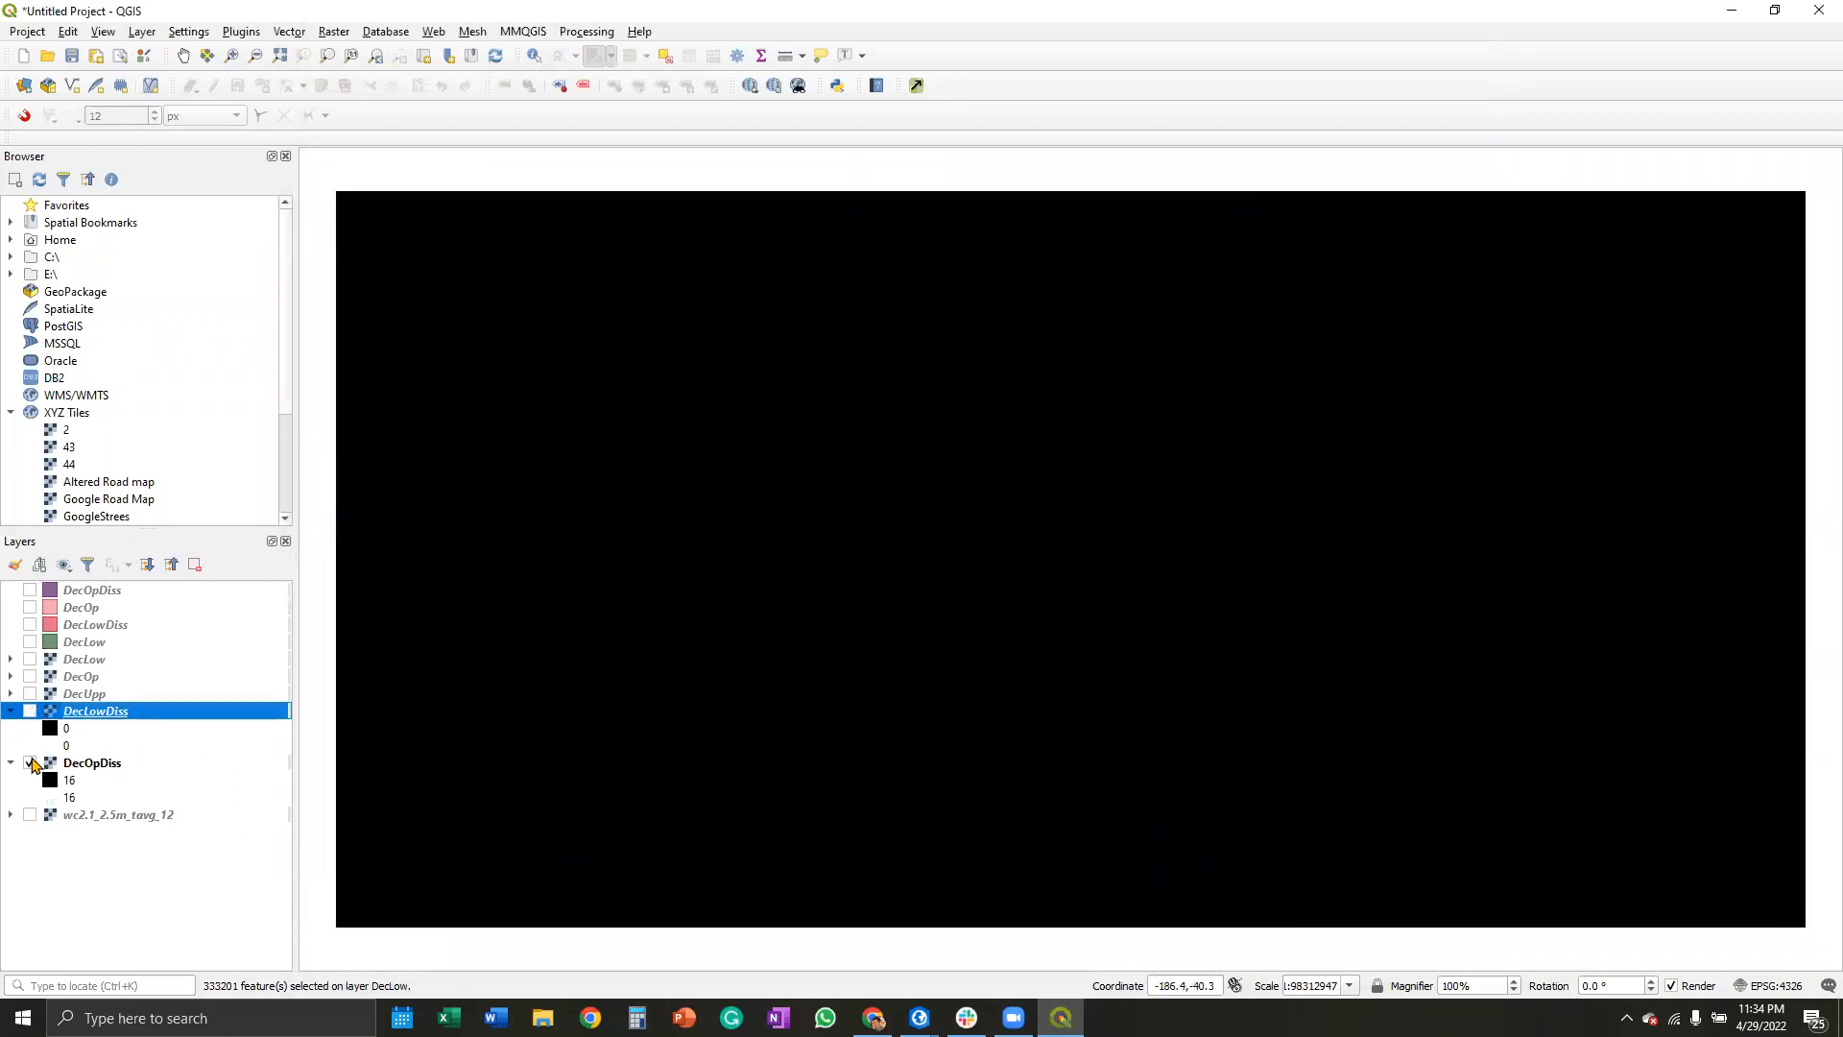
Step: Hide the DecOpDiss raster and collapse the legends of the DecLowDiss and DecOpDiss rasters
left_click(30, 761)
left_click(36, 693)
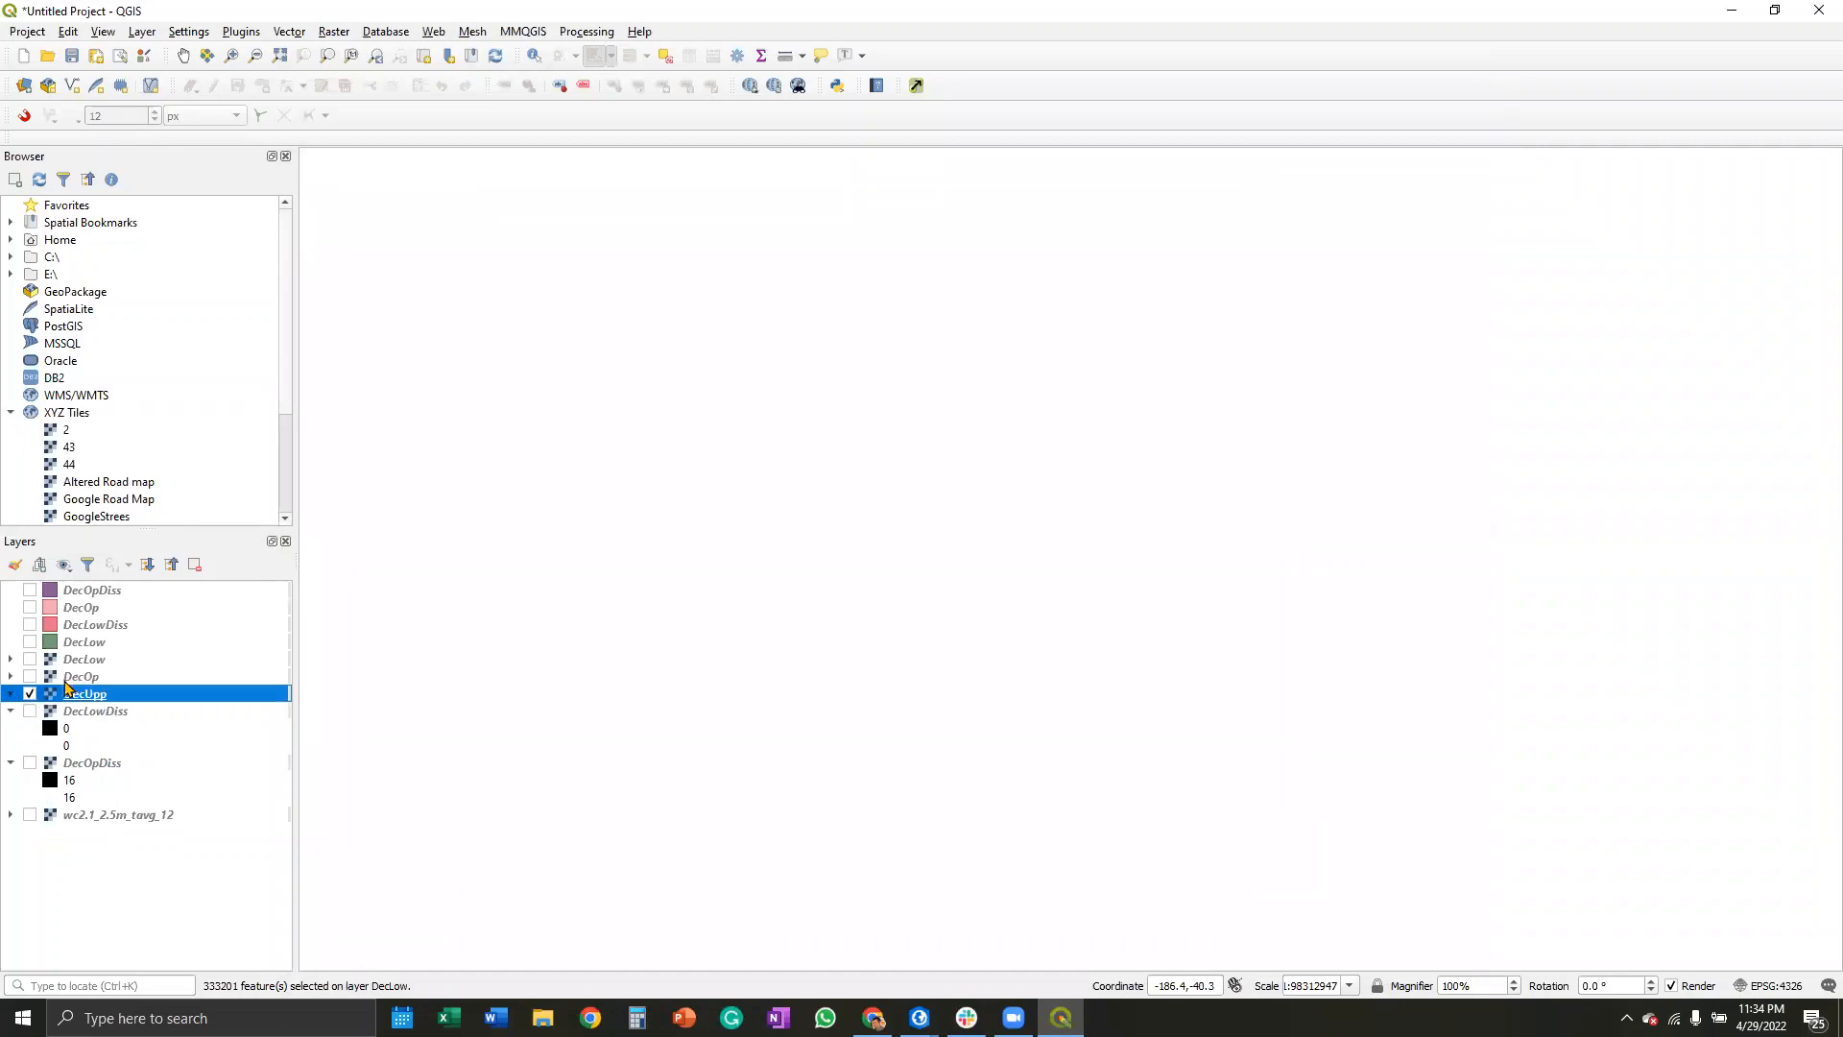
left_click(29, 694)
left_click(11, 711)
left_click(12, 728)
right_click(88, 715)
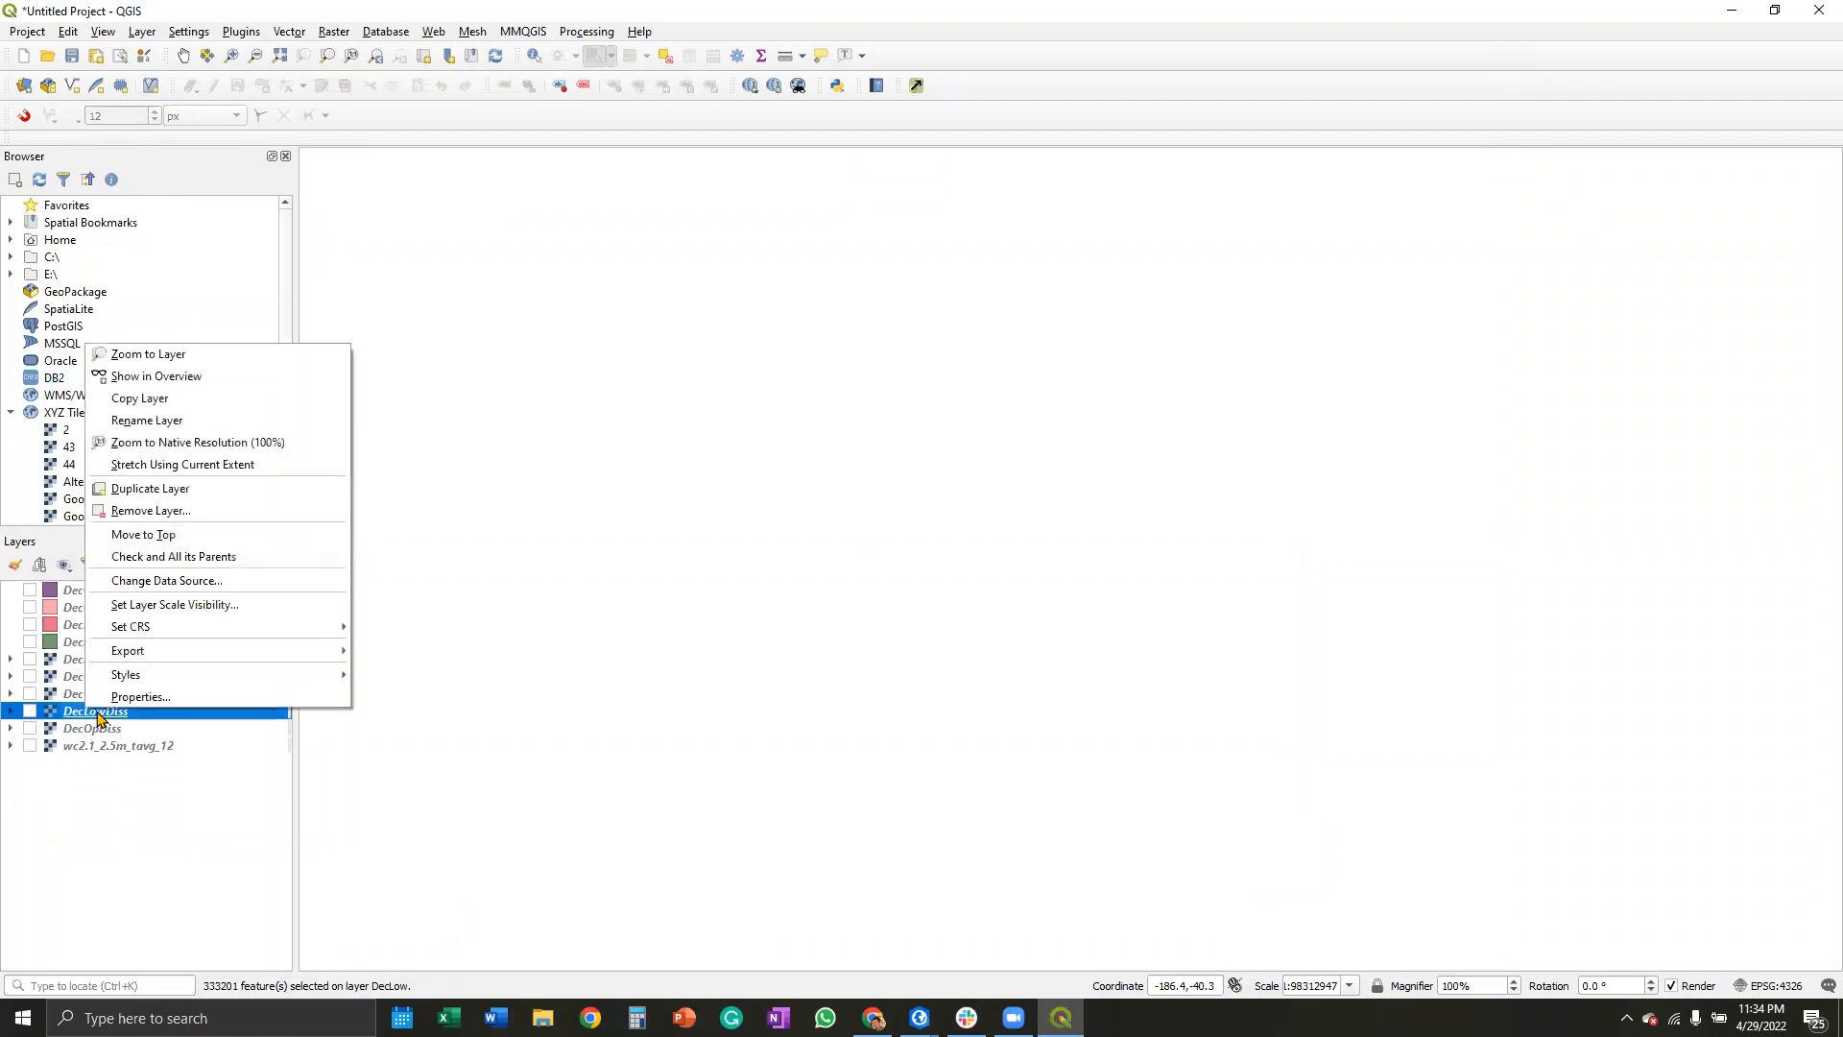
Step: Compare the DecLowDiss and DecOpDiss rasters by displaying them in turn, leaving only DecOpDiss shown with its legend expanded
left_click(29, 711)
left_click(12, 729)
left_click(30, 729)
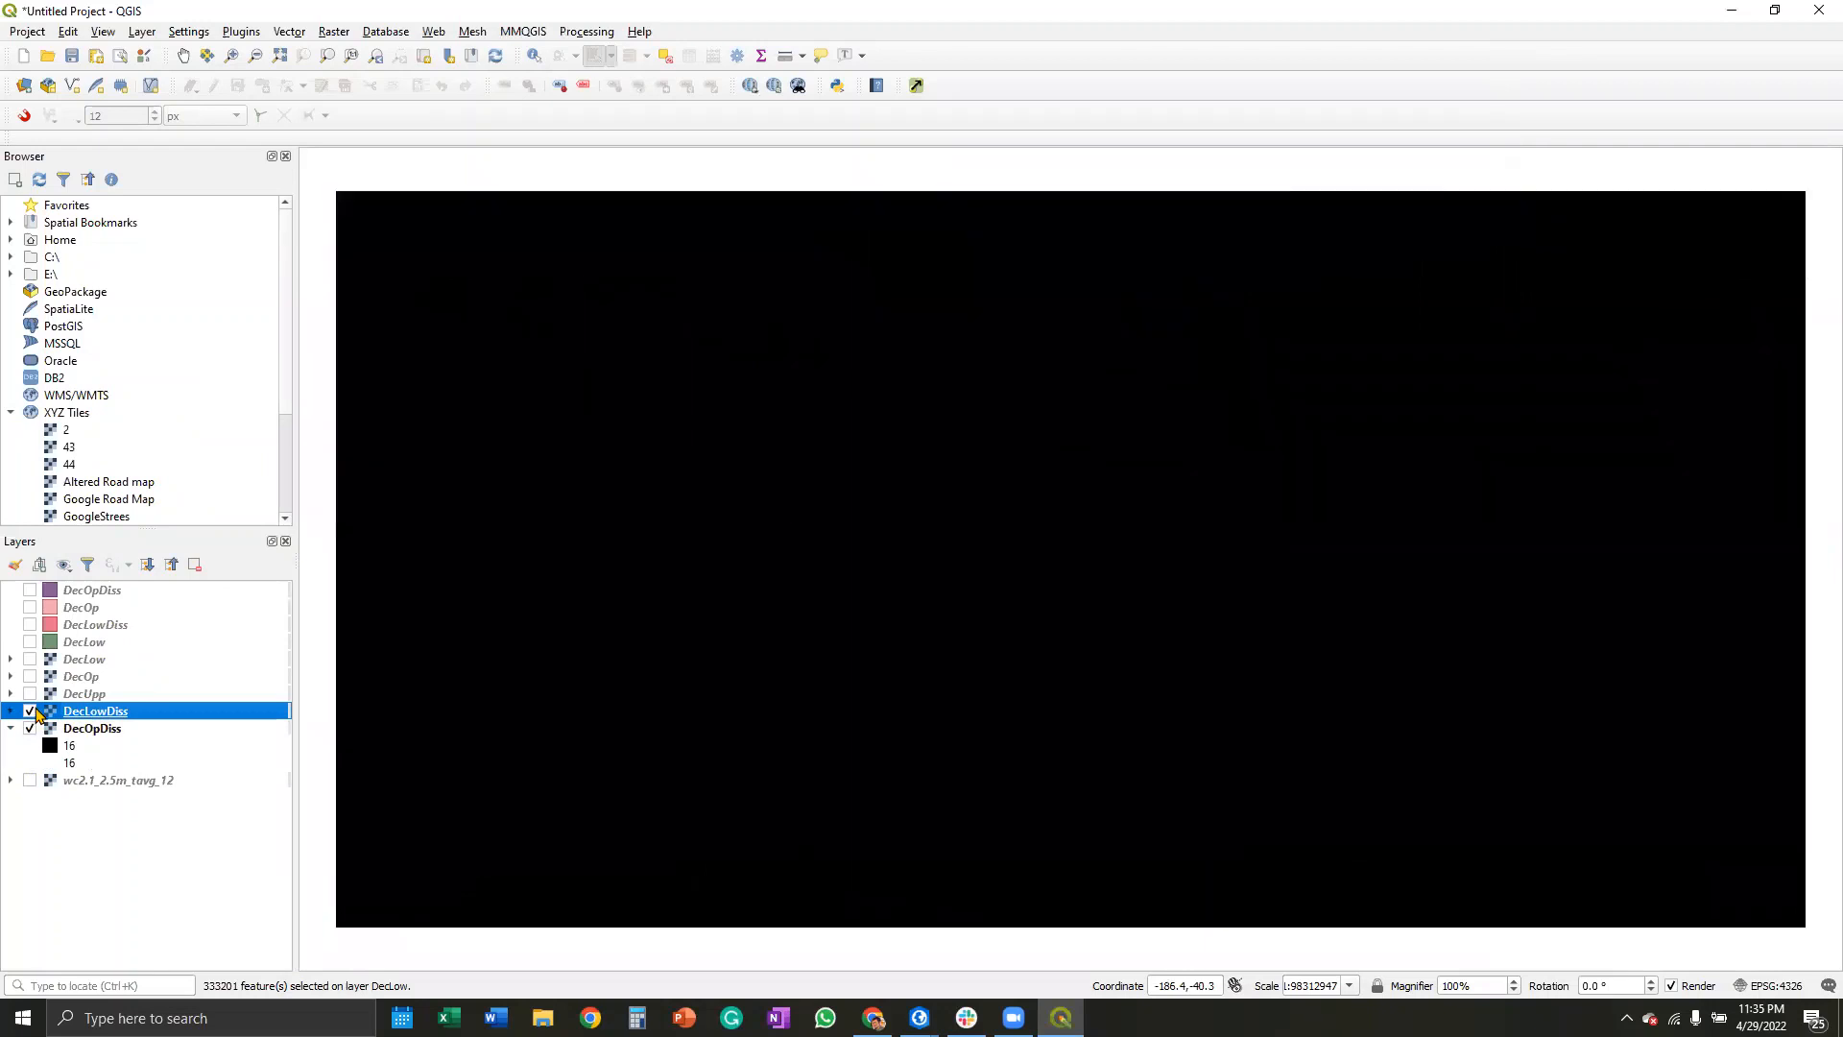
left_click(30, 729)
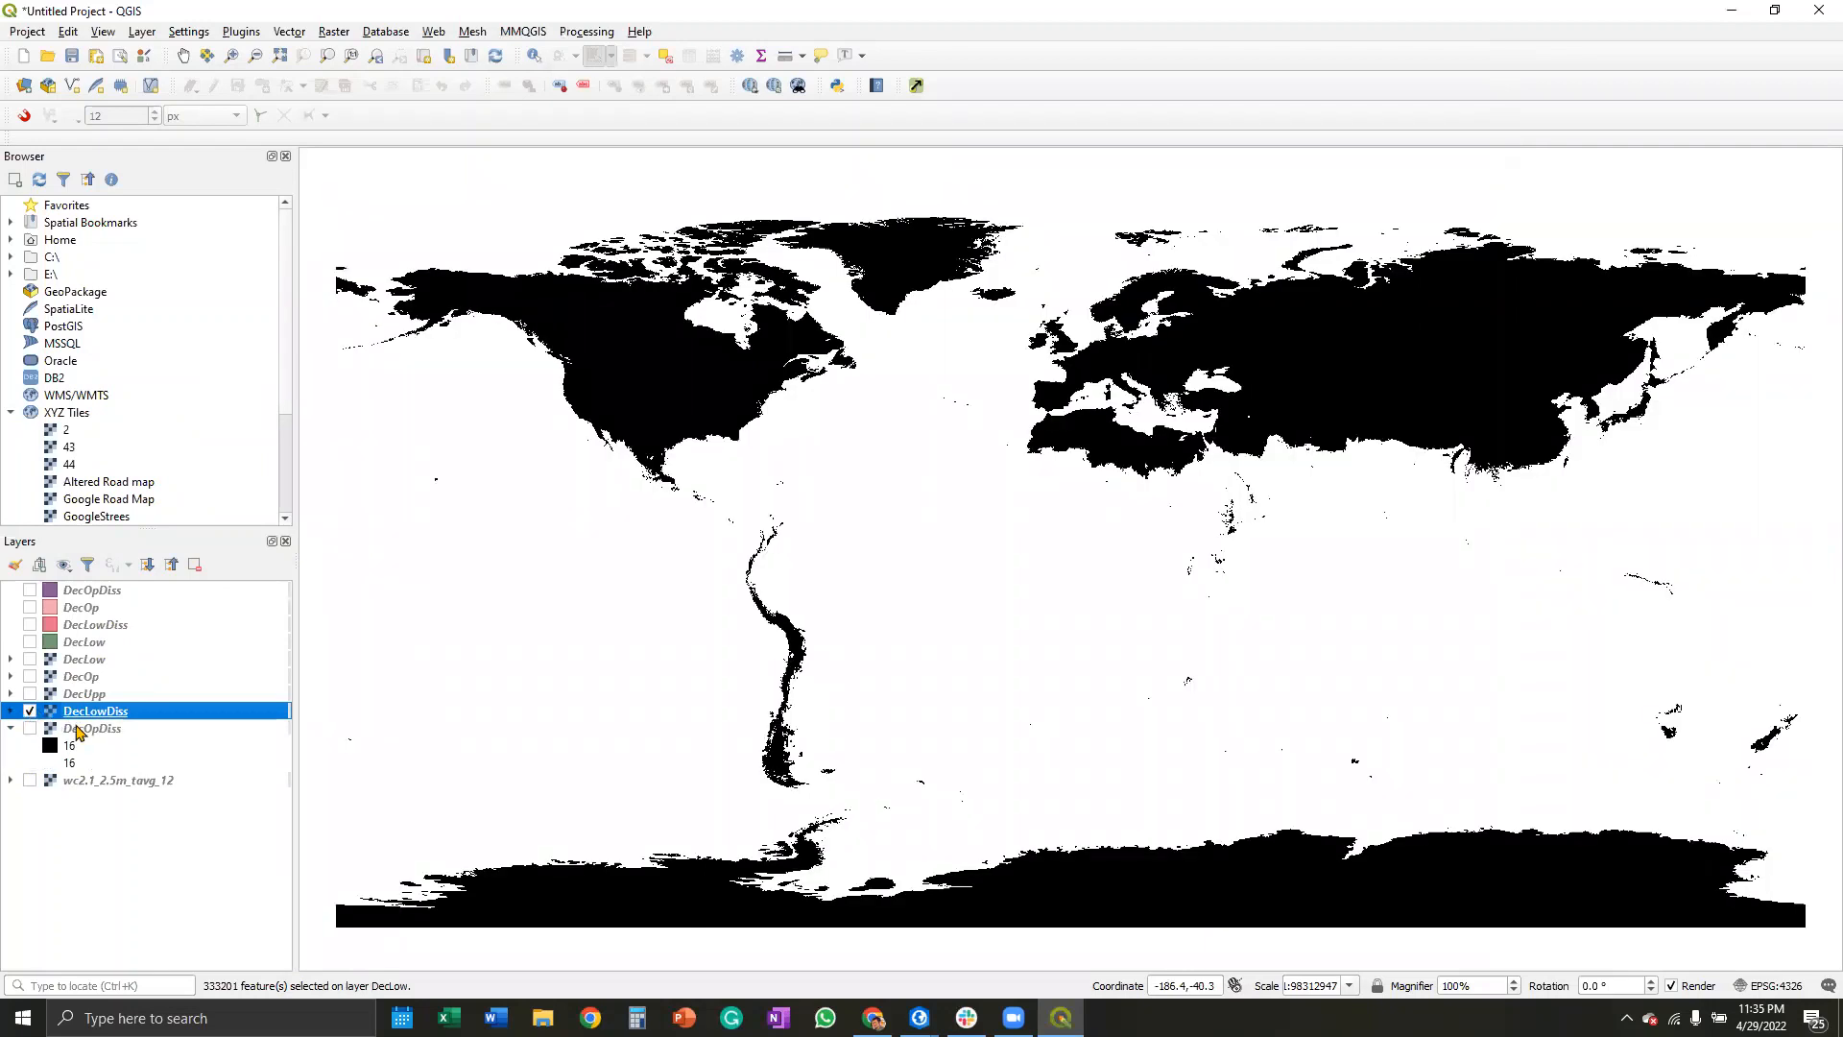
mouse_move(79, 733)
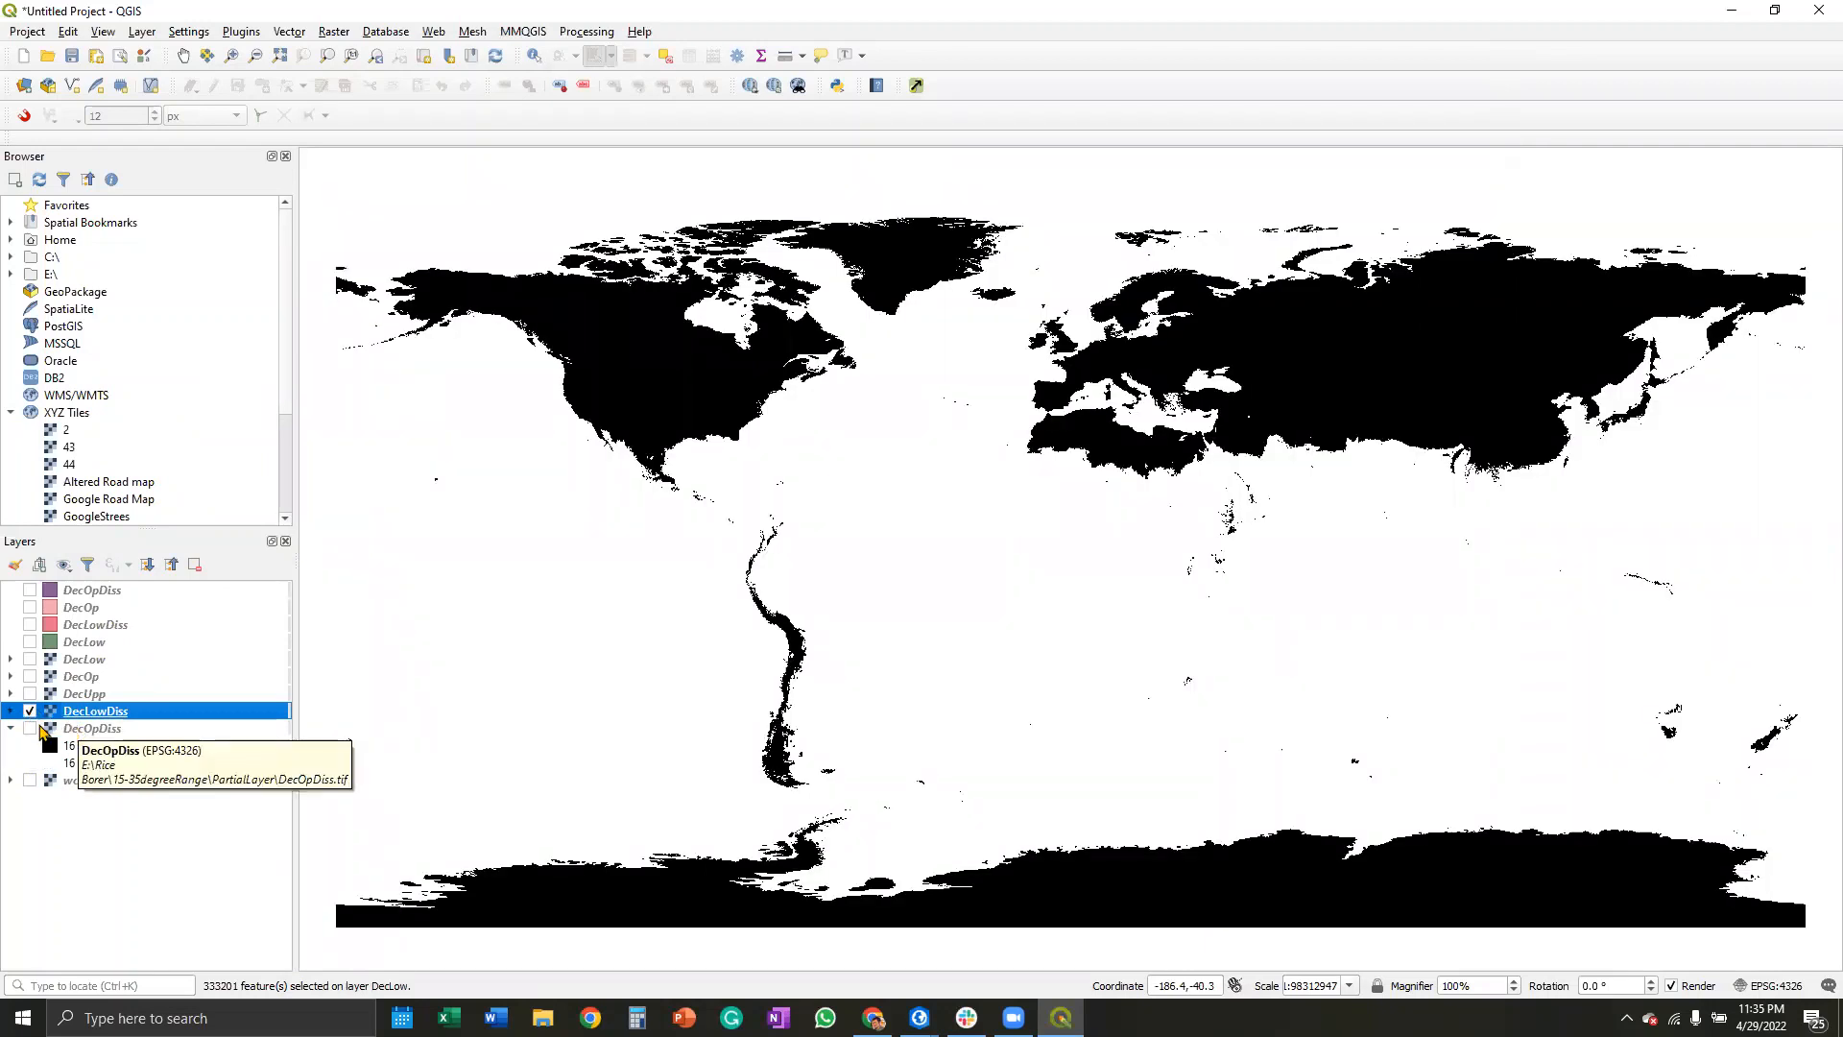
left_click(29, 711)
left_click(30, 729)
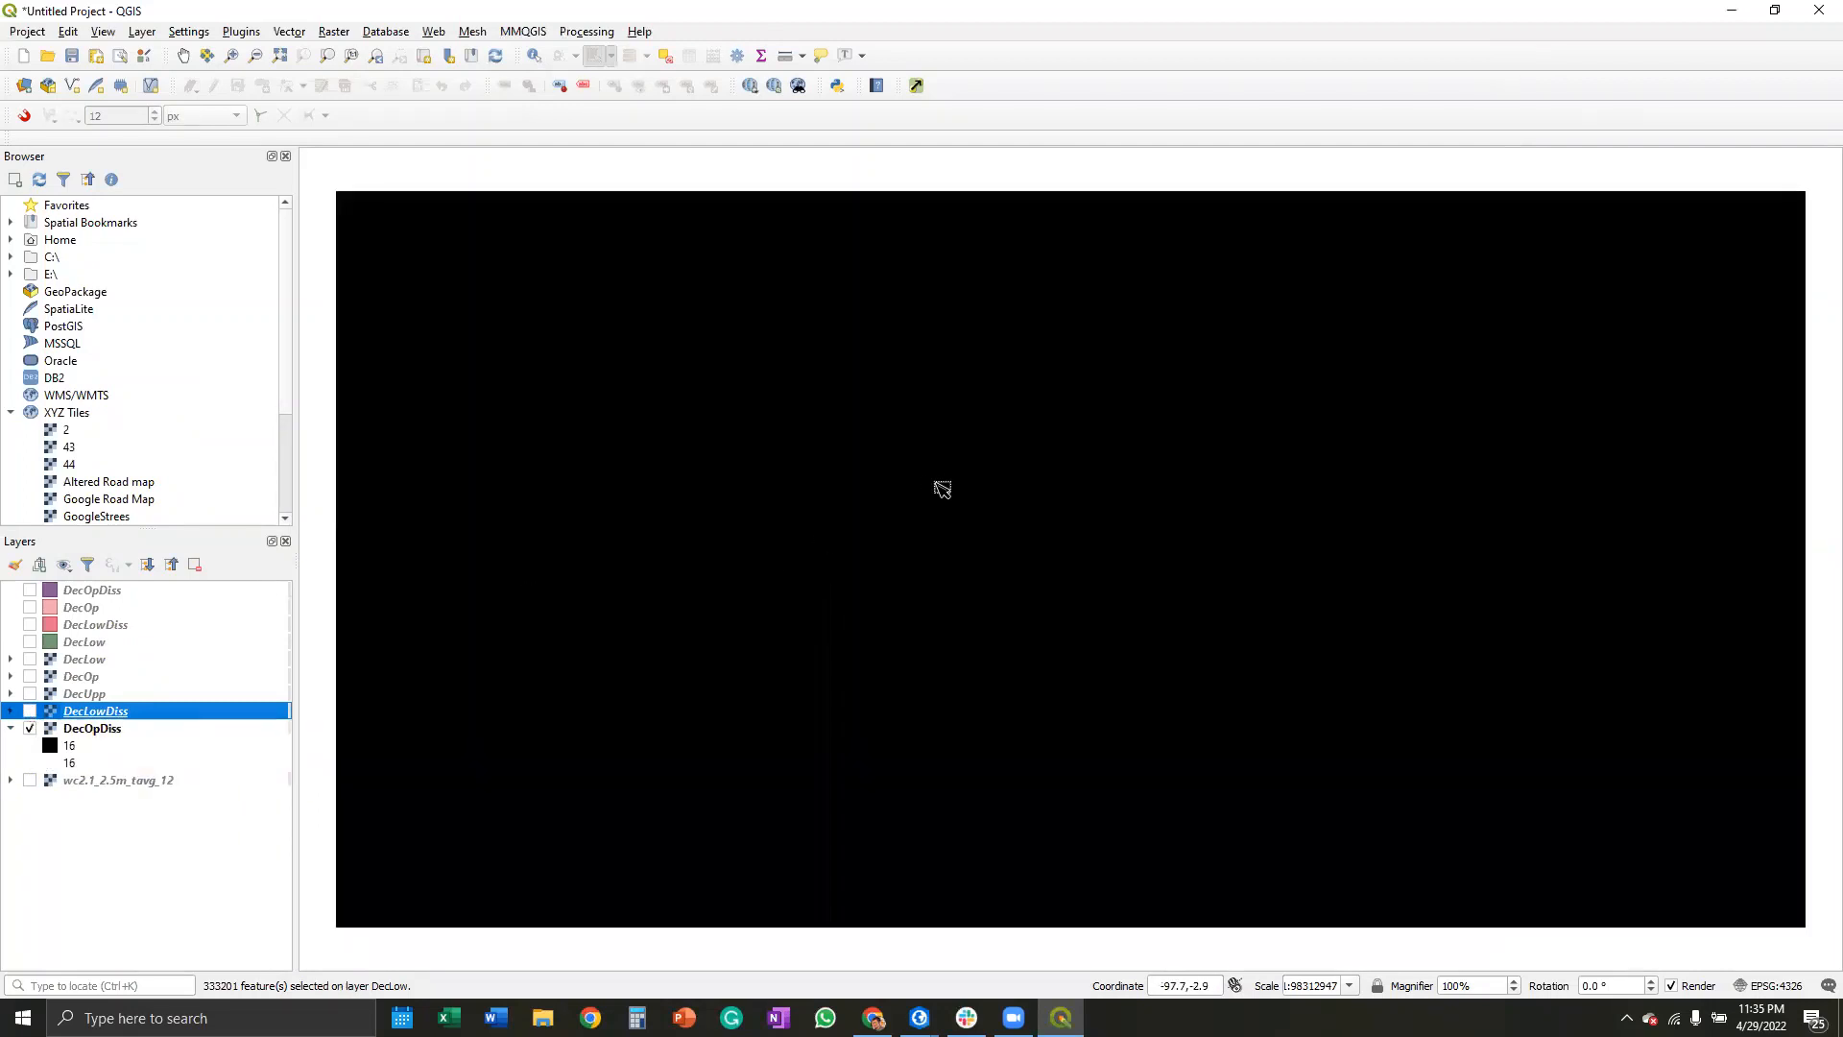
Step: Try Paletted/Unique values rendering on the DecOpDiss raster, classify its values, and discard the symbology changes
right_click(170, 729)
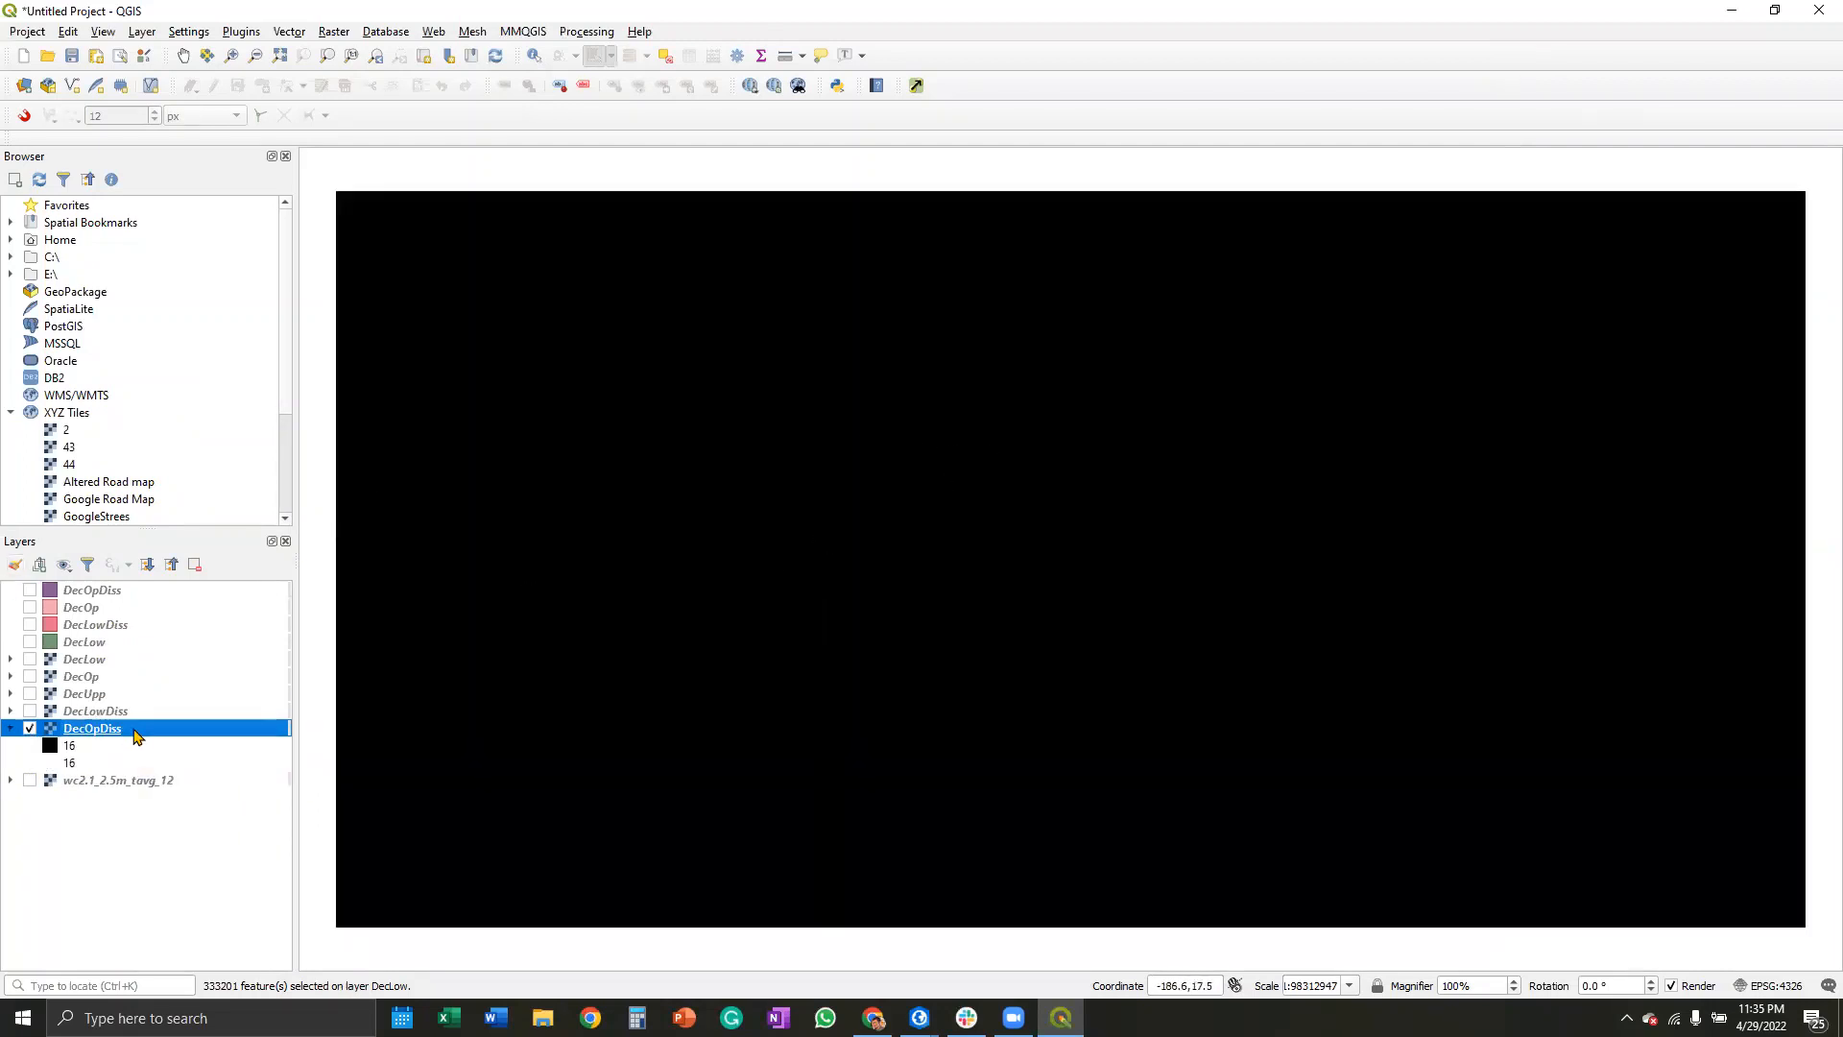
left_click(173, 719)
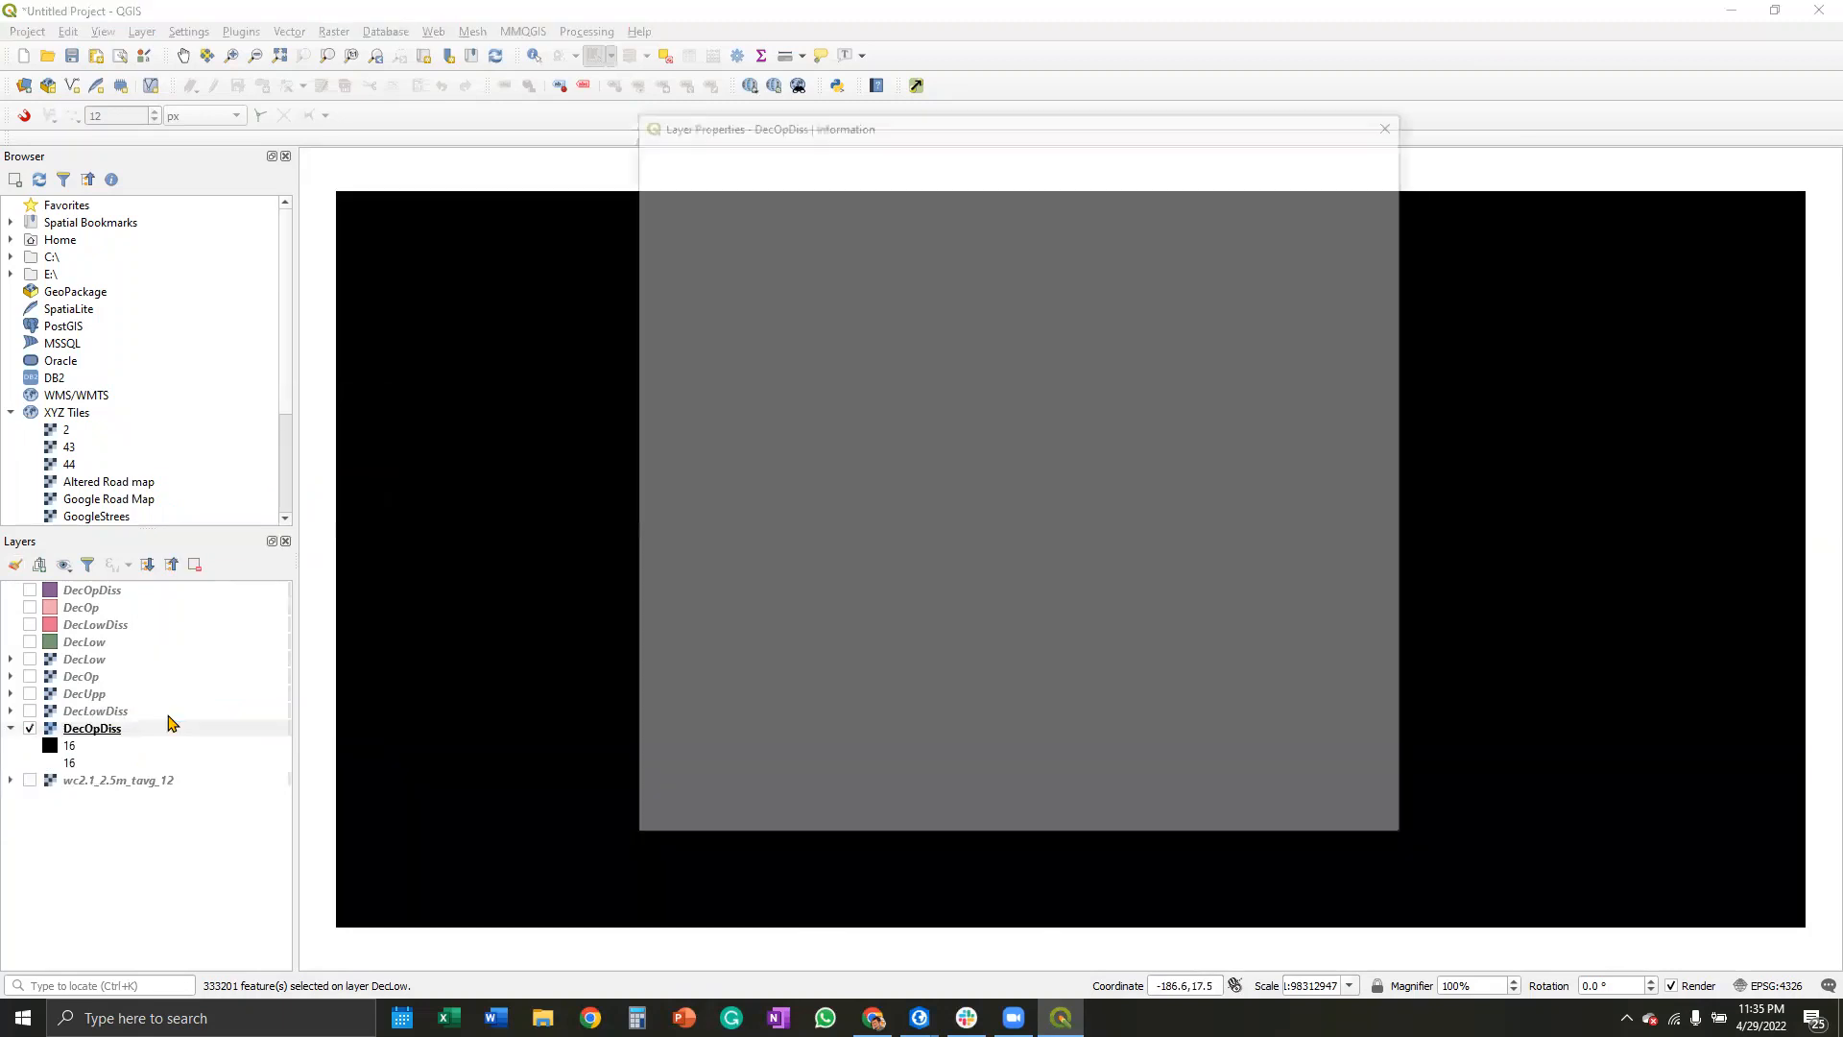
left_click(641, 265)
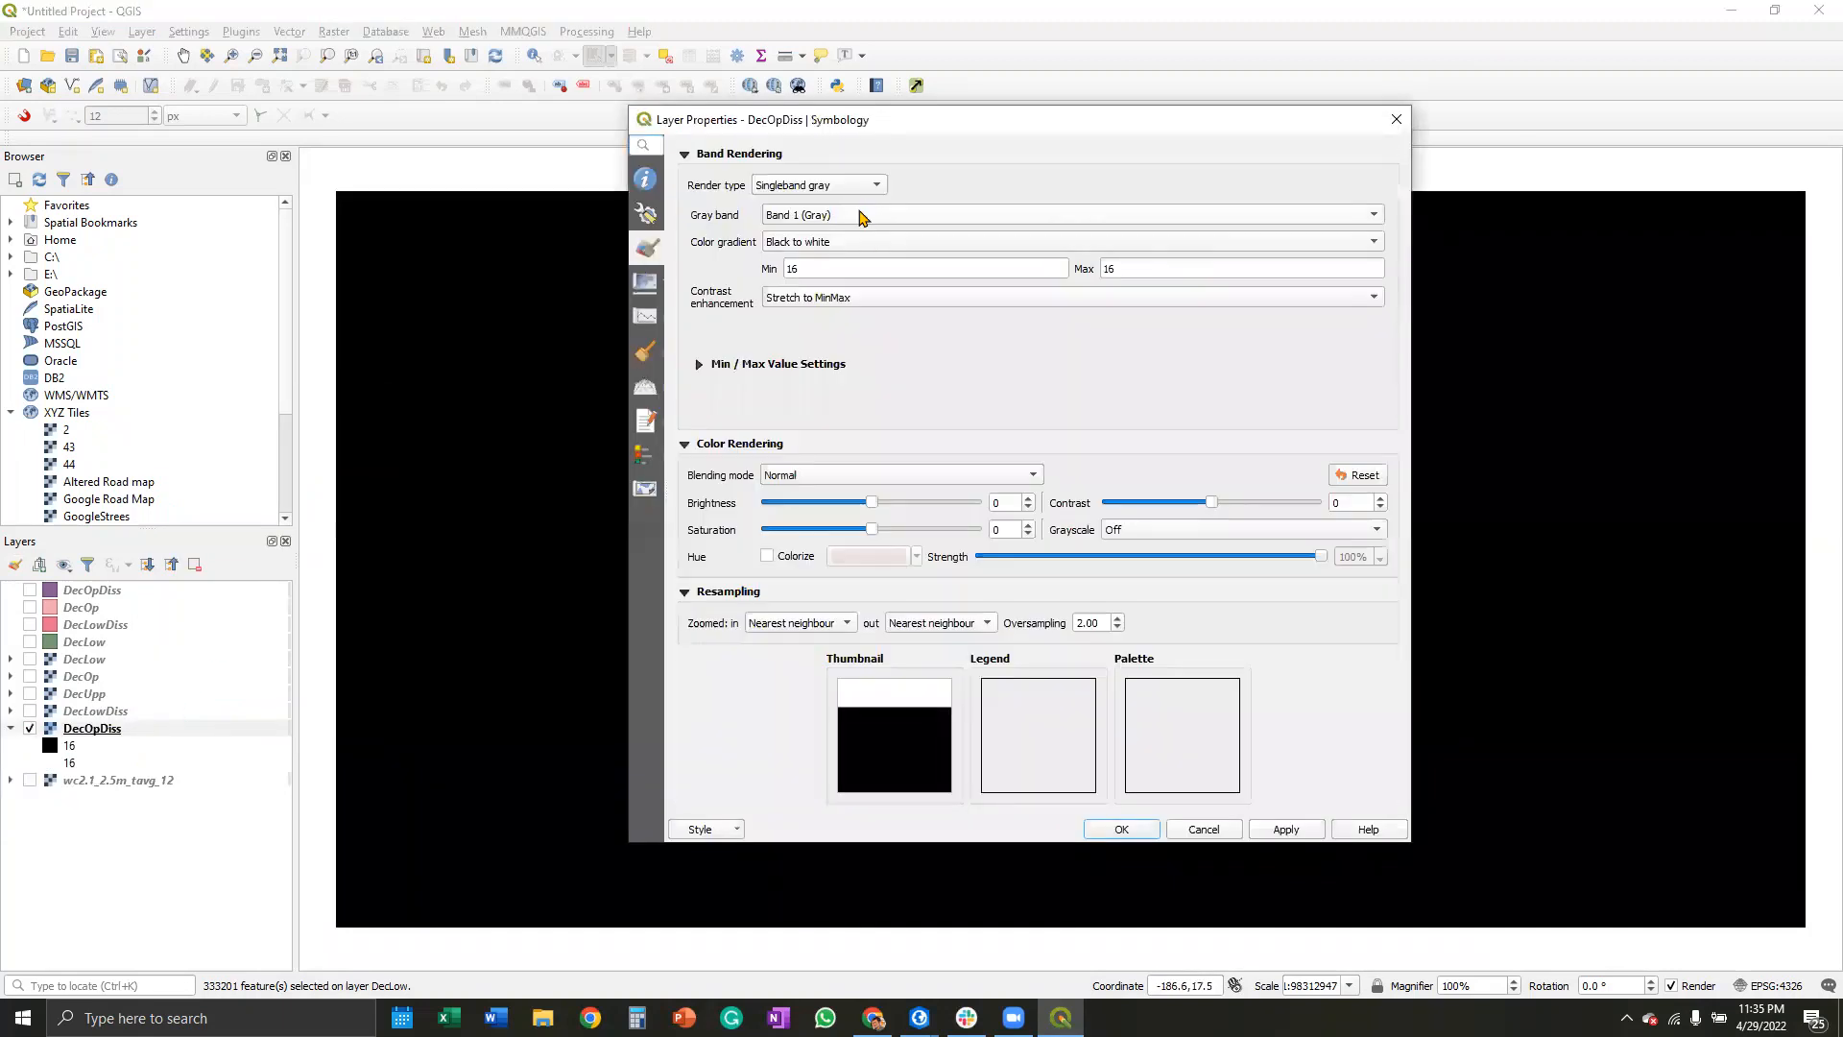
left_click(838, 189)
left_click(826, 168)
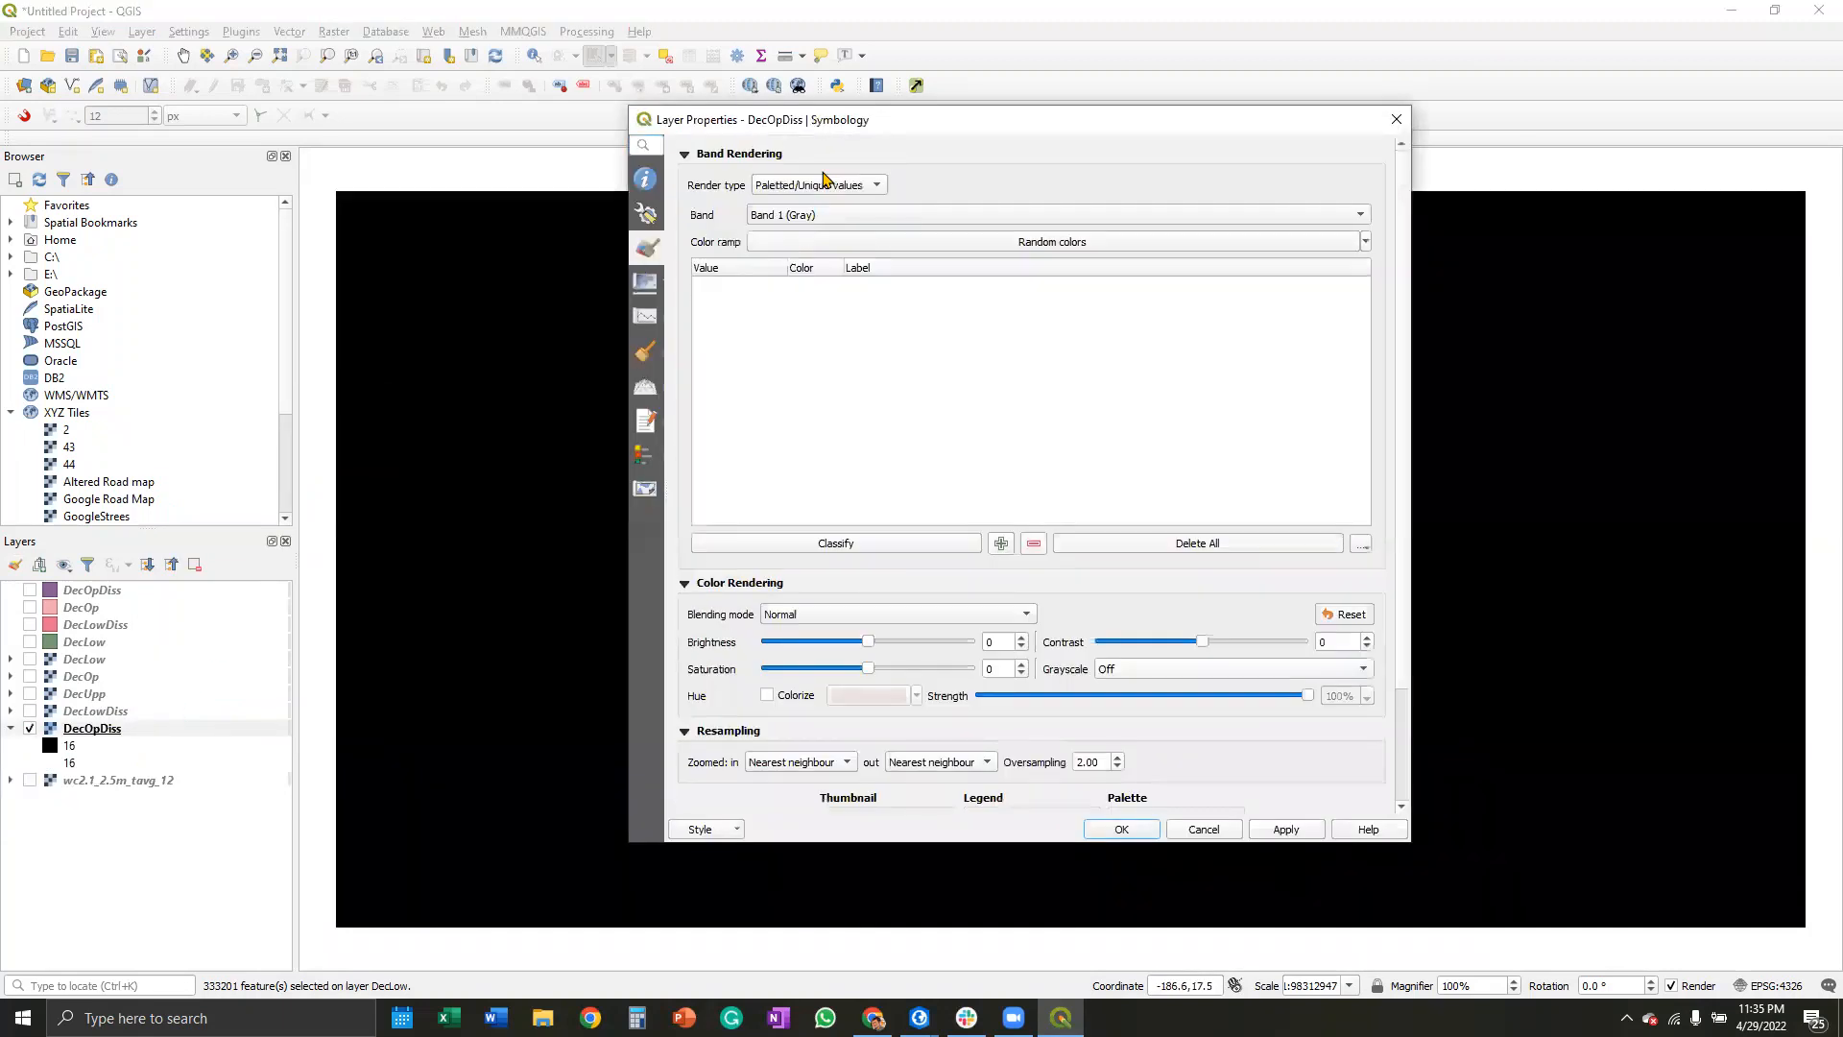
left_click(852, 543)
left_click(1200, 831)
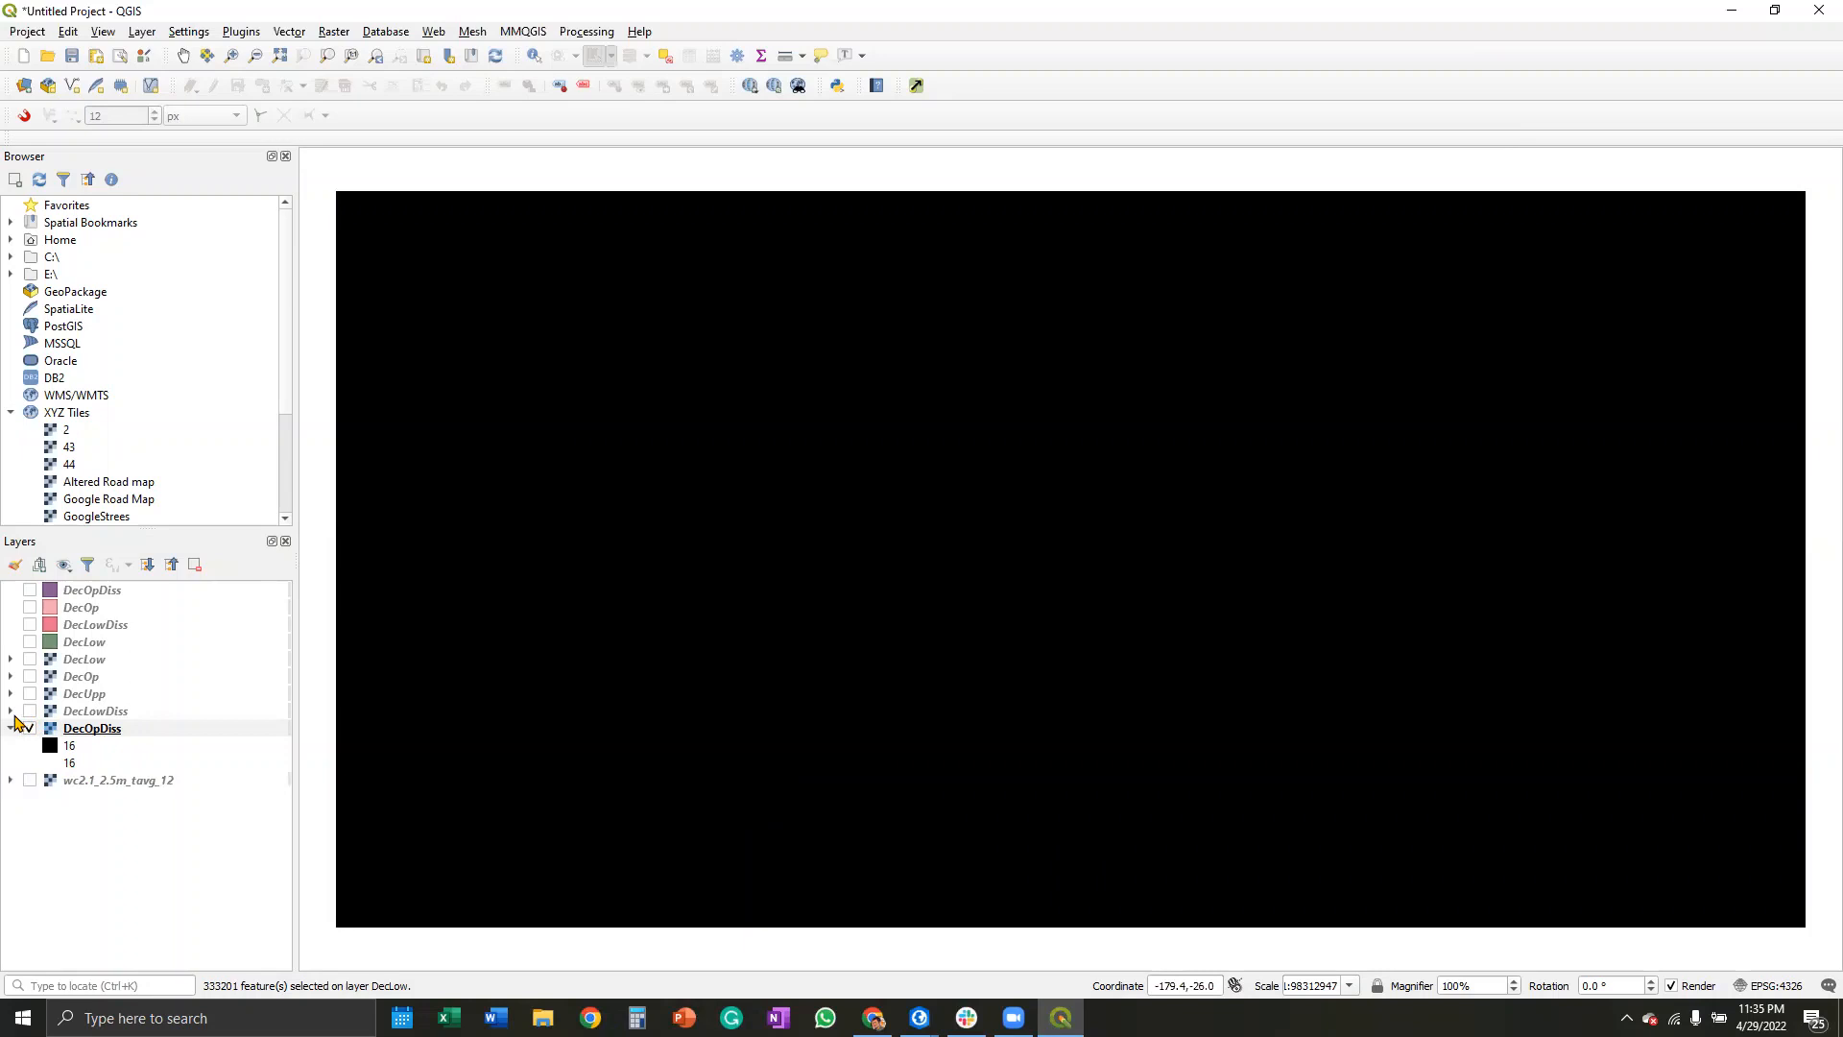
Step: Display only the DecLowDiss raster, expand its legend, and select it as the active layer
left_click(11, 712)
left_click(30, 712)
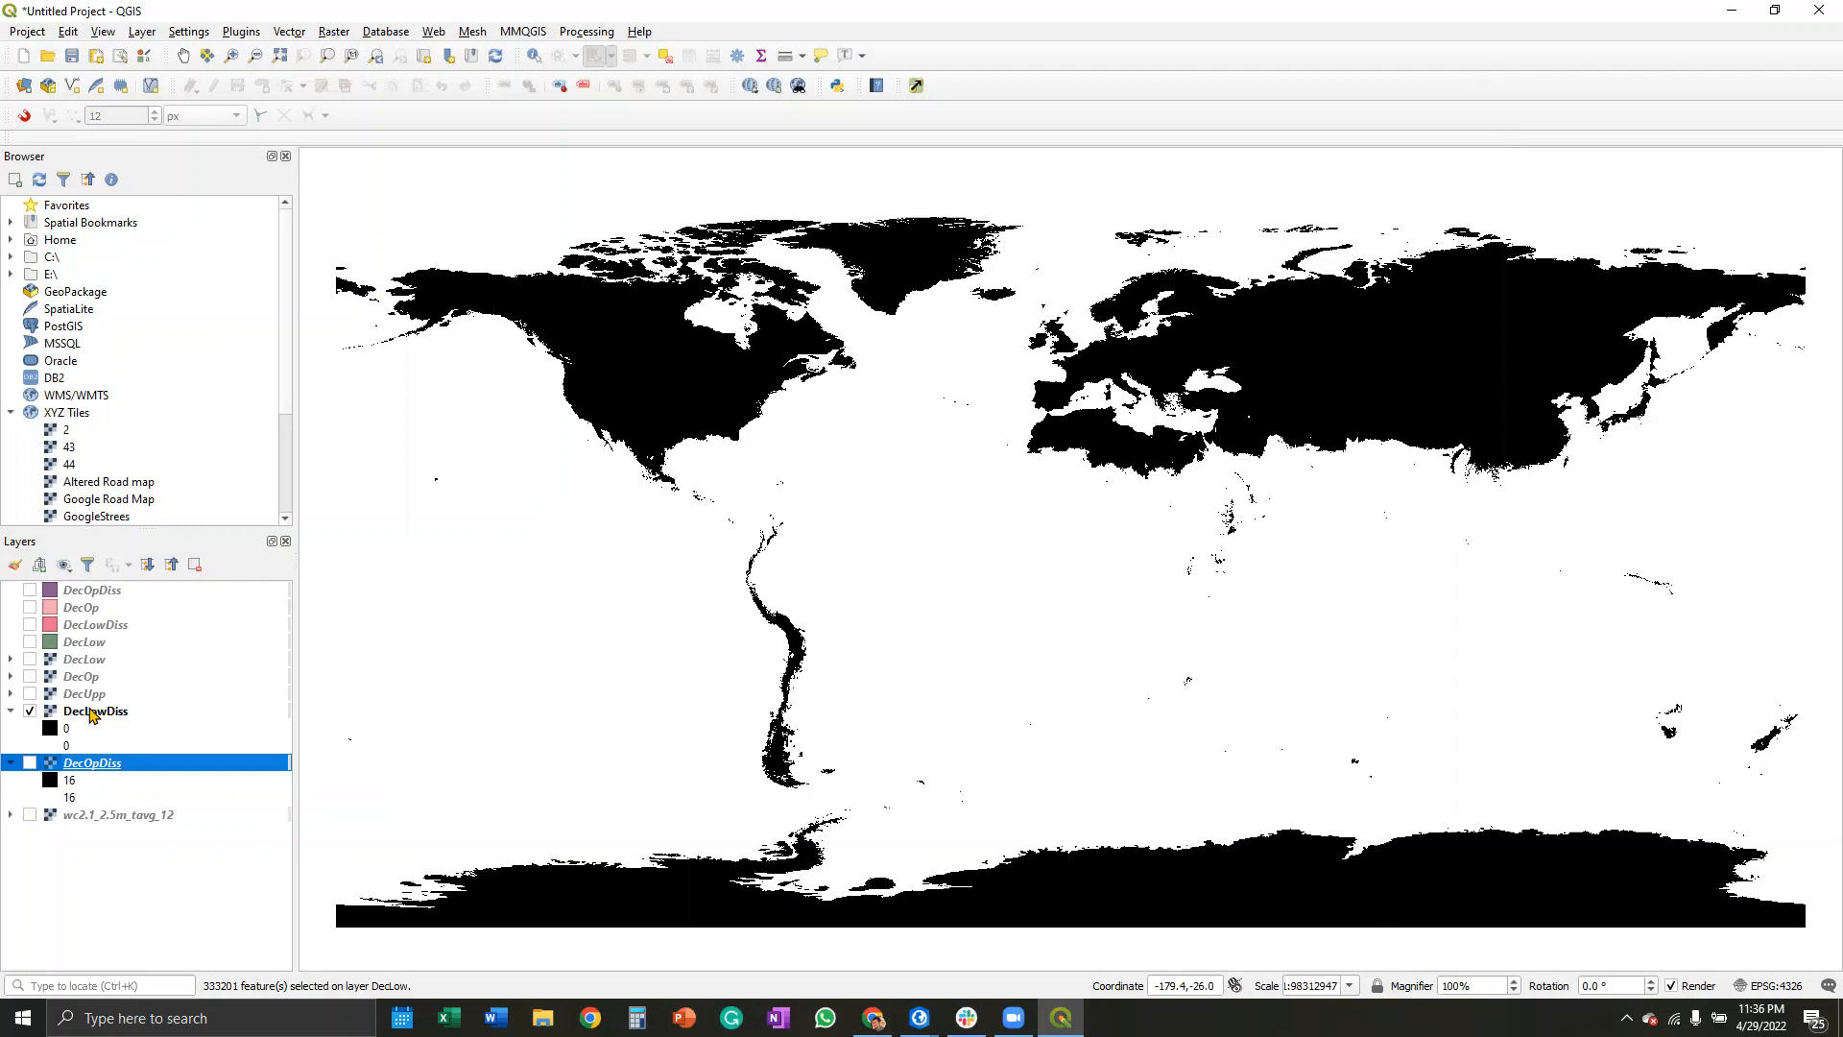
right_click(92, 714)
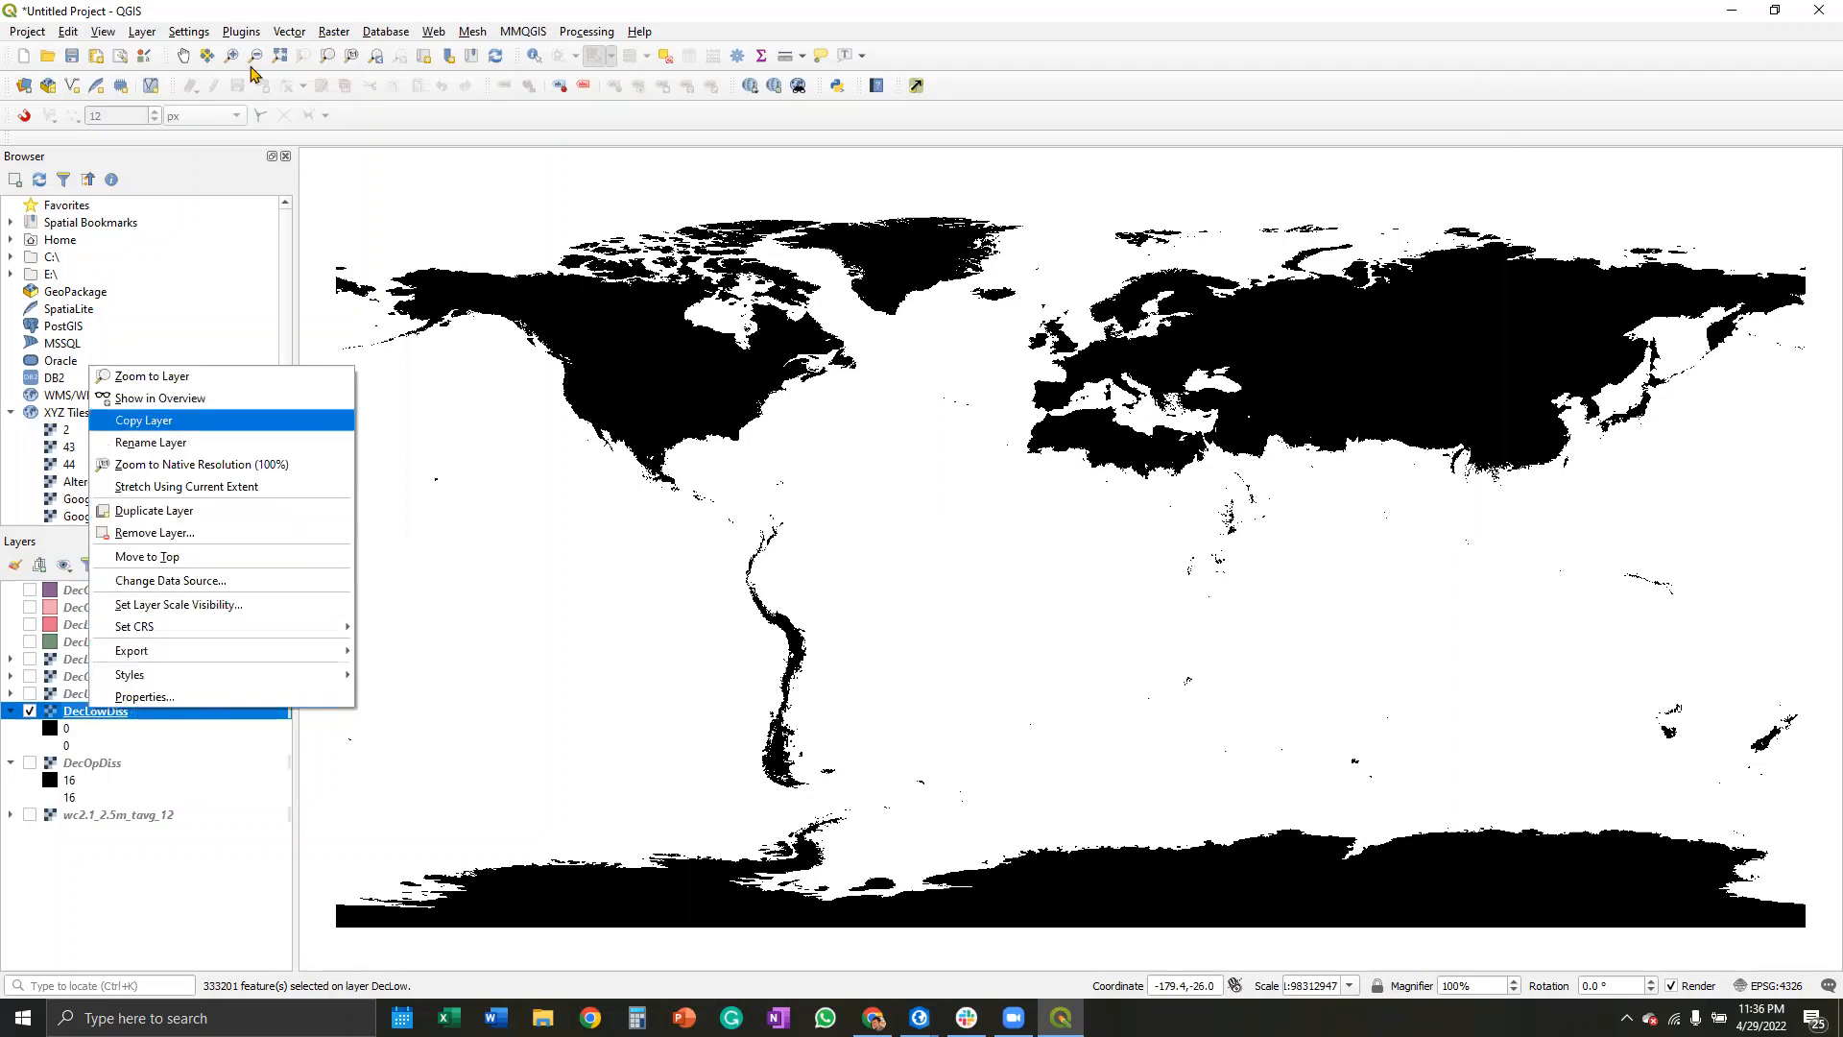
Step: Set up a Translate (Convert Format) conversion of the DecLowDiss raster with its output going to a file
left_click(333, 32)
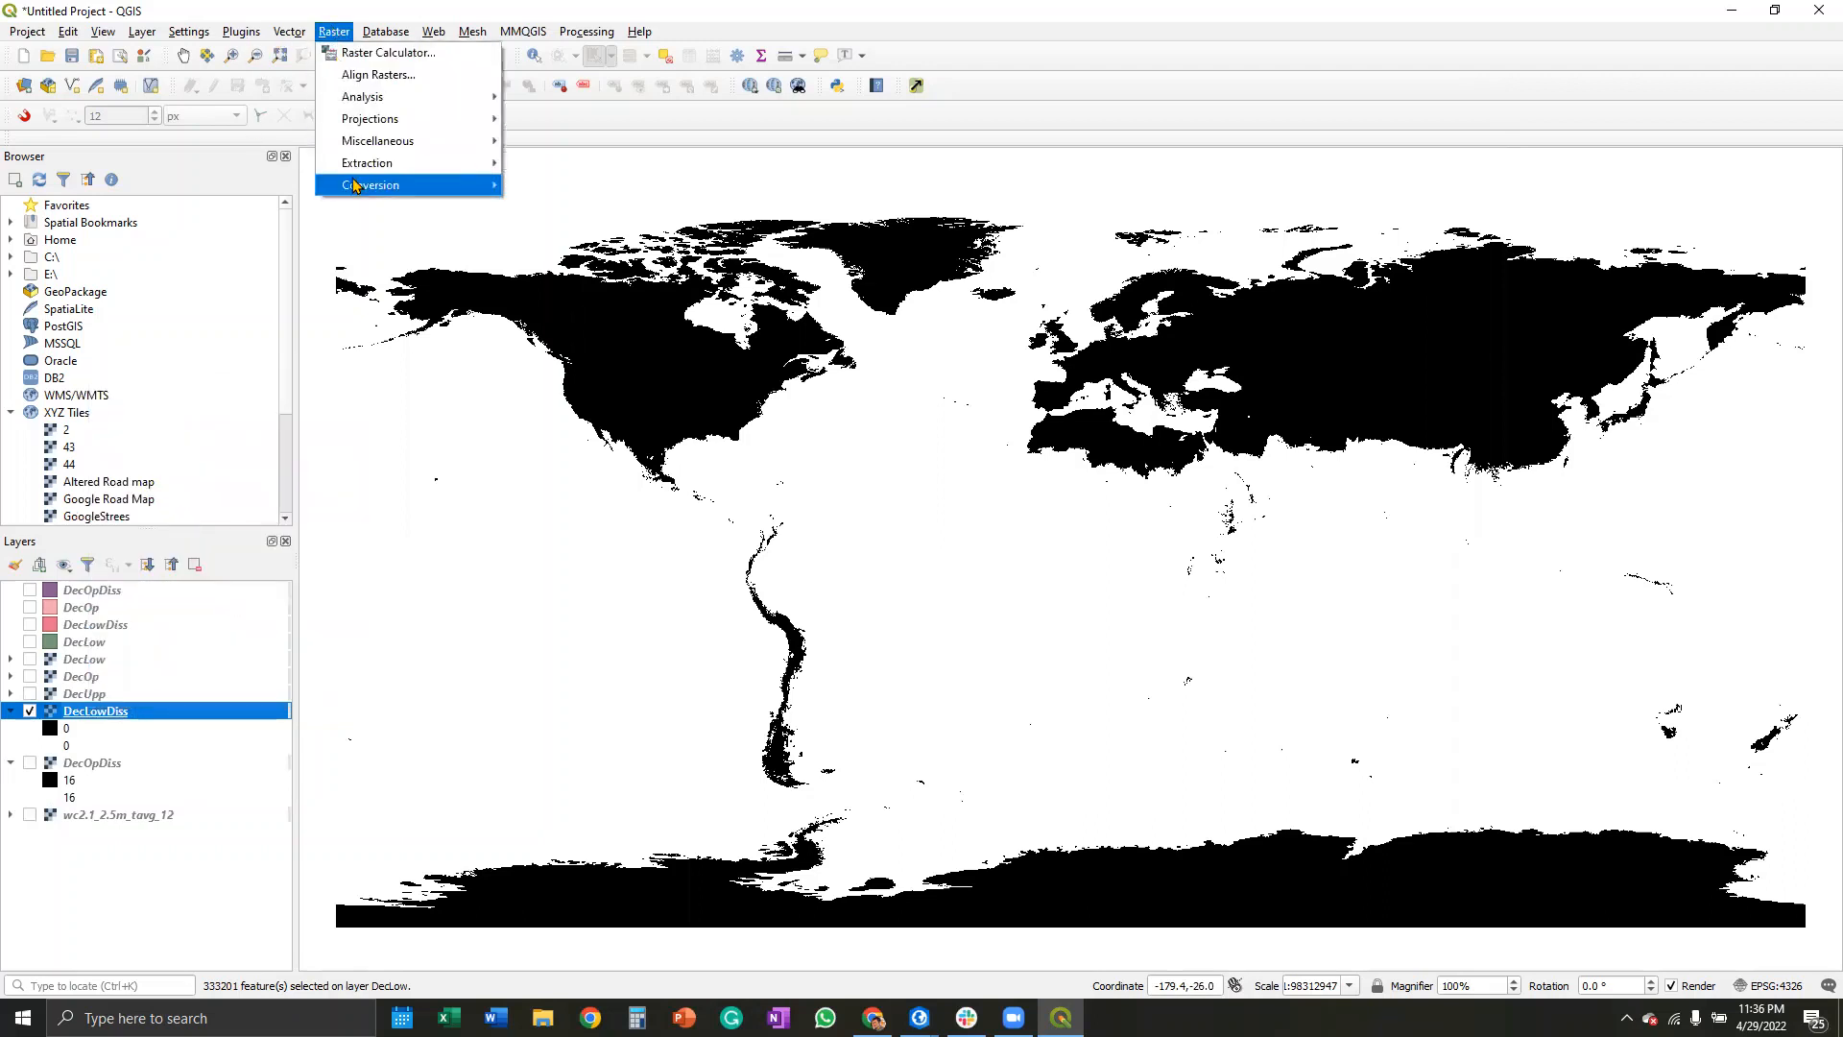
mouse_move(432, 184)
left_click(659, 278)
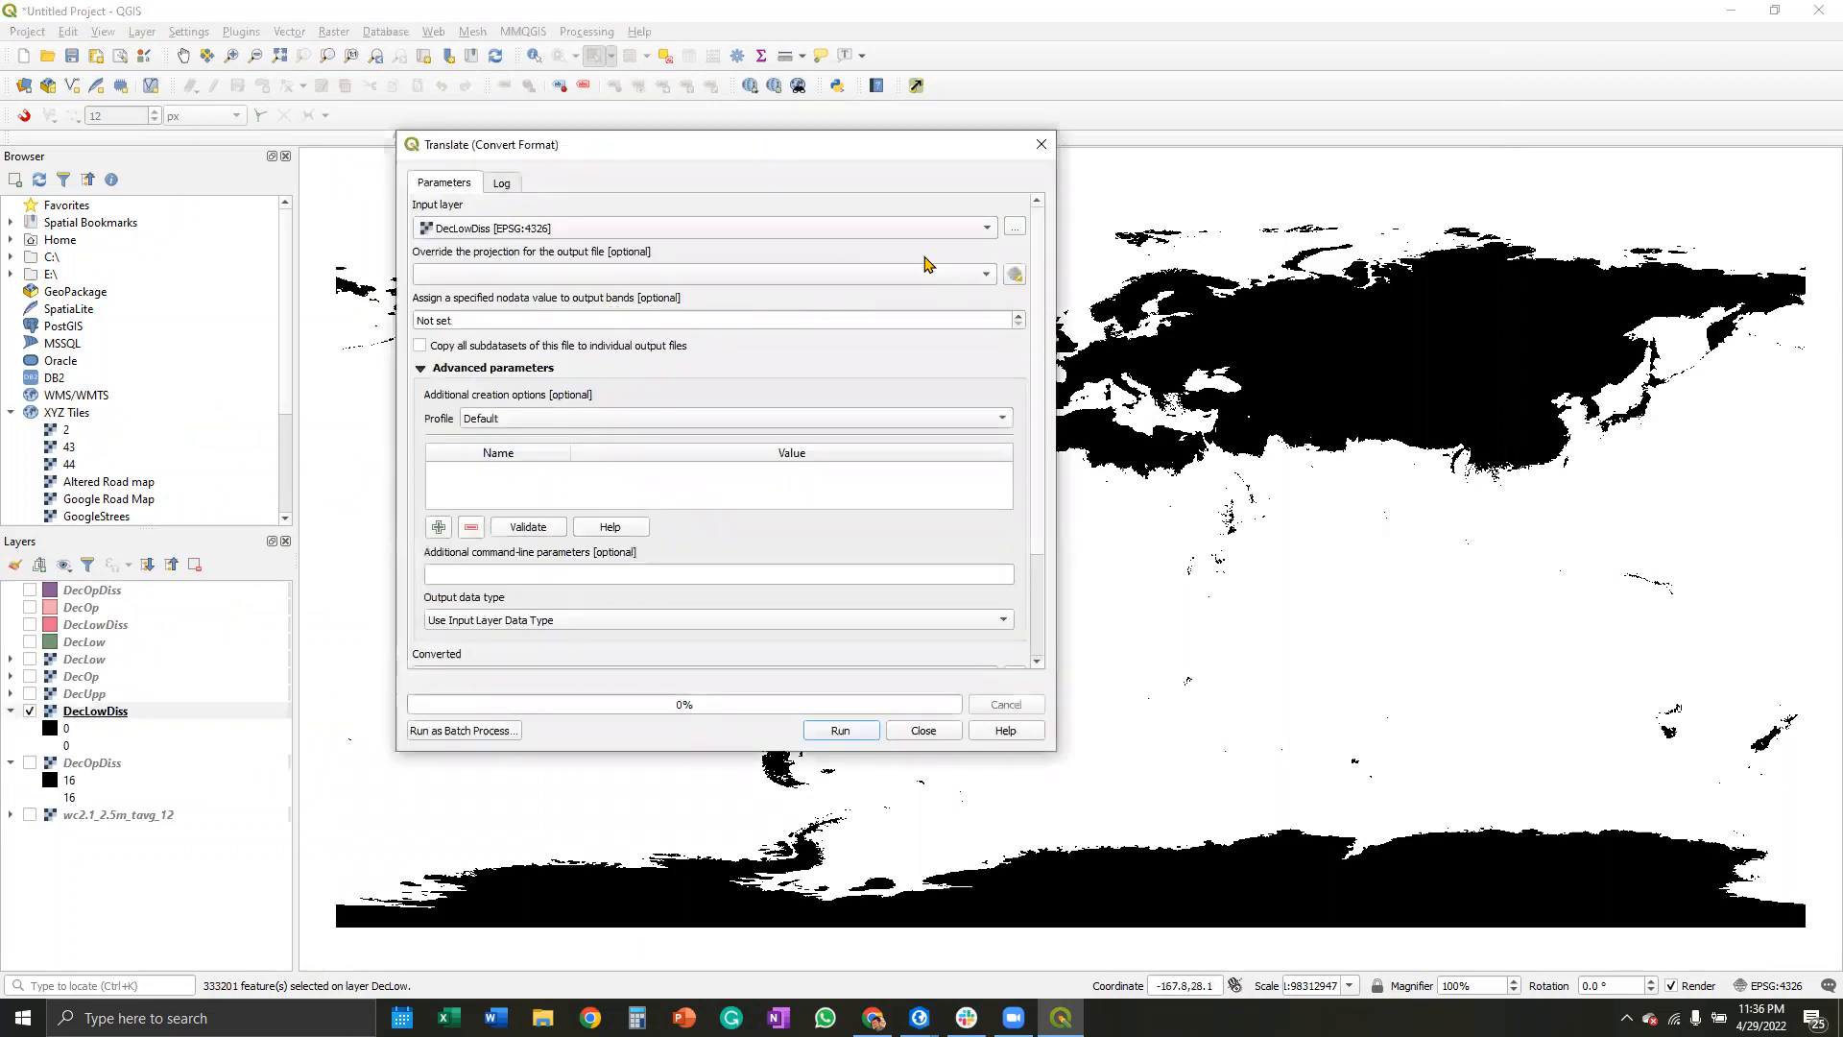
scroll(843, 369, "down", 3)
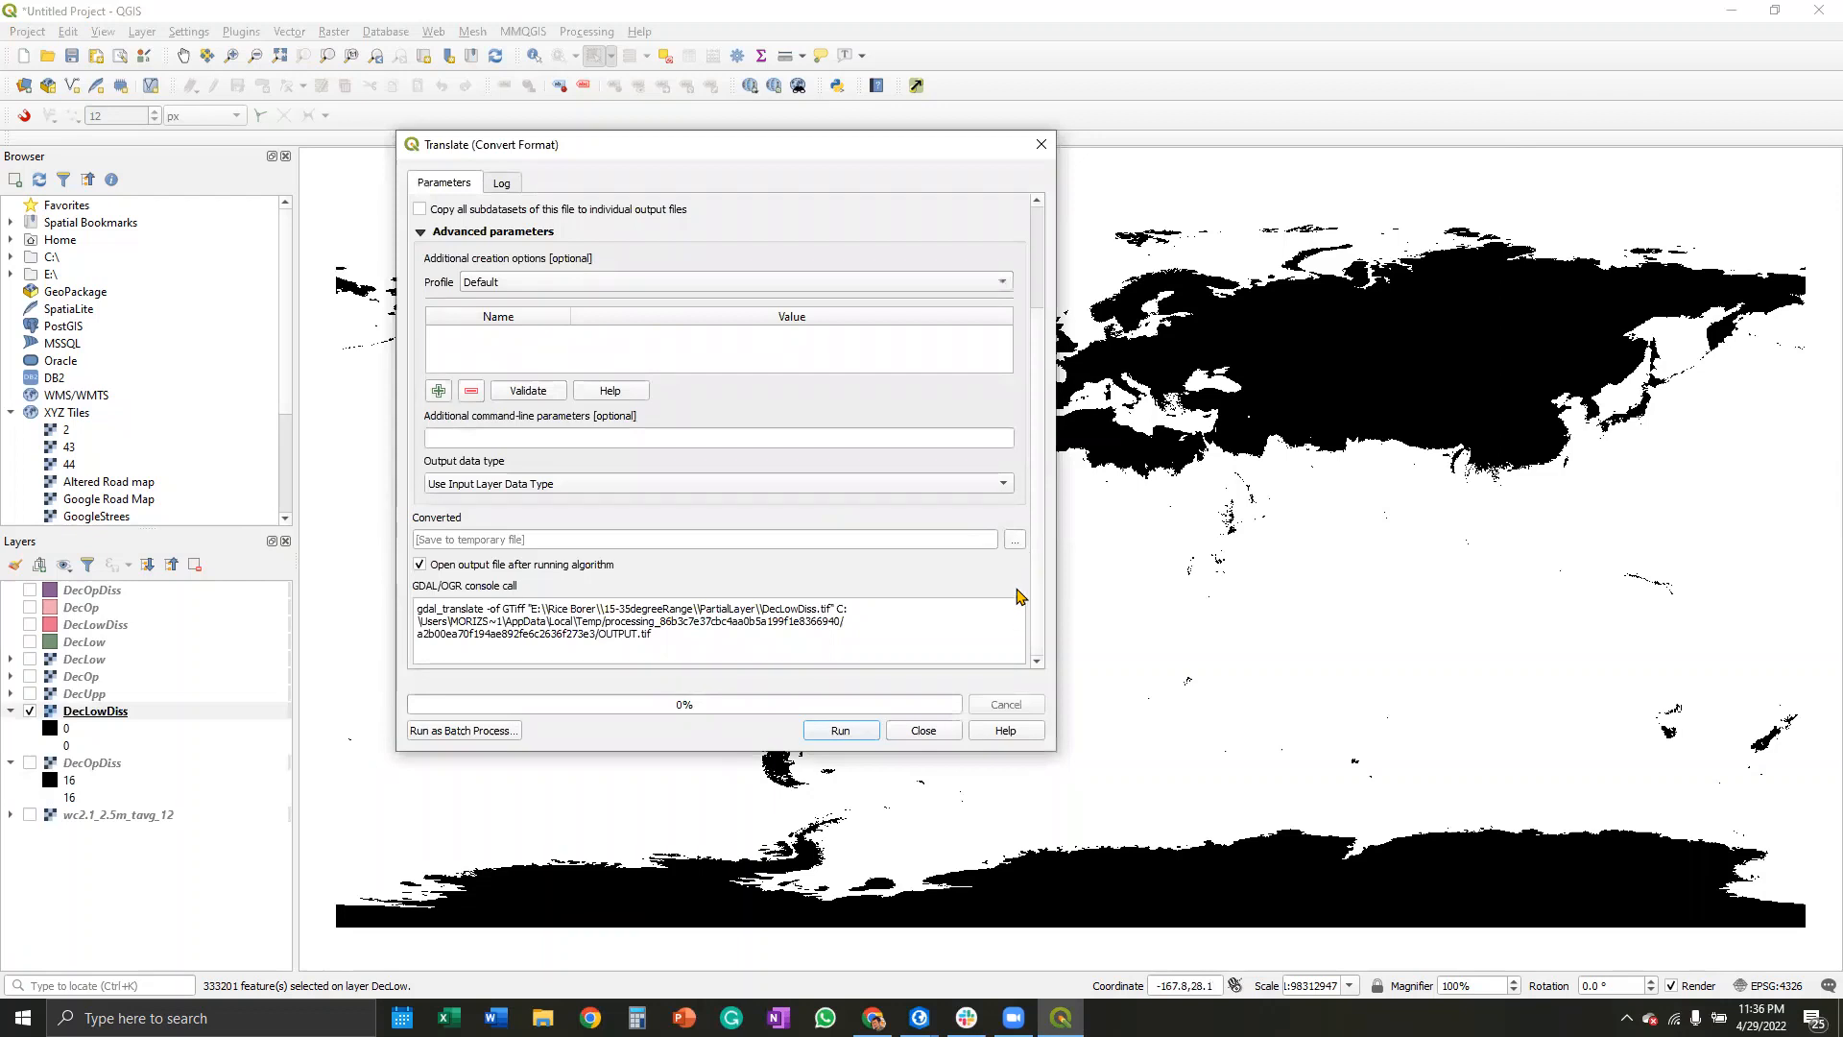
left_click(1014, 540)
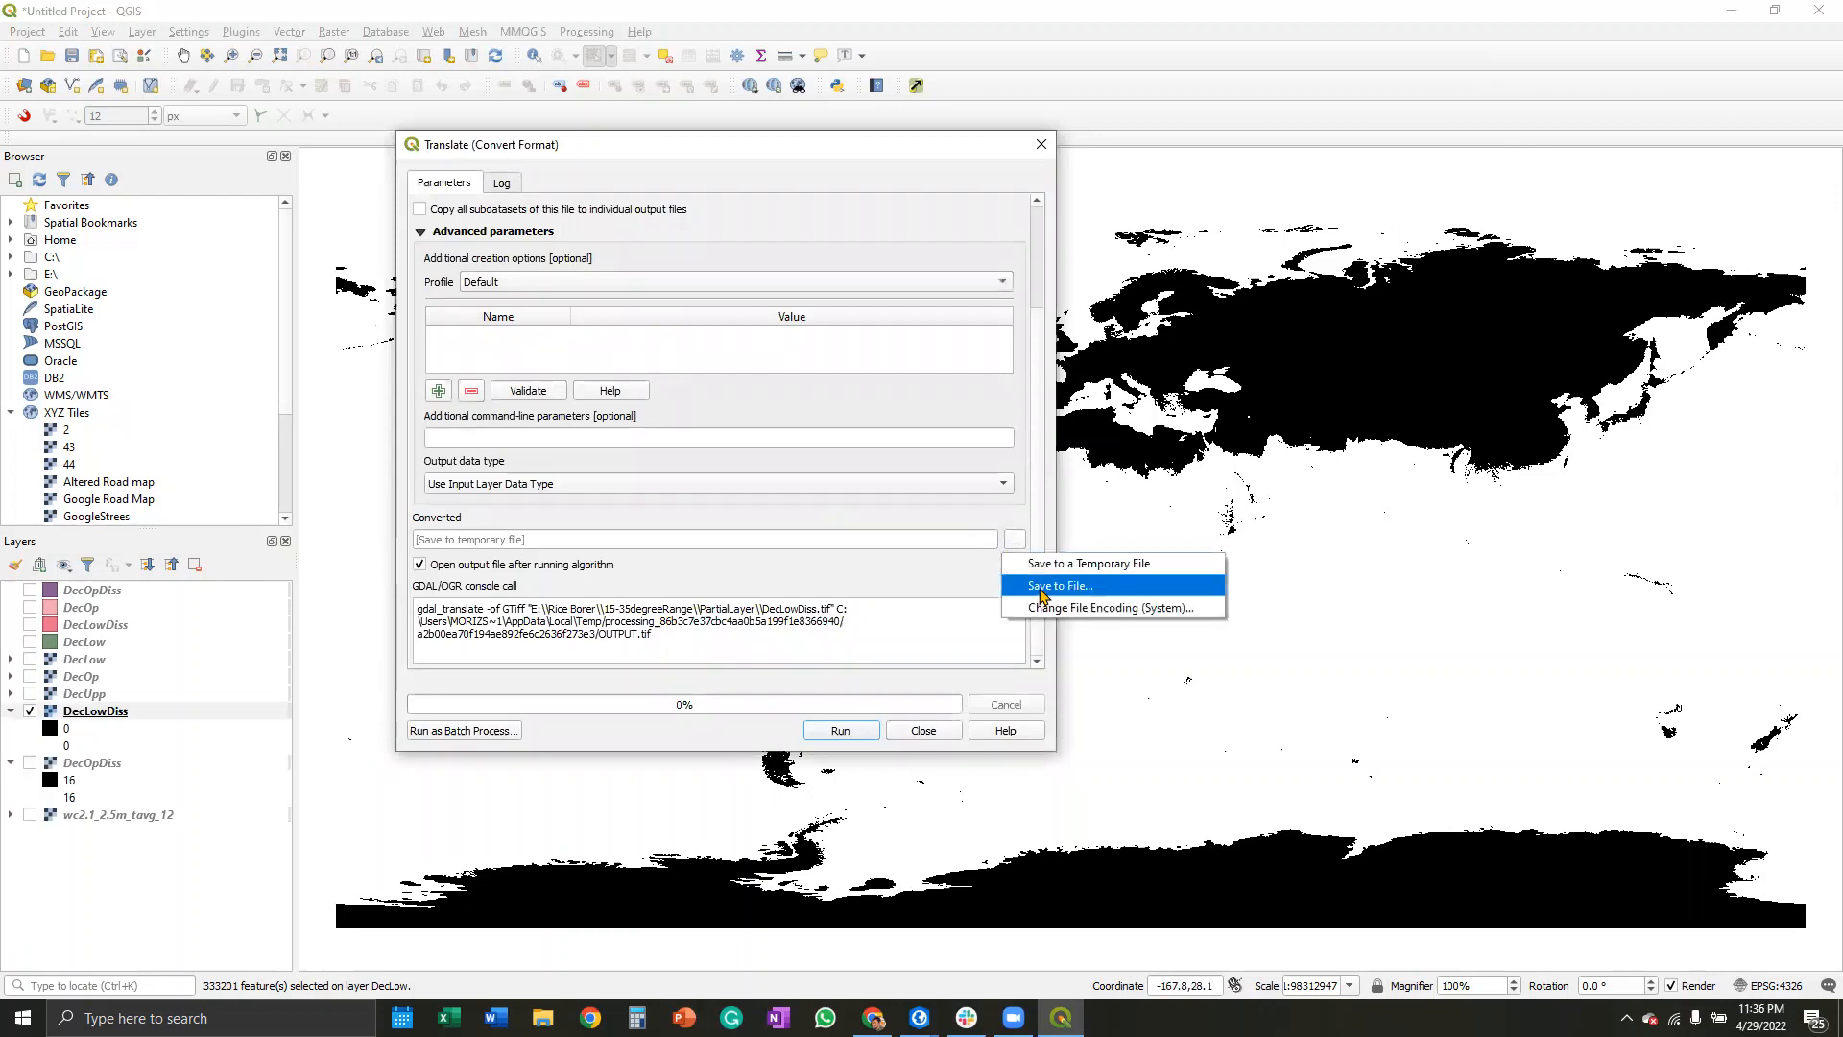
left_click(1036, 586)
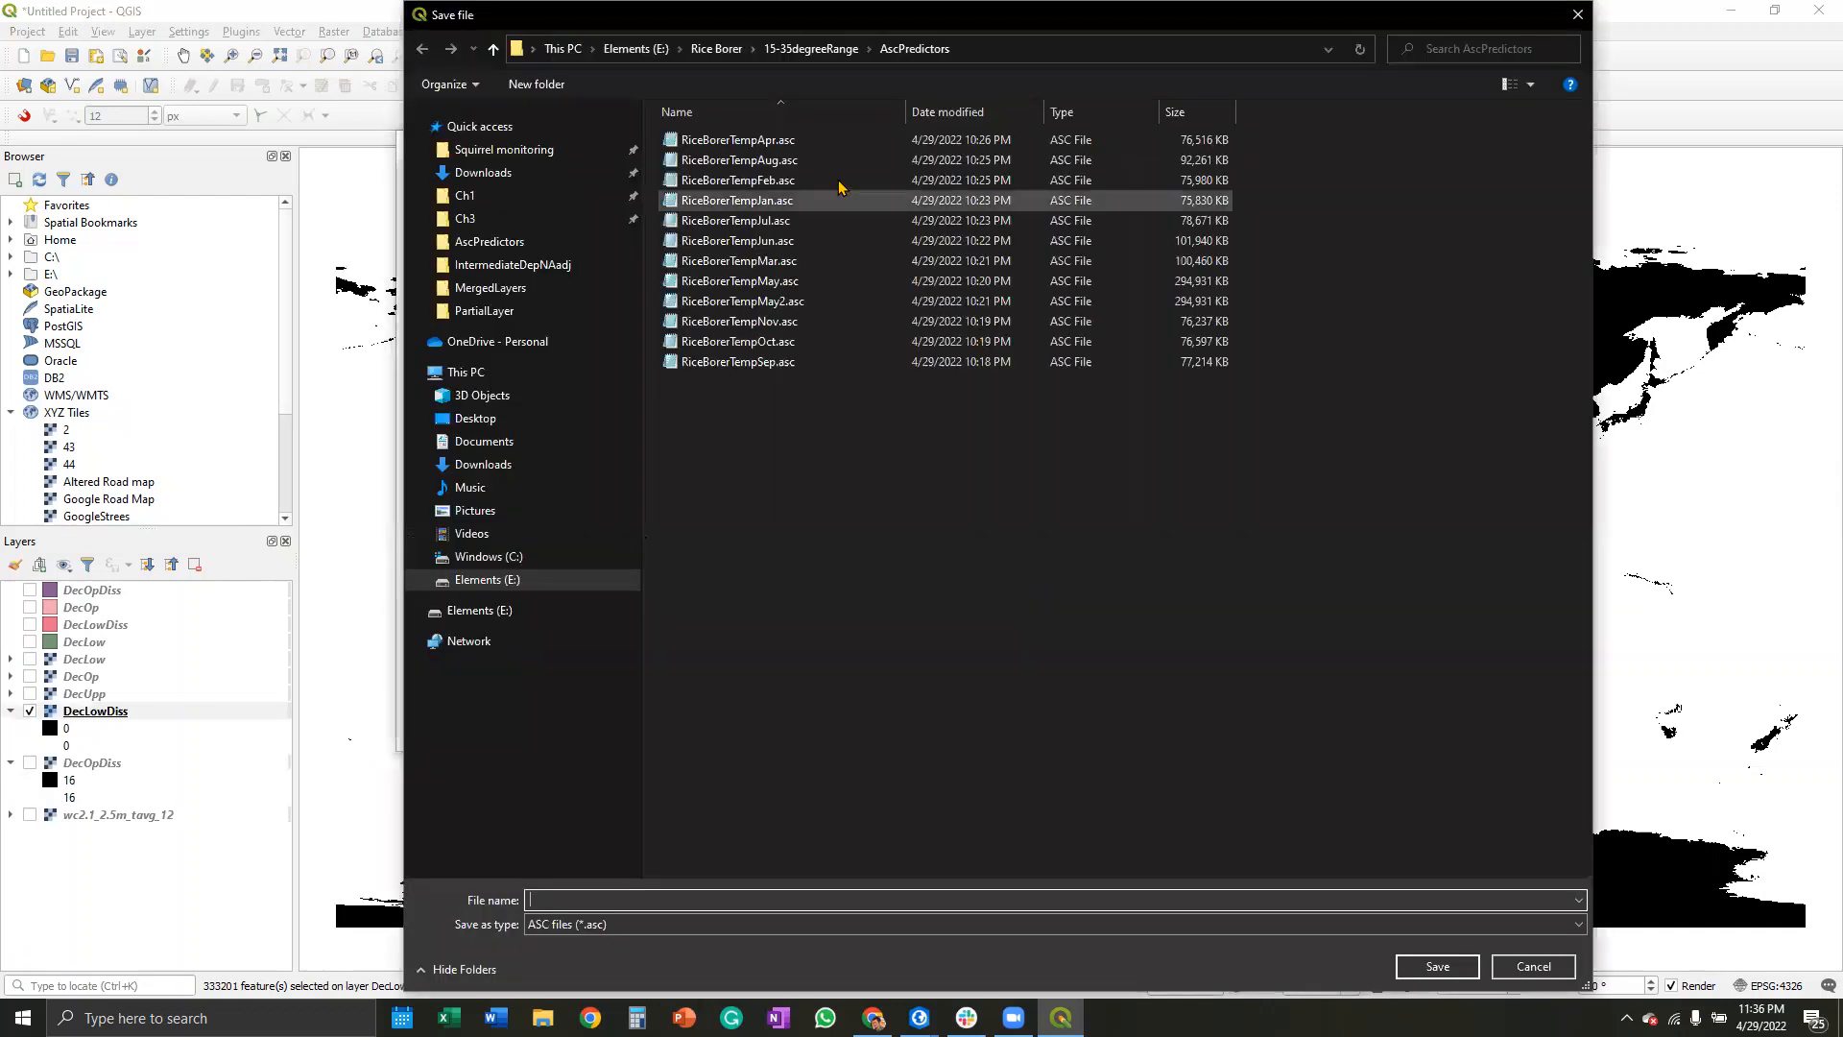
Step: Name the converted output DecLowInt as an ASC file in the PartialLayer folder and run the conversion
left_click(802, 48)
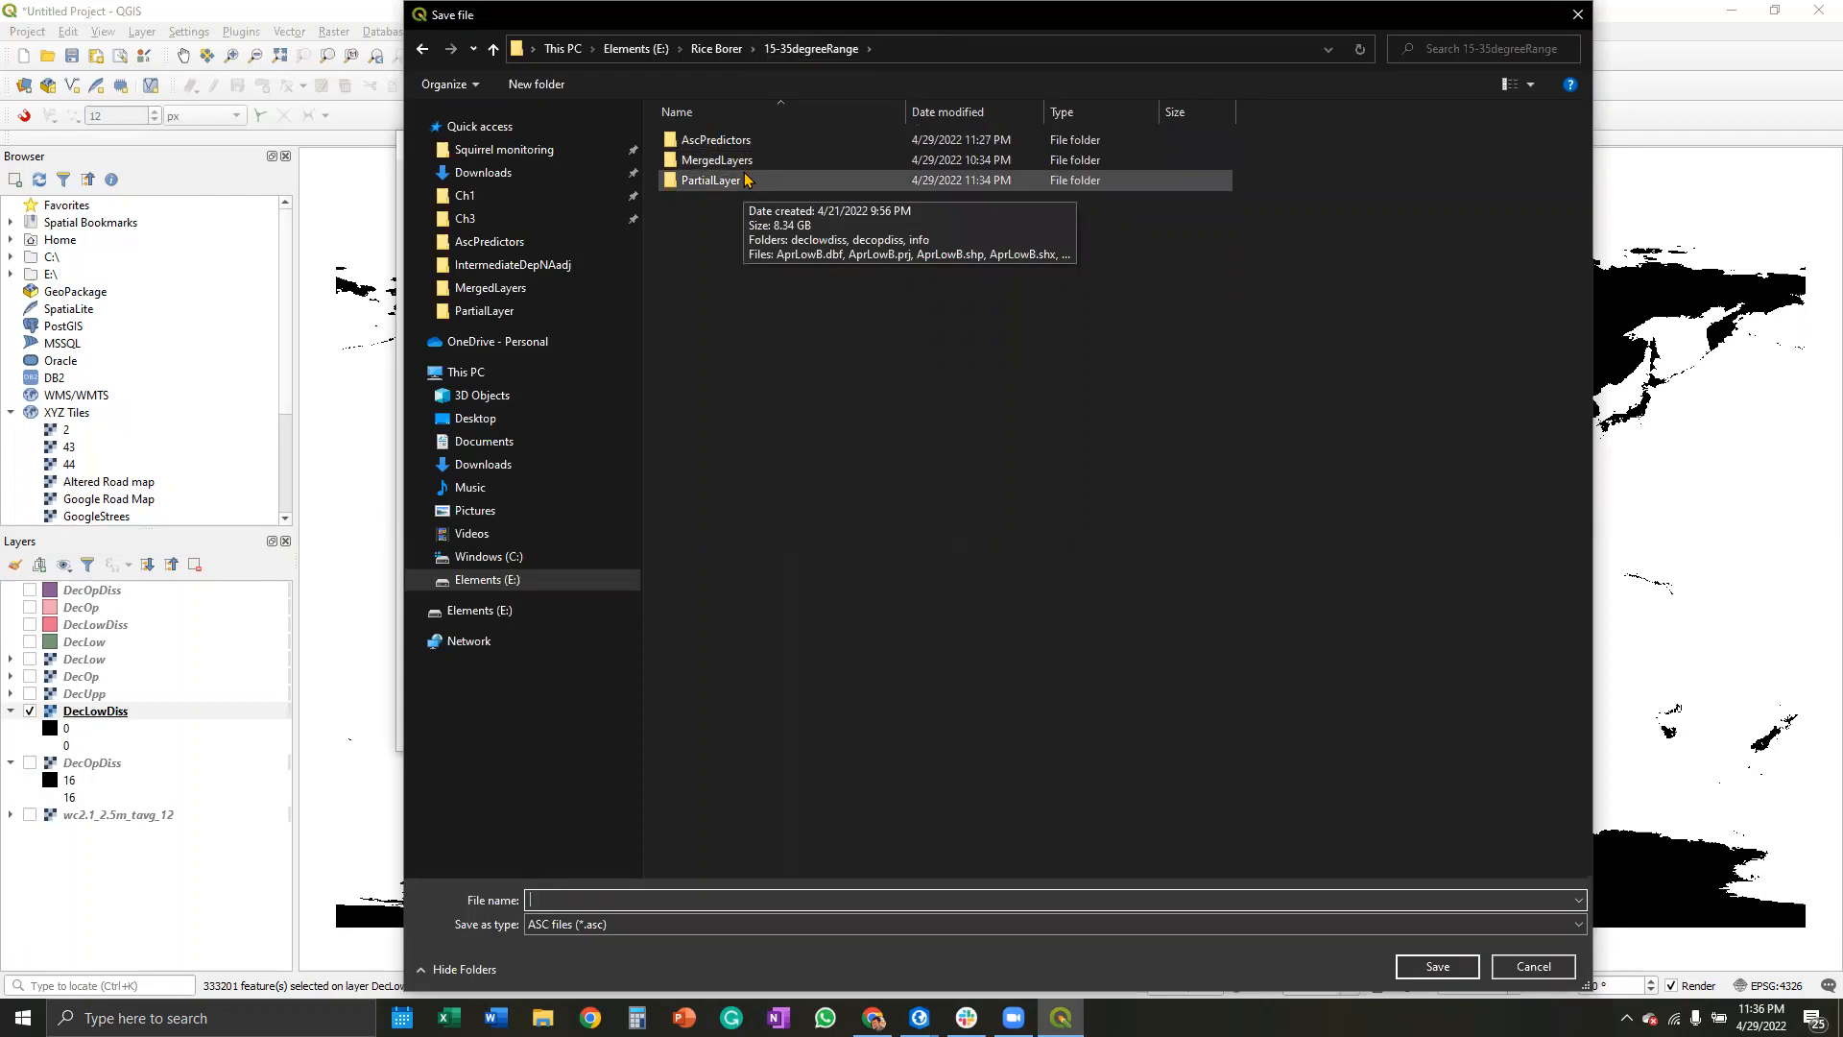
double_click(746, 180)
left_click(809, 52)
left_click(744, 179)
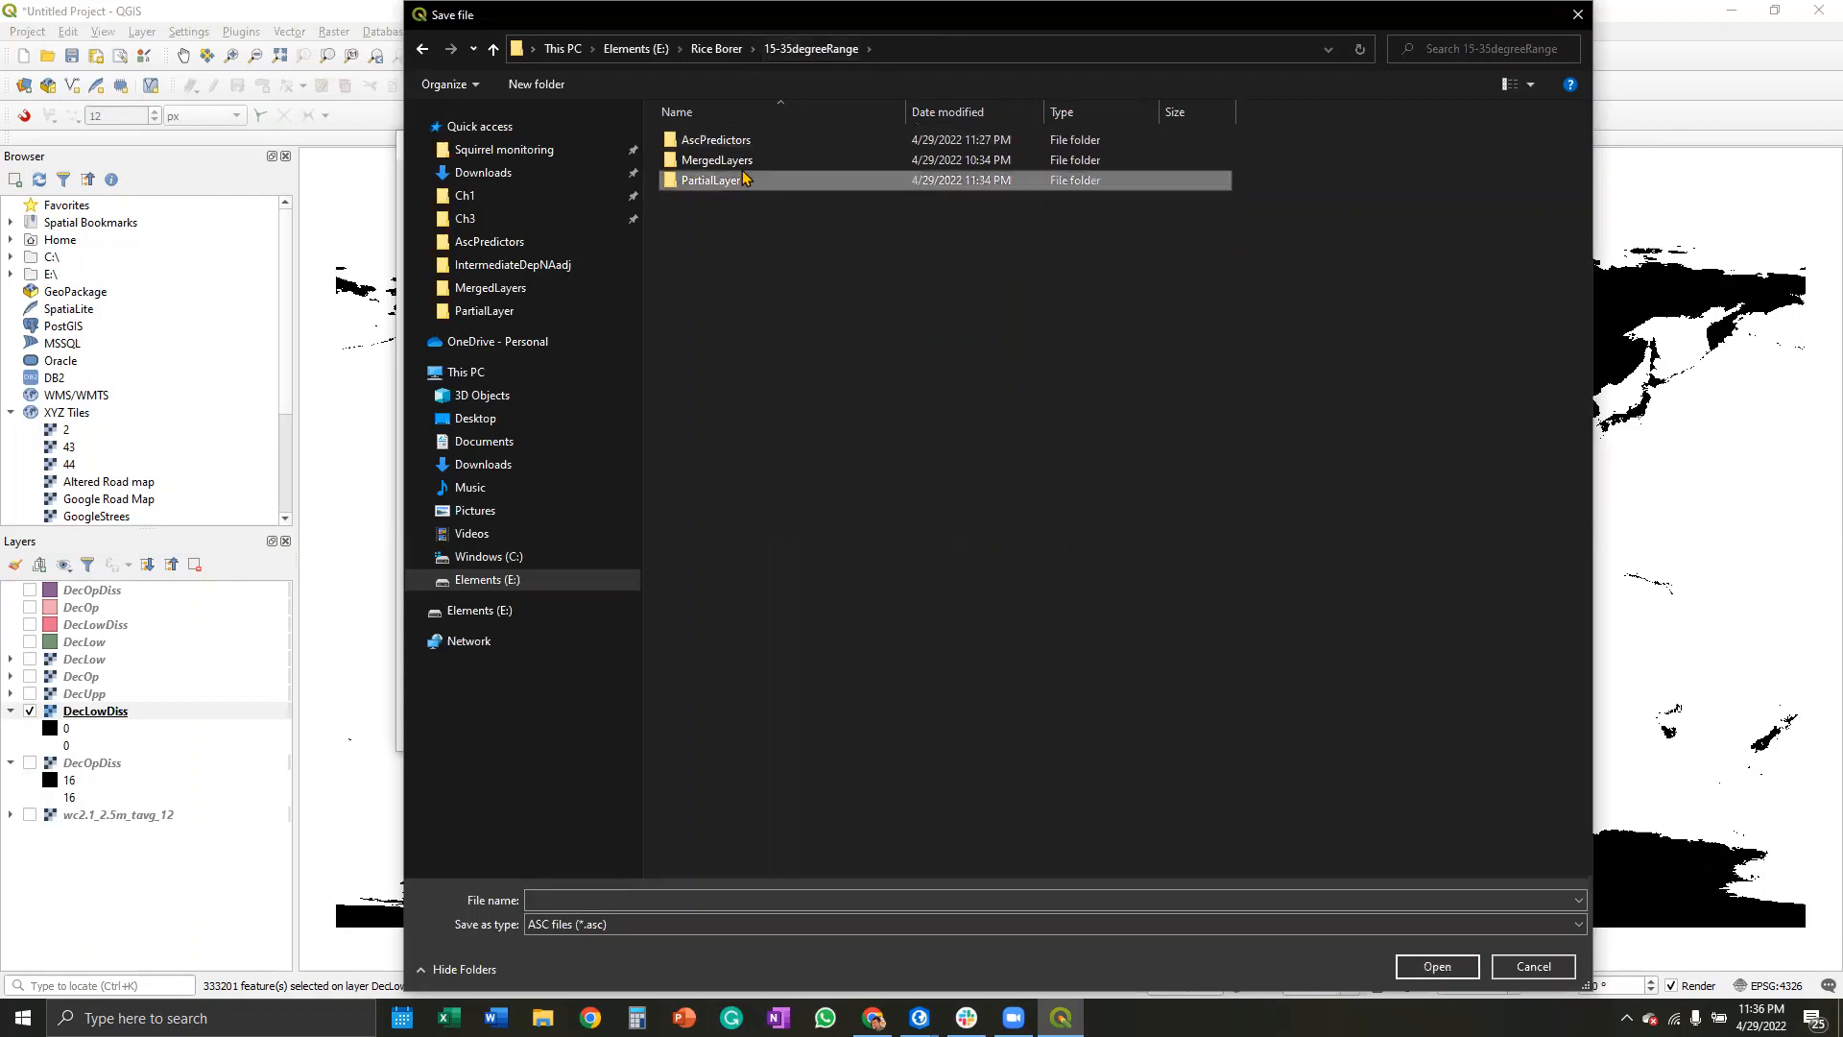
double_click(744, 180)
left_click(650, 897)
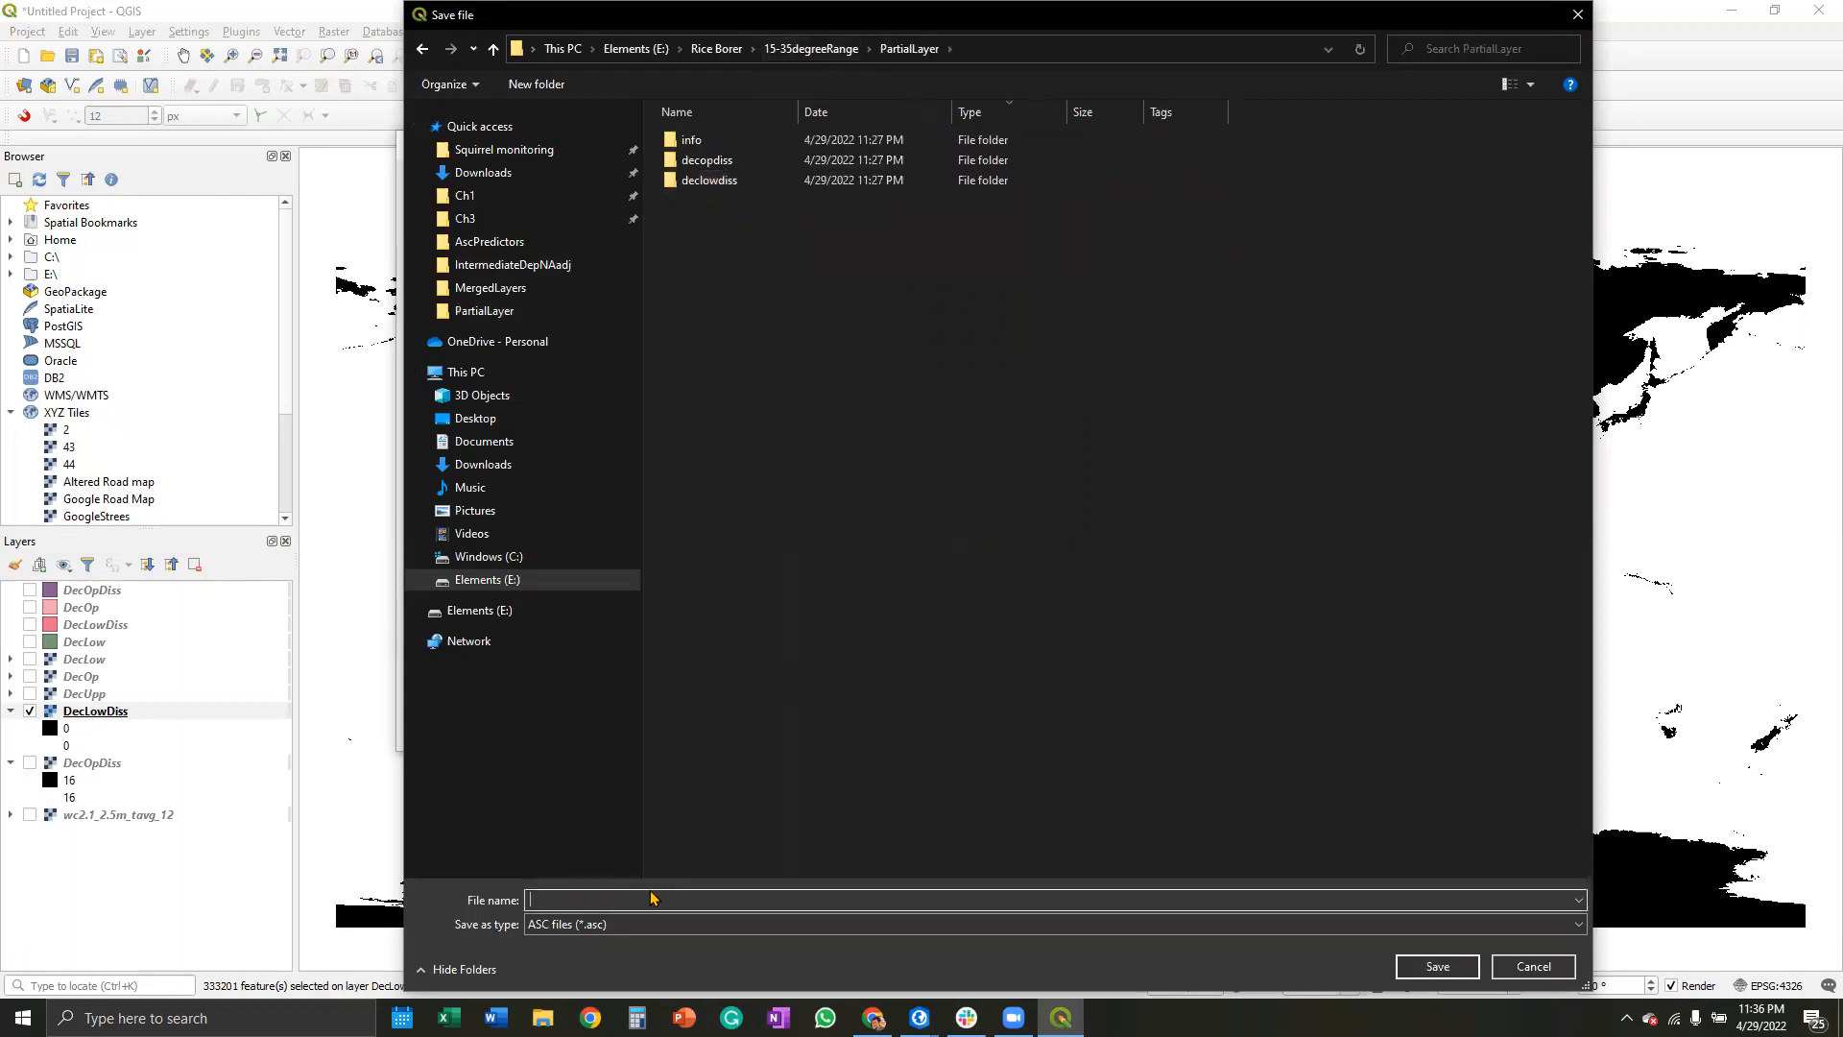
type("Dec")
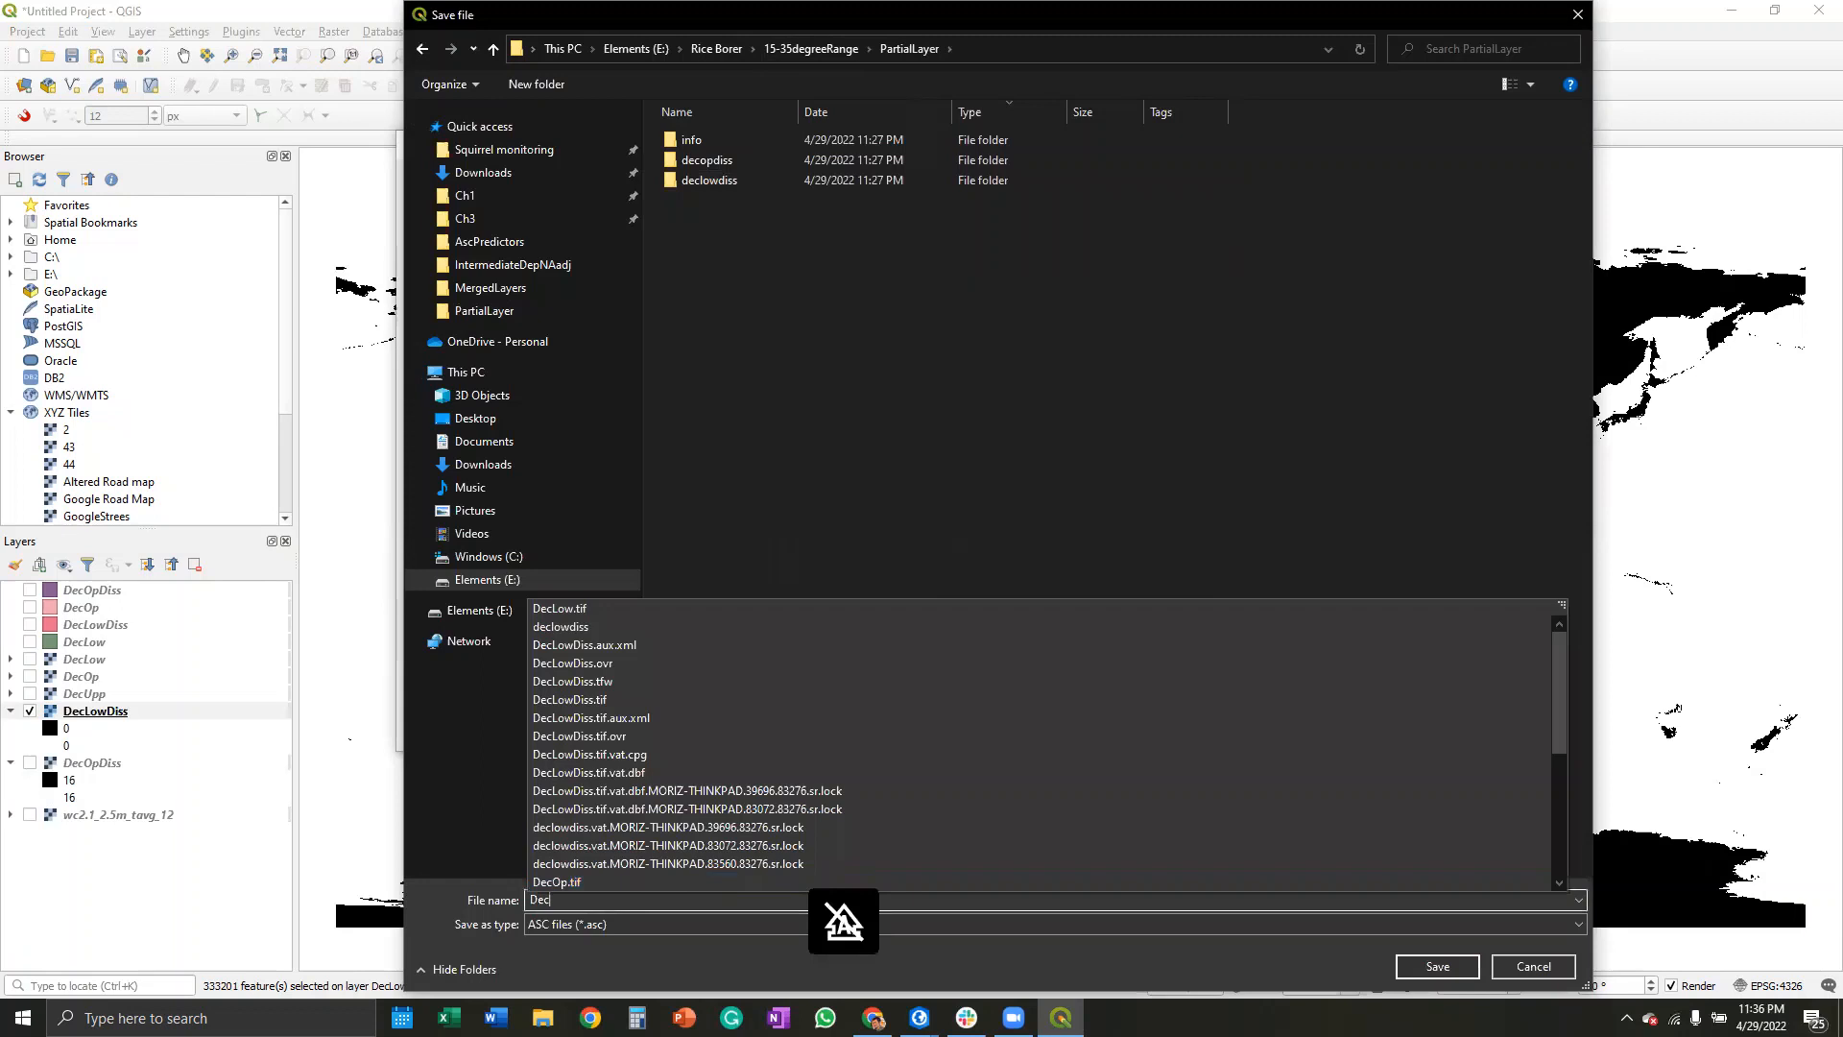
type("Lo")
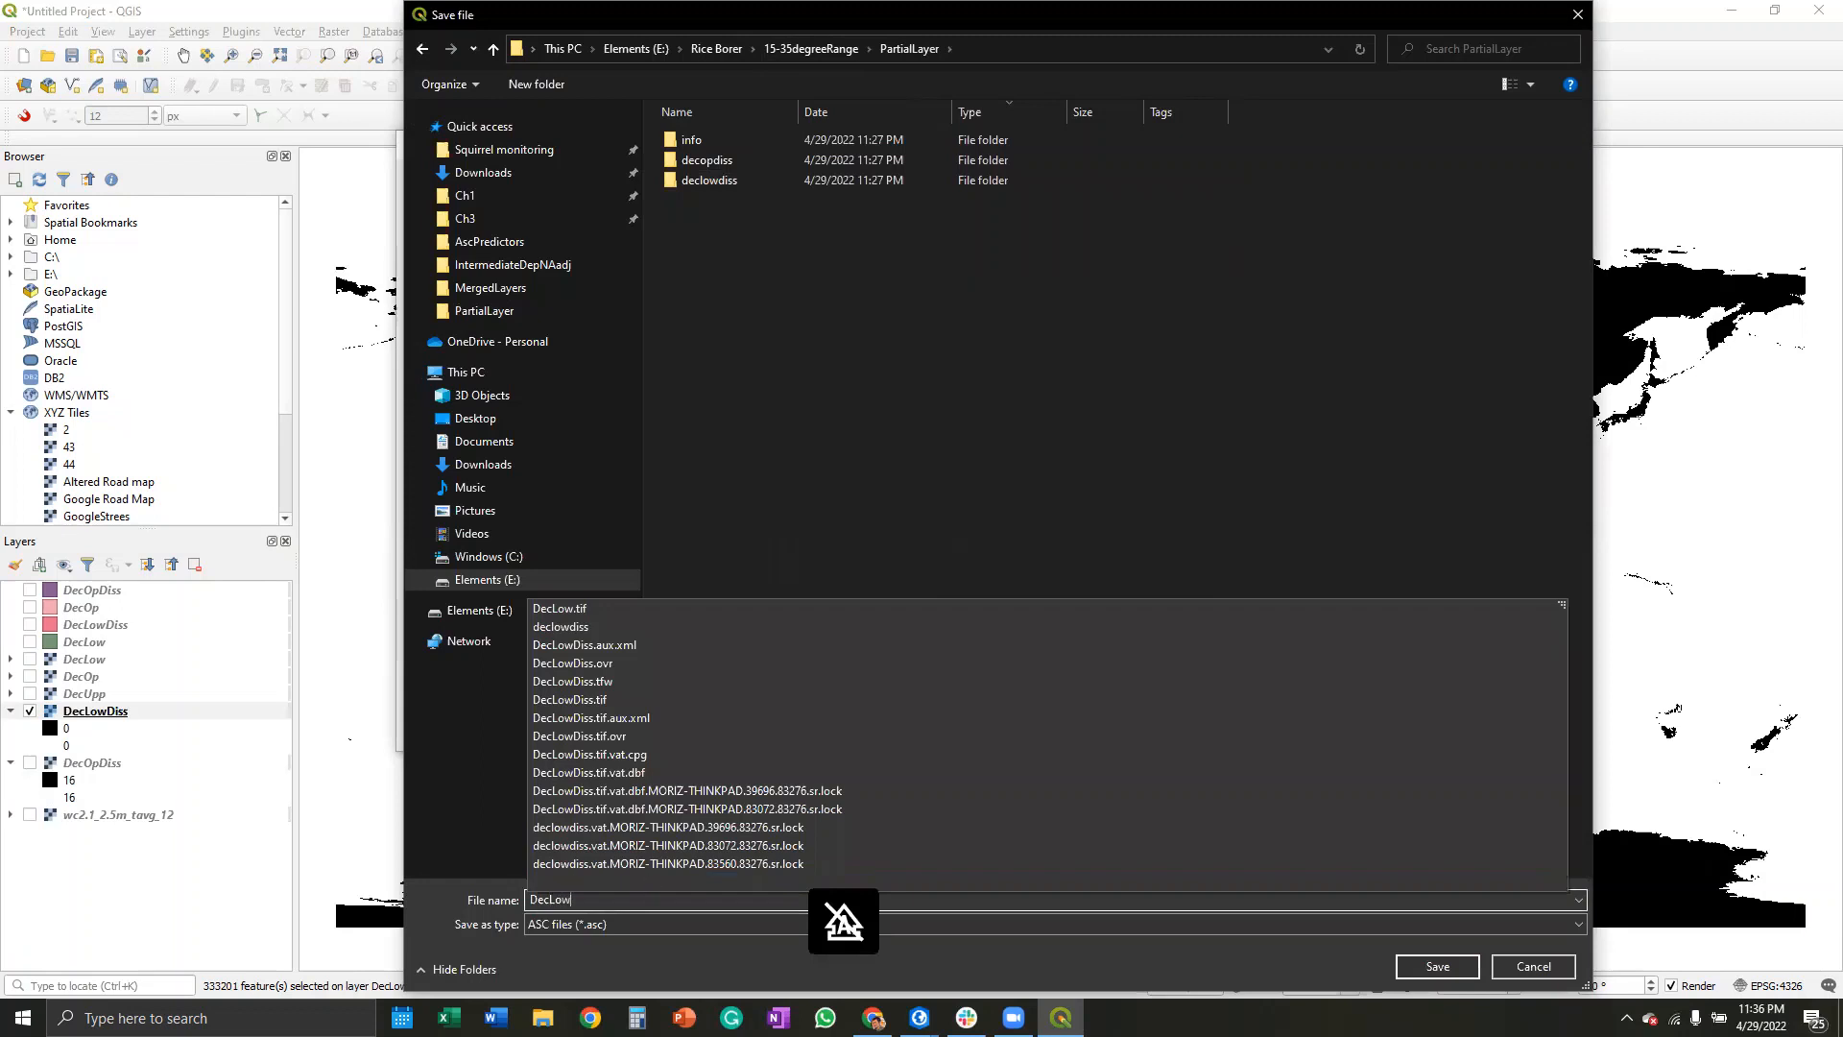
type("wInt")
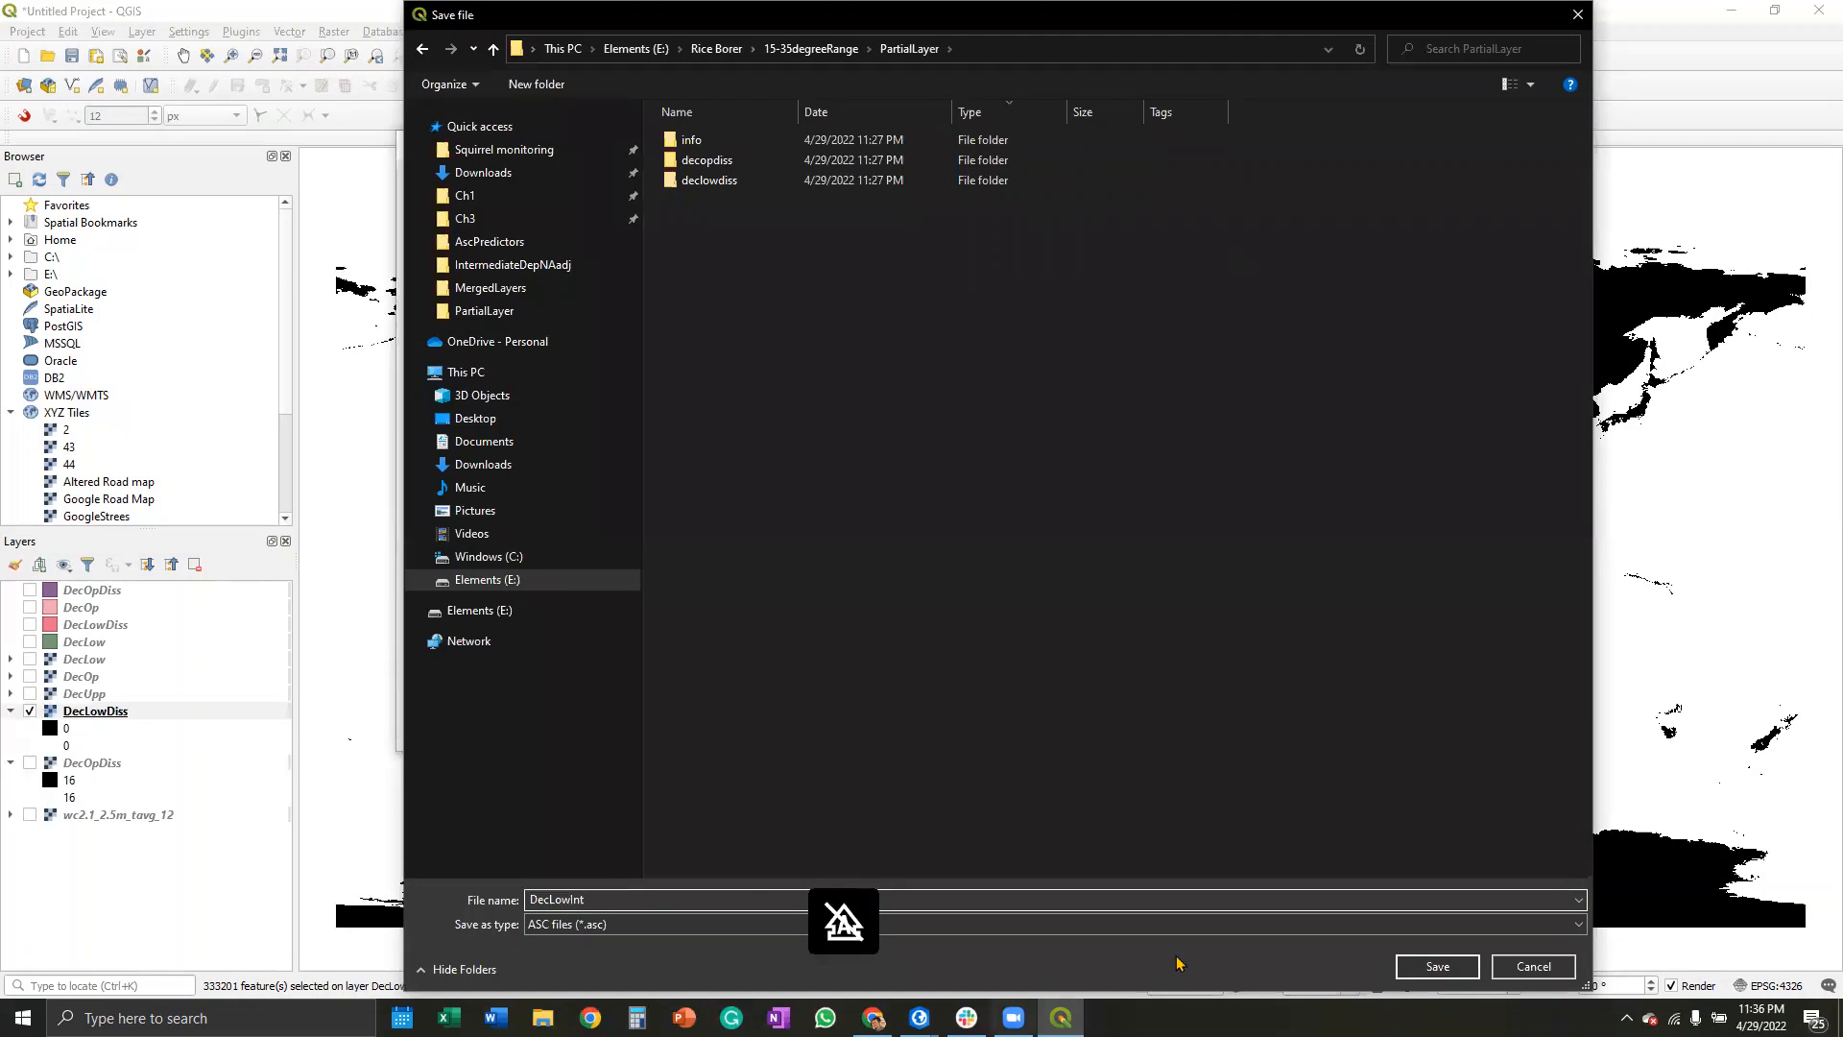
left_click(1431, 966)
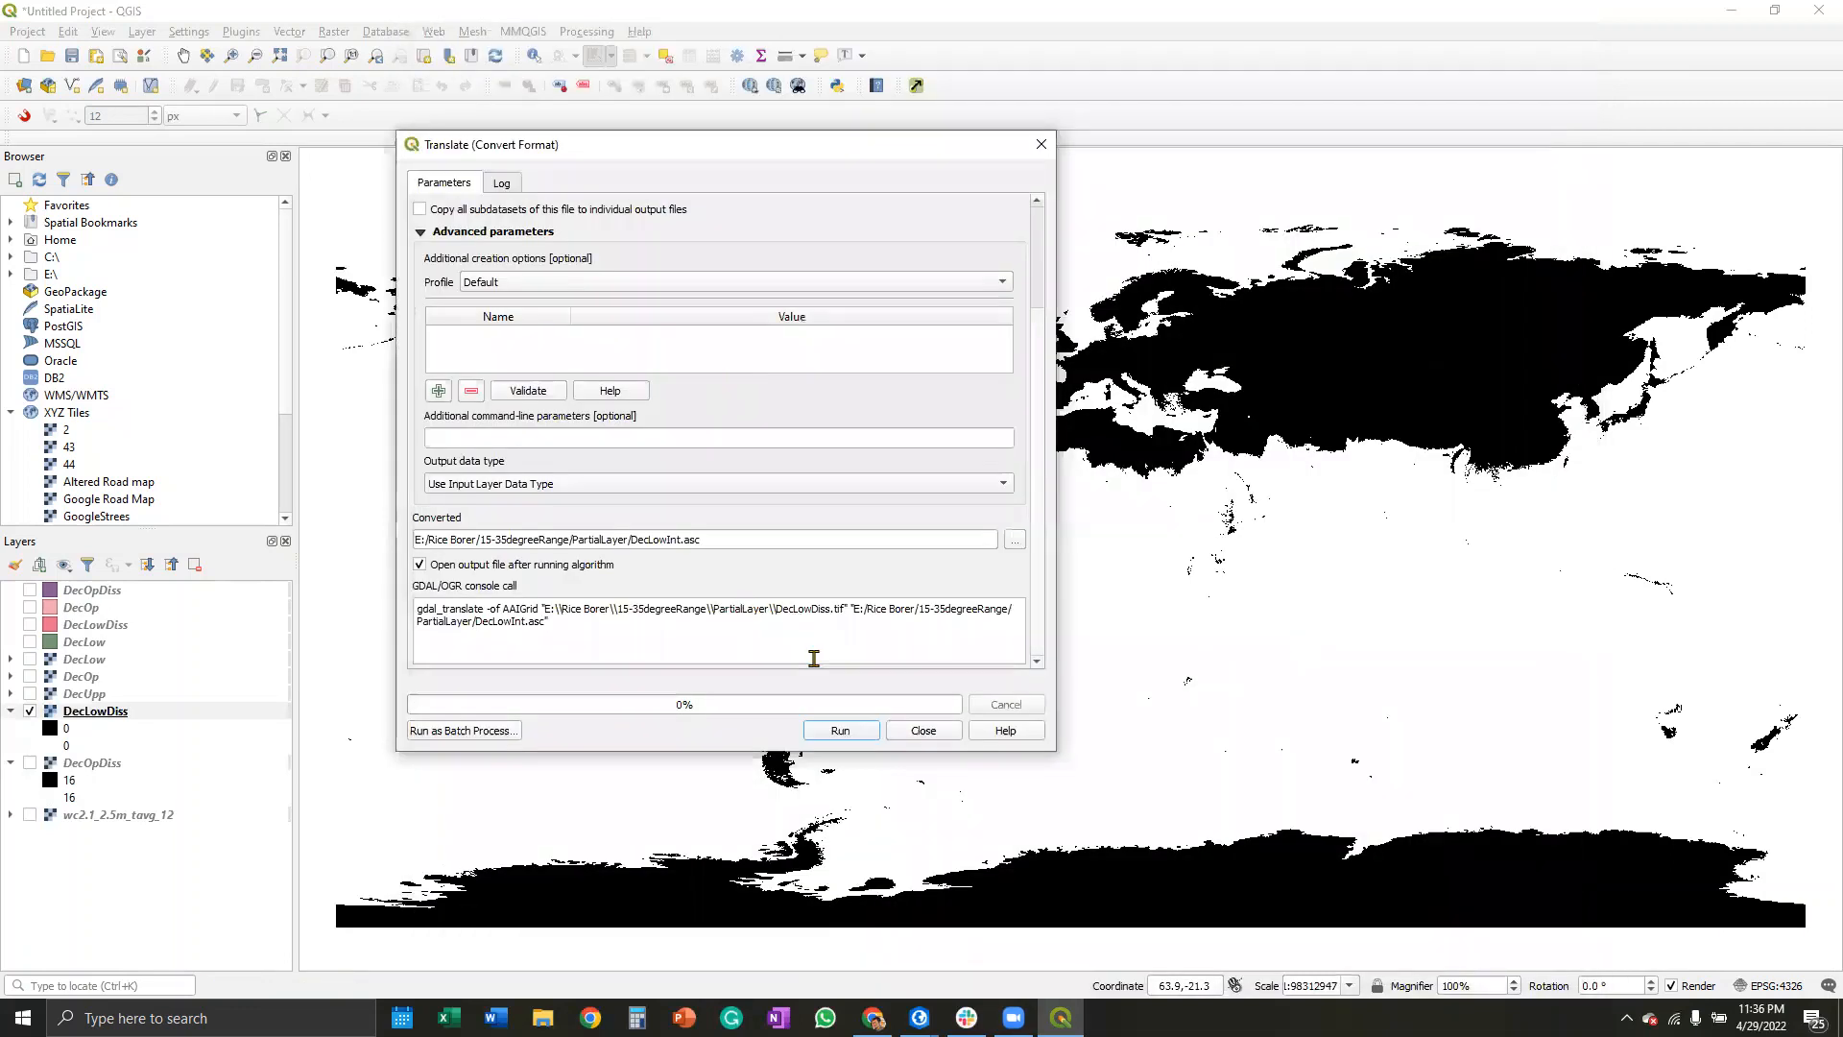
left_click(841, 730)
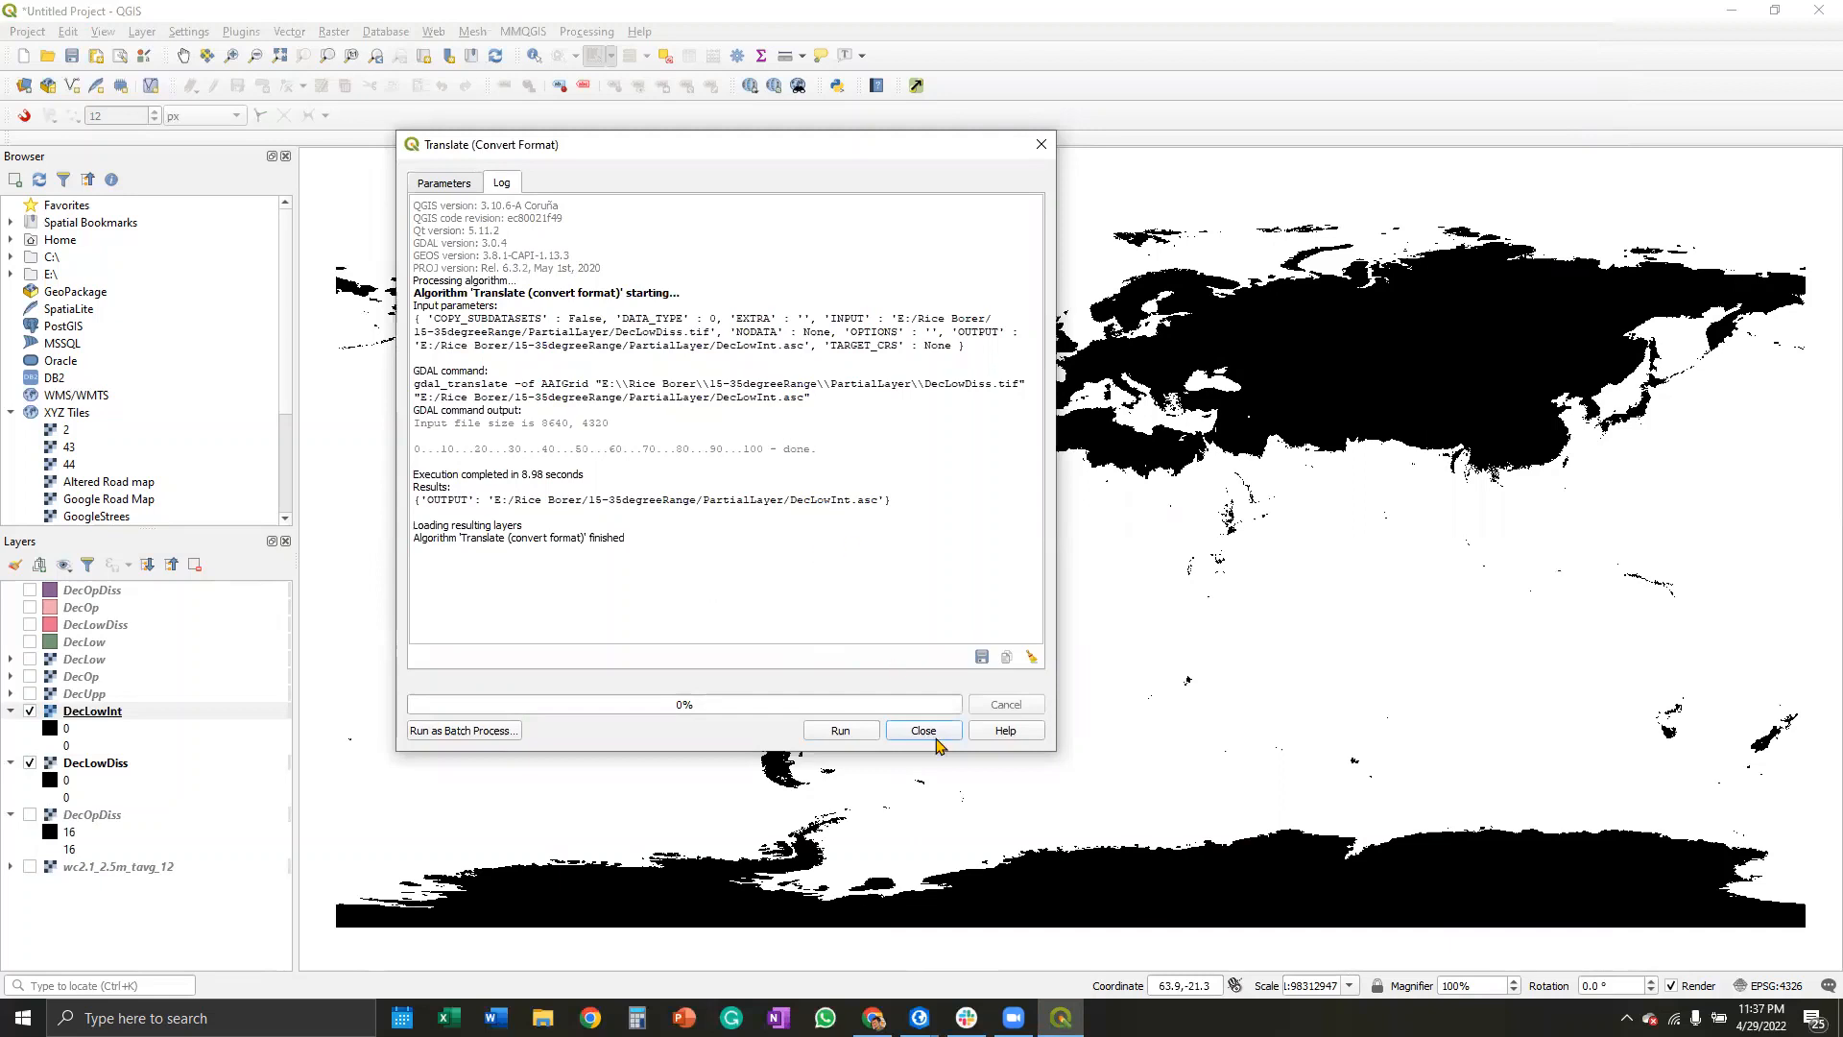
Step: Convert the DecOpDiss raster to DecOpInt.asc in the PartialLayer folder with the same Translate settings
left_click(455, 189)
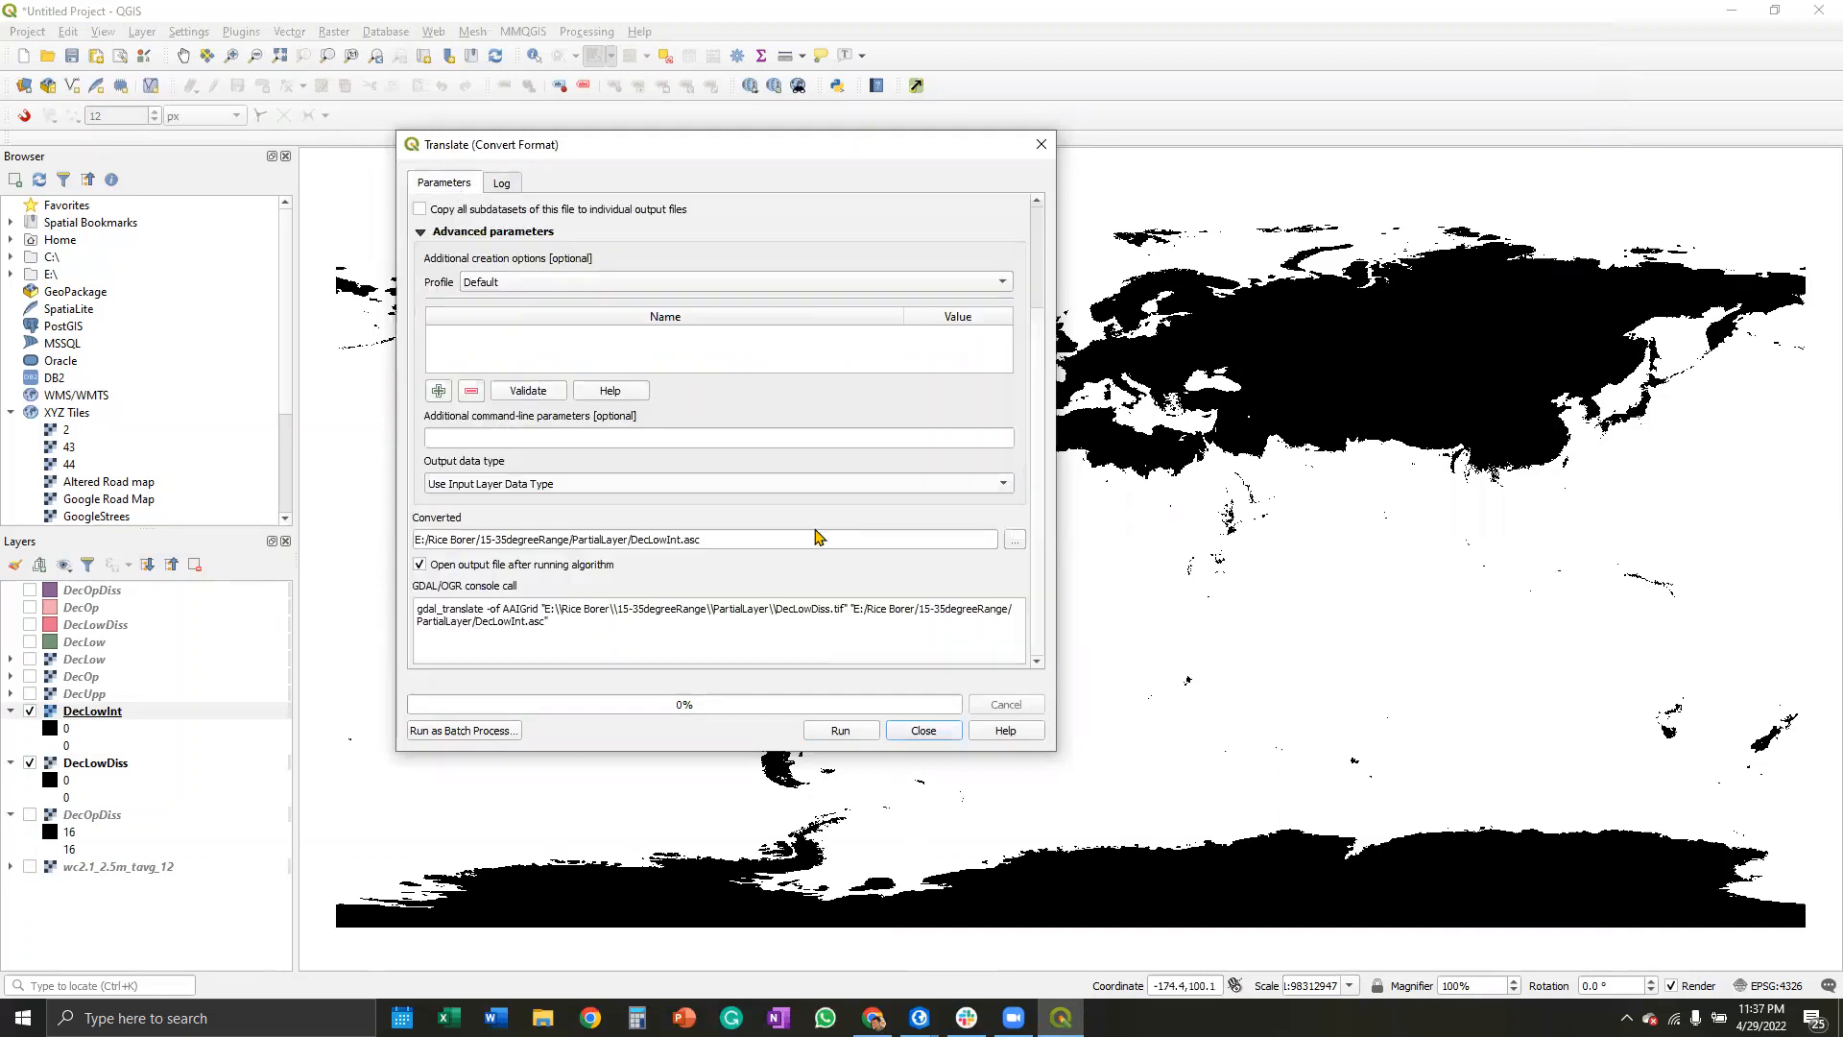
left_click(640, 231)
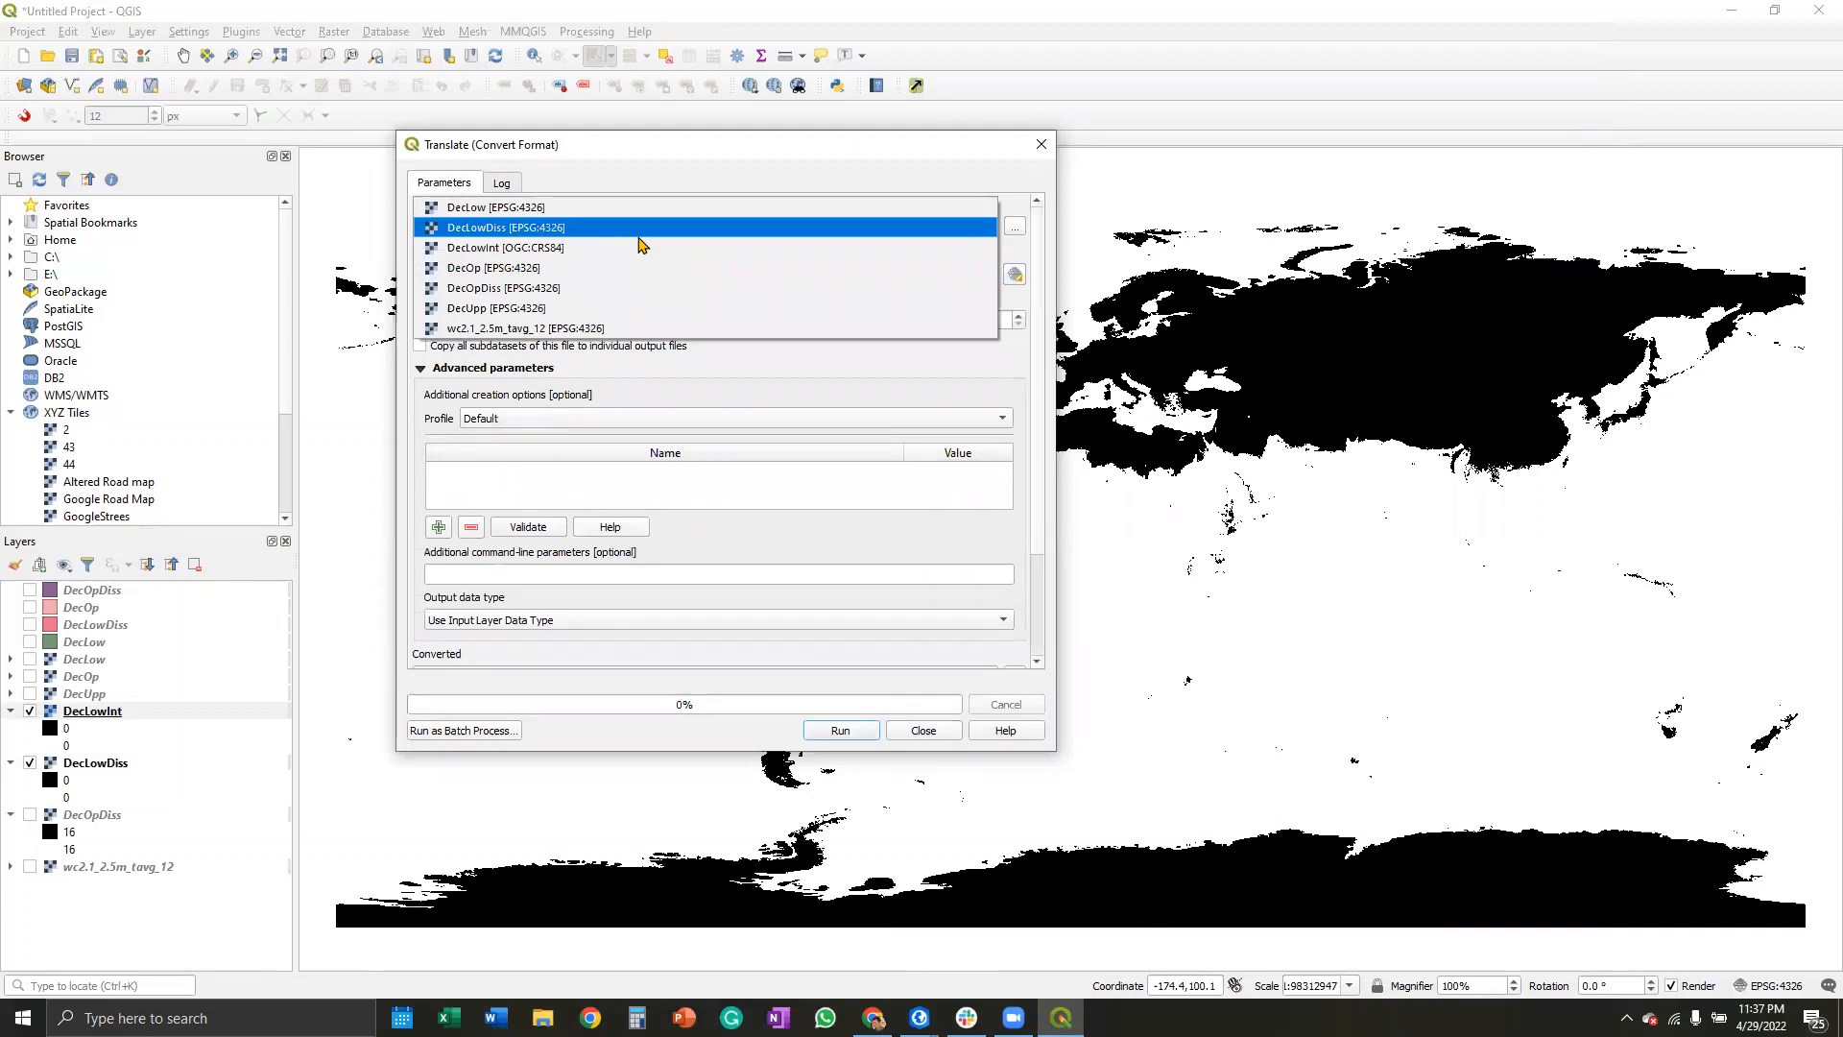
left_click(624, 288)
scroll(873, 555, "down", 3)
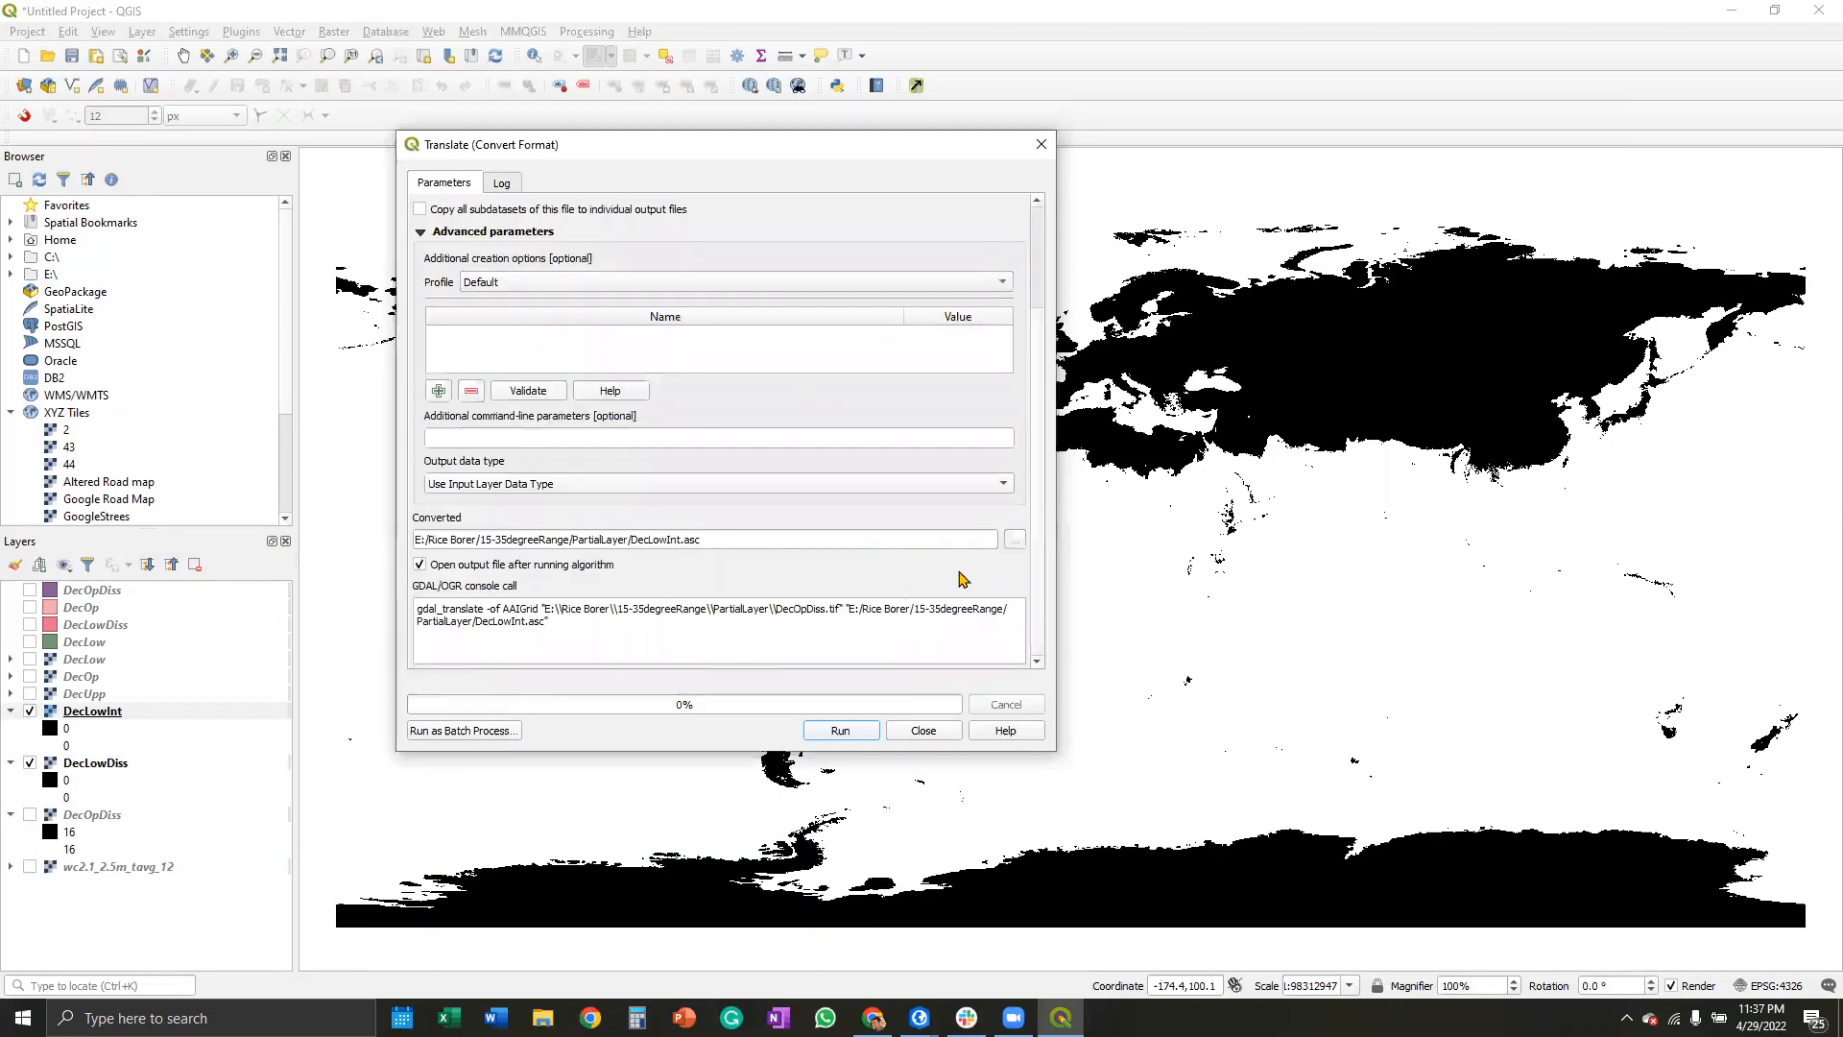
left_click(663, 540)
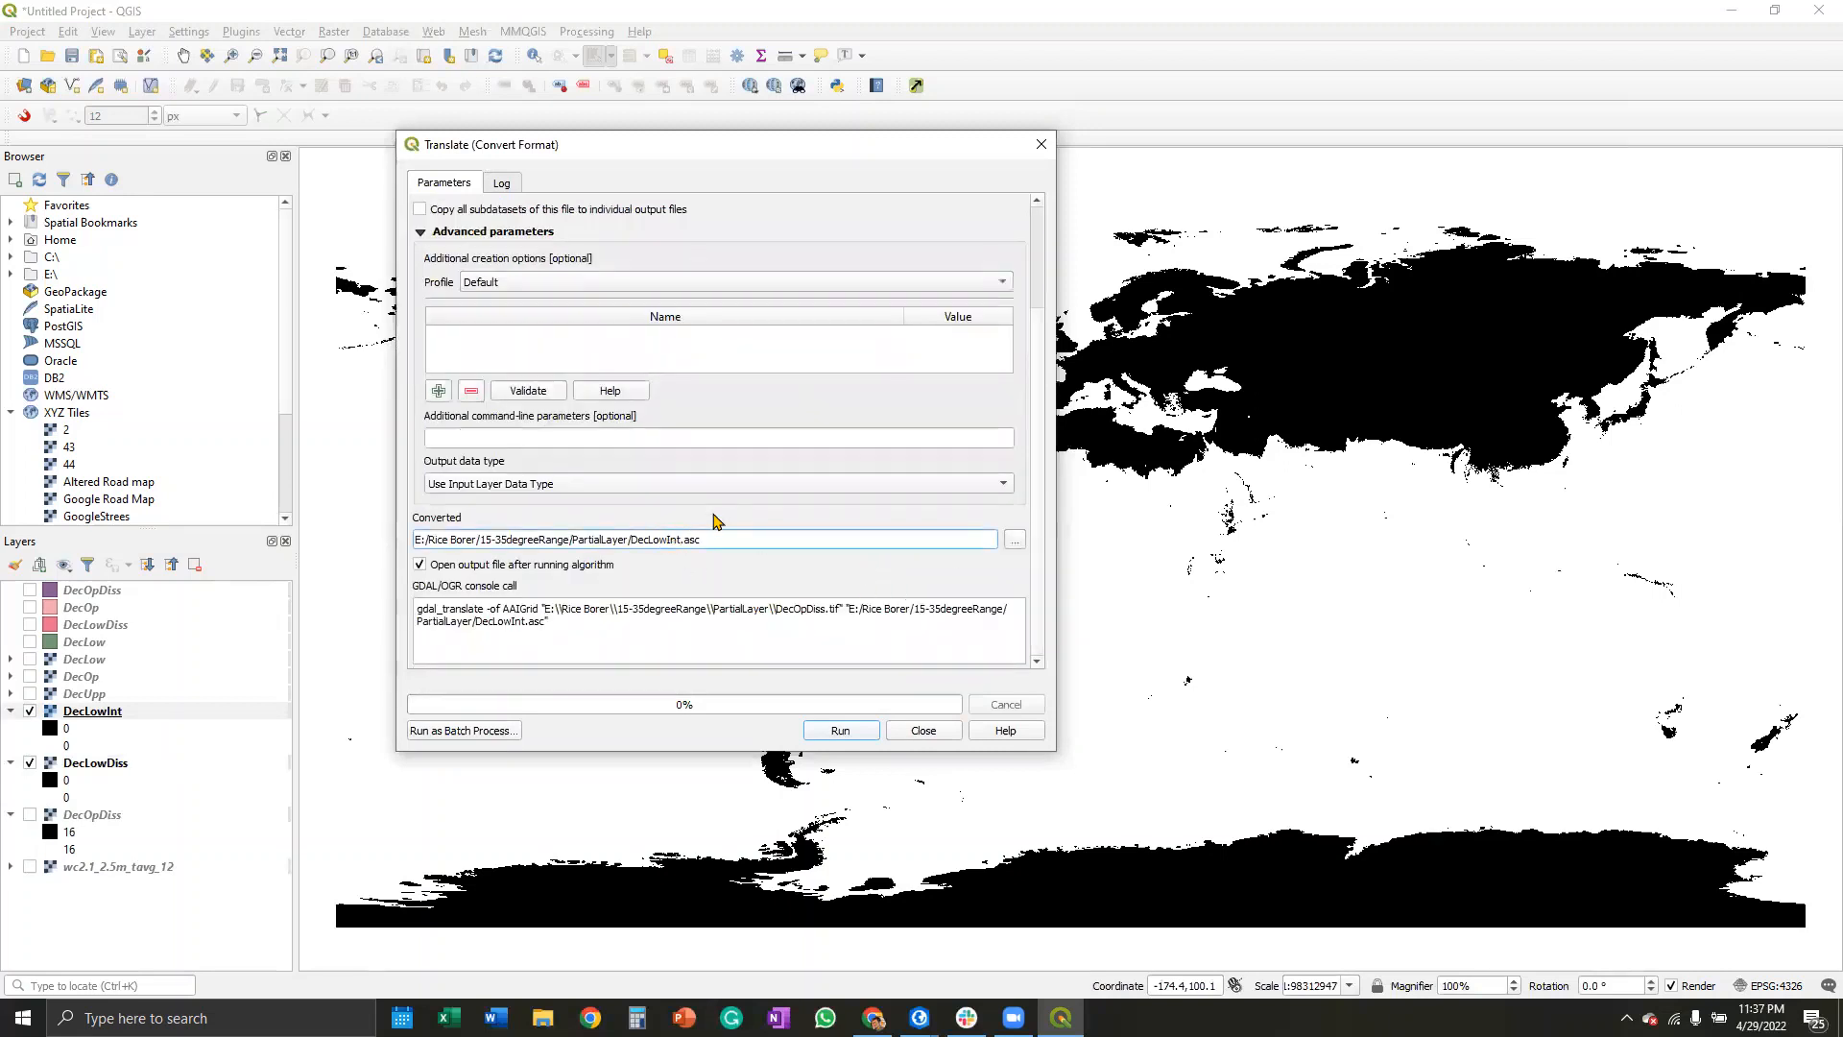
key("BackSpace")
key("BackSpace")
key("BackSpace")
type("Op")
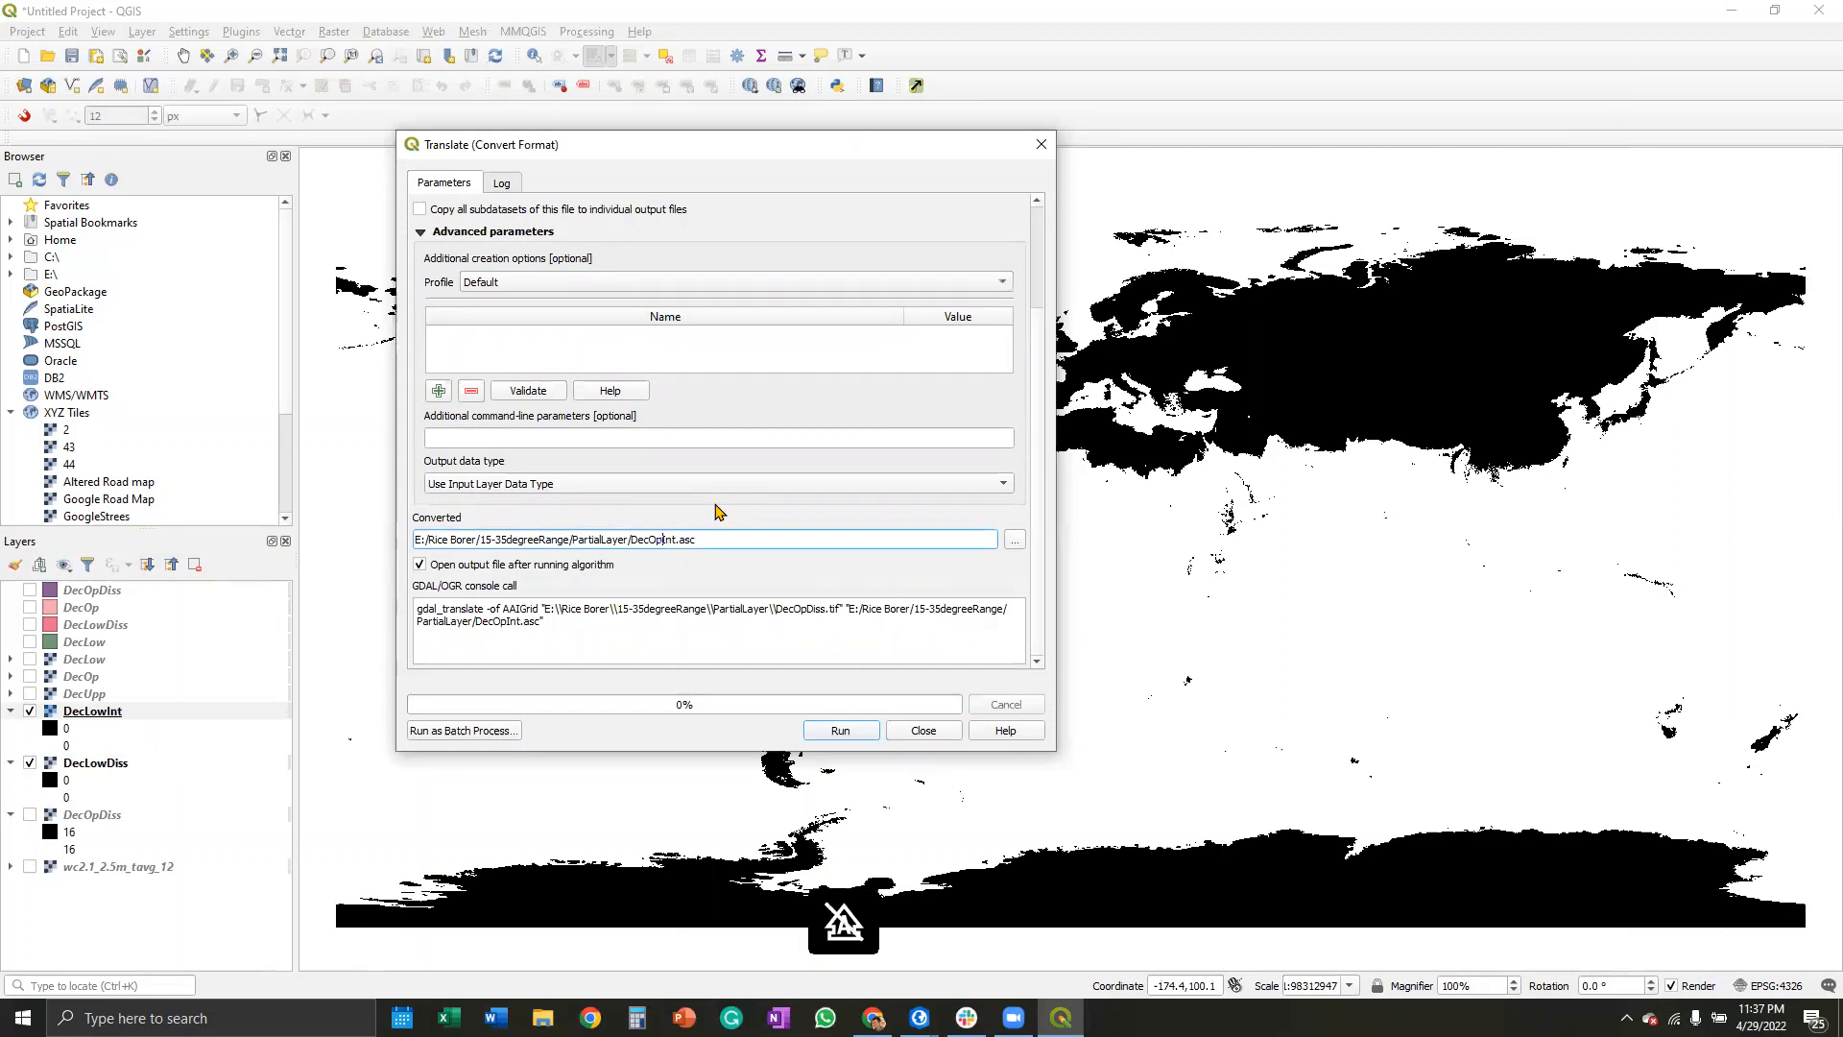
left_click(841, 732)
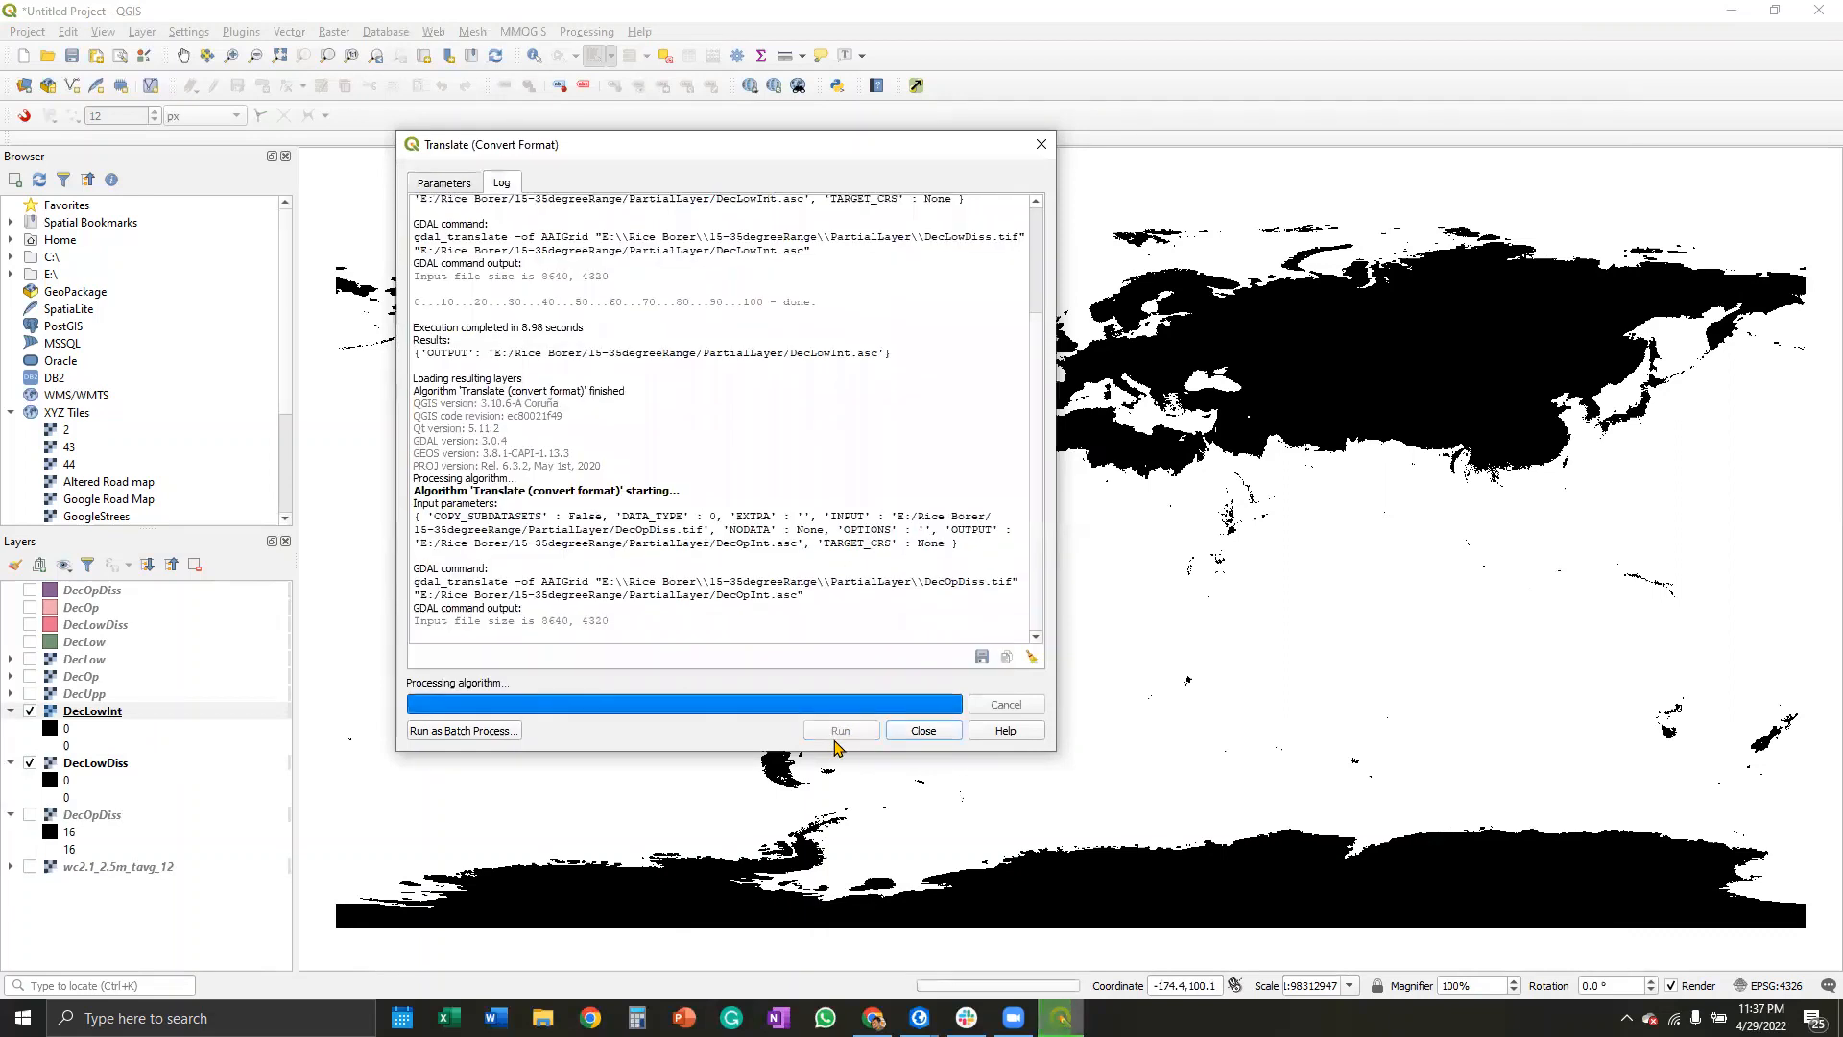
Step: Check the converted ASC files in the PartialLayer folder in File Explorer, and return to QGIS
left_click(542, 1018)
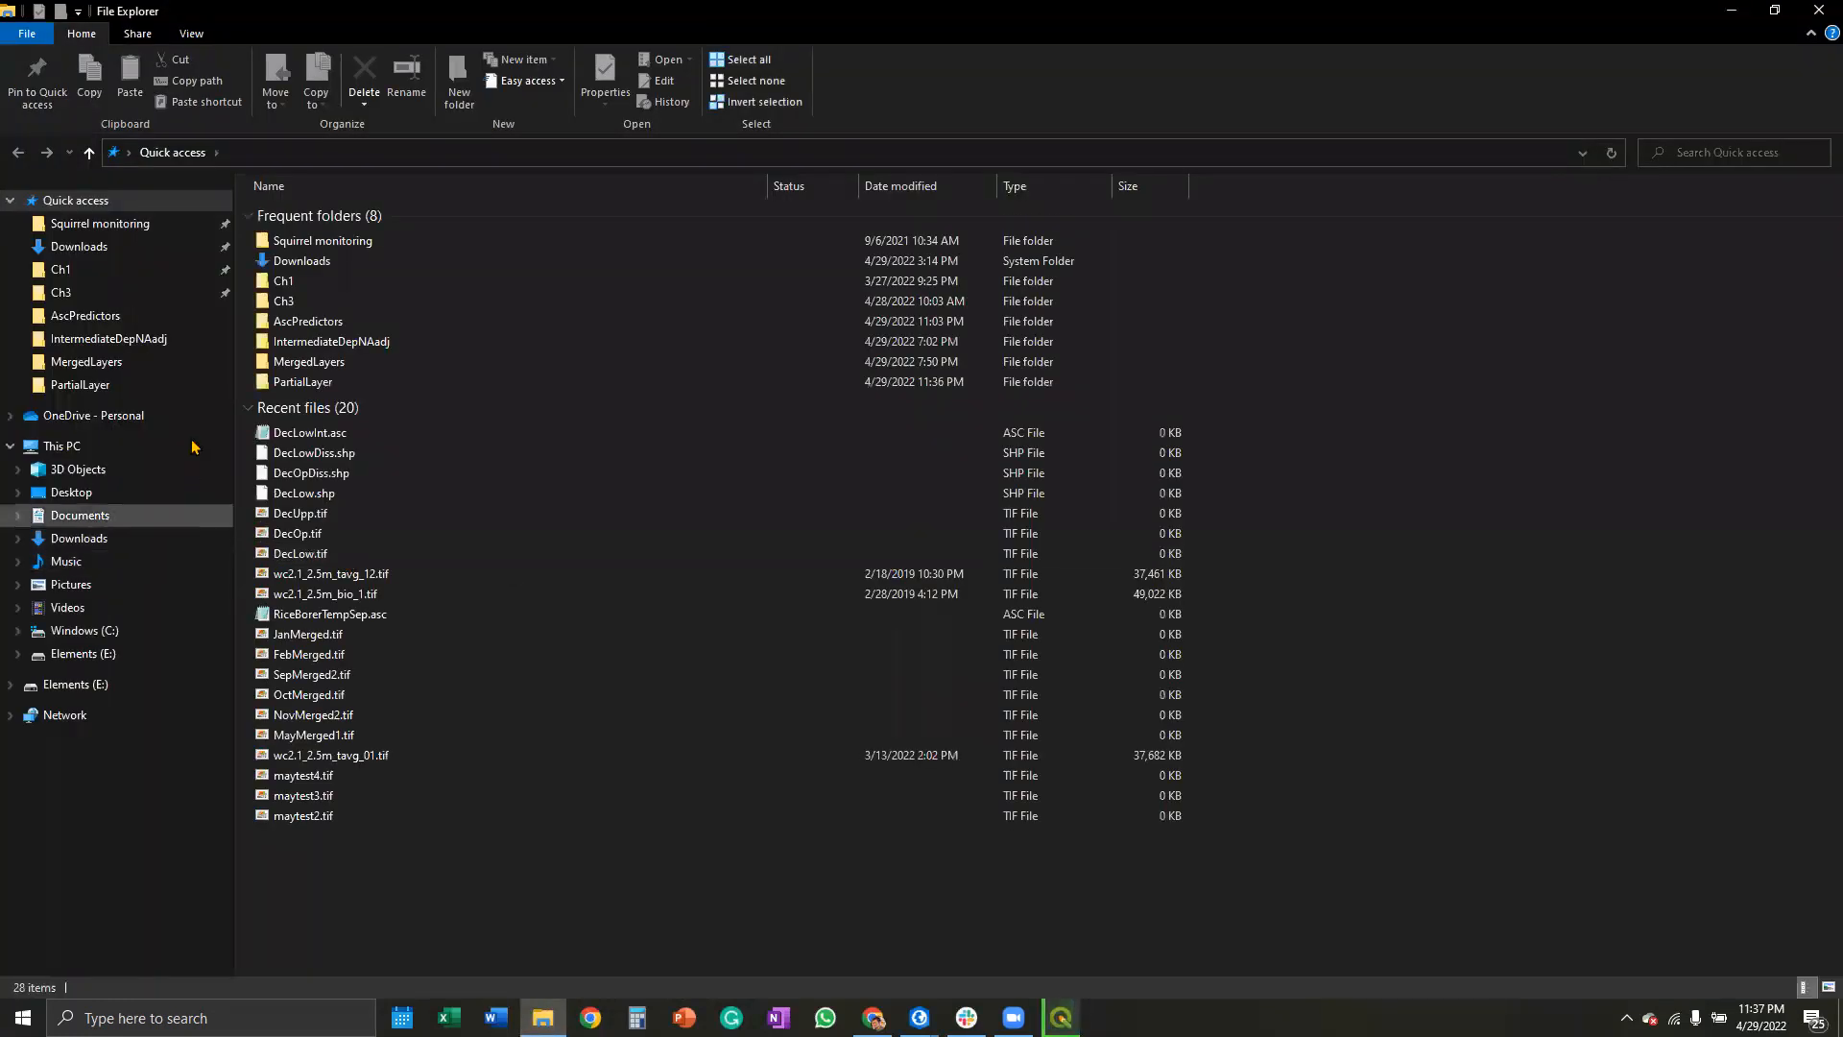
left_click(174, 382)
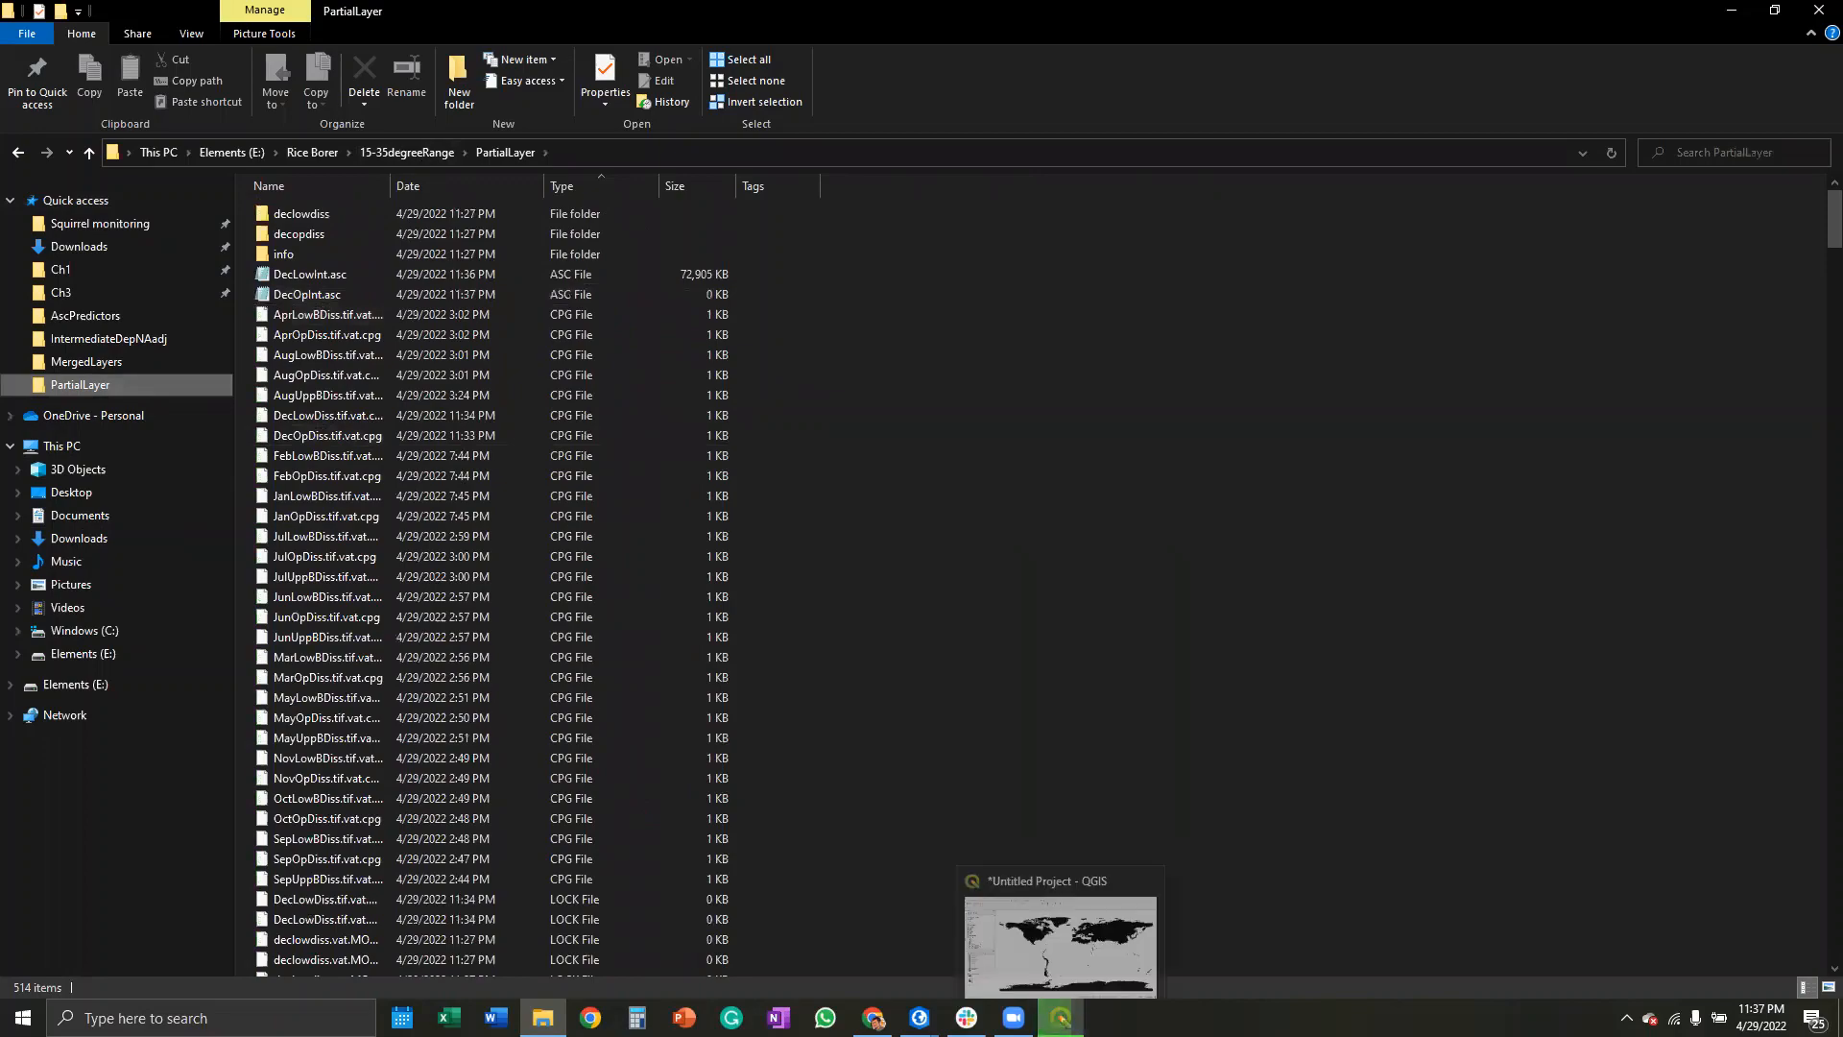
left_click(1060, 1018)
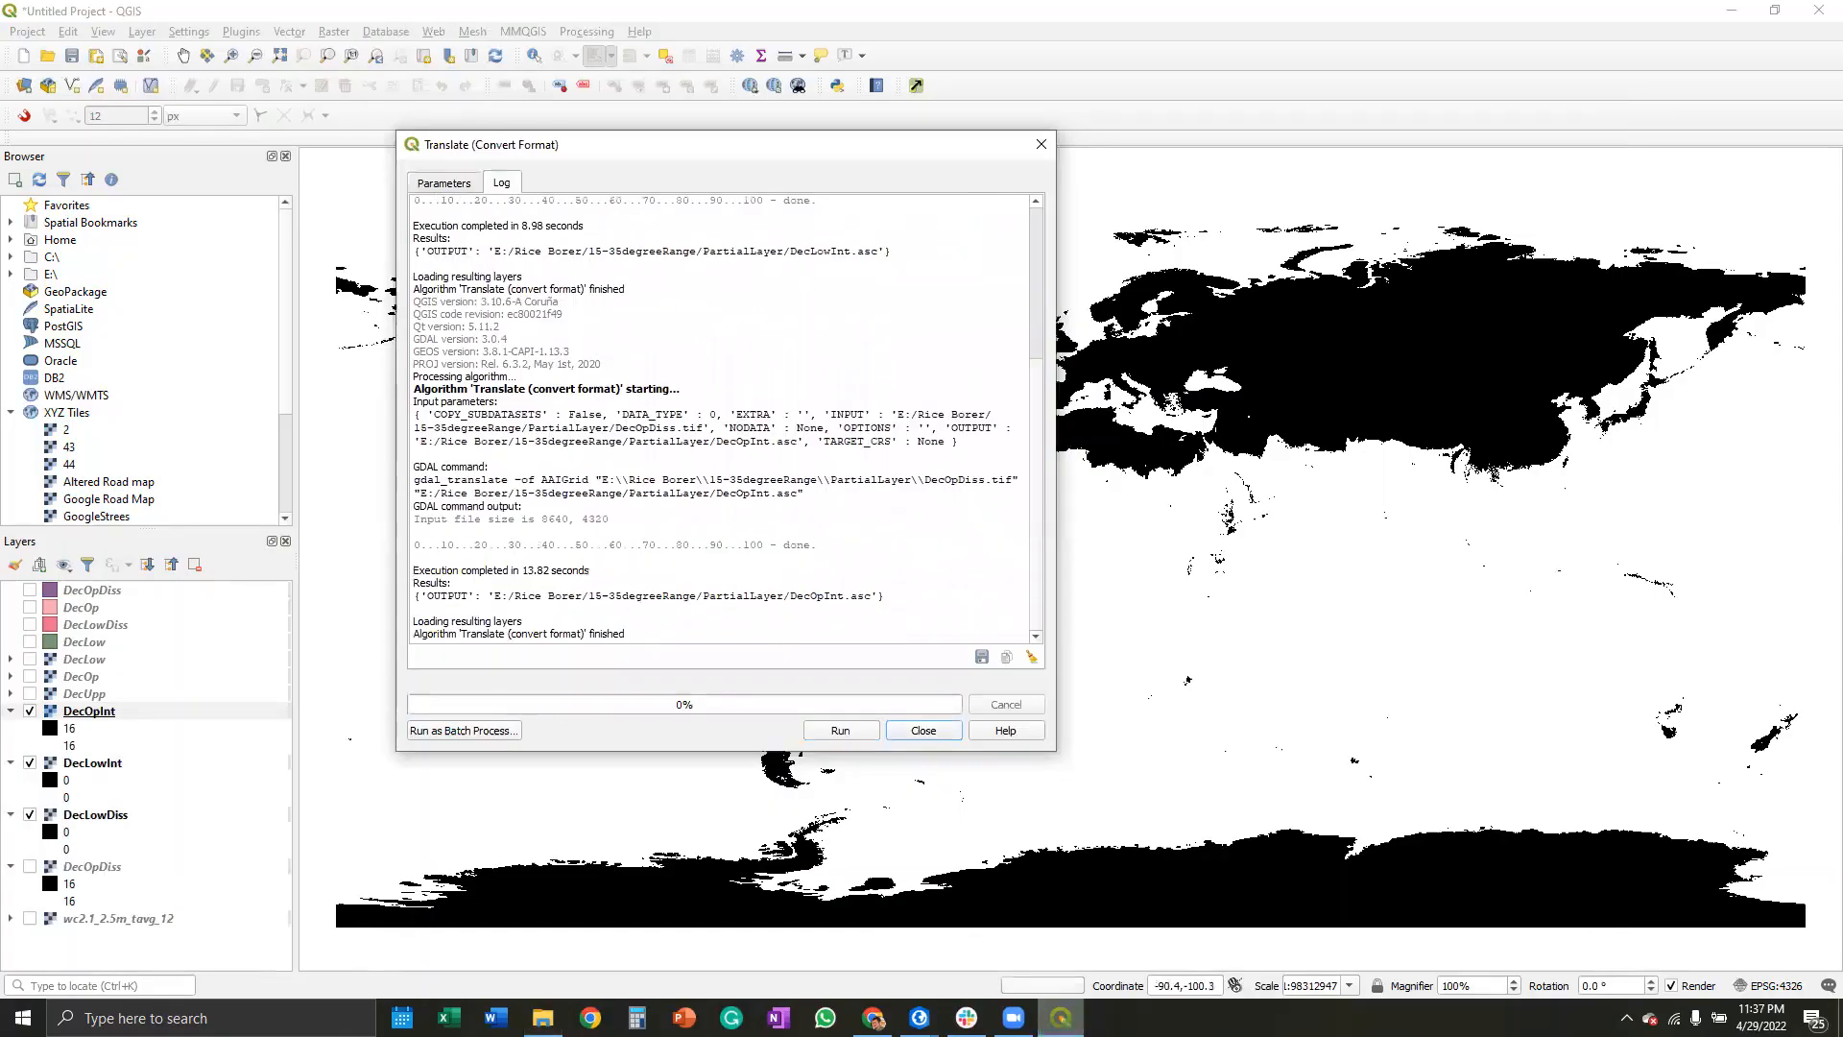
Step: Switch to the PartialLayer folder in File Explorer and check the NODATA value in the header of DecLowInt.asc using EmEditor
left_click(1062, 1020)
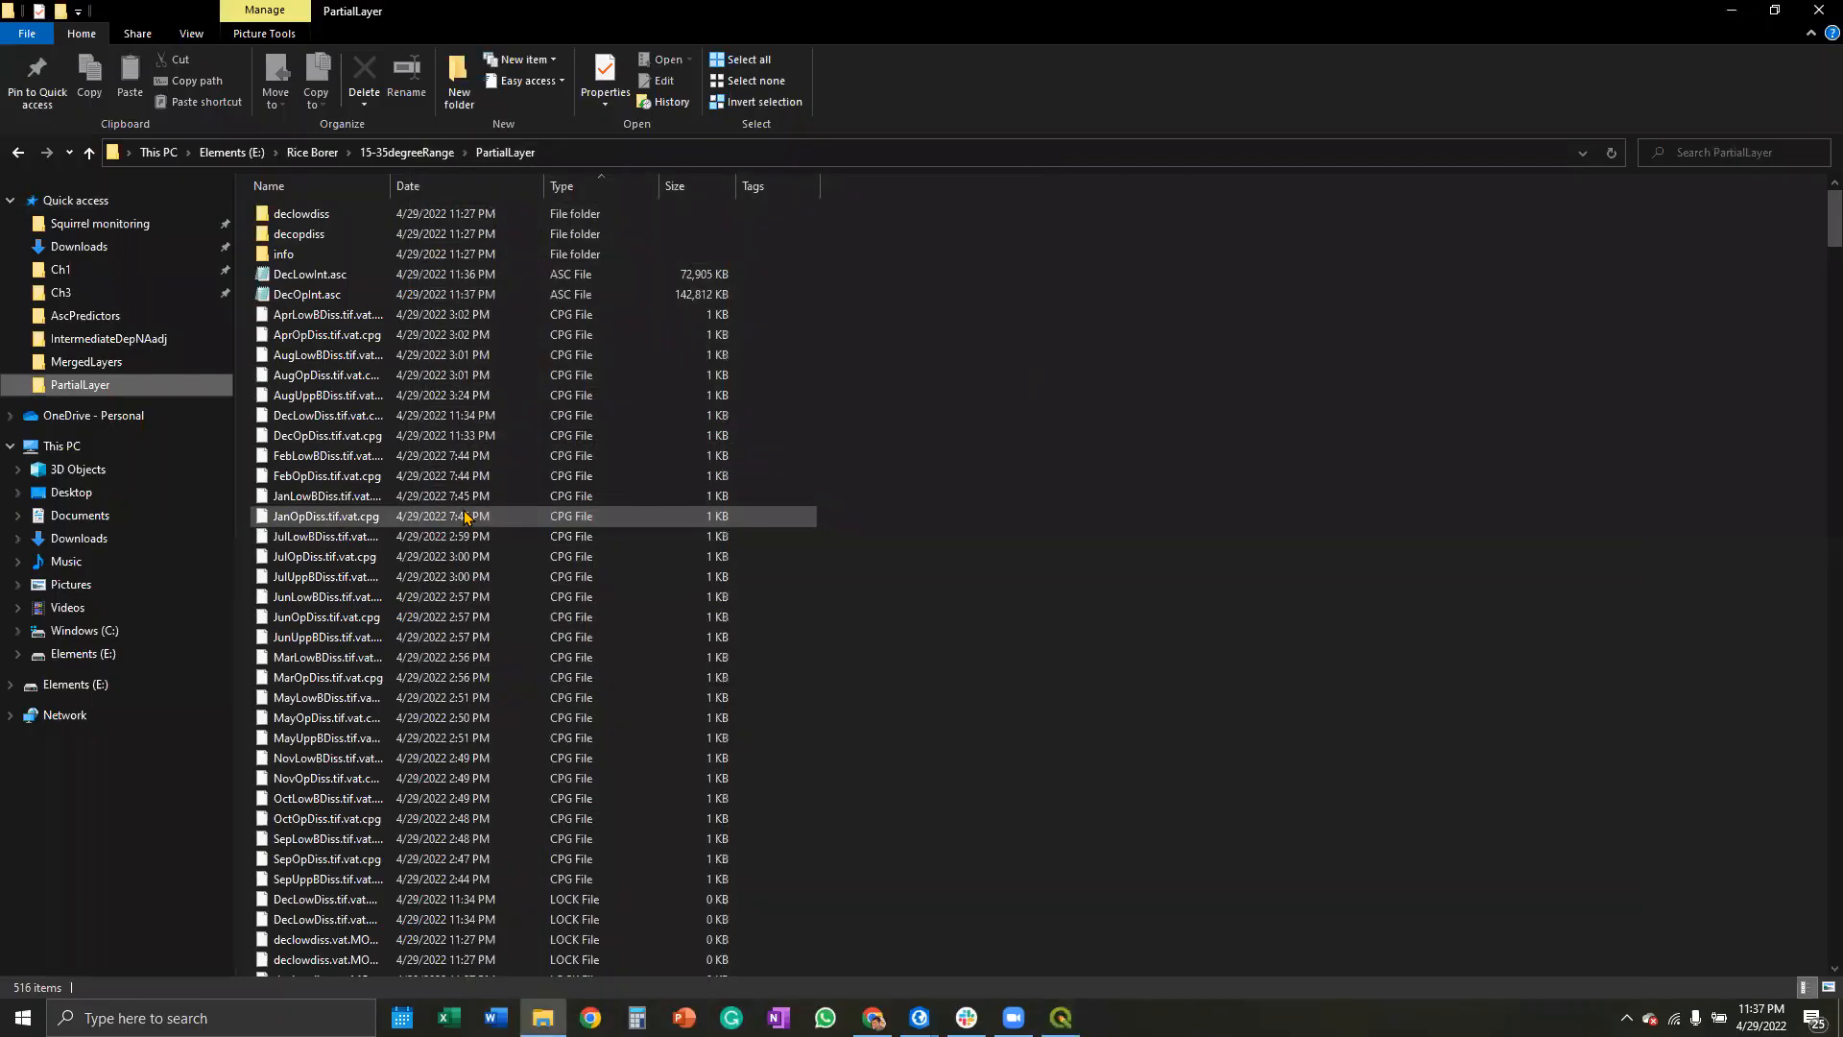
scroll(468, 518, "down", 10)
scroll(466, 475, "down", 10)
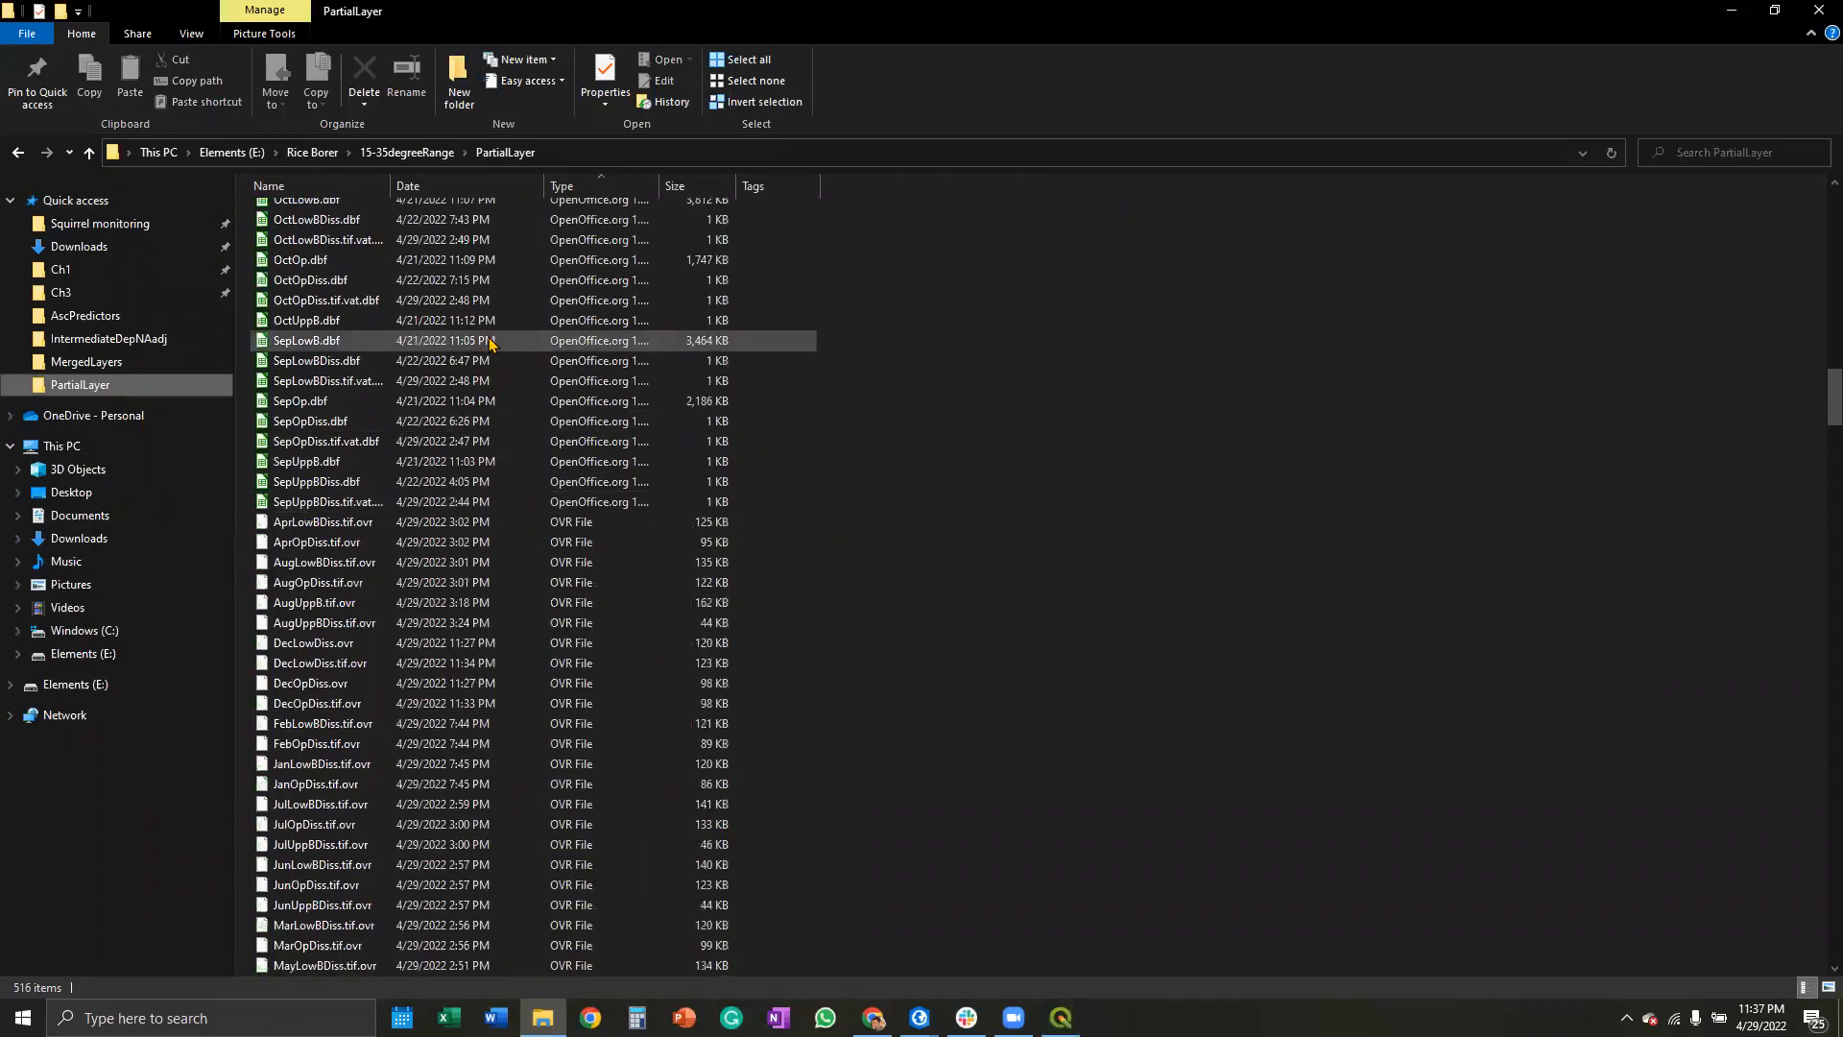
scroll(485, 316, "up", 20)
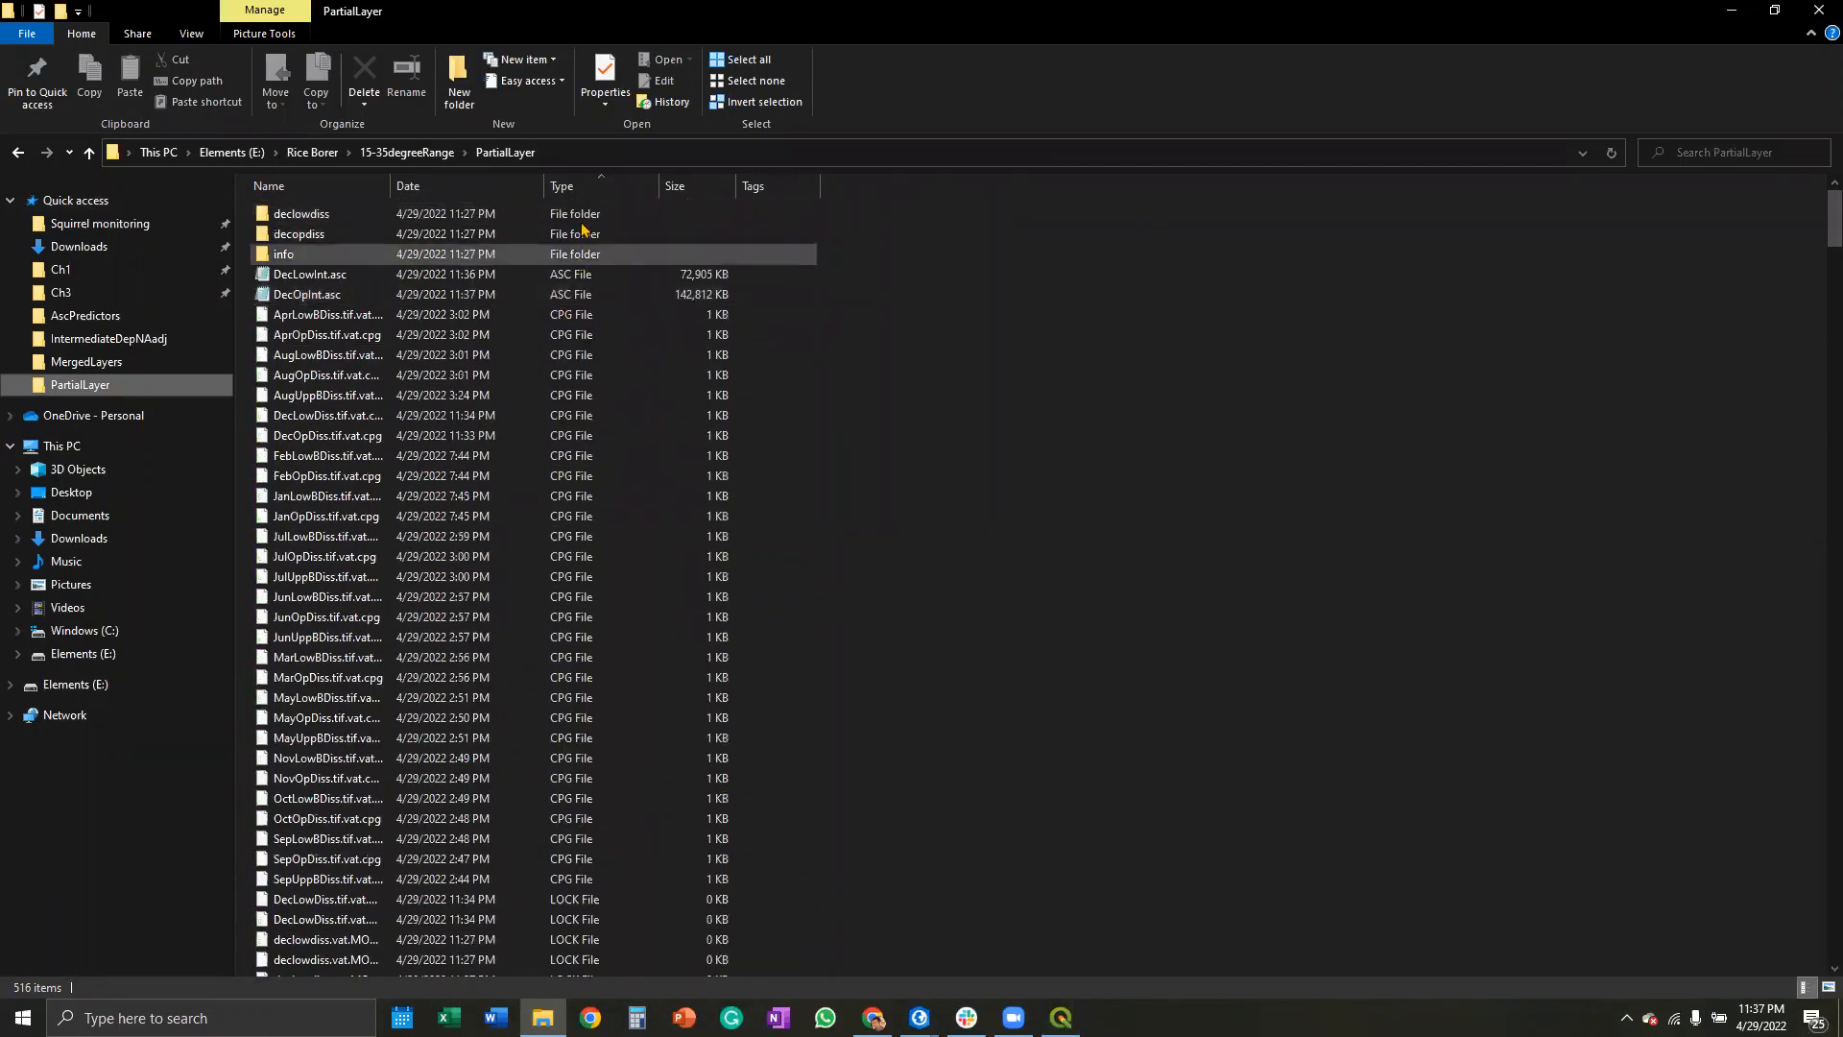
right_click(322, 278)
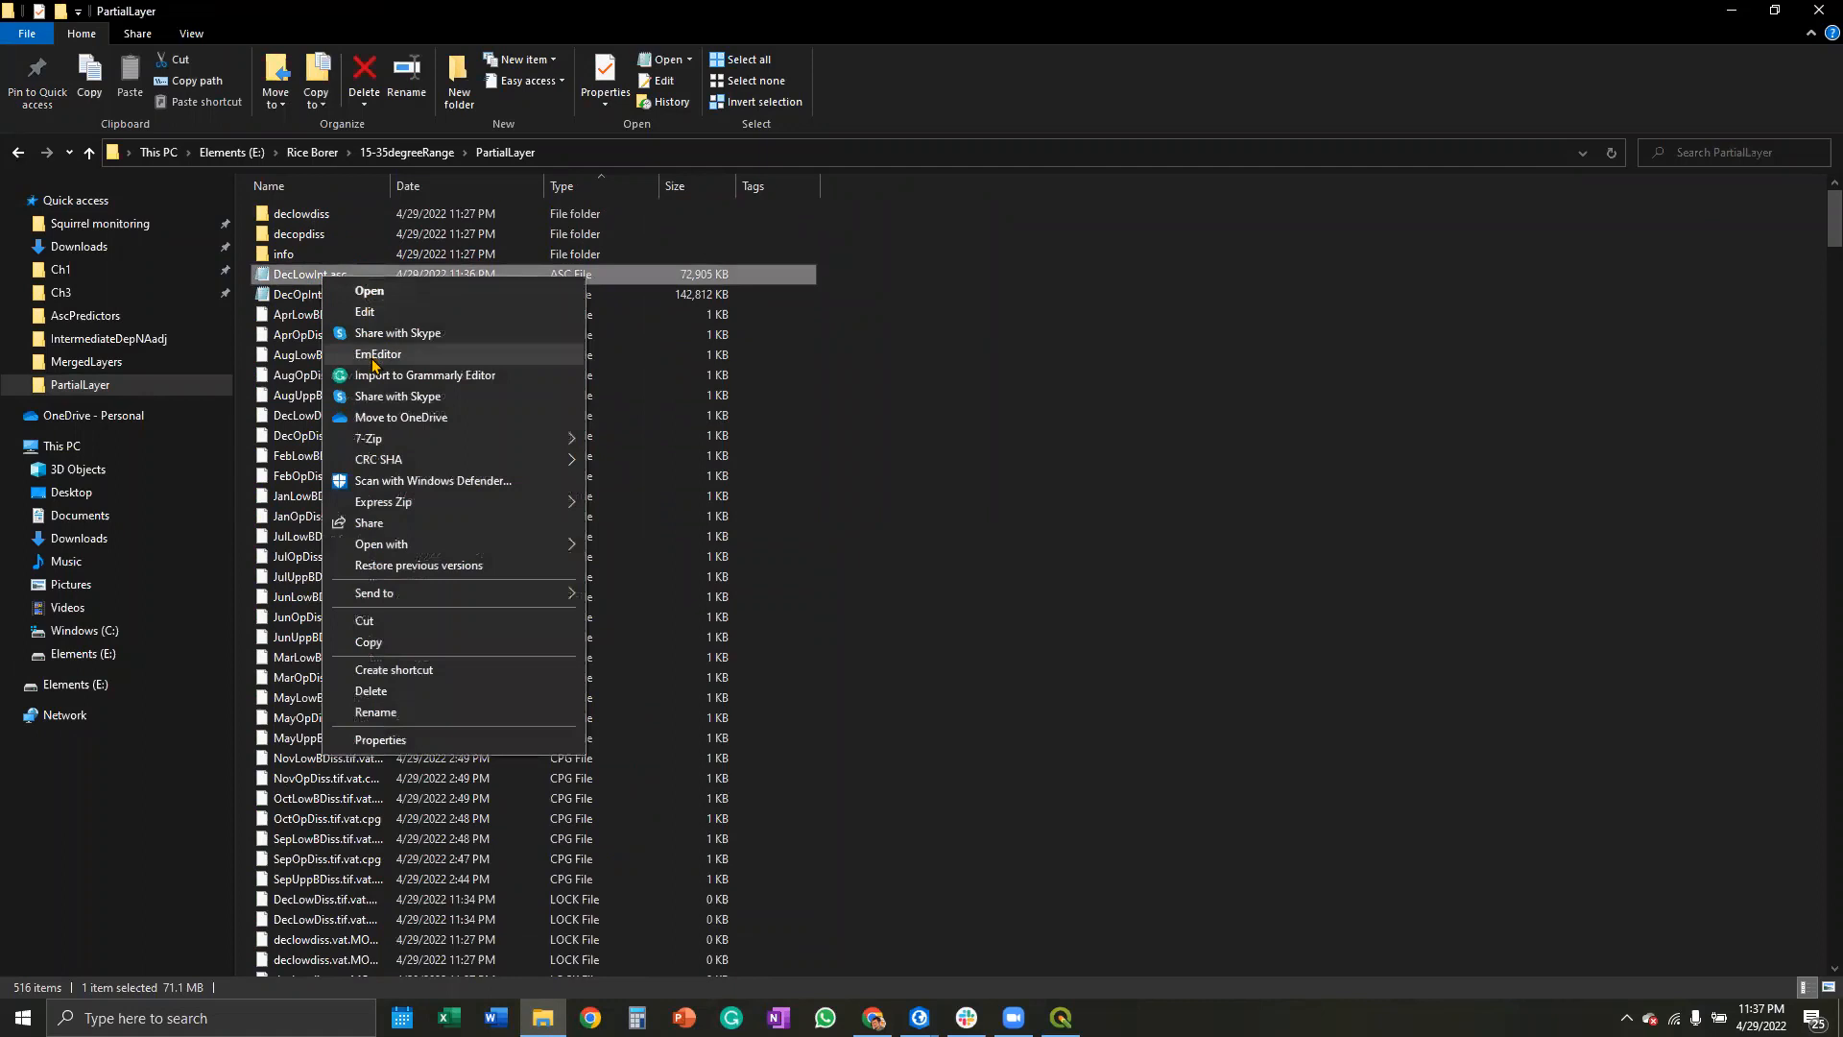
left_click(373, 355)
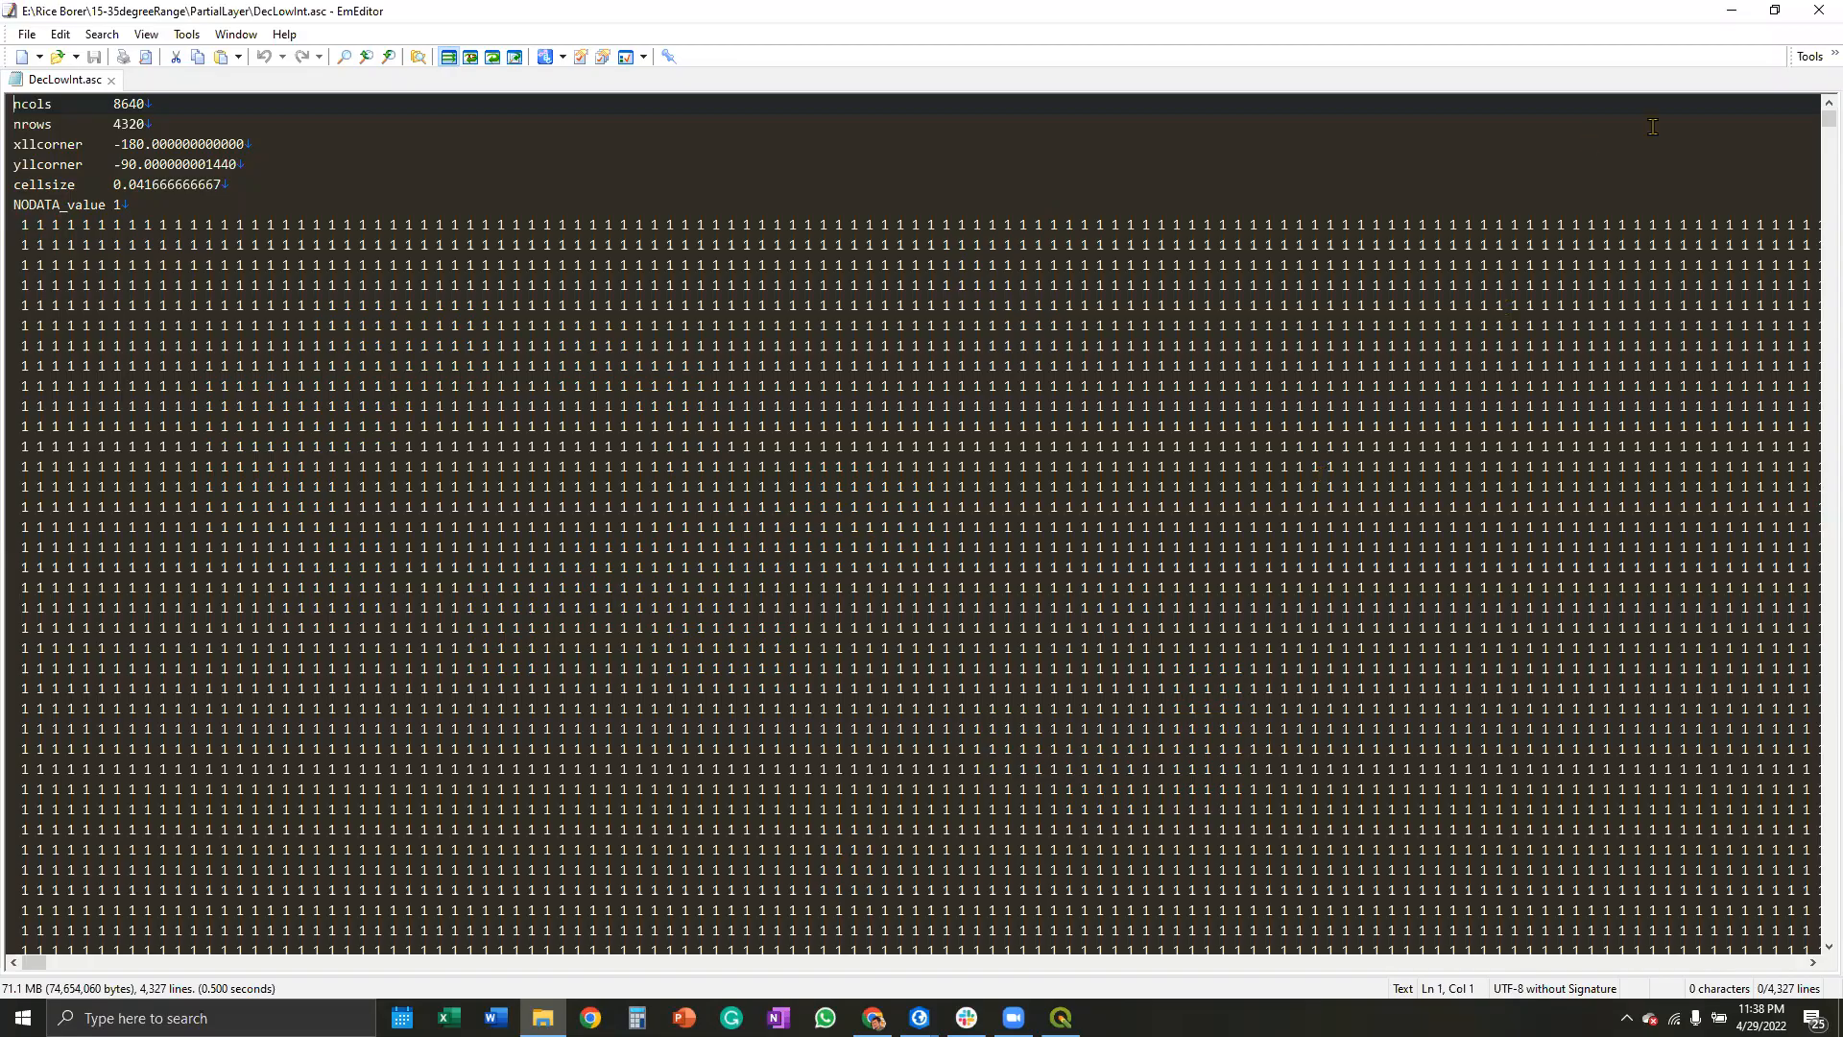
left_click(1818, 11)
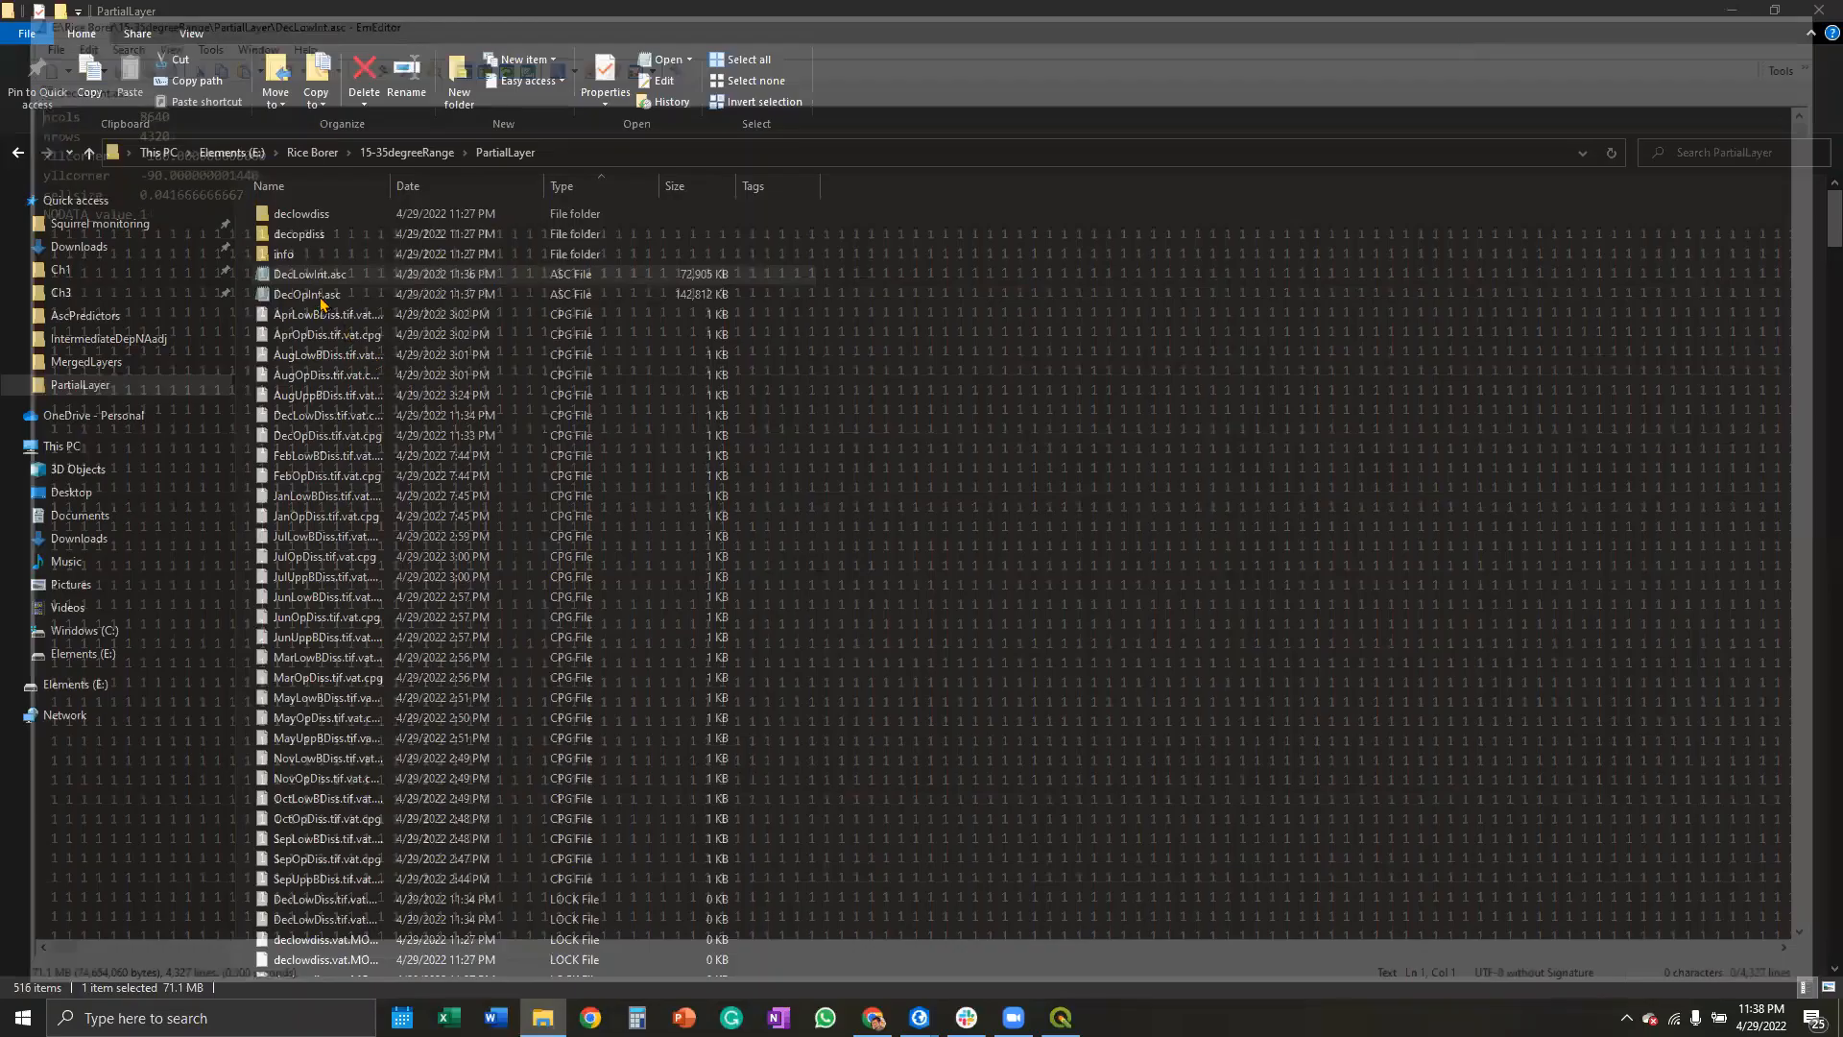
Step: Open DecOpInt.asc in EmEditor, remove the minus sign from its NODATA_value, and save and close the file
right_click(320, 295)
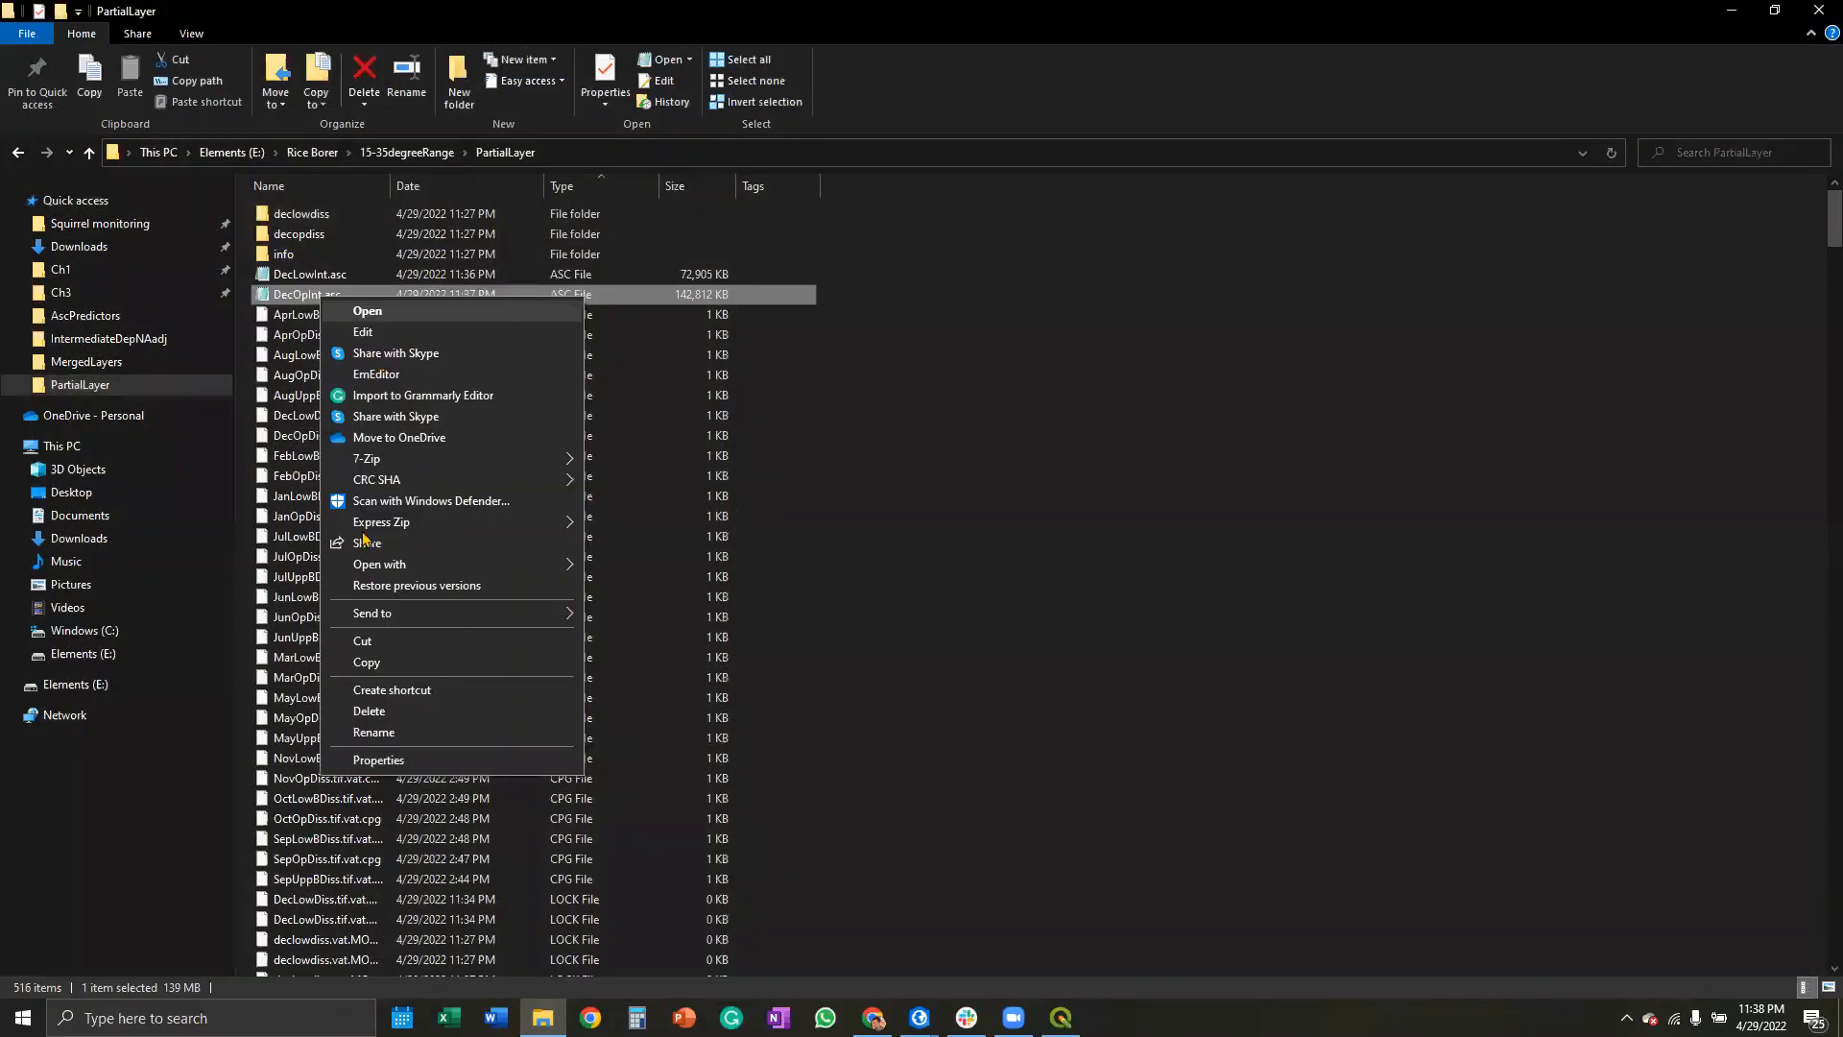
left_click(368, 382)
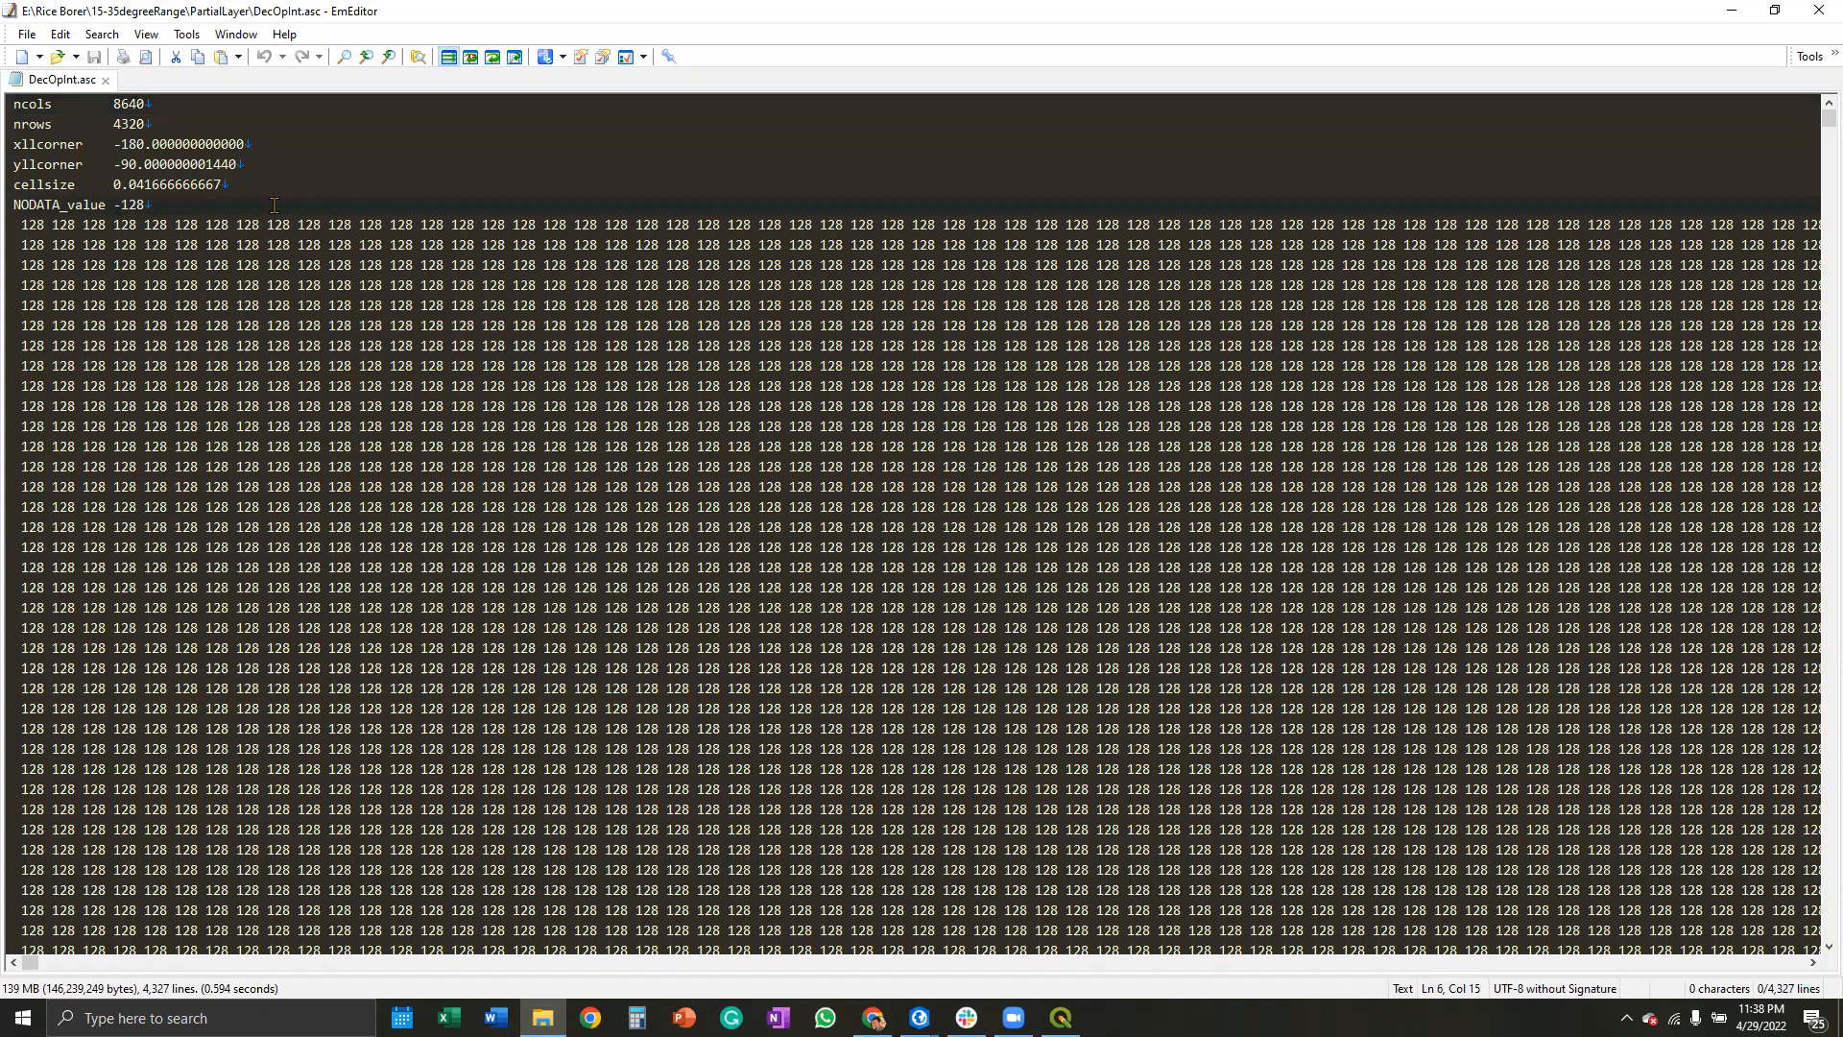
key("BackSpace")
left_click(88, 53)
left_click(1819, 10)
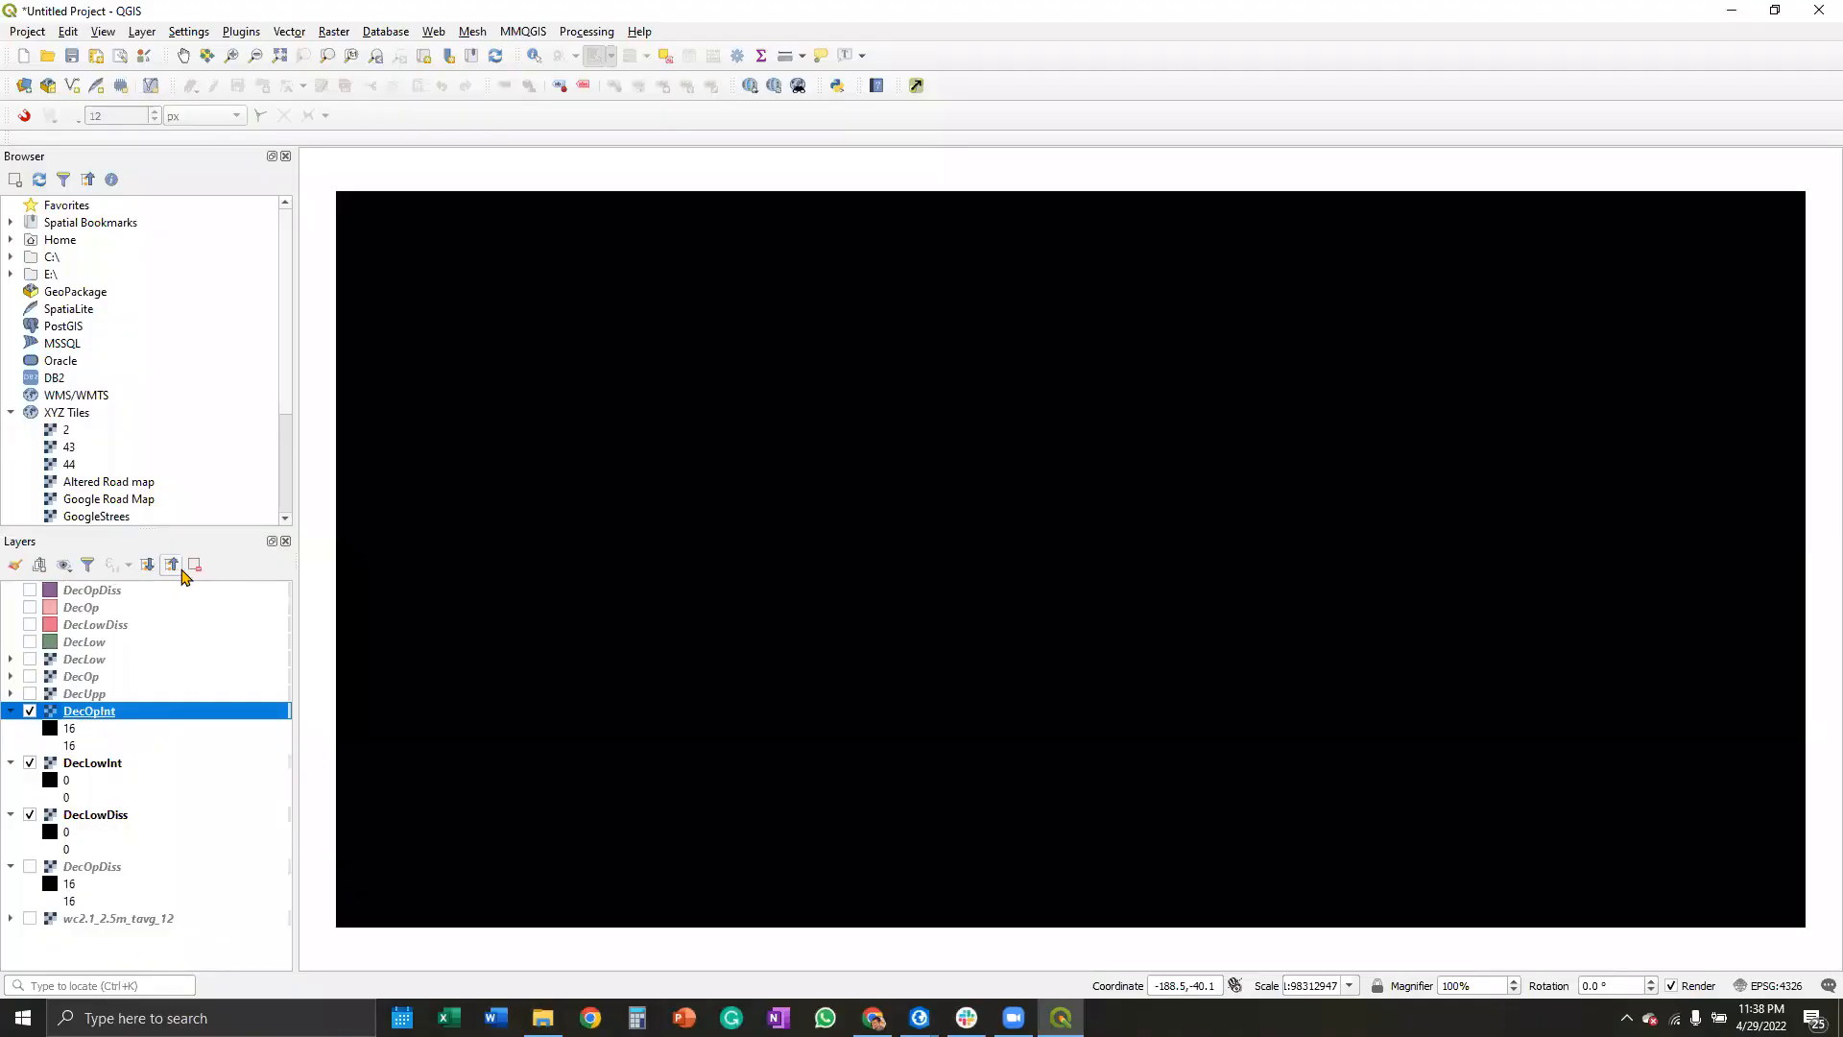
Step: Collapse the whole layer list in QGIS and hide the DecOpInt, DecLowInt and DecLowDiss rasters
left_click(182, 571)
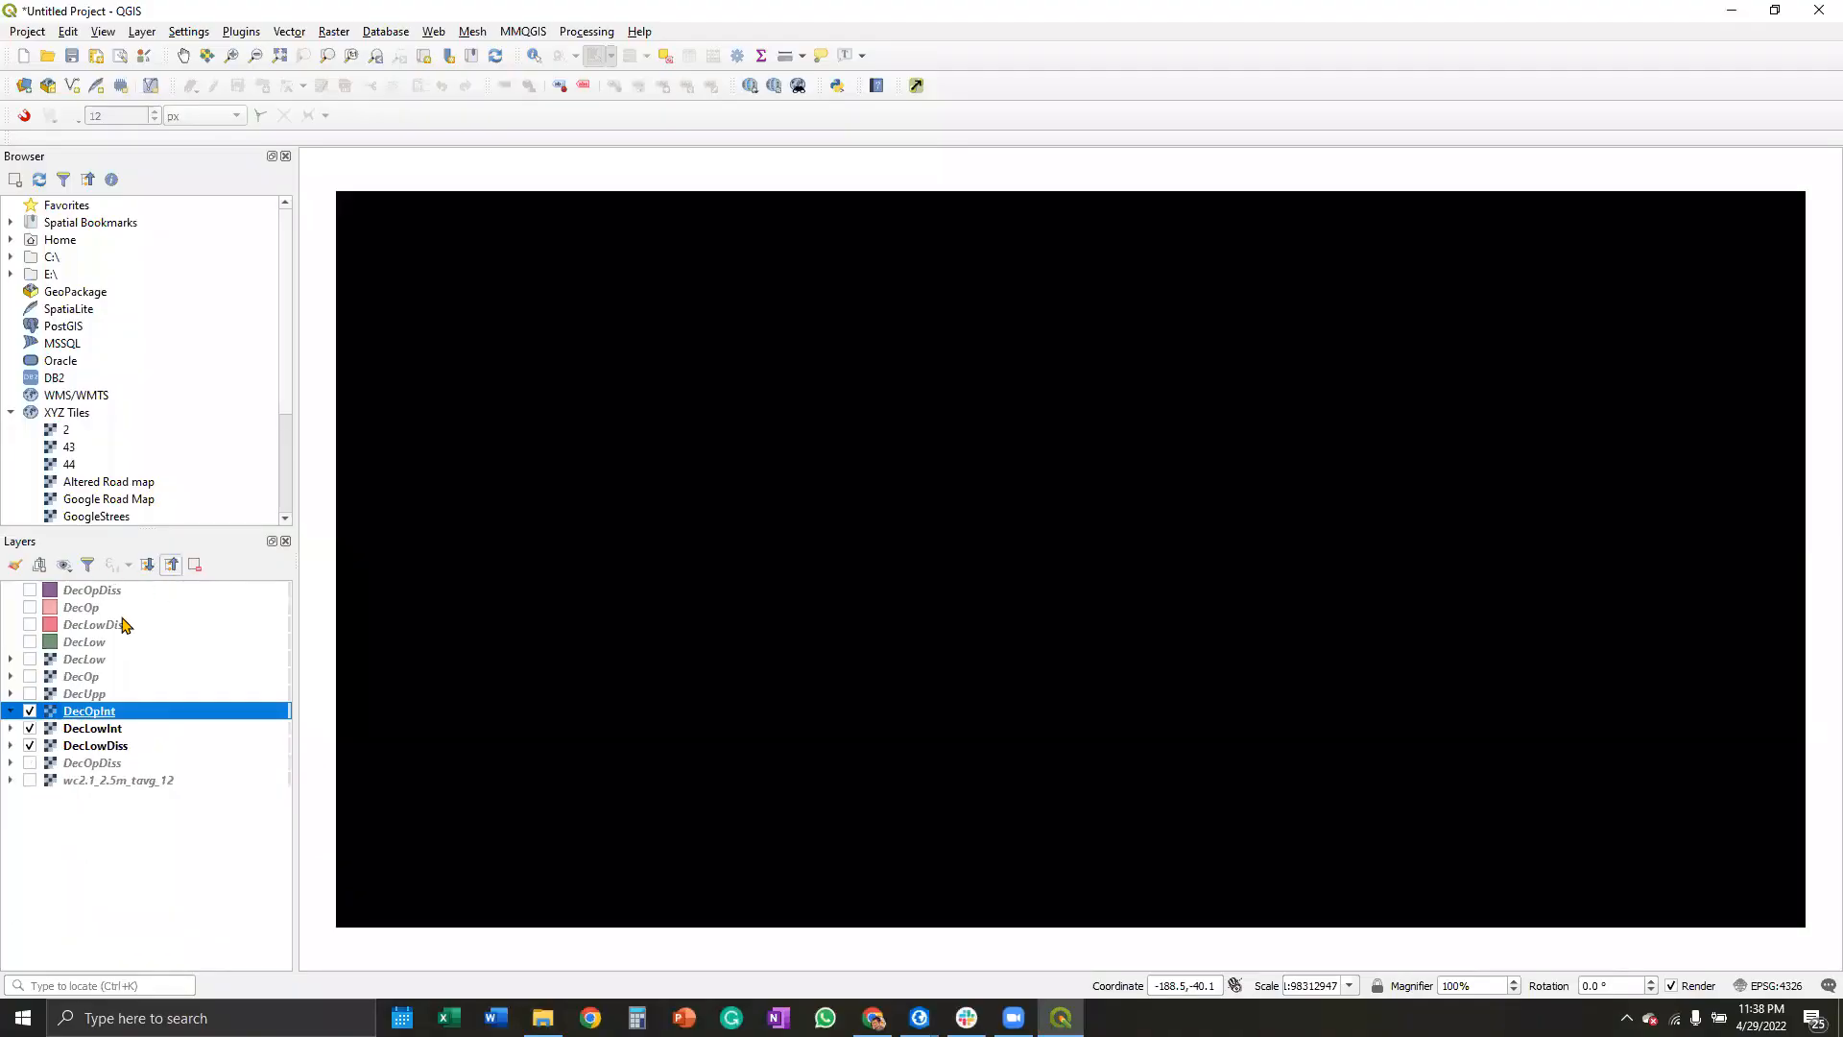
left_click(31, 711)
left_click(30, 728)
left_click(30, 746)
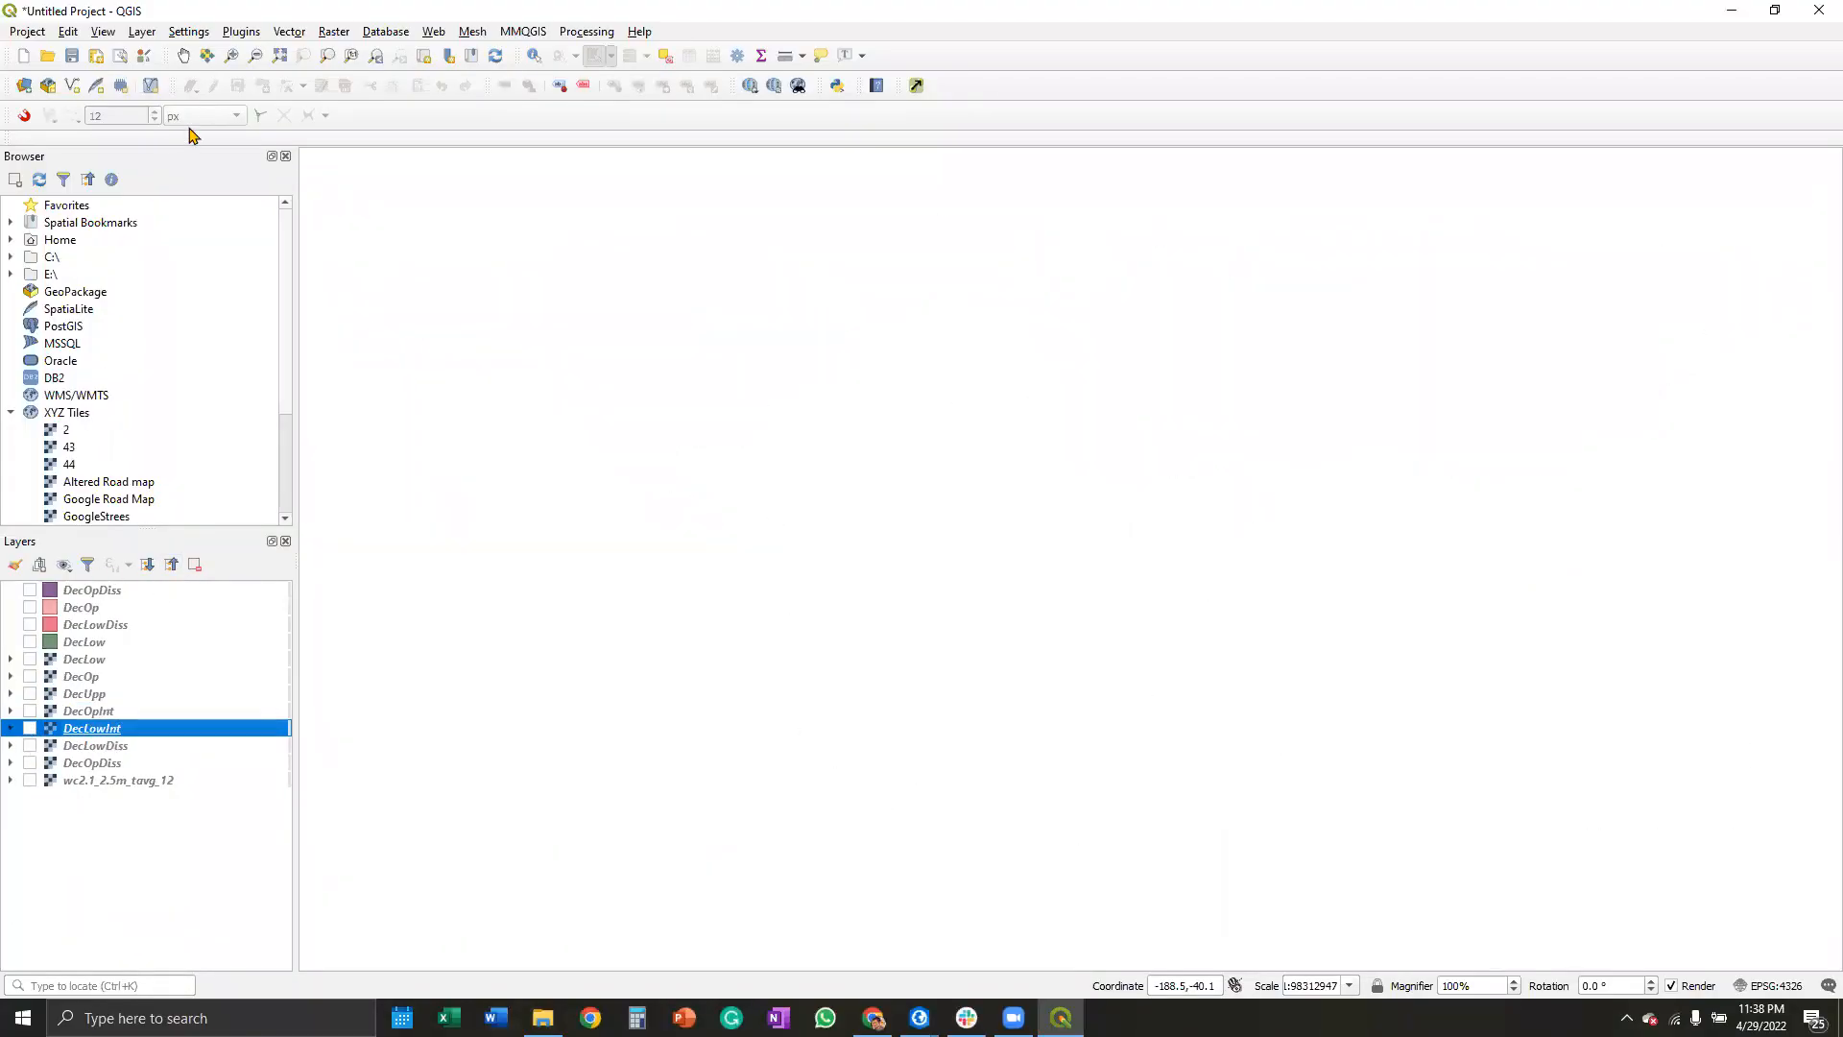
Step: Add DecLowInt.asc and DecOpInt.asc from the PartialLayer folder to the project as raster layers
left_click(142, 32)
mouse_move(288, 96)
left_click(528, 119)
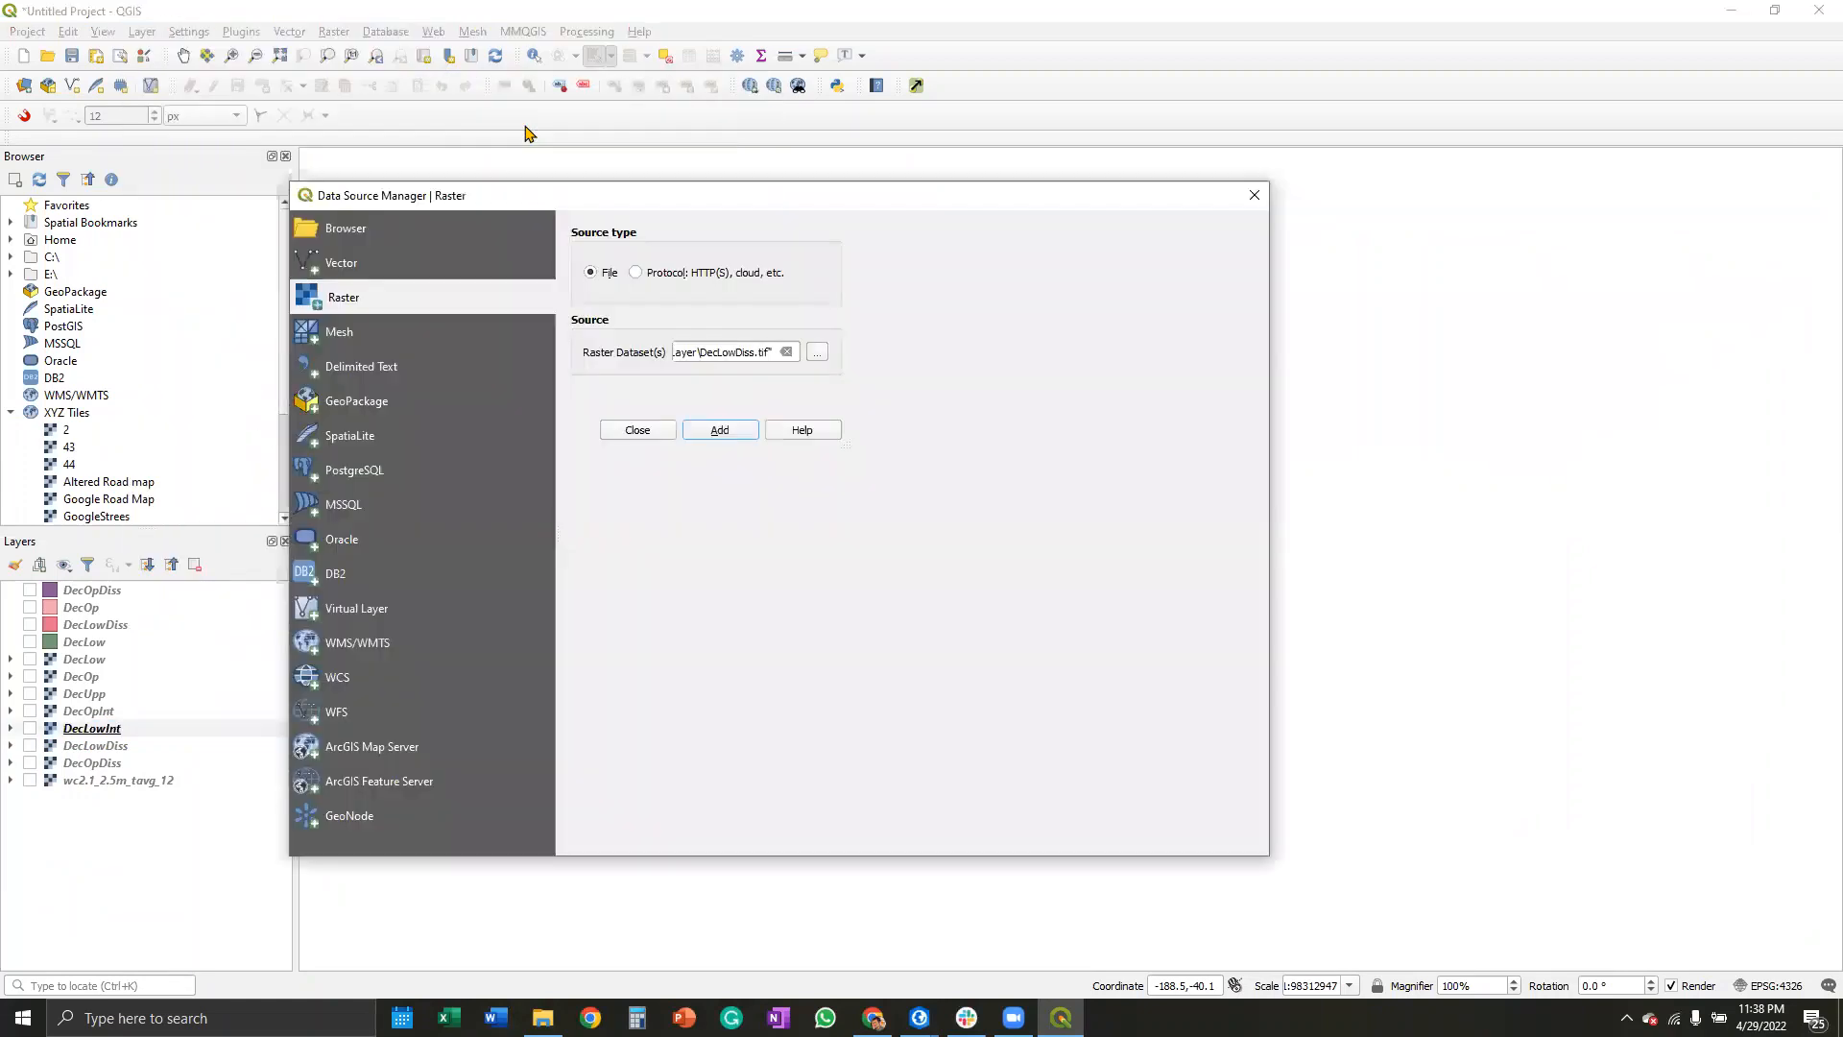
left_click(823, 355)
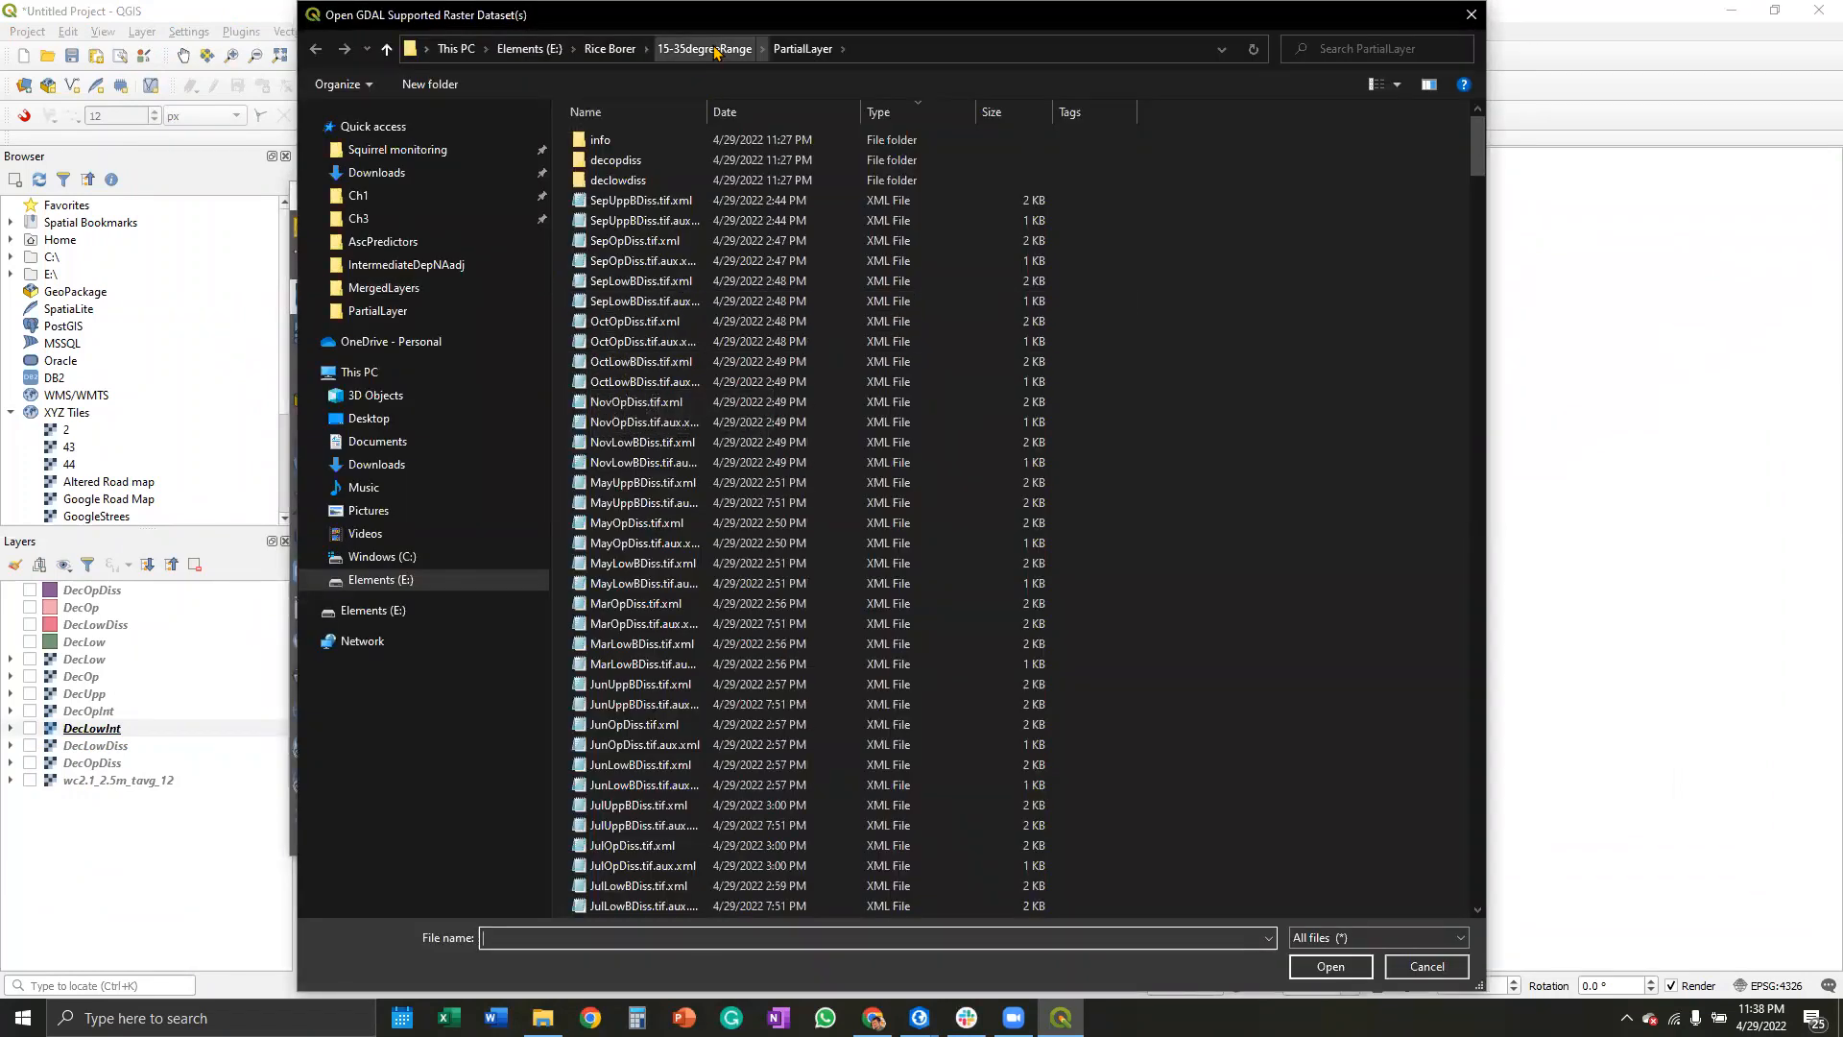
scroll(752, 304, "down", 12)
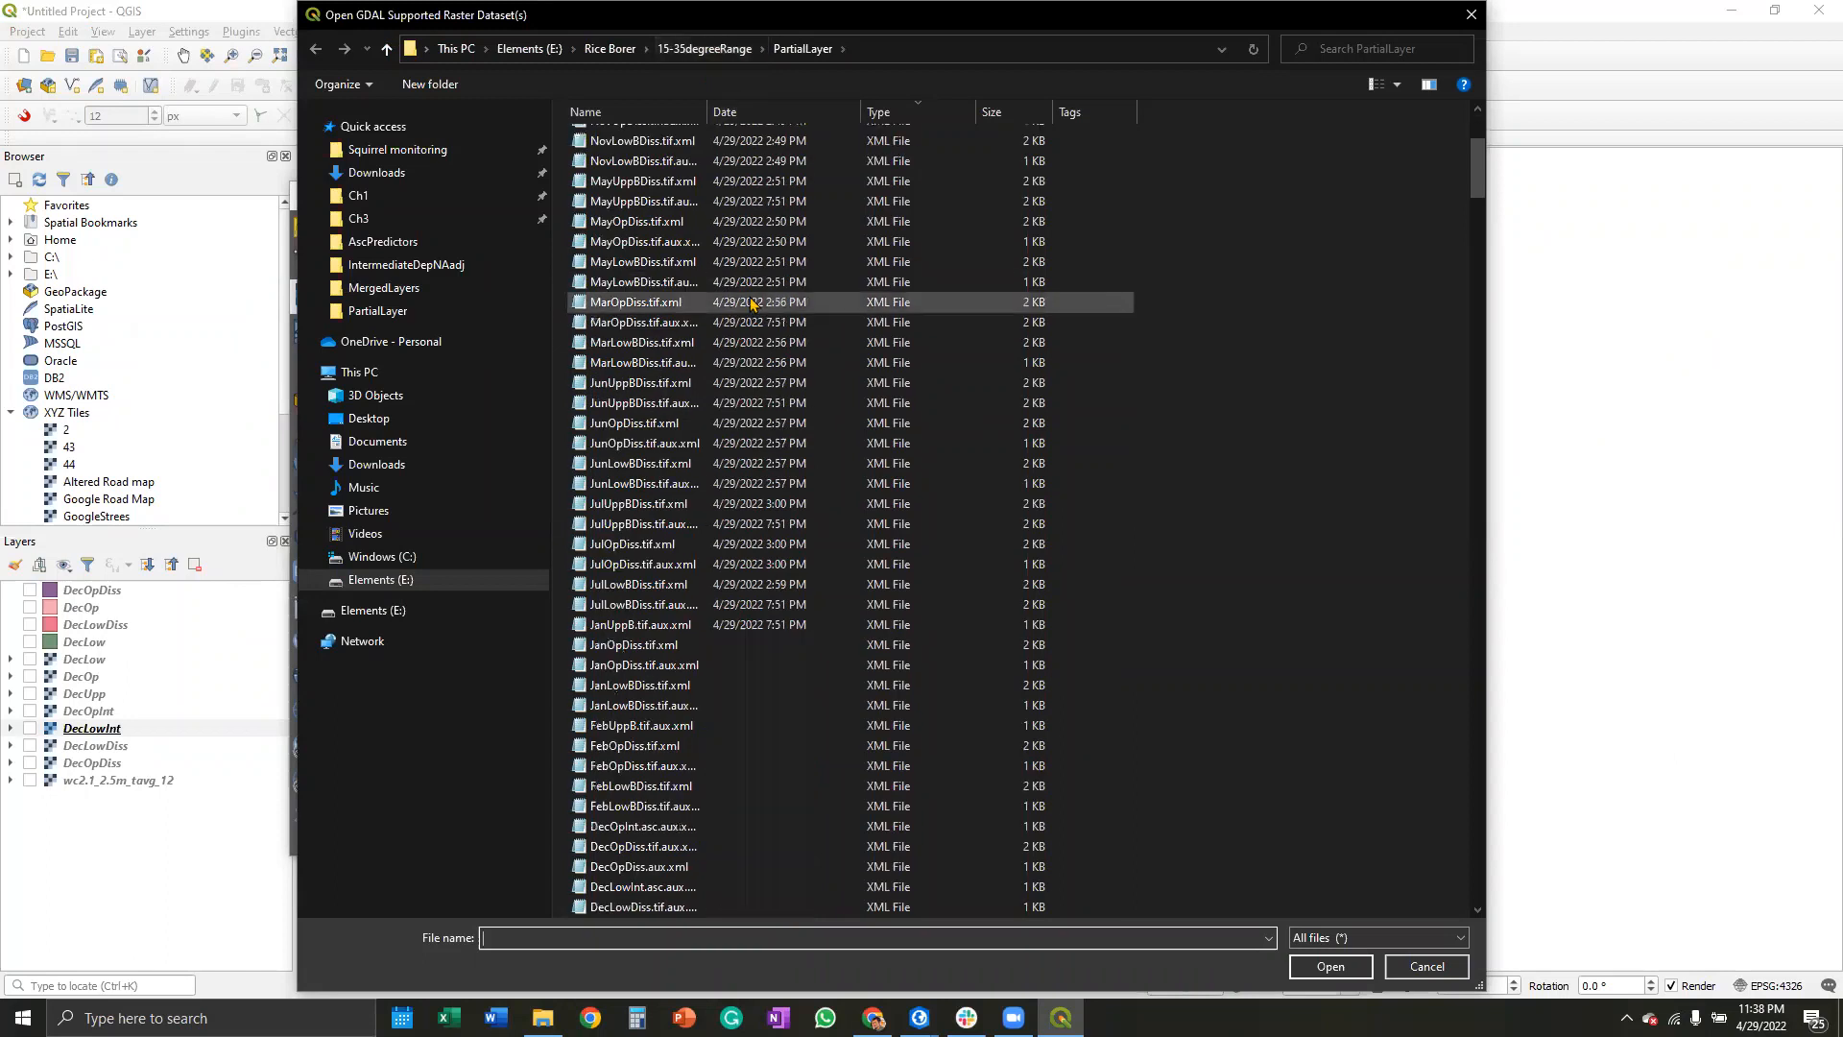
scroll(752, 303, "up", 13)
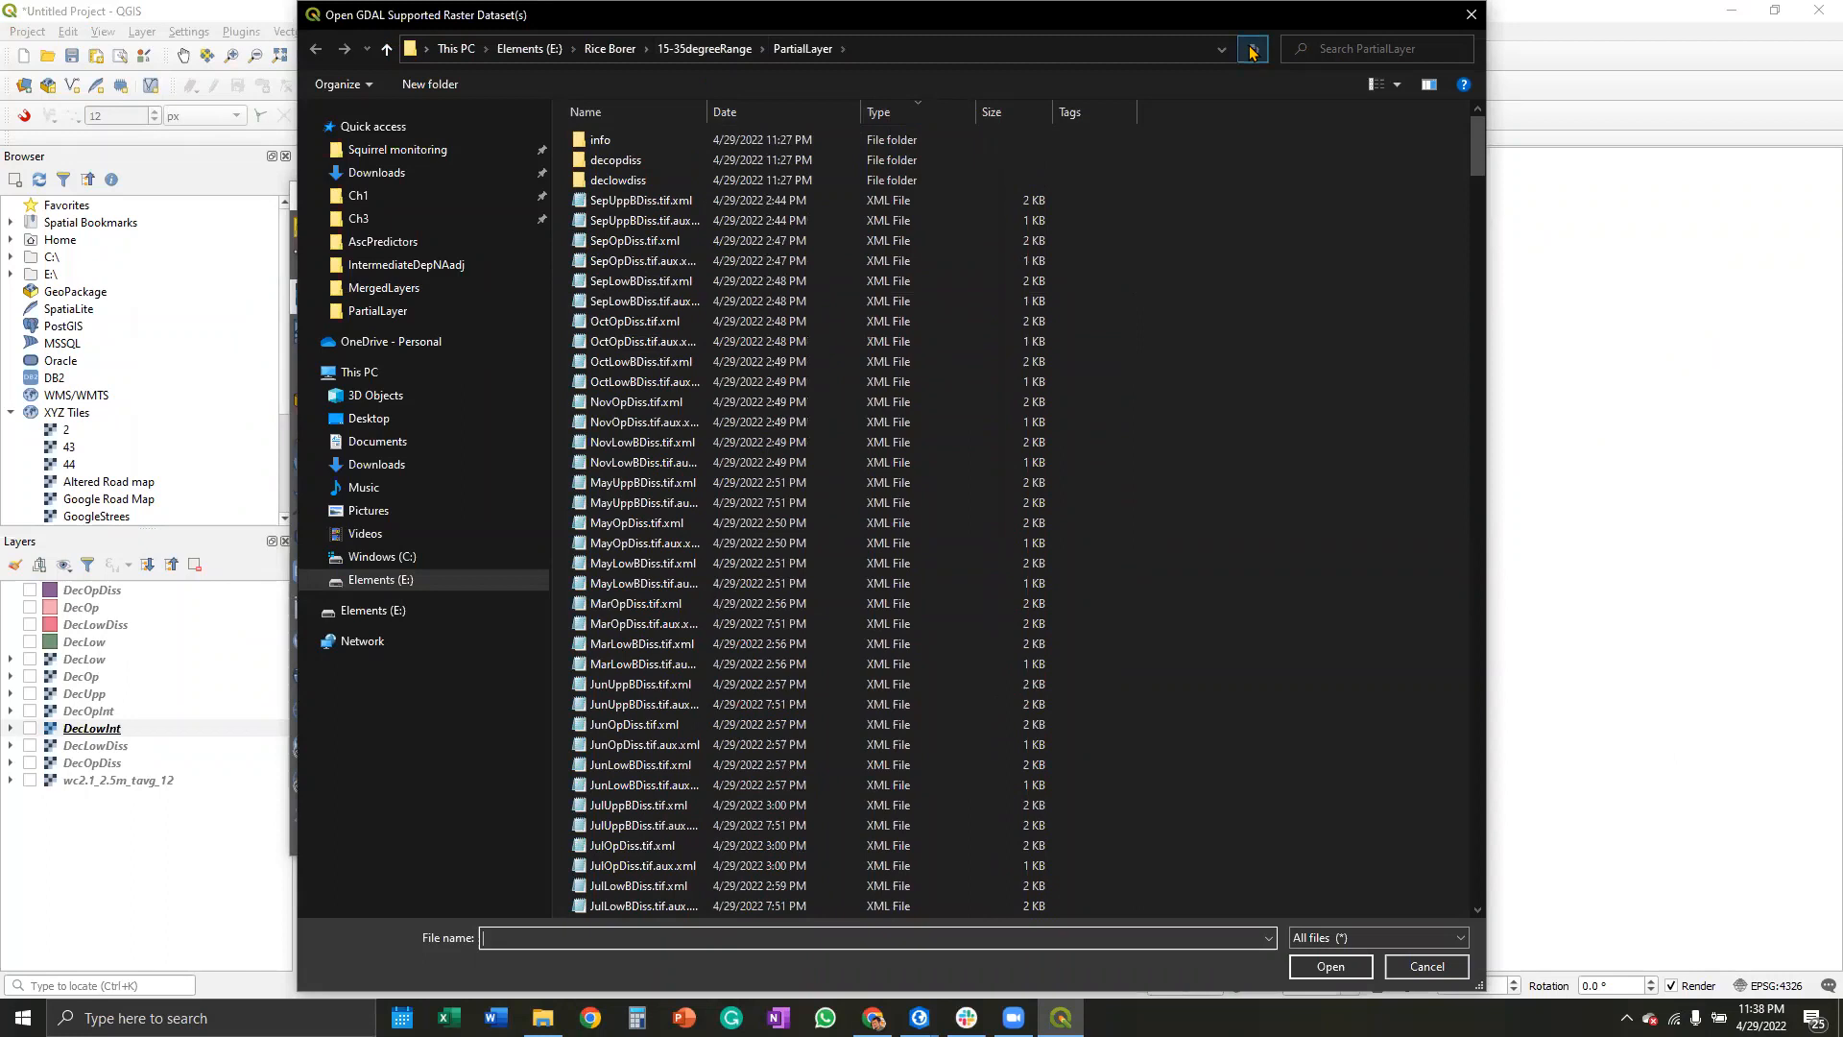
left_click(876, 111)
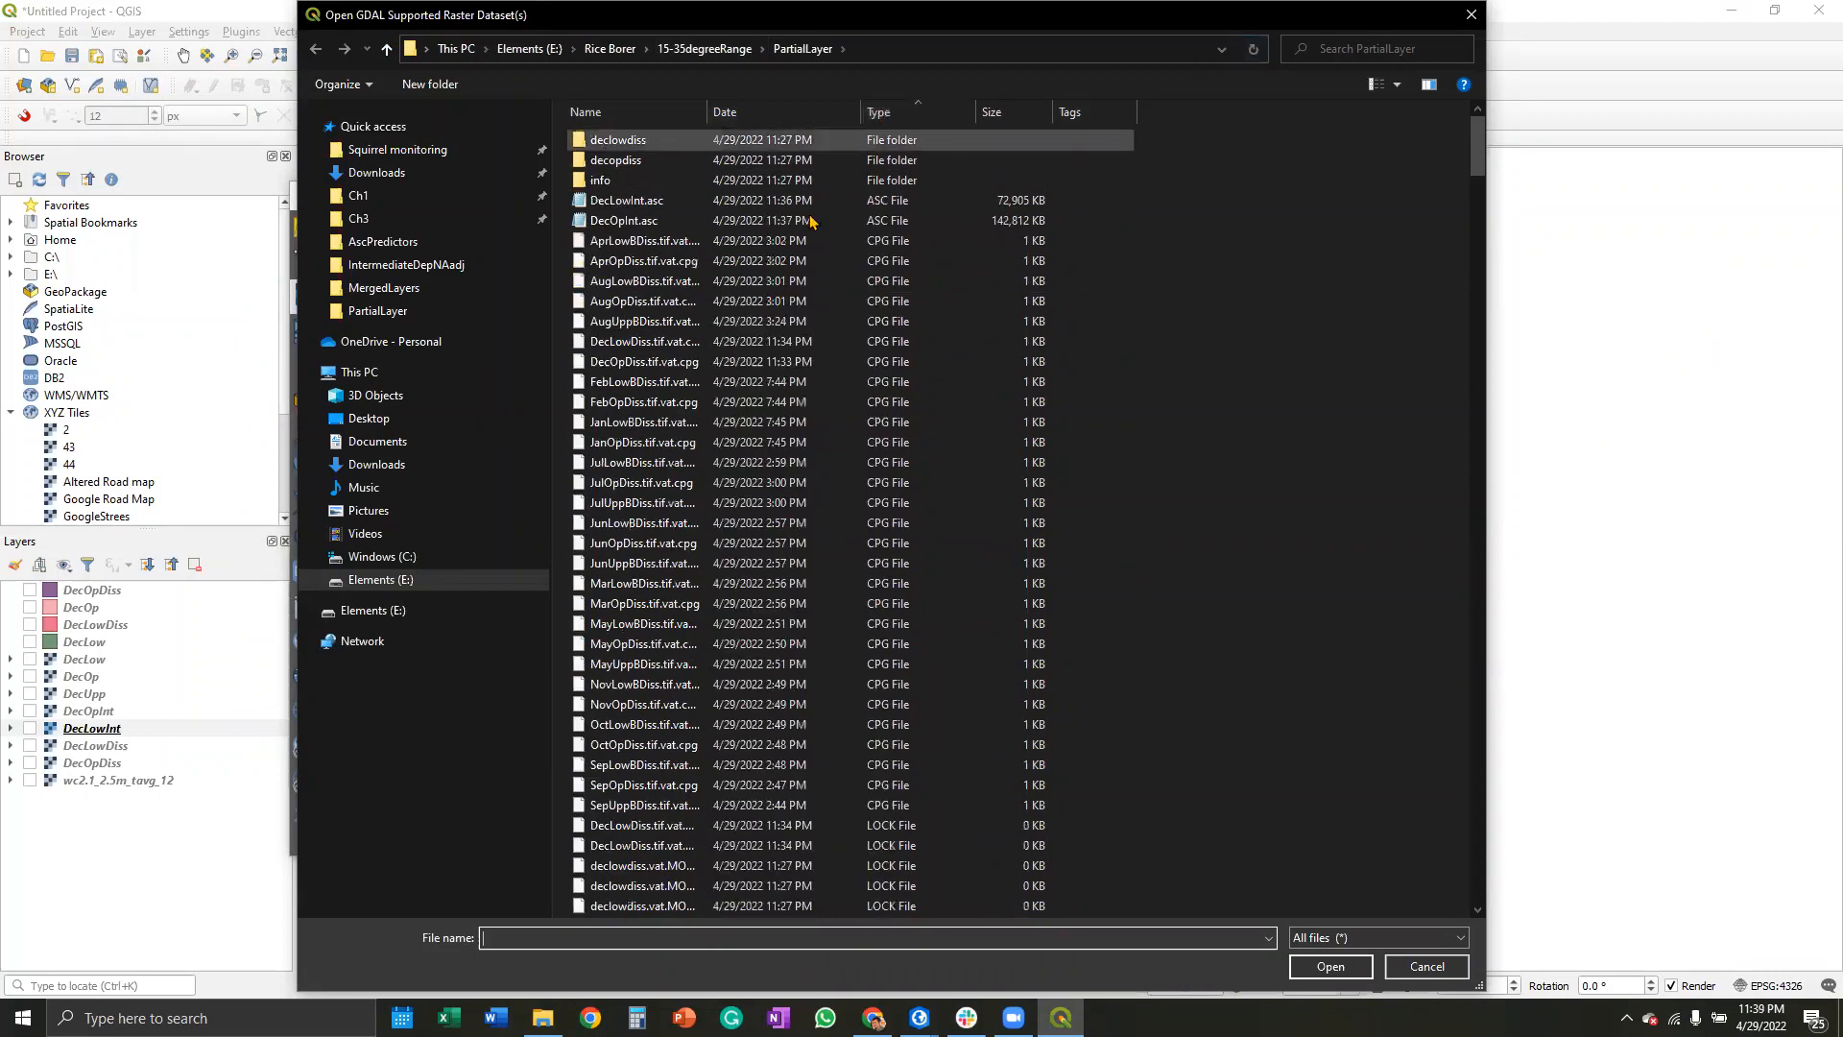
left_click(686, 201)
left_click(687, 220, "shift")
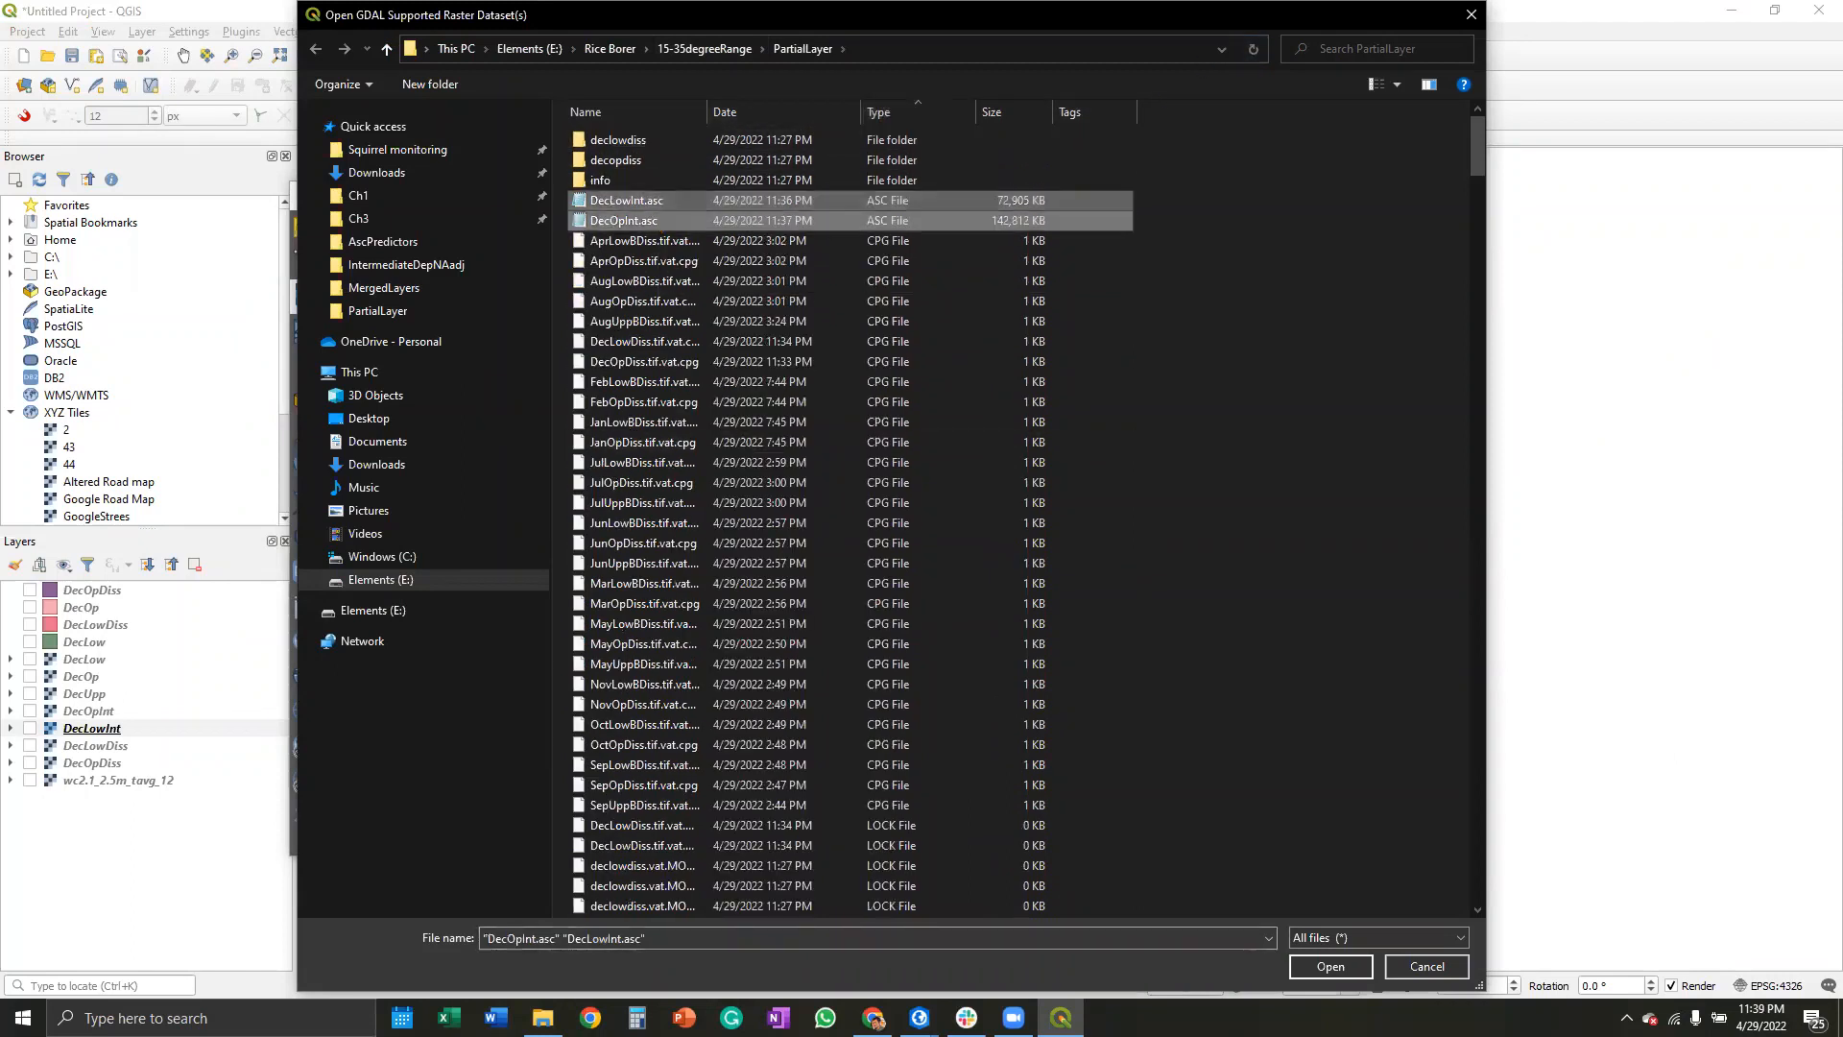
left_click(1330, 966)
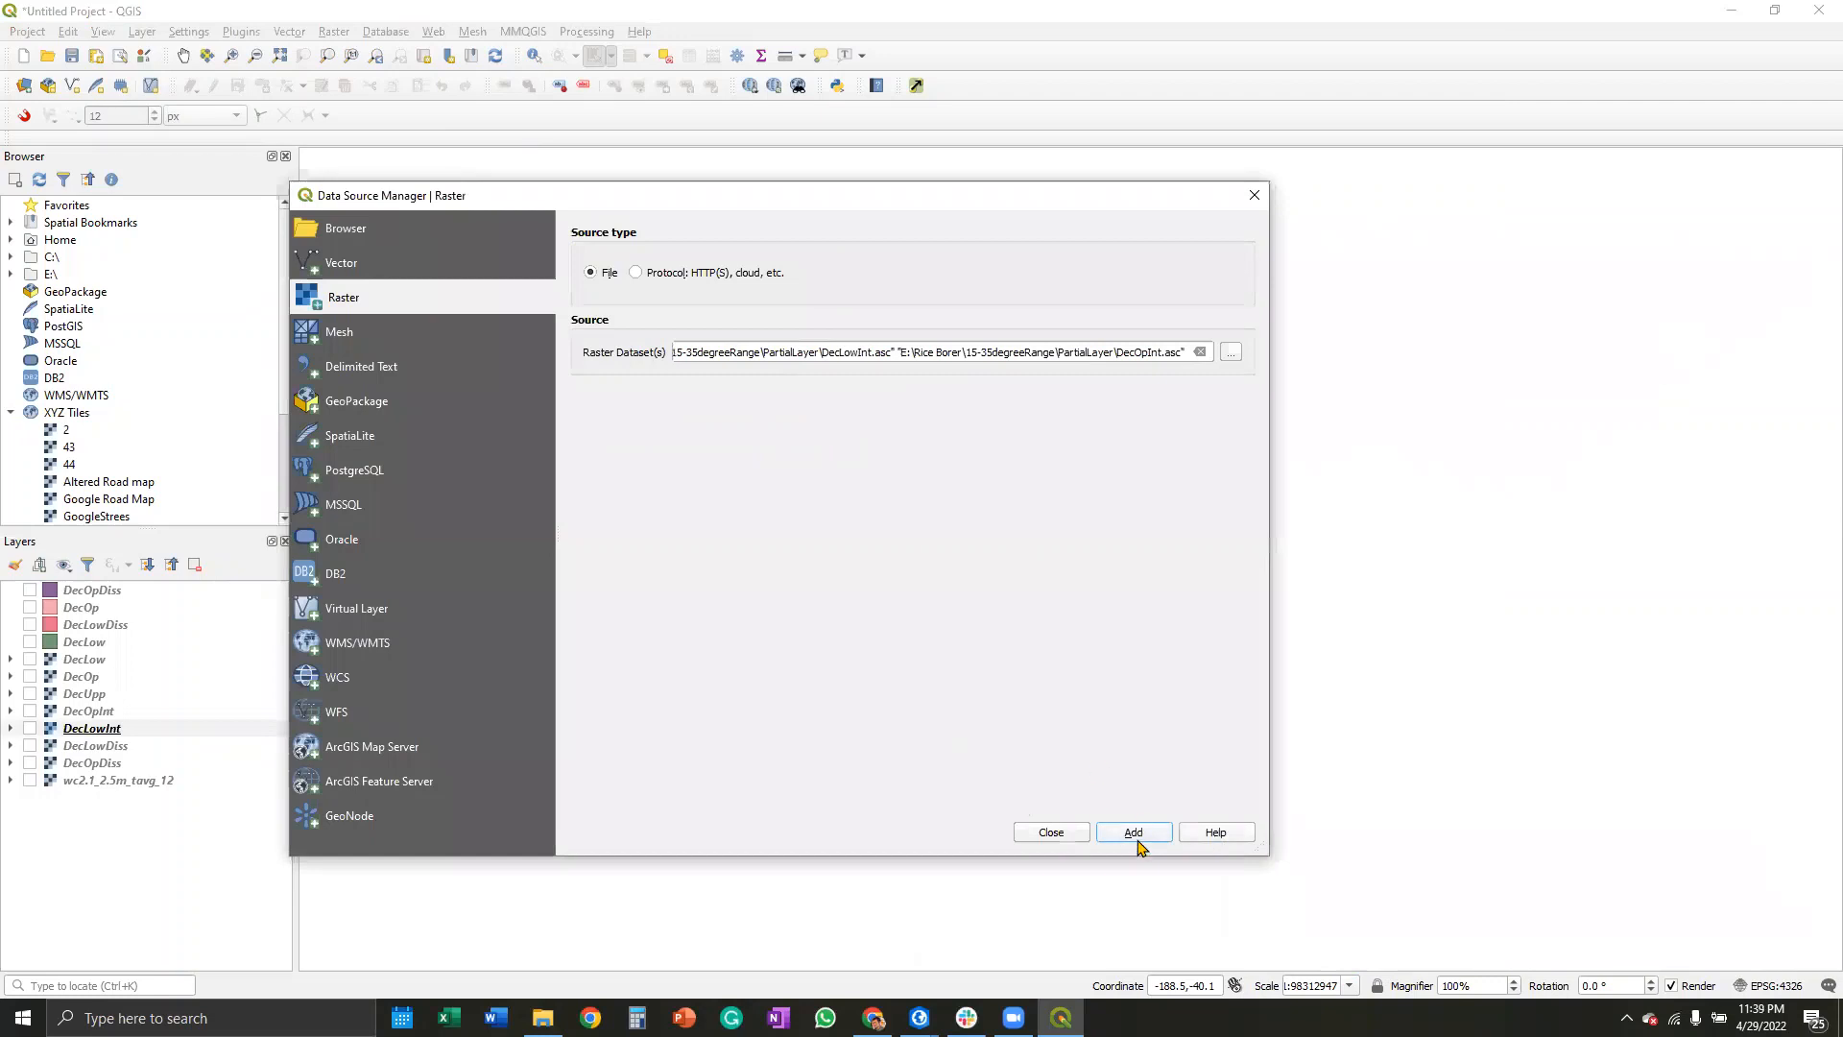
left_click(1135, 835)
left_click(1051, 834)
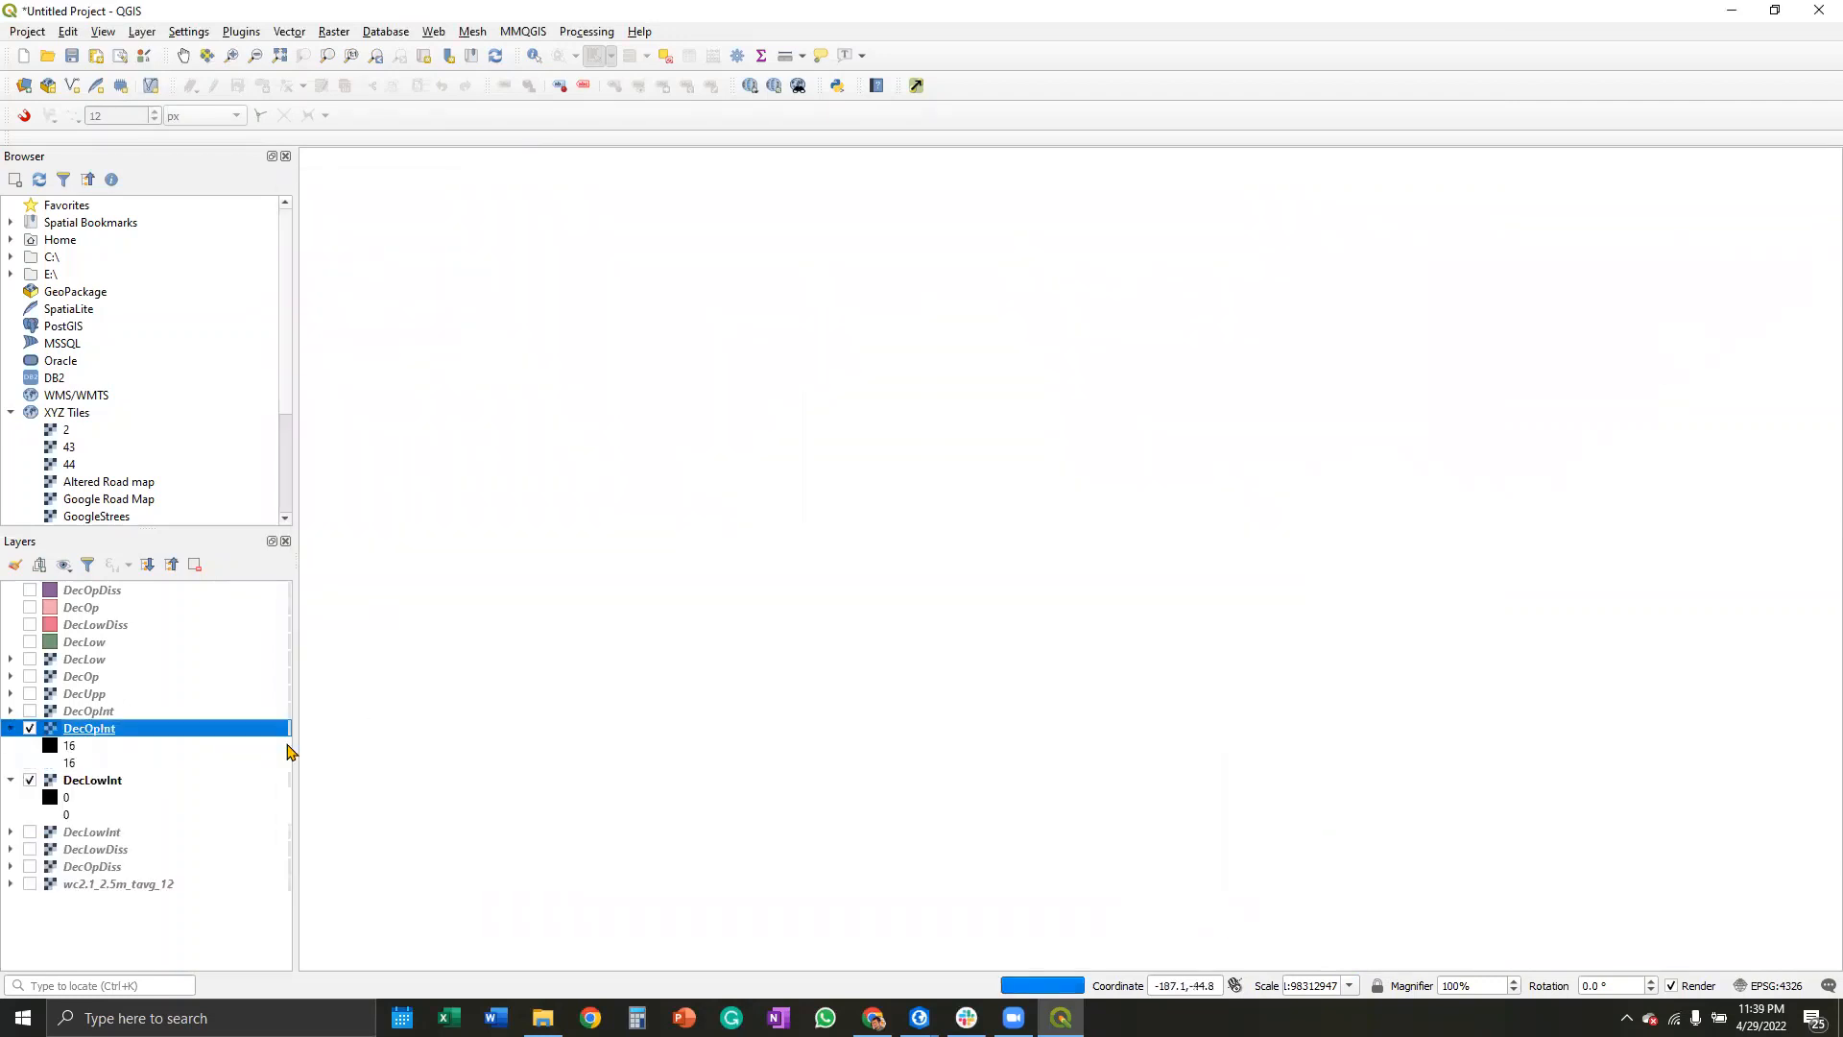
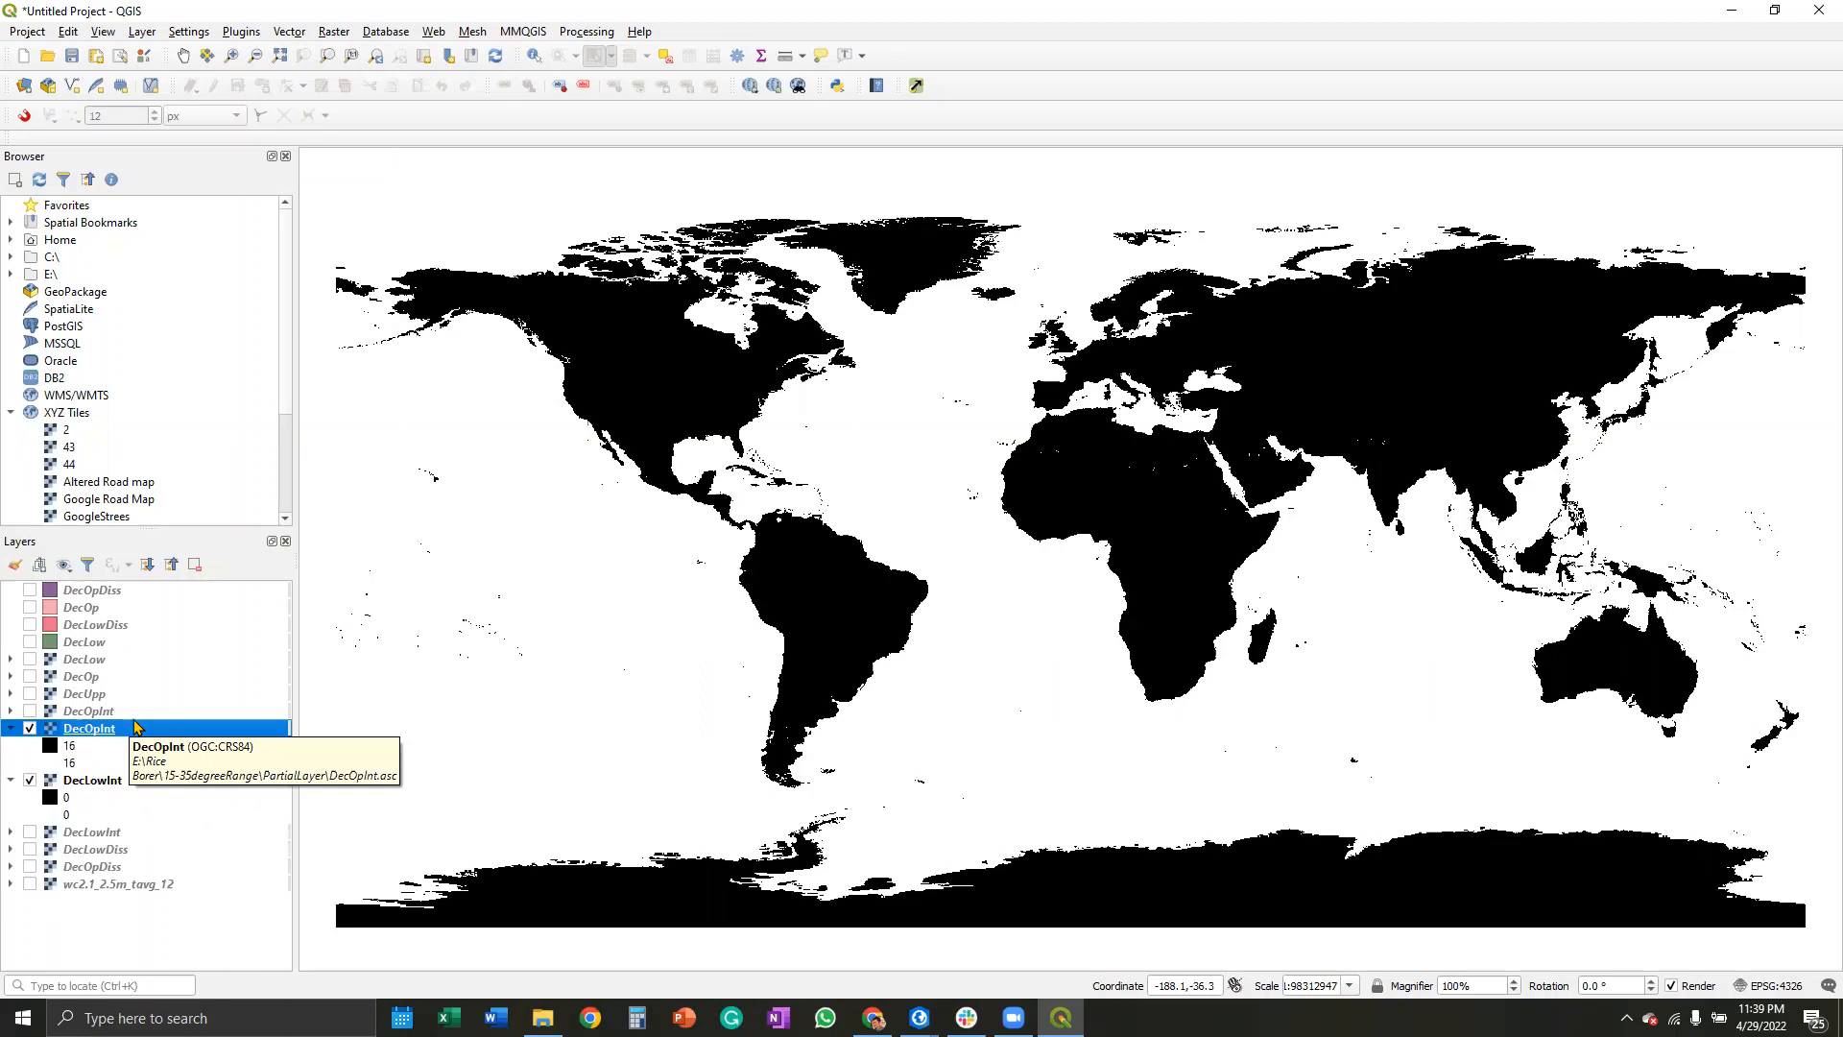
Step: Set up a GeoTIFF export of the newly added DecOpInt layer, with the file named DecOptDiss2 in the PartialLayer folder
right_click(138, 729)
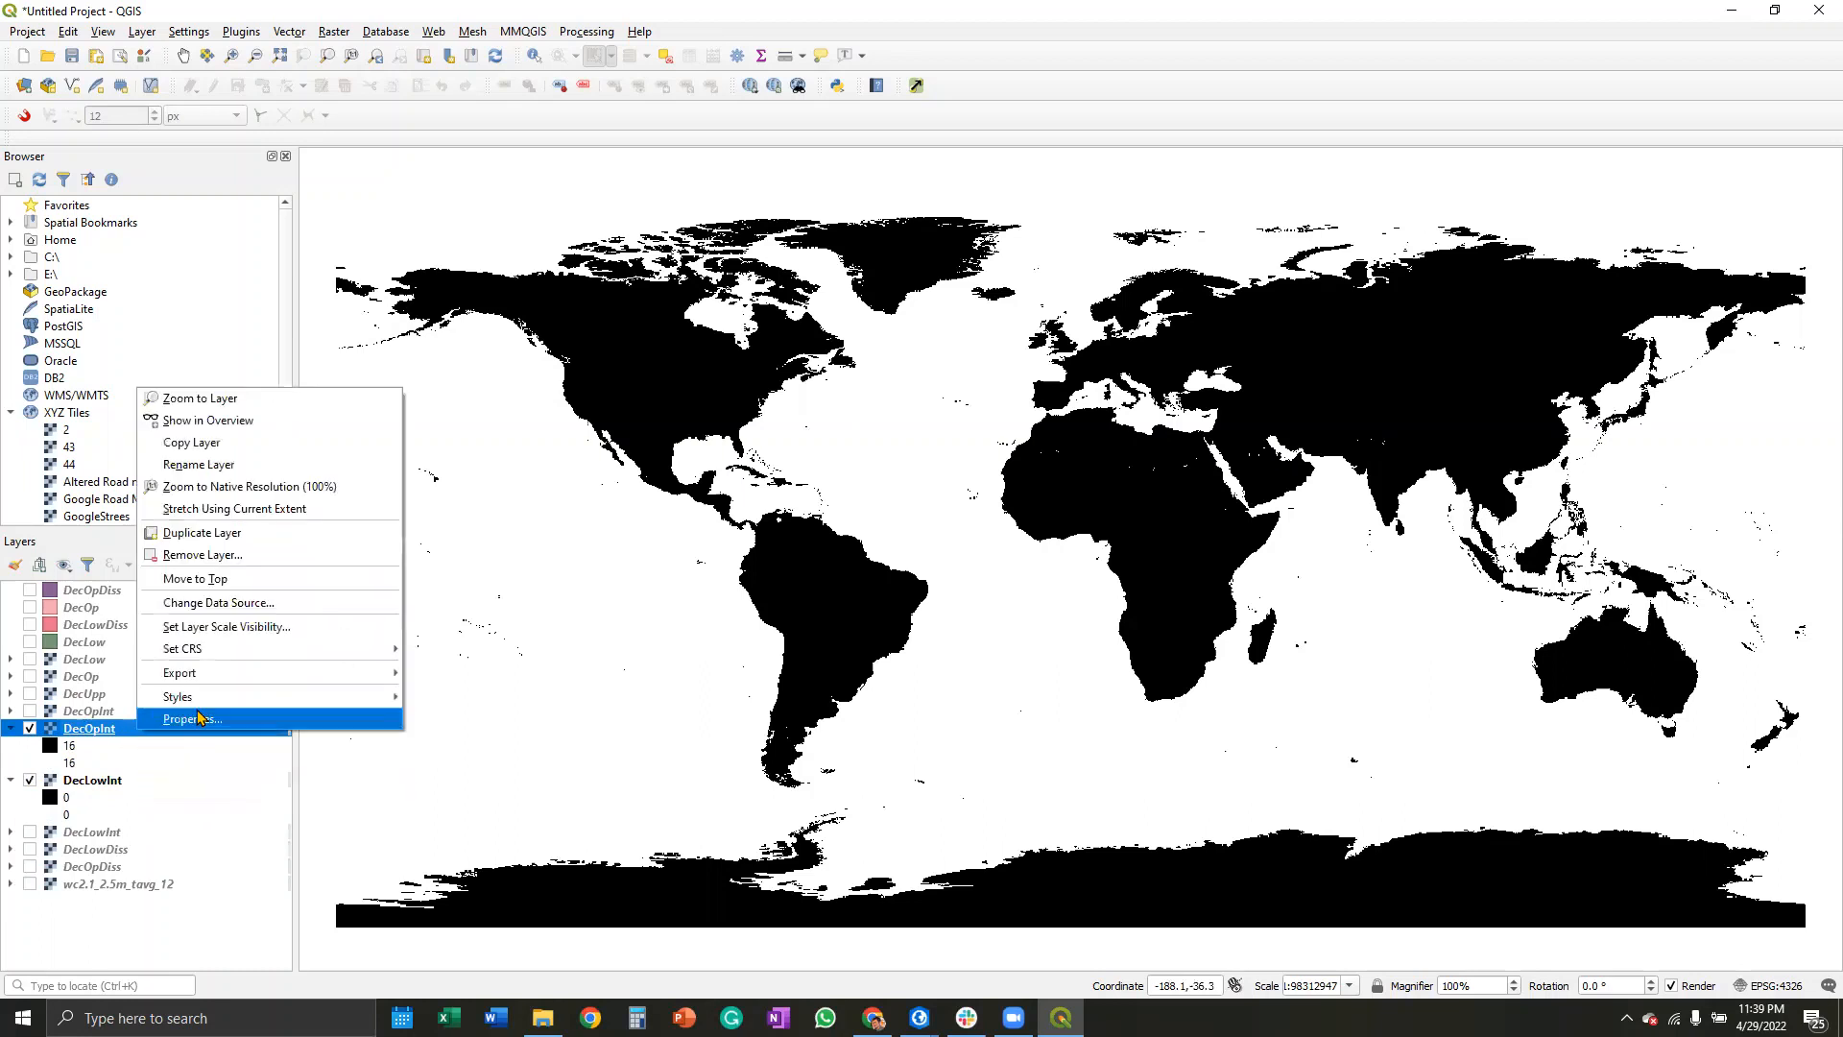
mouse_move(384, 673)
left_click(452, 674)
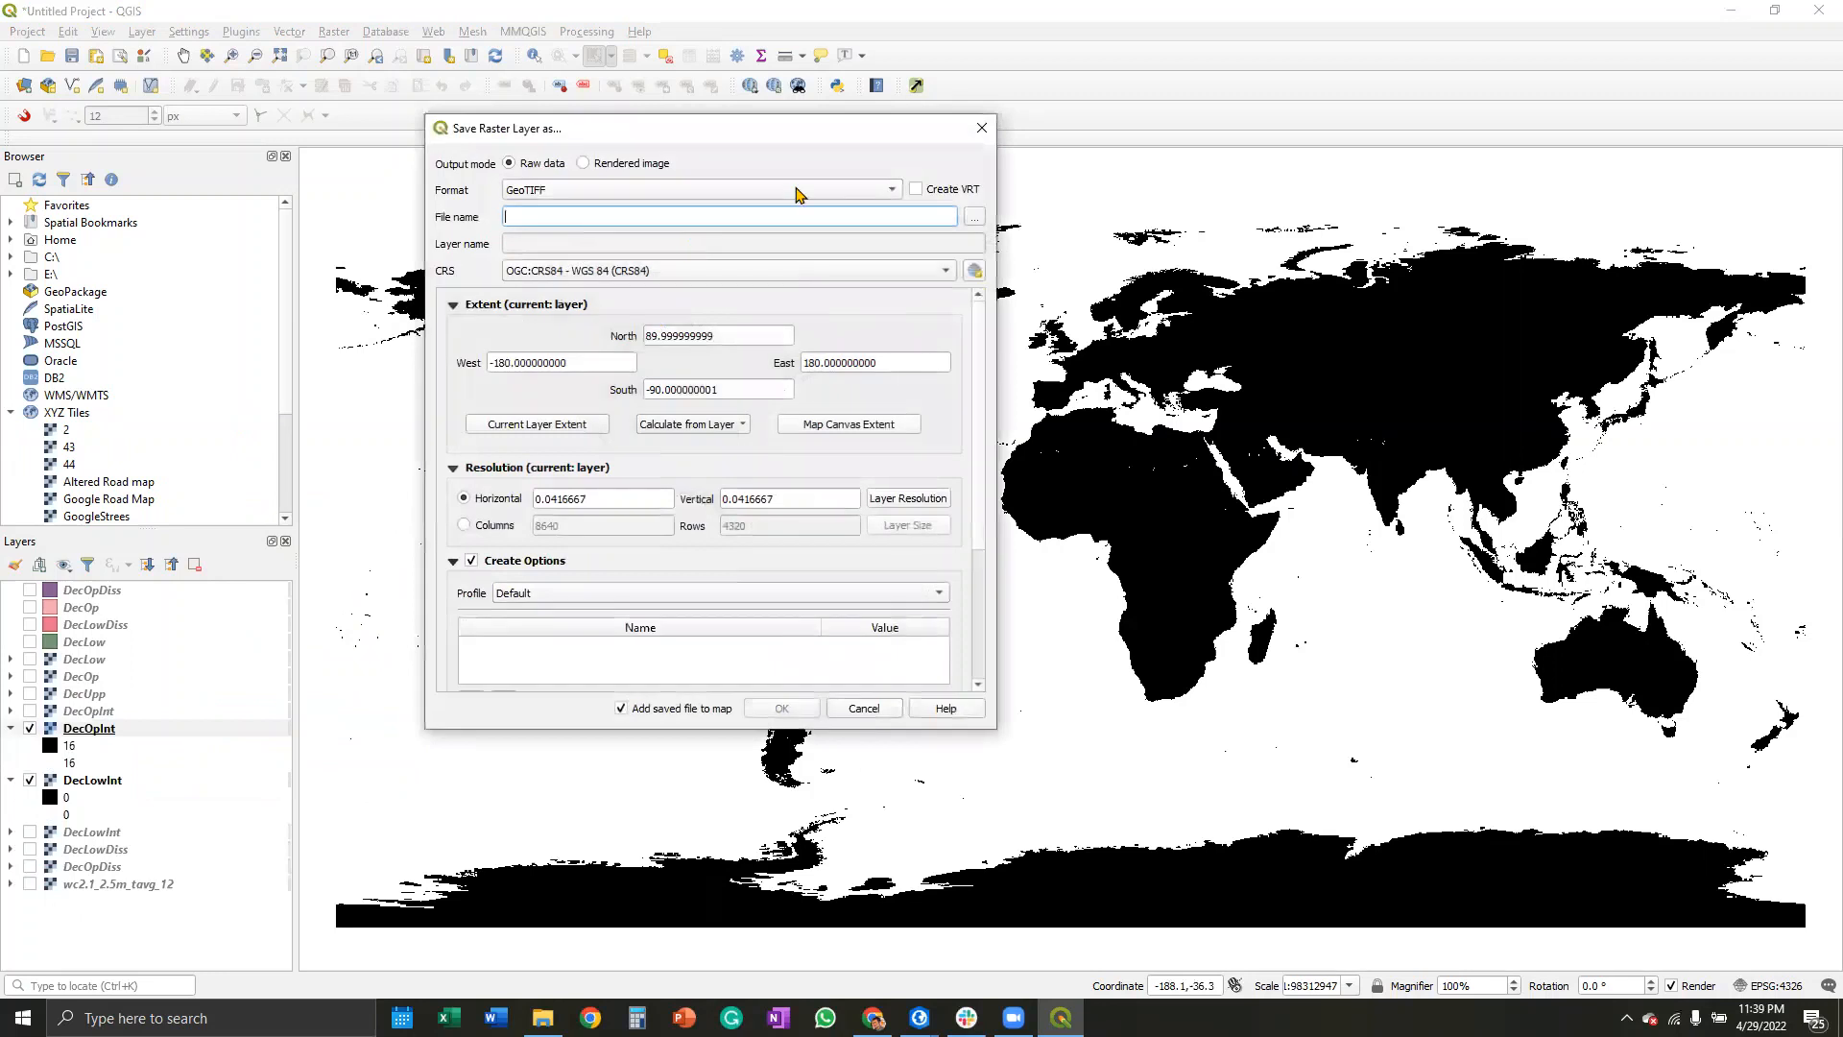
left_click(972, 220)
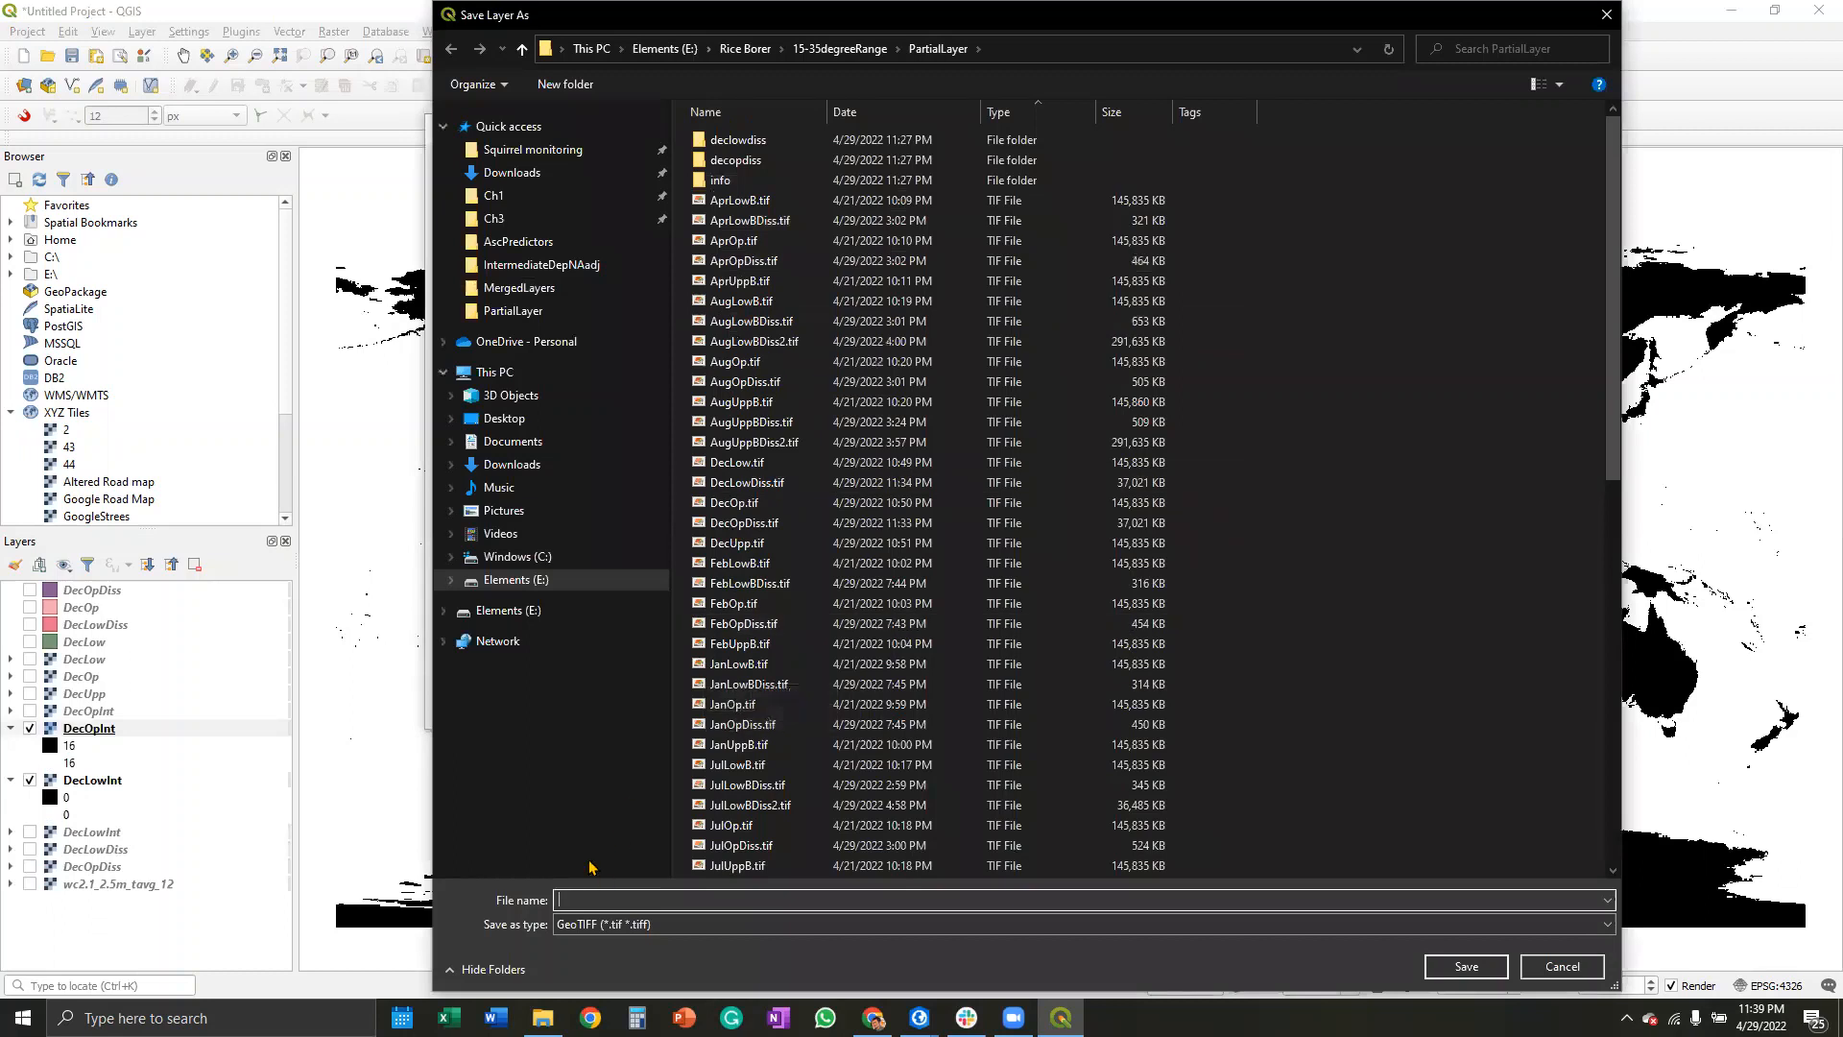
type("DecOptDi")
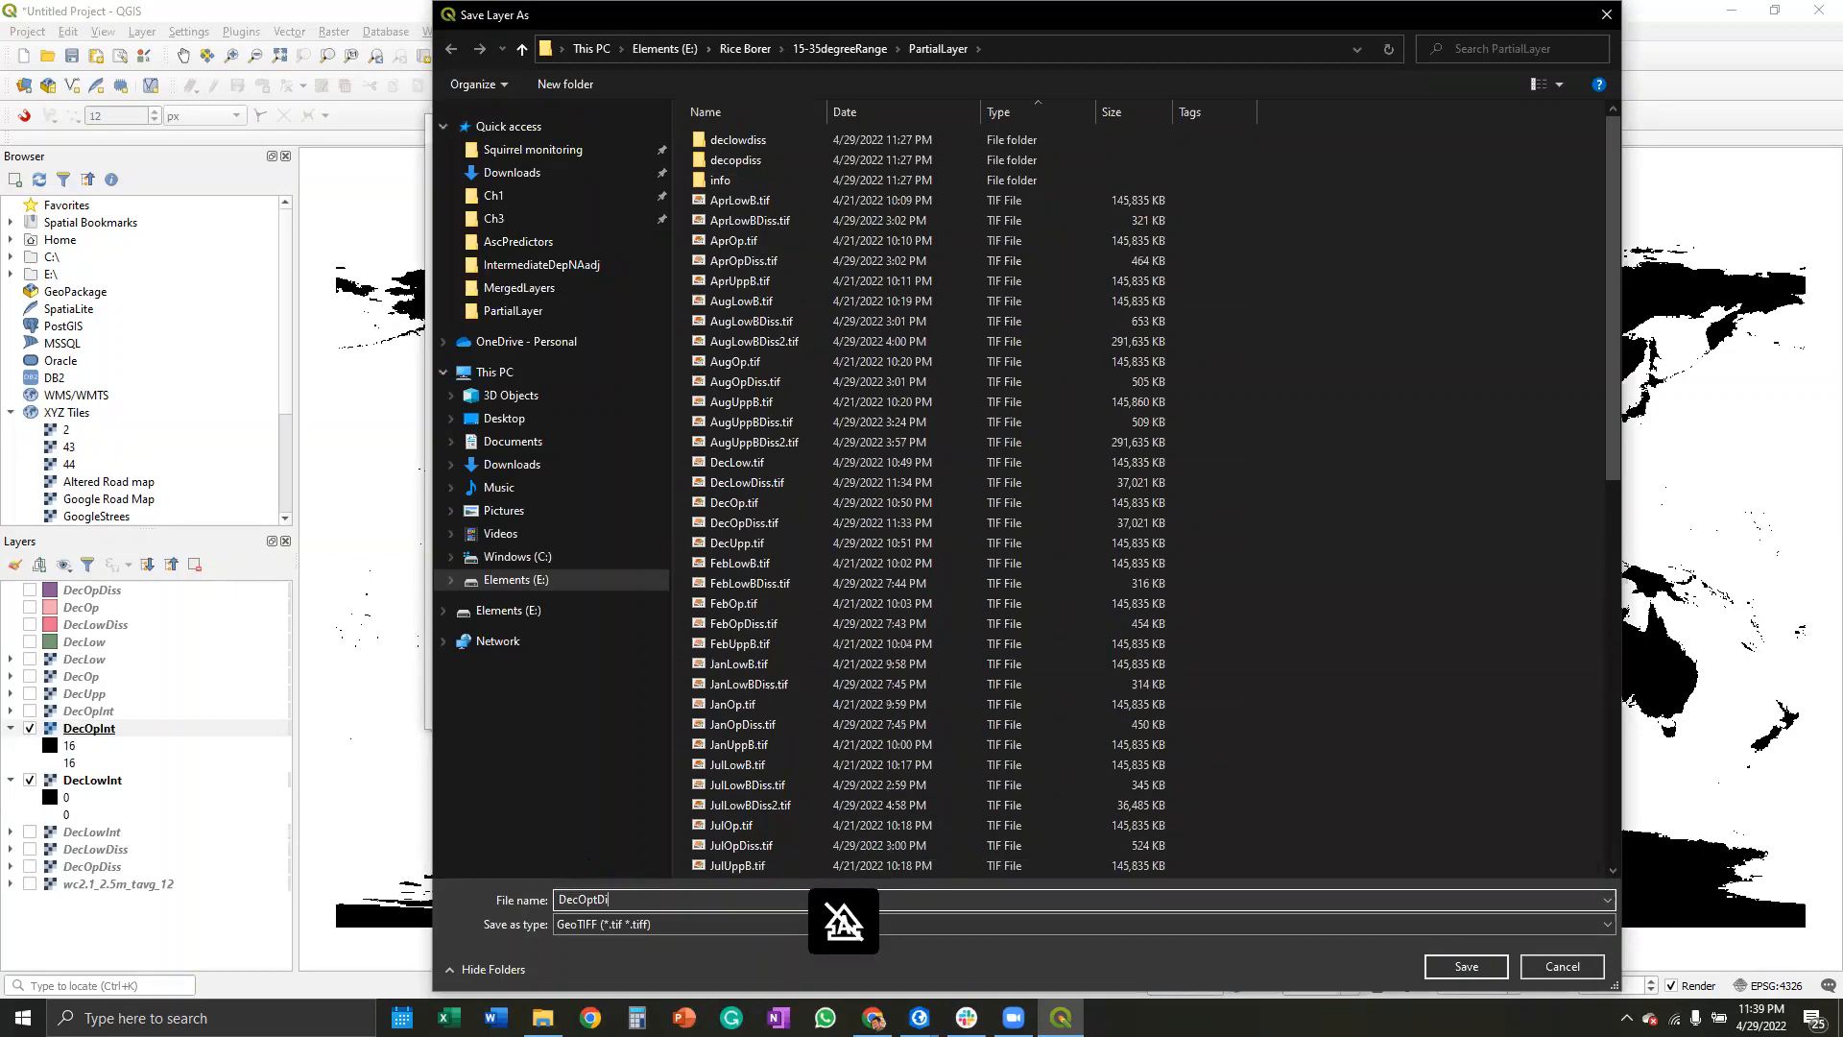
type("ss2")
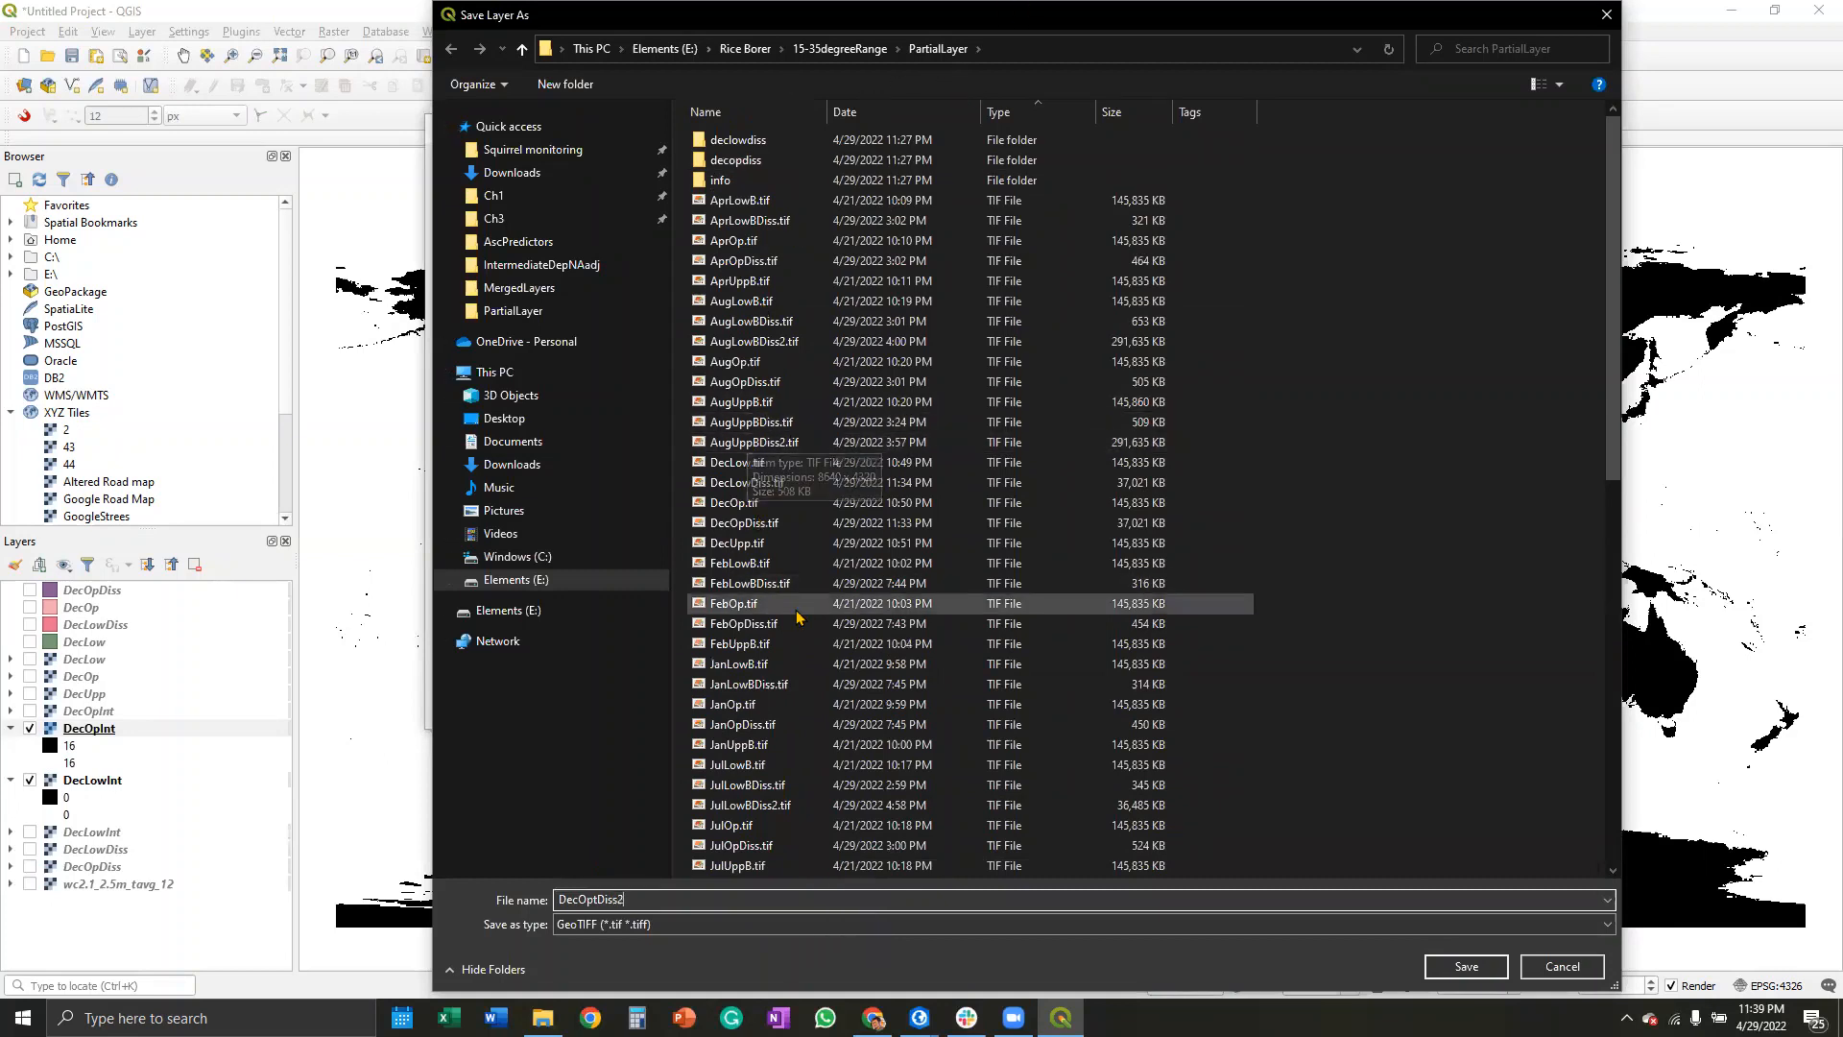
scroll(797, 616, "down", 13)
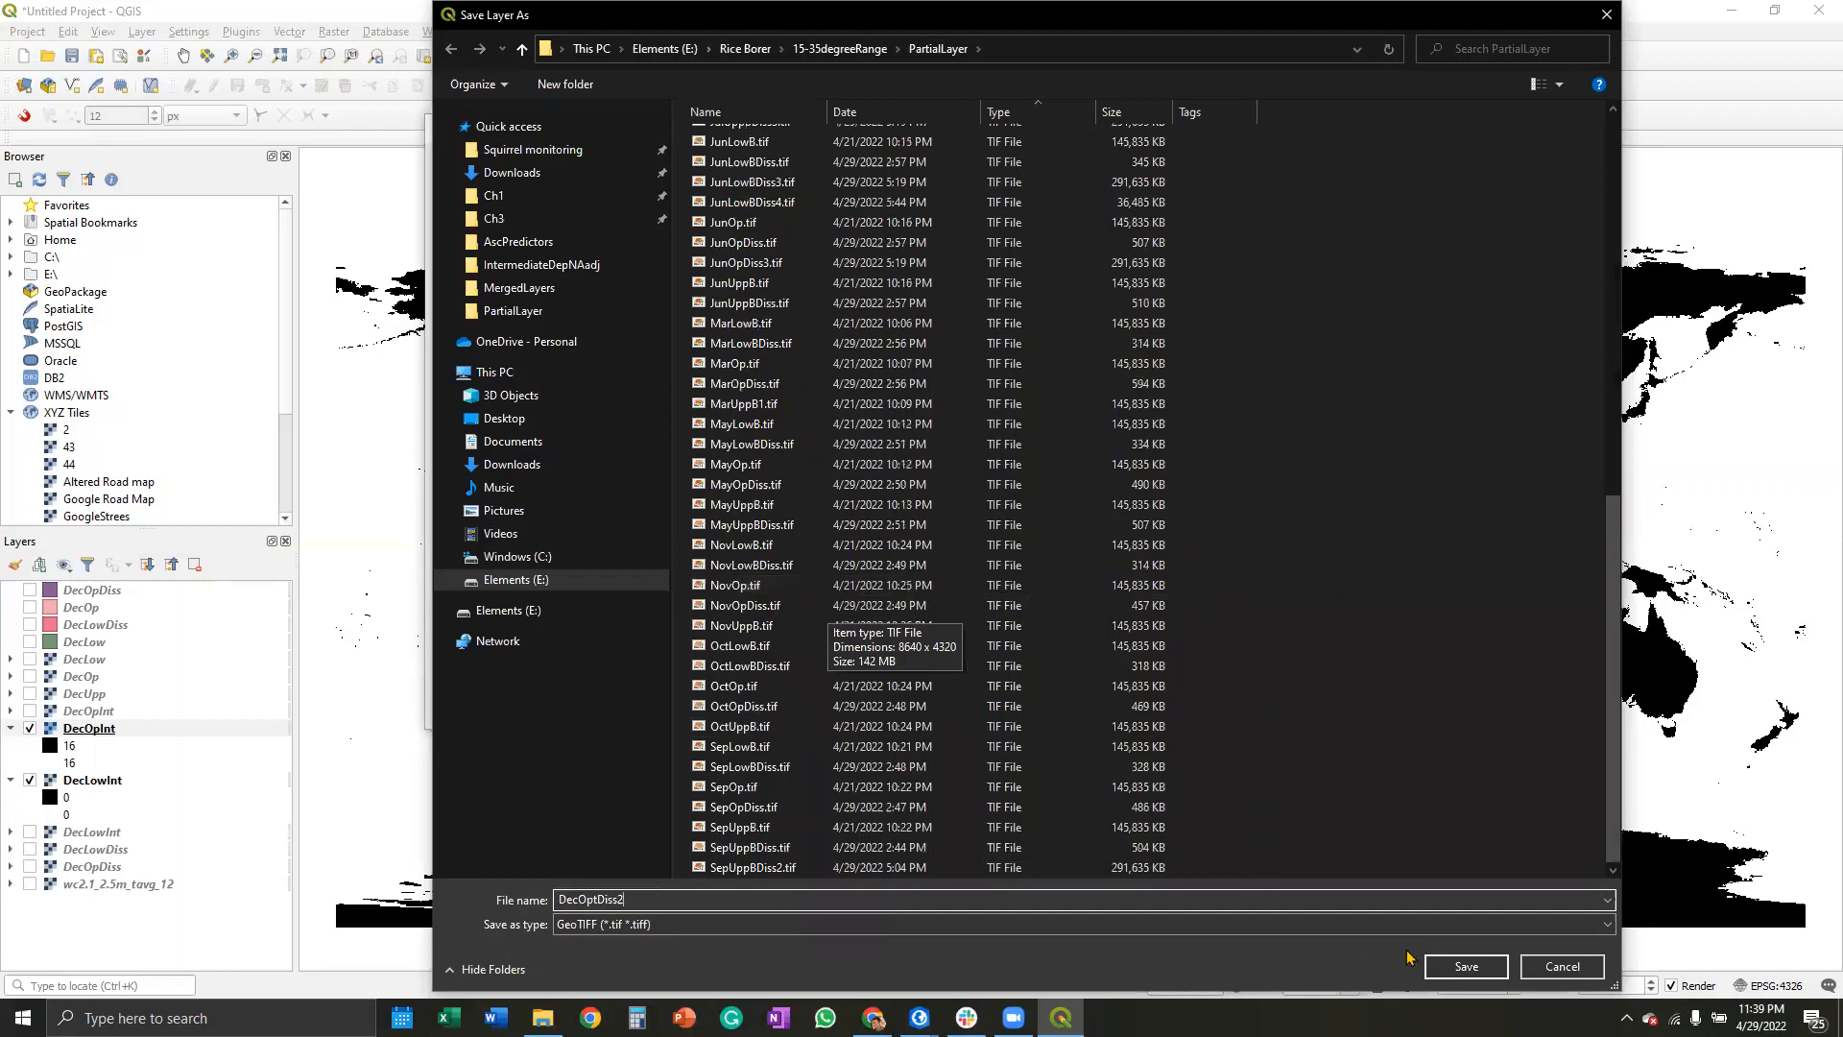
left_click(1454, 965)
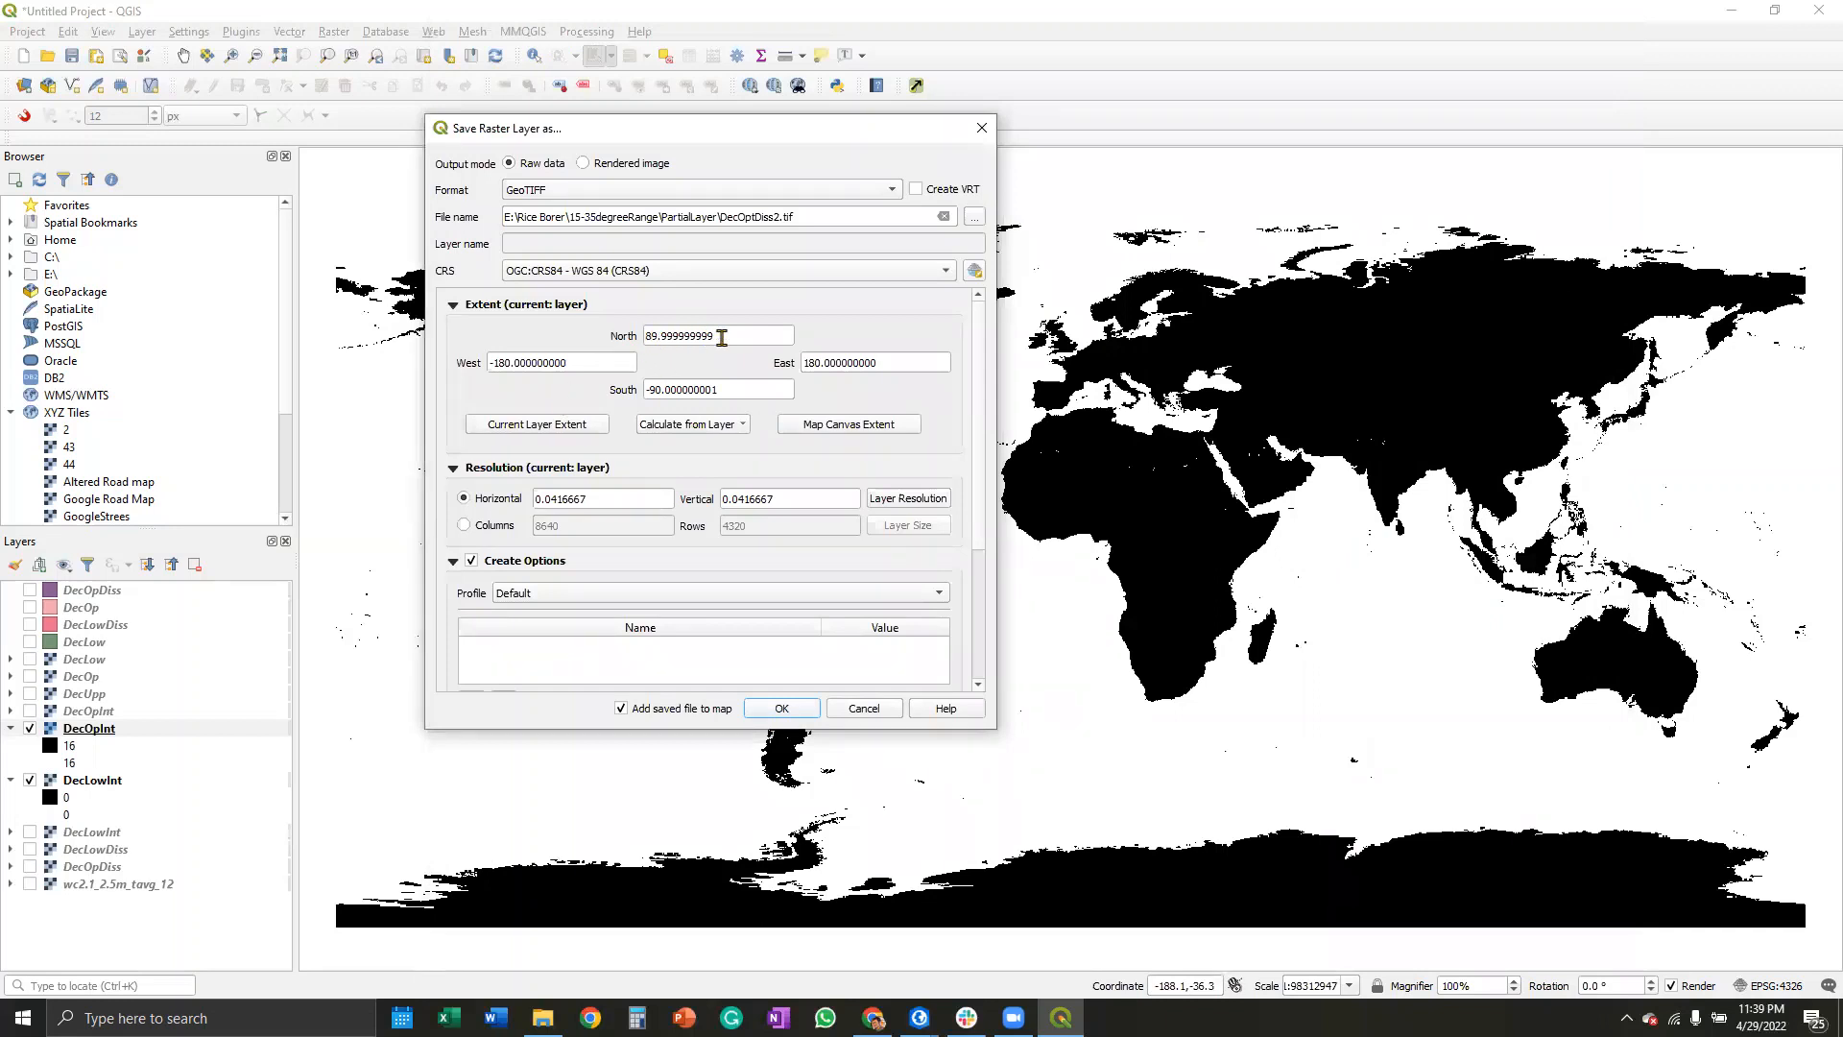
Step: Calculate the export extent from the wc2.1_2.5m_tavg_12 layer and run the raster export
left_click(706, 428)
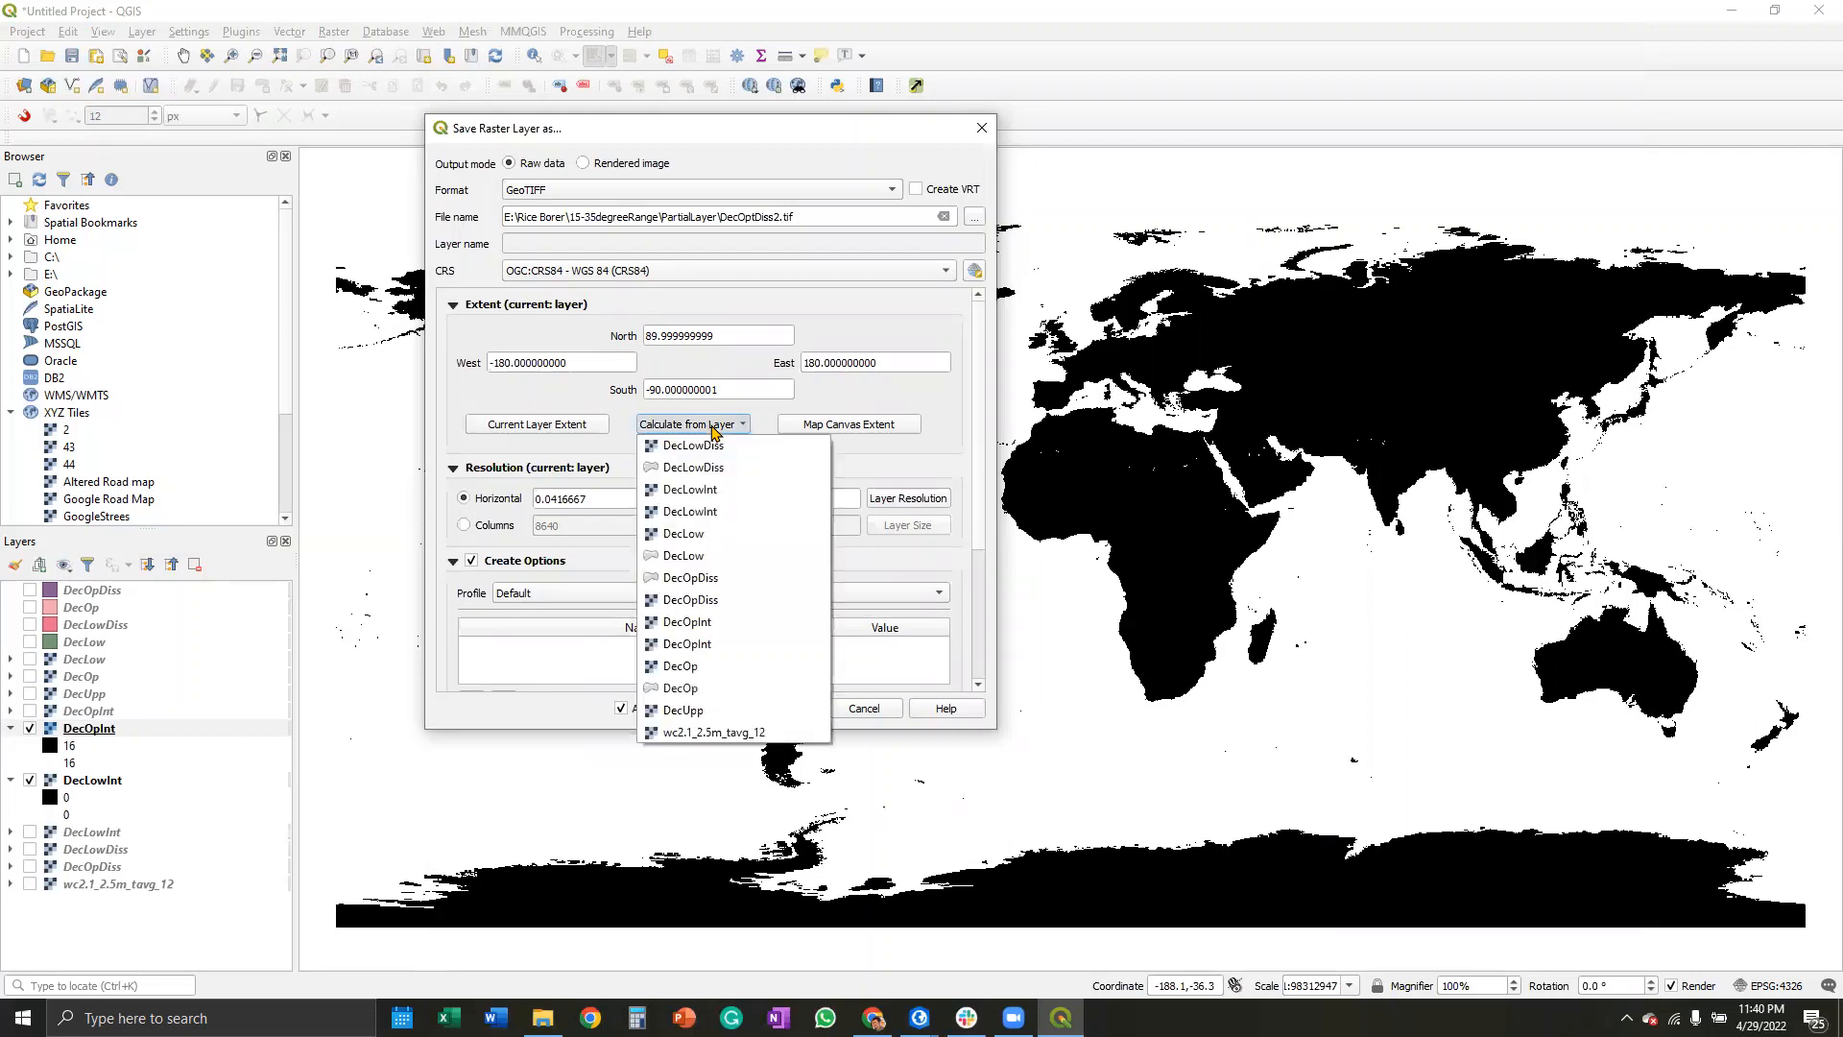
left_click(696, 732)
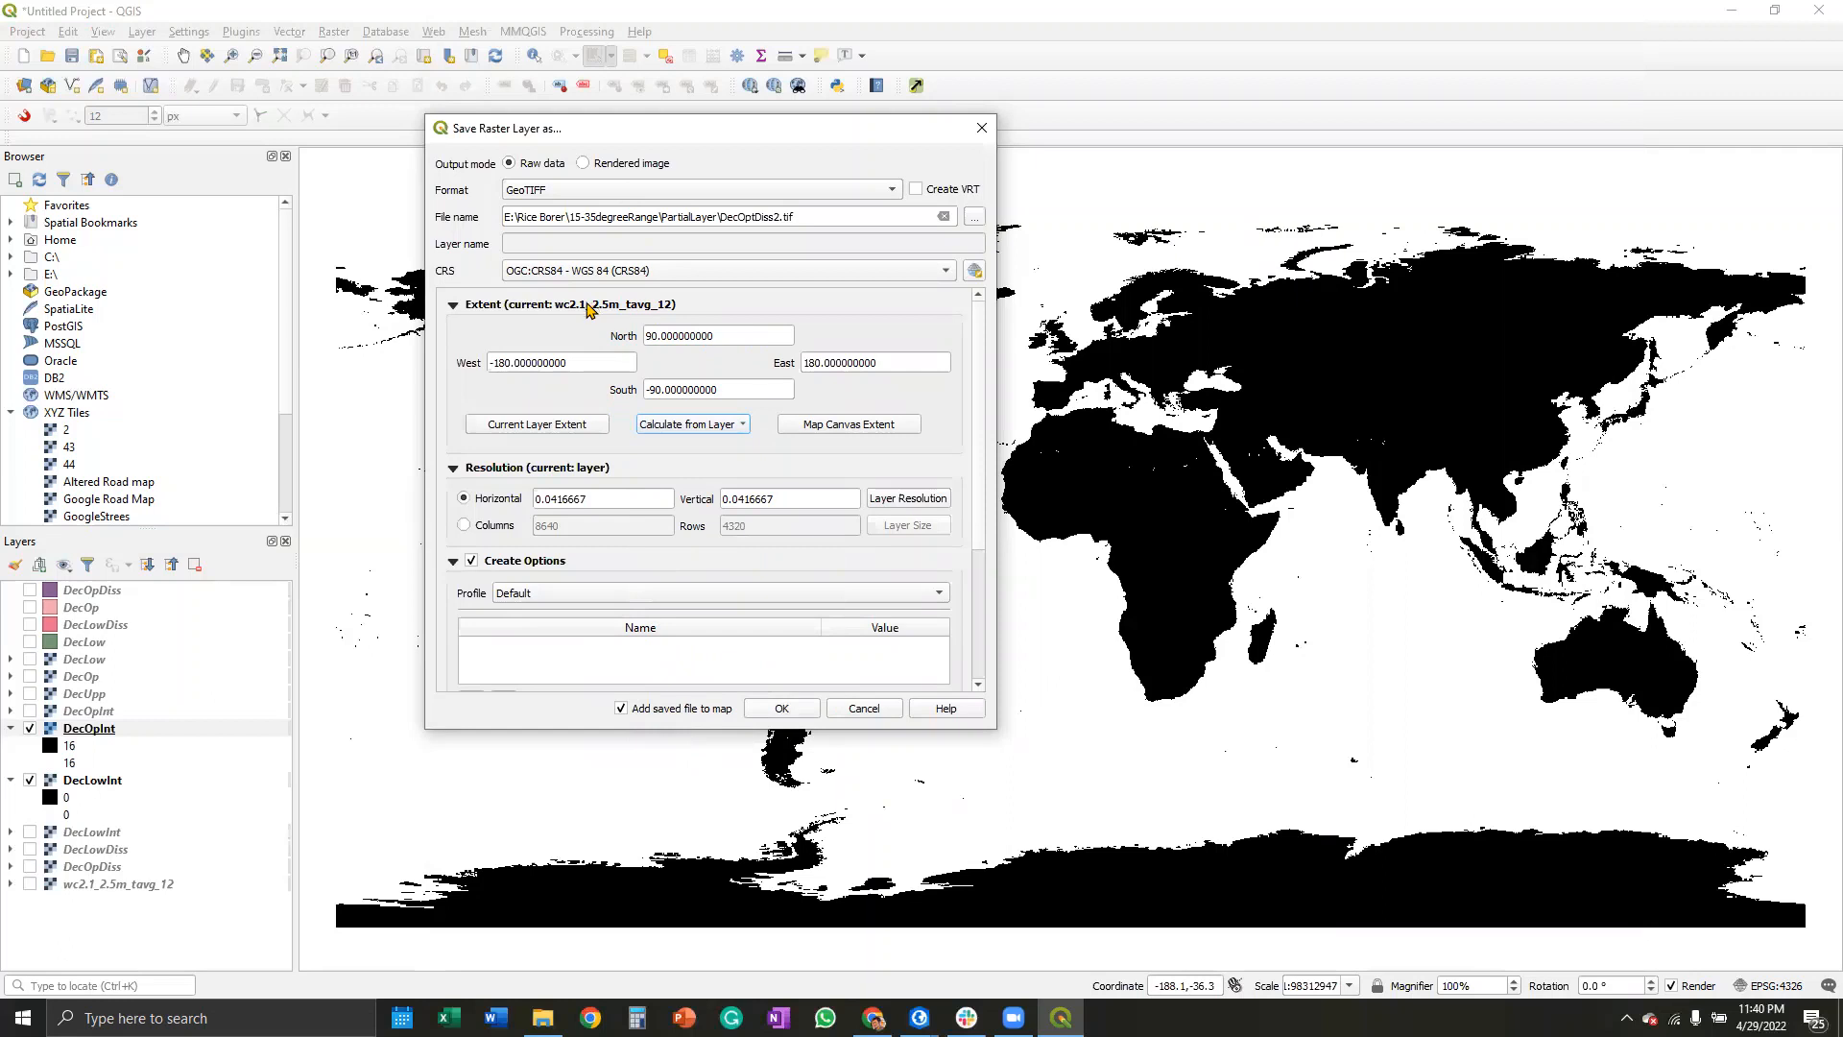
left_click(782, 708)
Step: Set up a raster export of the newly added DecLowInt layer with its extent calculated from wc2.1_2.5m_tavg_12
right_click(134, 780)
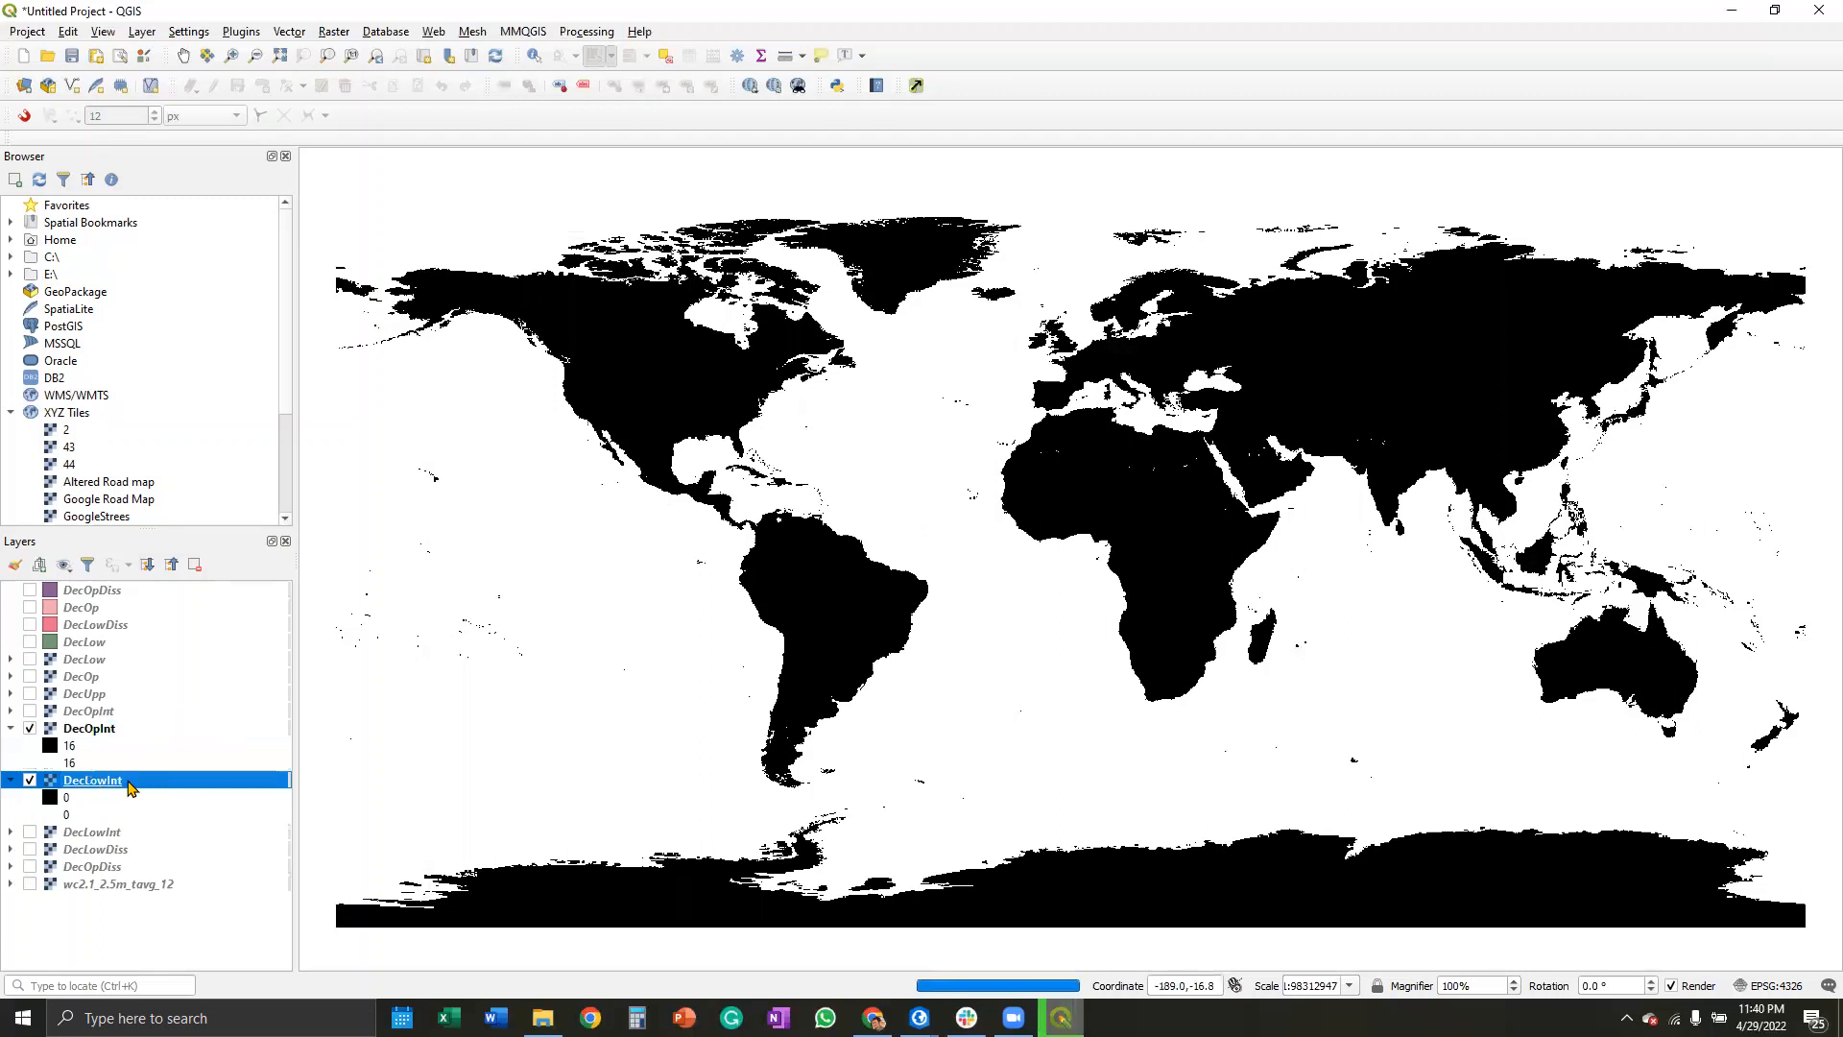
mouse_move(241, 726)
left_click(422, 727)
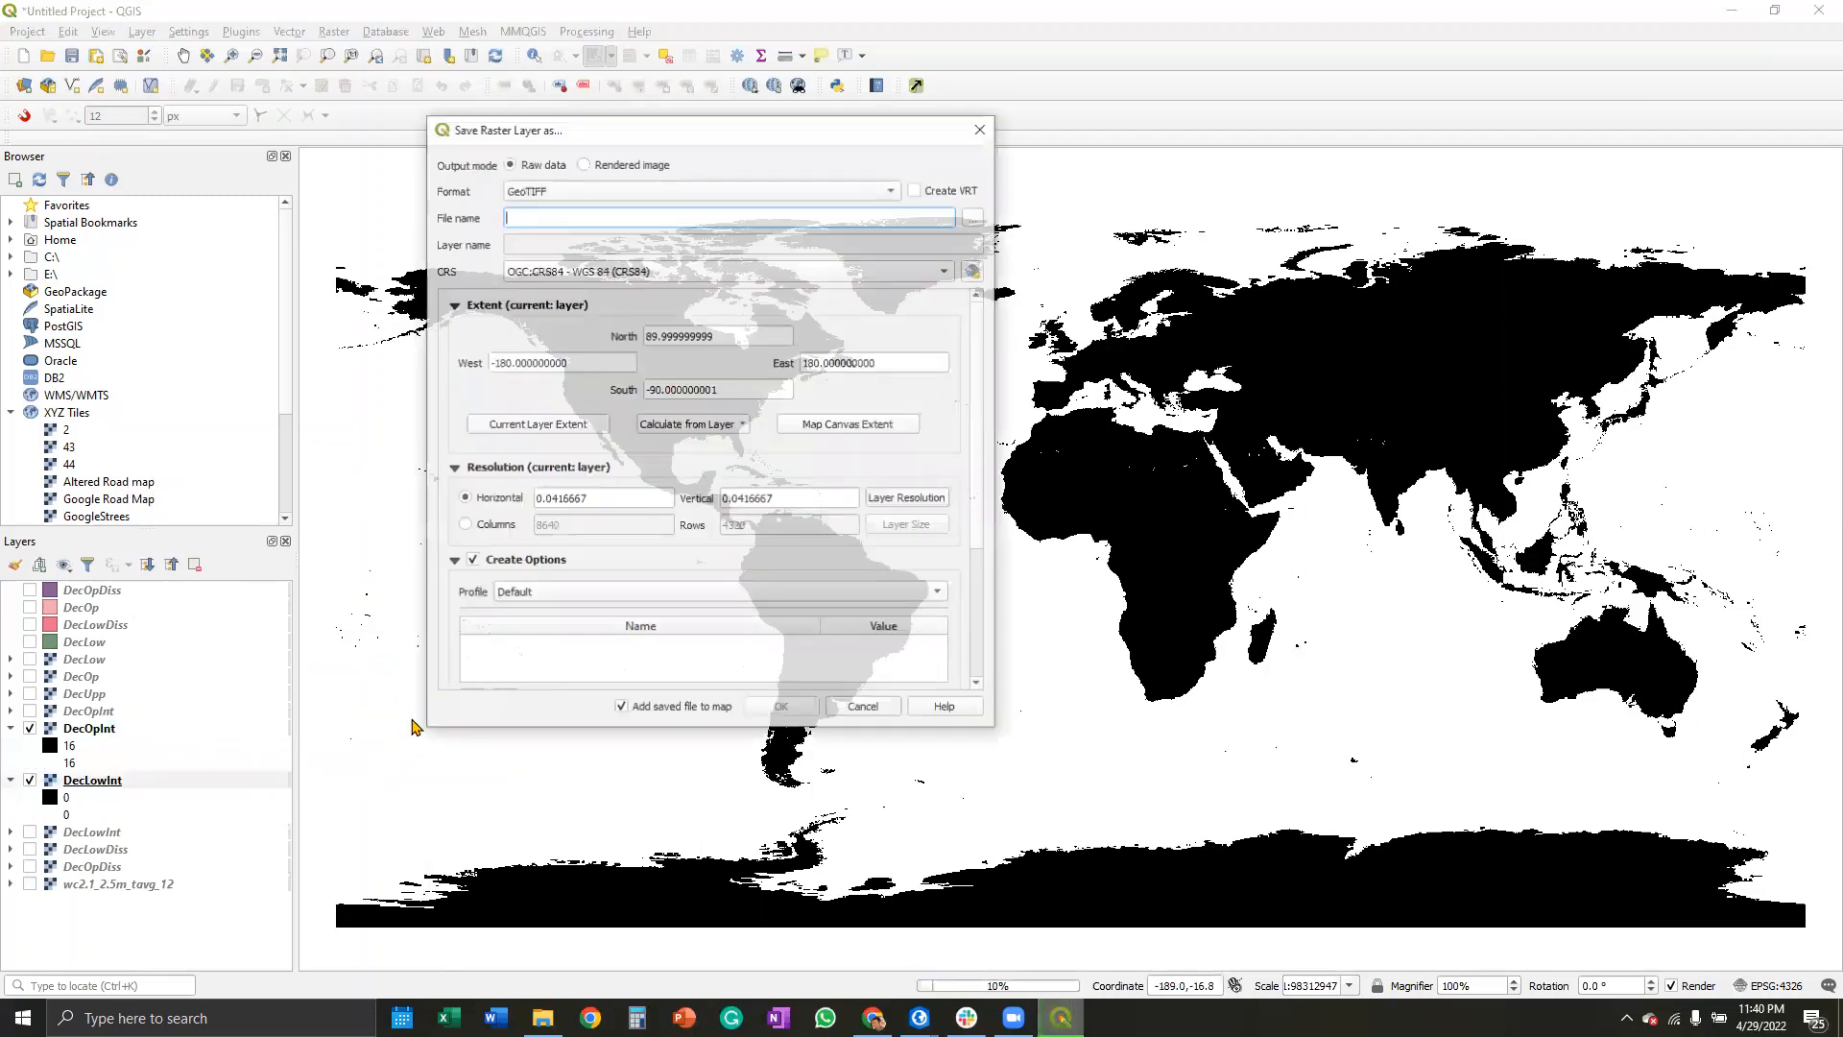
left_click(696, 424)
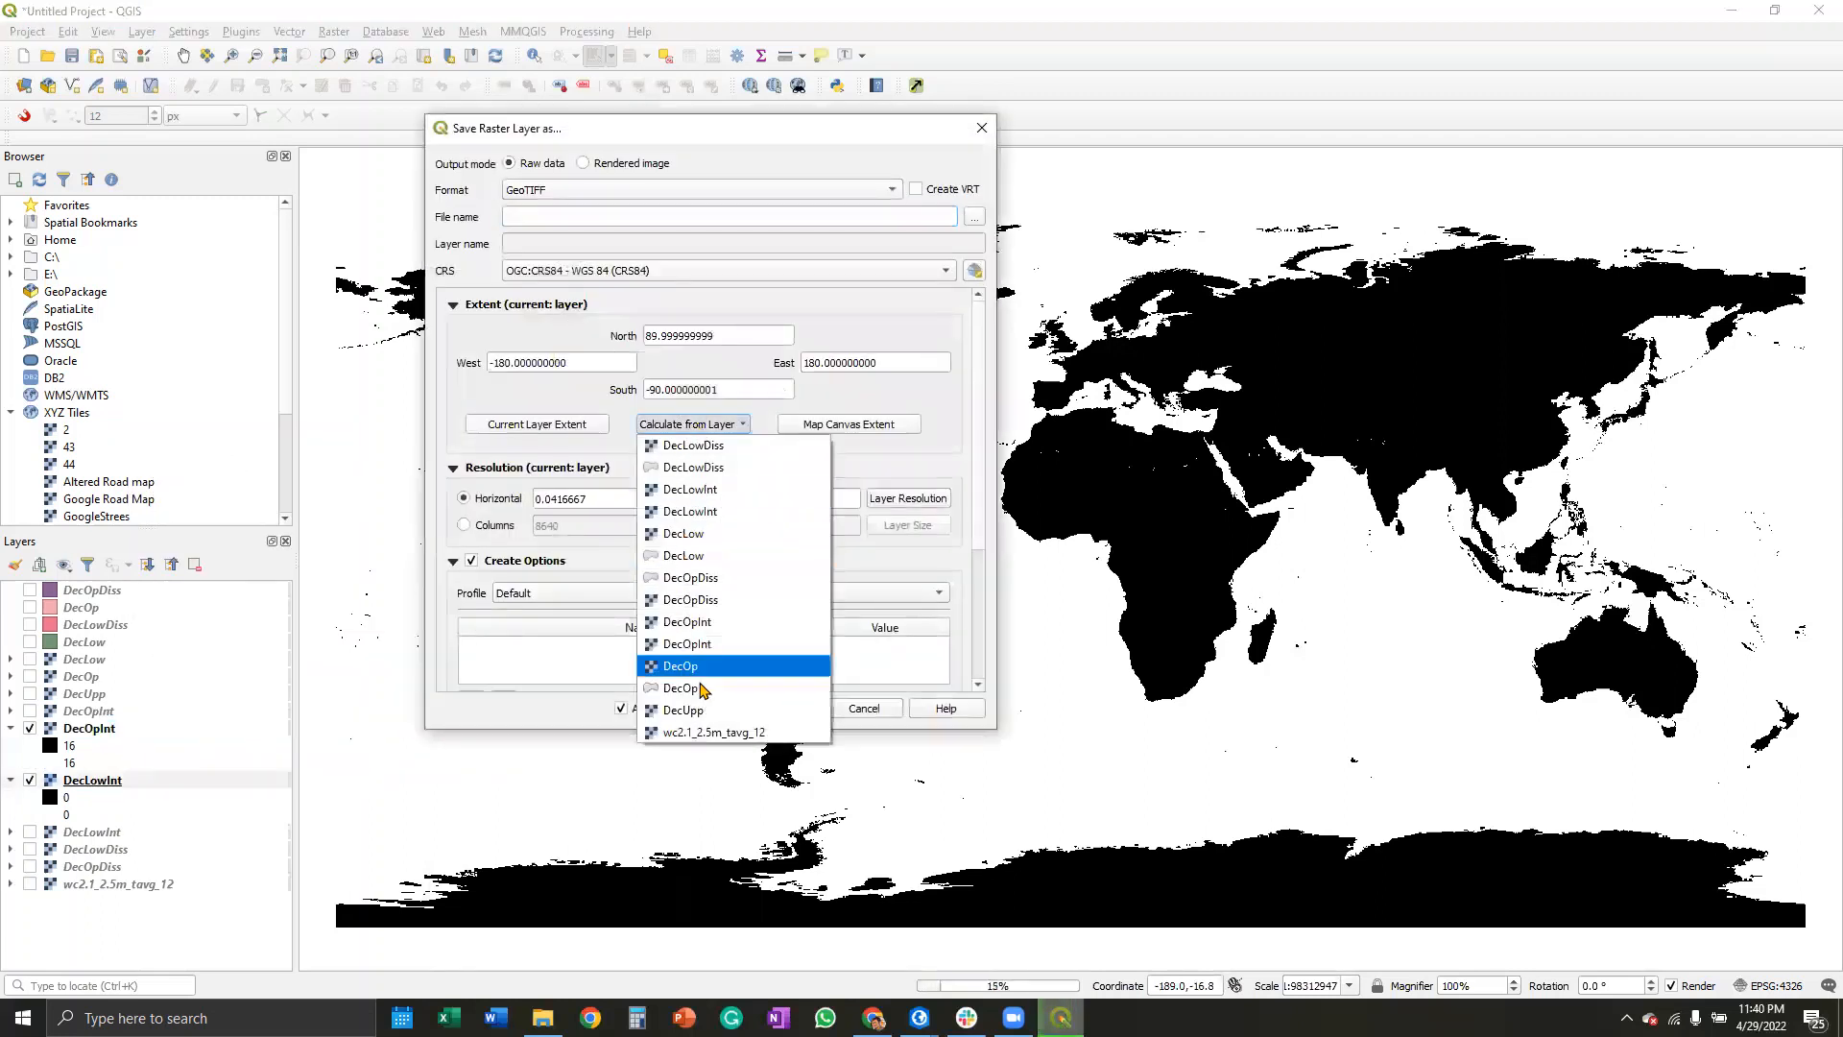
left_click(707, 734)
Step: Name the DecLowInt export DecLowDiss2.tif in the PartialLayer folder and run the raster export
left_click(975, 217)
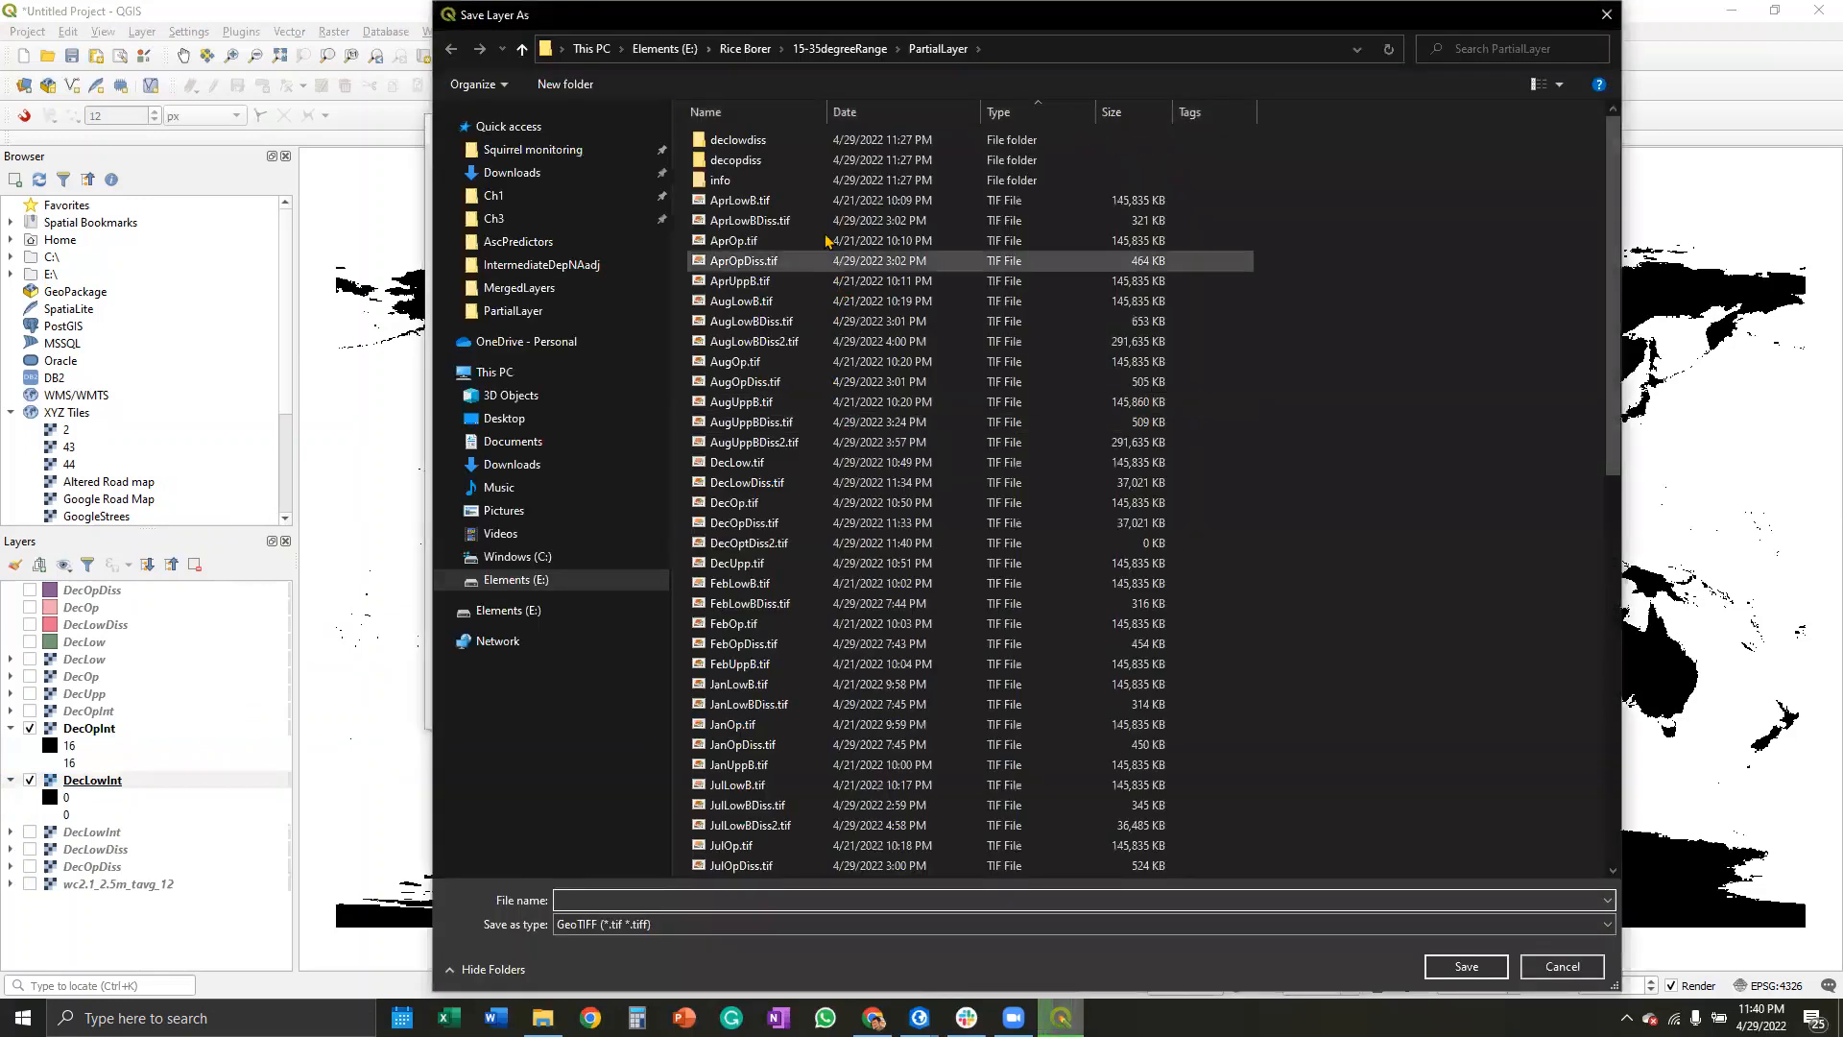
type("dec")
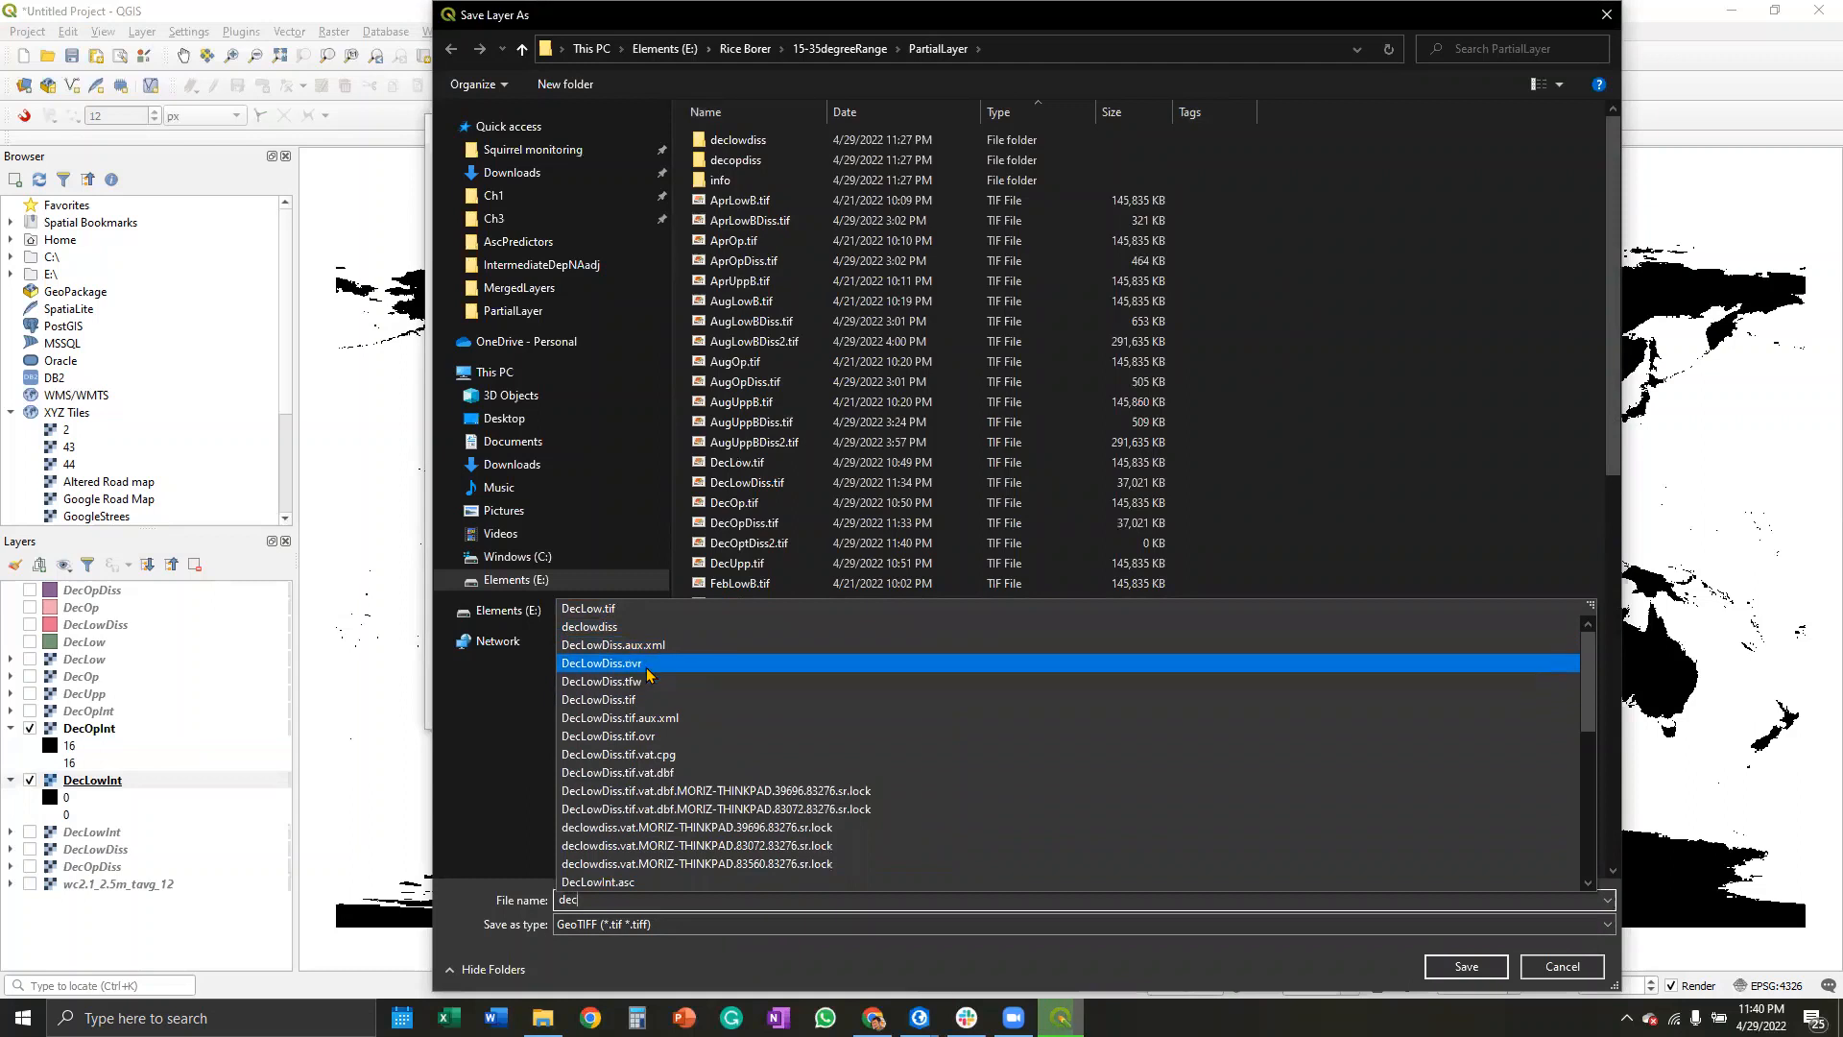
left_click(639, 700)
left_click(618, 899)
type("2.tif")
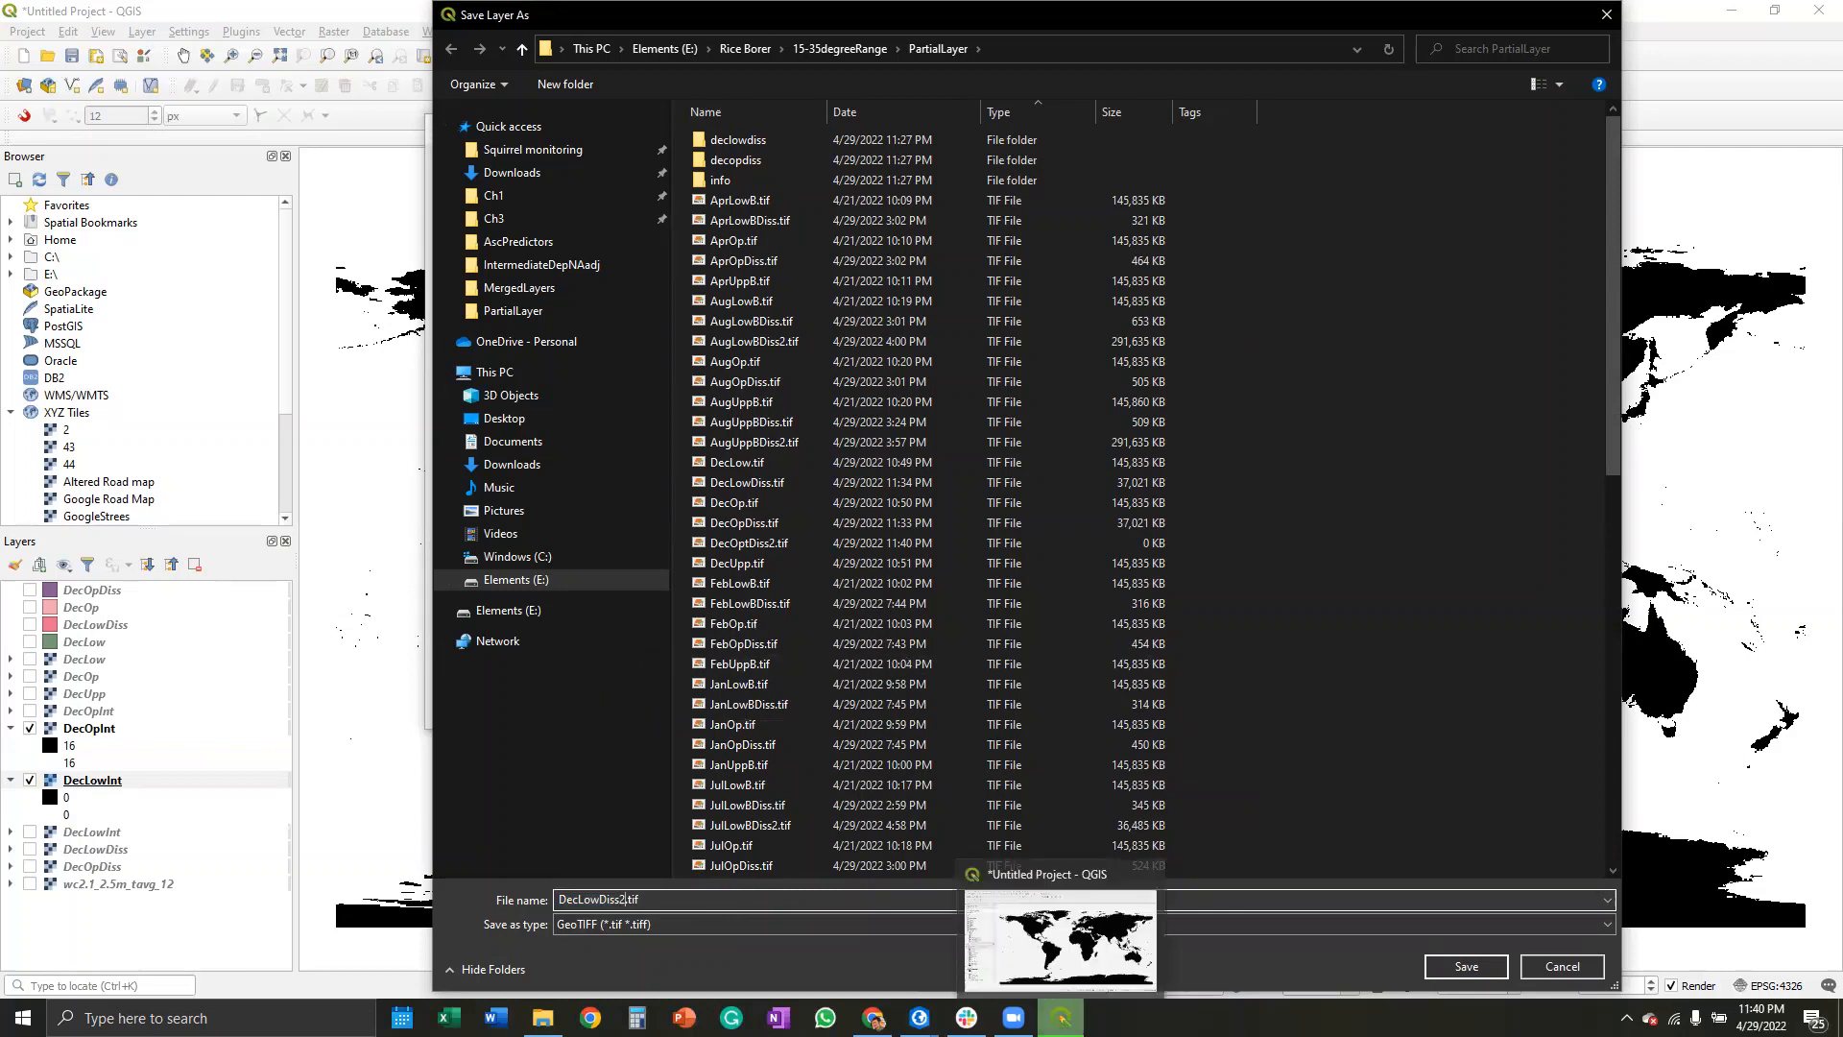
left_click(1466, 967)
left_click(789, 710)
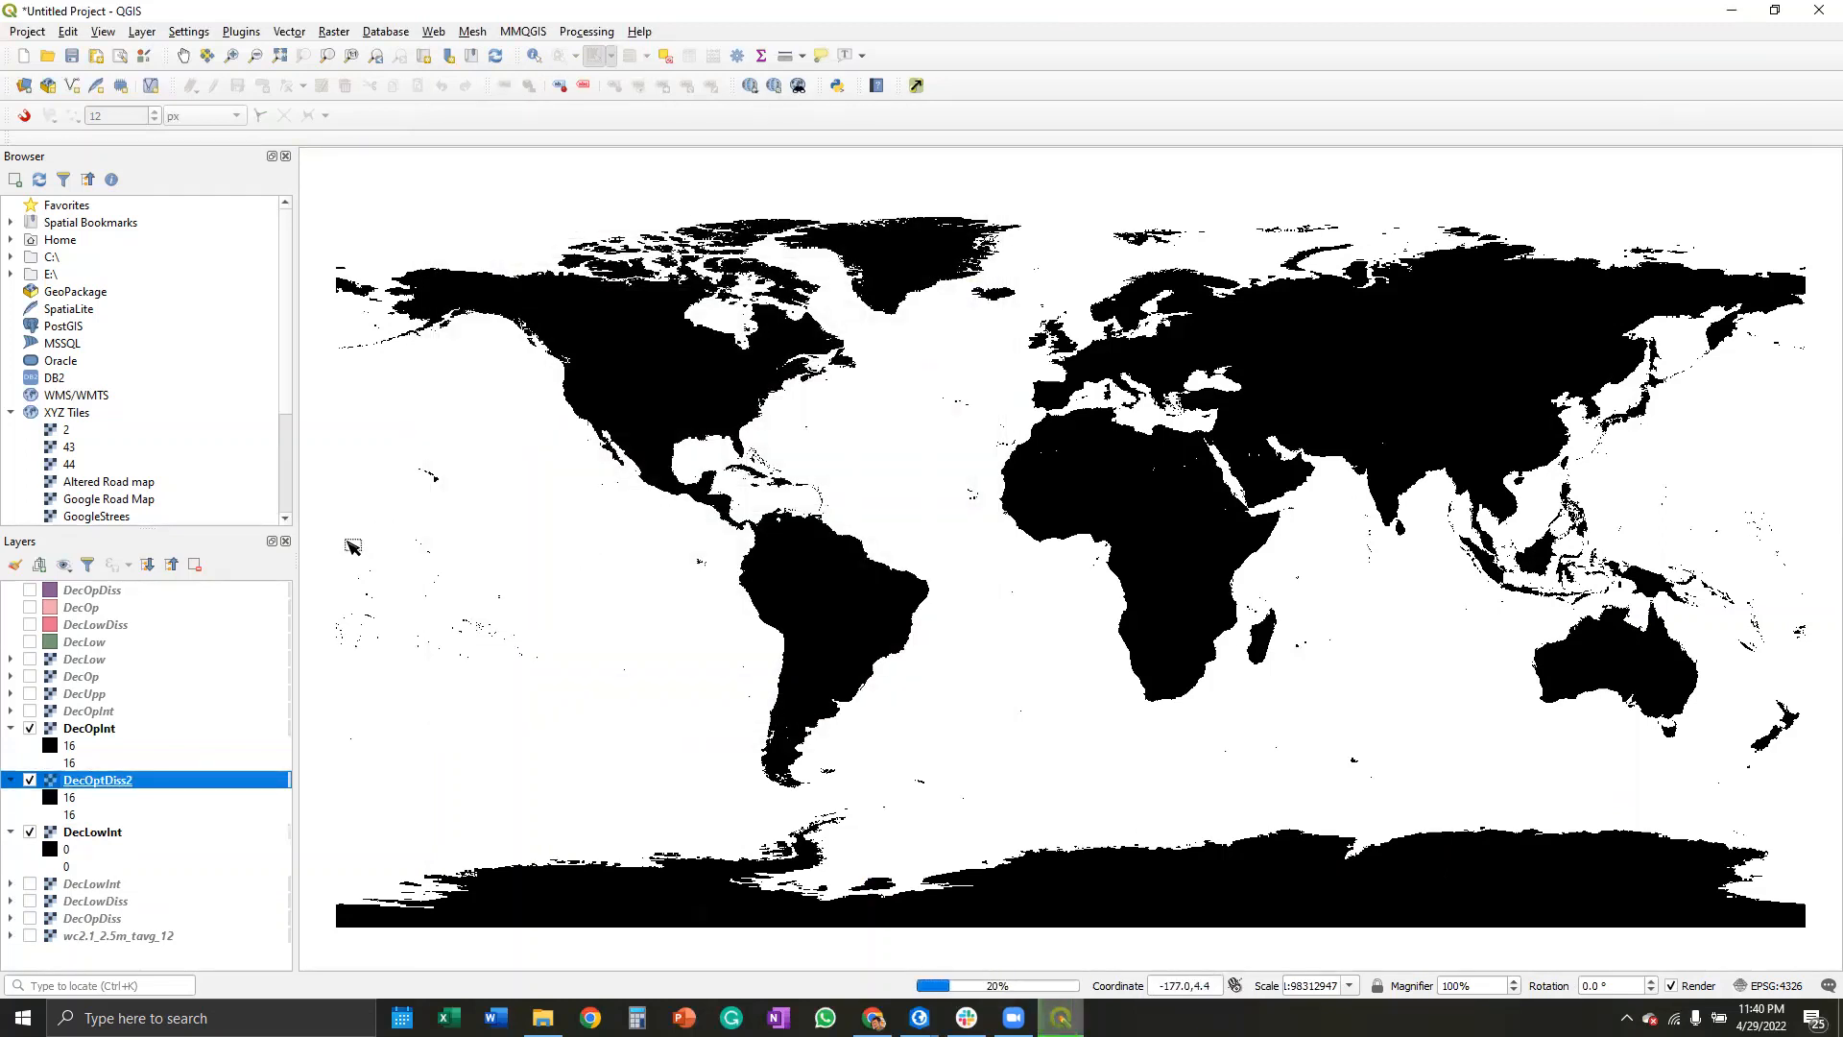
Step: Collapse the layer legends and hide the DecOpInt, DecOptDiss2 and DecLowInt rasters
left_click(171, 565)
left_click(29, 727)
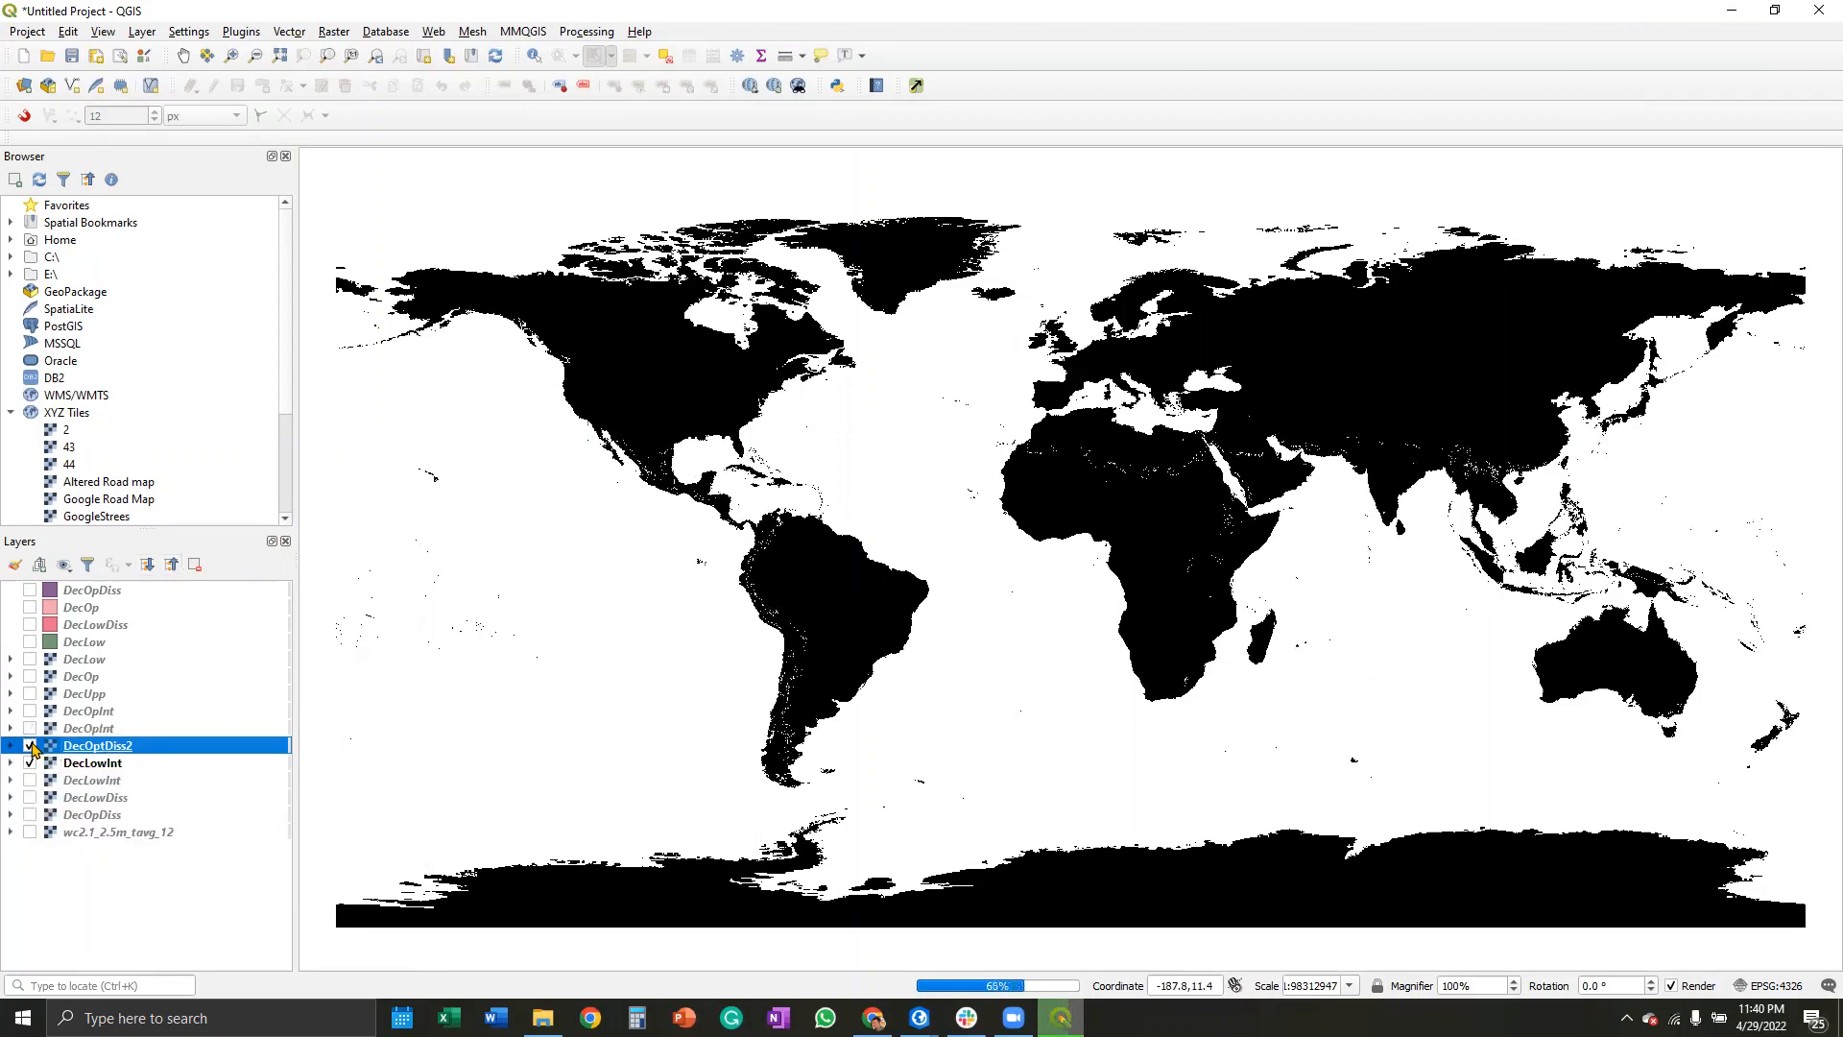
left_click(30, 746)
left_click(30, 764)
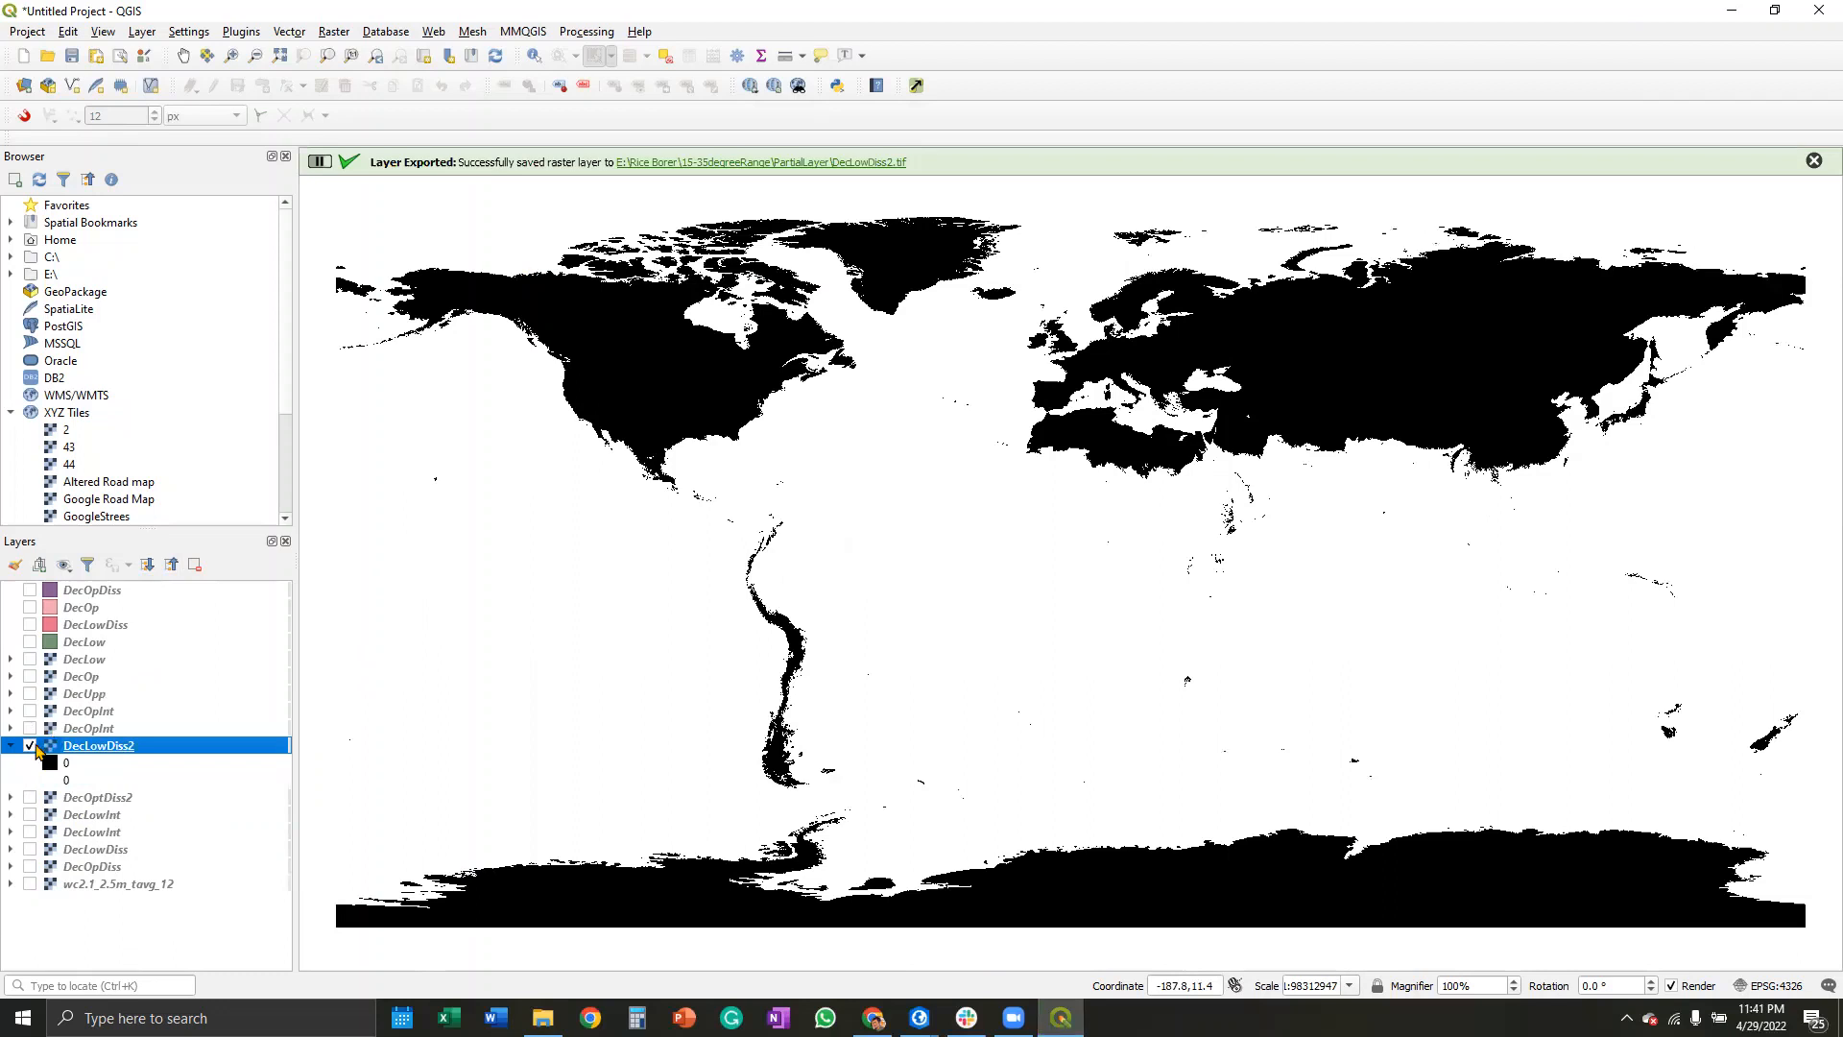
Step: Toggle the visibility of DecLowDiss2 and DecOptDiss2 to compare the two exported rasters on the map, leaving both hidden
left_click(29, 747)
left_click(10, 746)
left_click(30, 747)
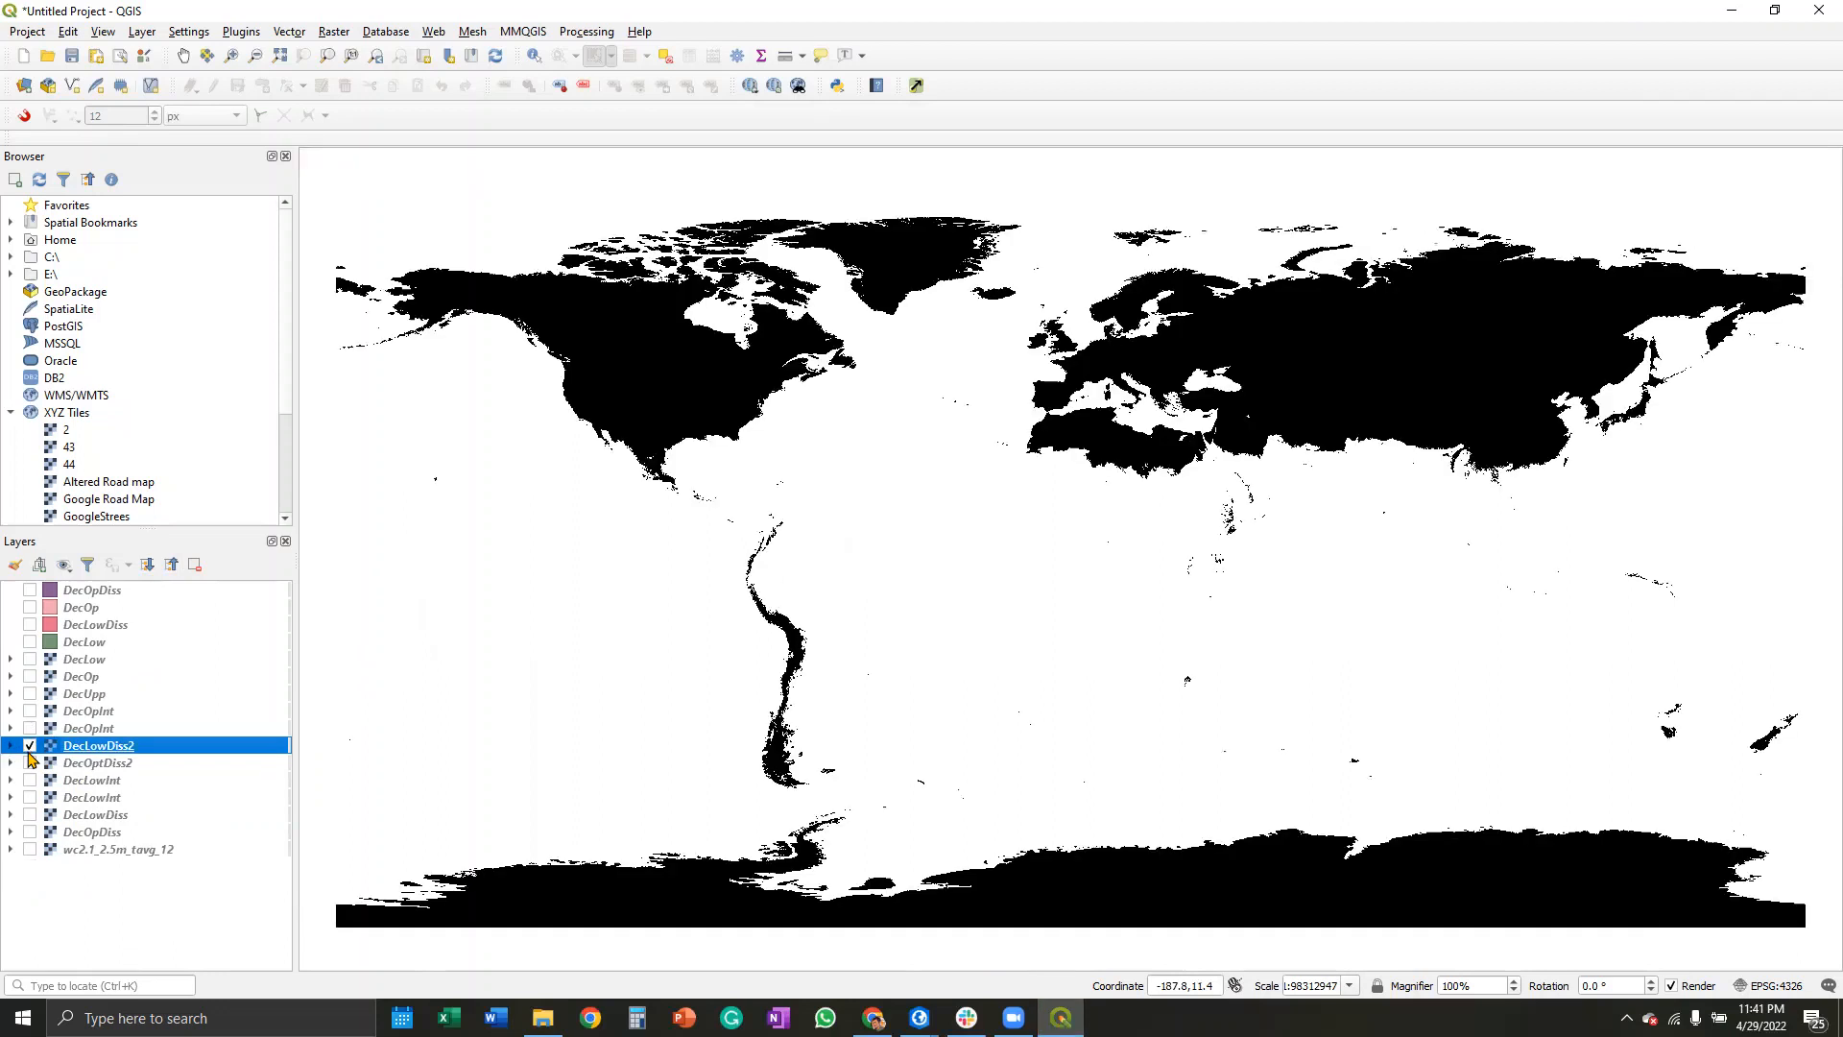
left_click(30, 763)
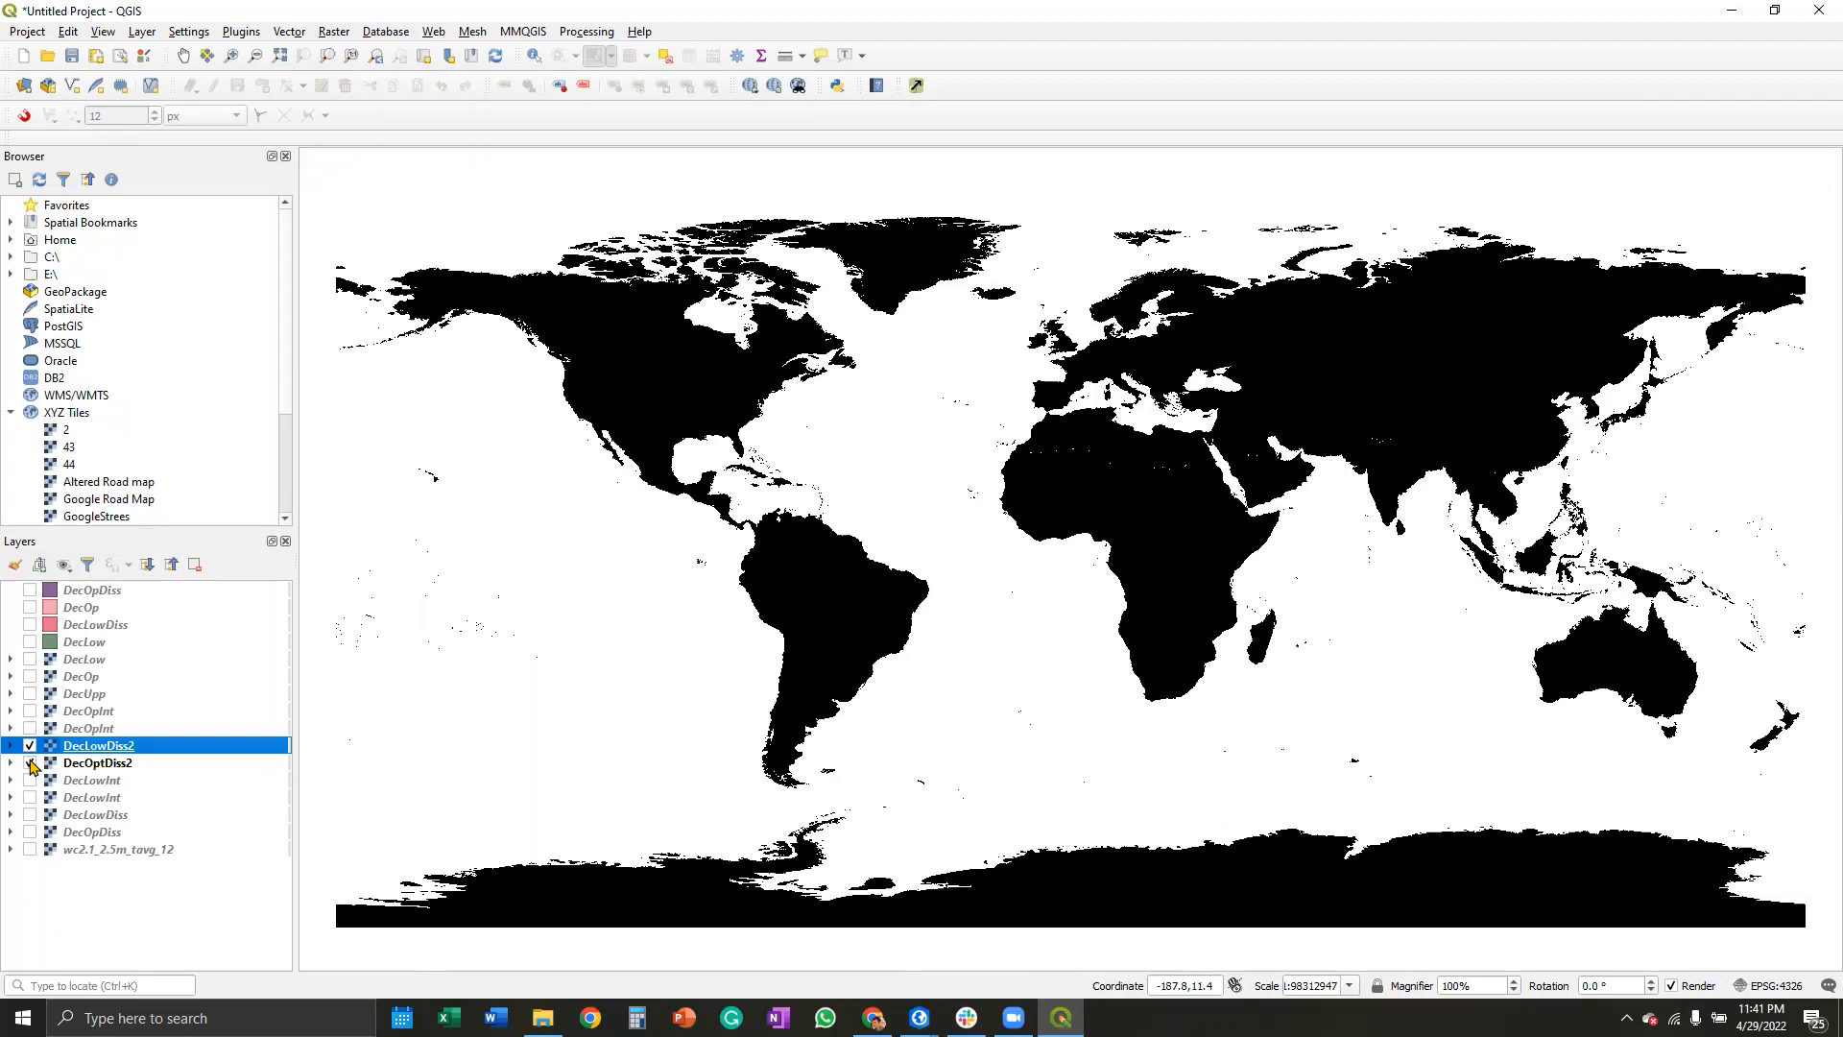
left_click(30, 764)
left_click(30, 746)
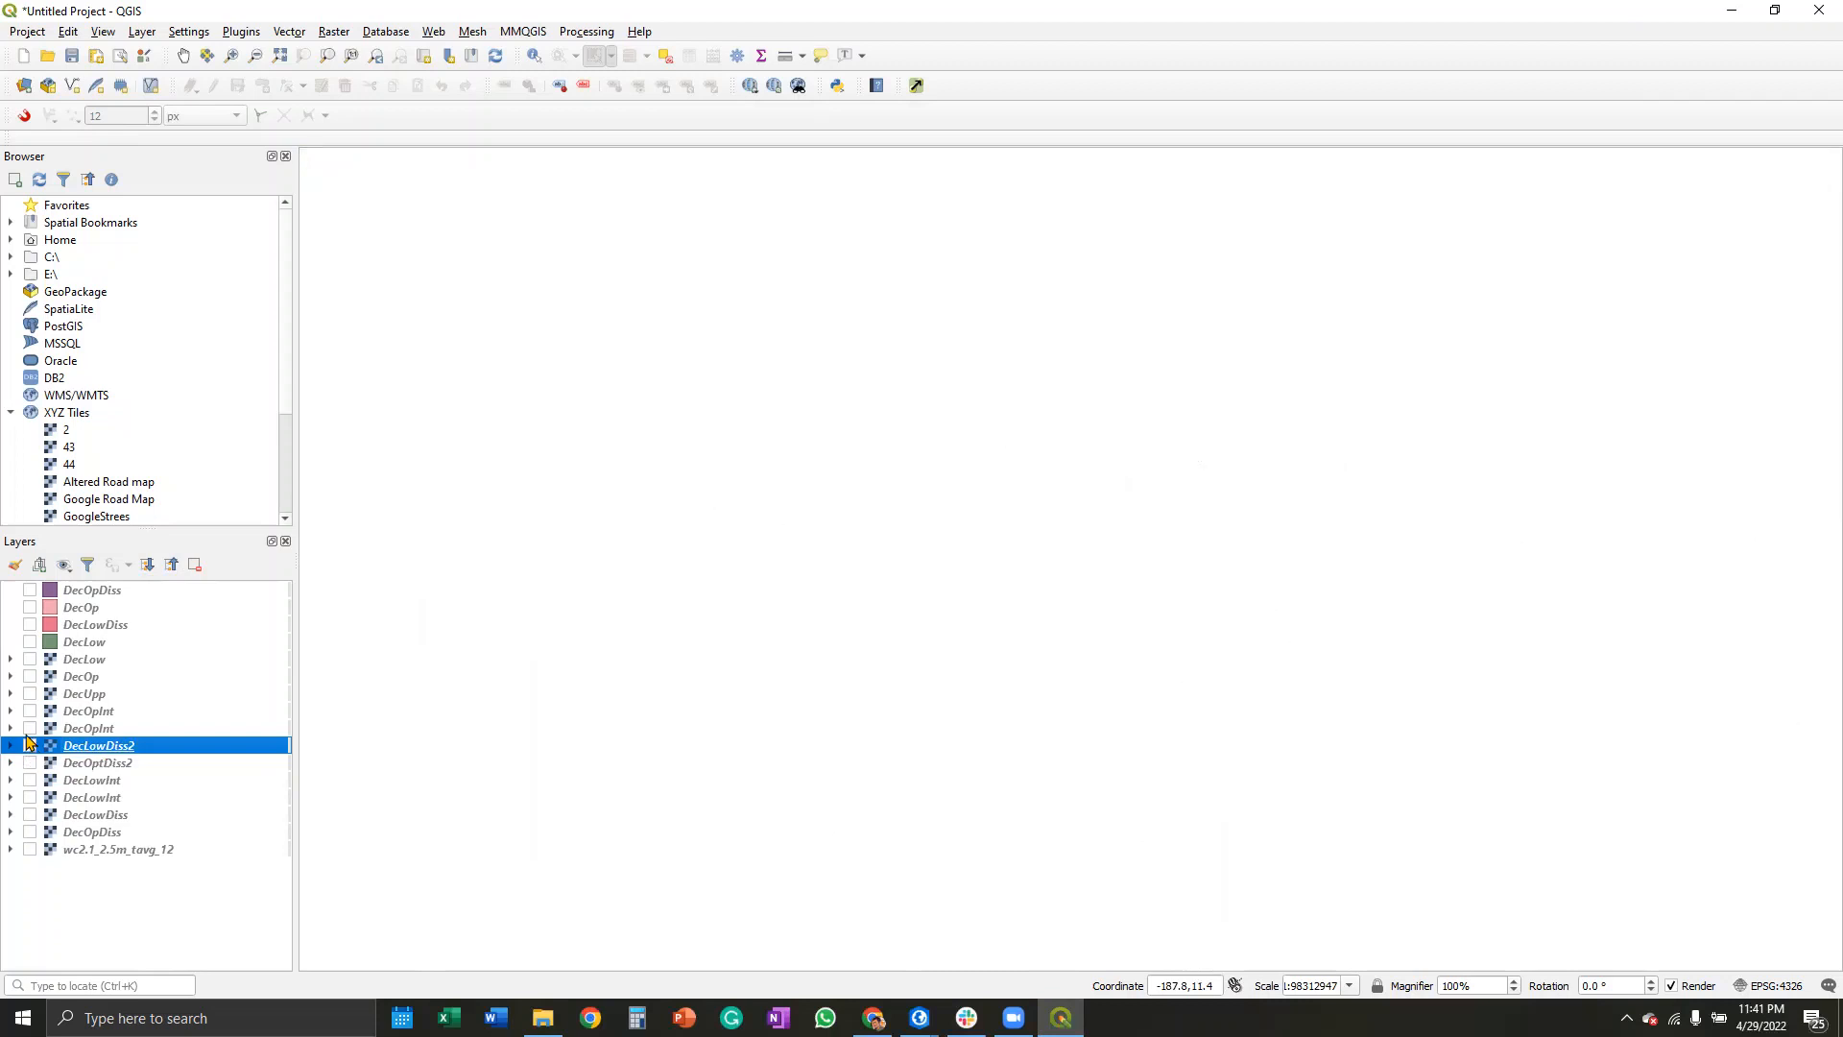
Step: Briefly display the older DecOpInt raster to check its coverage, and hide it again
left_click(14, 711)
left_click(30, 711)
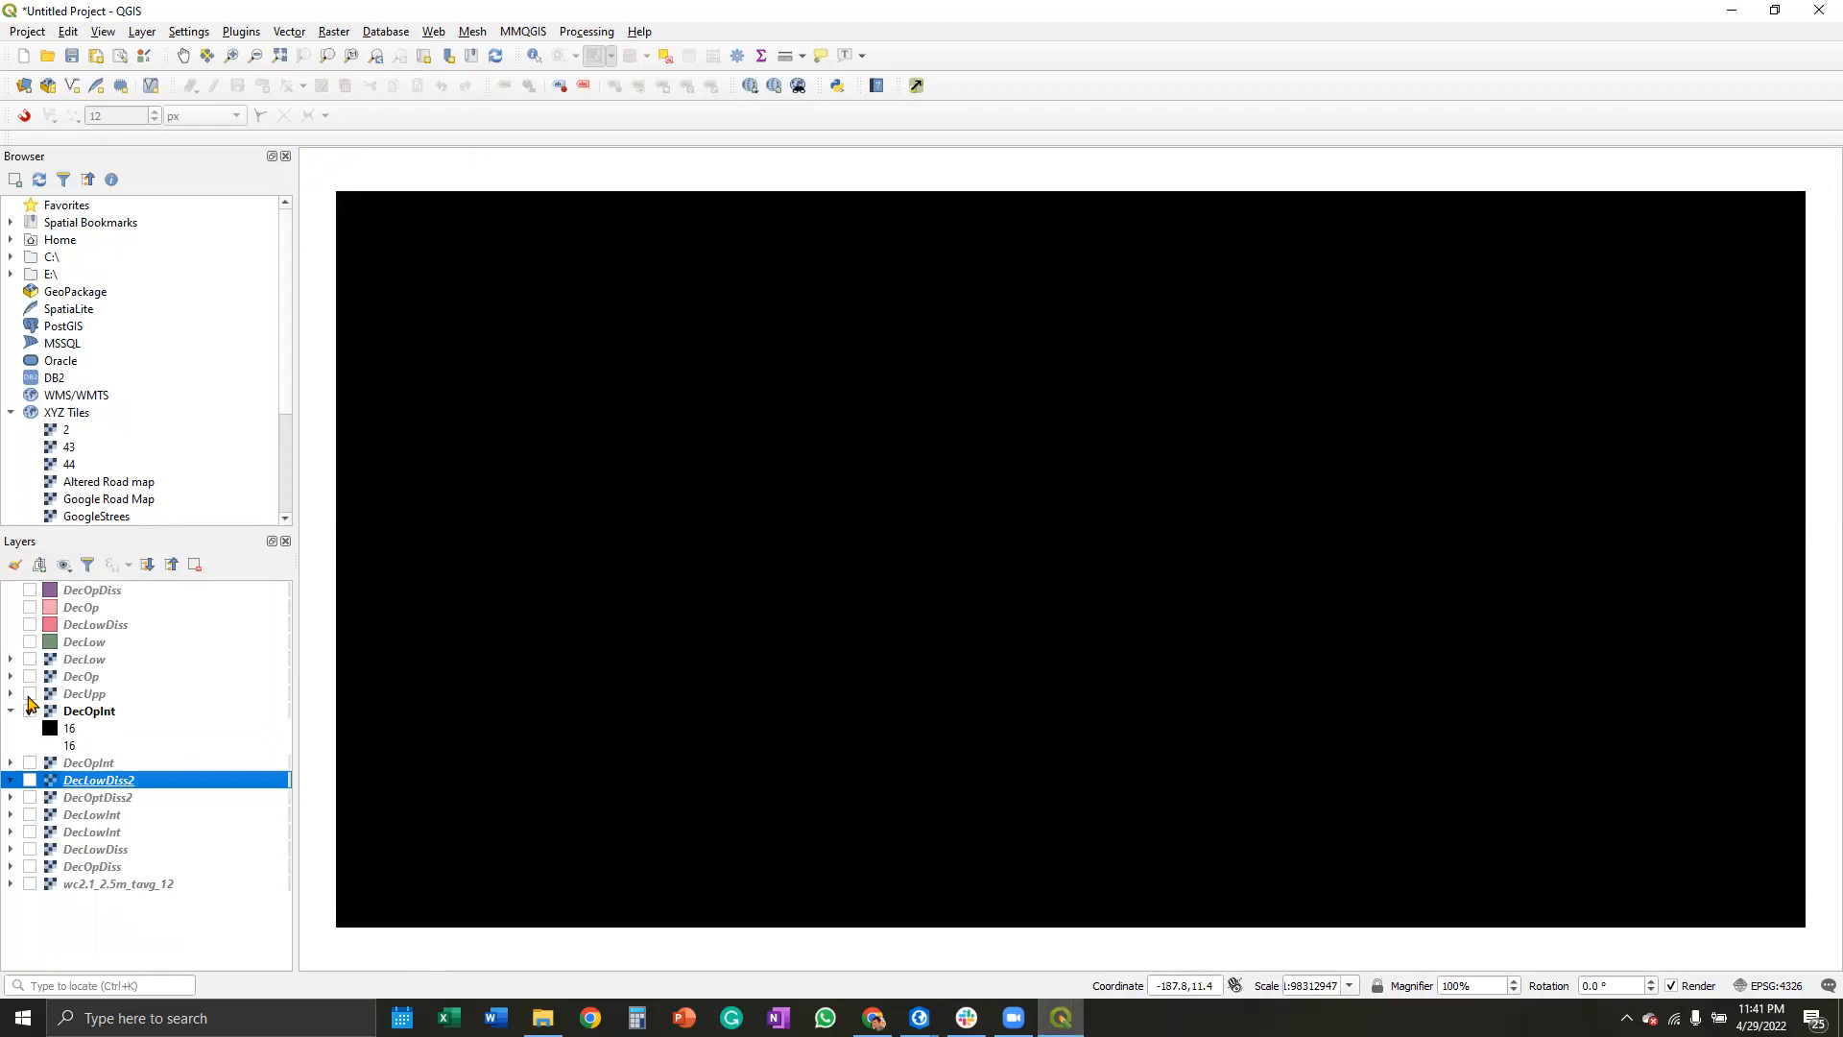
left_click(30, 711)
left_click(11, 712)
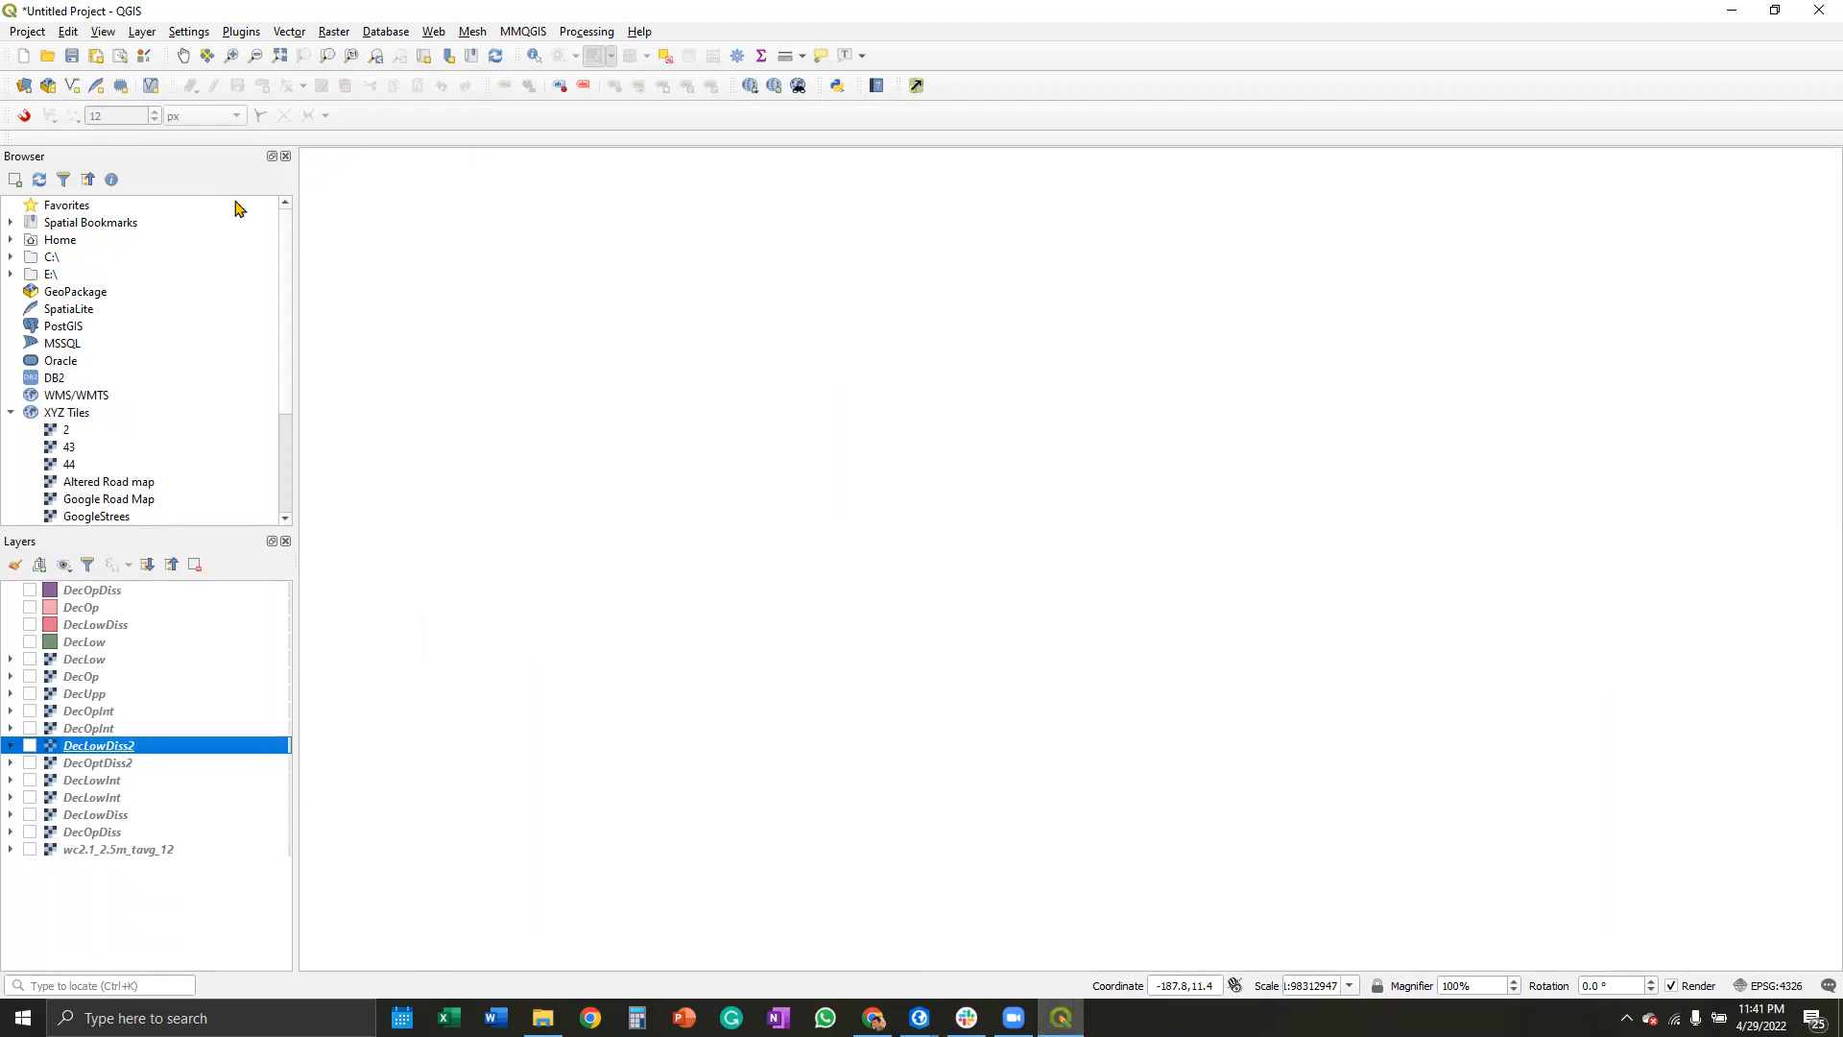
Step: Show the DecLowDiss2 and DecOptDiss2 layers and open the raster Merge tool
left_click(32, 748)
left_click(28, 762)
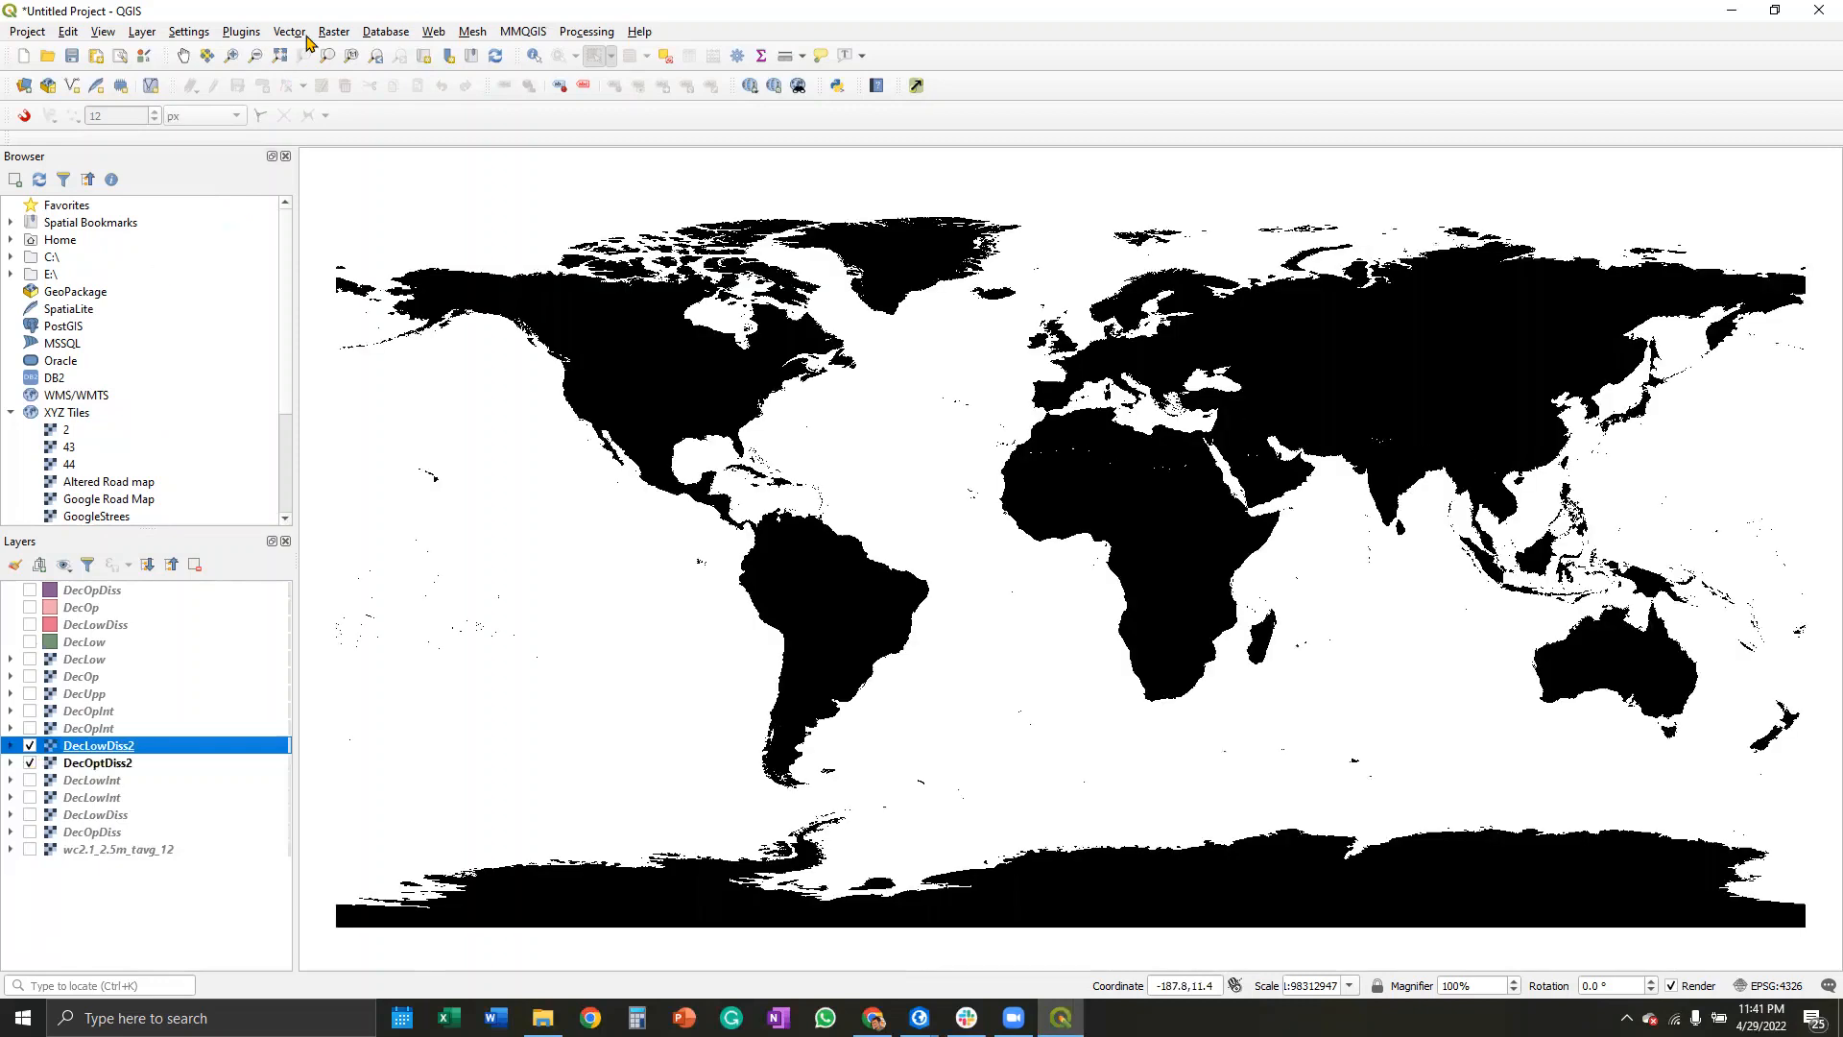
left_click(334, 32)
mouse_move(365, 149)
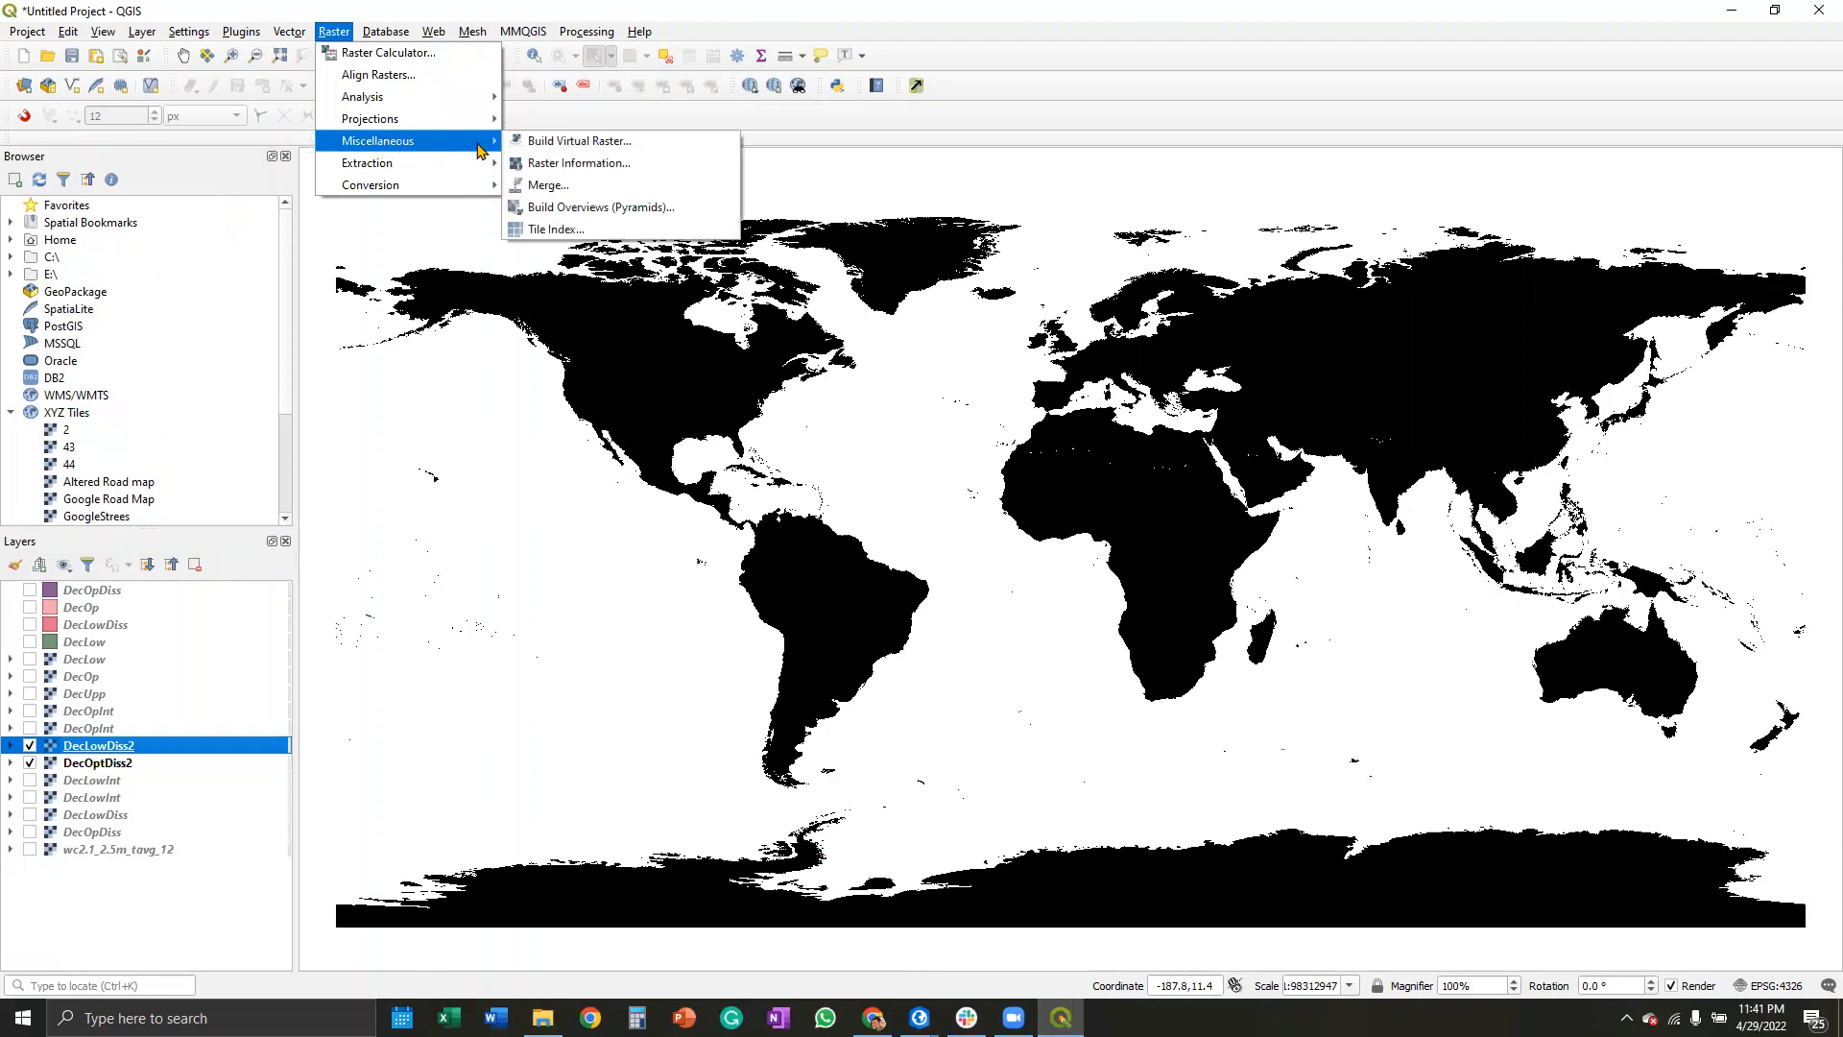
left_click(552, 184)
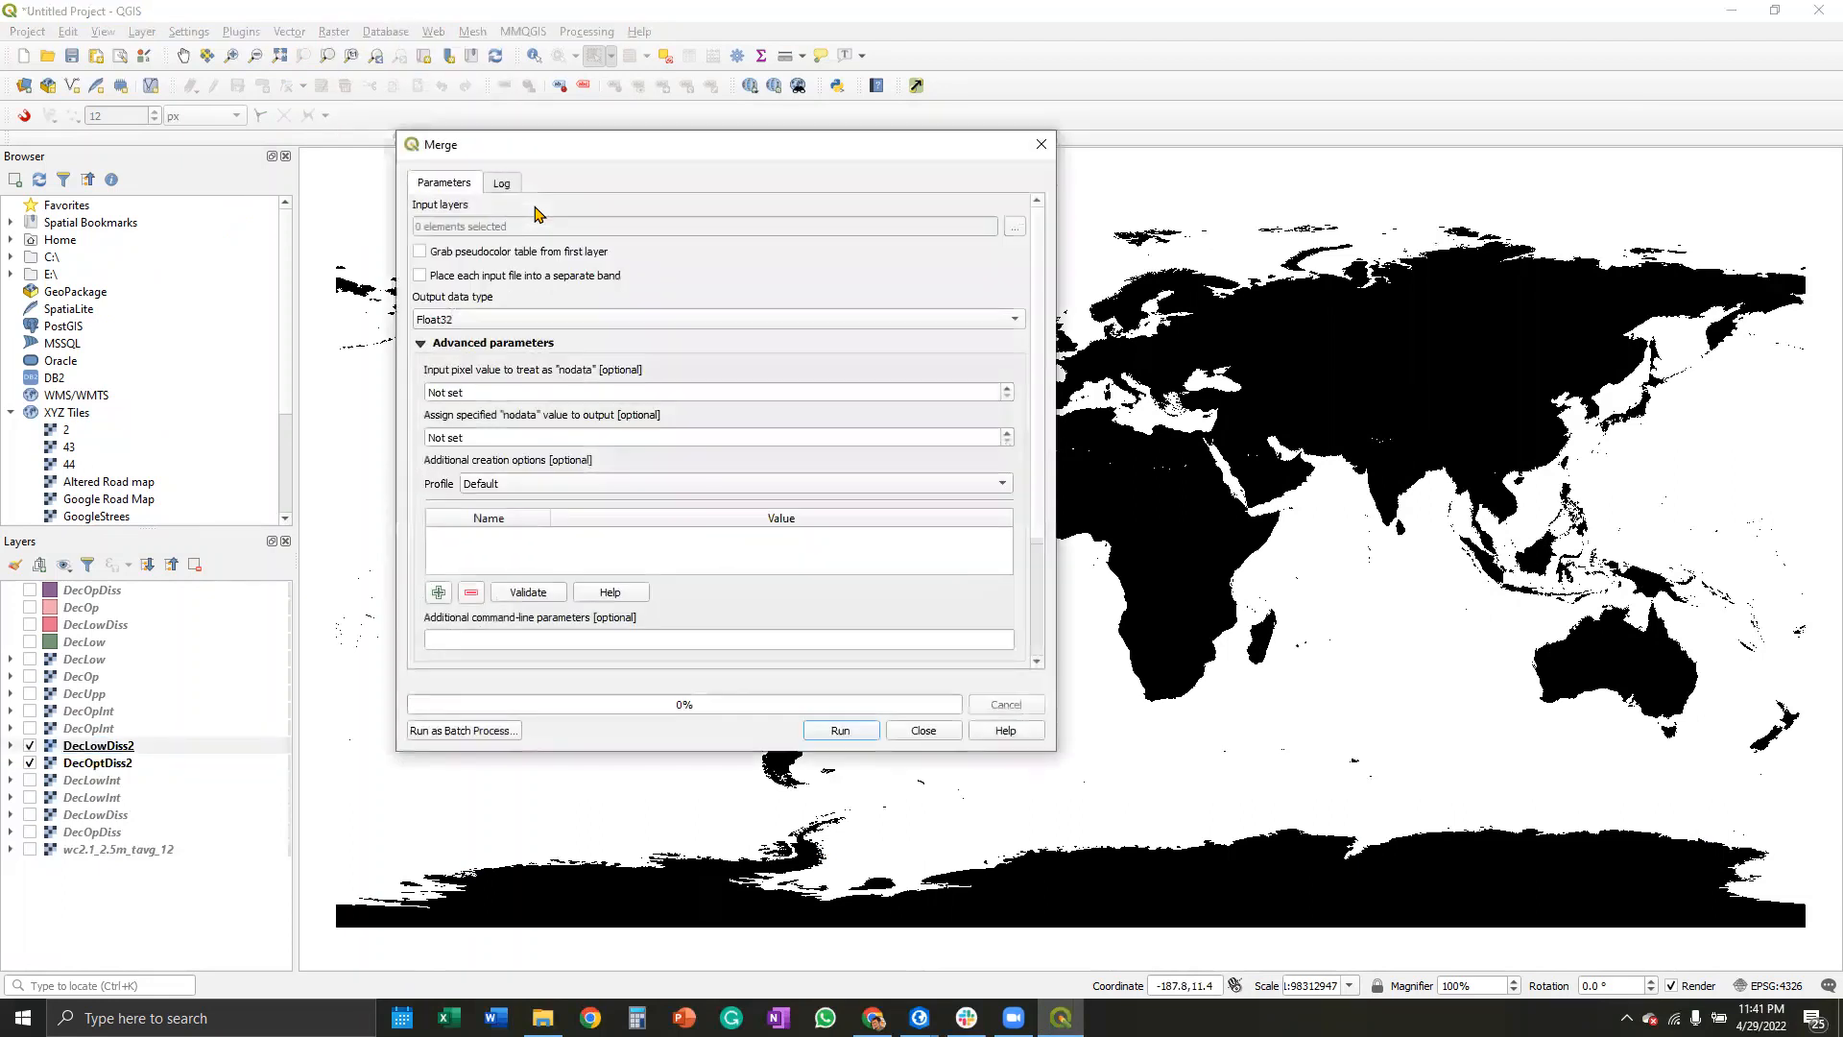
Step: Select DecLowDiss2 and DecOptDiss2 as the merge inputs and set the input pixel value treated as nodata to 0
left_click(1013, 228)
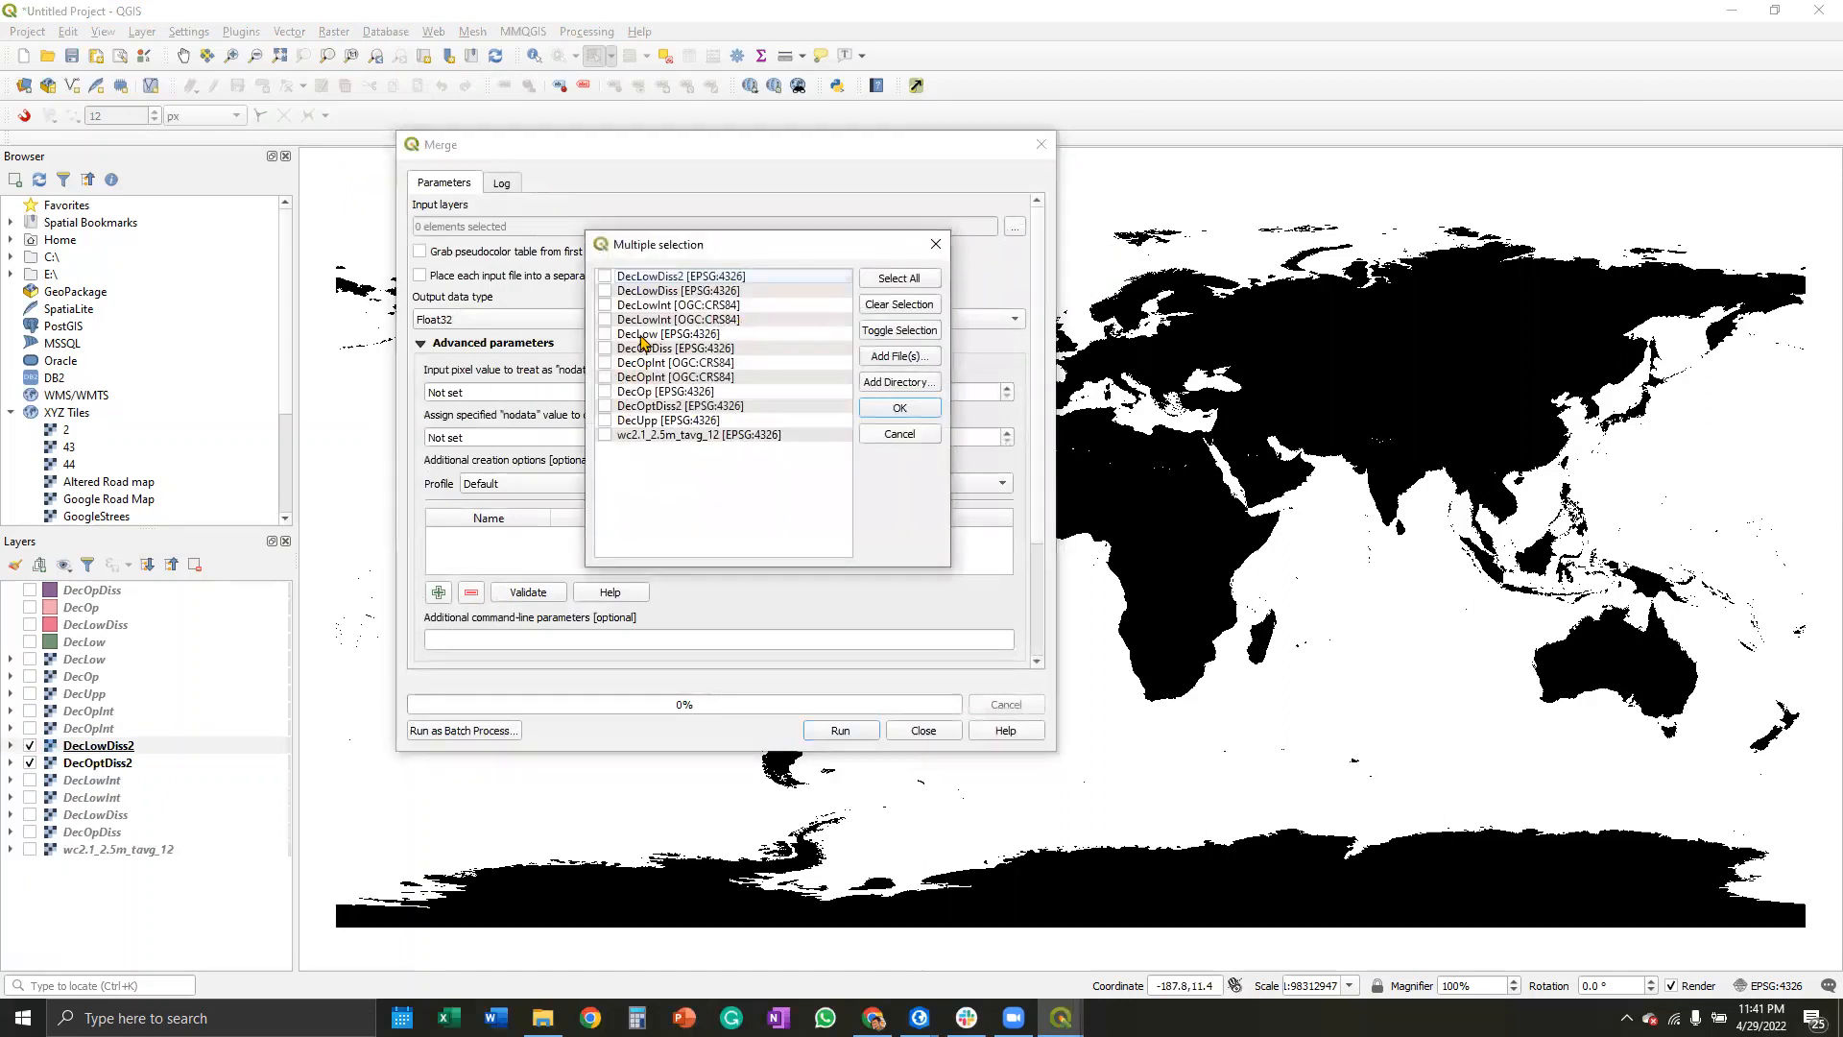
left_click(605, 277)
left_click(606, 406)
left_click(907, 411)
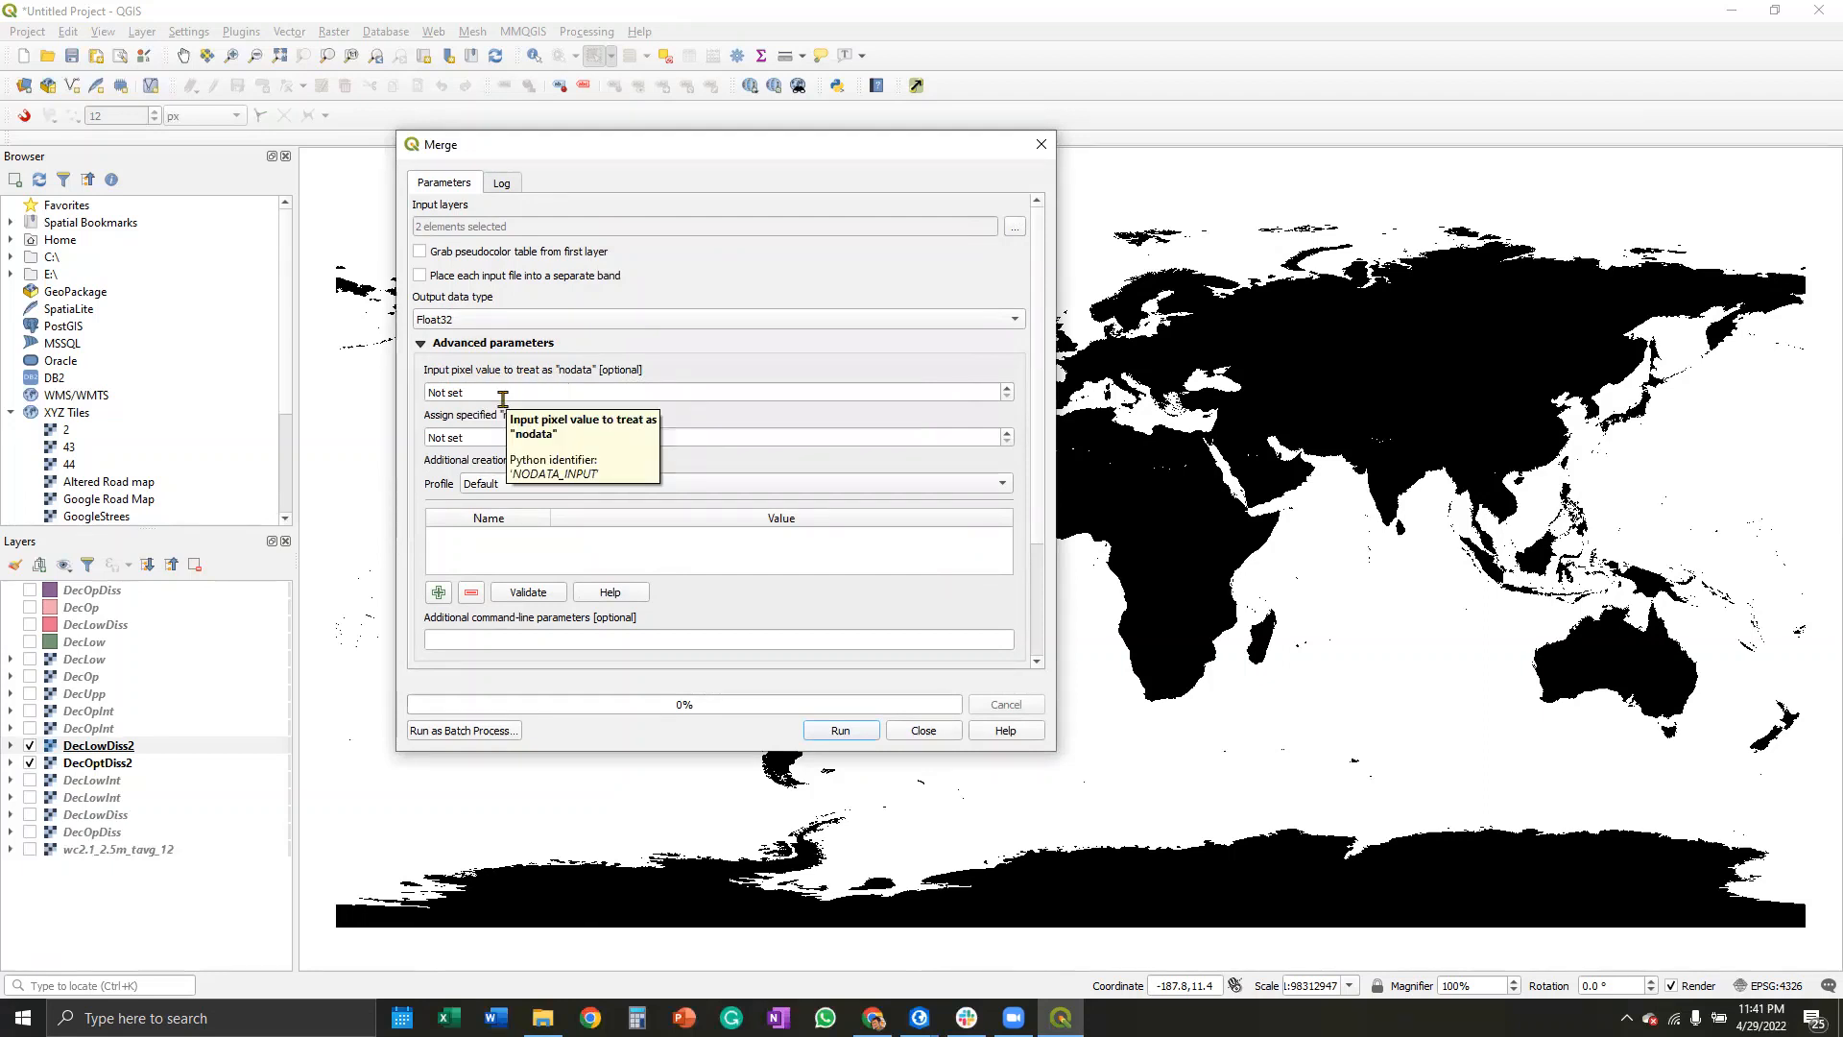
left_click_drag(503, 399, 409, 398)
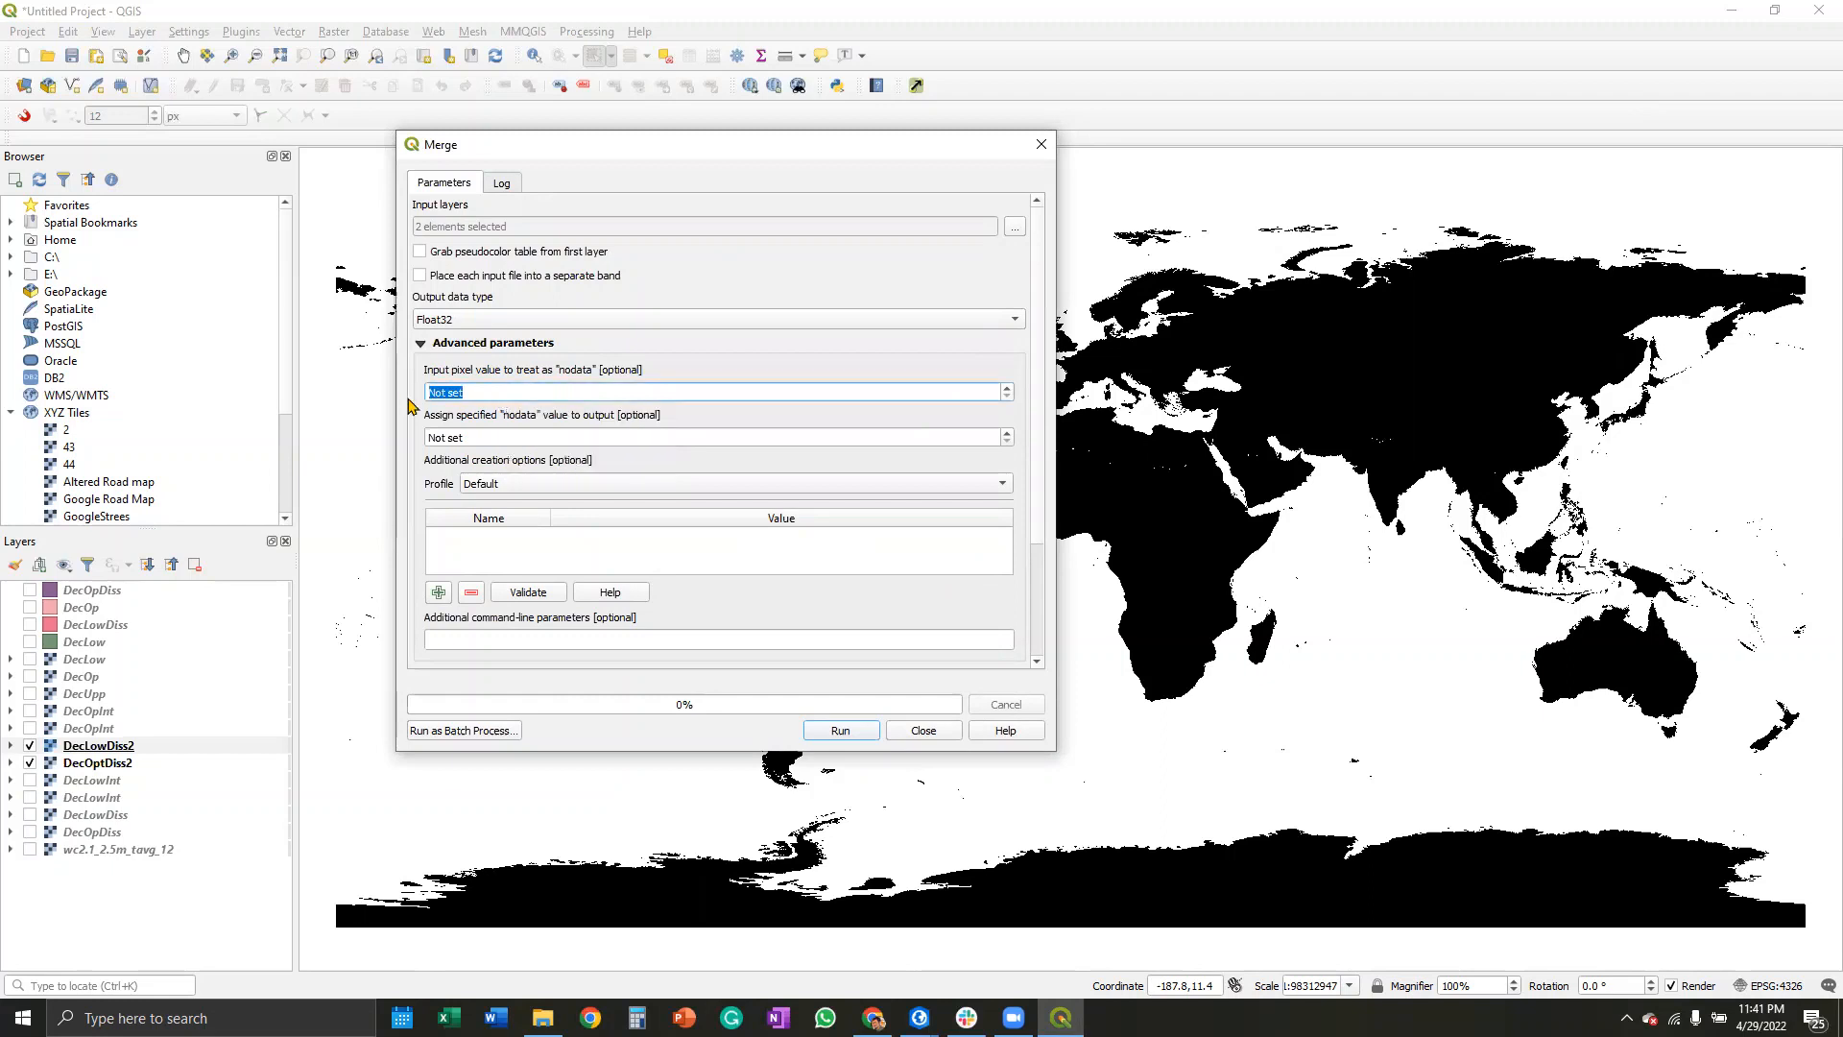
type("0")
Step: Direct the merged output to a file in the MergedLayers folder with TIF as the file type
scroll(939, 622, "down", 3)
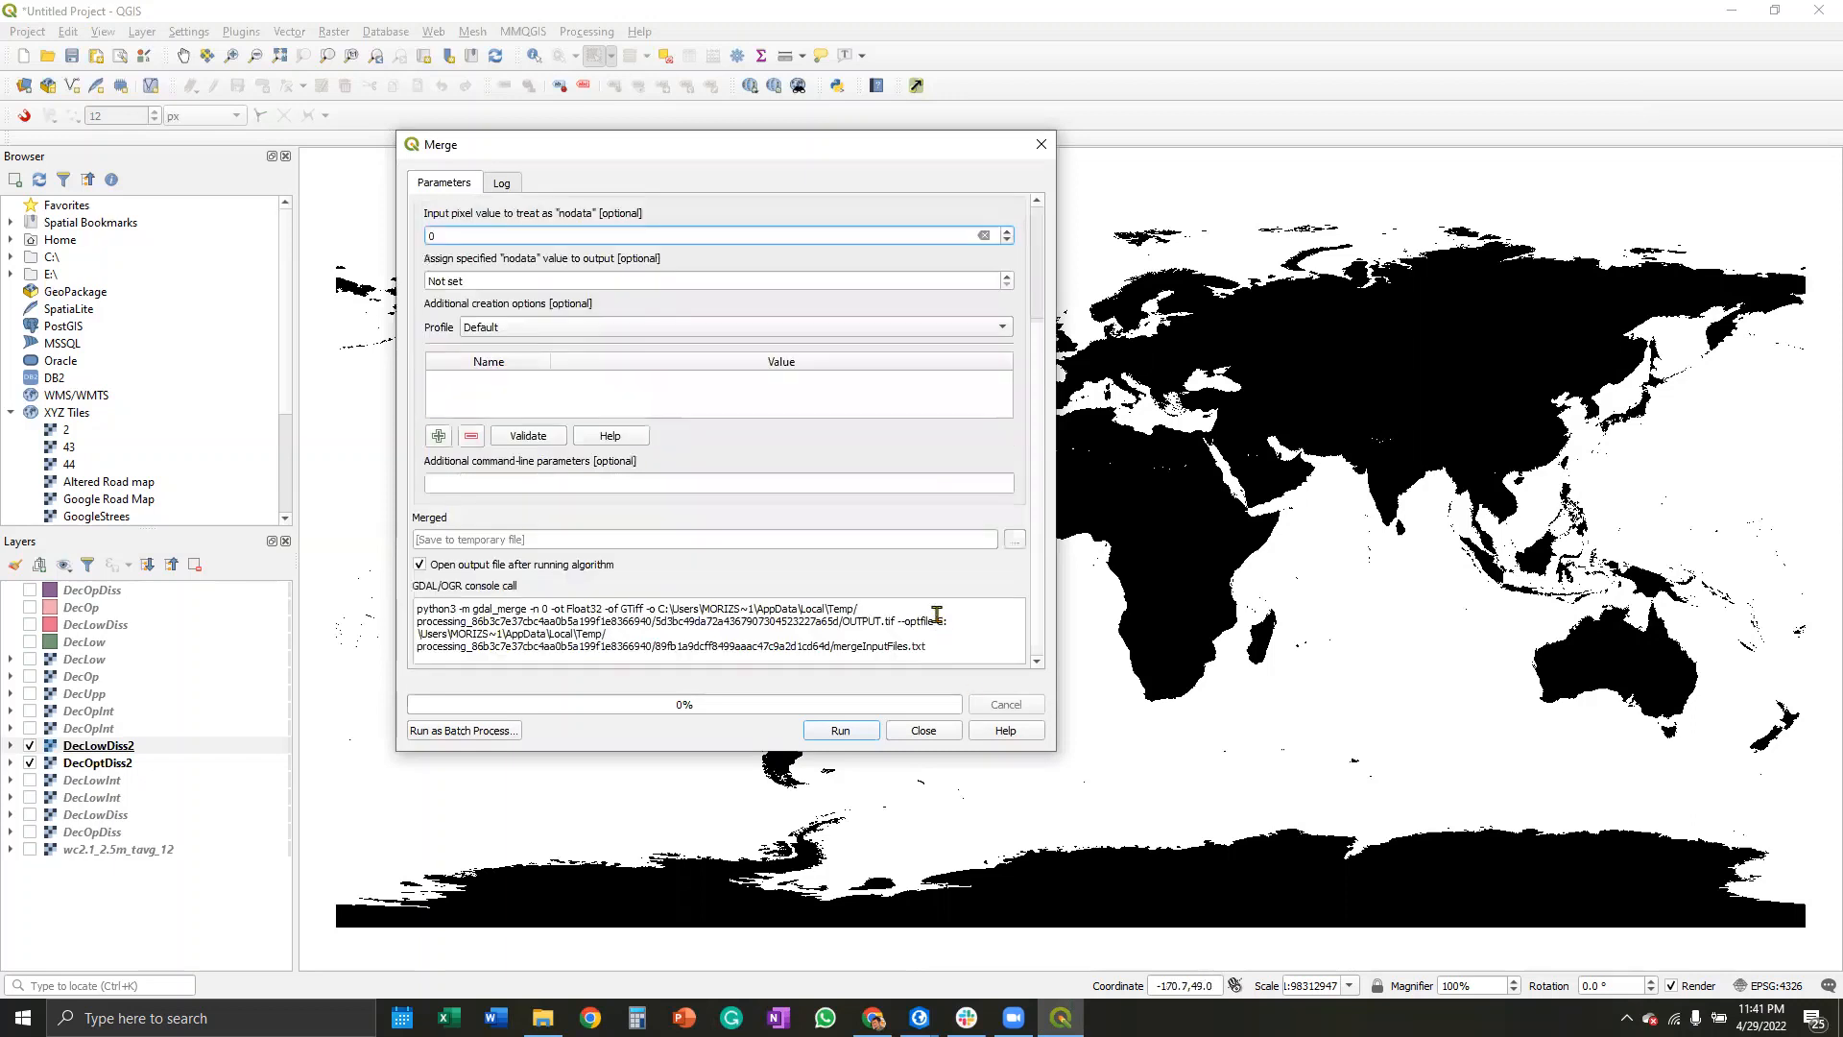
left_click(1015, 543)
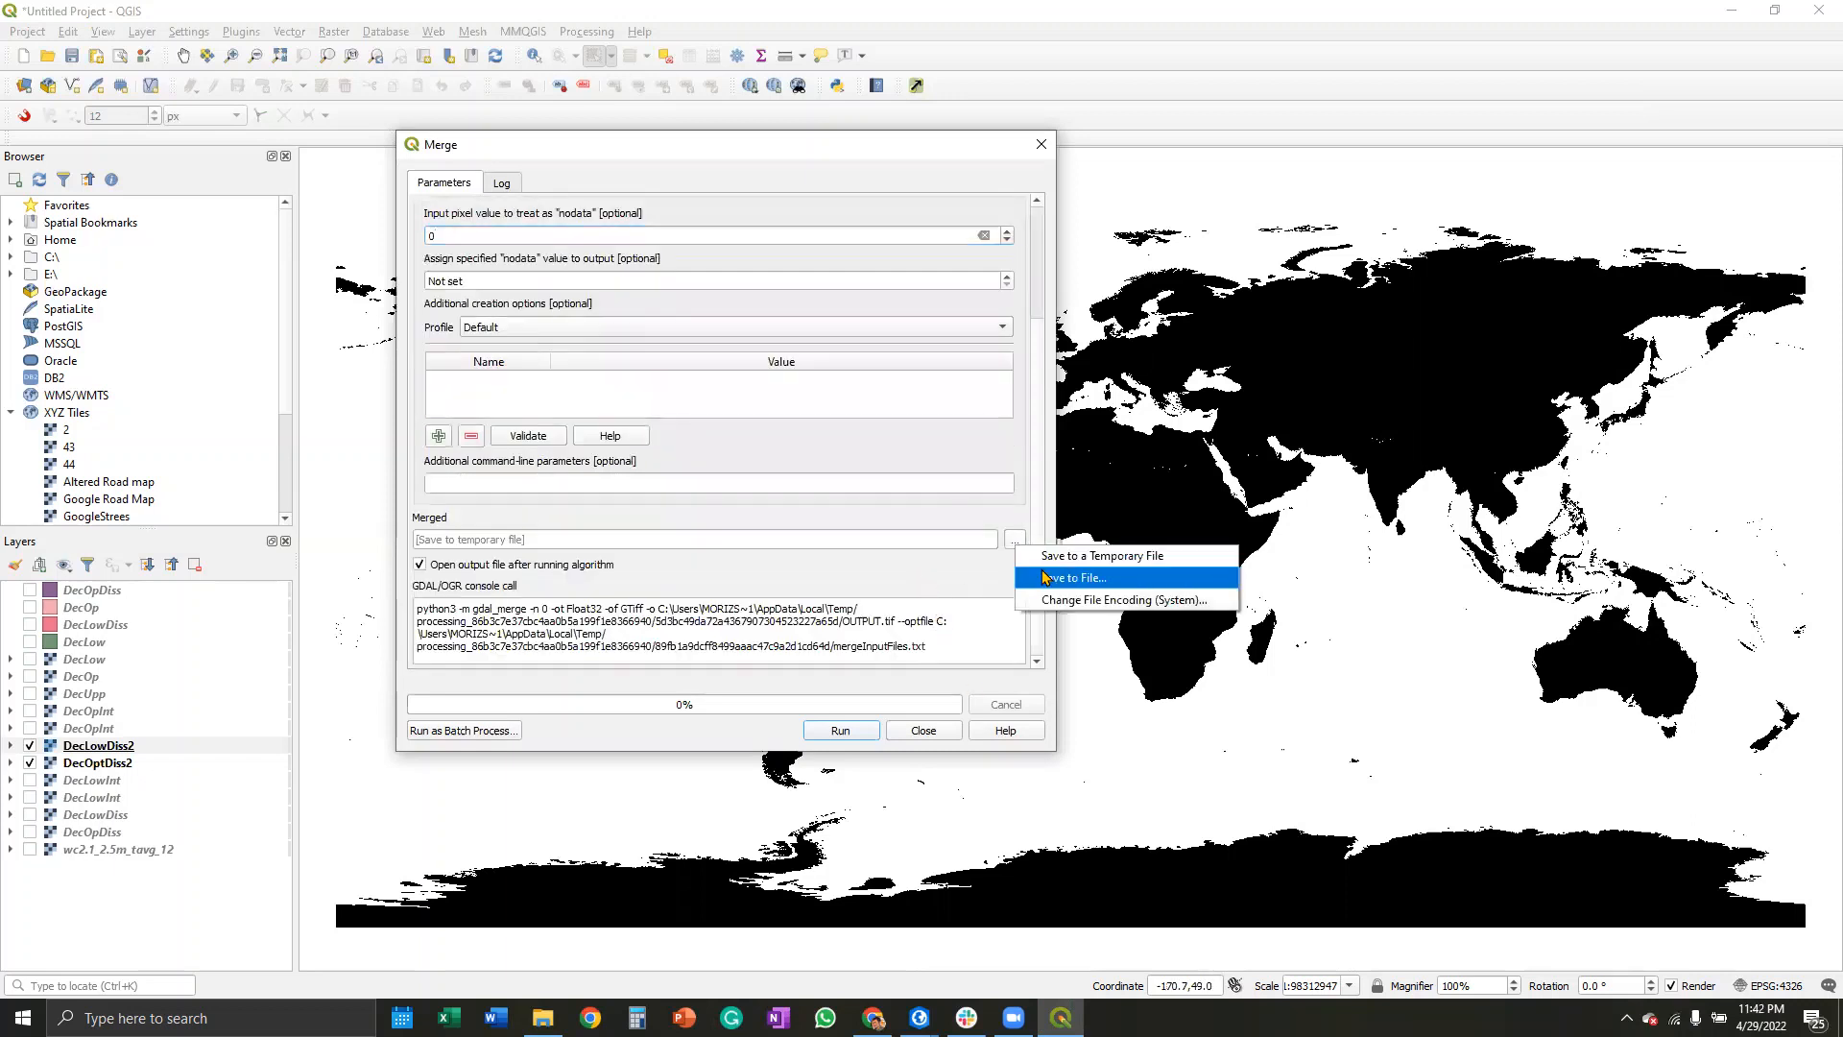
left_click(1047, 576)
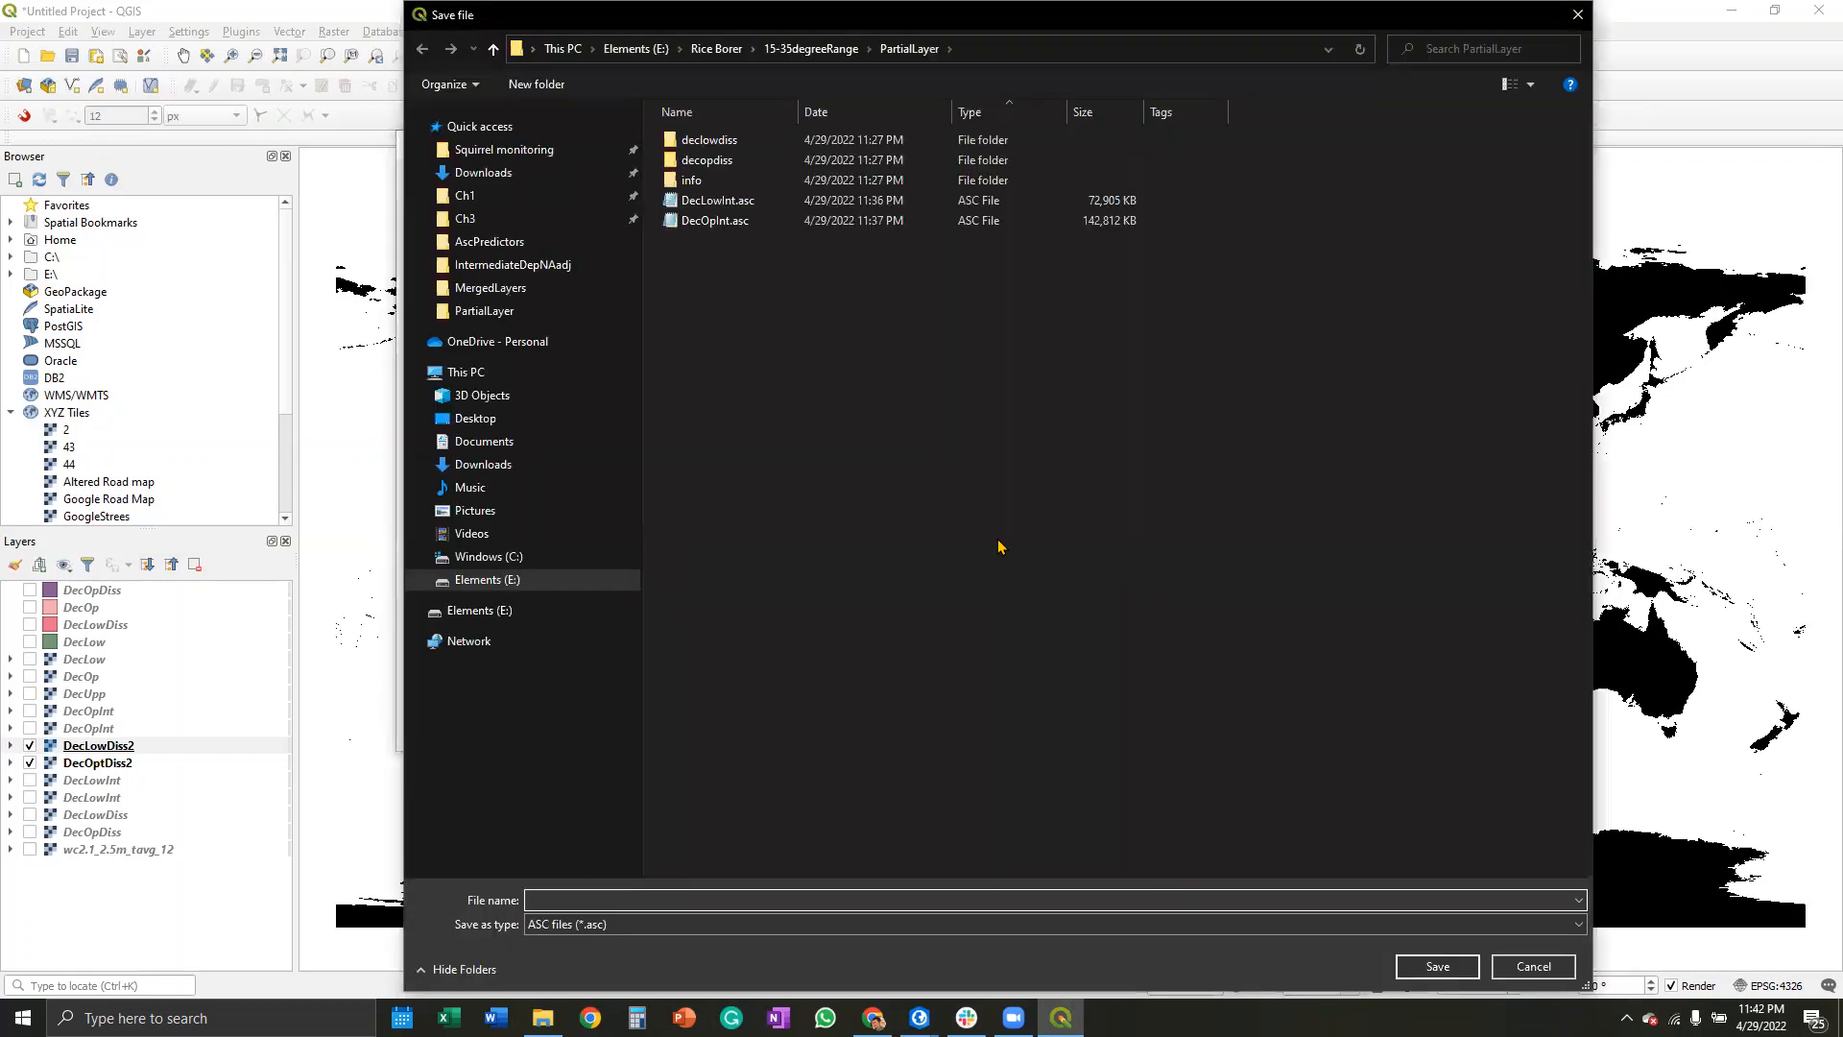
left_click(832, 50)
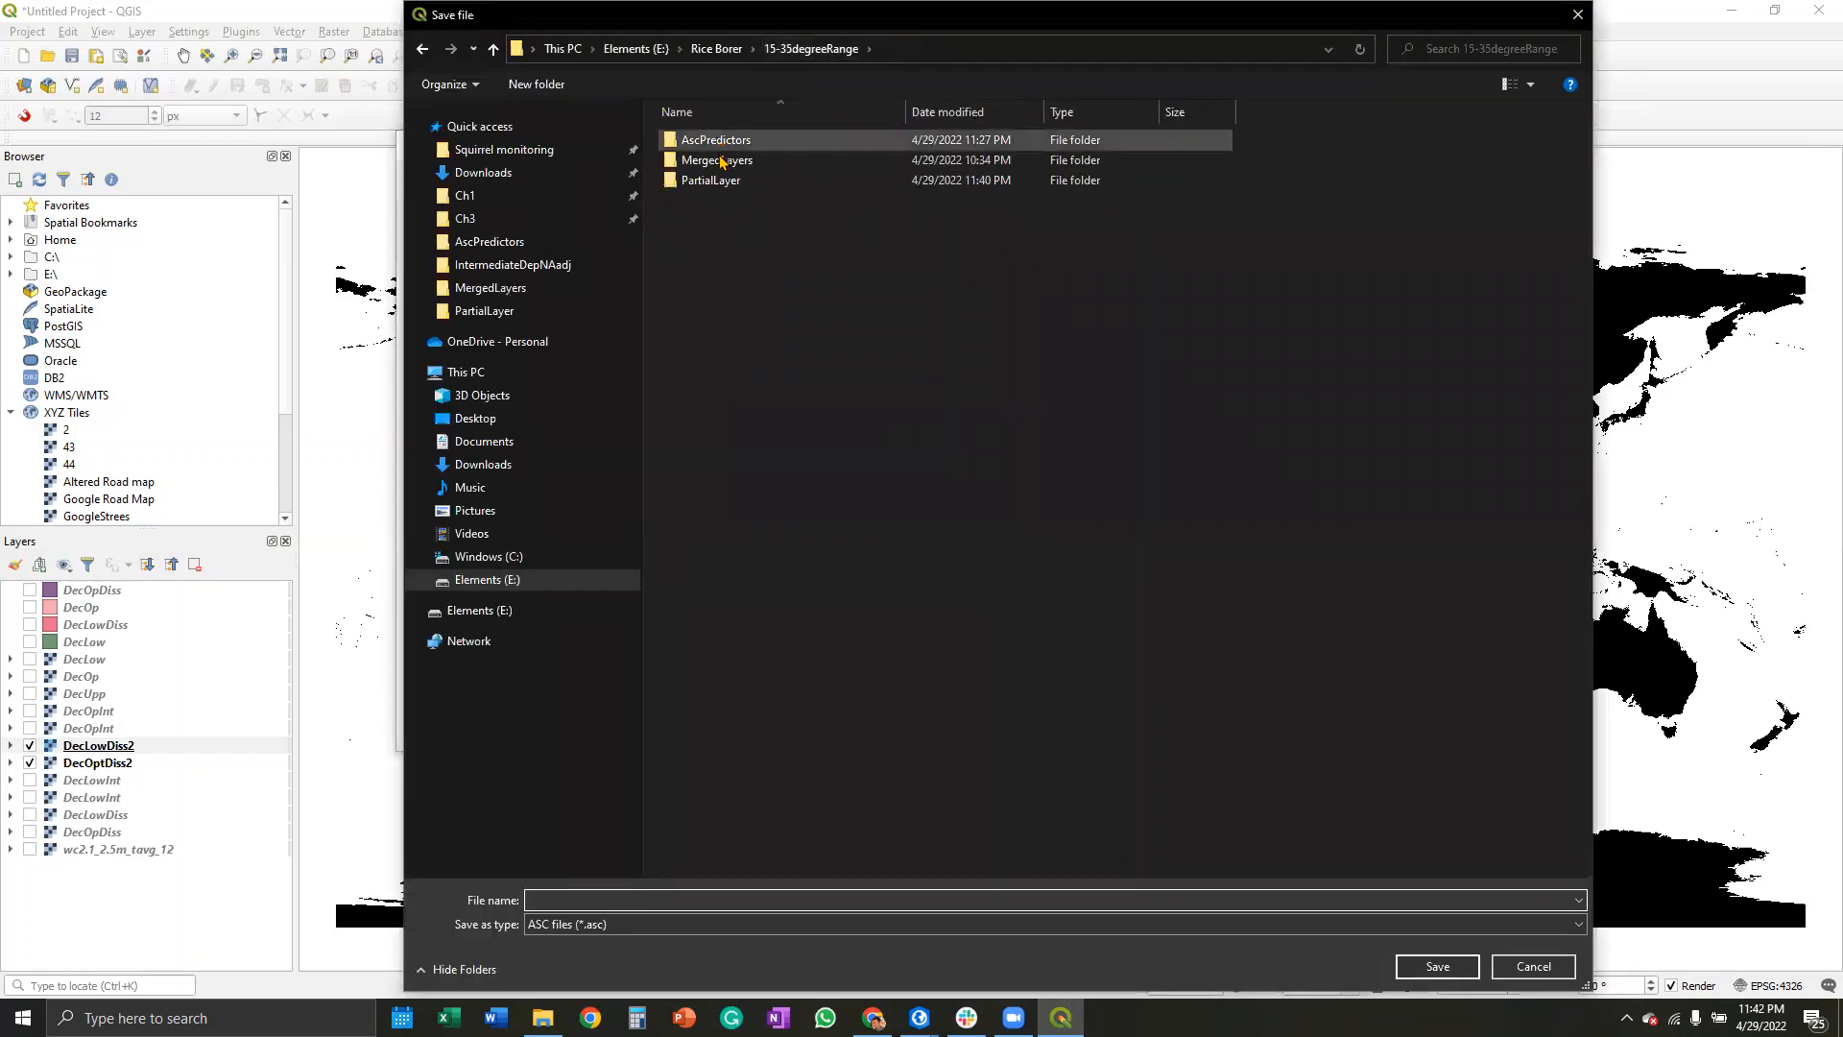
double_click(742, 166)
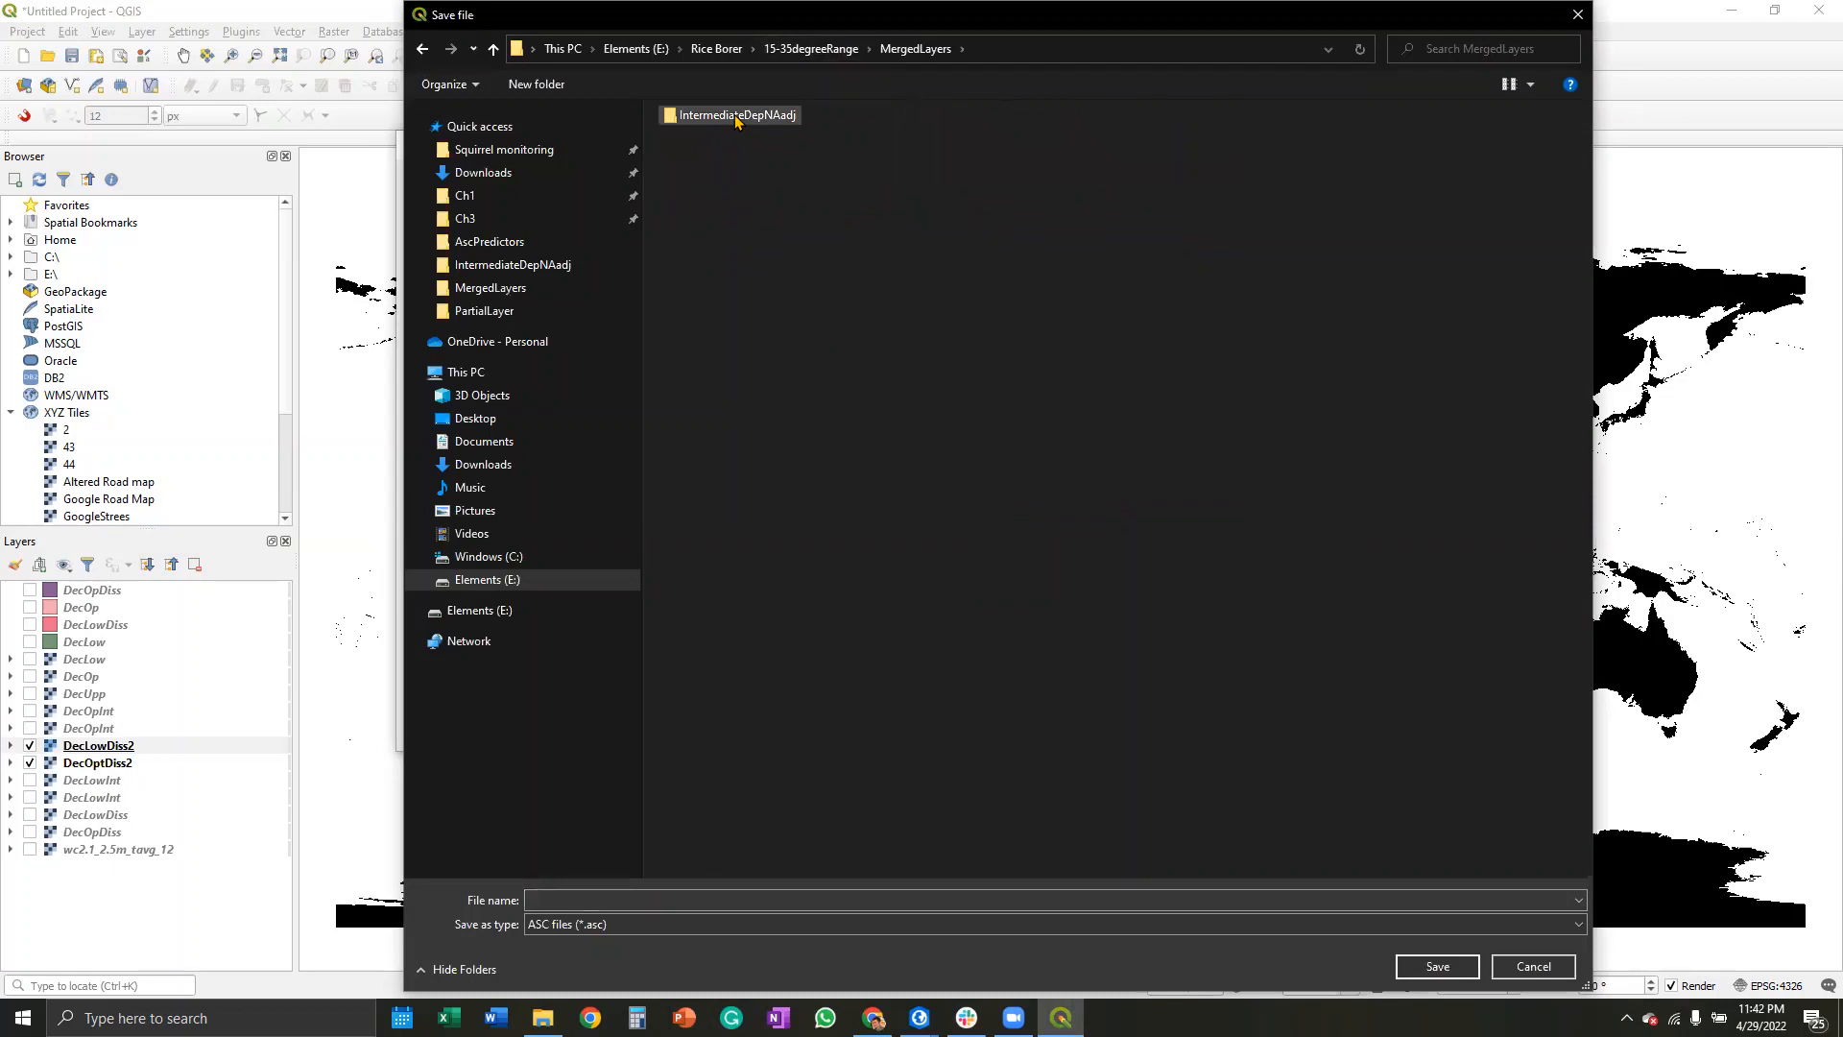
left_click(596, 927)
scroll(720, 643, "up", 2)
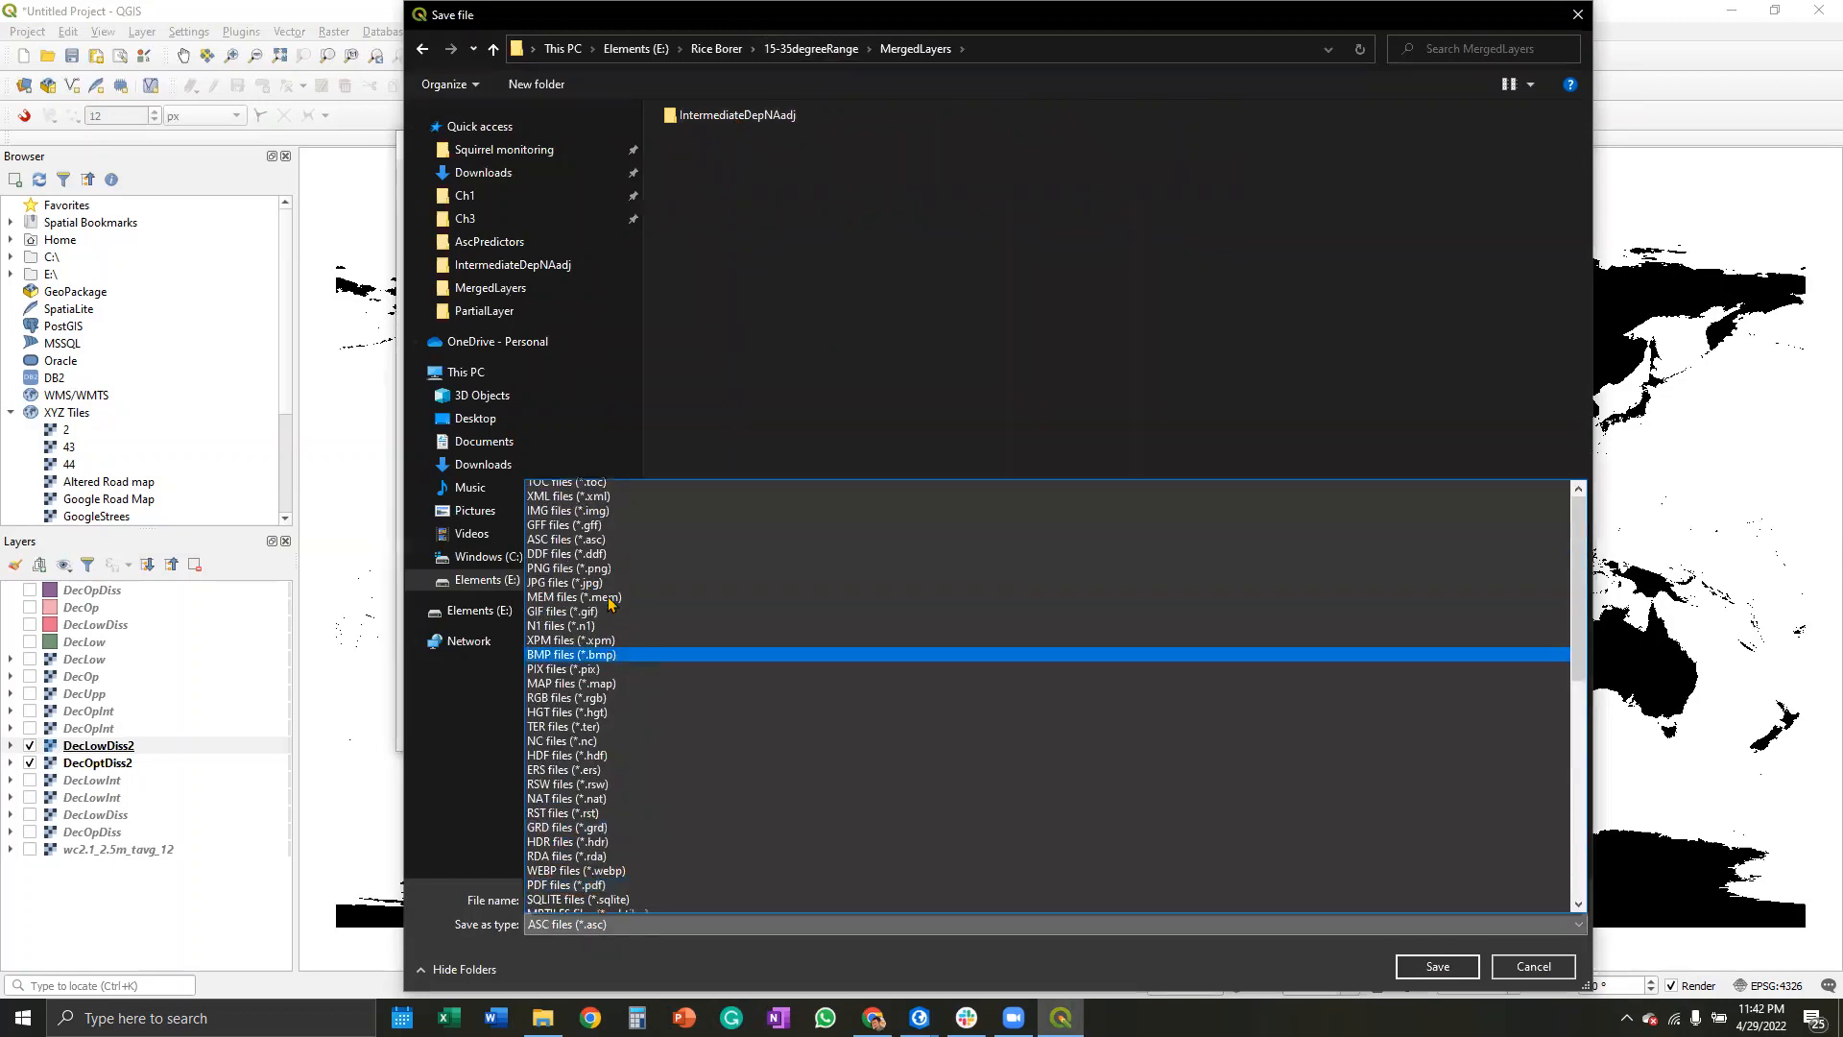
left_click(729, 600)
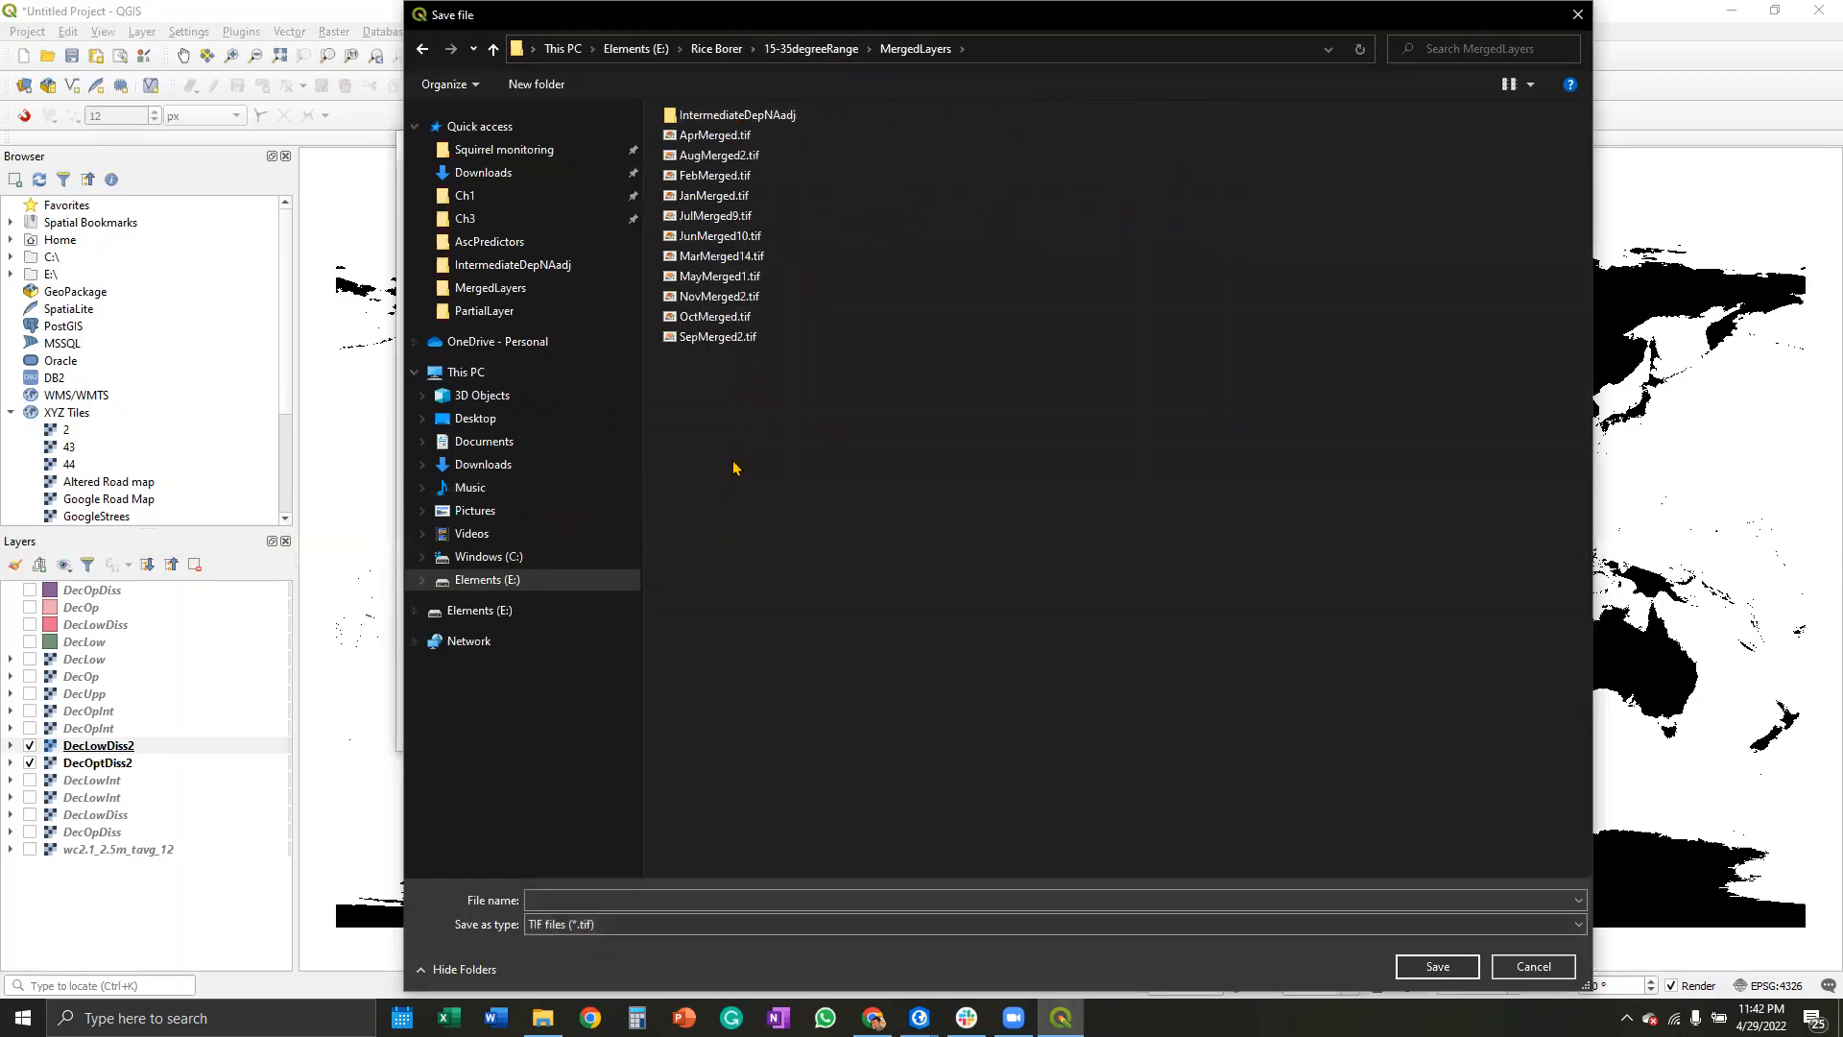
Step: Name the merged output DecMerged.tif, run the merge and close the tool
left_click(715, 317)
double_click(544, 900)
left_click(544, 899)
key("BackSpace")
key("BackSpace")
key("BackSpace")
type("Dec")
left_click(1433, 967)
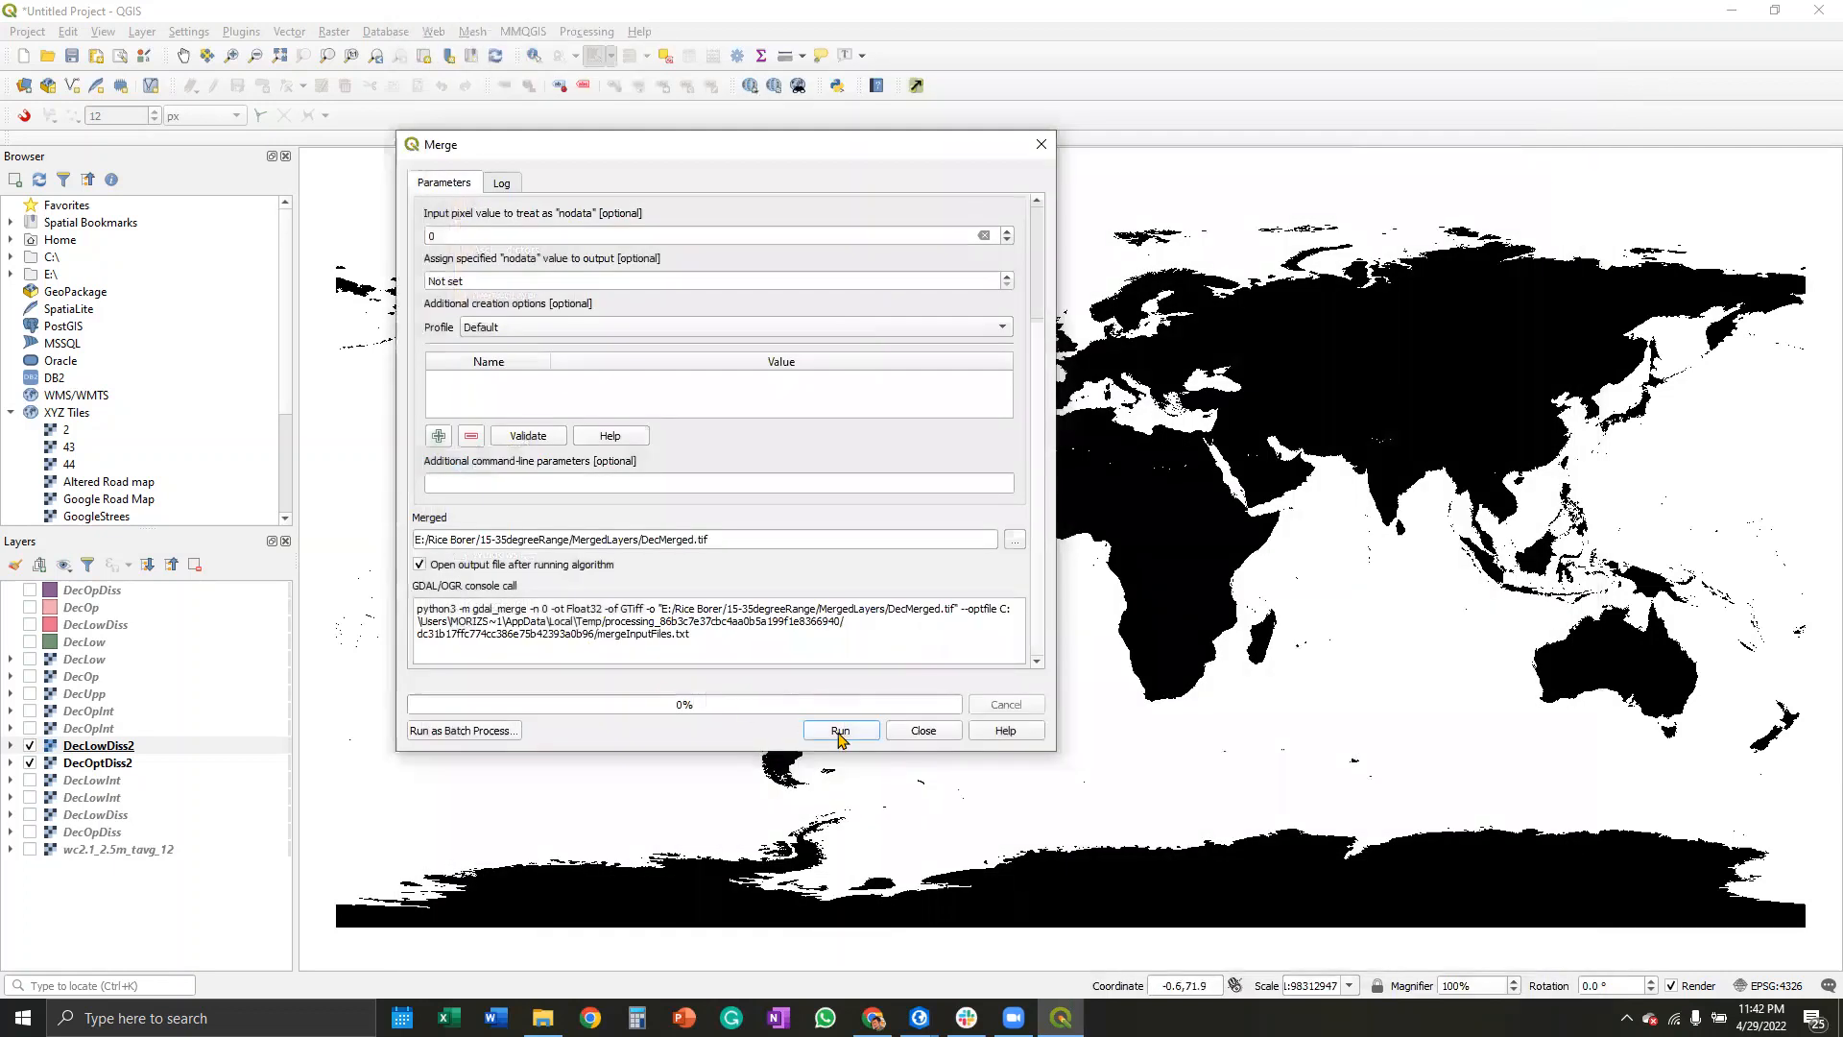
left_click(840, 731)
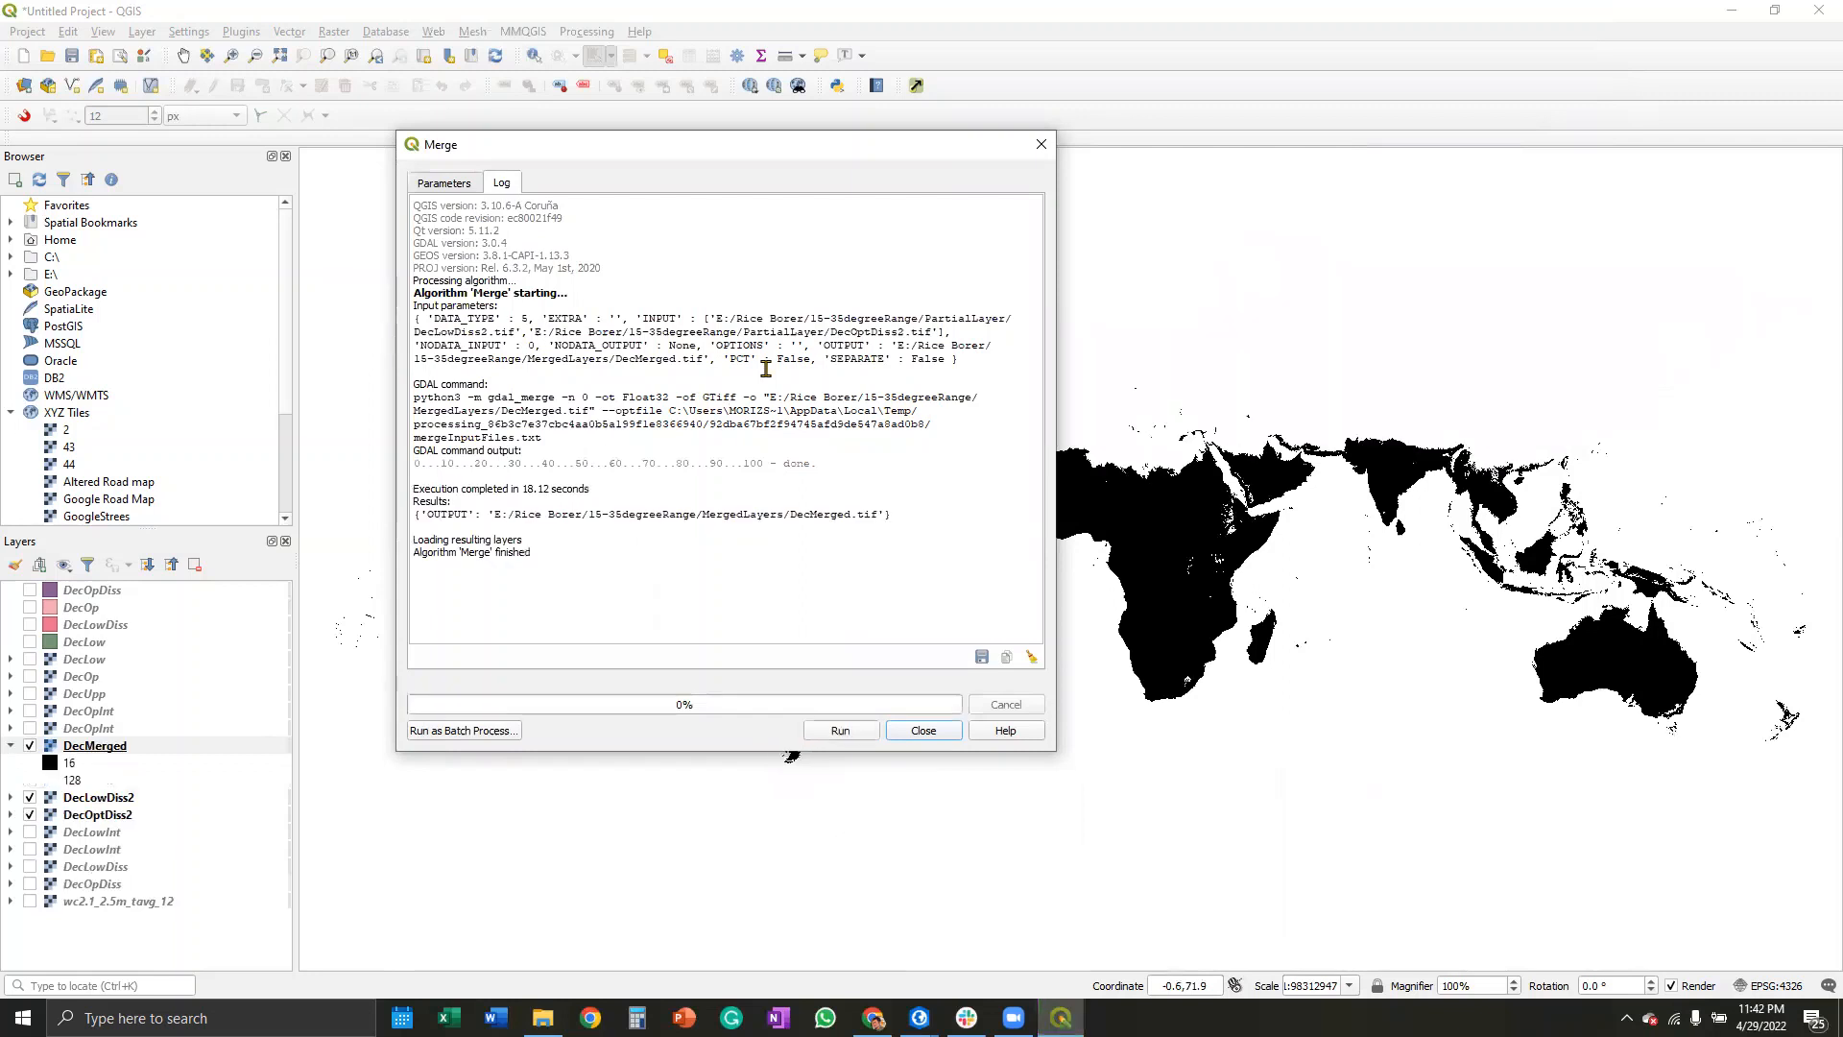
key("Escape")
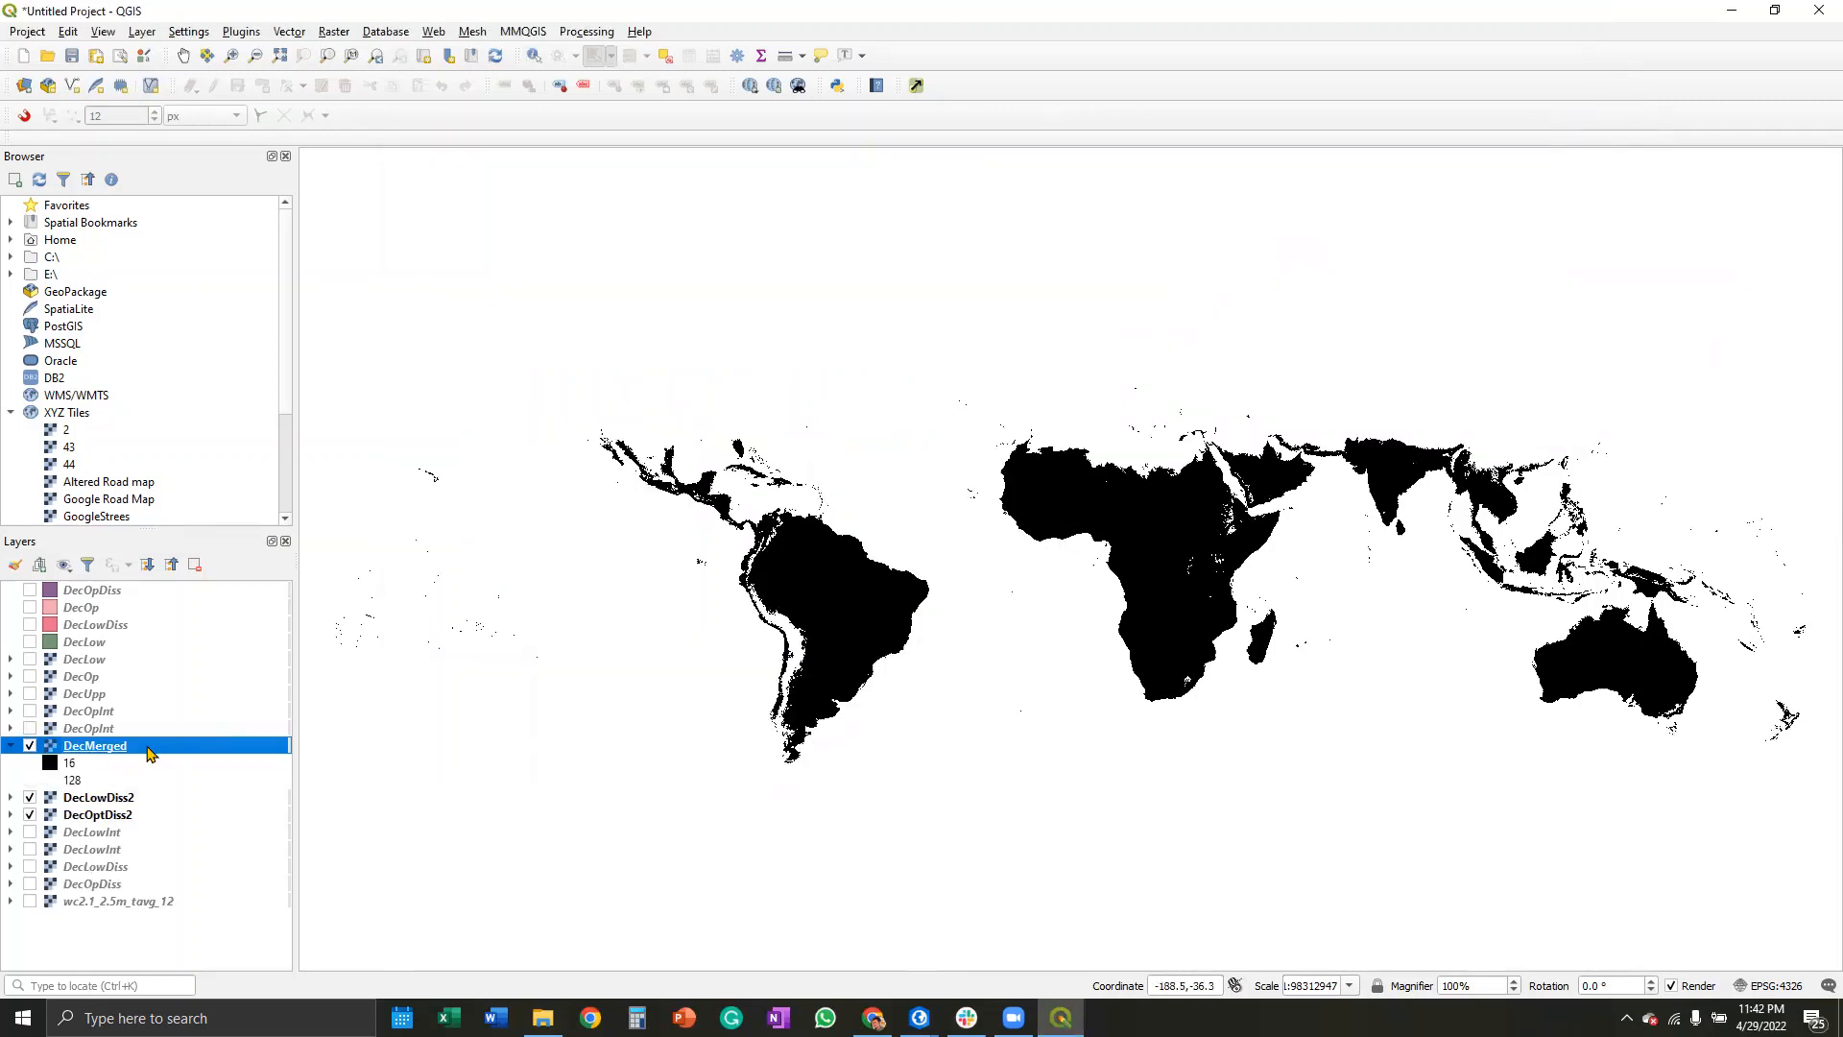
Step: Style the DecMerged layer with Paletted/Unique values, classifying its values with random colors
right_click(75, 747)
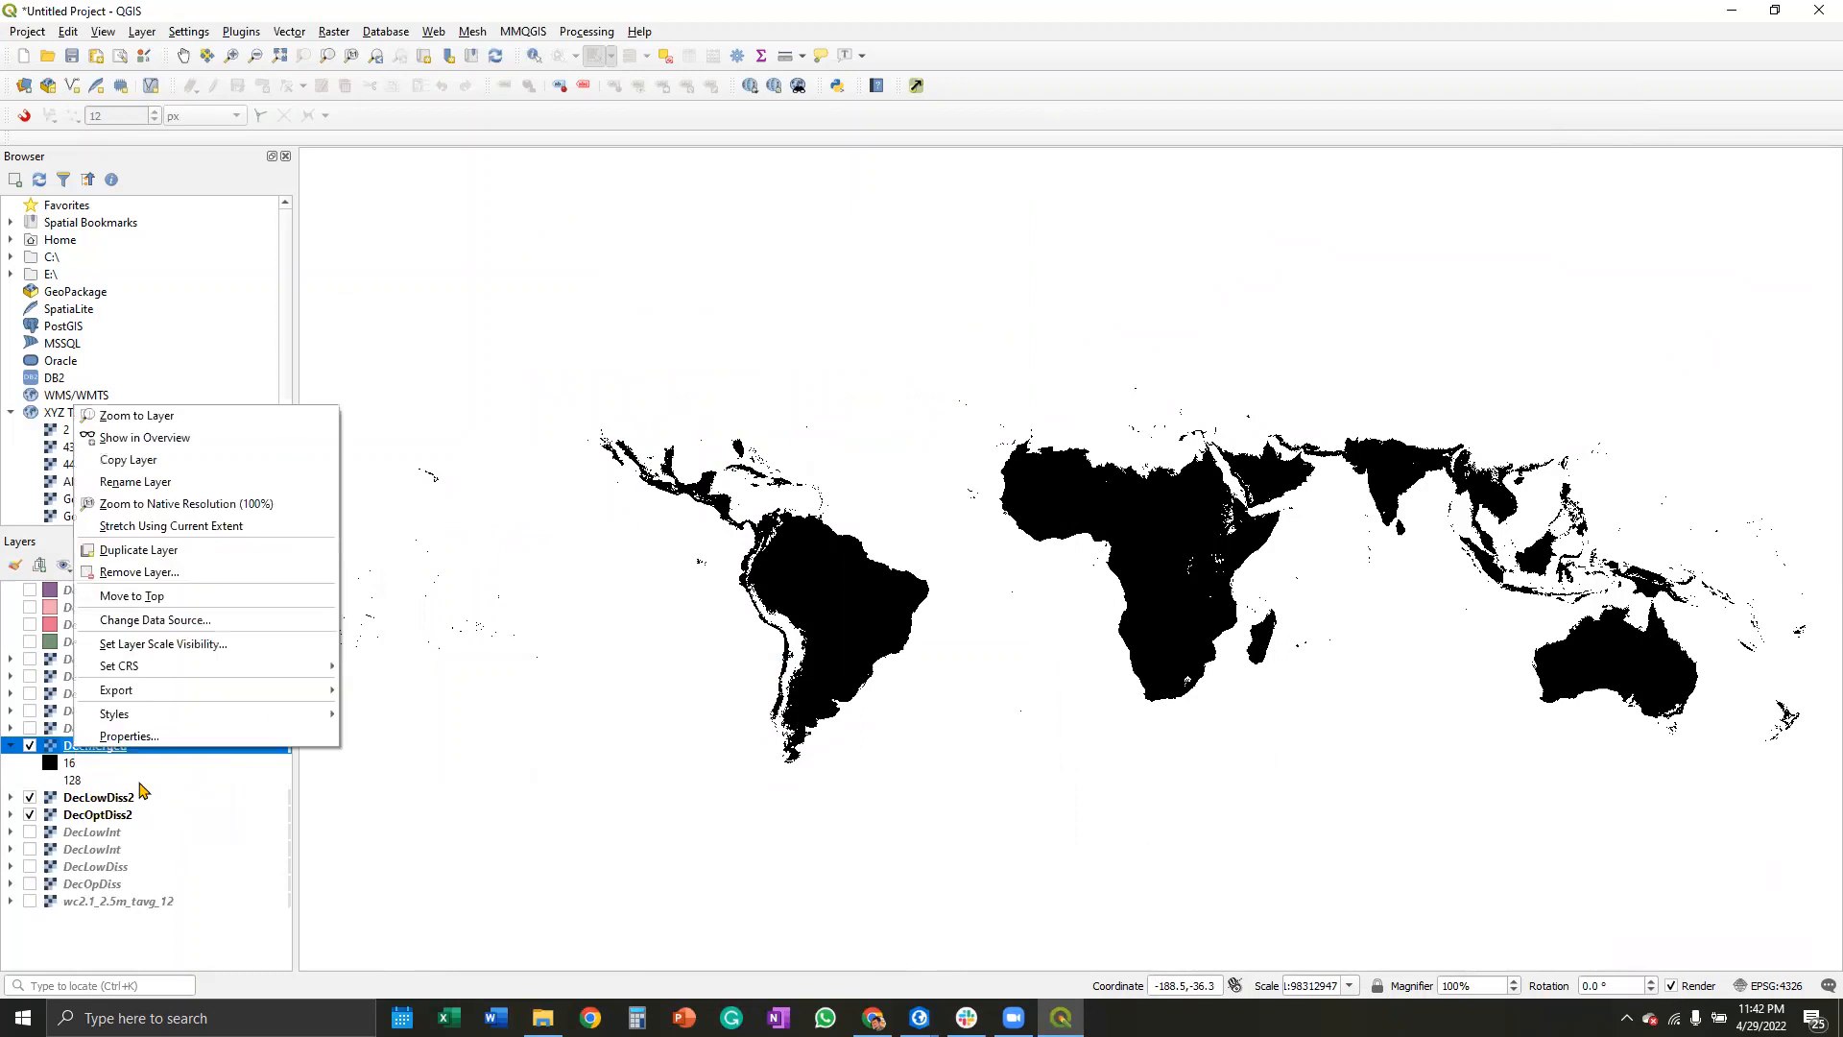
left_click(144, 739)
left_click(809, 190)
left_click(793, 167)
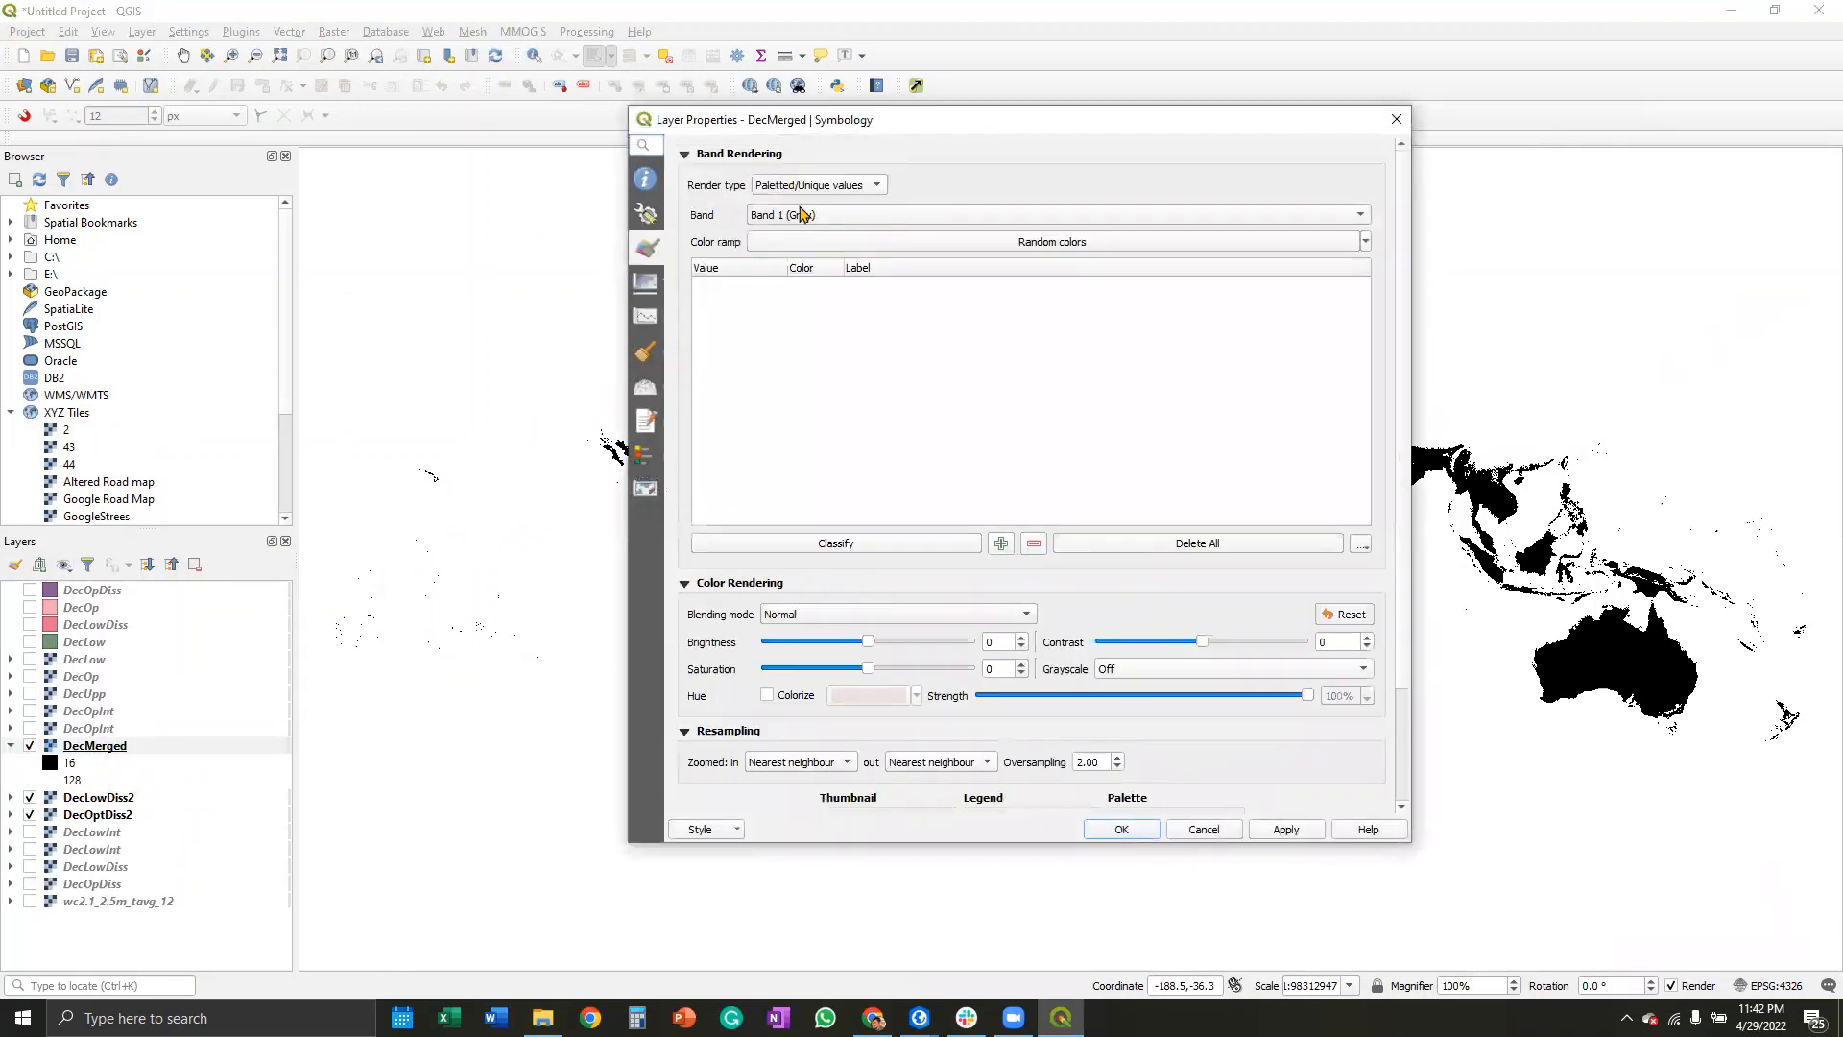
left_click(902, 546)
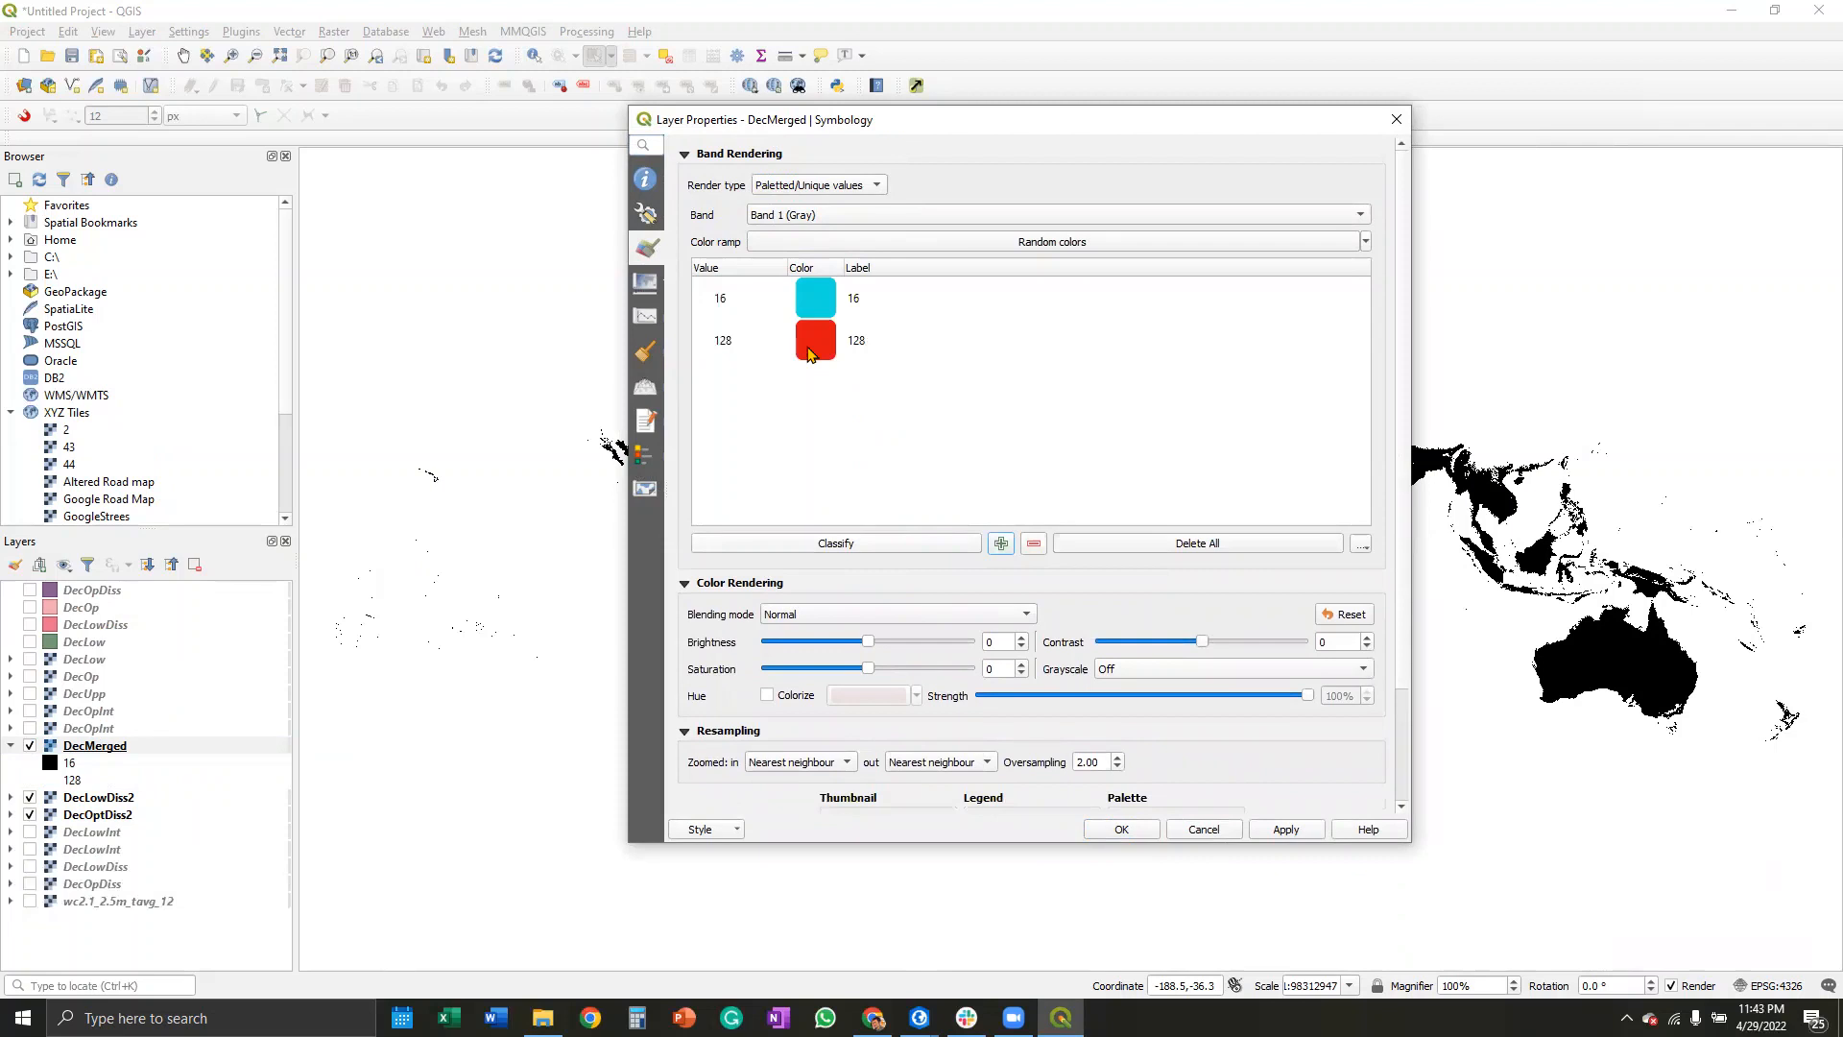
left_click(1289, 828)
left_click(1112, 830)
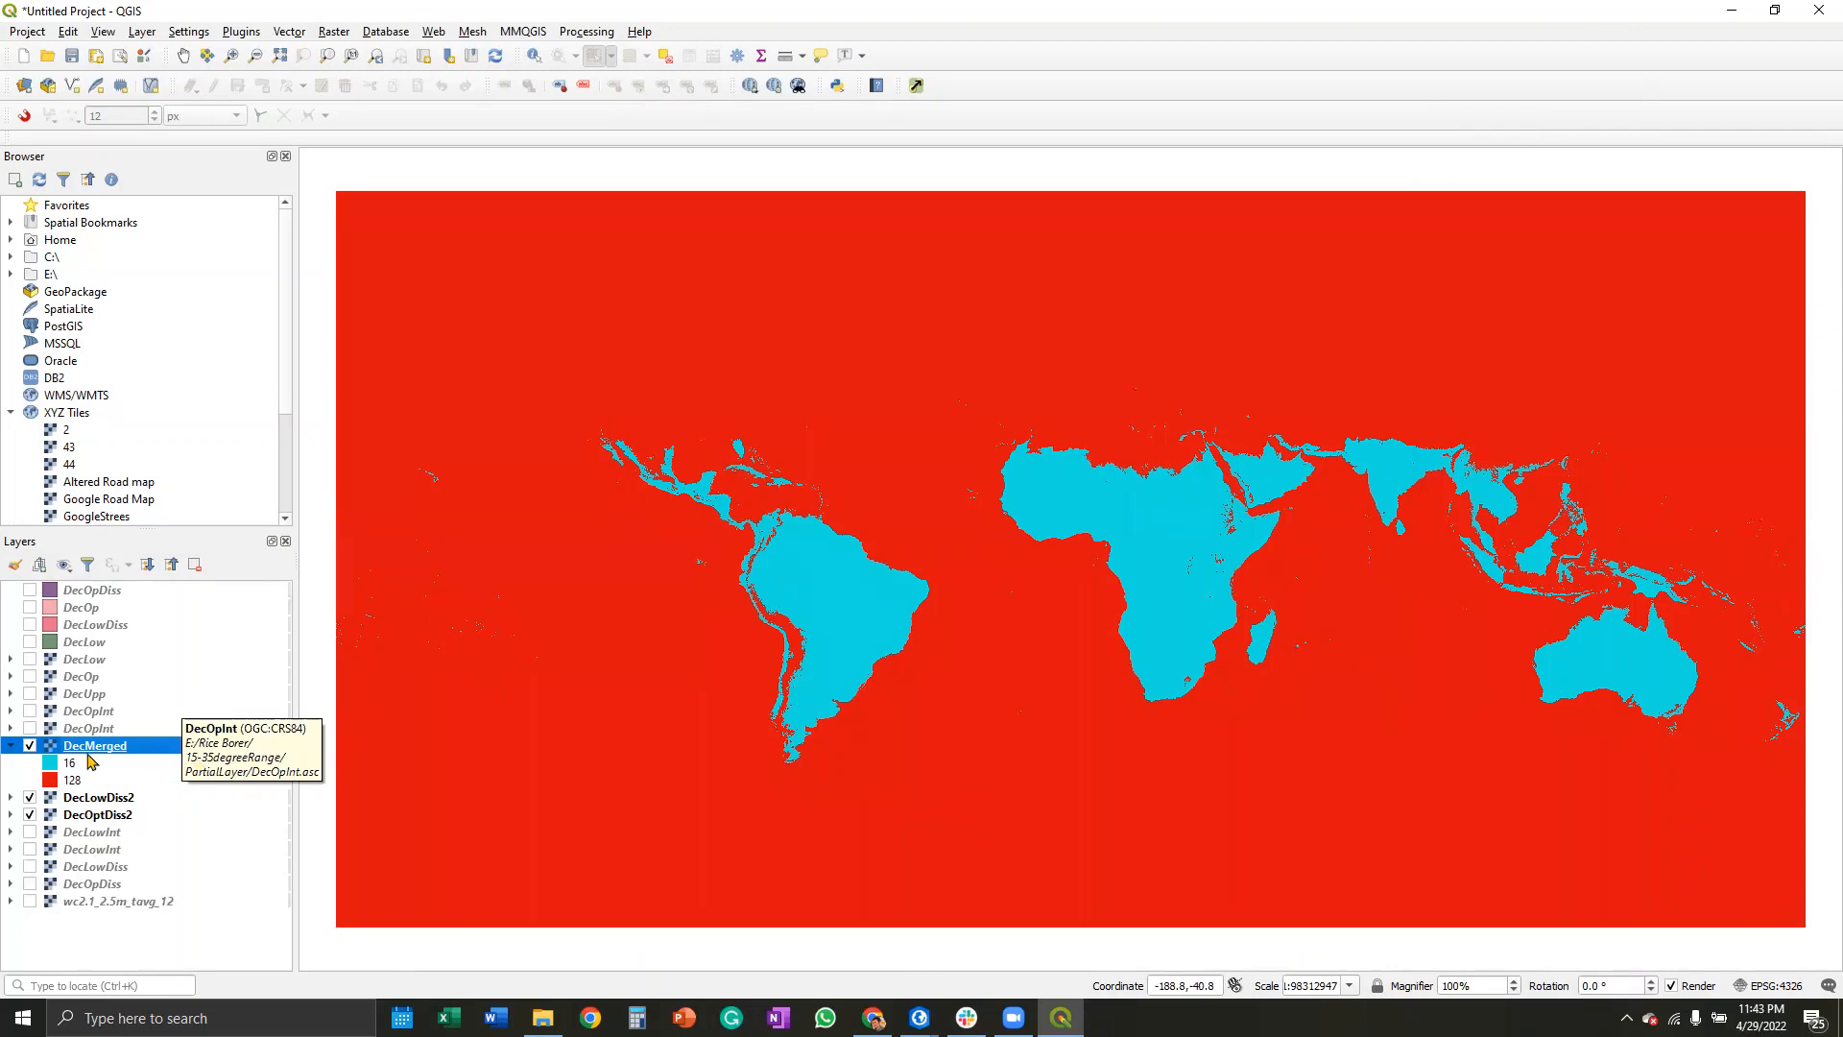
Step: Move DecMerged below DecLowDiss2 in the layer order and select DecLowDiss2
left_click_drag(109, 749, 104, 807)
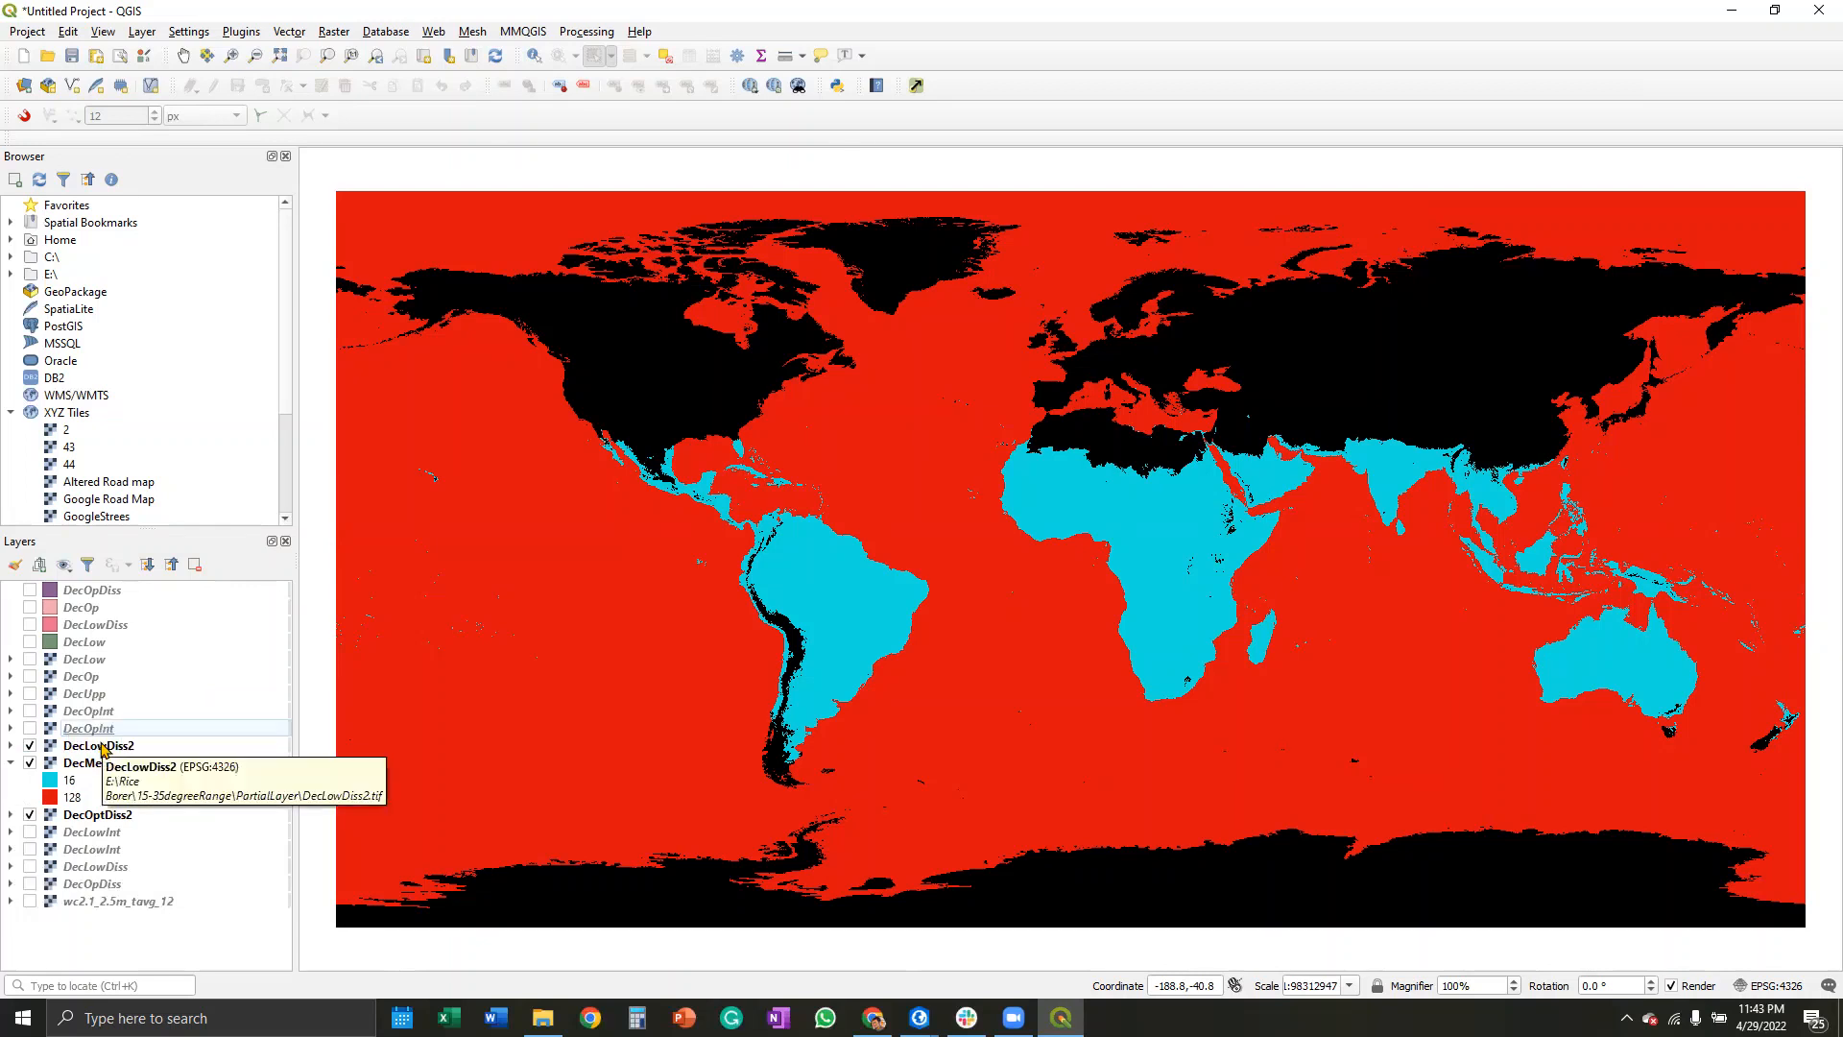
left_click(102, 746)
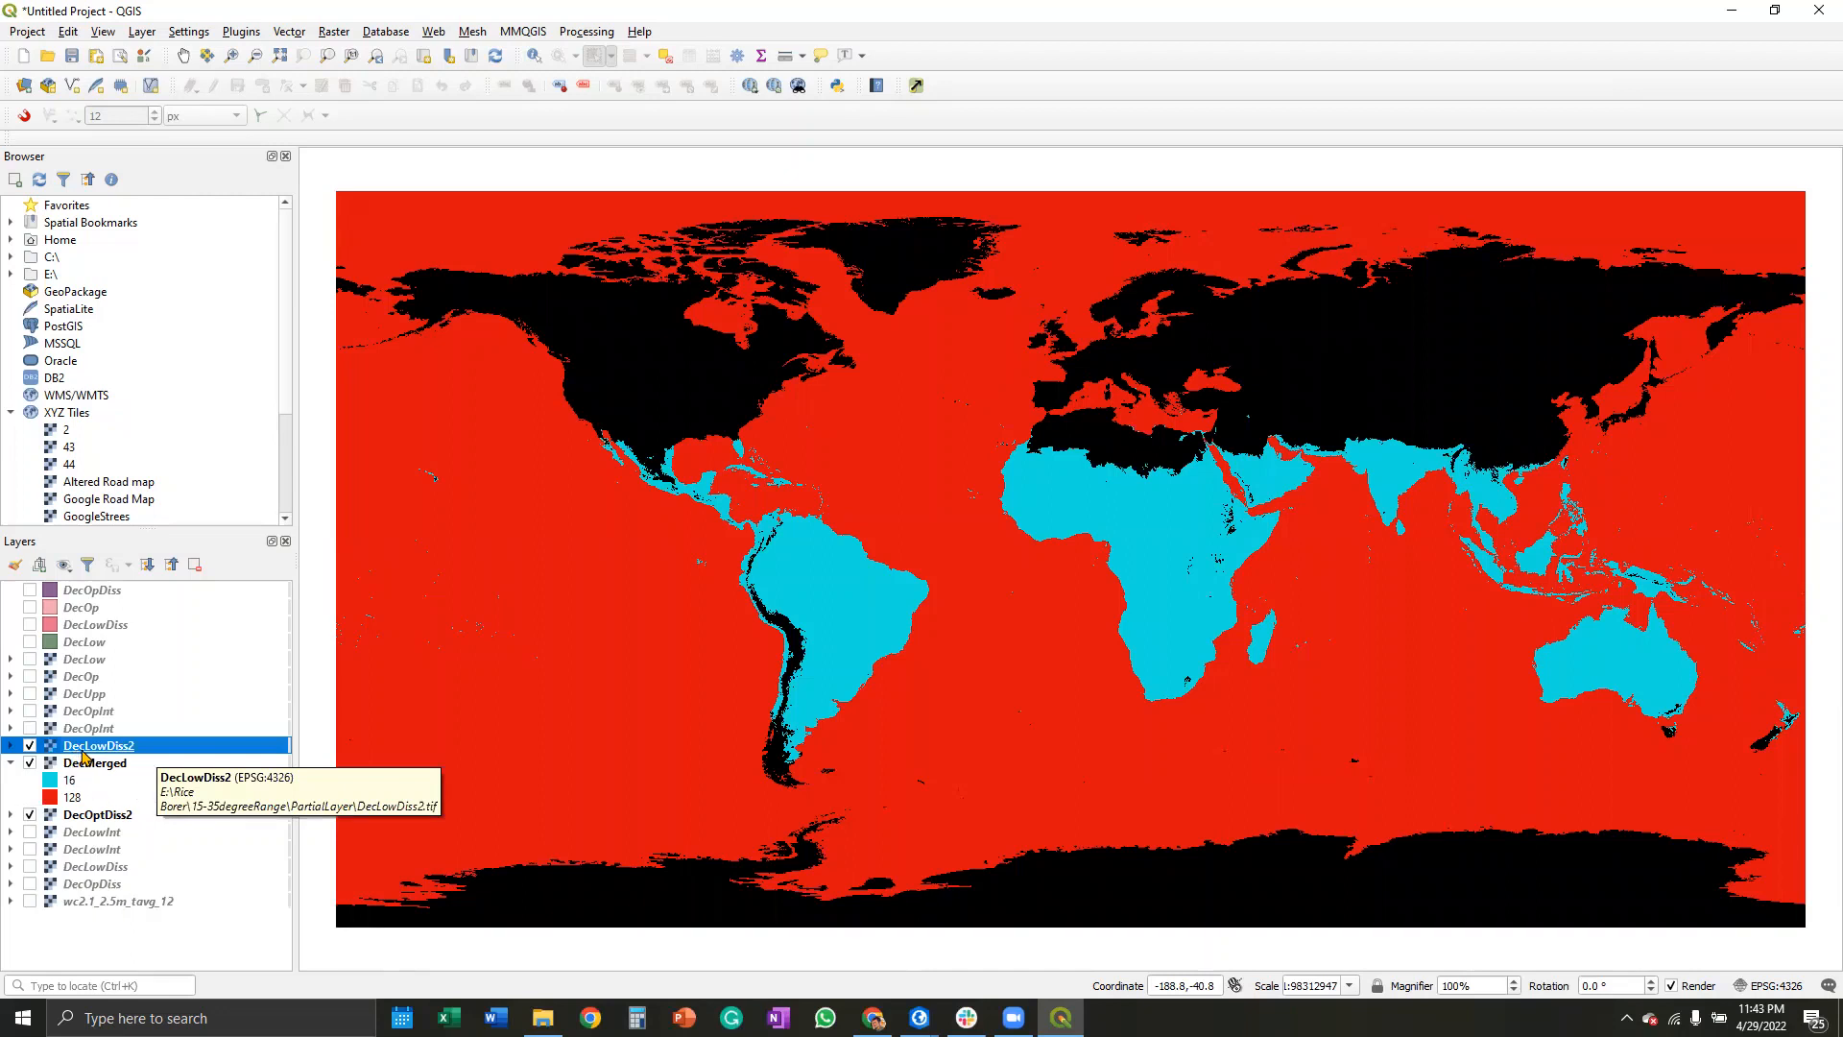
Step: Start a raster Merge with DecLowDiss2 and DecMerged as the input layers
left_click(334, 31)
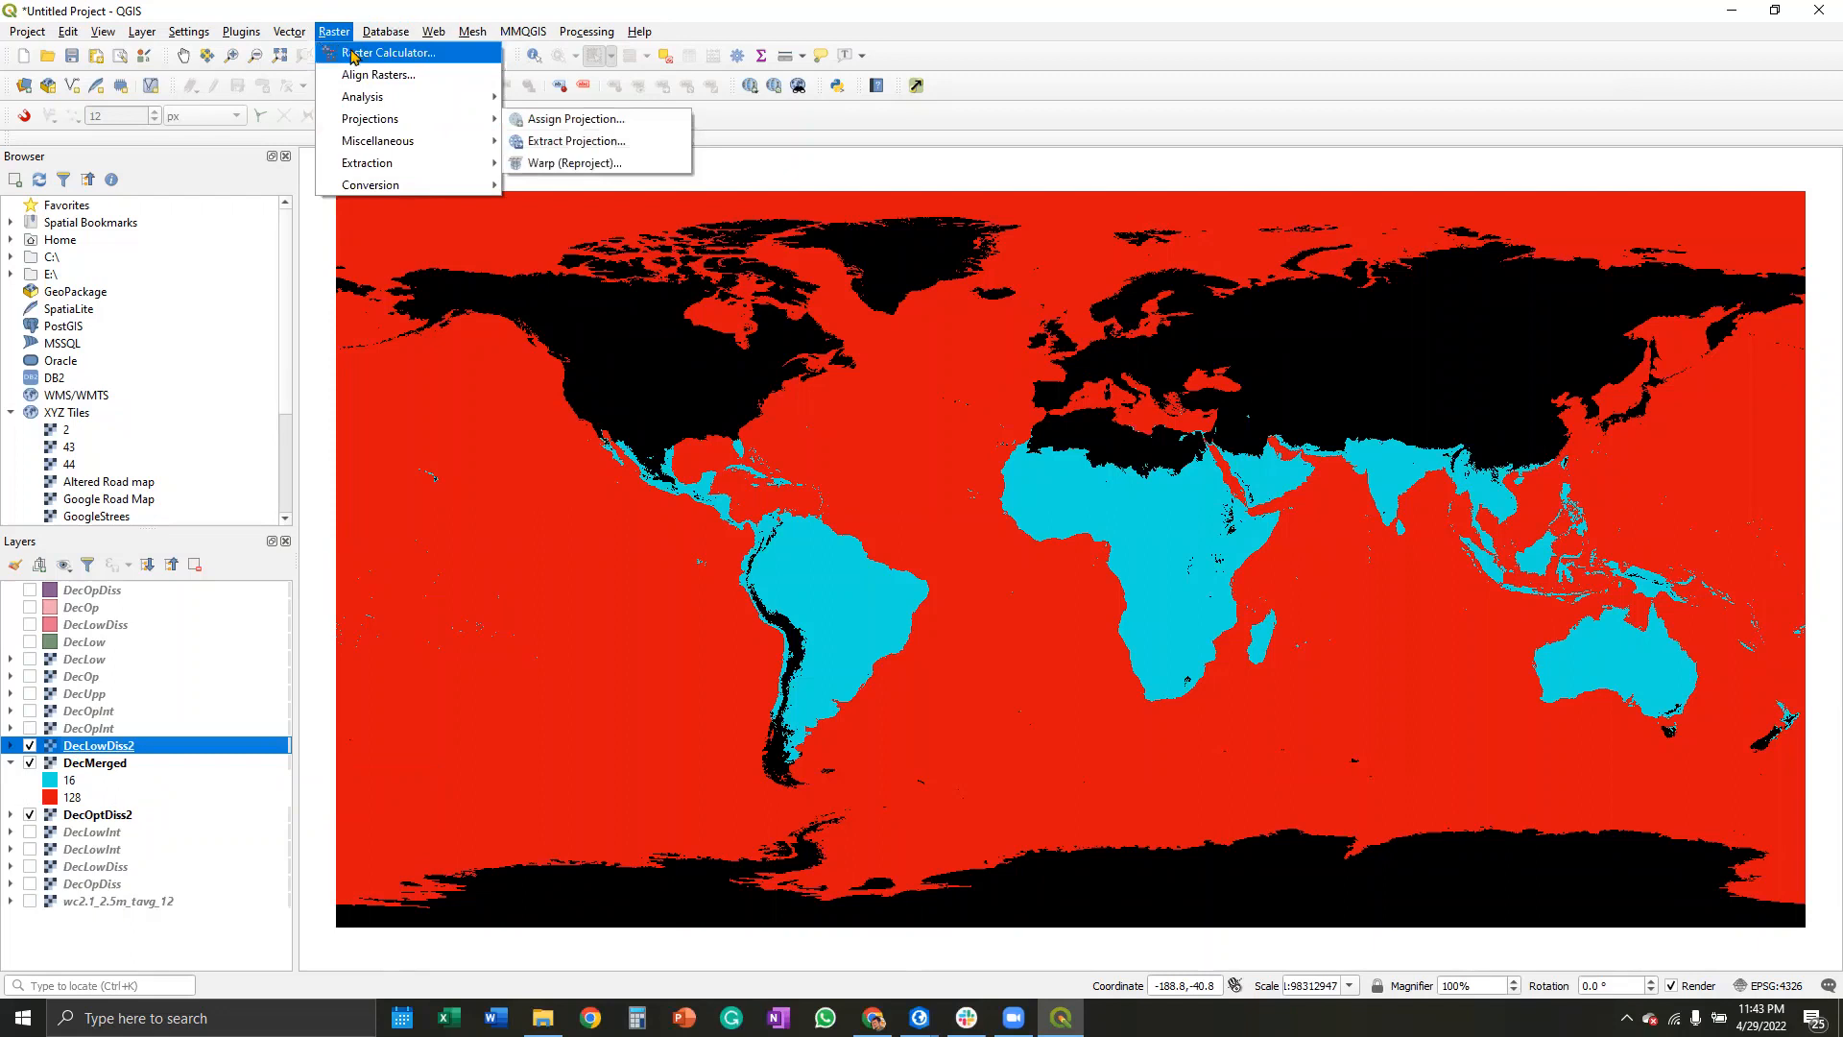
mouse_move(417, 141)
left_click(531, 185)
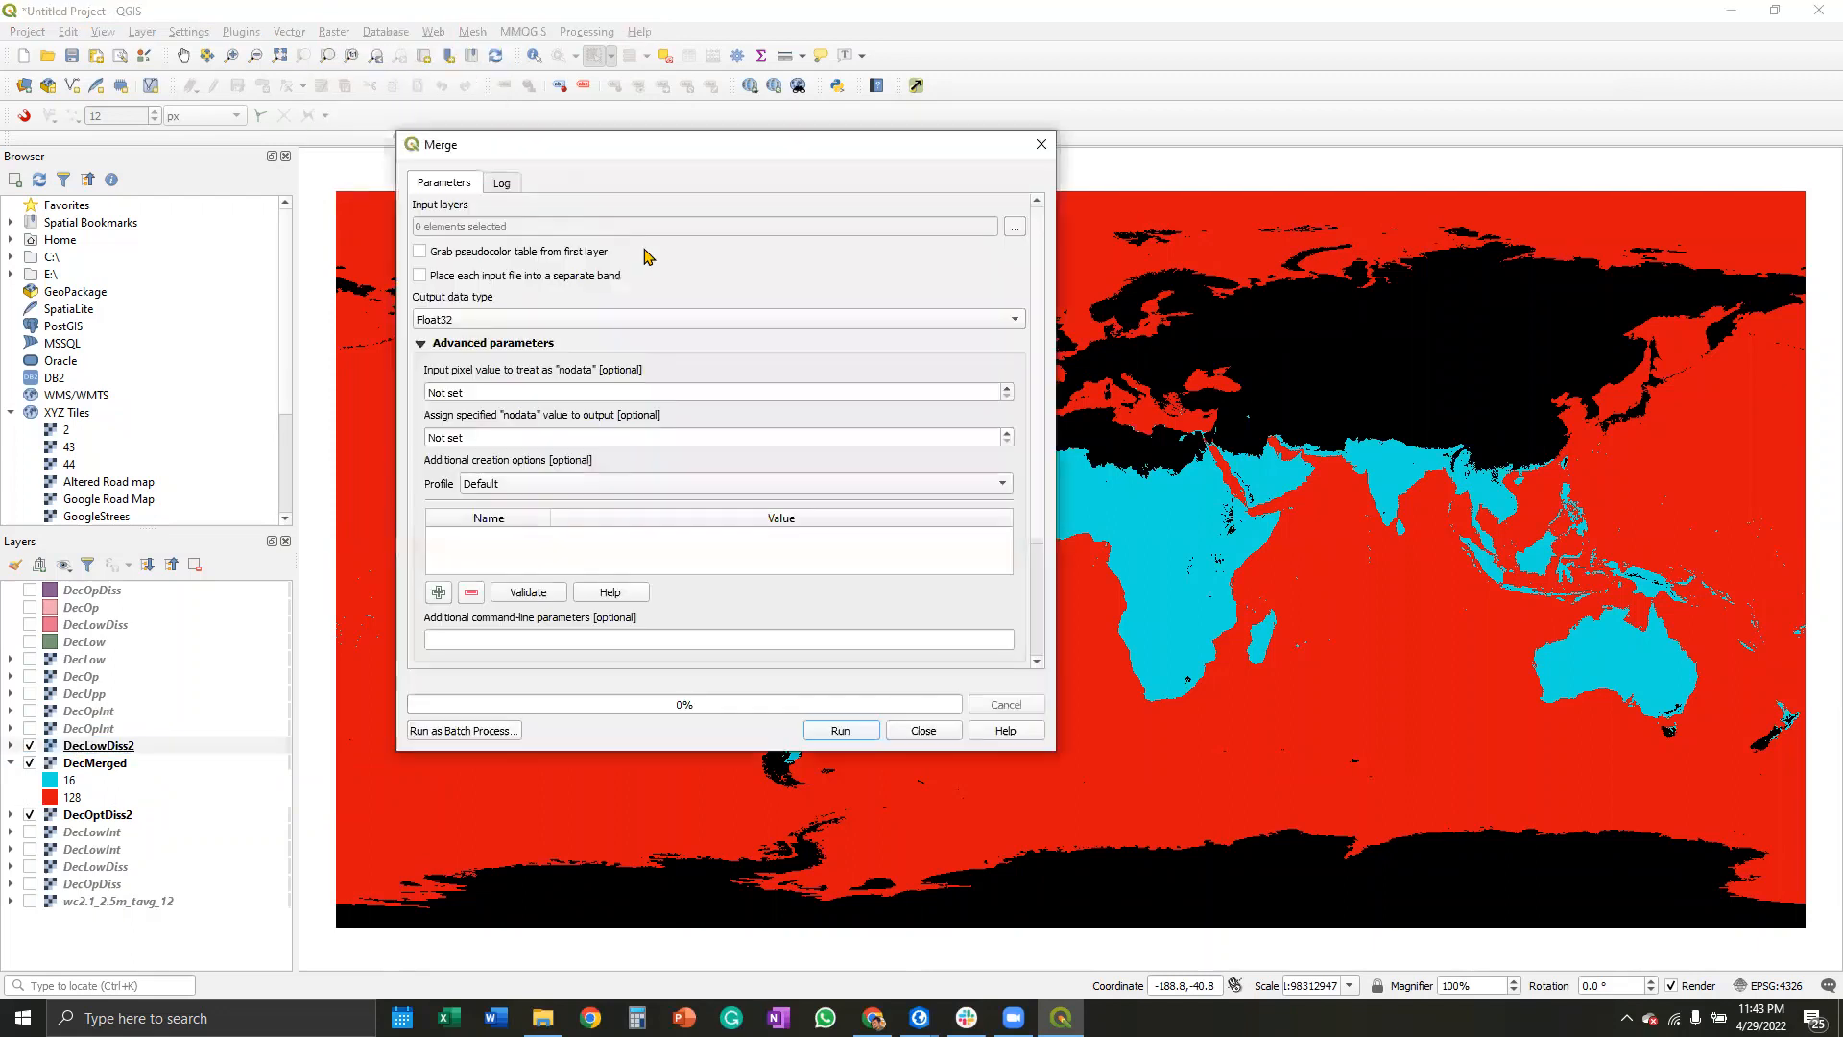
left_click(1013, 227)
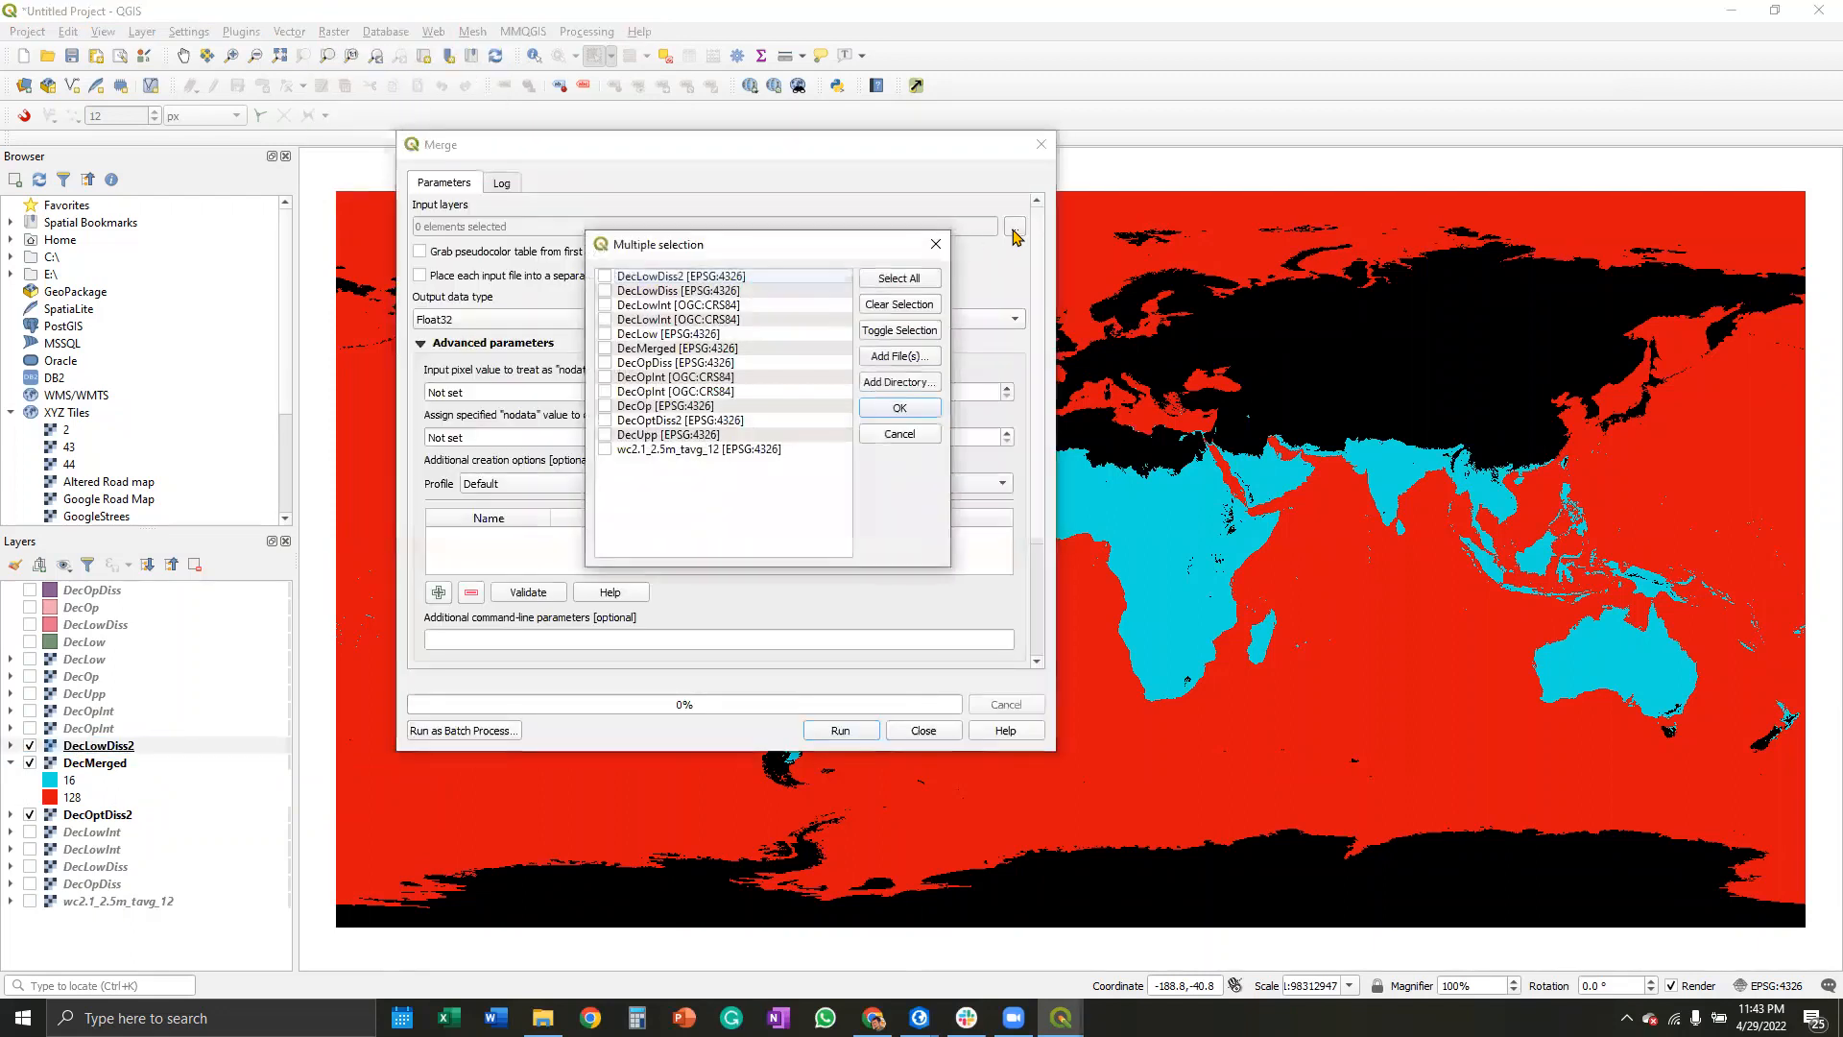
left_click(607, 276)
left_click(605, 349)
left_click(884, 407)
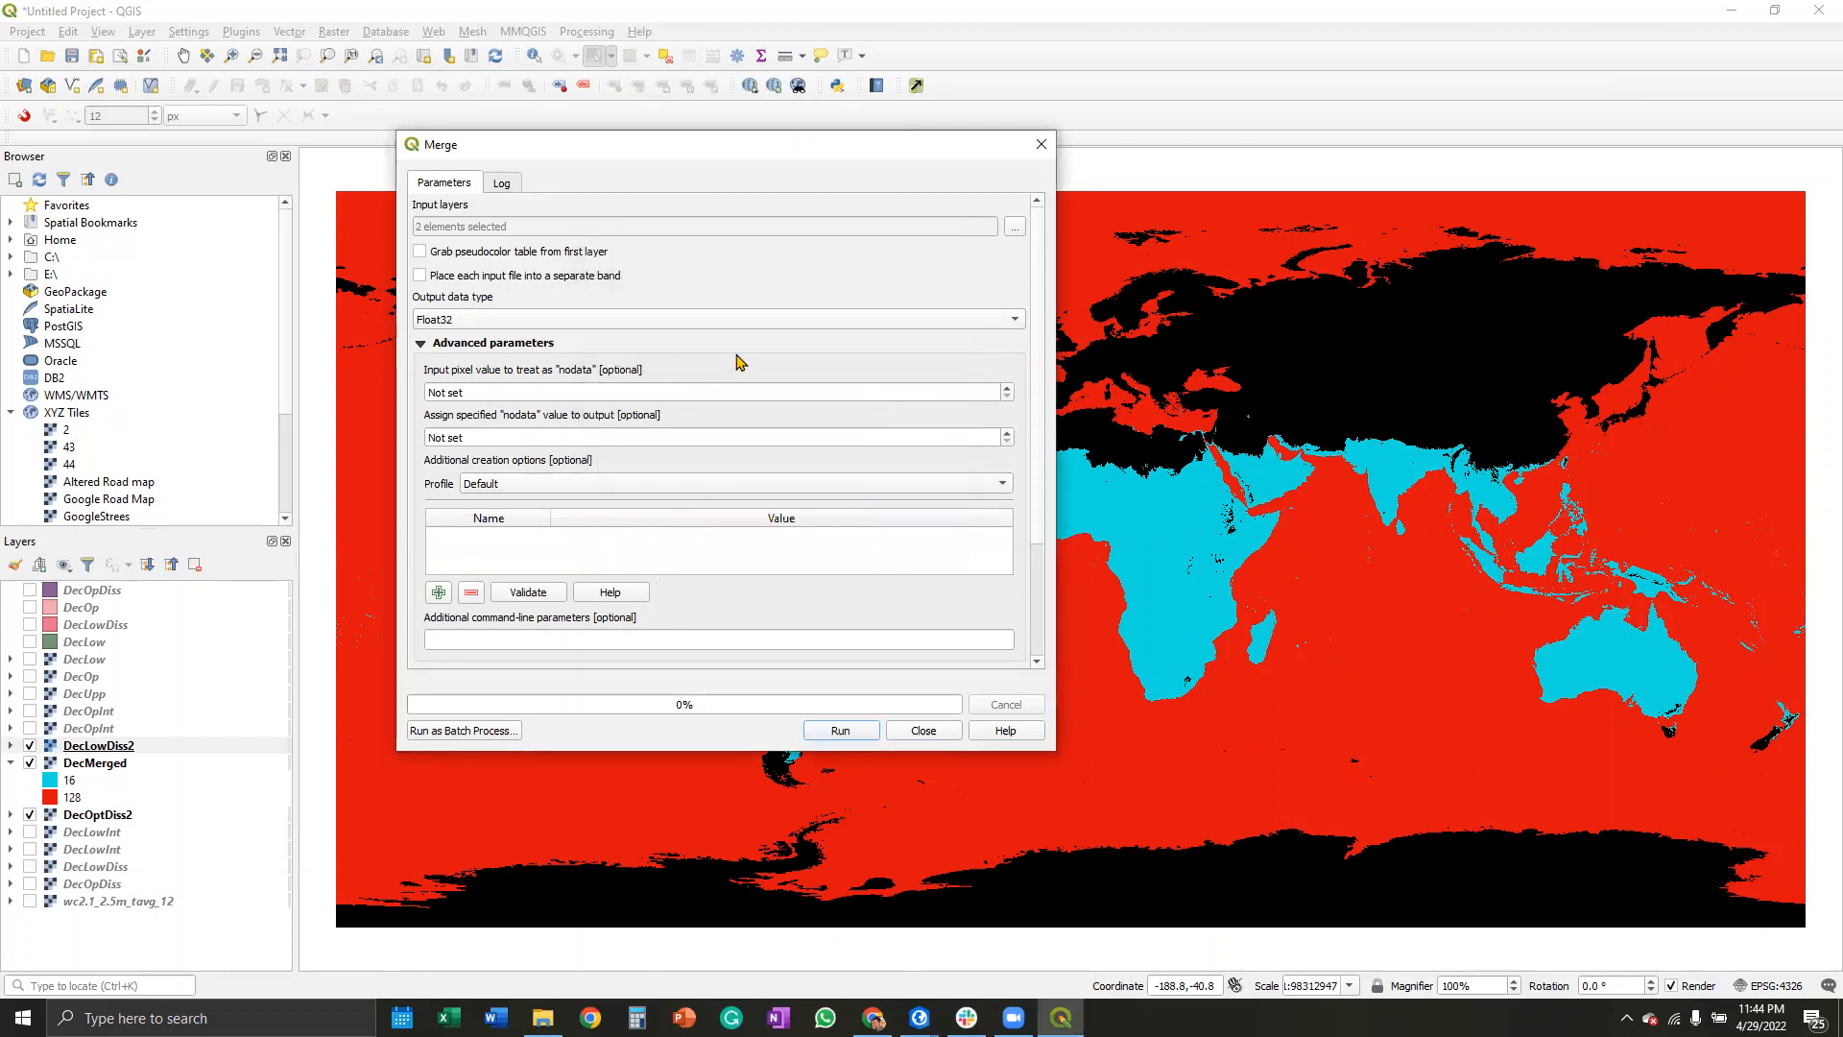
Step: Expand the DecLowDiss2 legend and set the merge's input pixel value treated as nodata to 128
left_click(5, 745)
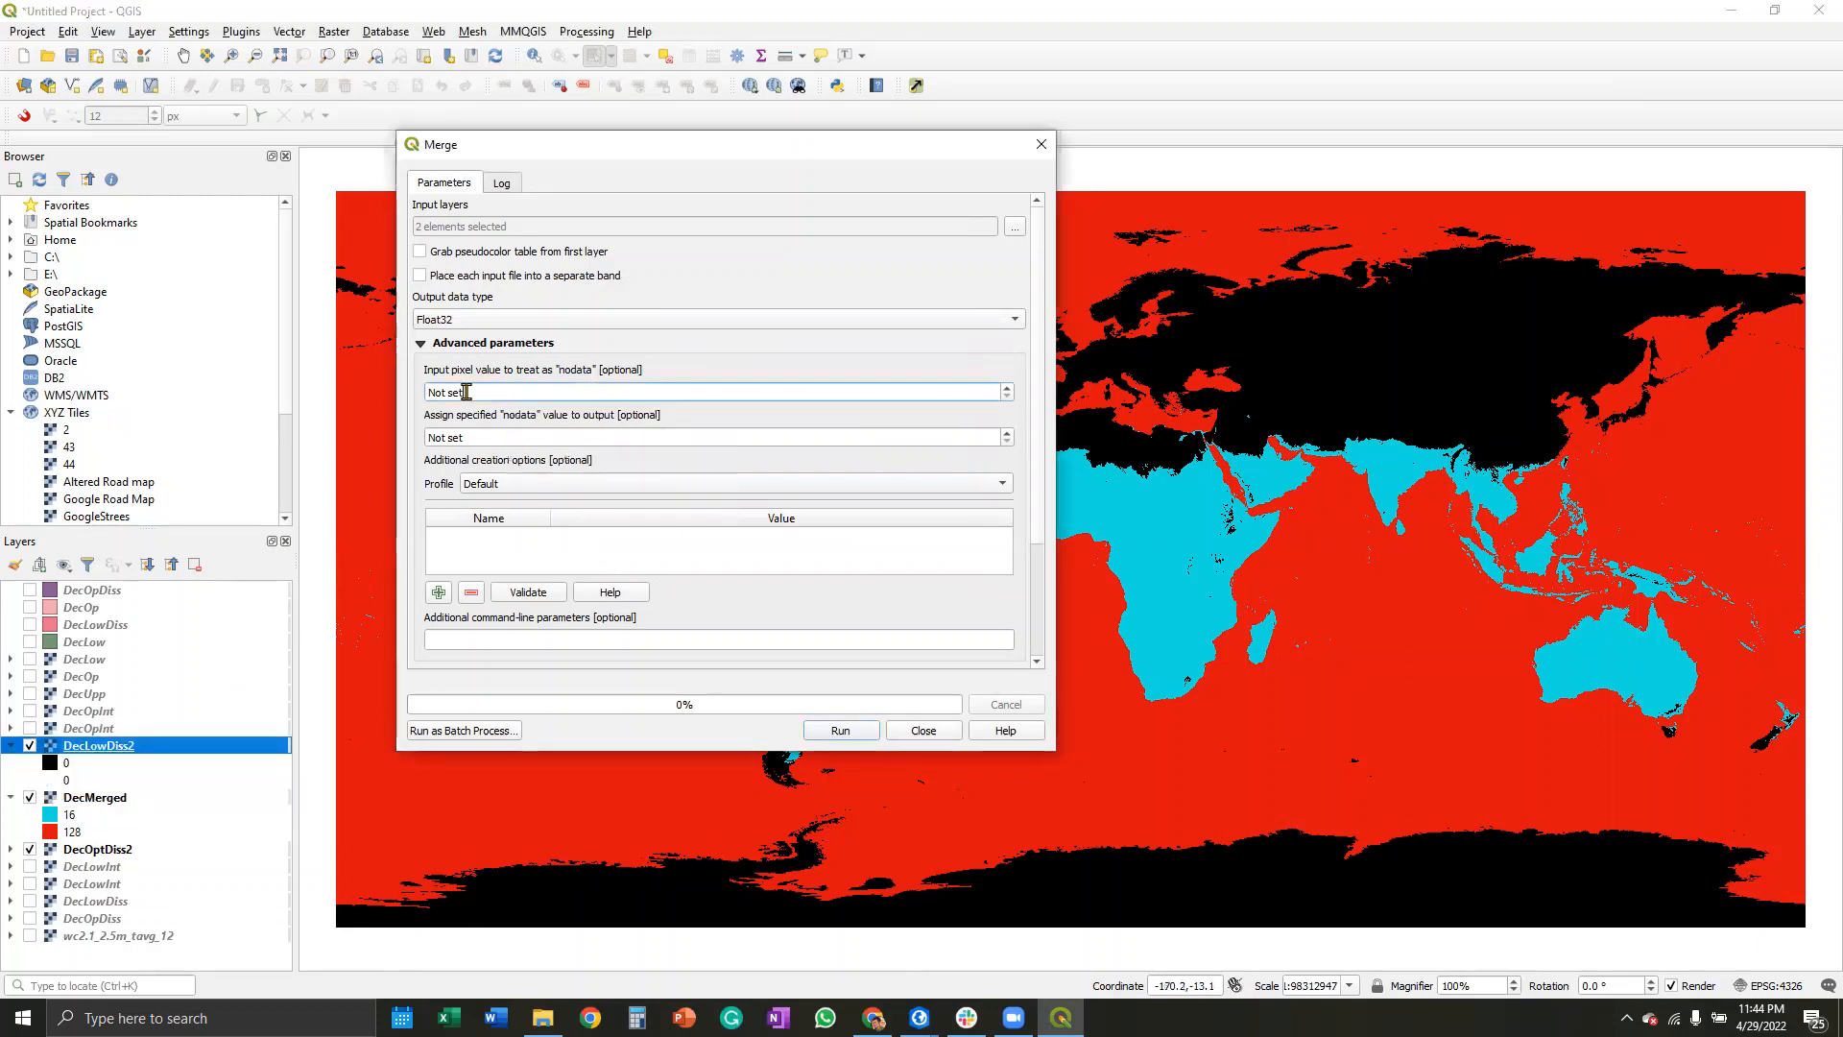
left_click(501, 394)
type("128")
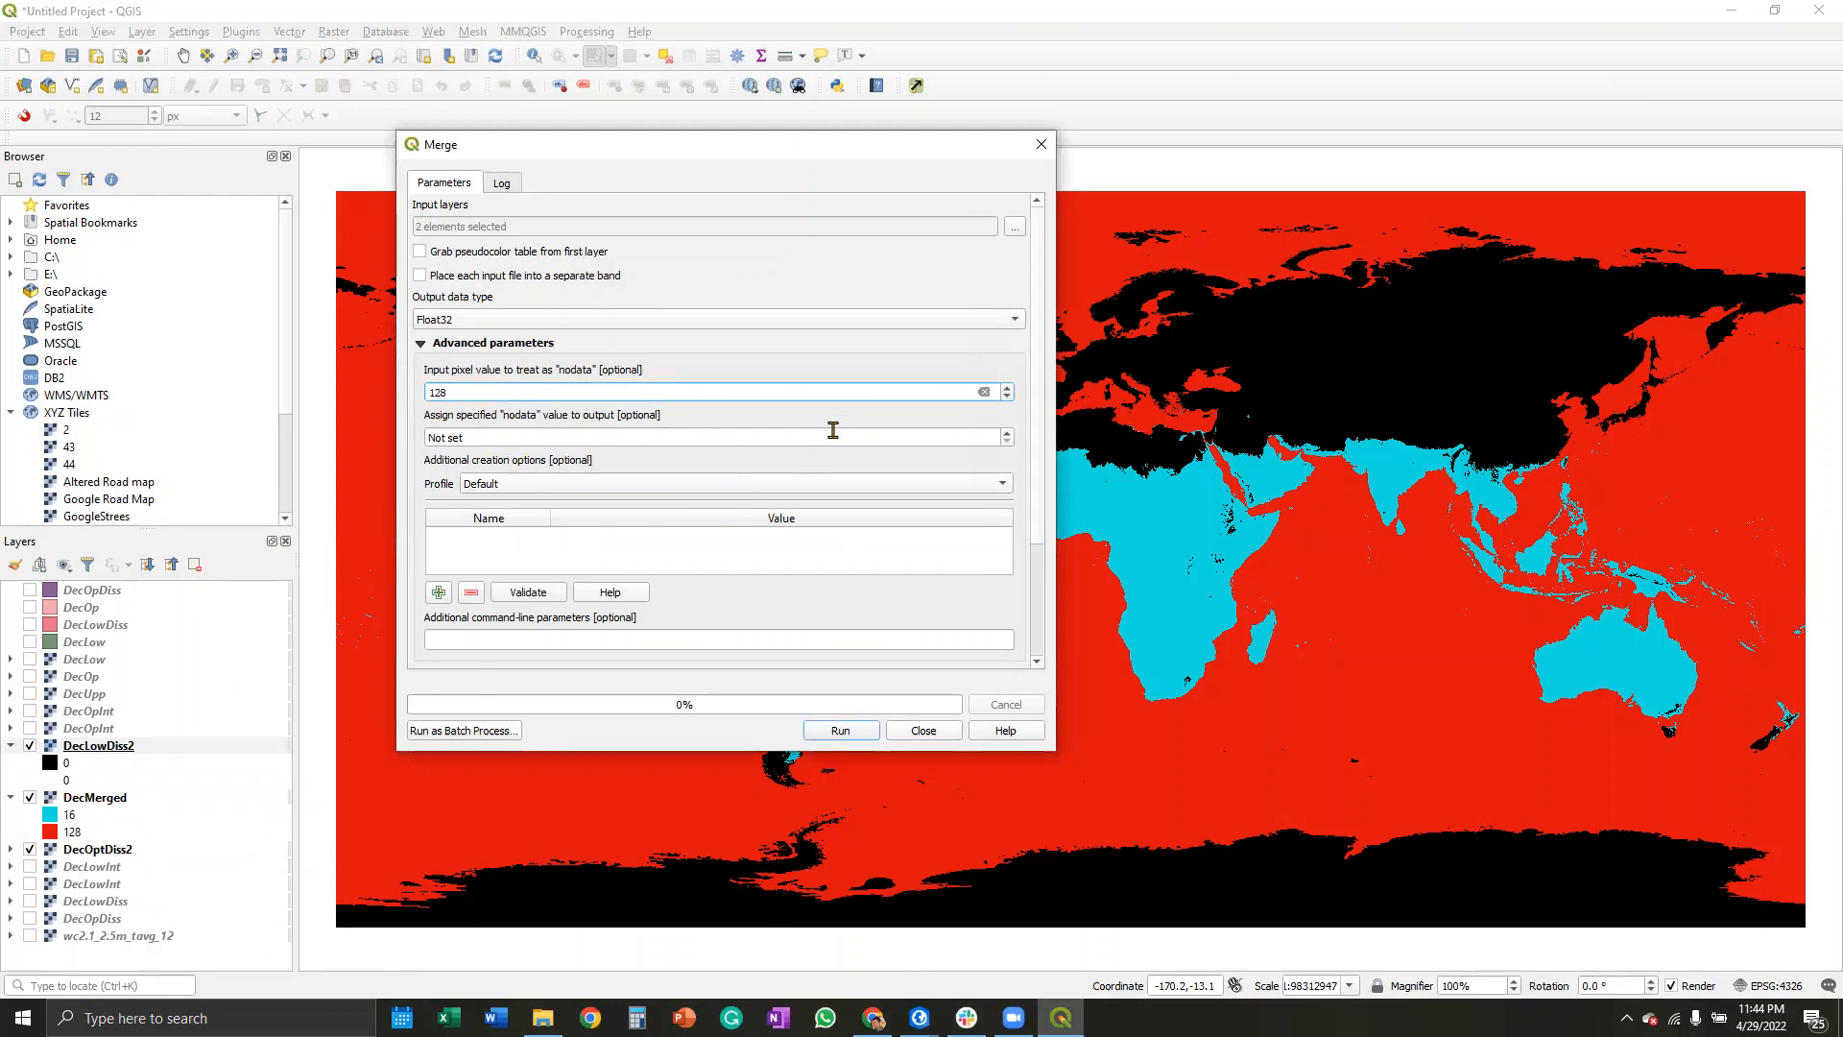
Step: Save the merged output as DecMerged2.tif in the MergedLayers folder, run the merge and close the tool
scroll(1032, 362, "down", 3)
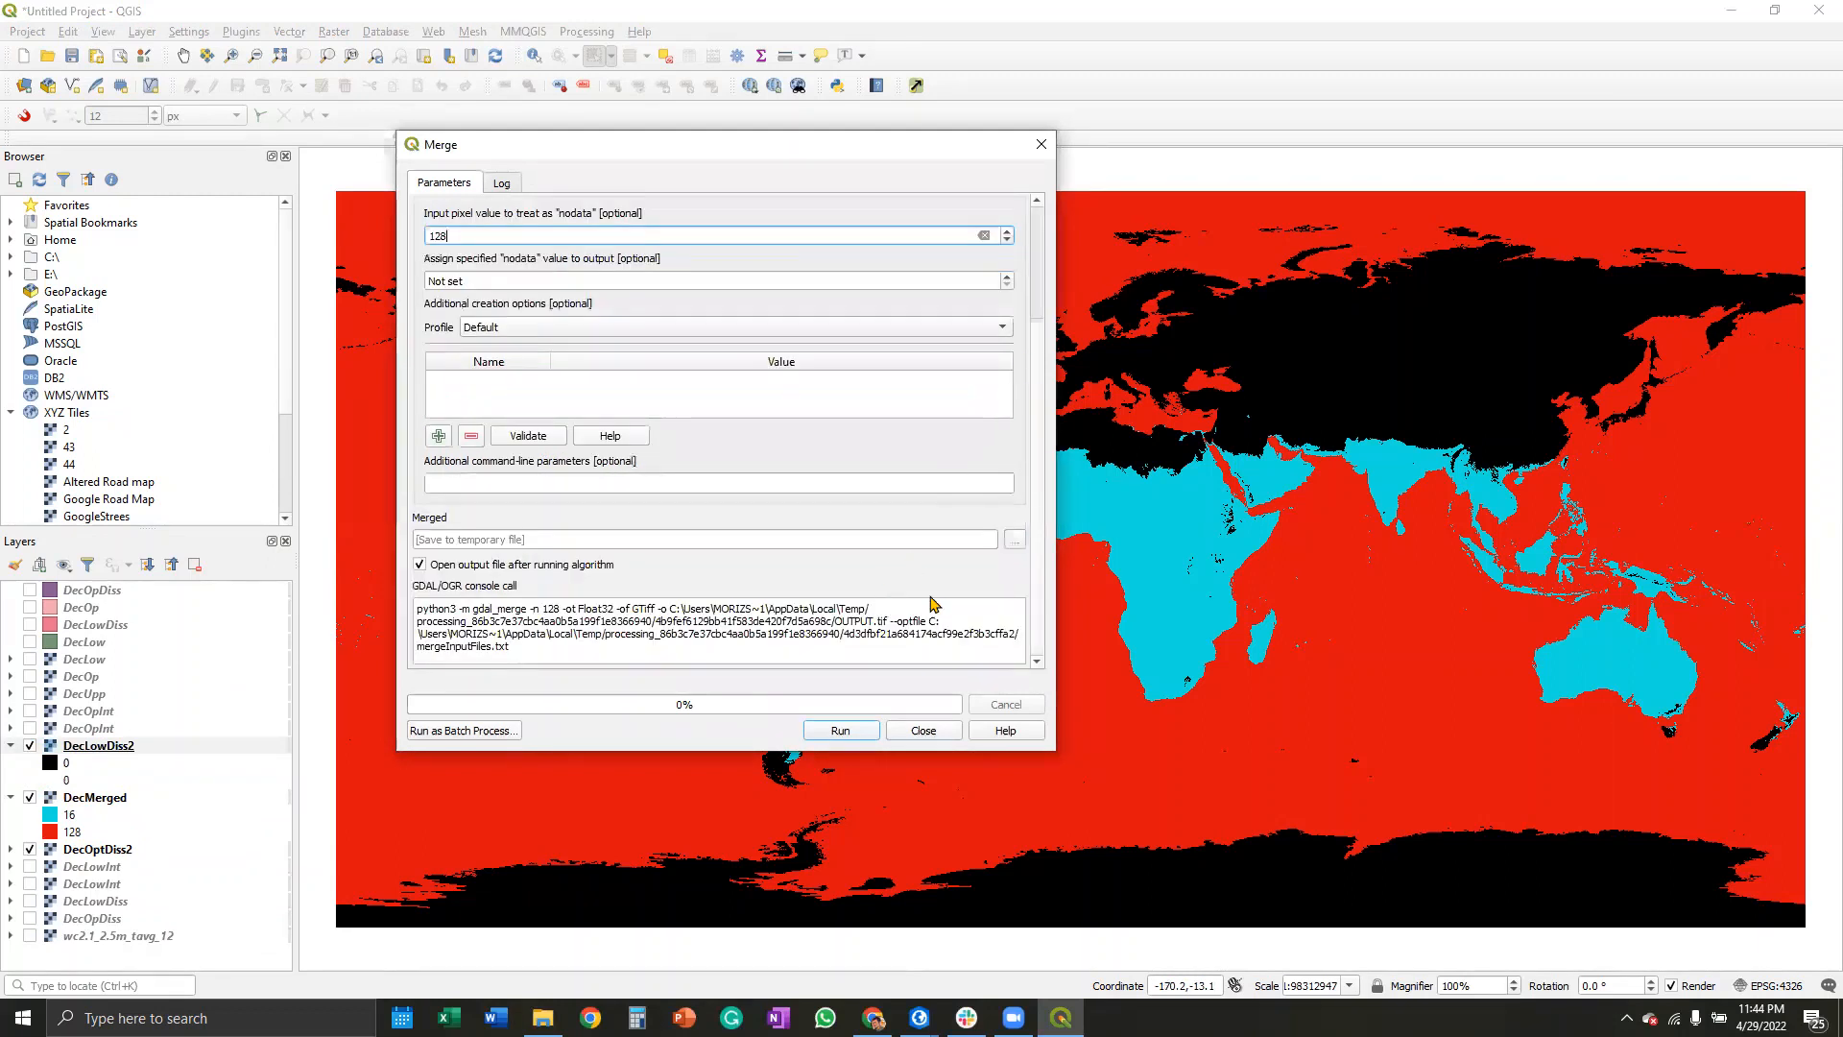
left_click(1016, 544)
left_click(1051, 574)
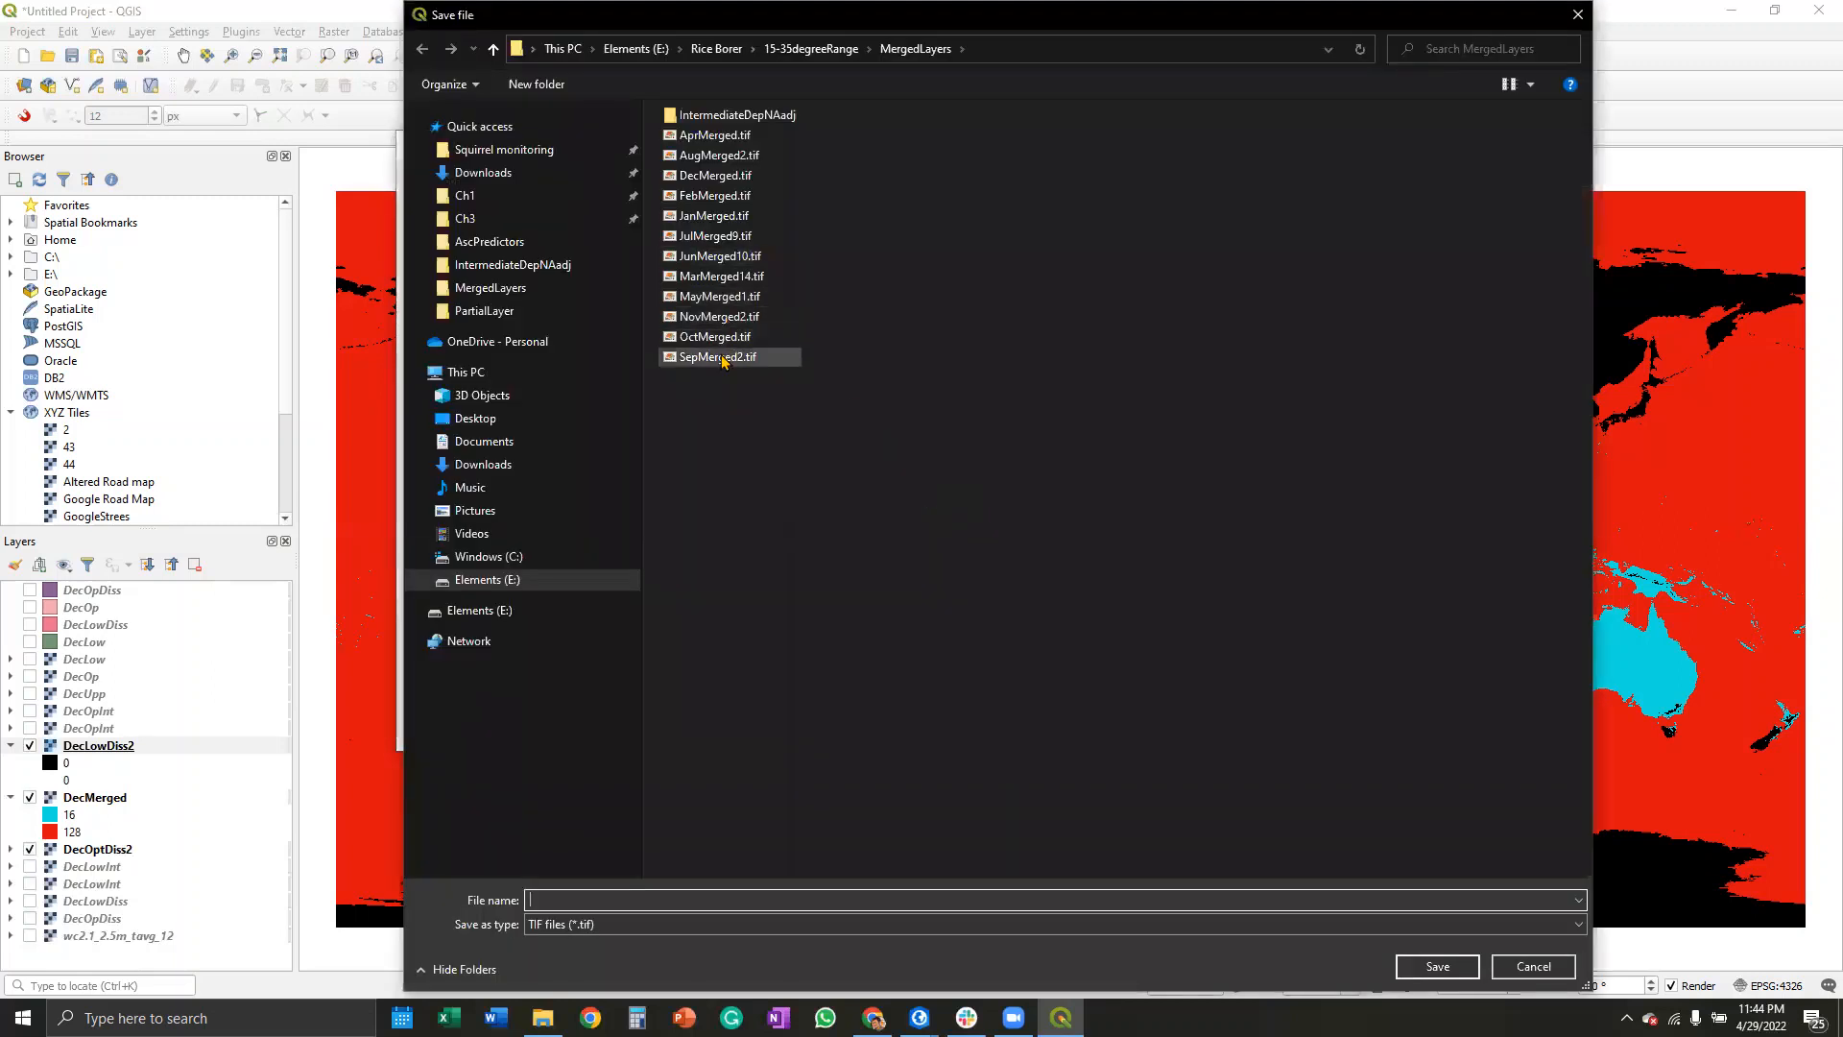
left_click(699, 180)
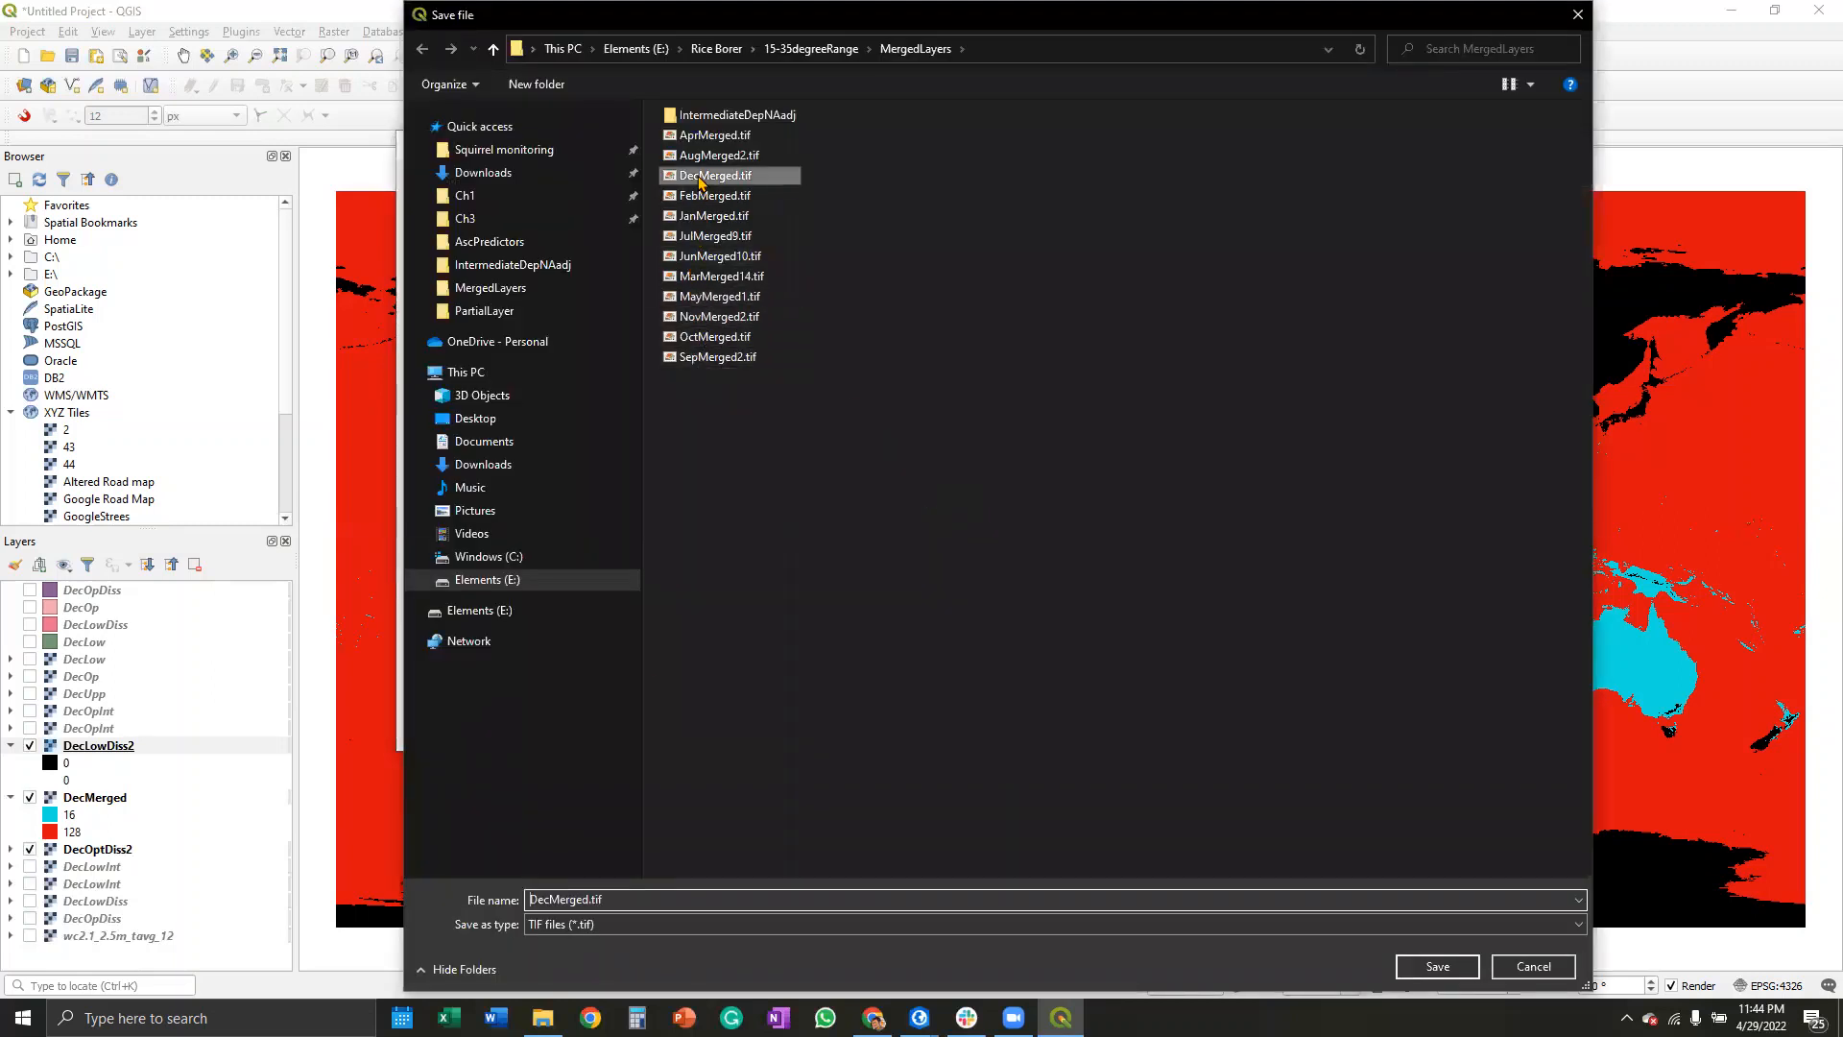
left_click(591, 899)
type("2")
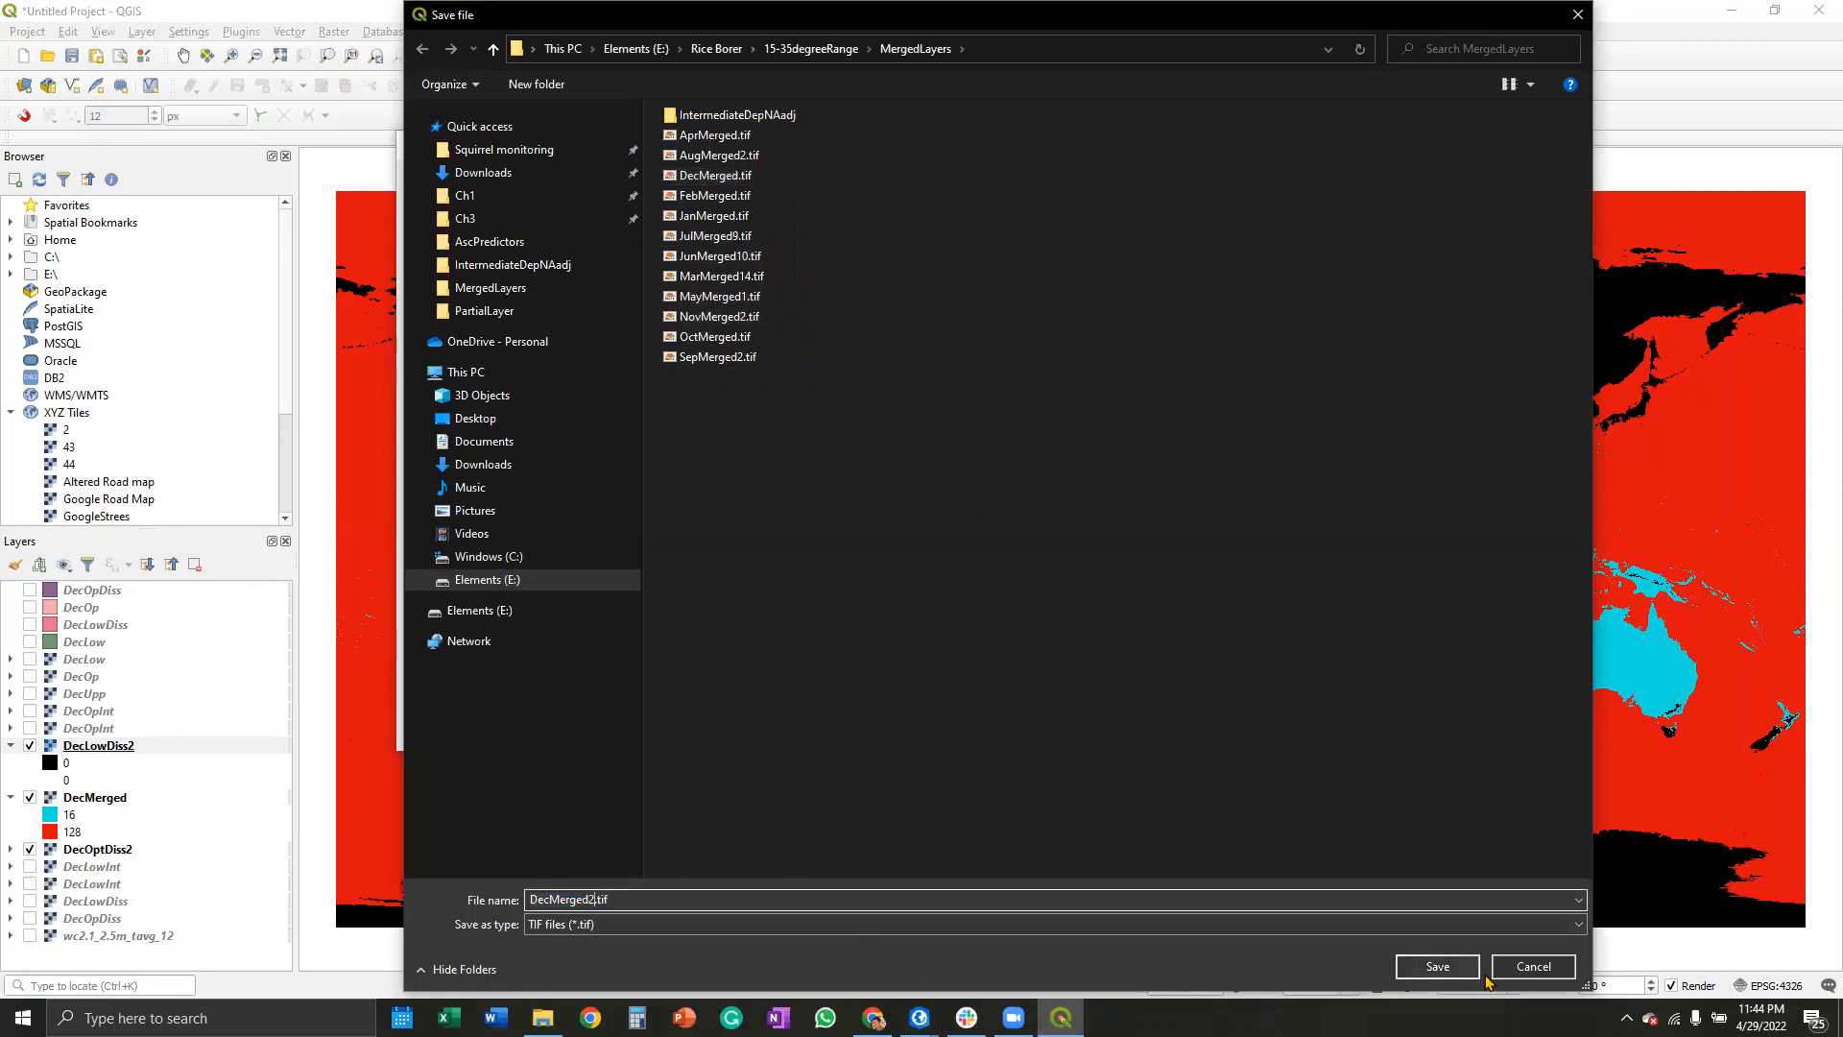
left_click(1460, 970)
left_click(833, 732)
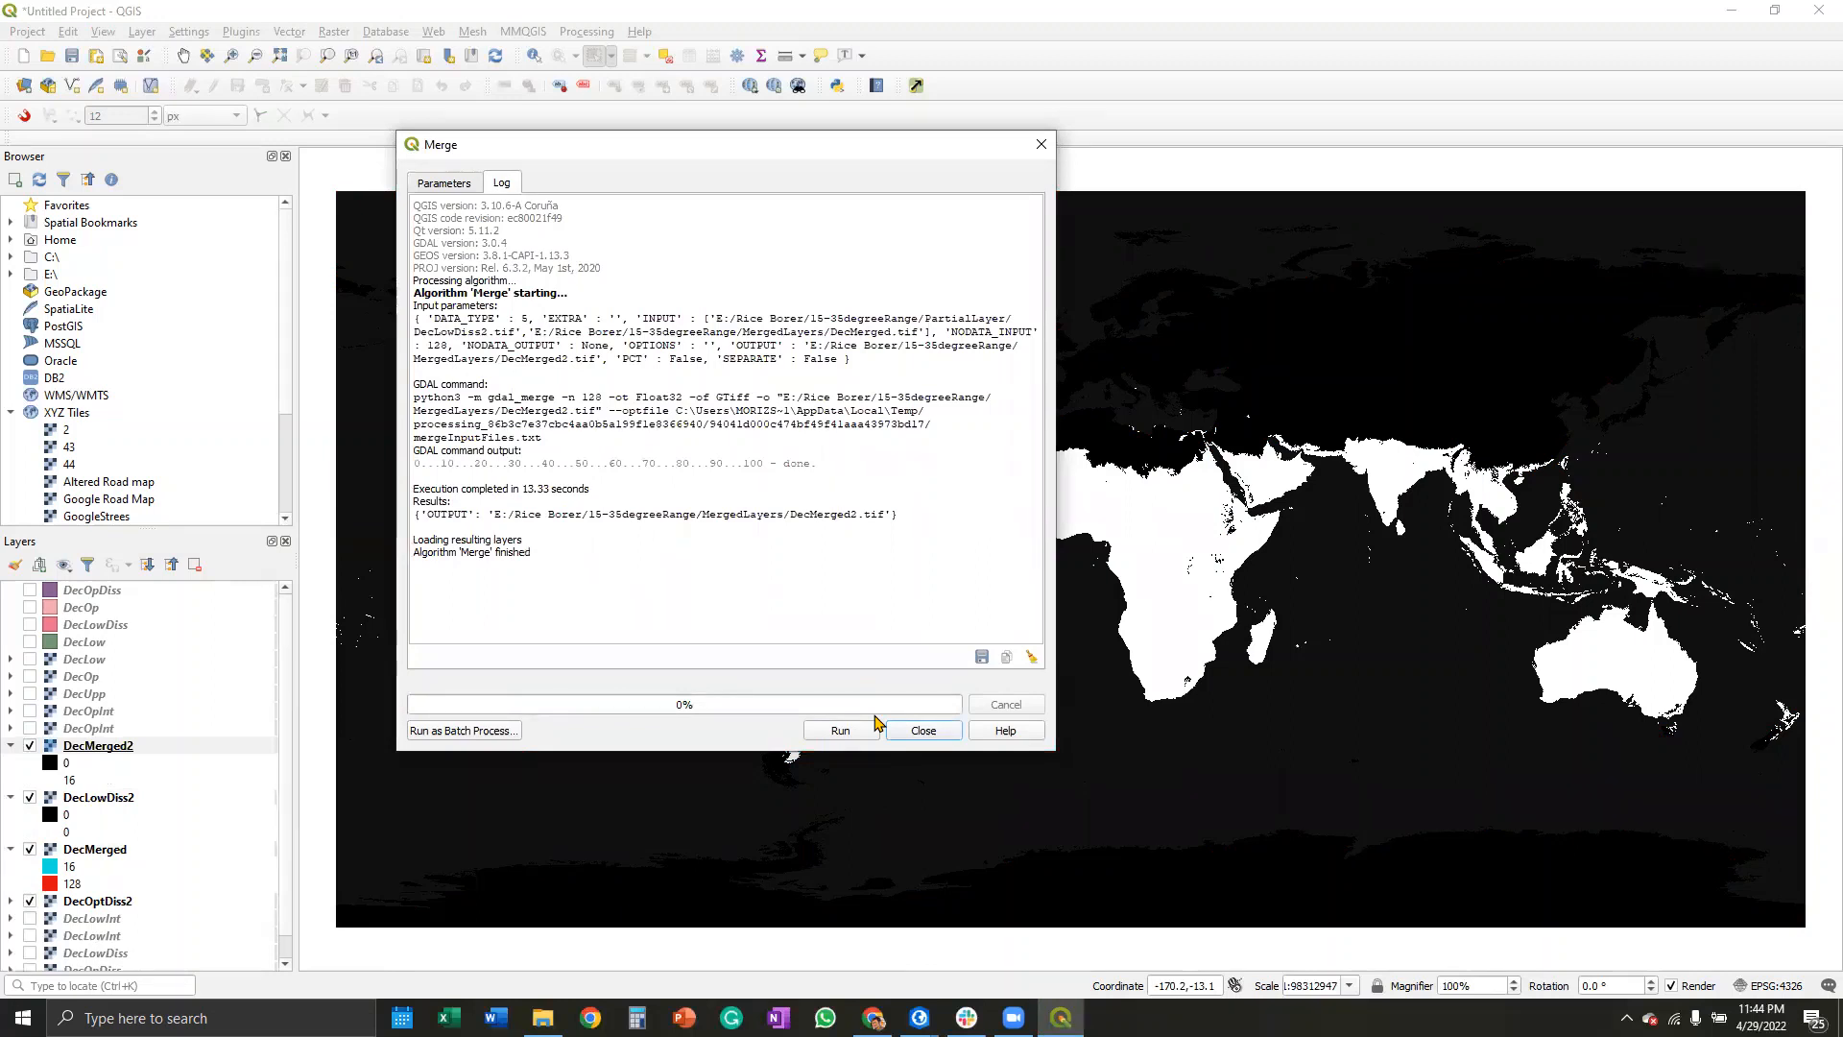
left_click(921, 730)
Step: Hide DecLowDiss2, DecMerged and DecOptDiss2, and collapse the legends of DecLowDiss2 and DecMerged
left_click(30, 797)
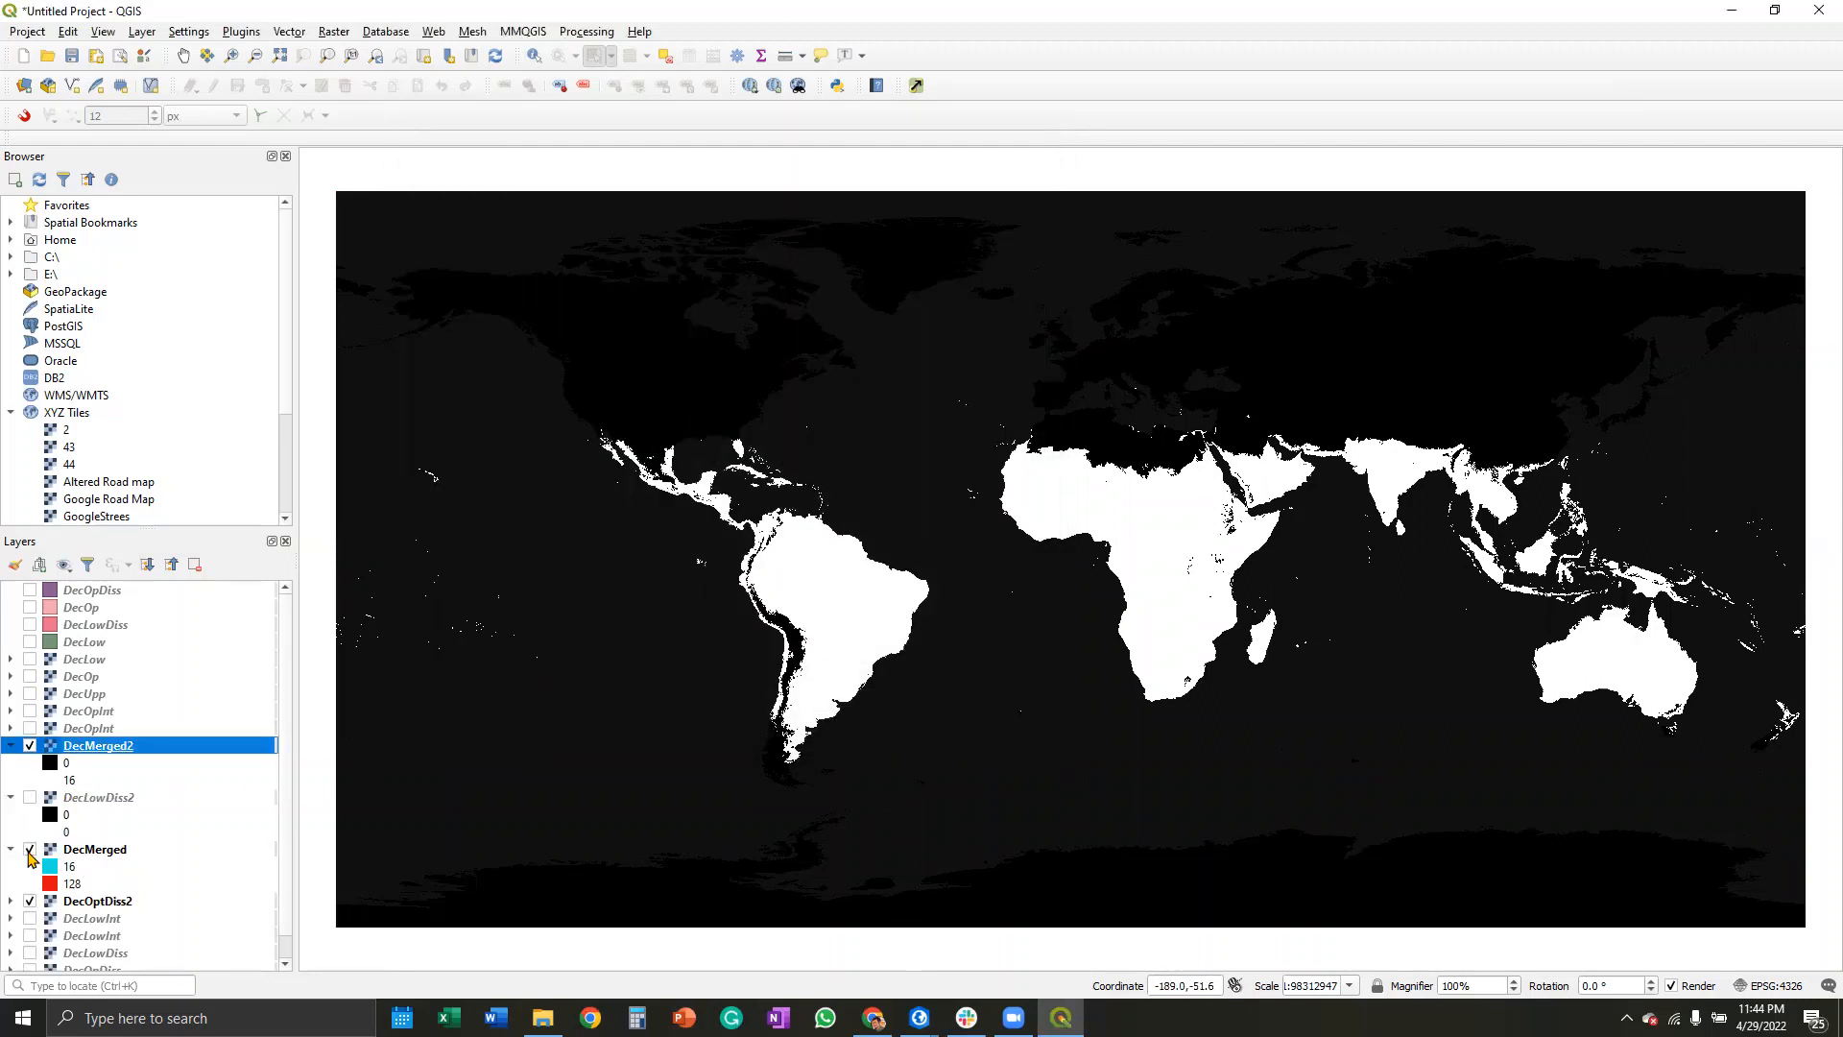
left_click(30, 849)
left_click(11, 797)
left_click(10, 814)
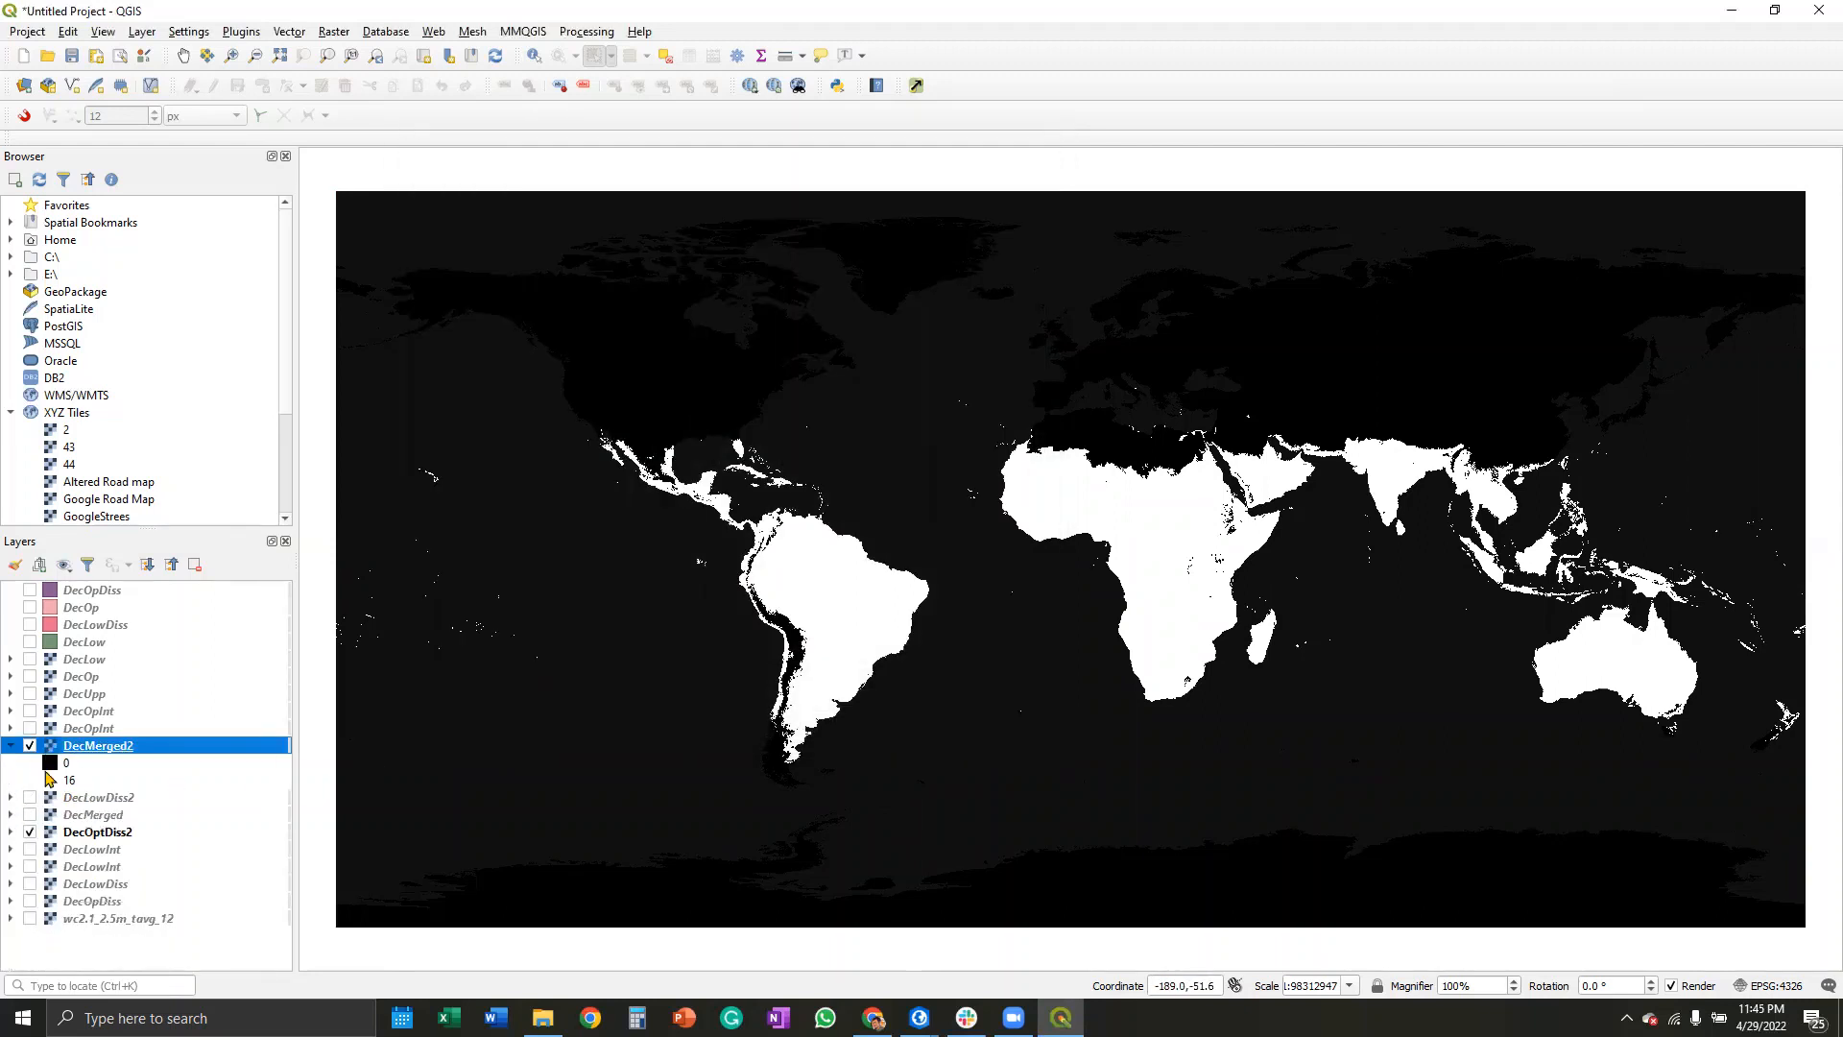
left_click(30, 832)
Step: Style the DecMerged2 layer with Paletted/Unique values, classifying its values with random colors
right_click(89, 747)
left_click(161, 745)
left_click(801, 186)
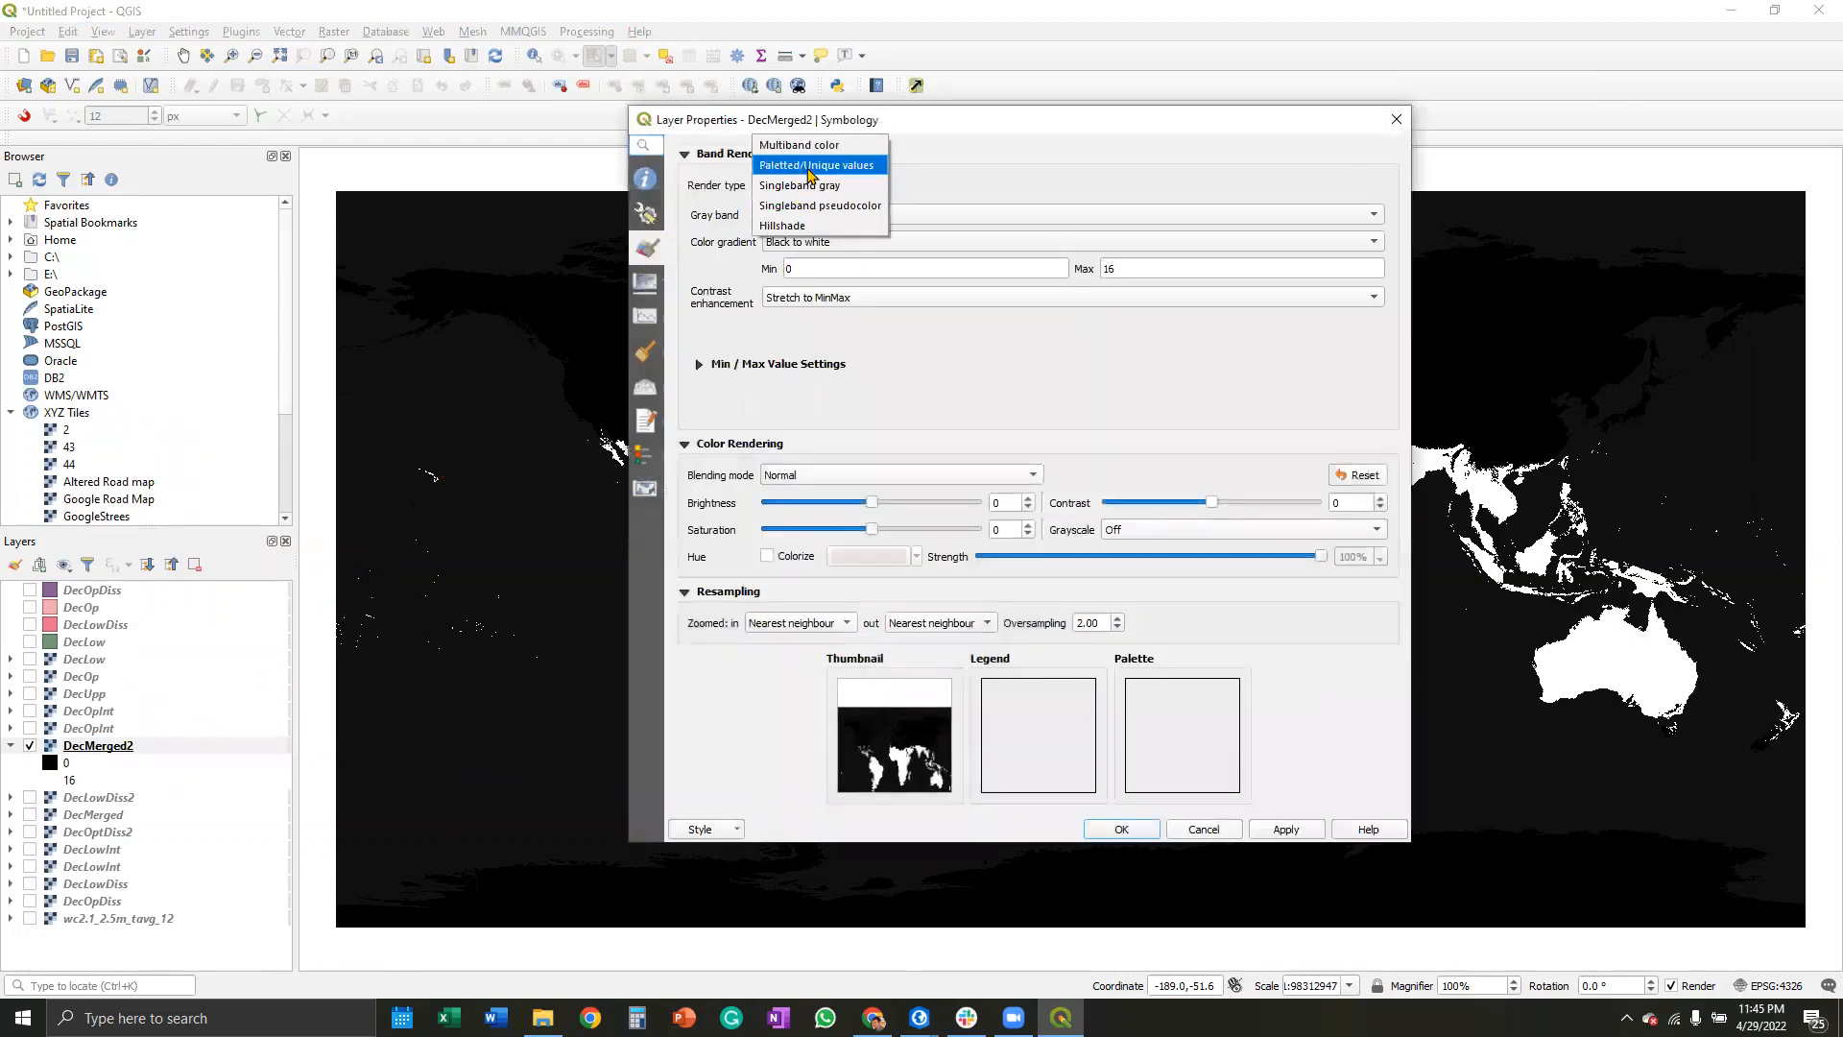
left_click(811, 167)
left_click(930, 542)
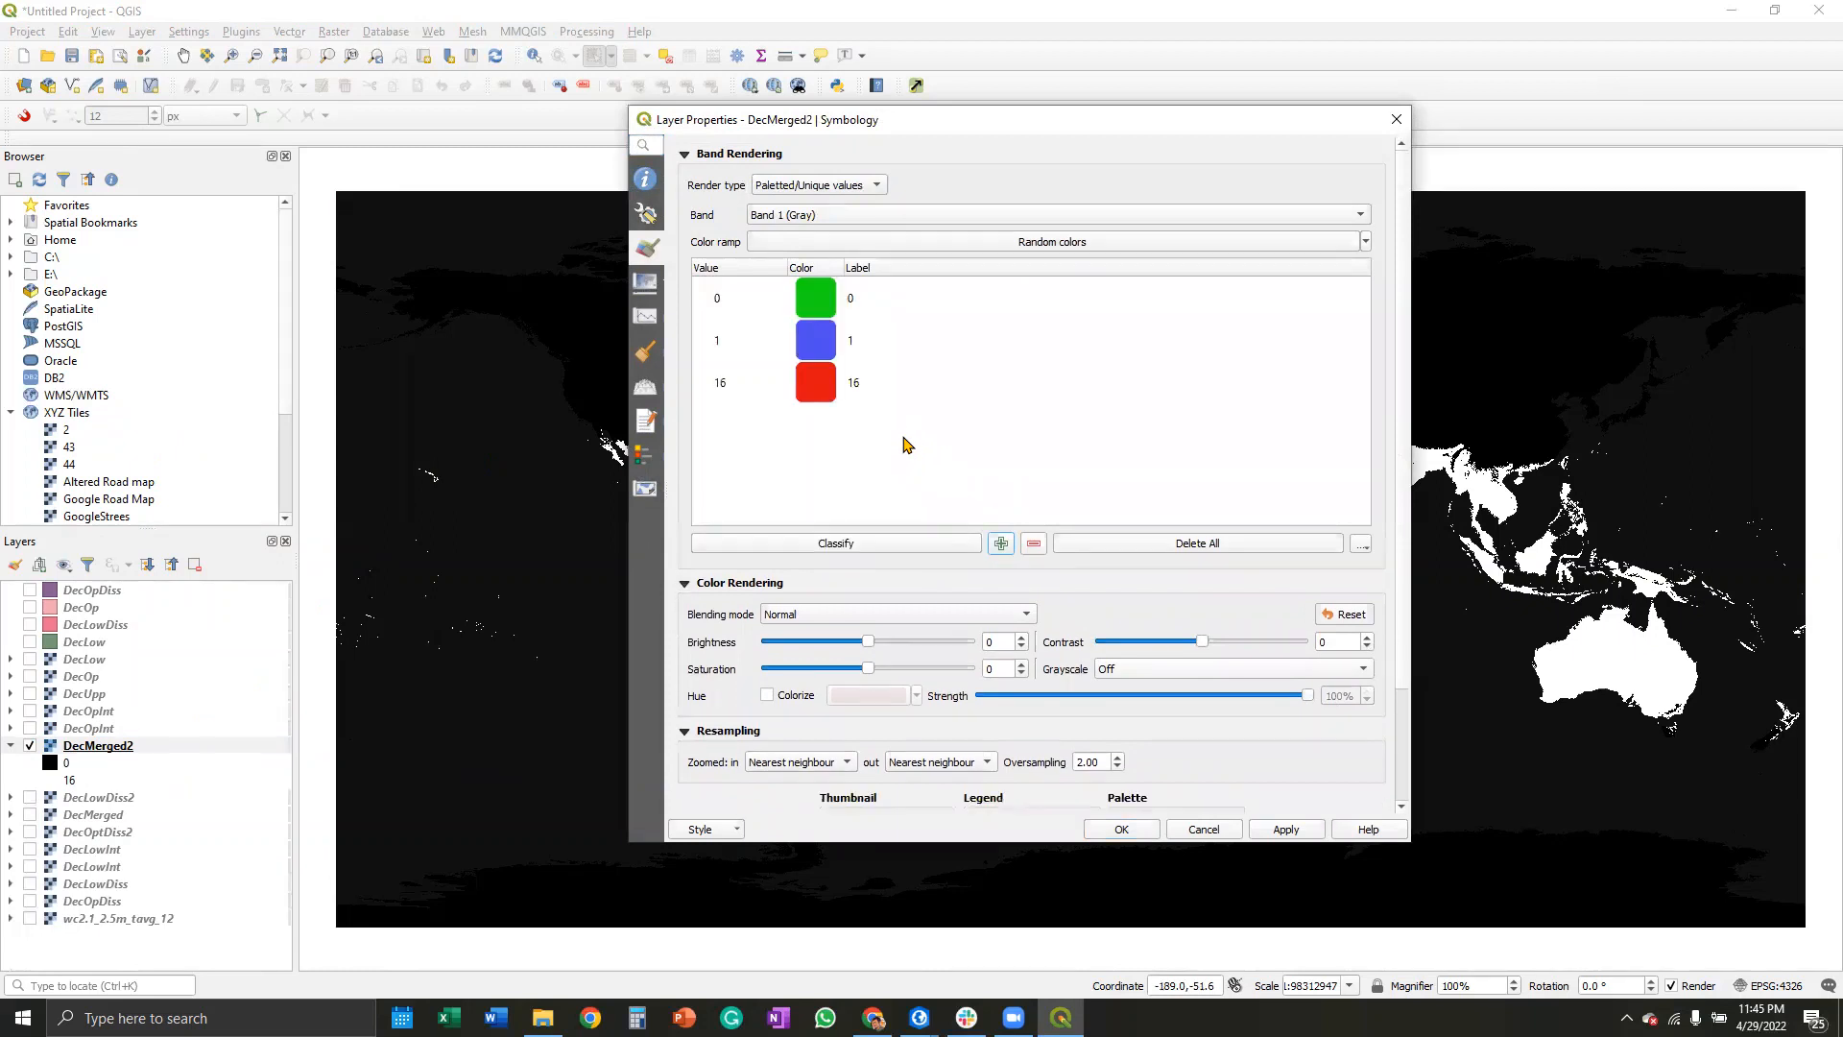
left_click(1286, 830)
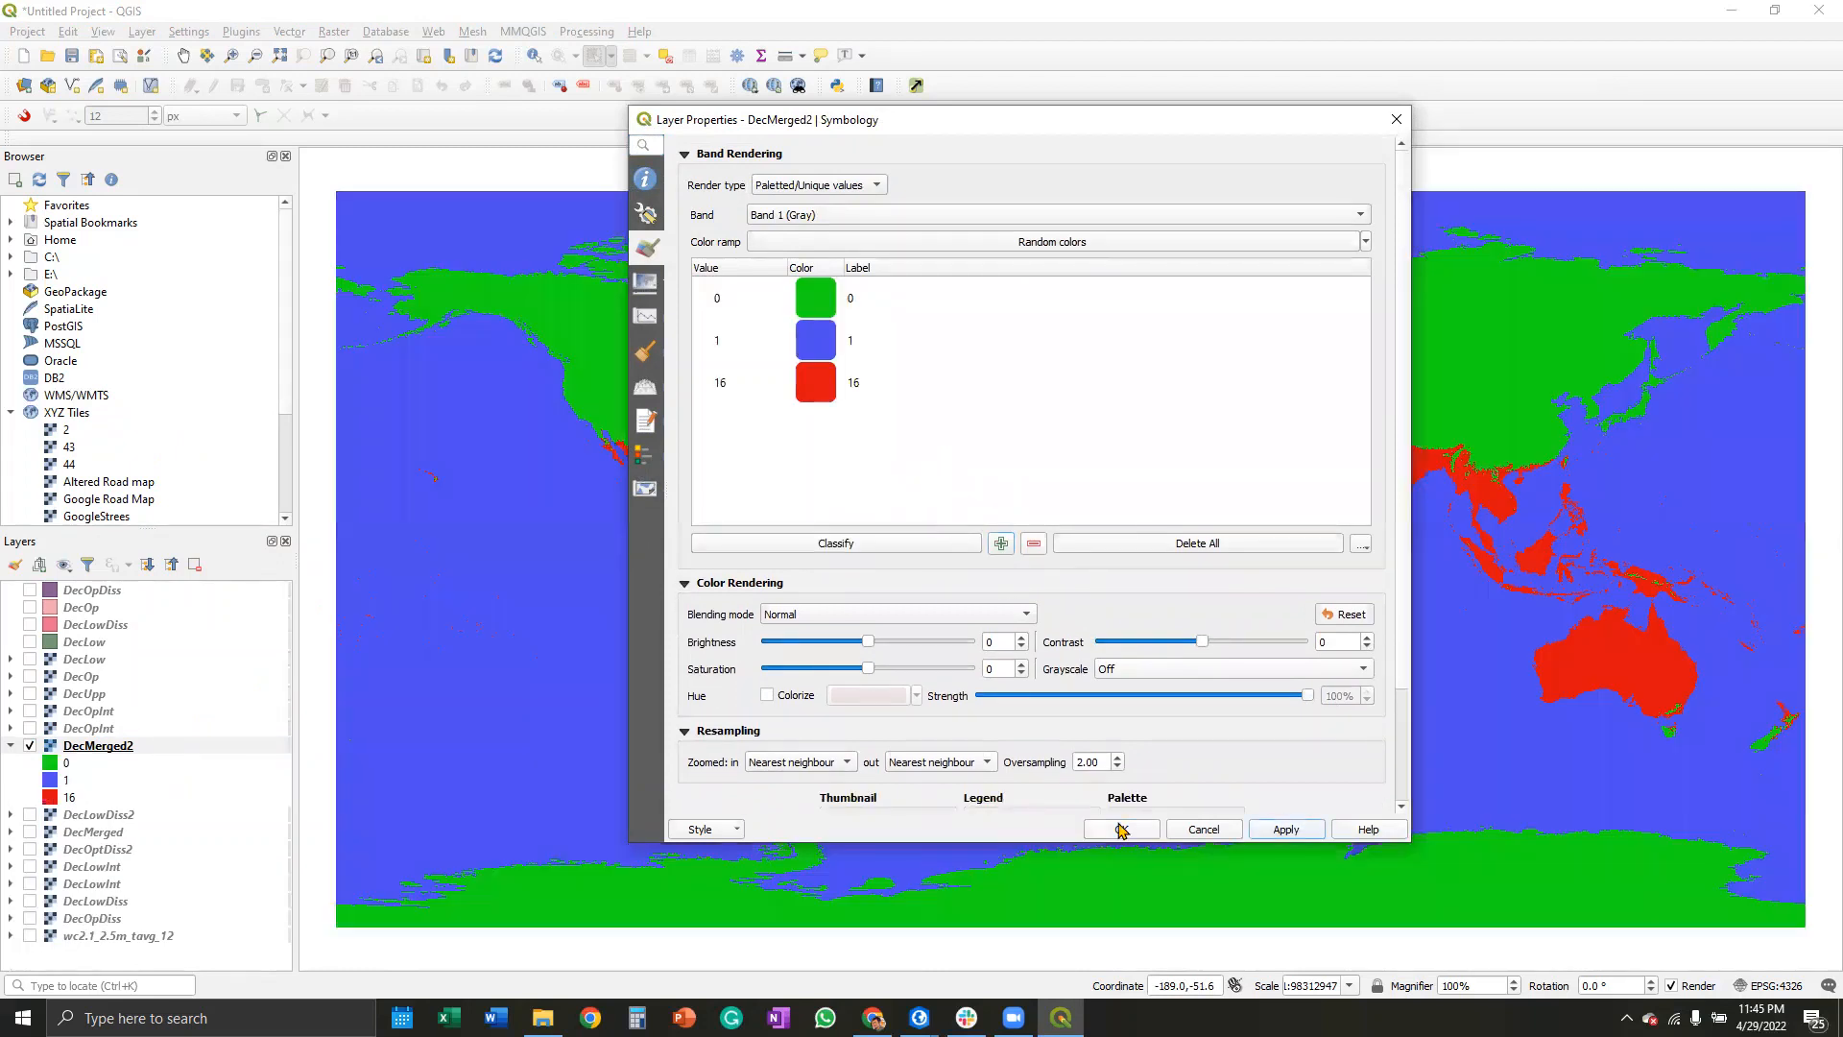
left_click(1122, 830)
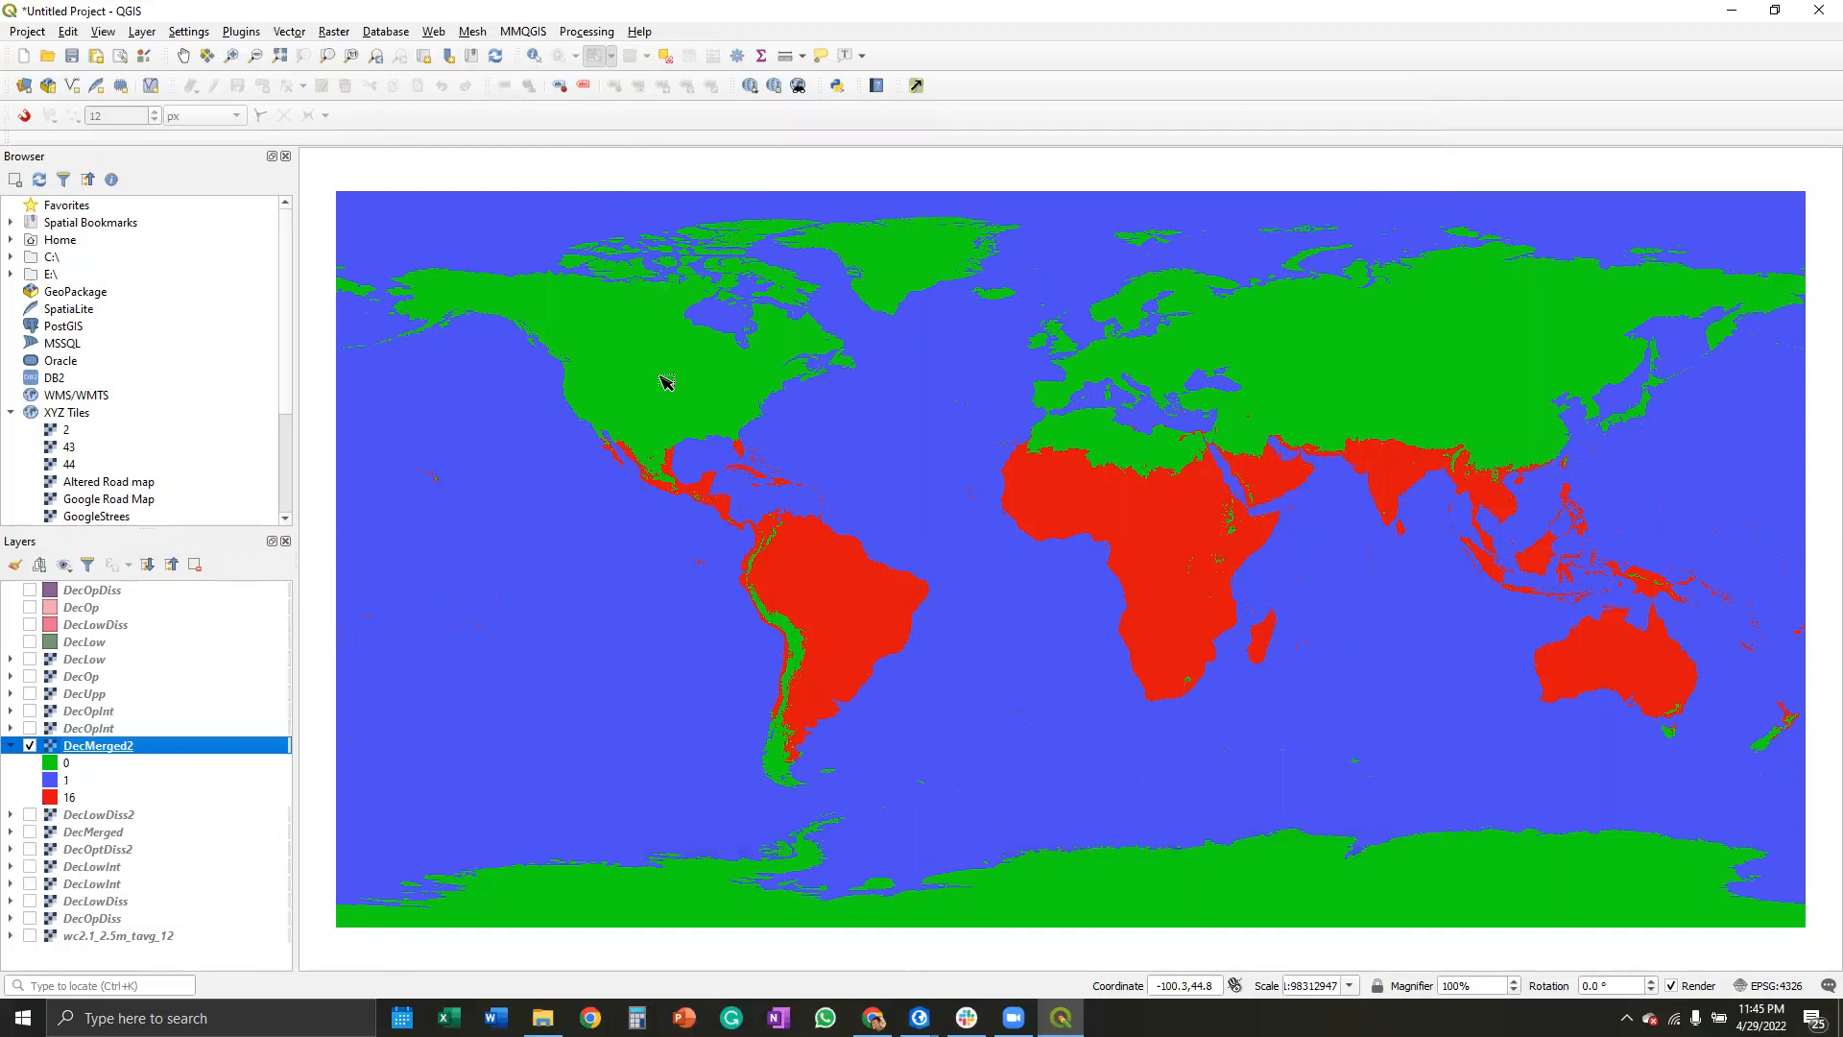
Step: Collapse the DecMerged2 legend and check the layer's extent, dimensions and pixel size in its properties
left_click(11, 746)
right_click(86, 749)
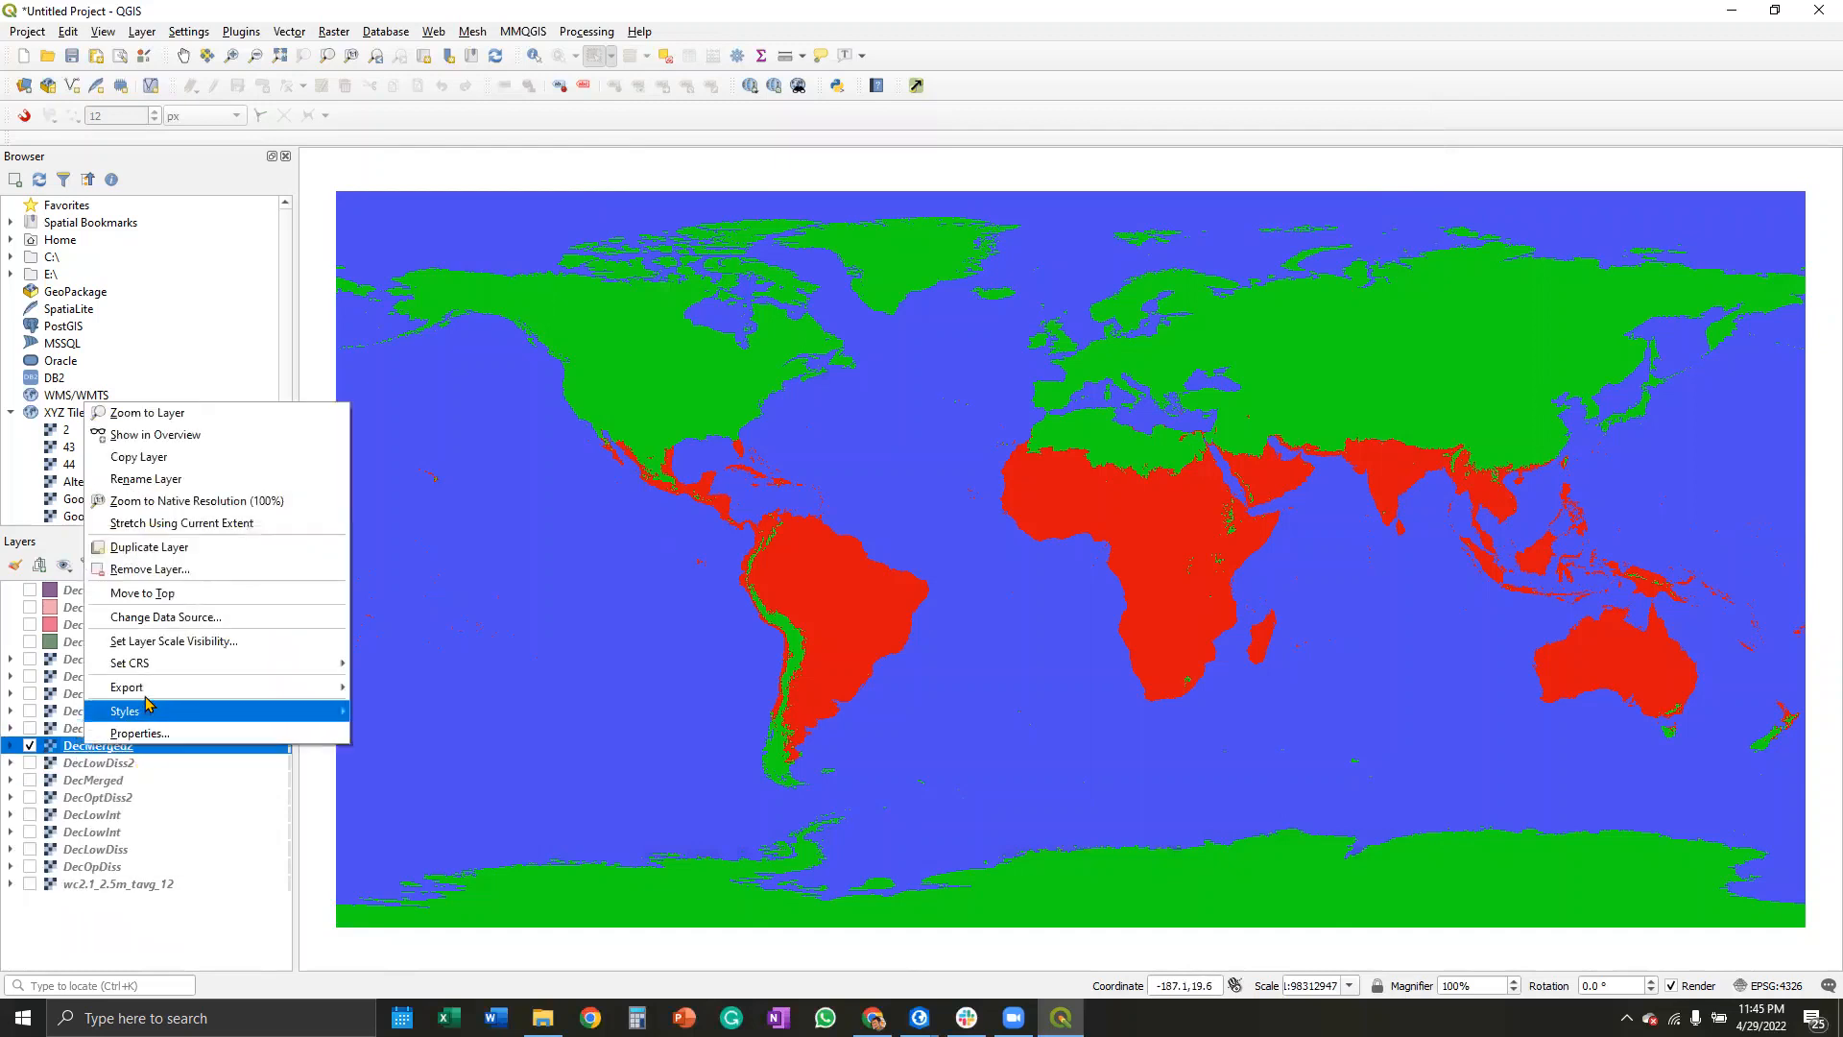
left_click(147, 732)
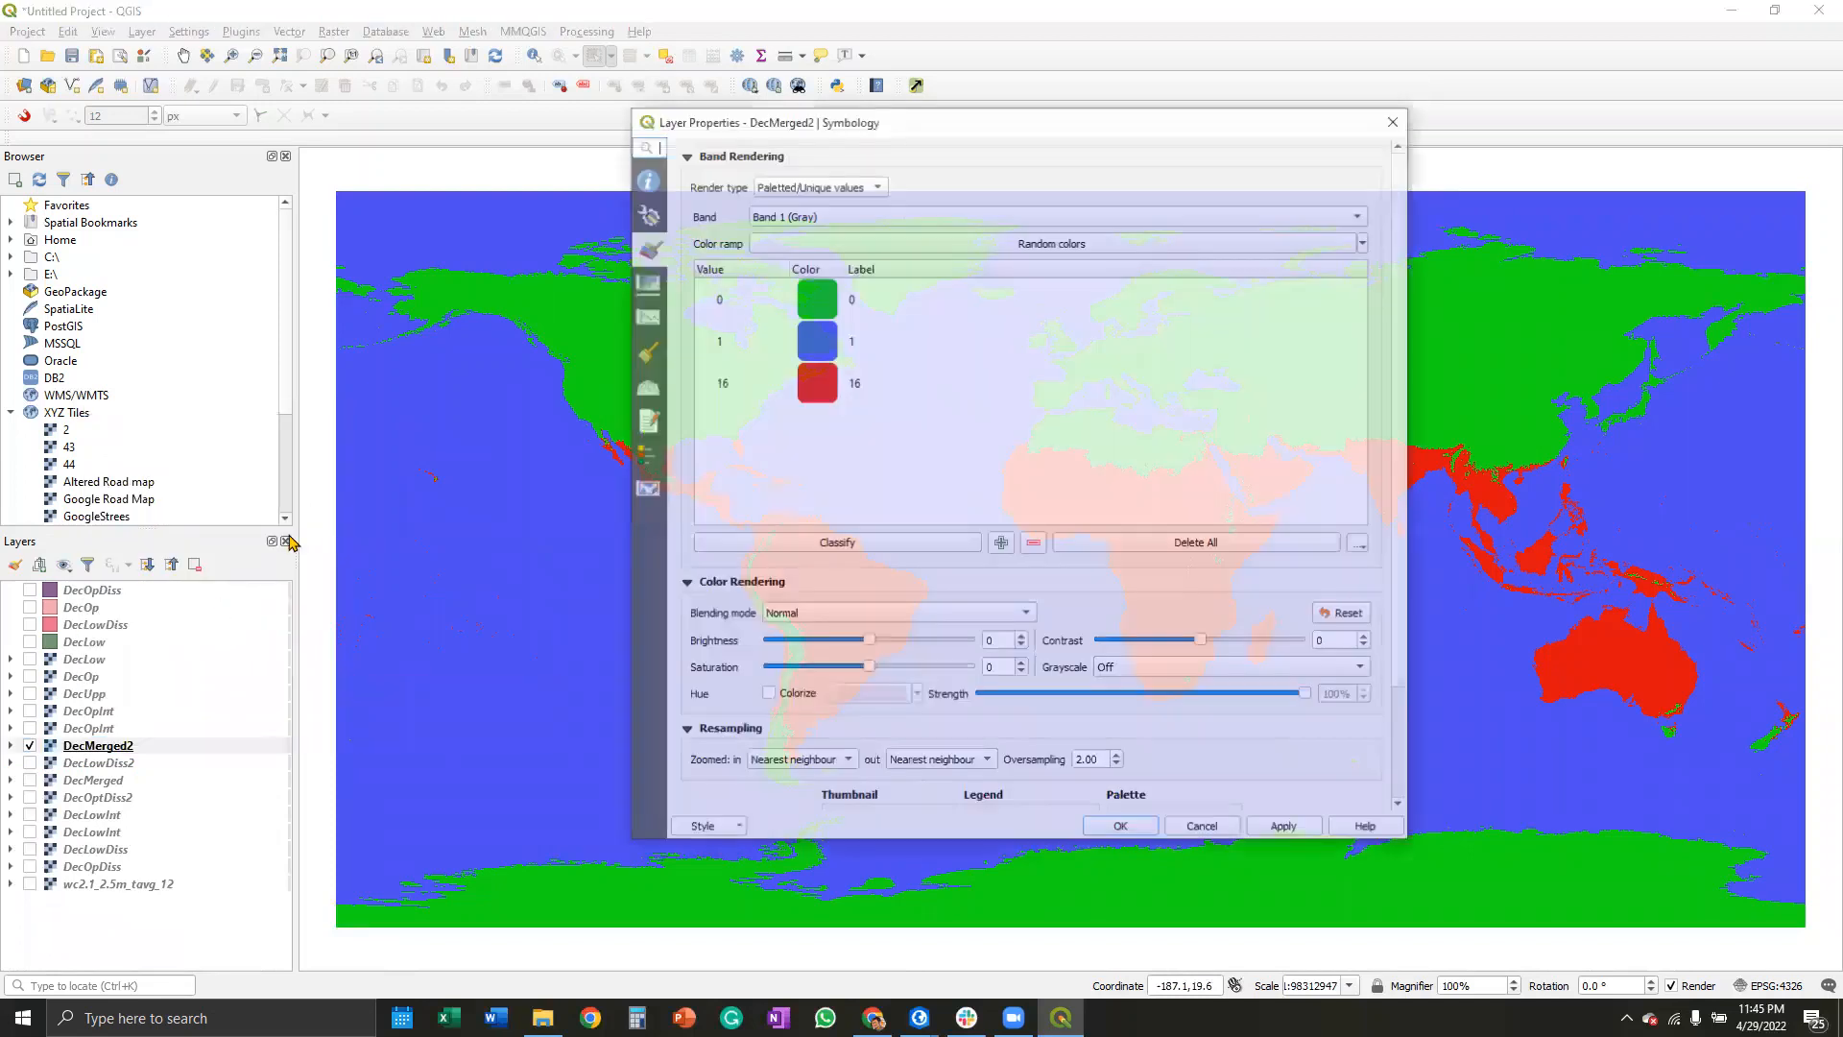
left_click(647, 177)
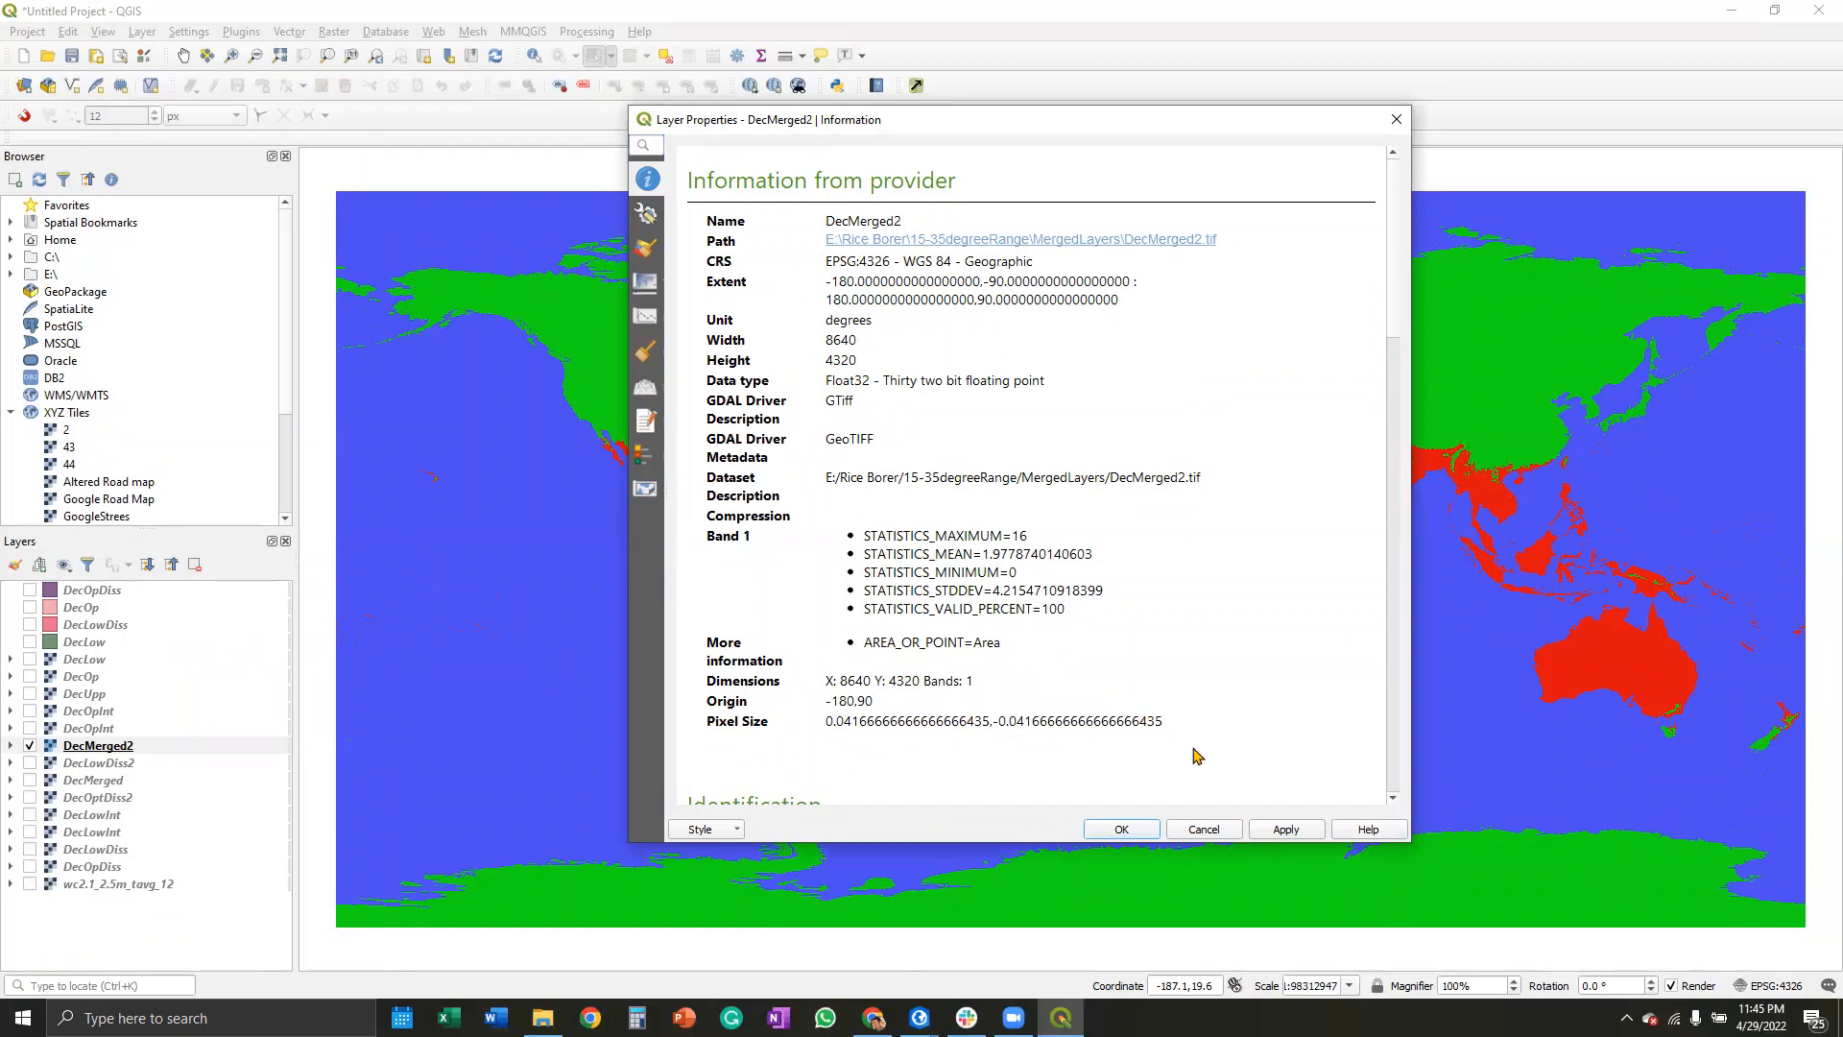
left_click(1202, 828)
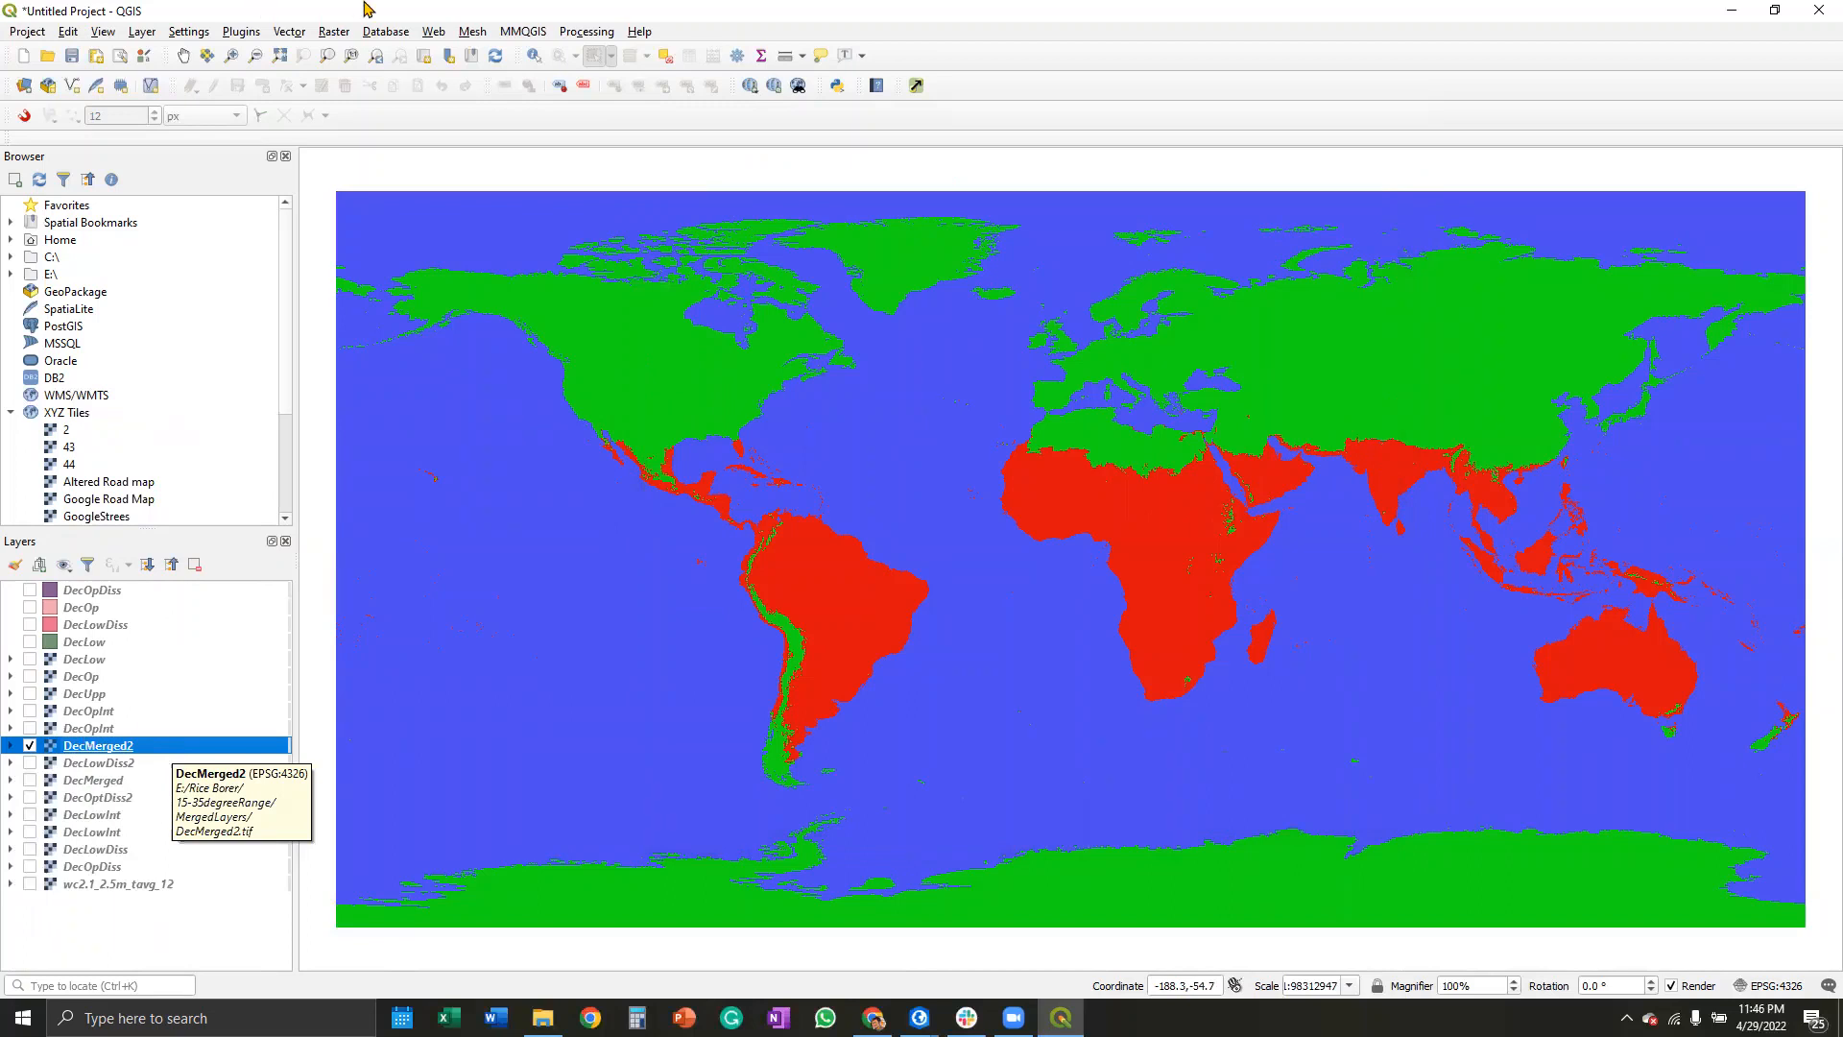
Step: Start Translate (Convert Format) on DecMerged2 and direct the converted output to a file in the AscPredictors folder
left_click(326, 34)
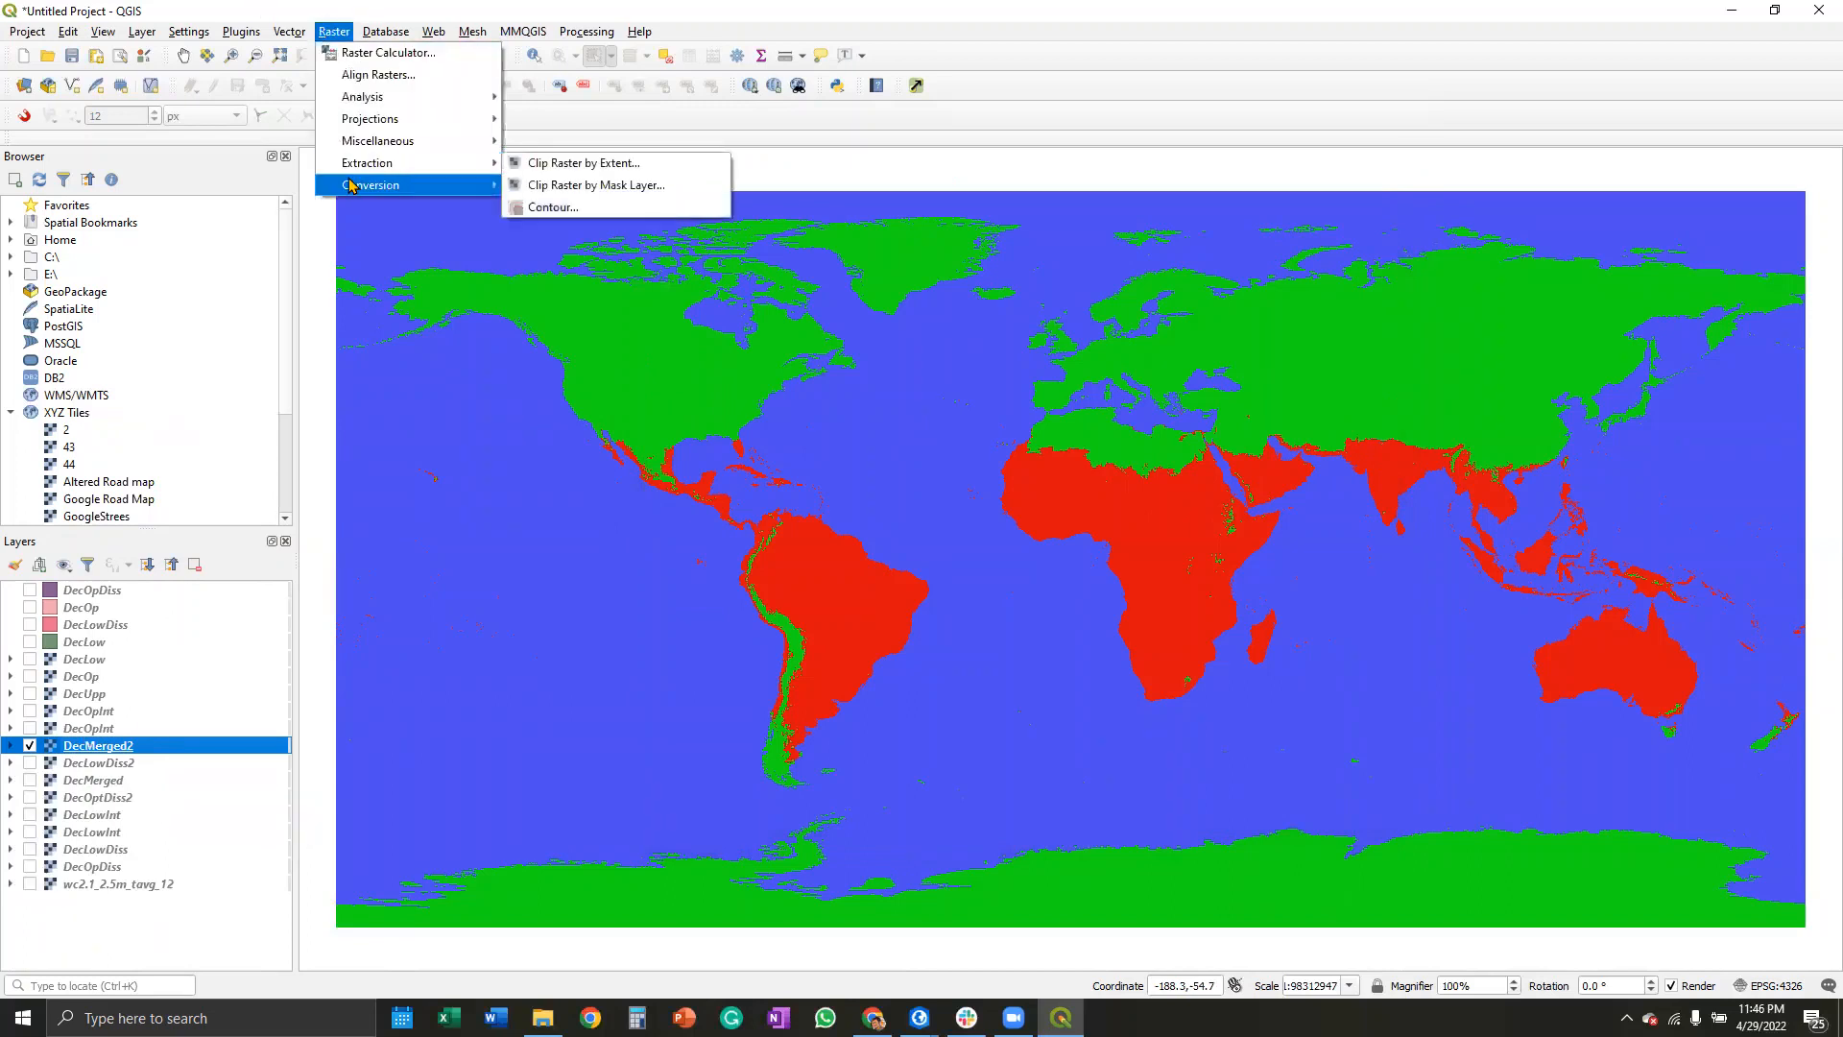
mouse_move(452, 184)
left_click(583, 274)
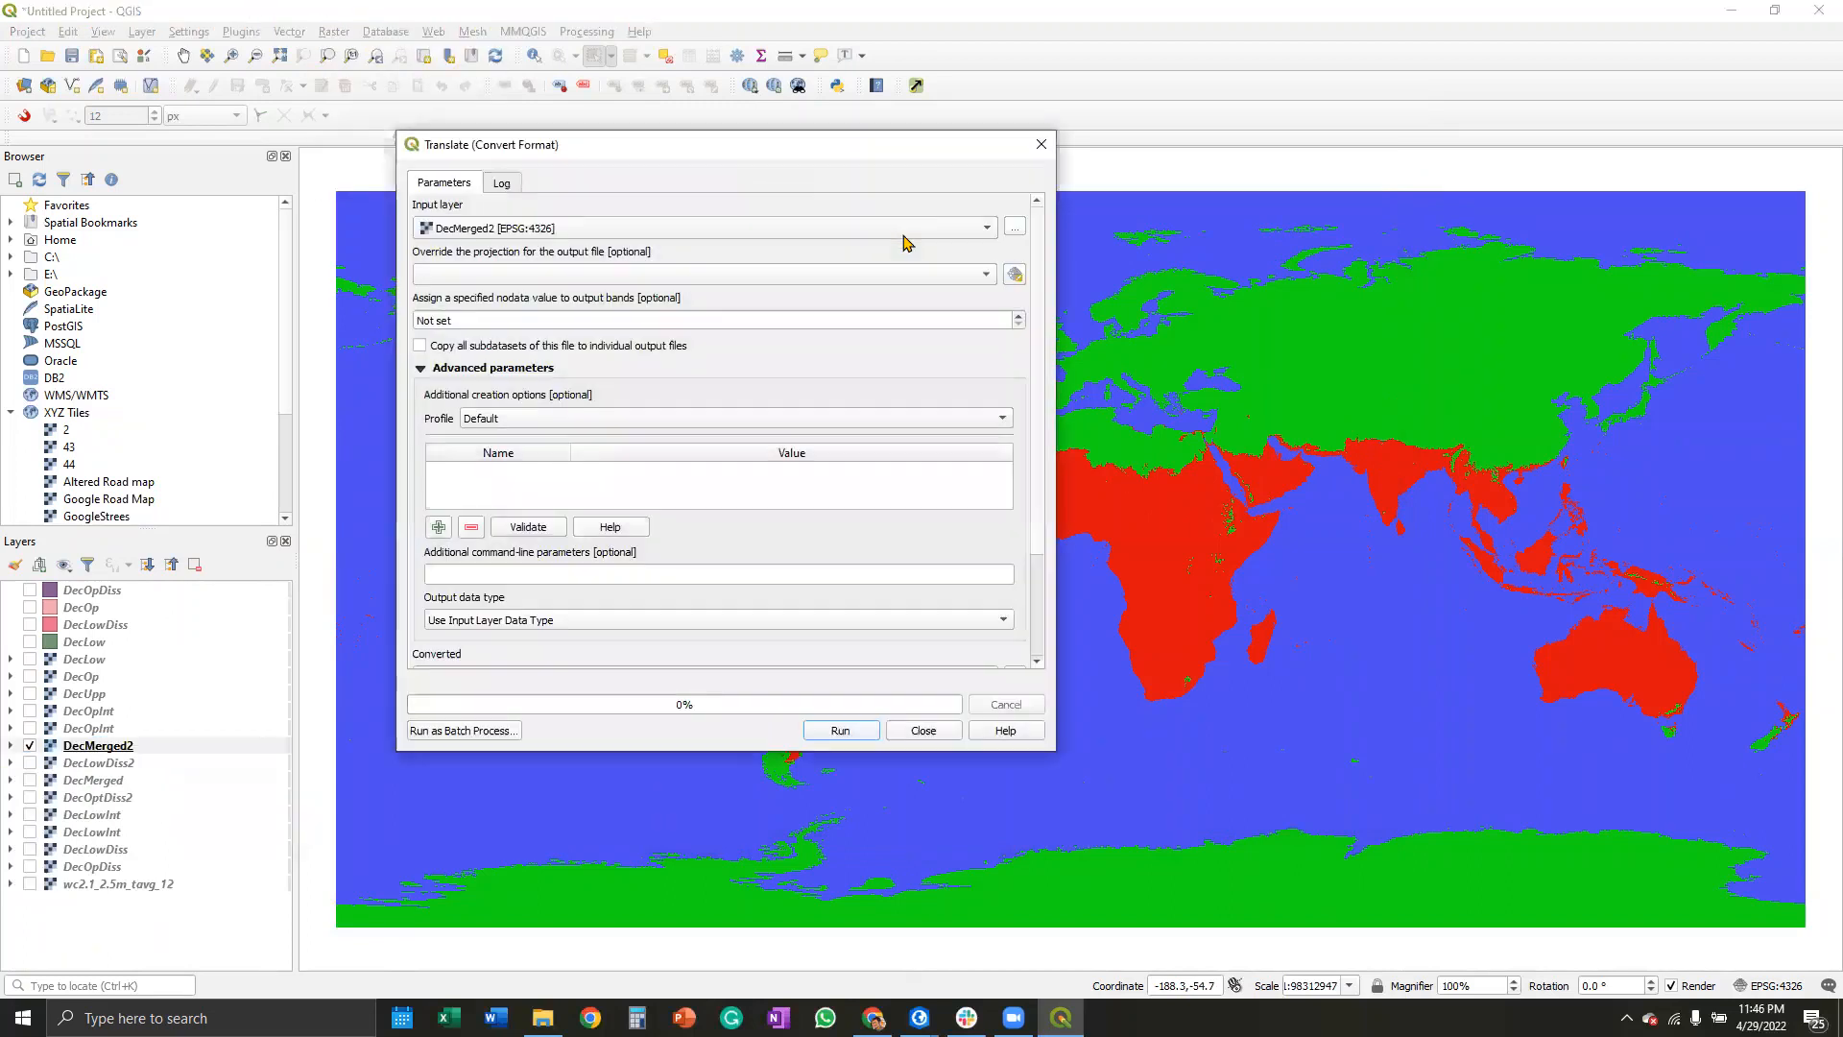
scroll(867, 368, "down", 3)
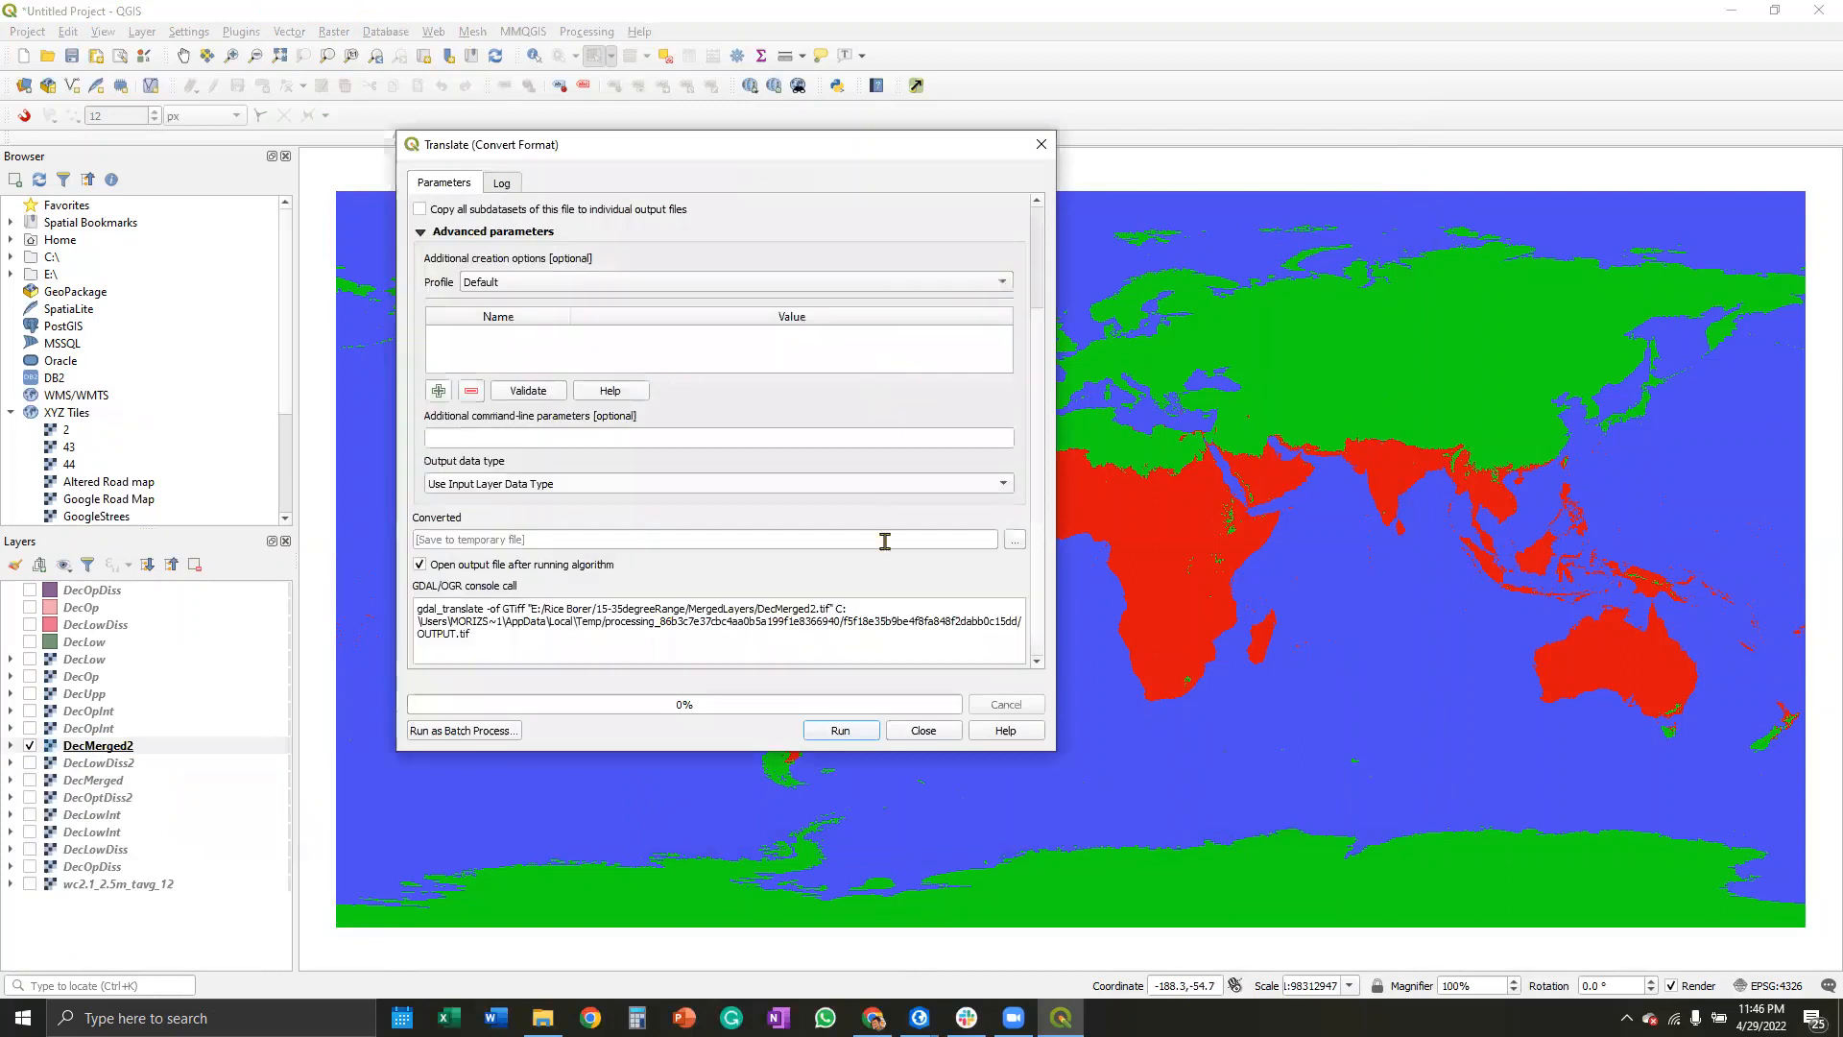
left_click(1016, 541)
left_click(1063, 576)
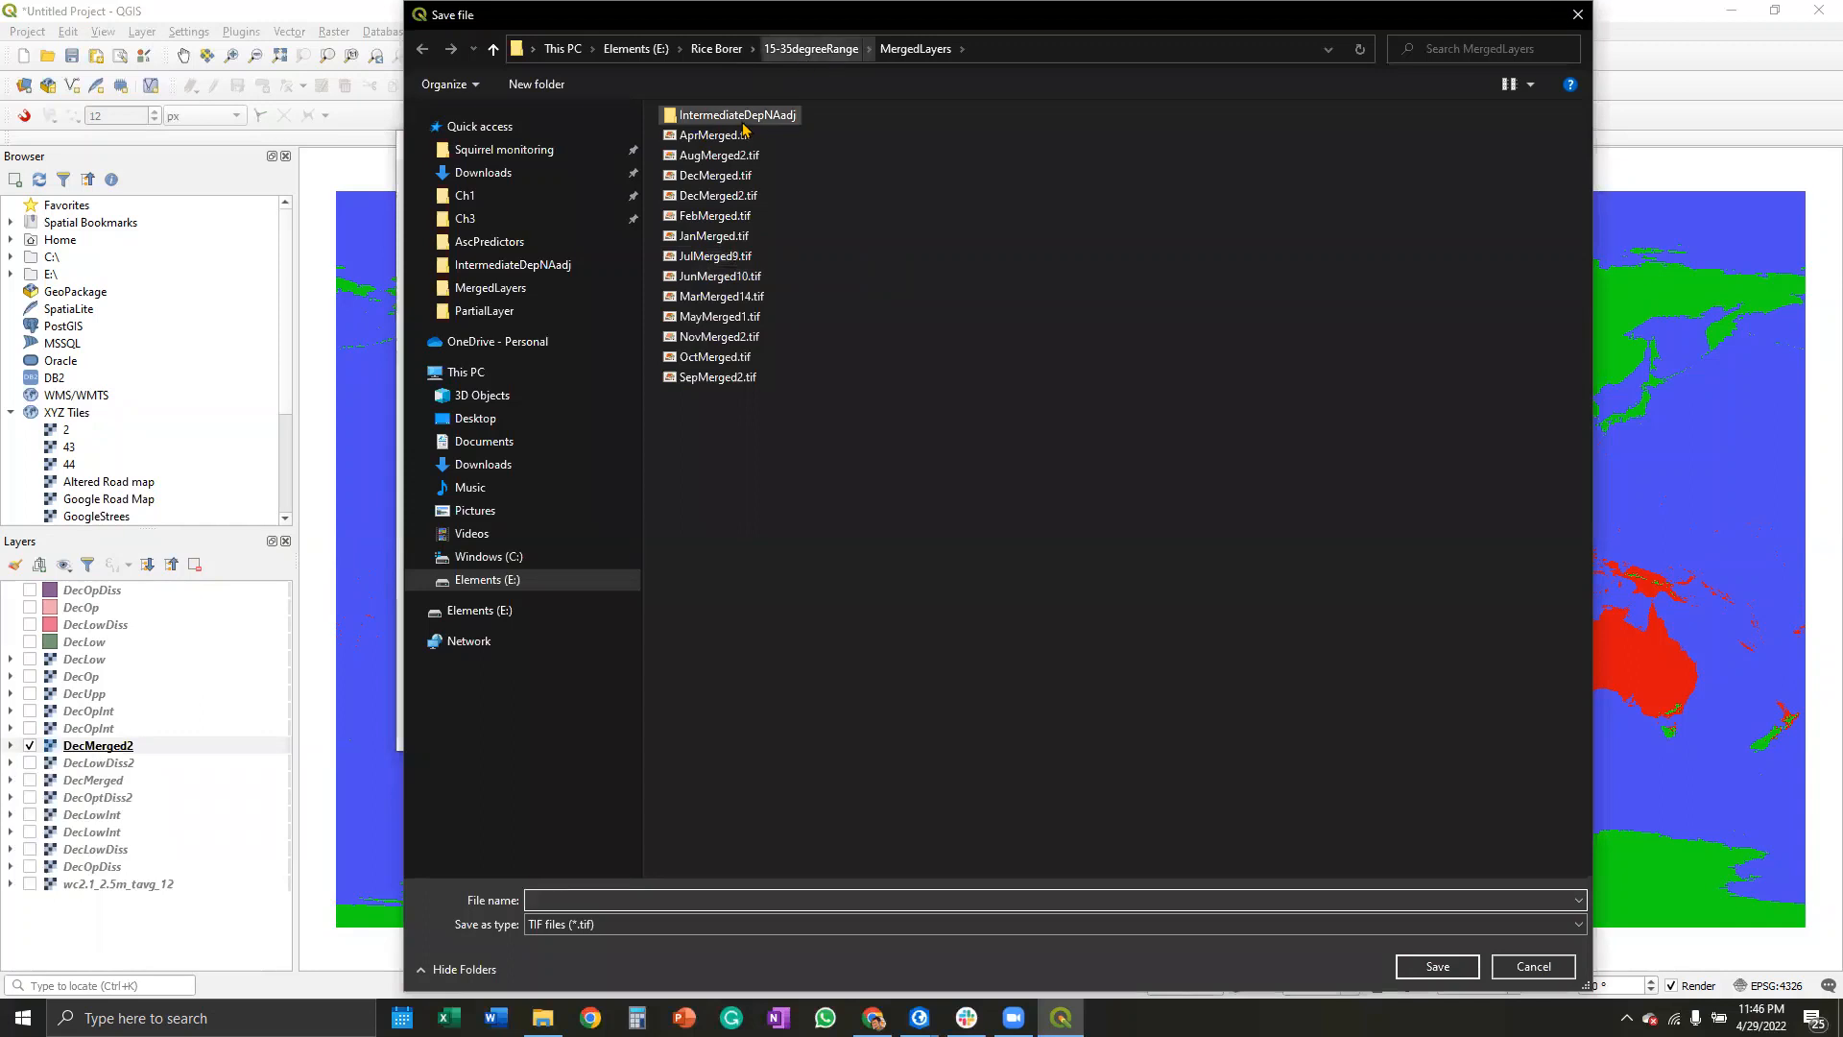
left_click(811, 48)
double_click(727, 139)
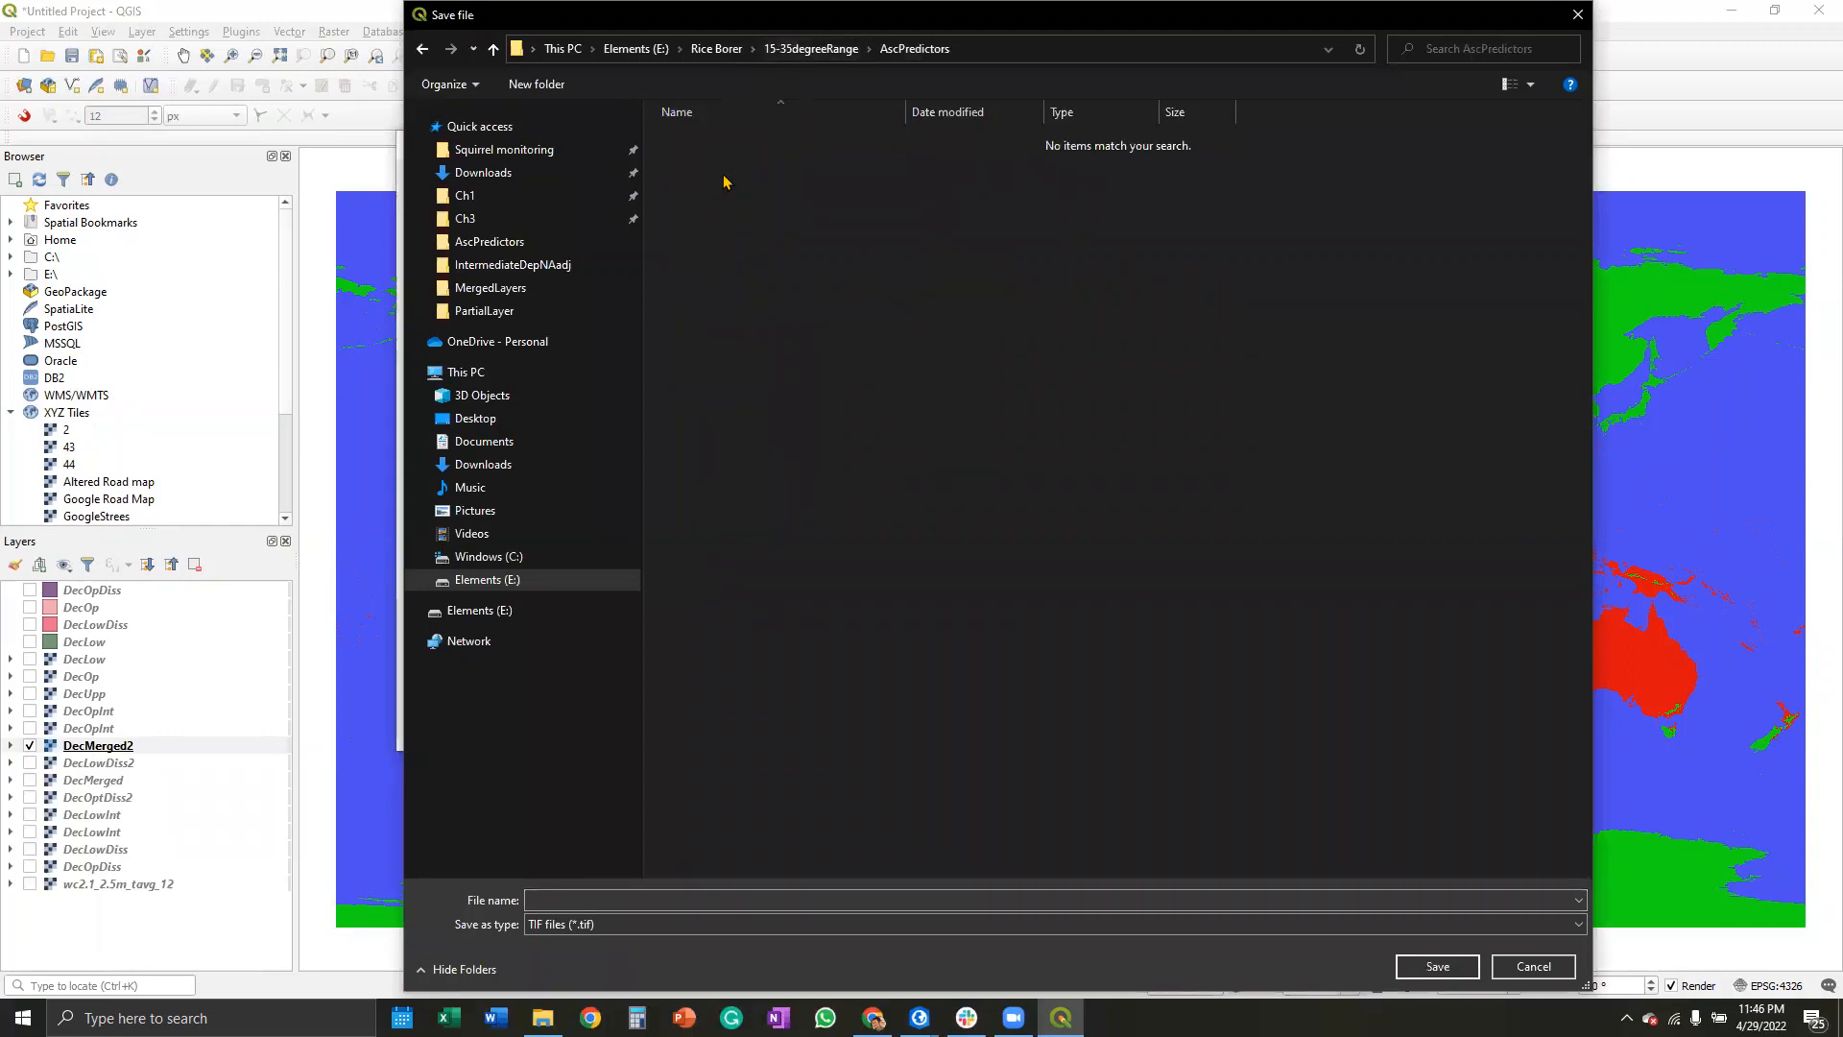
left_click(692, 900)
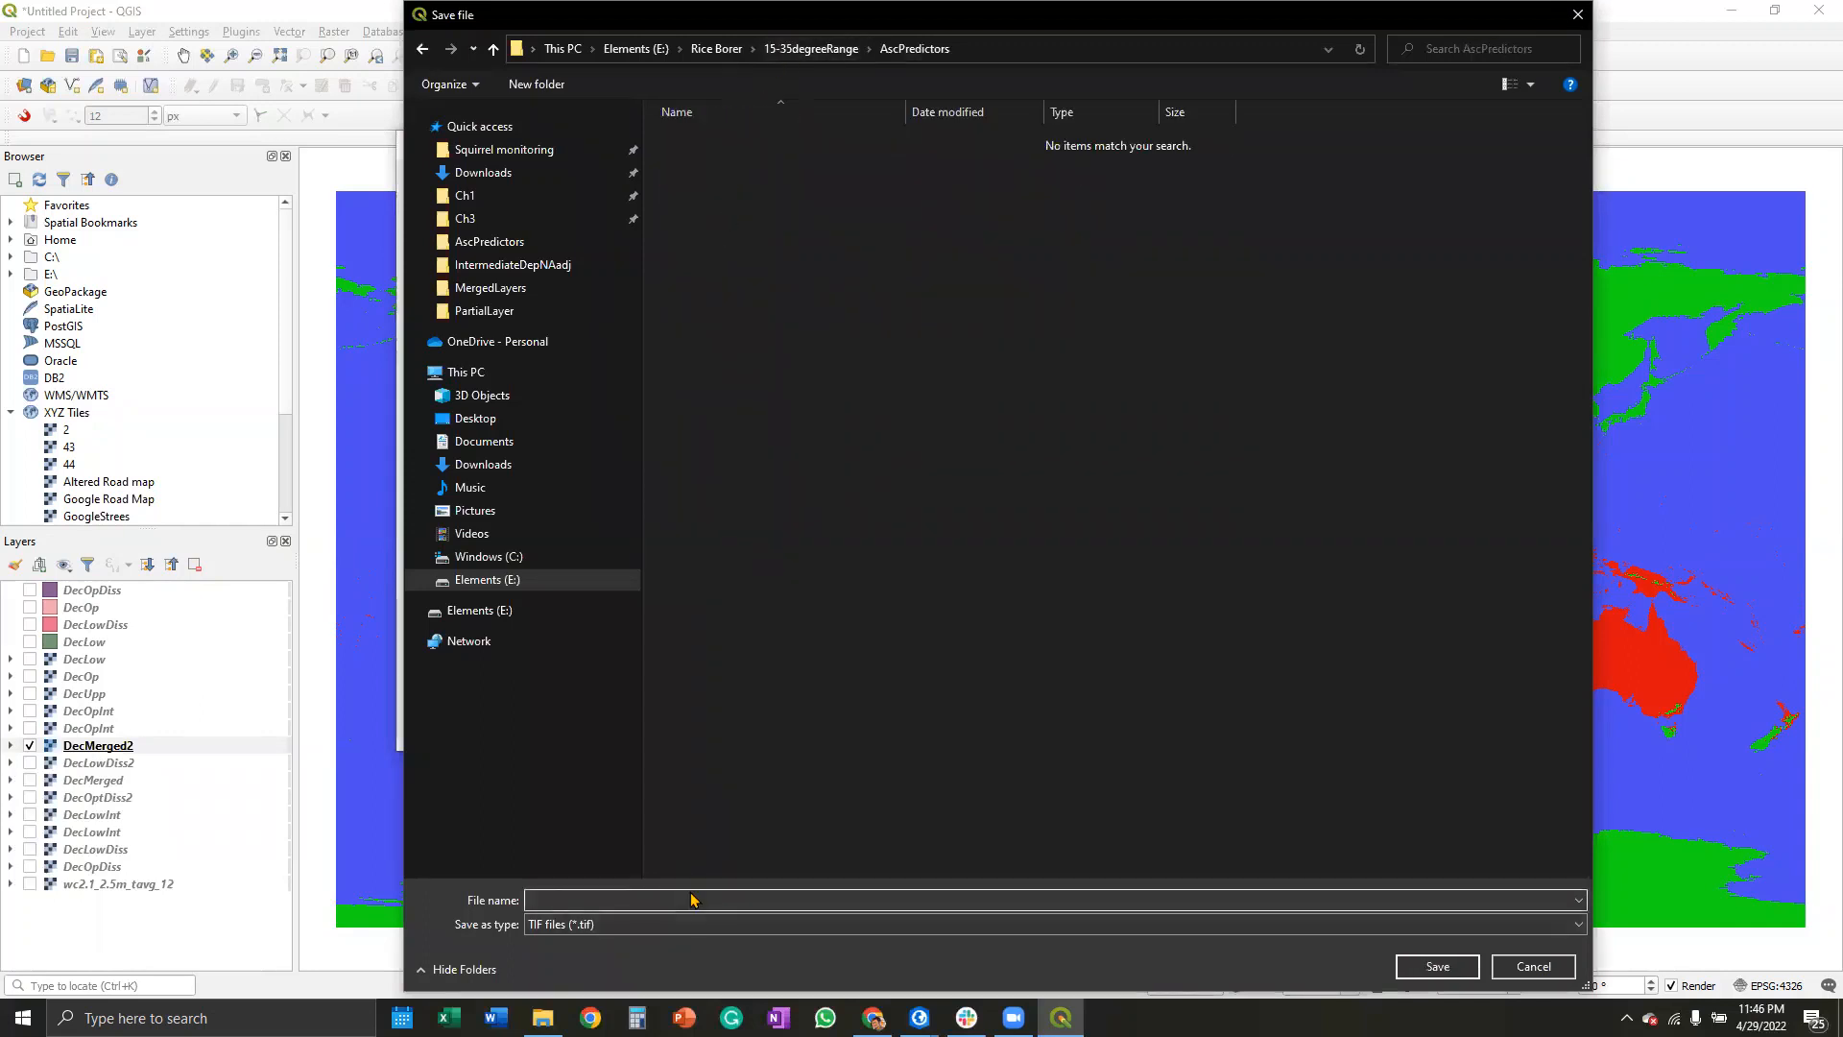
type("Dec")
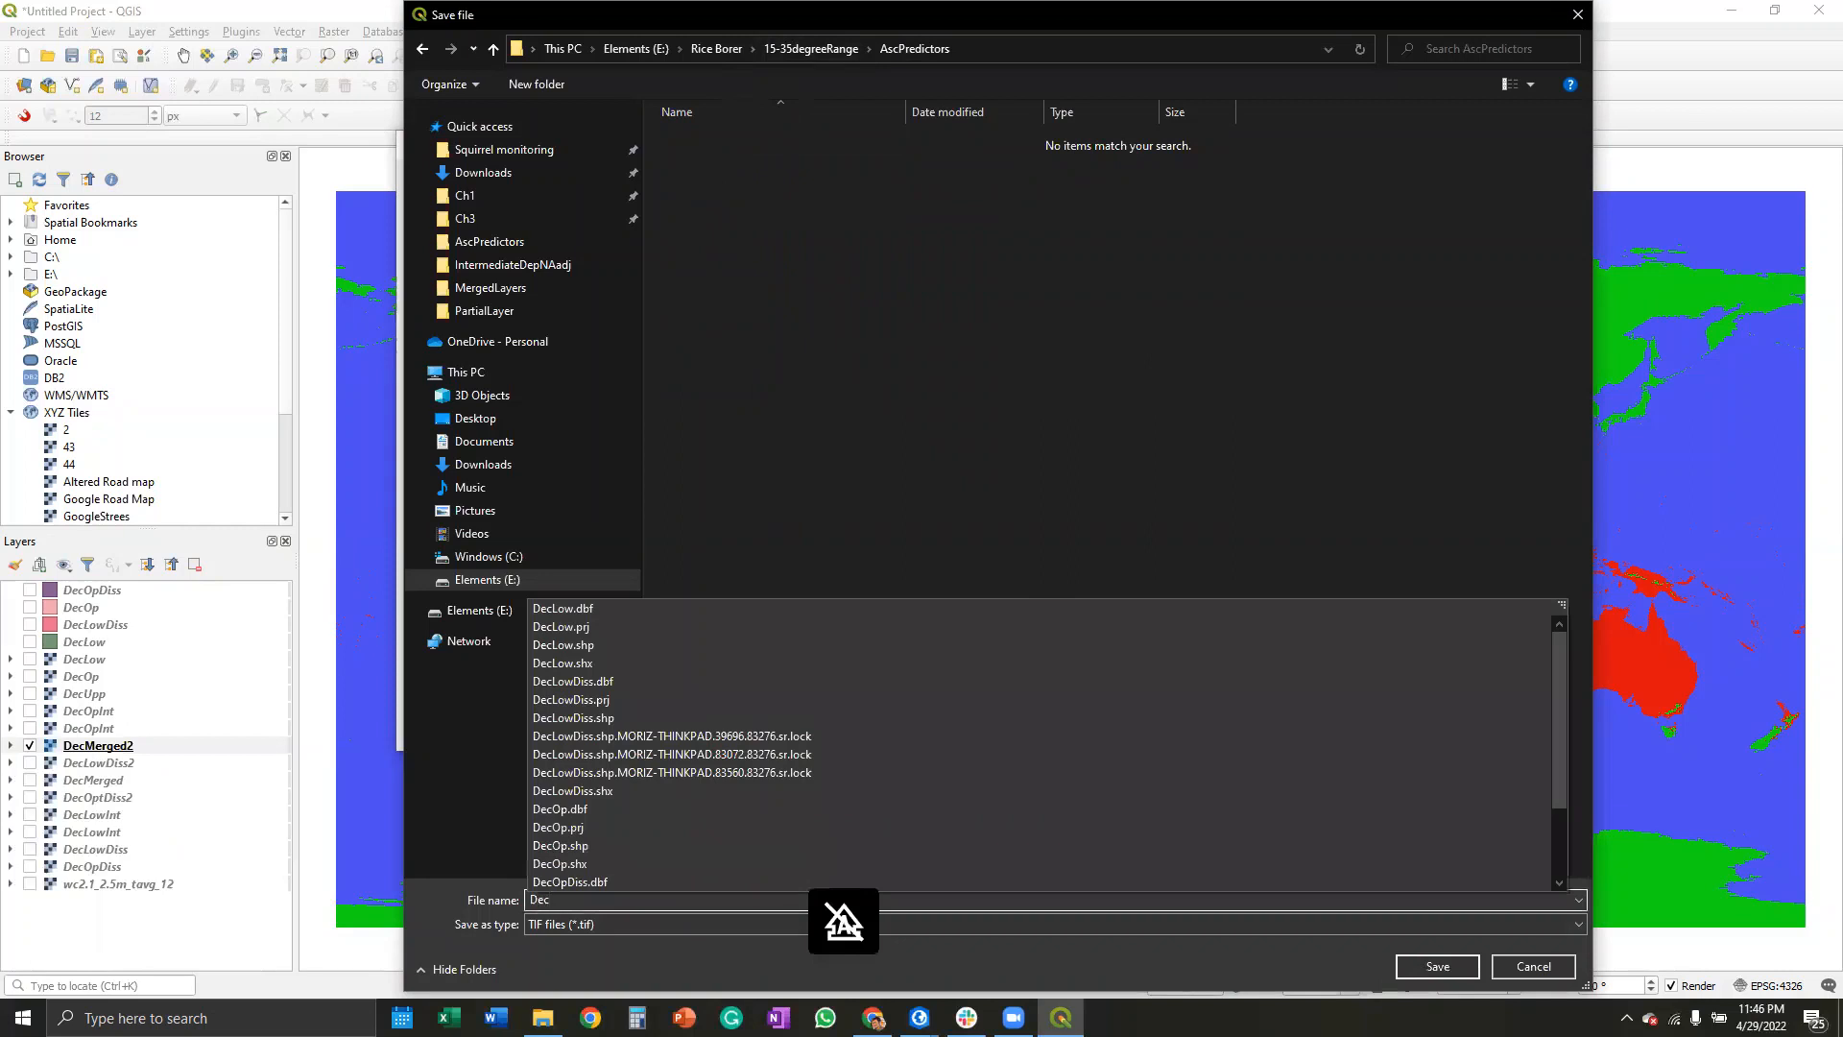
type("M")
key("BackSpace")
key("BackSpace")
key("BackSpace")
key("BackSpace")
key("BackSpace")
type("jan")
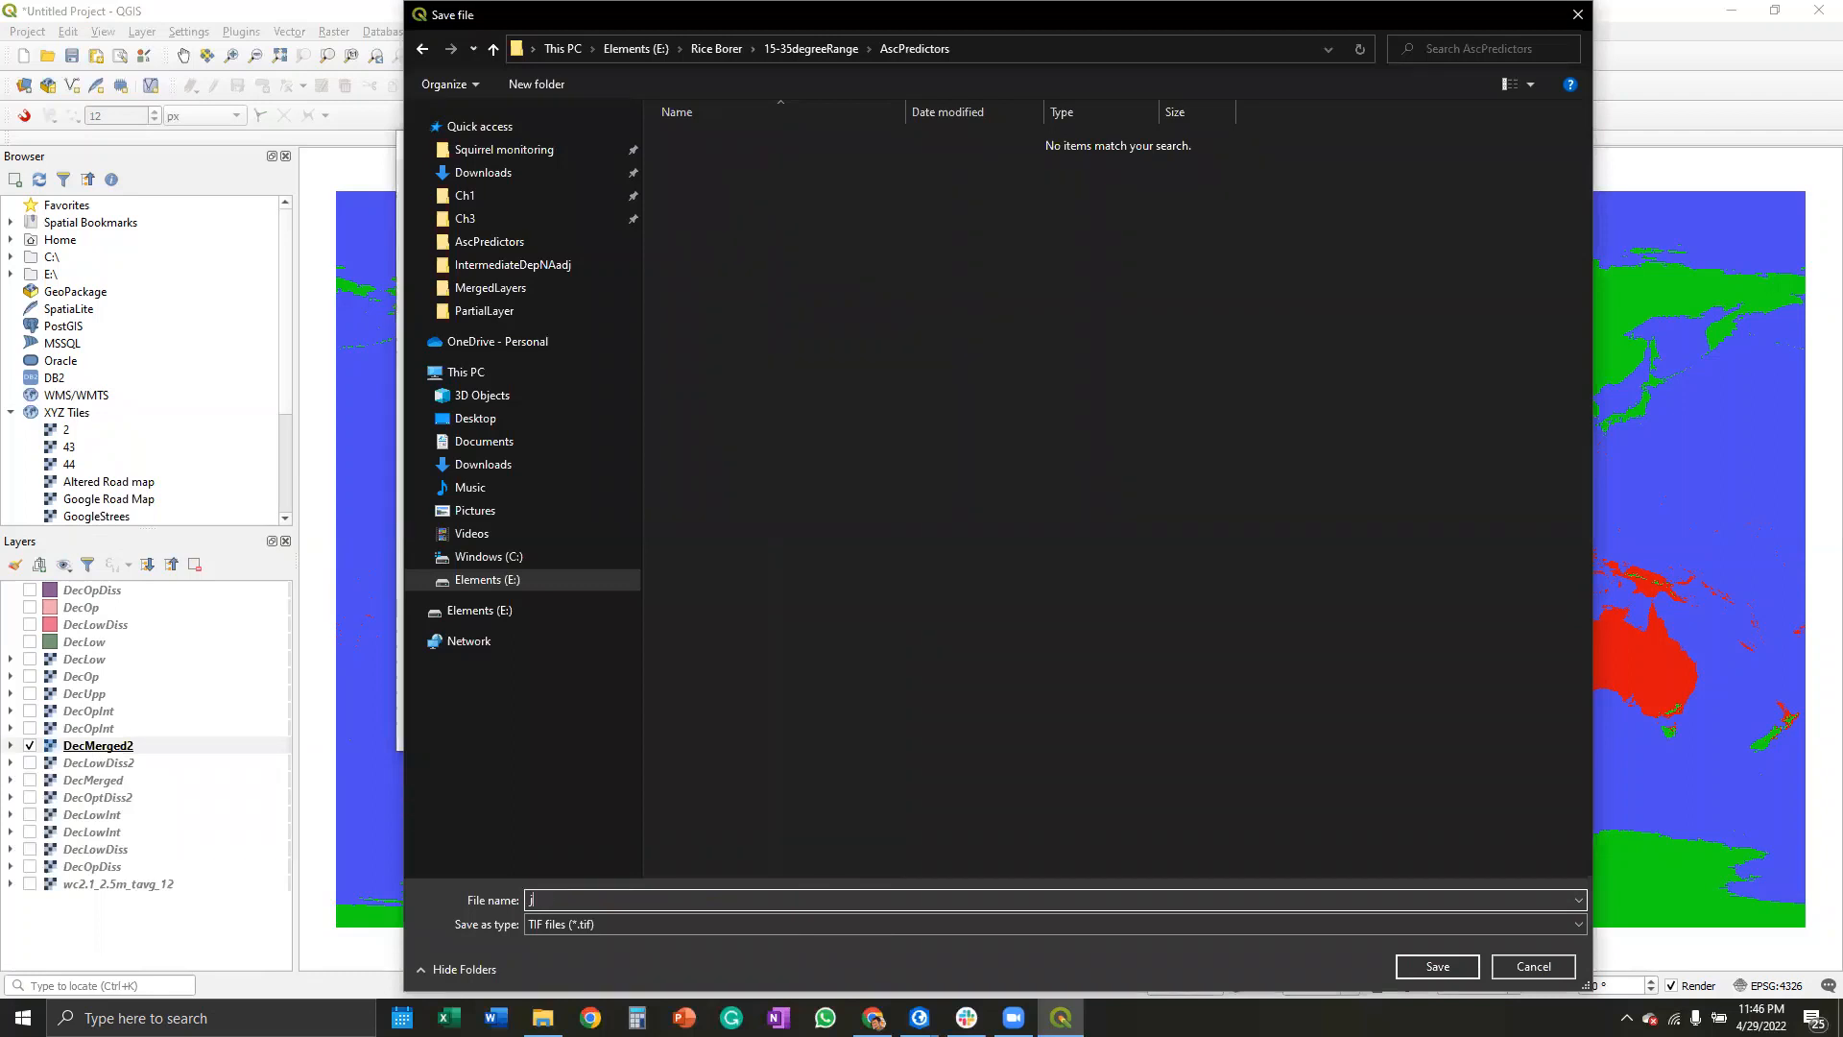
Step: Set the output file type to ASC, name it RiceBorerTempDec.asc, run the conversion and close the tool
left_click(698, 927)
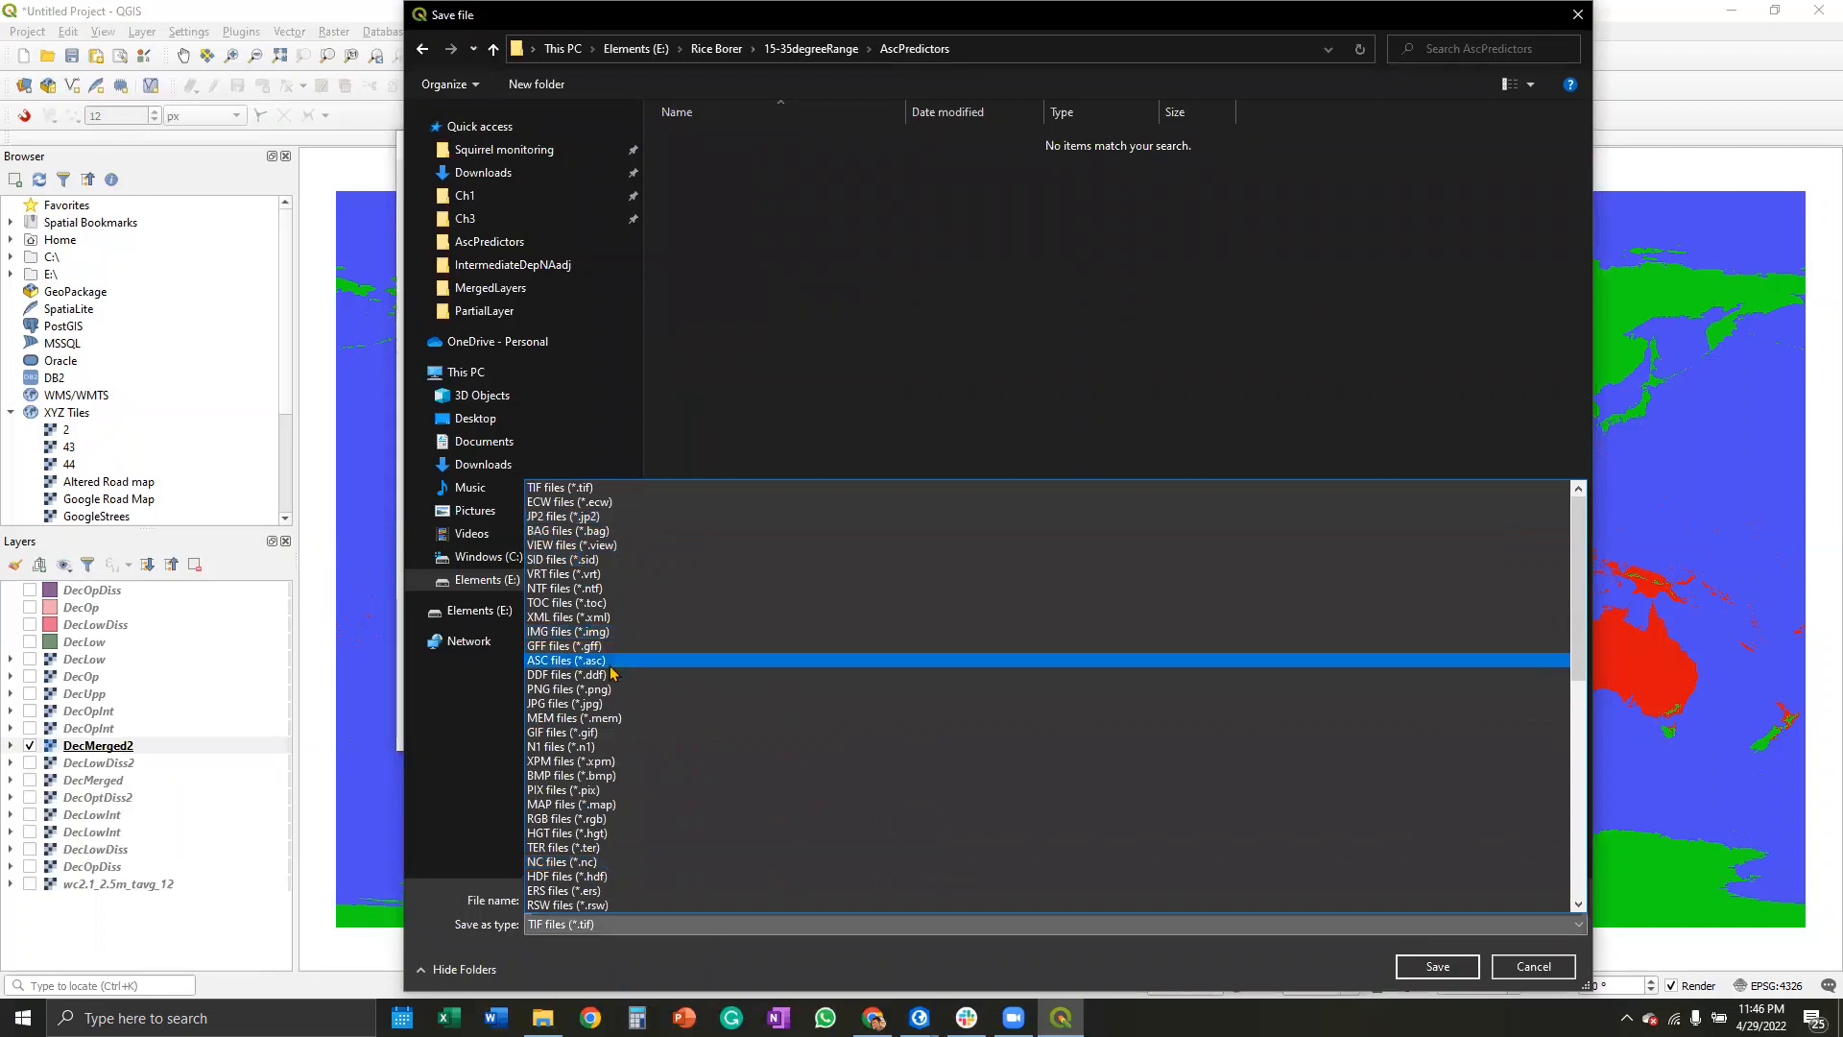
left_click(620, 661)
left_click(734, 159)
double_click(624, 898)
left_click(624, 899)
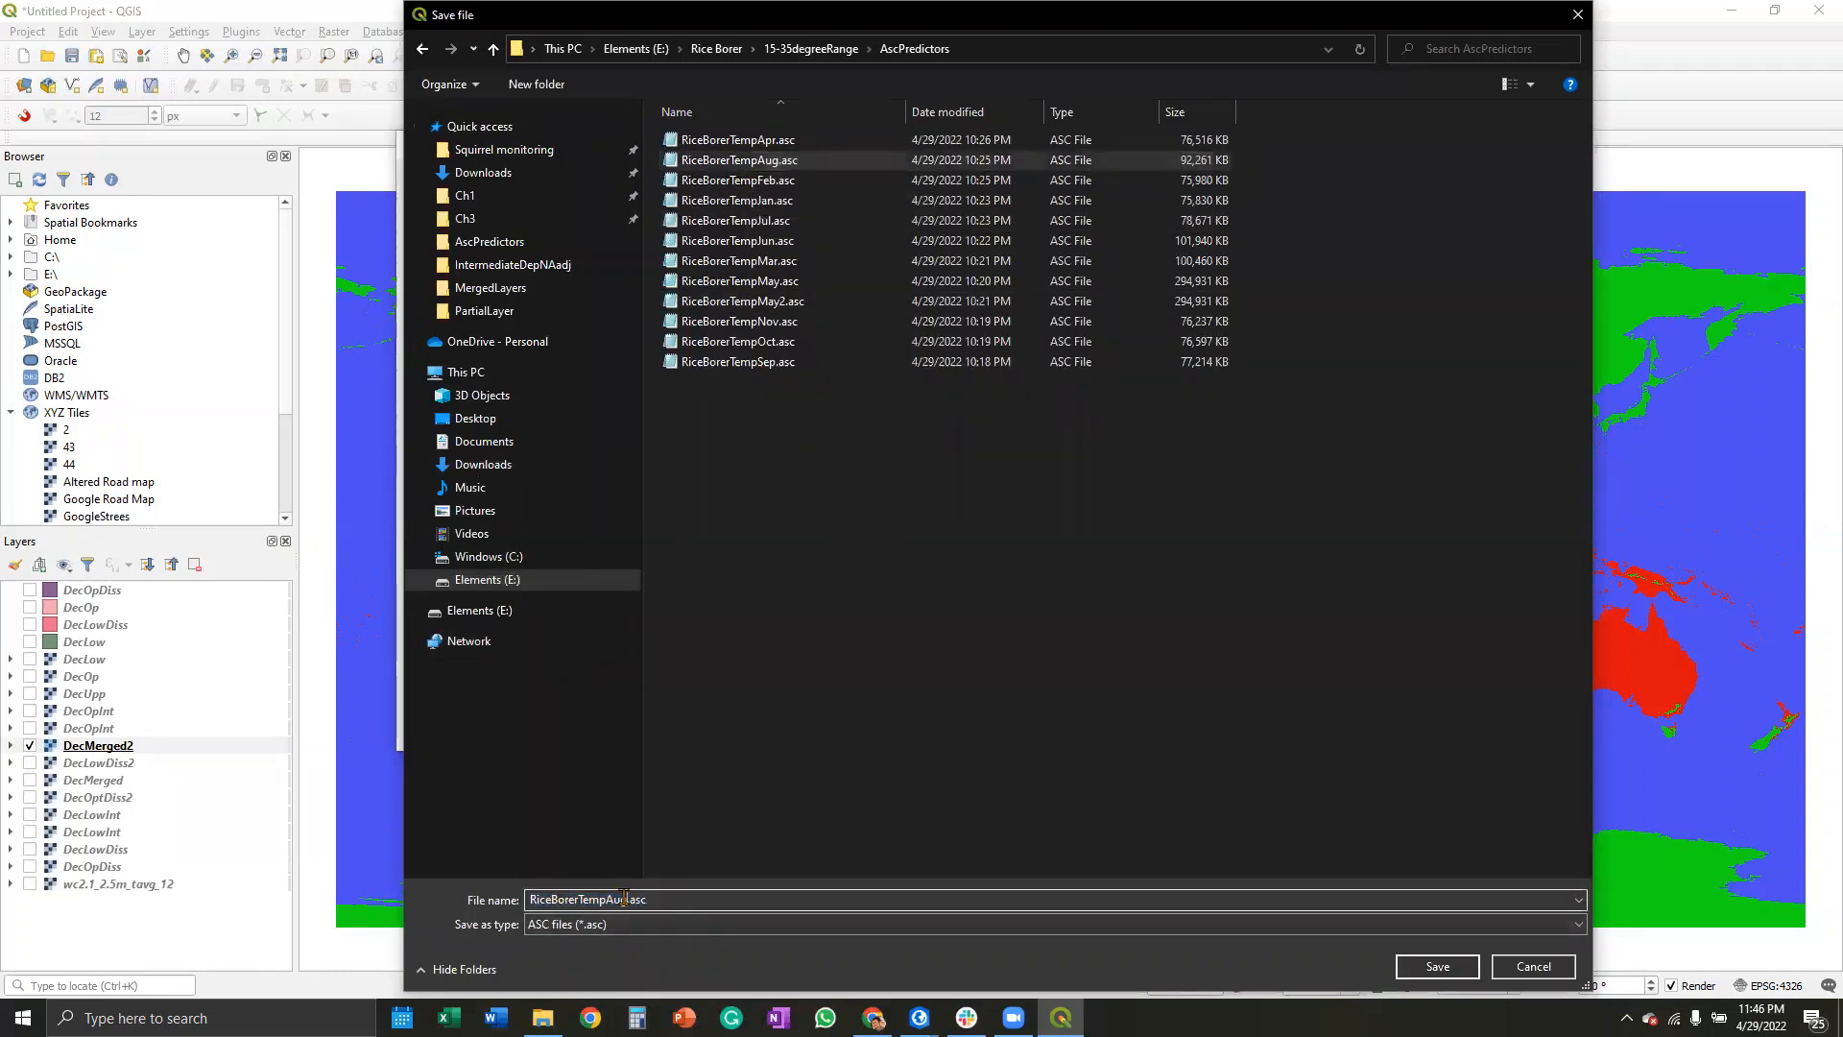
key("Delete")
key("BackSpace")
key("BackSpace")
type("Dec")
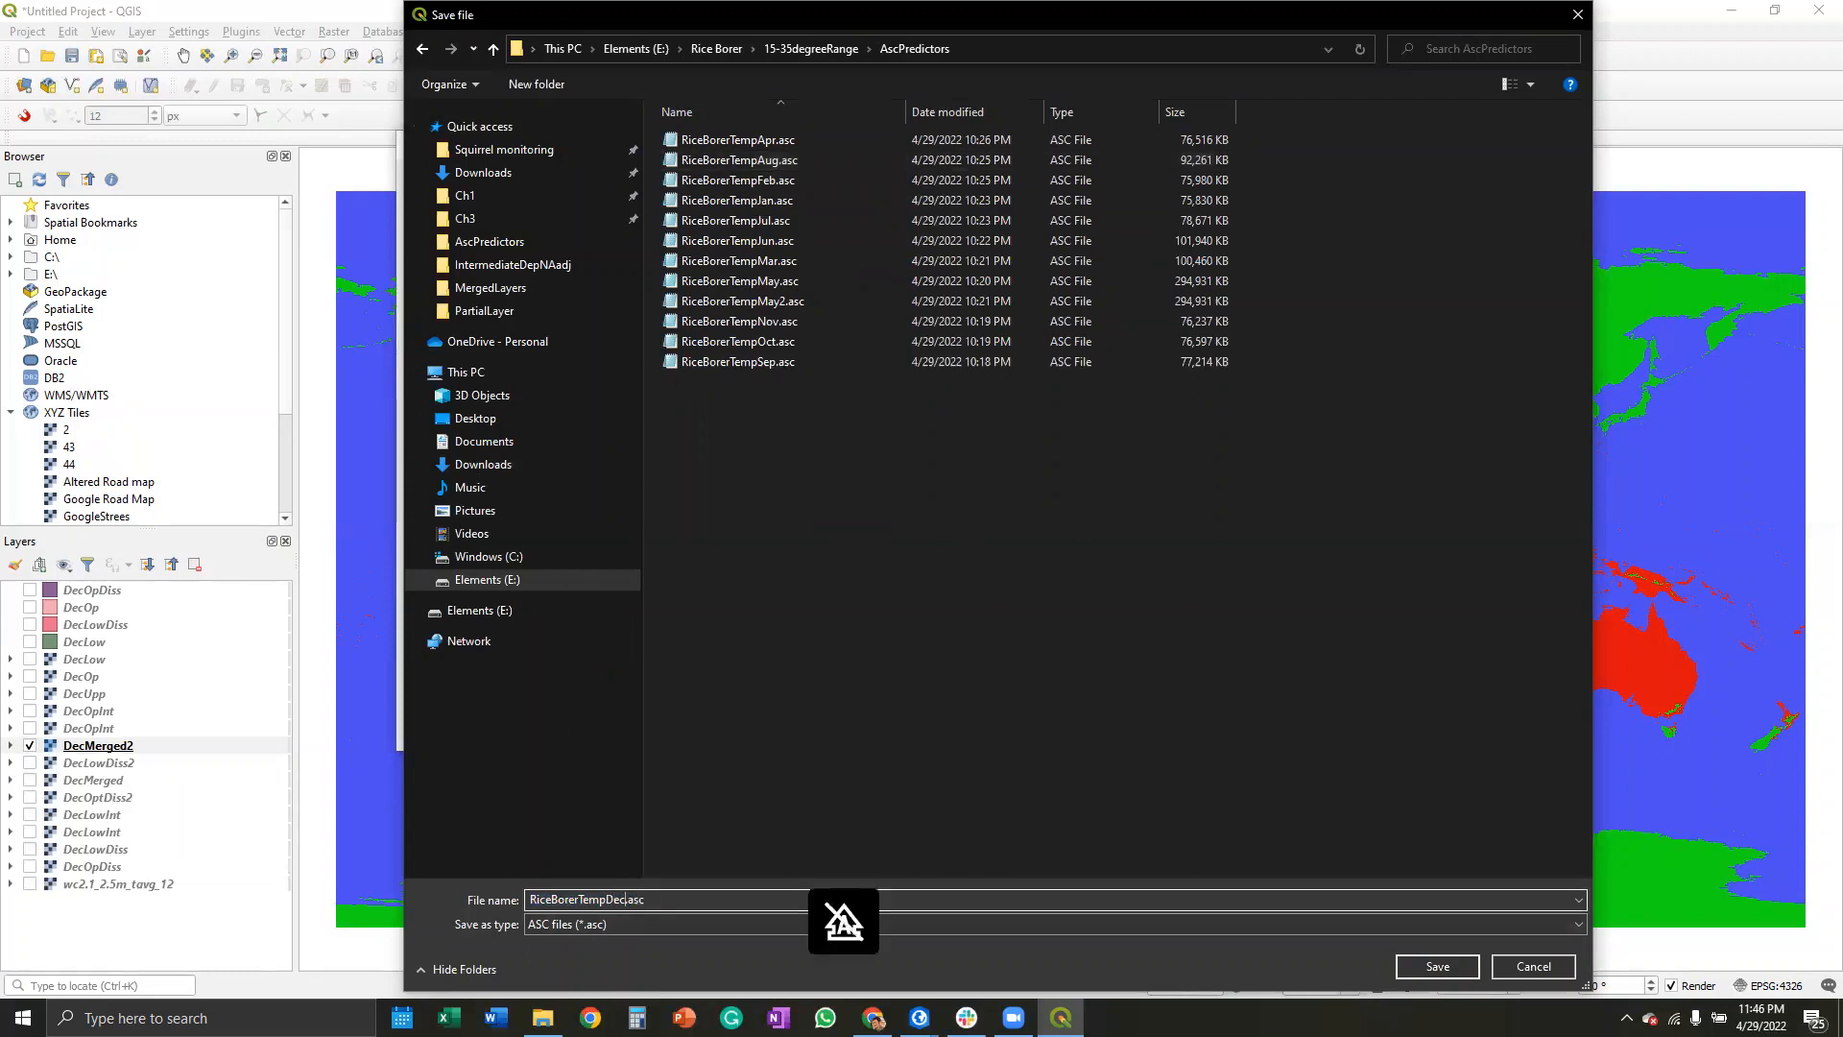
left_click(1423, 967)
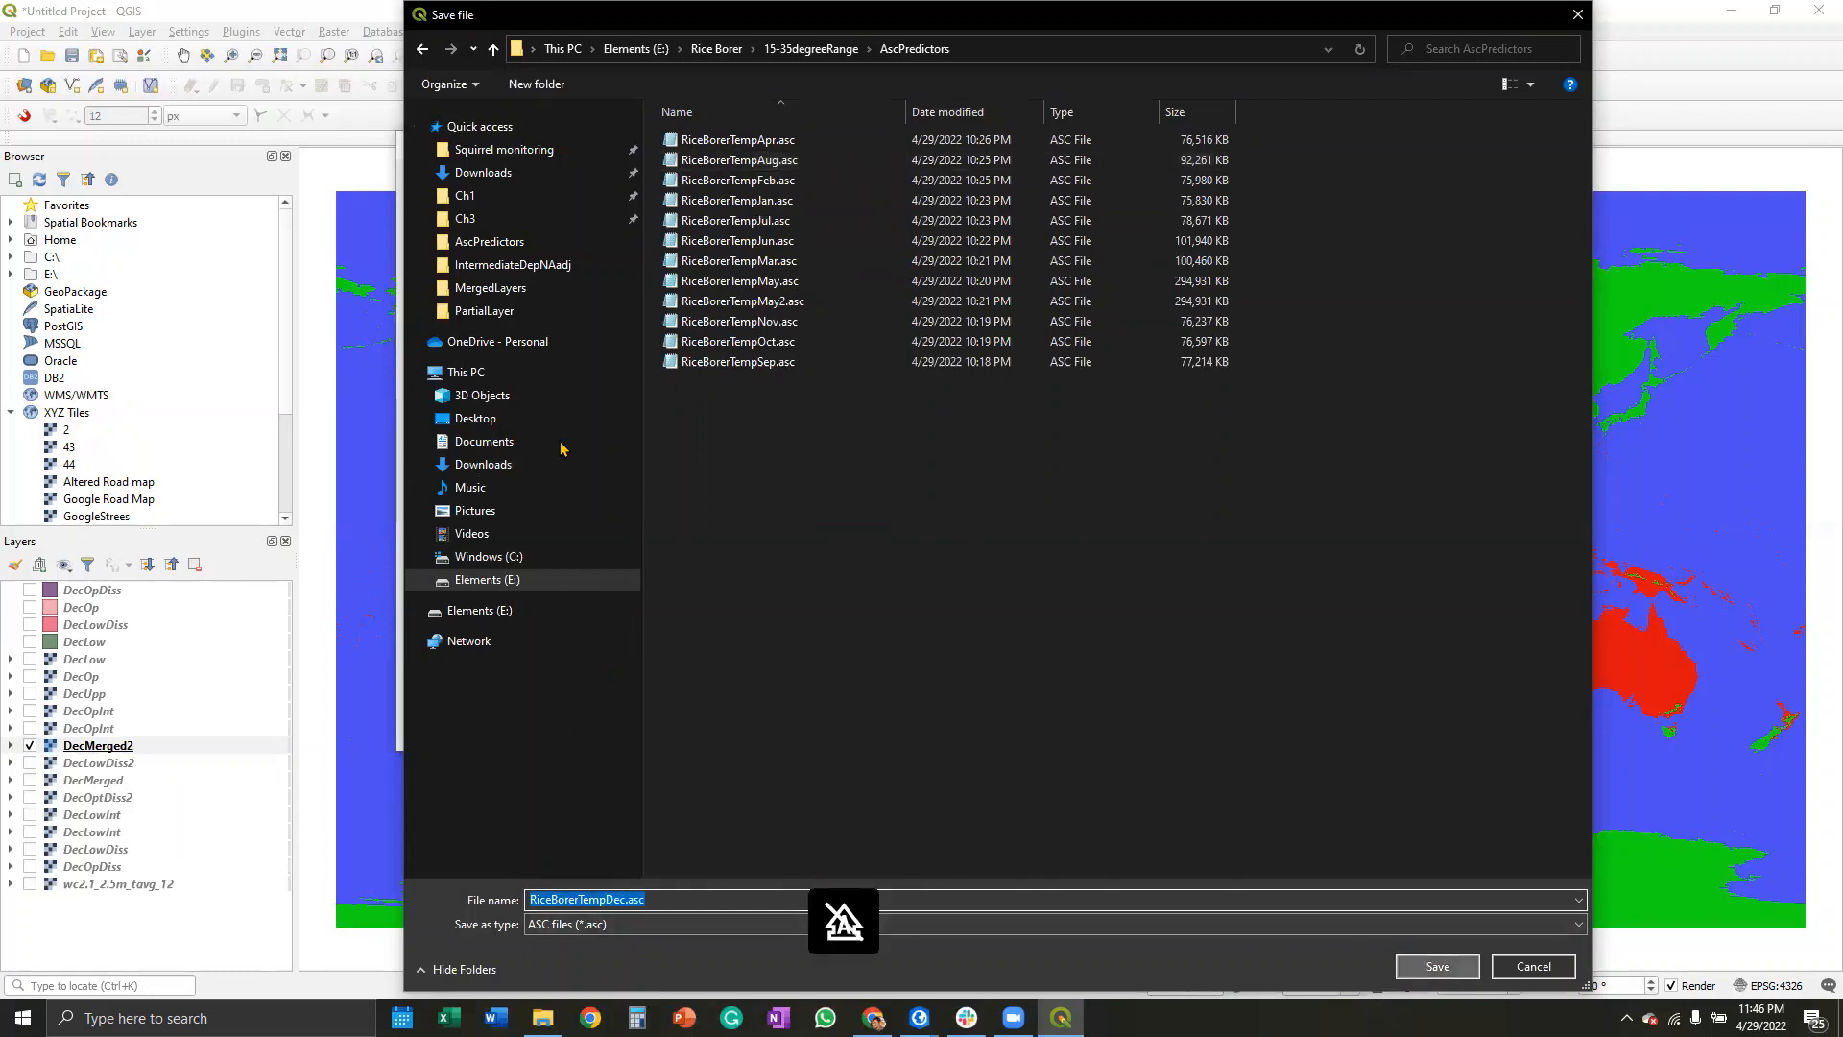
left_click(831, 729)
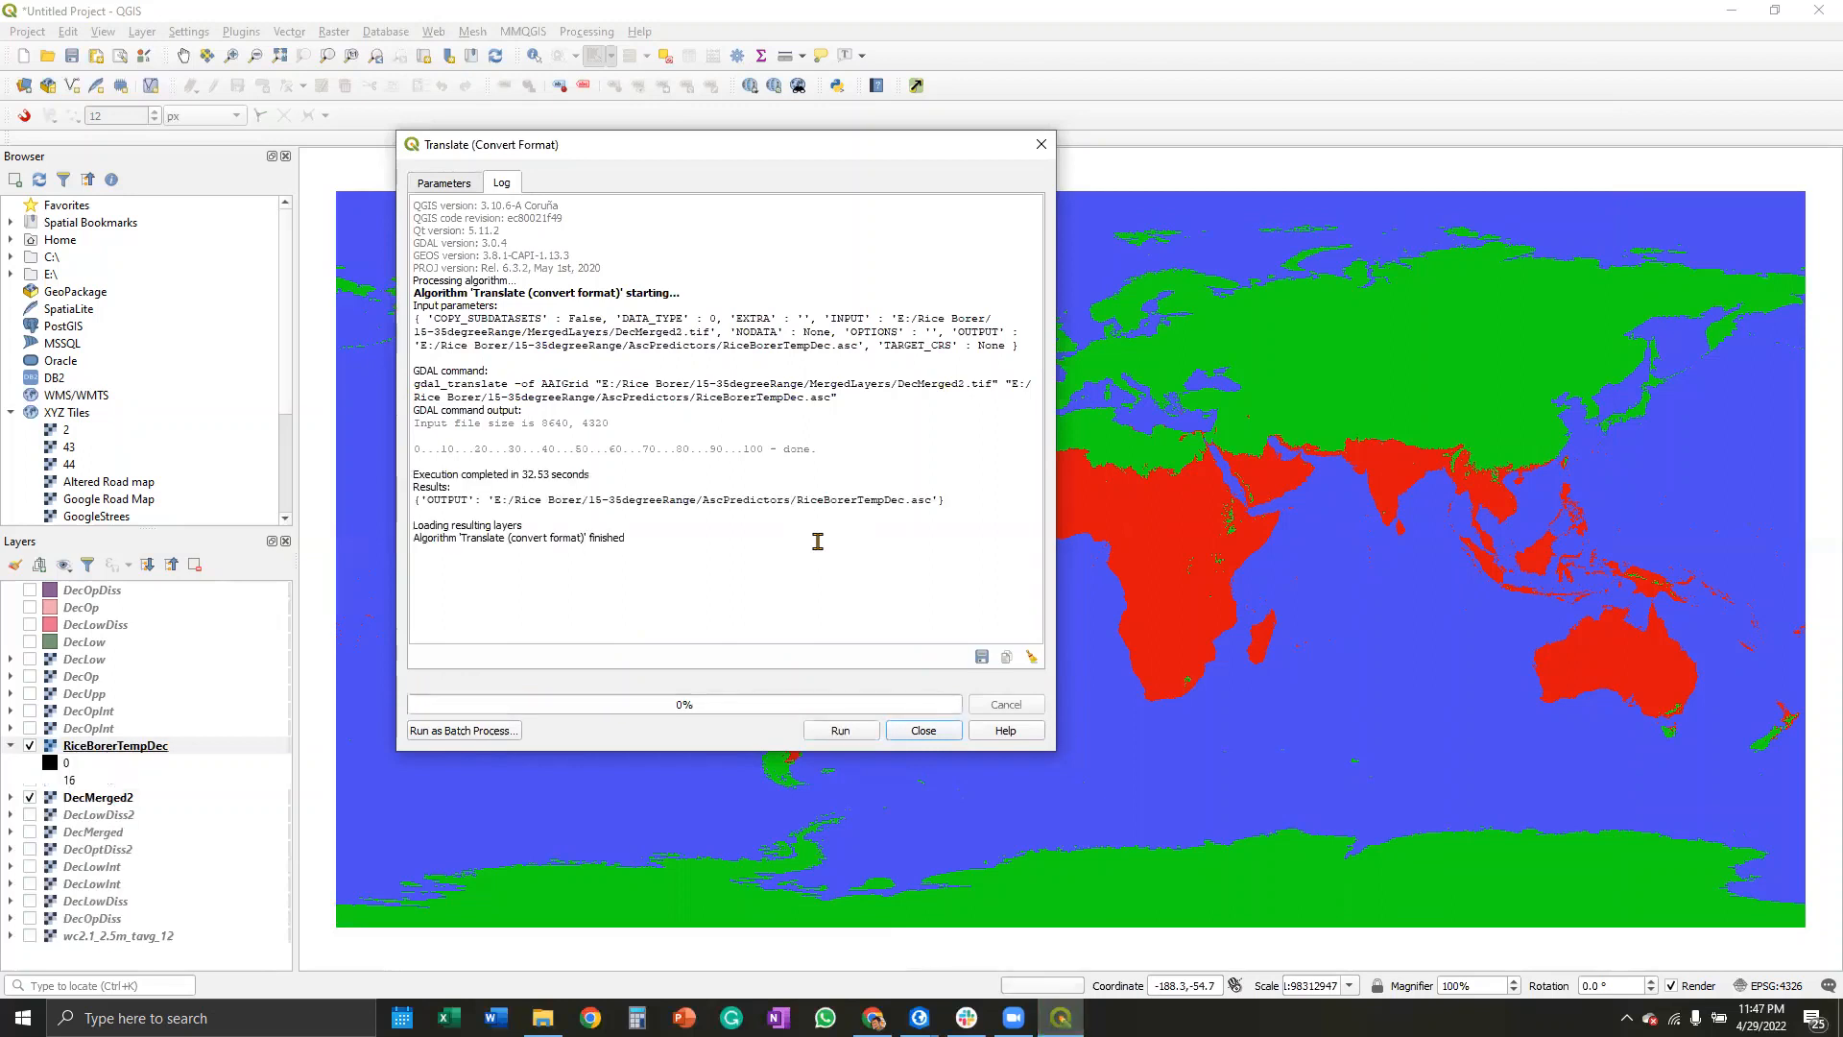
left_click(920, 730)
Step: Hide the RiceBorerTempDec layer and collapse its legend
left_click(57, 744)
left_click(29, 745)
left_click(10, 745)
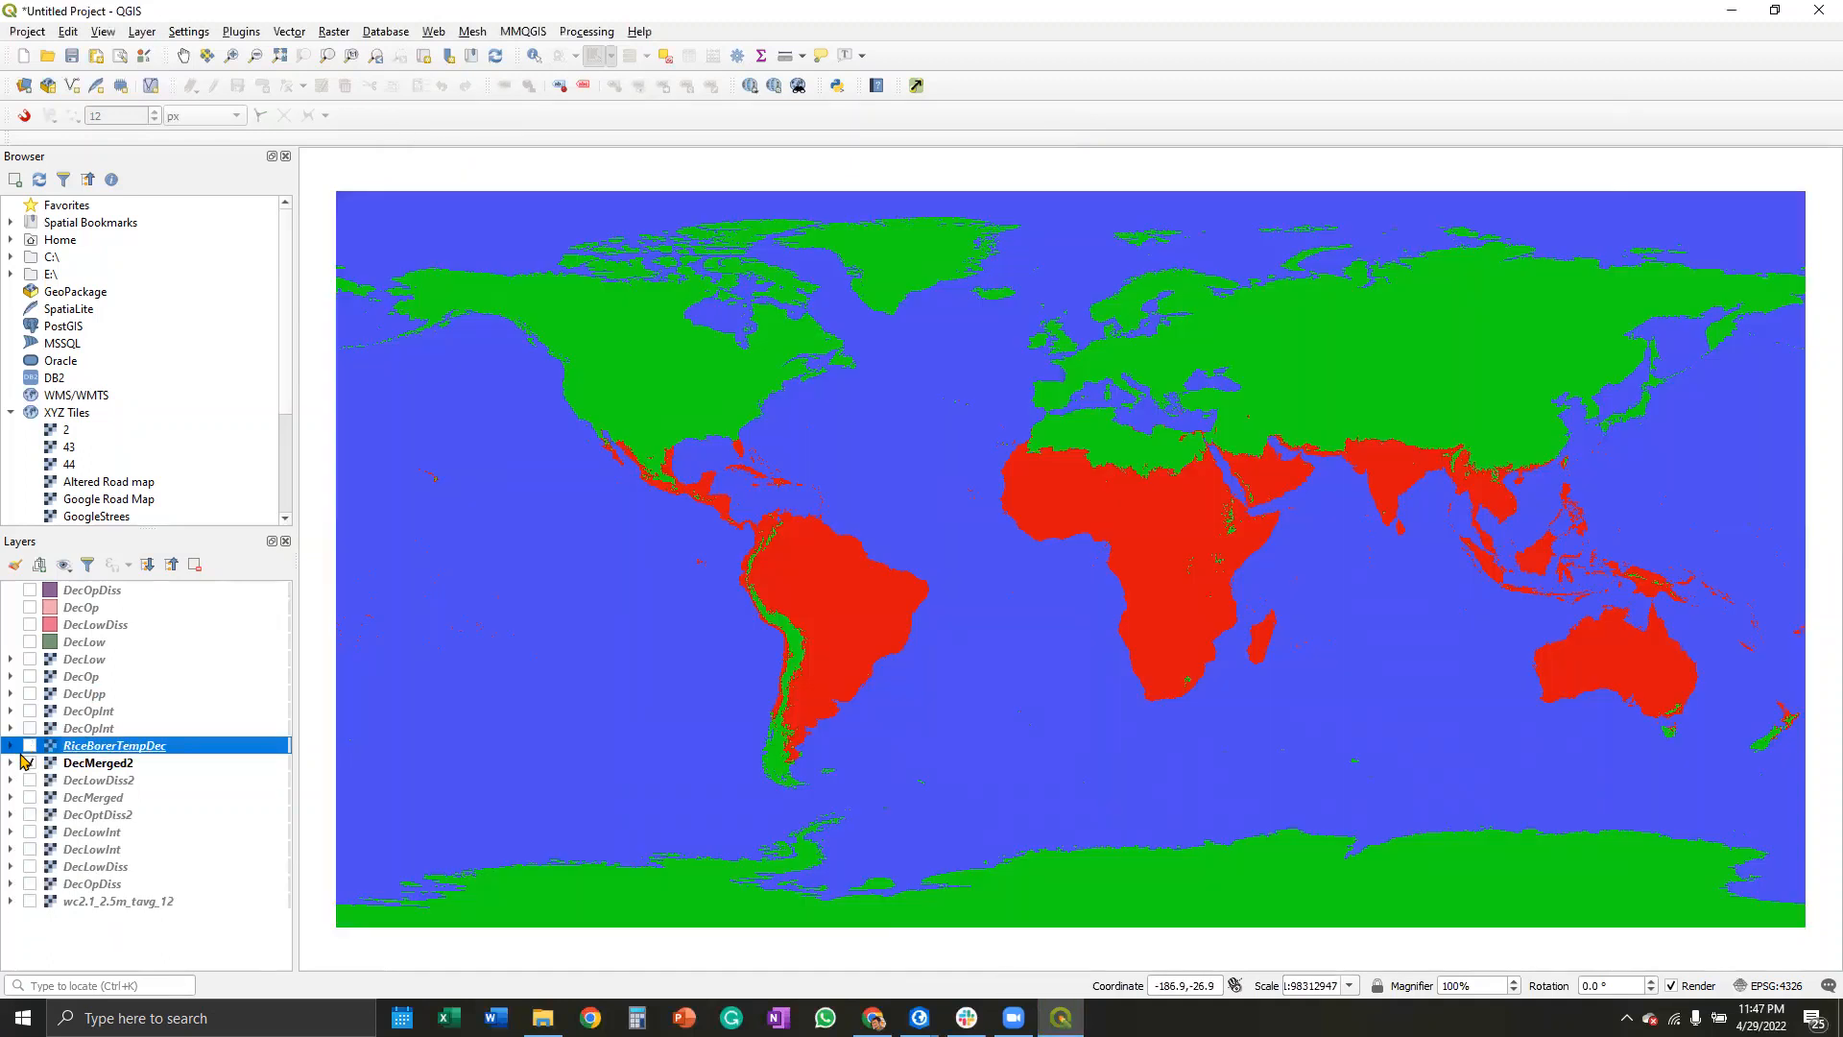
left_click(39, 764)
left_click(31, 763)
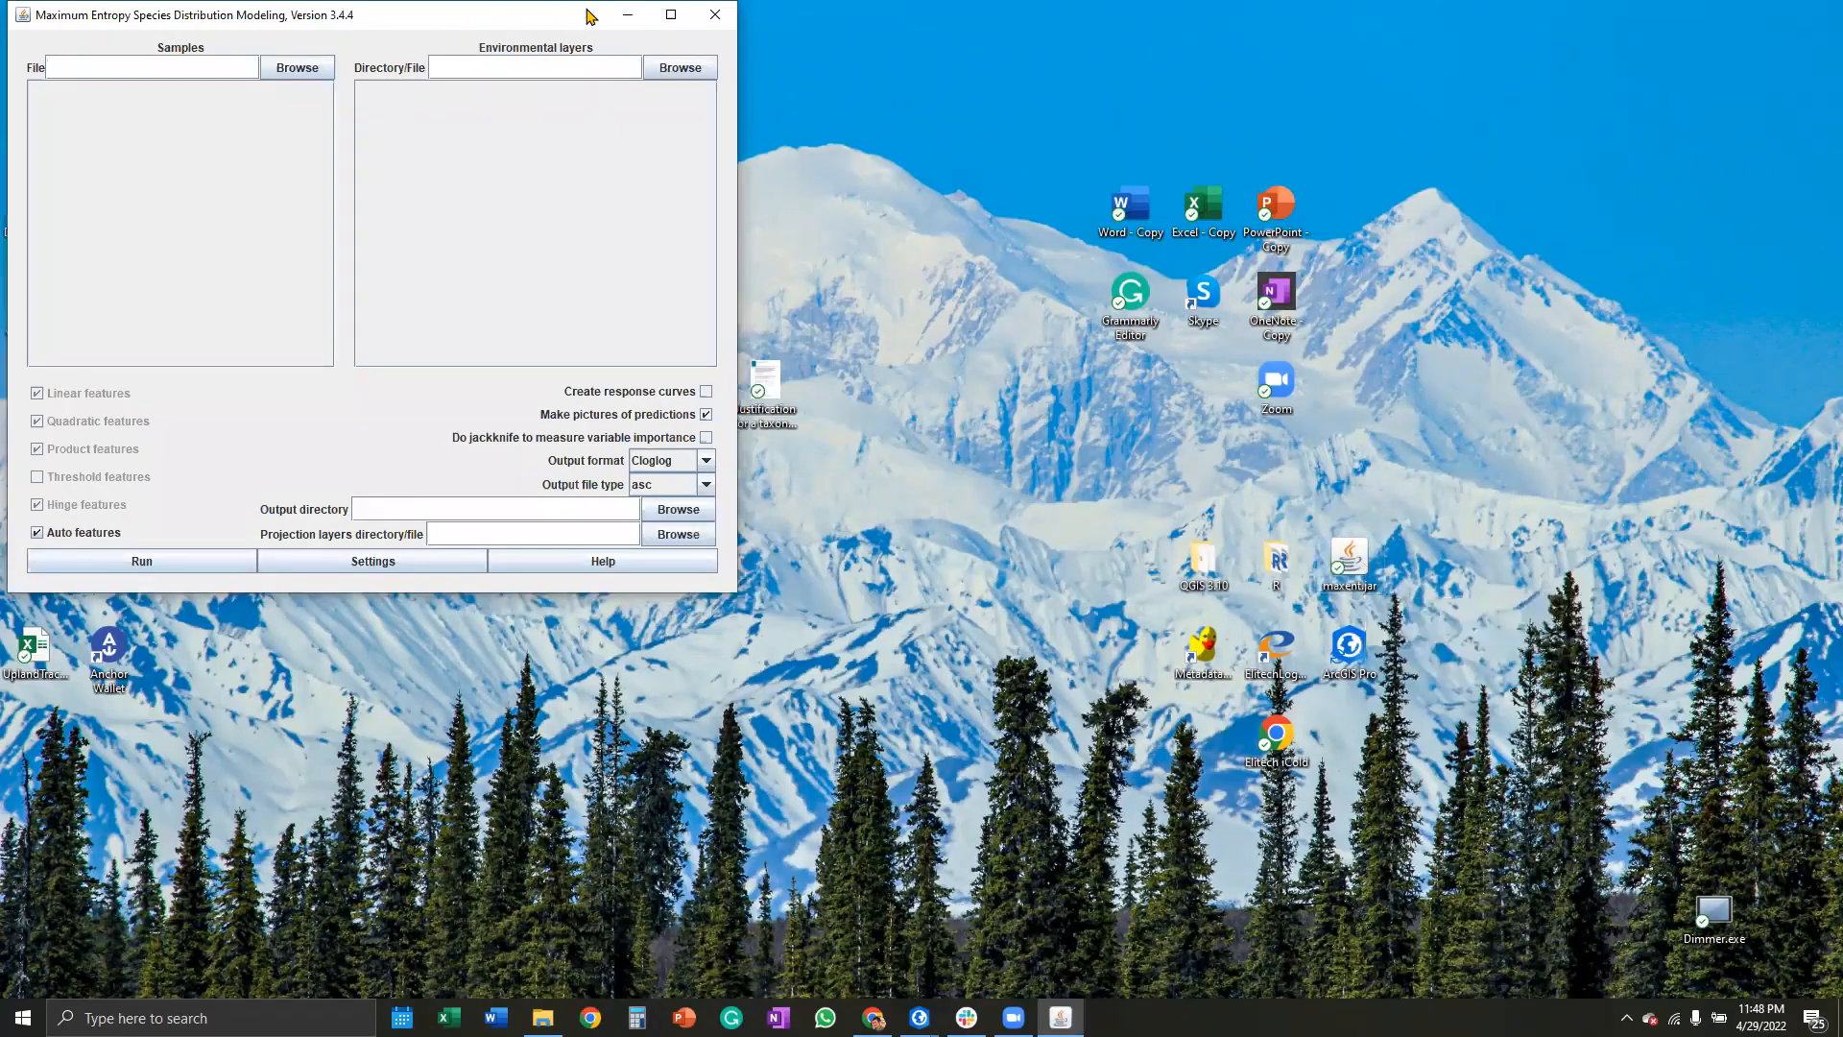
Step: In Maxent, load AllOccPointsMerged.csv from the OccurencePoints folder on drive E as the samples file
left_click(671, 14)
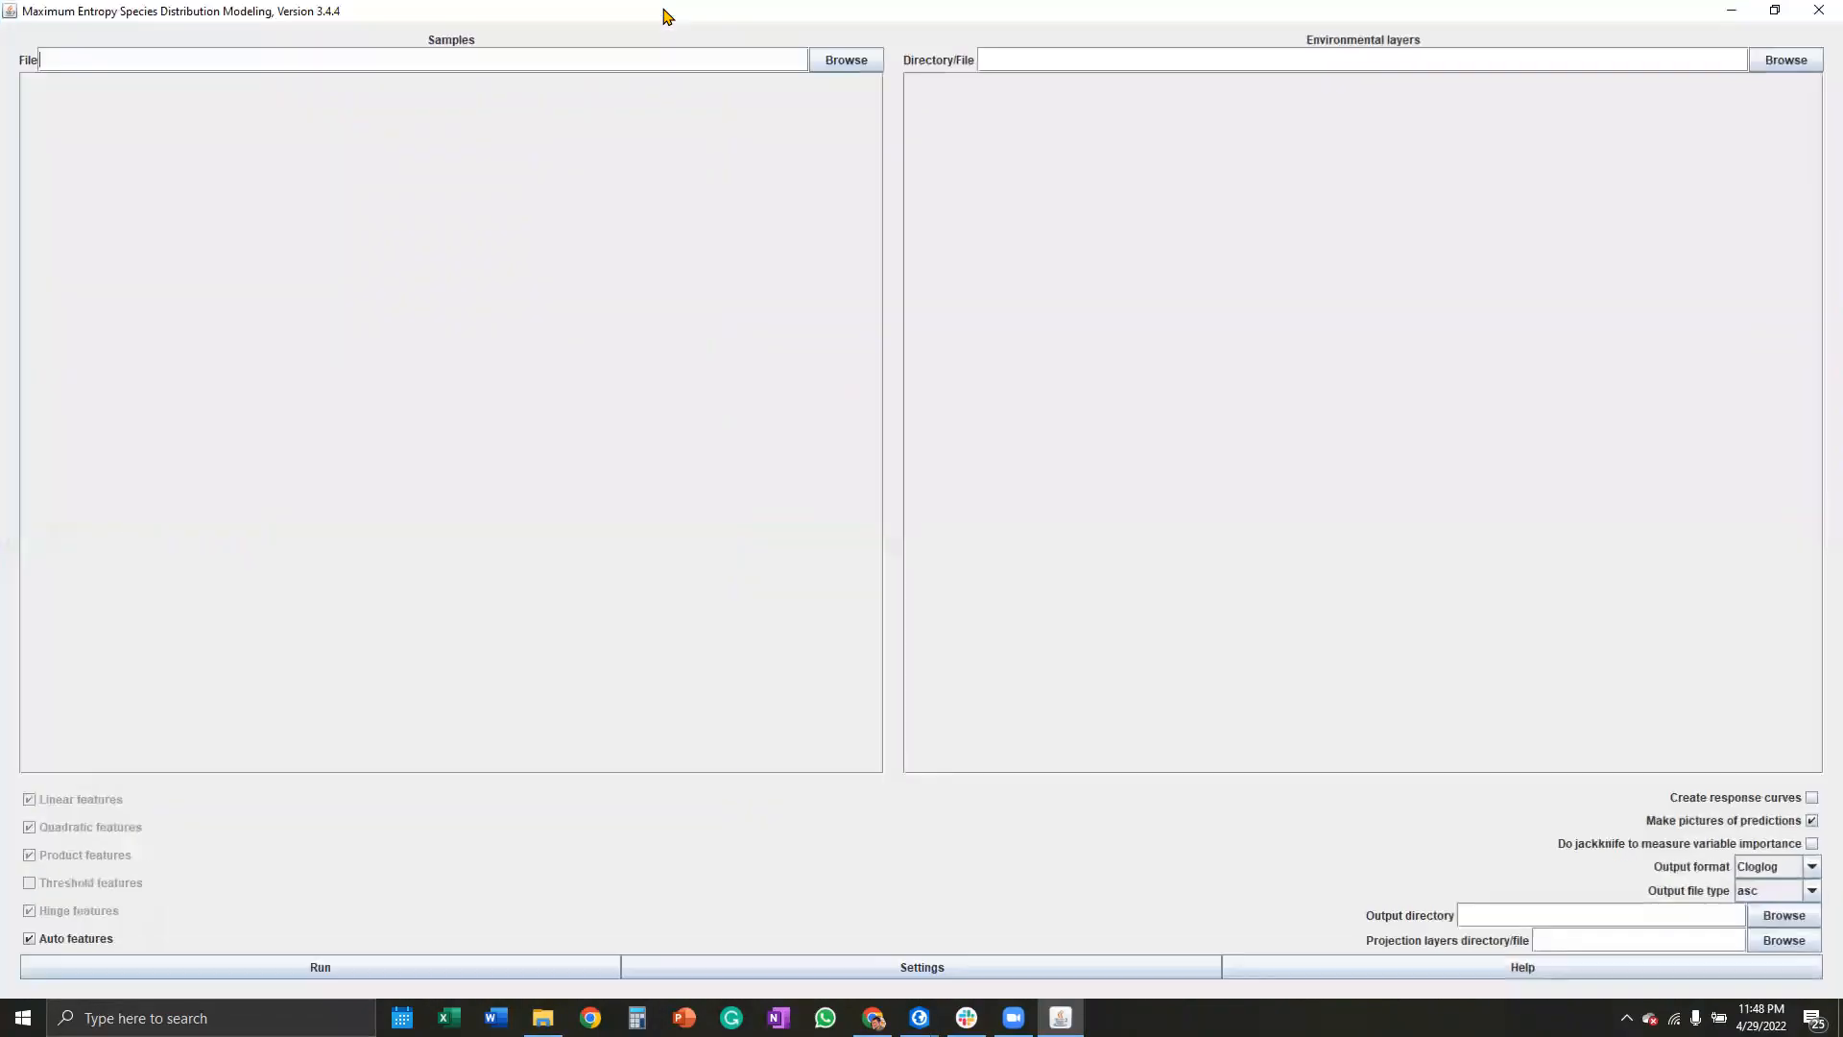
left_click(841, 62)
left_click(498, 60)
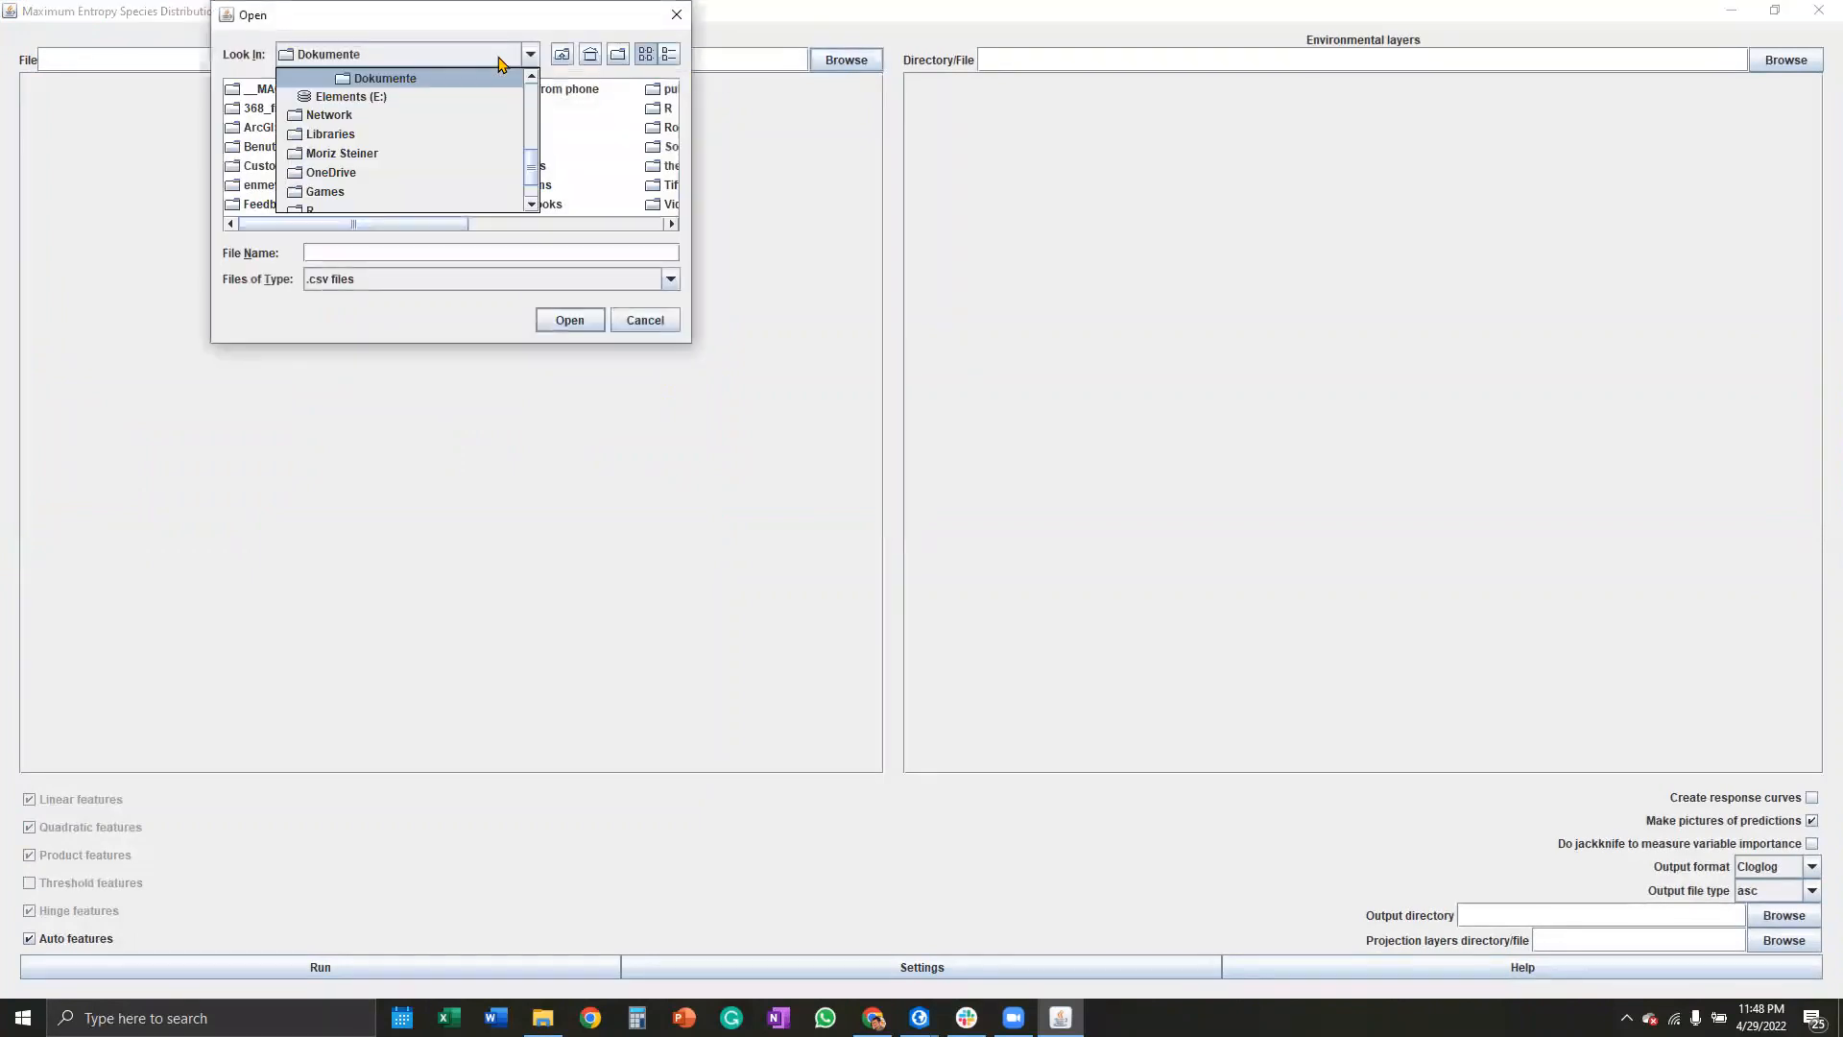
left_click(394, 97)
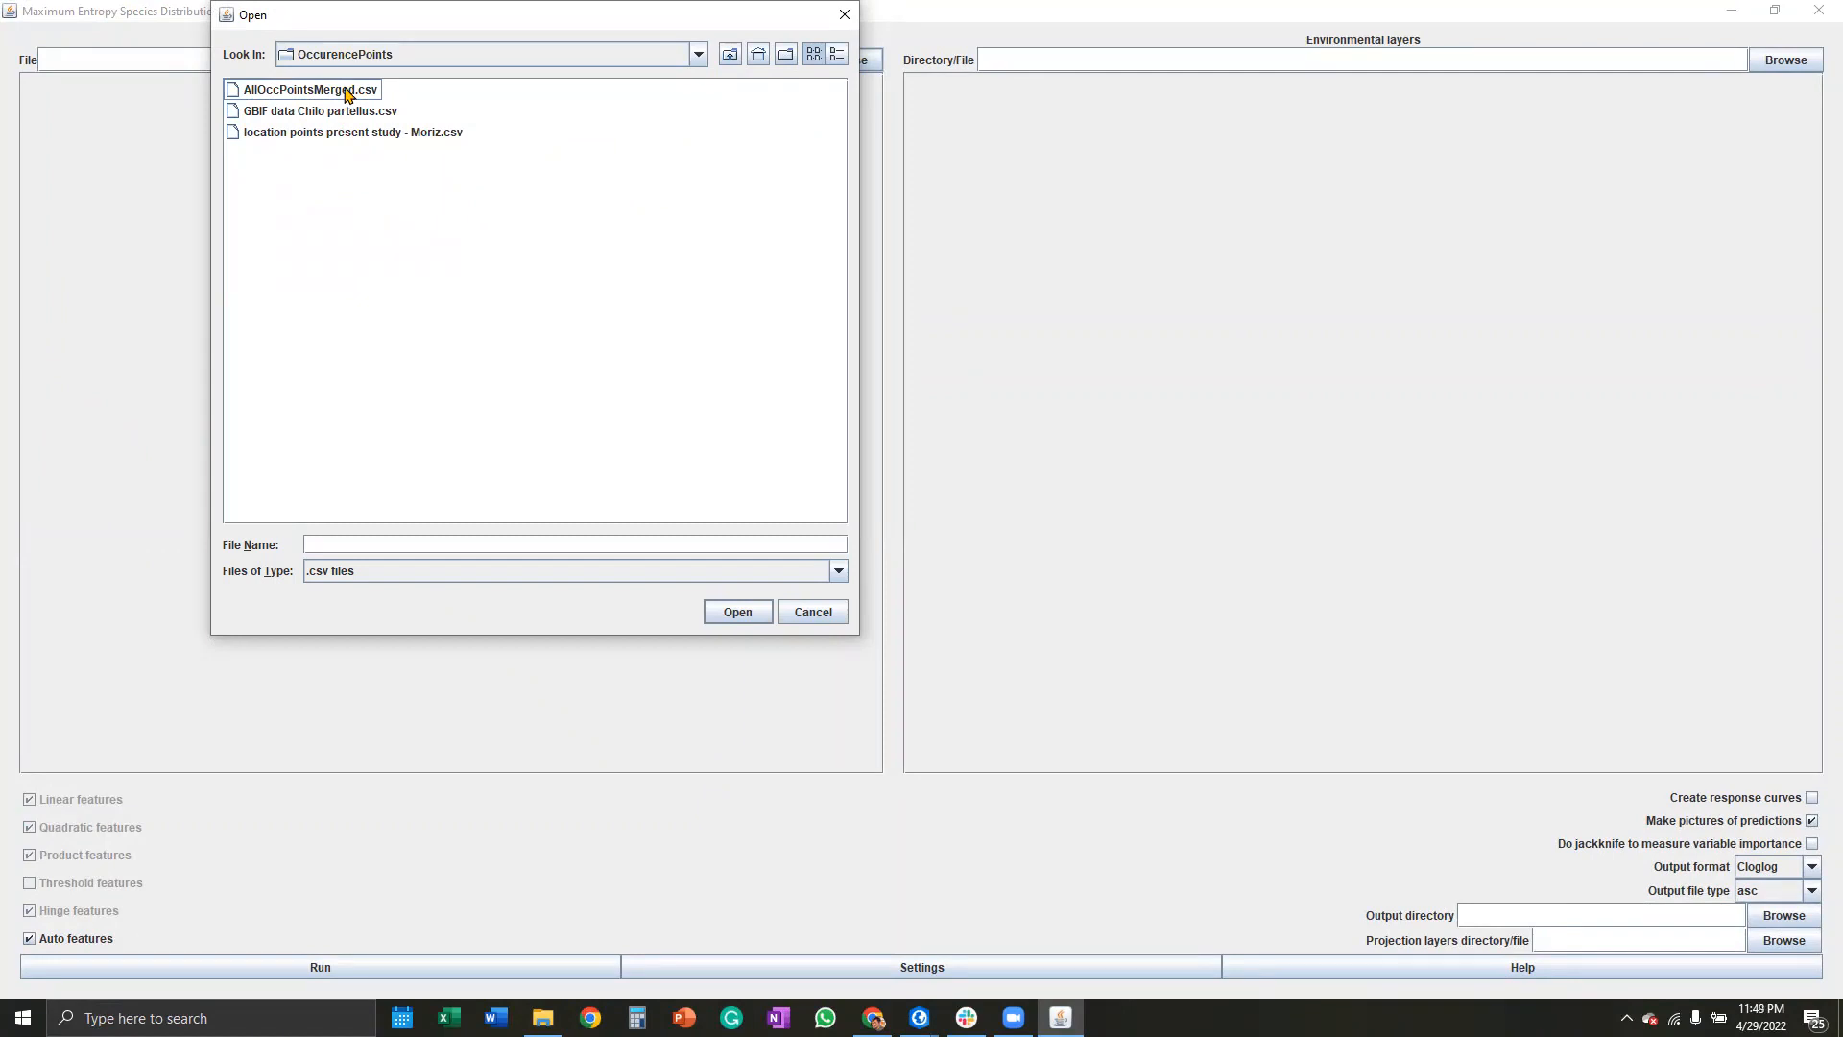
left_click(347, 93)
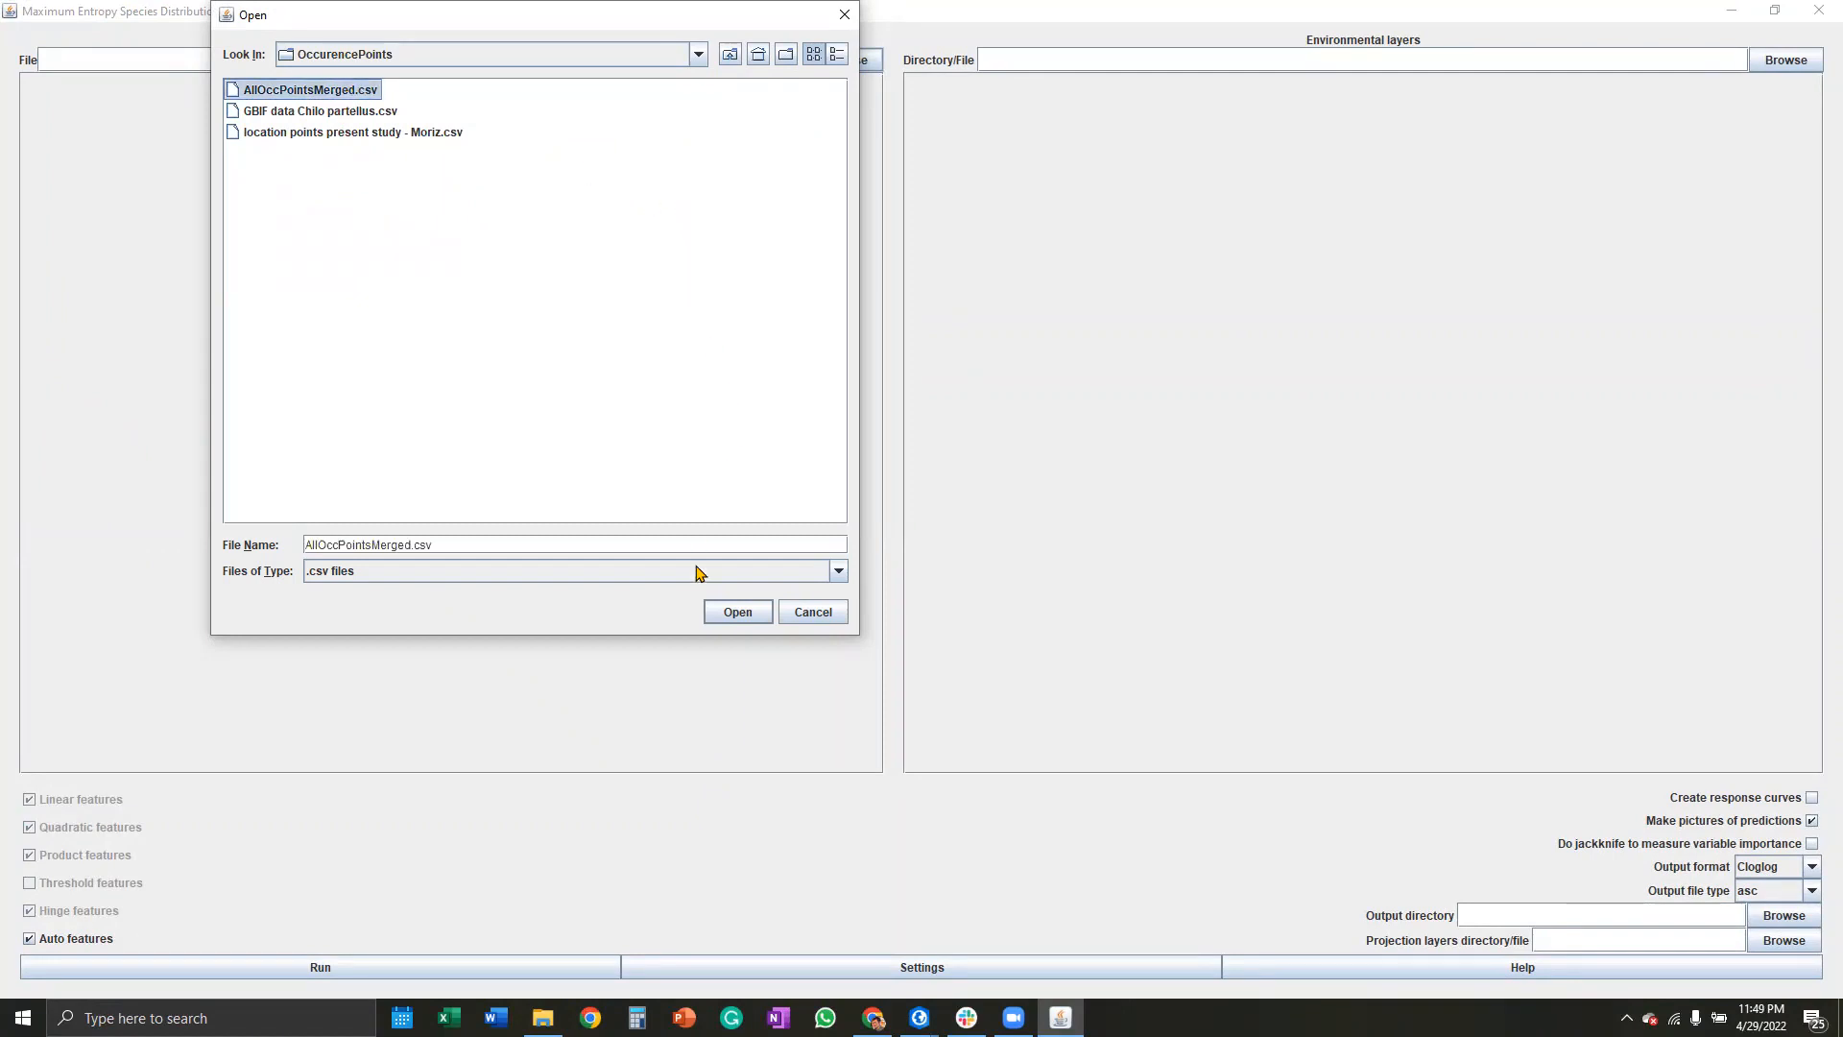
left_click(734, 614)
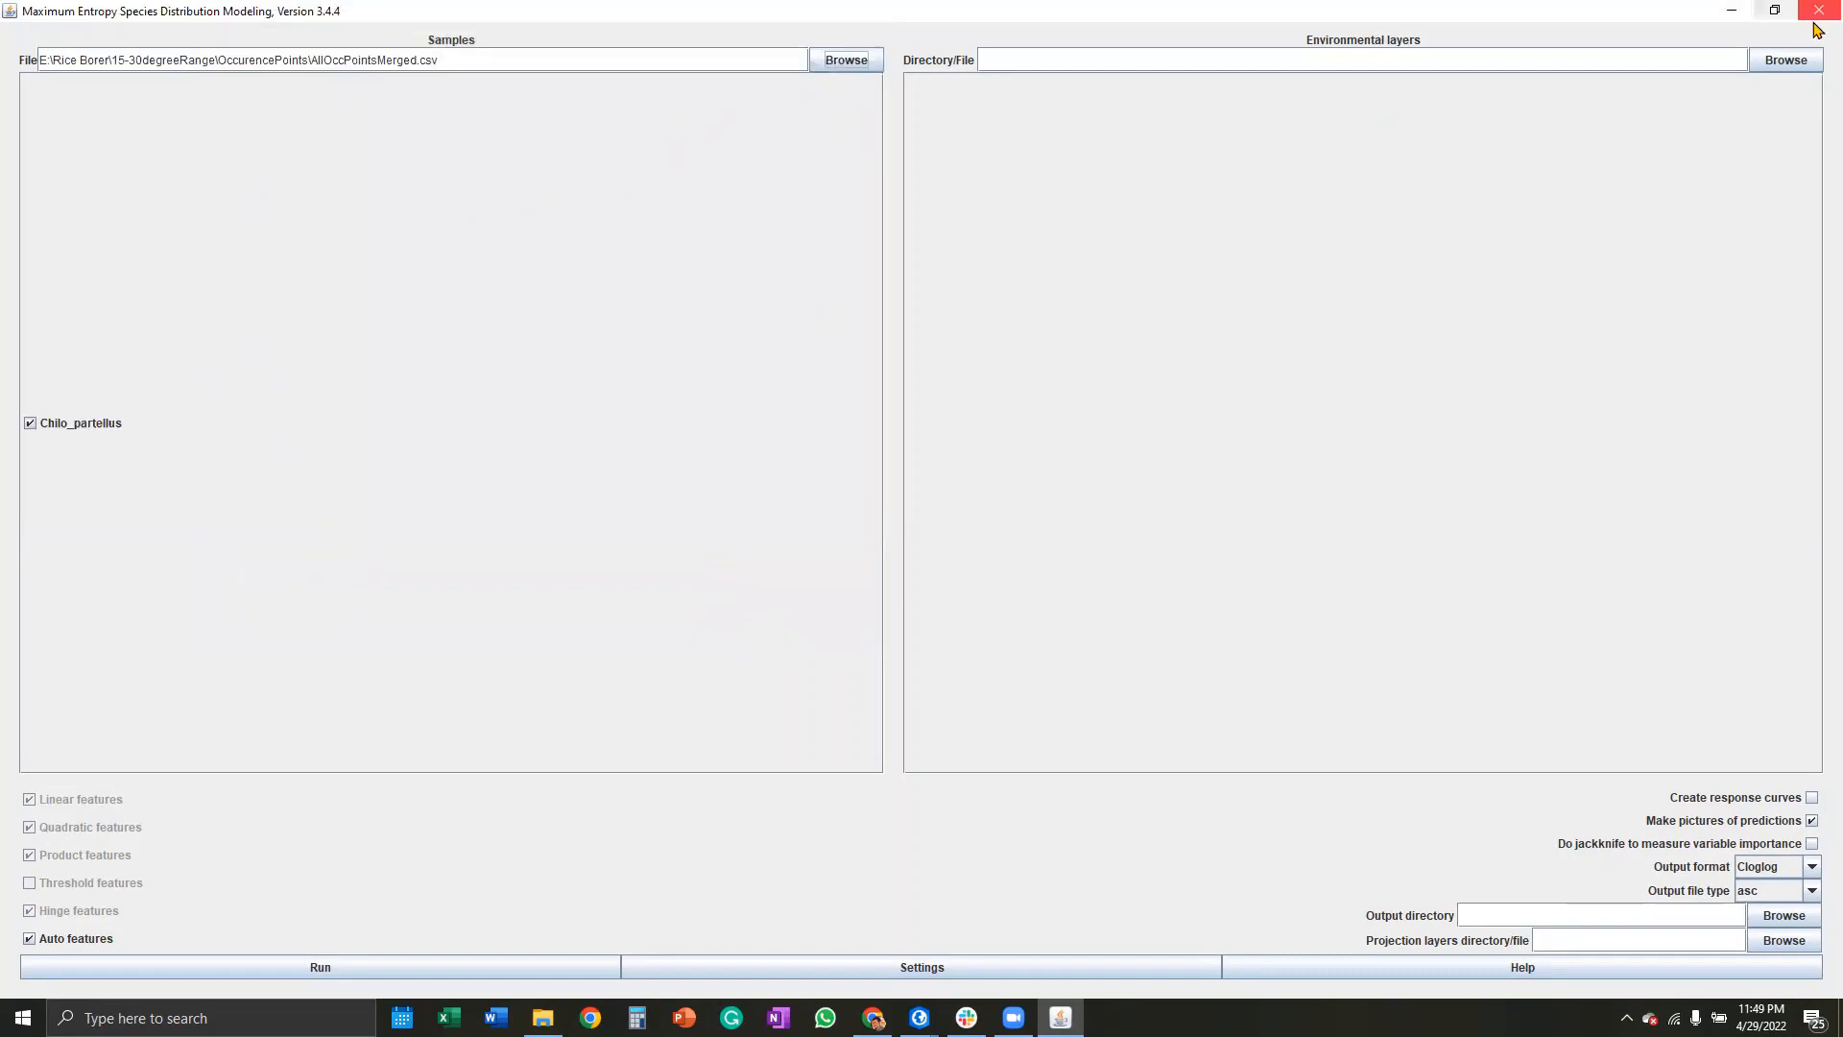
left_click(1791, 61)
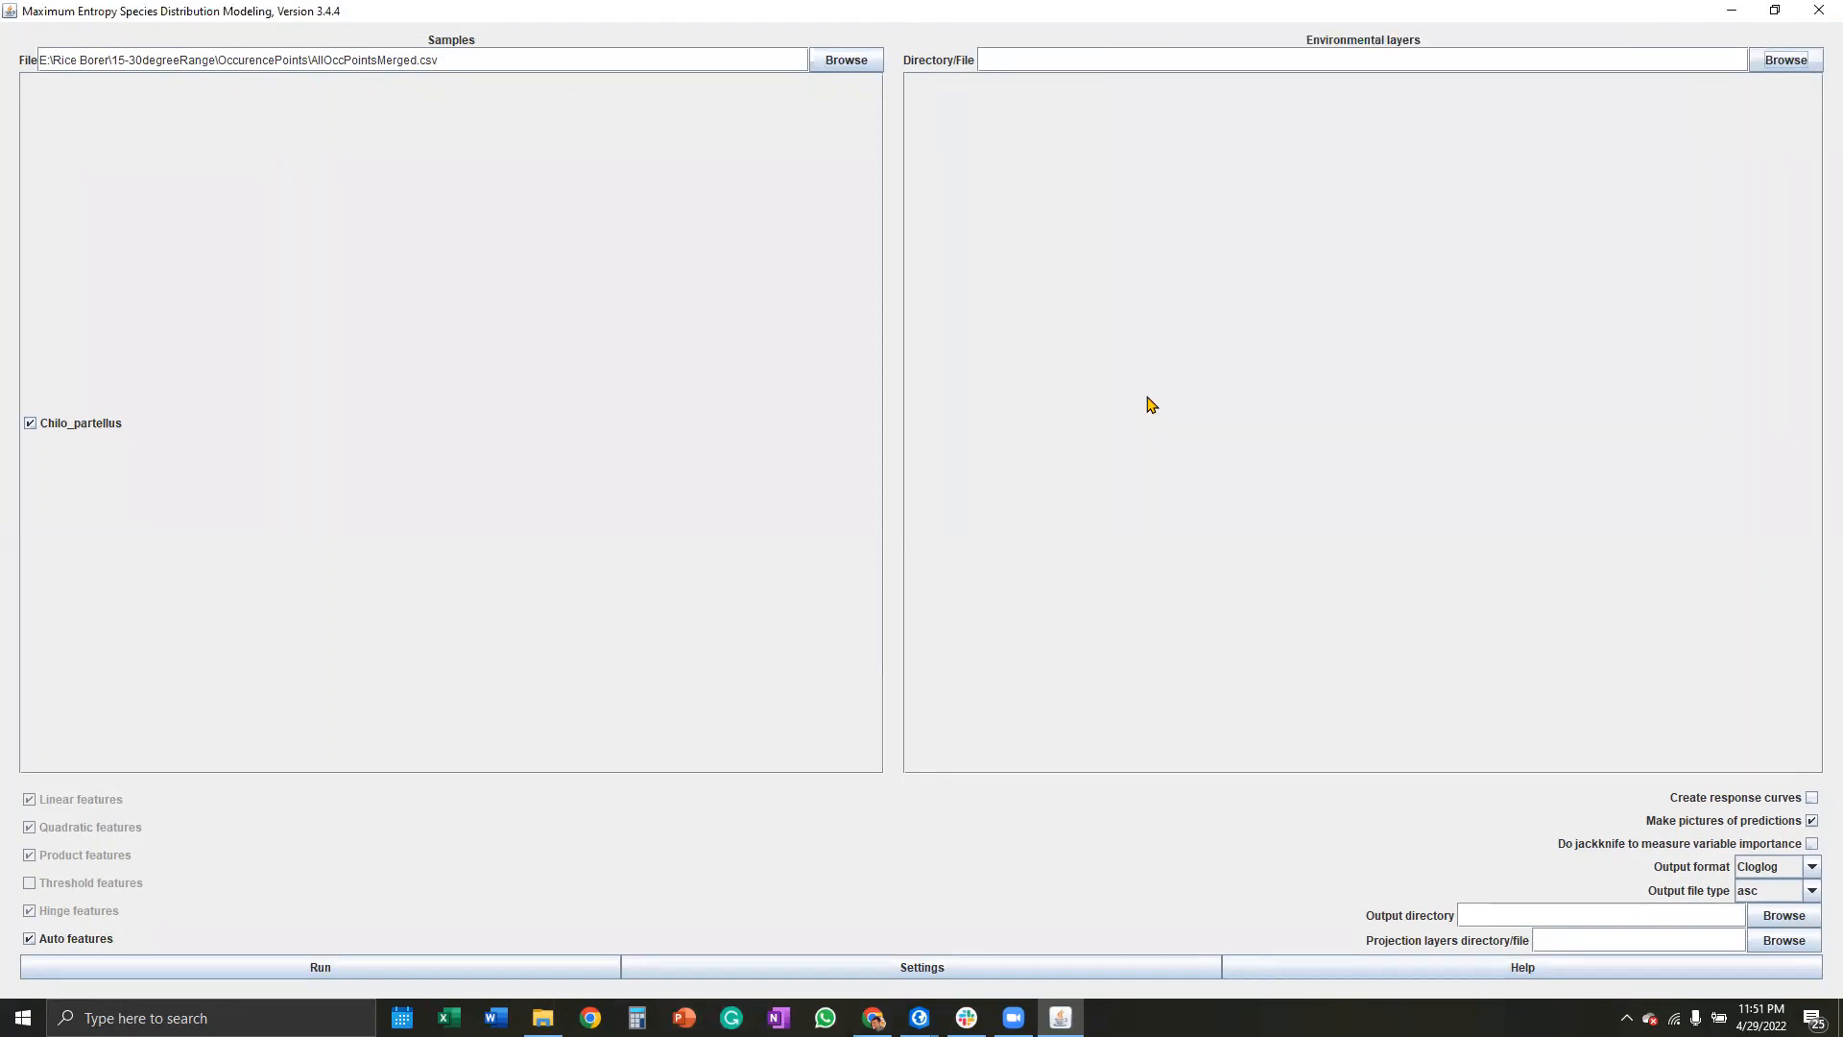
left_click(1753, 55)
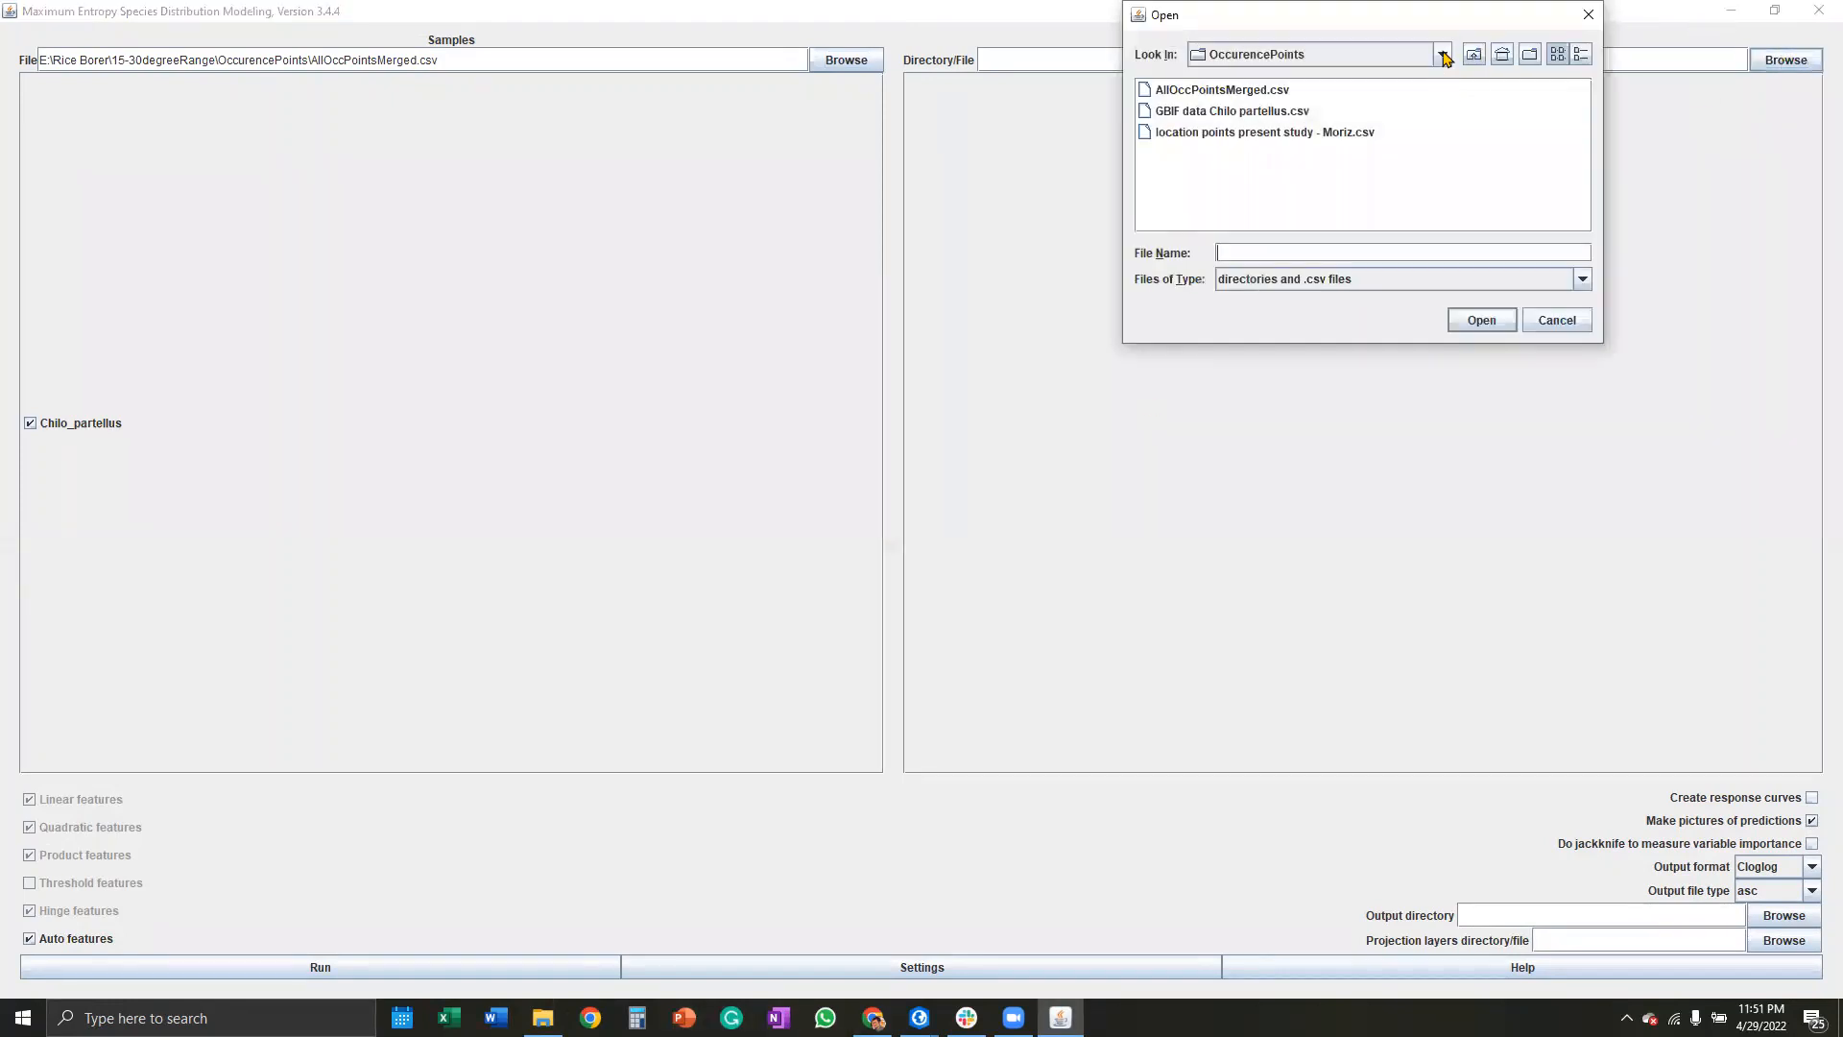
left_click(1442, 55)
scroll(1393, 112, "up", 3)
scroll(1388, 153, "down", 3)
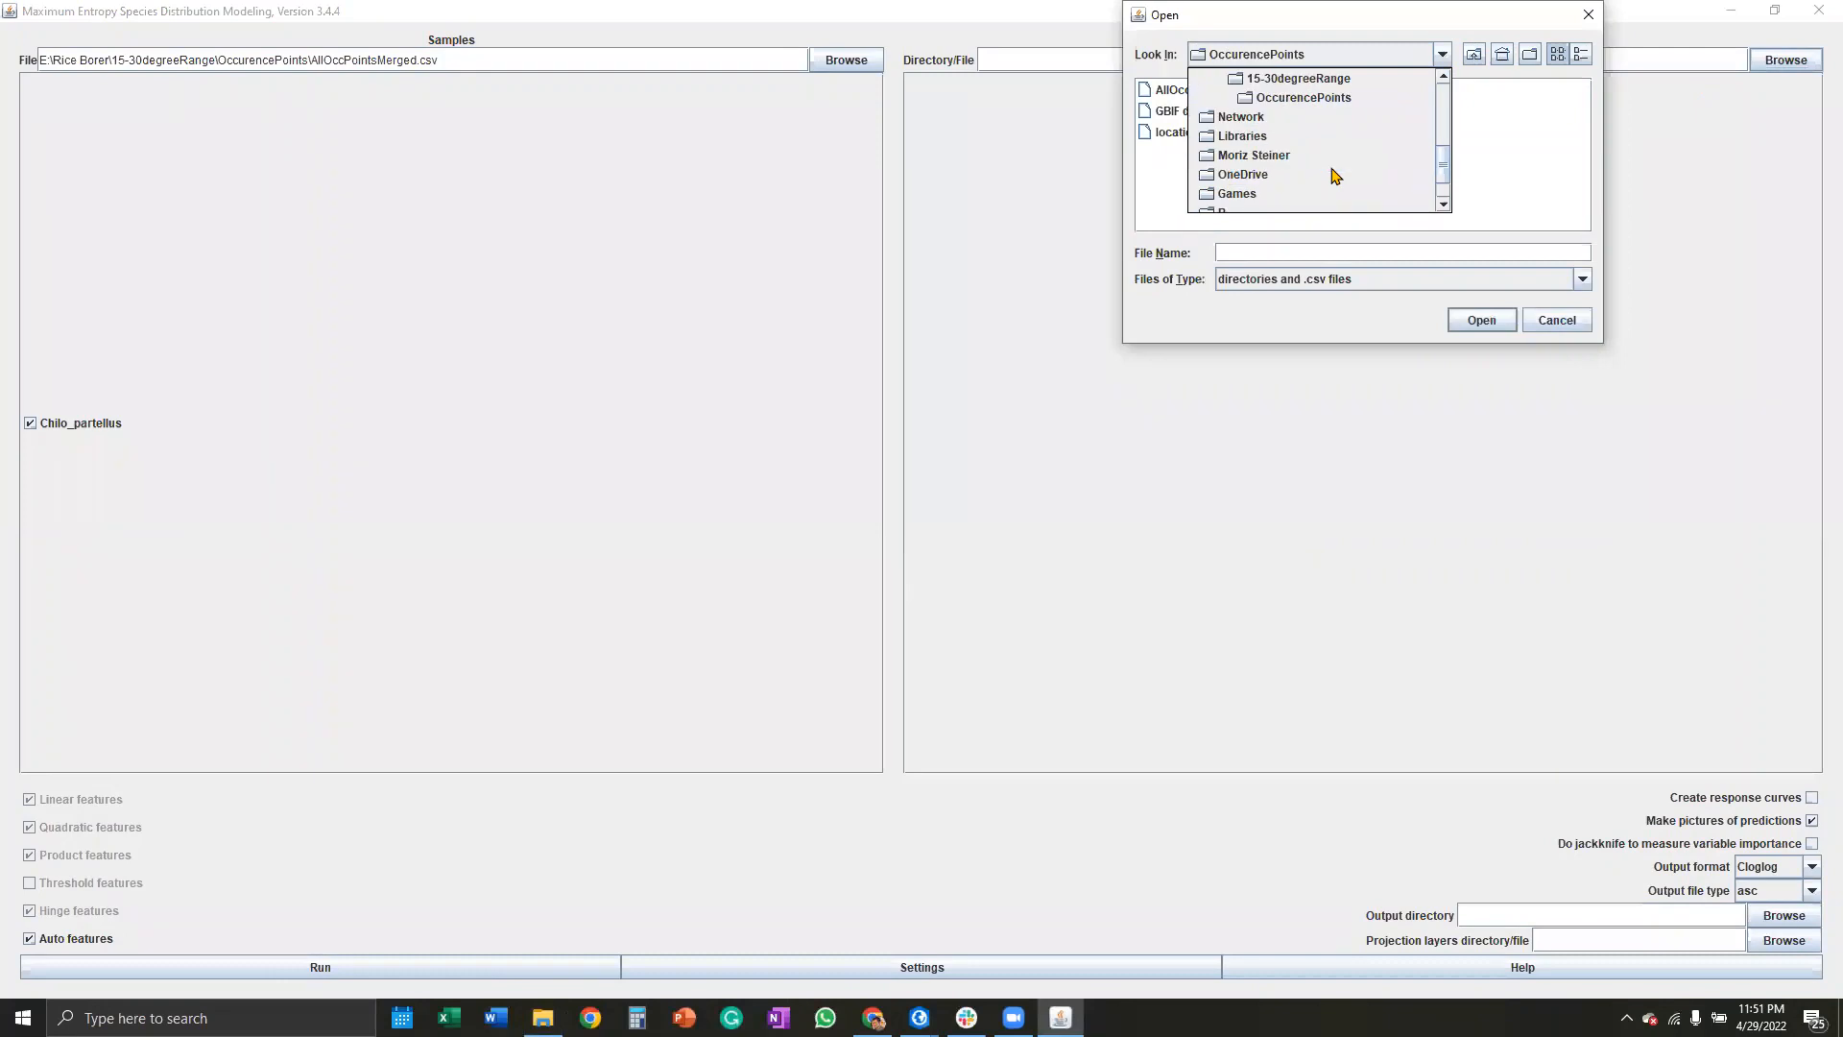
left_click(1557, 320)
Step: Browse for the environmental layers and open the AllEnvLayersasc folder on drive D
left_click(1786, 60)
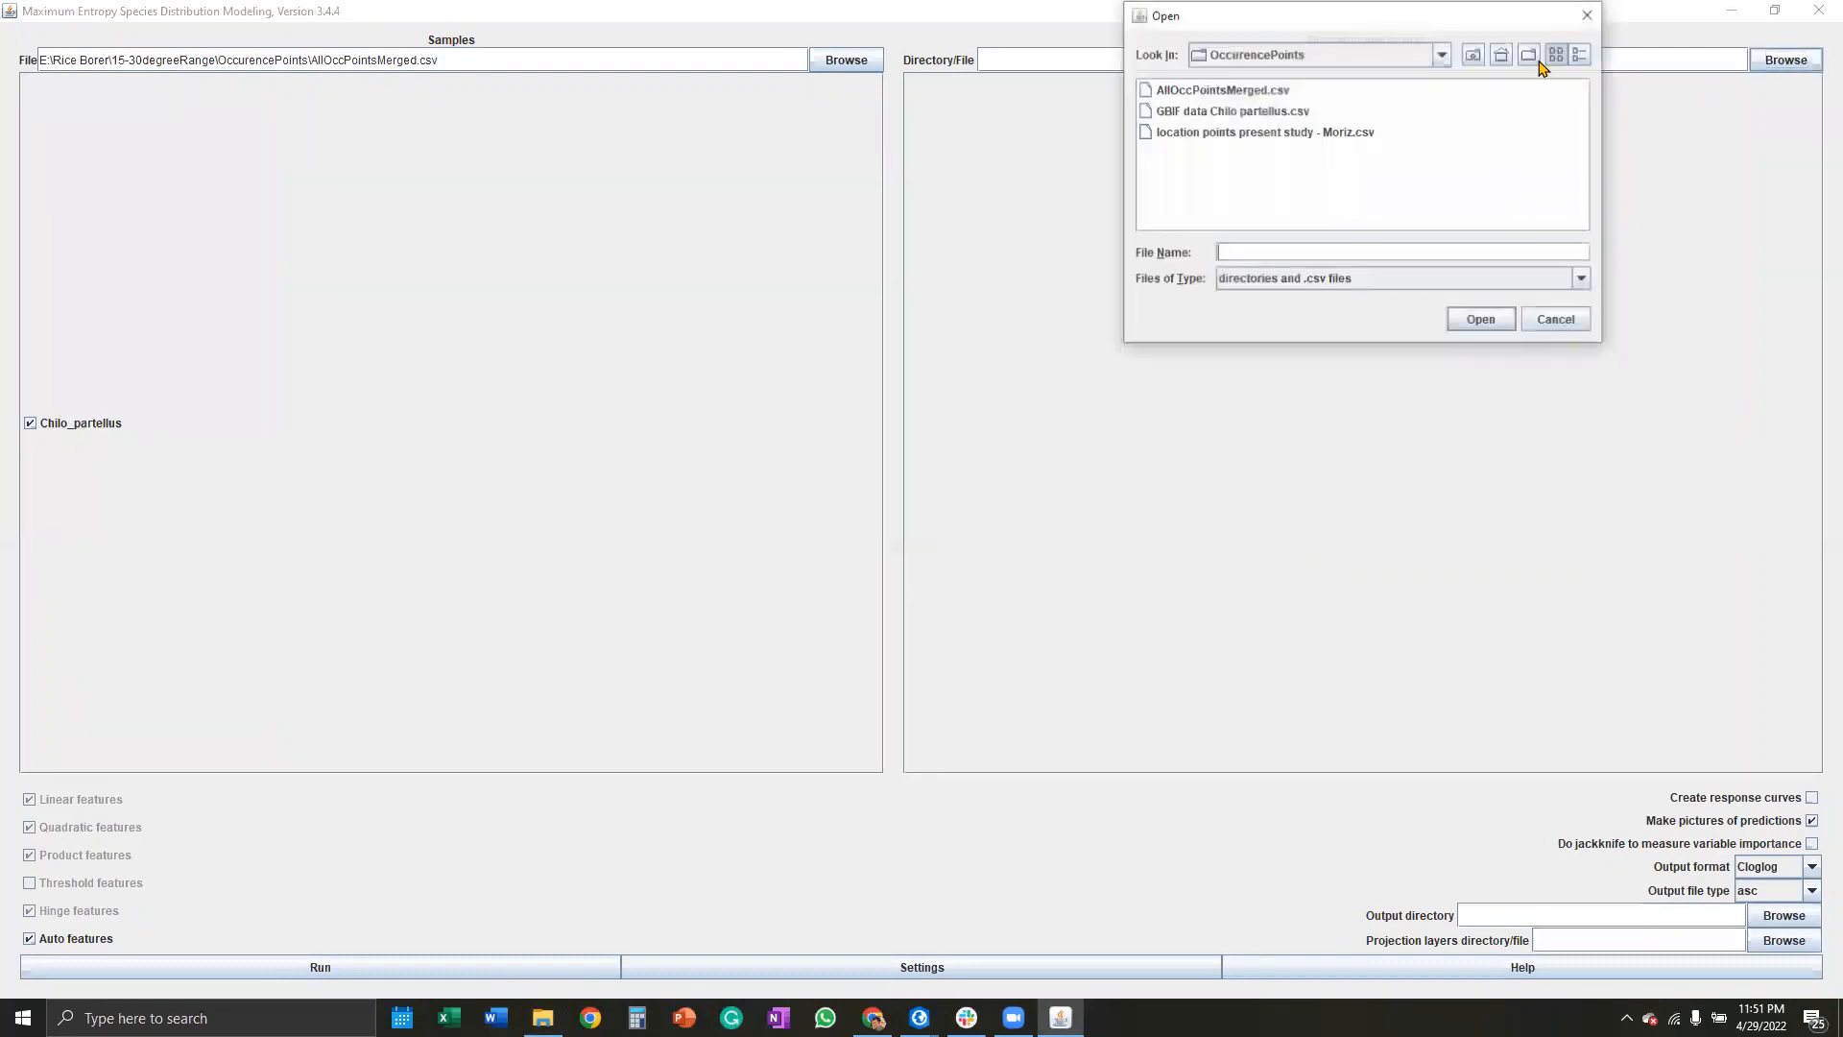
left_click(1438, 52)
scroll(1440, 153, "up", 3)
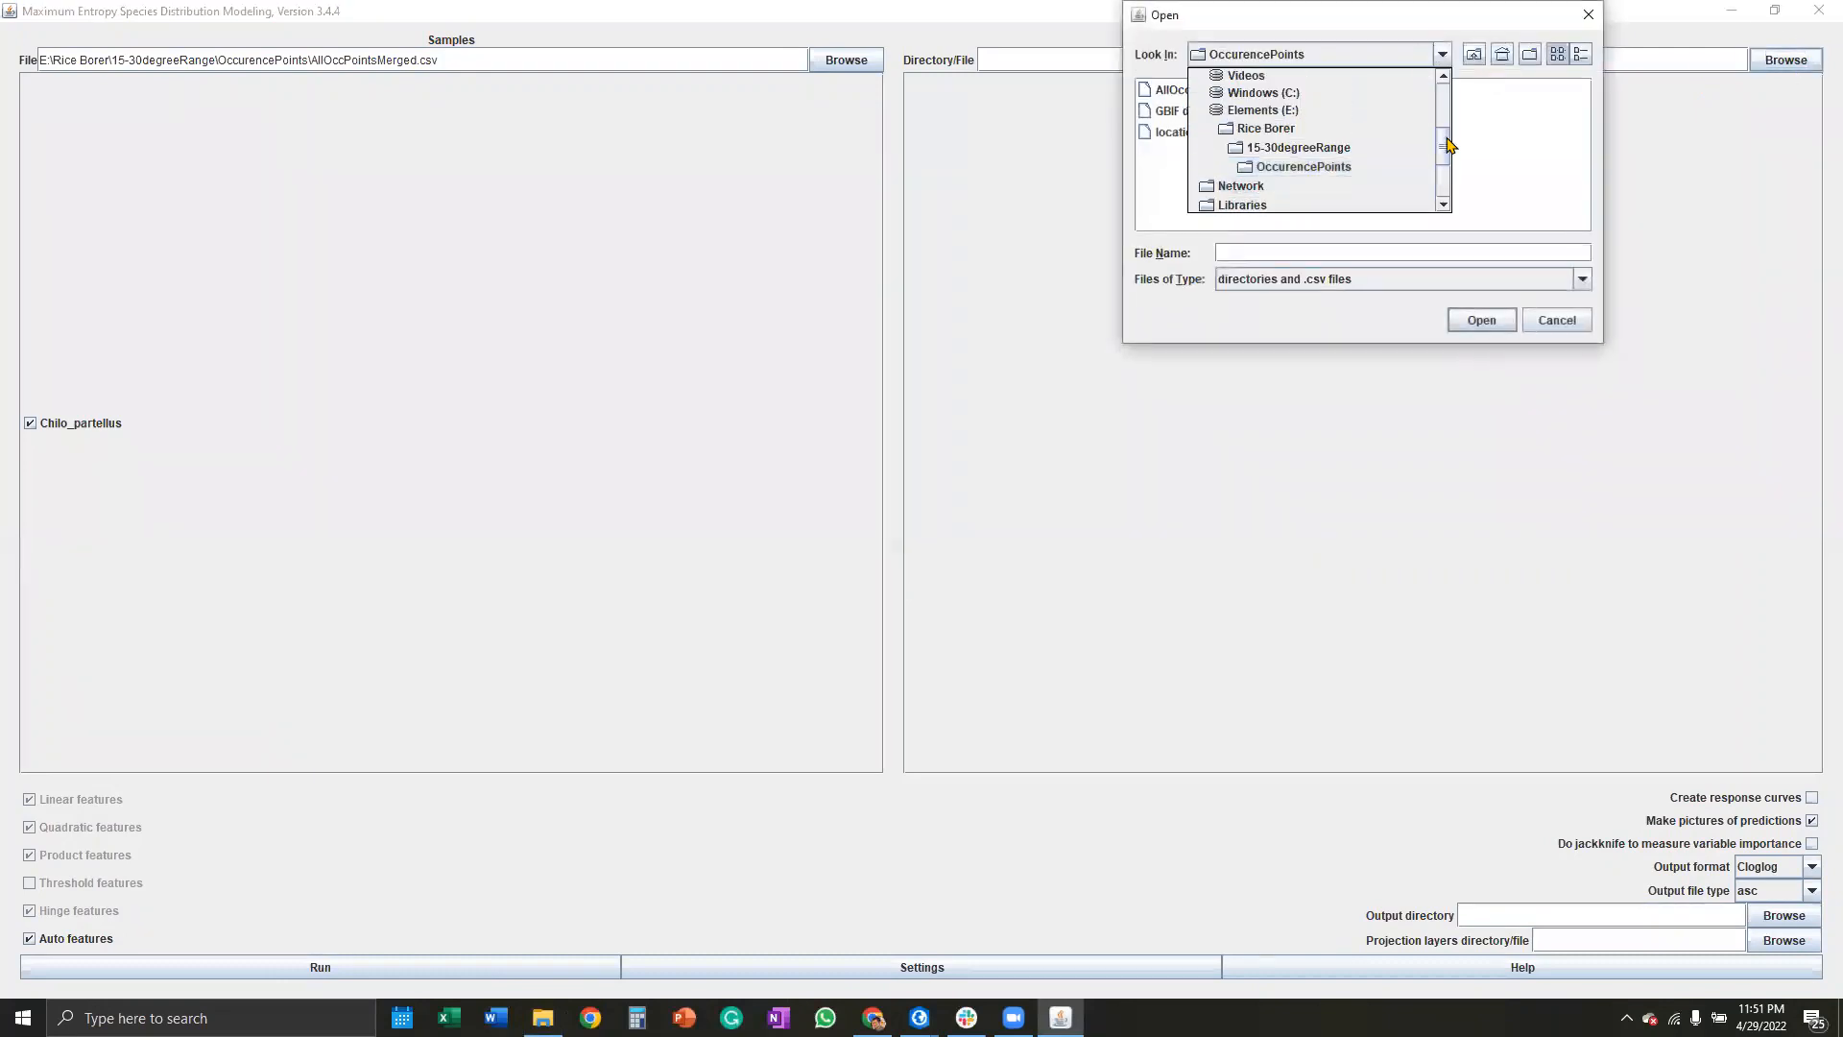
left_click(1325, 162)
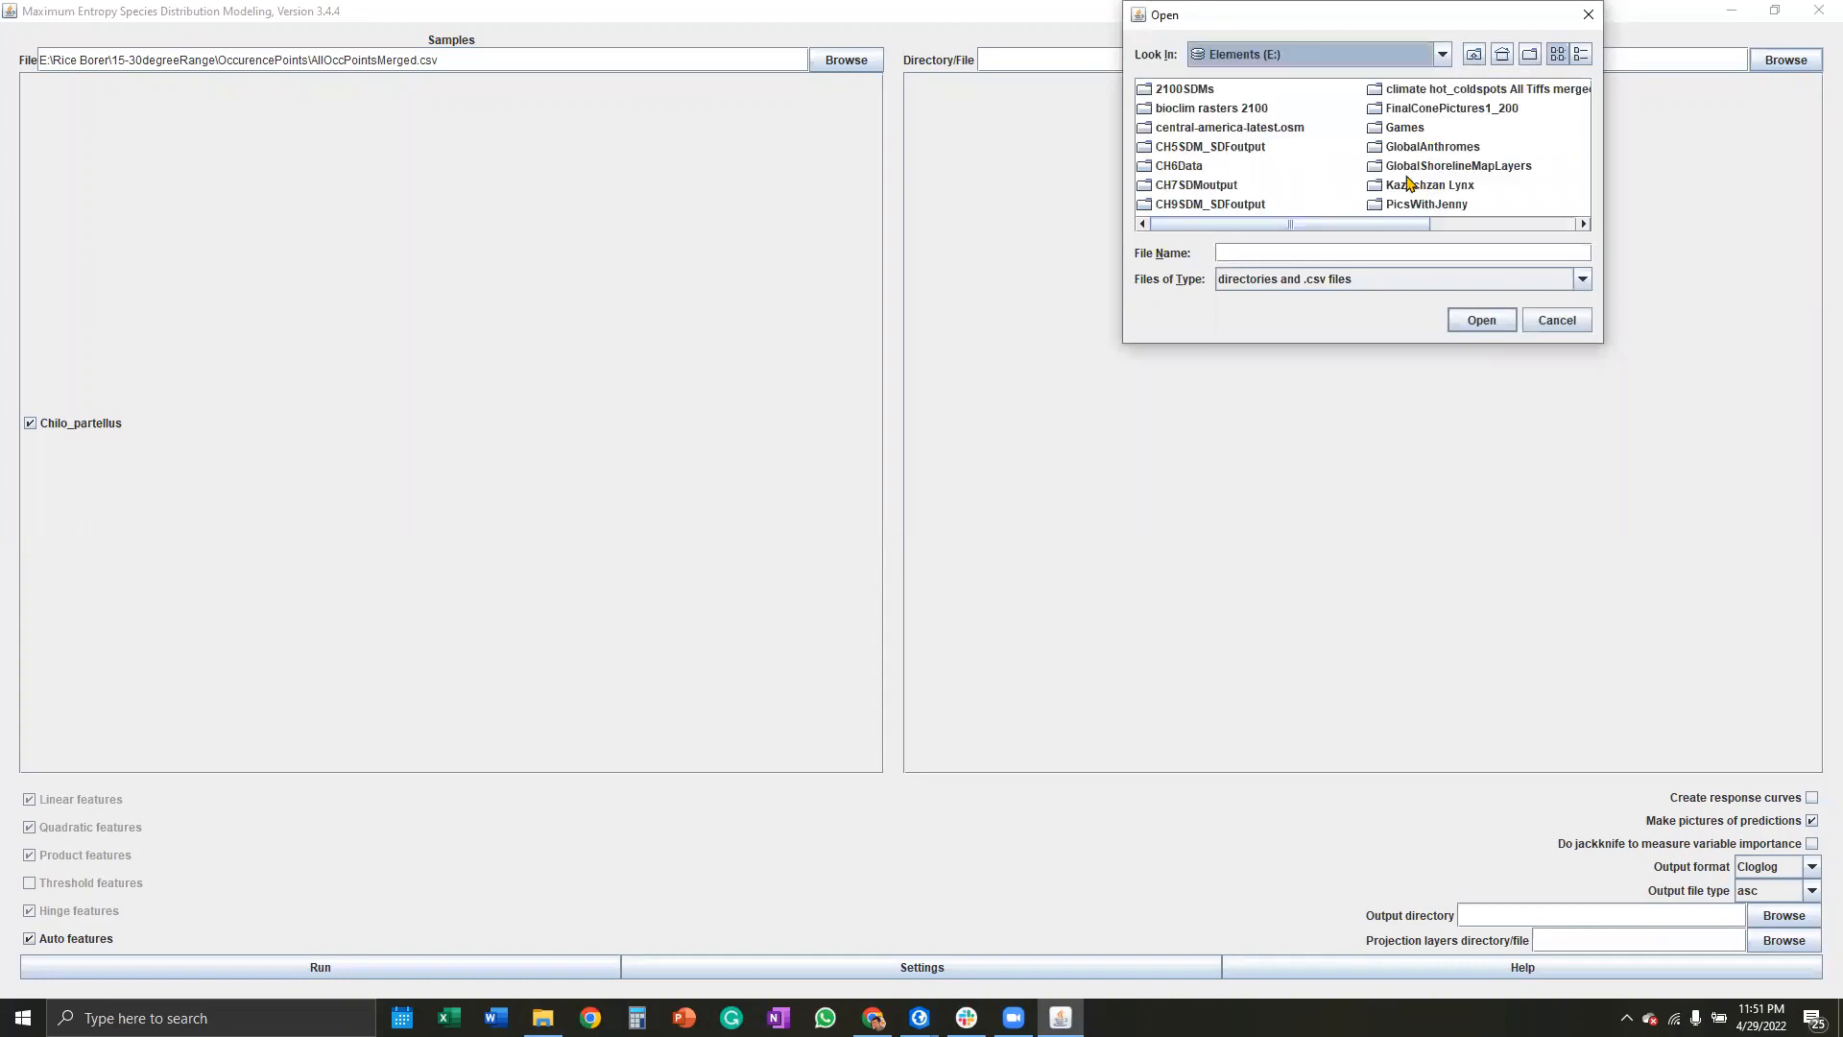
left_click(1440, 54)
left_click(1361, 162)
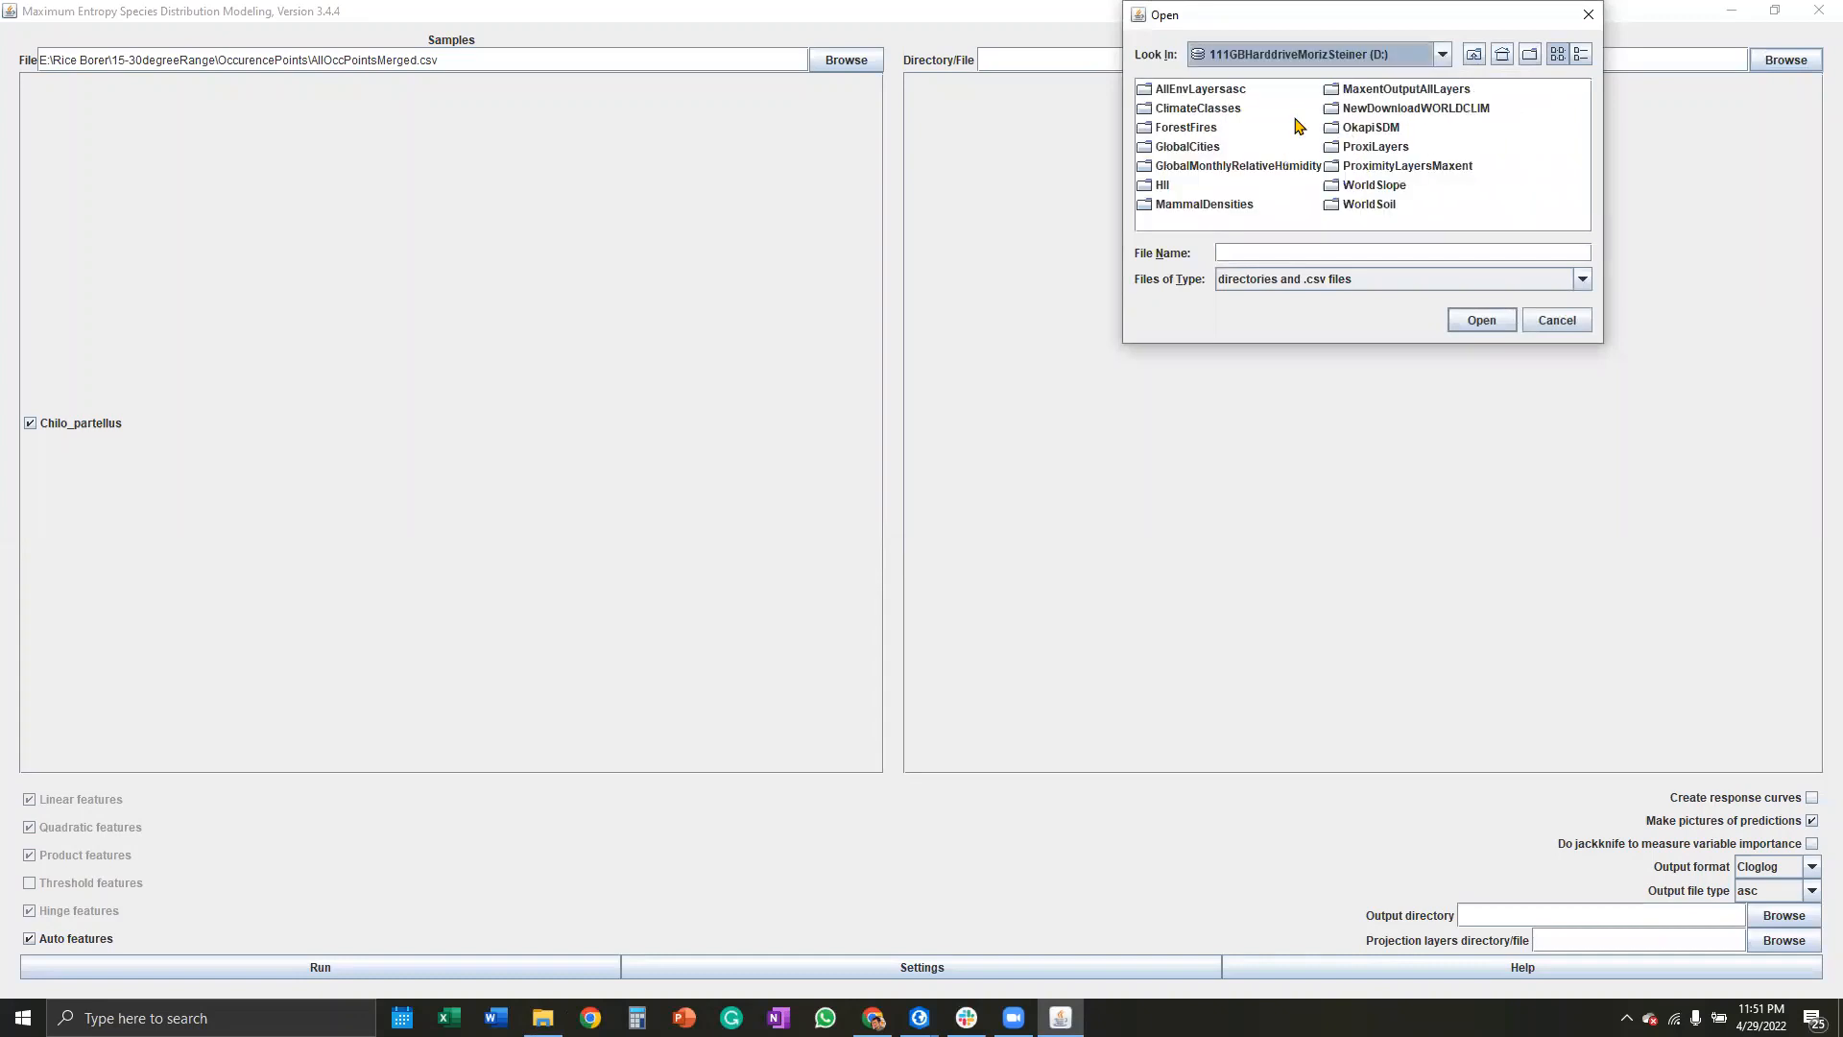
double_click(1200, 88)
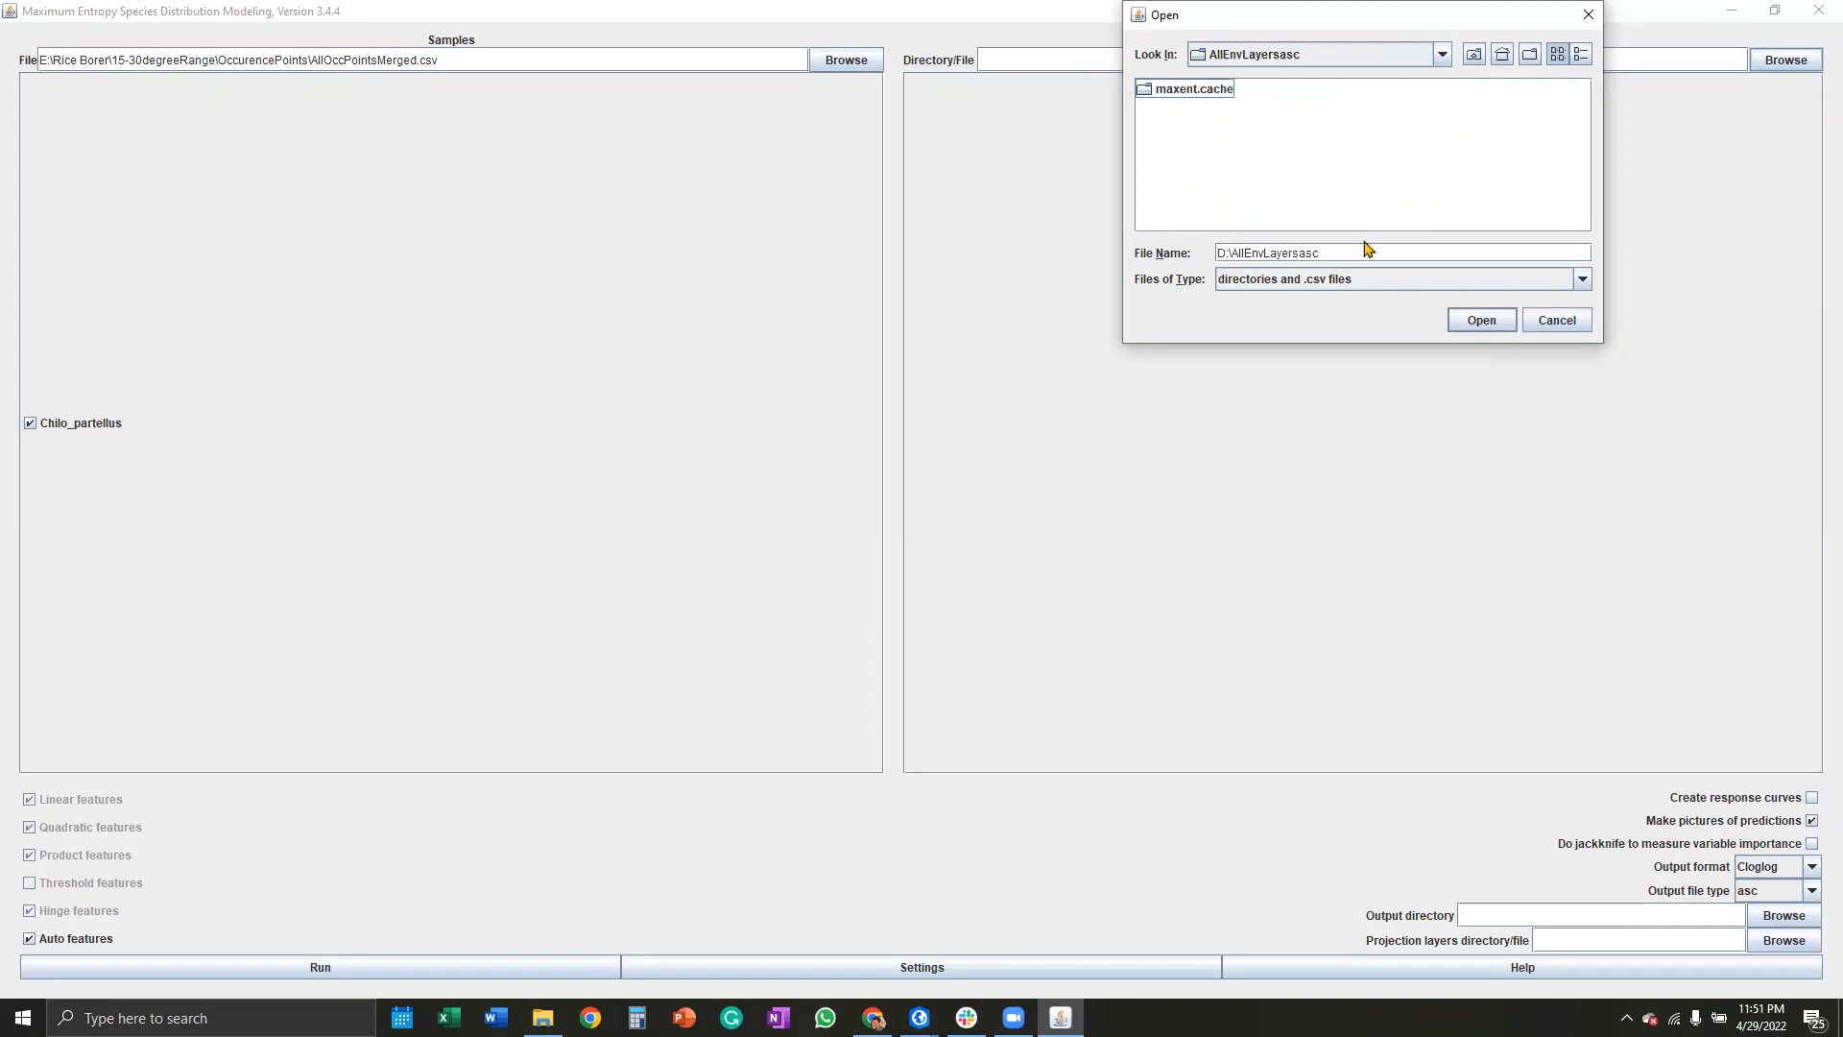
Step: Show all file types and open BIO1_2_5min.asc to load the AllEnvLayersasc folder as environmental layers
left_click(1363, 290)
left_click(1277, 297)
left_click(1205, 111)
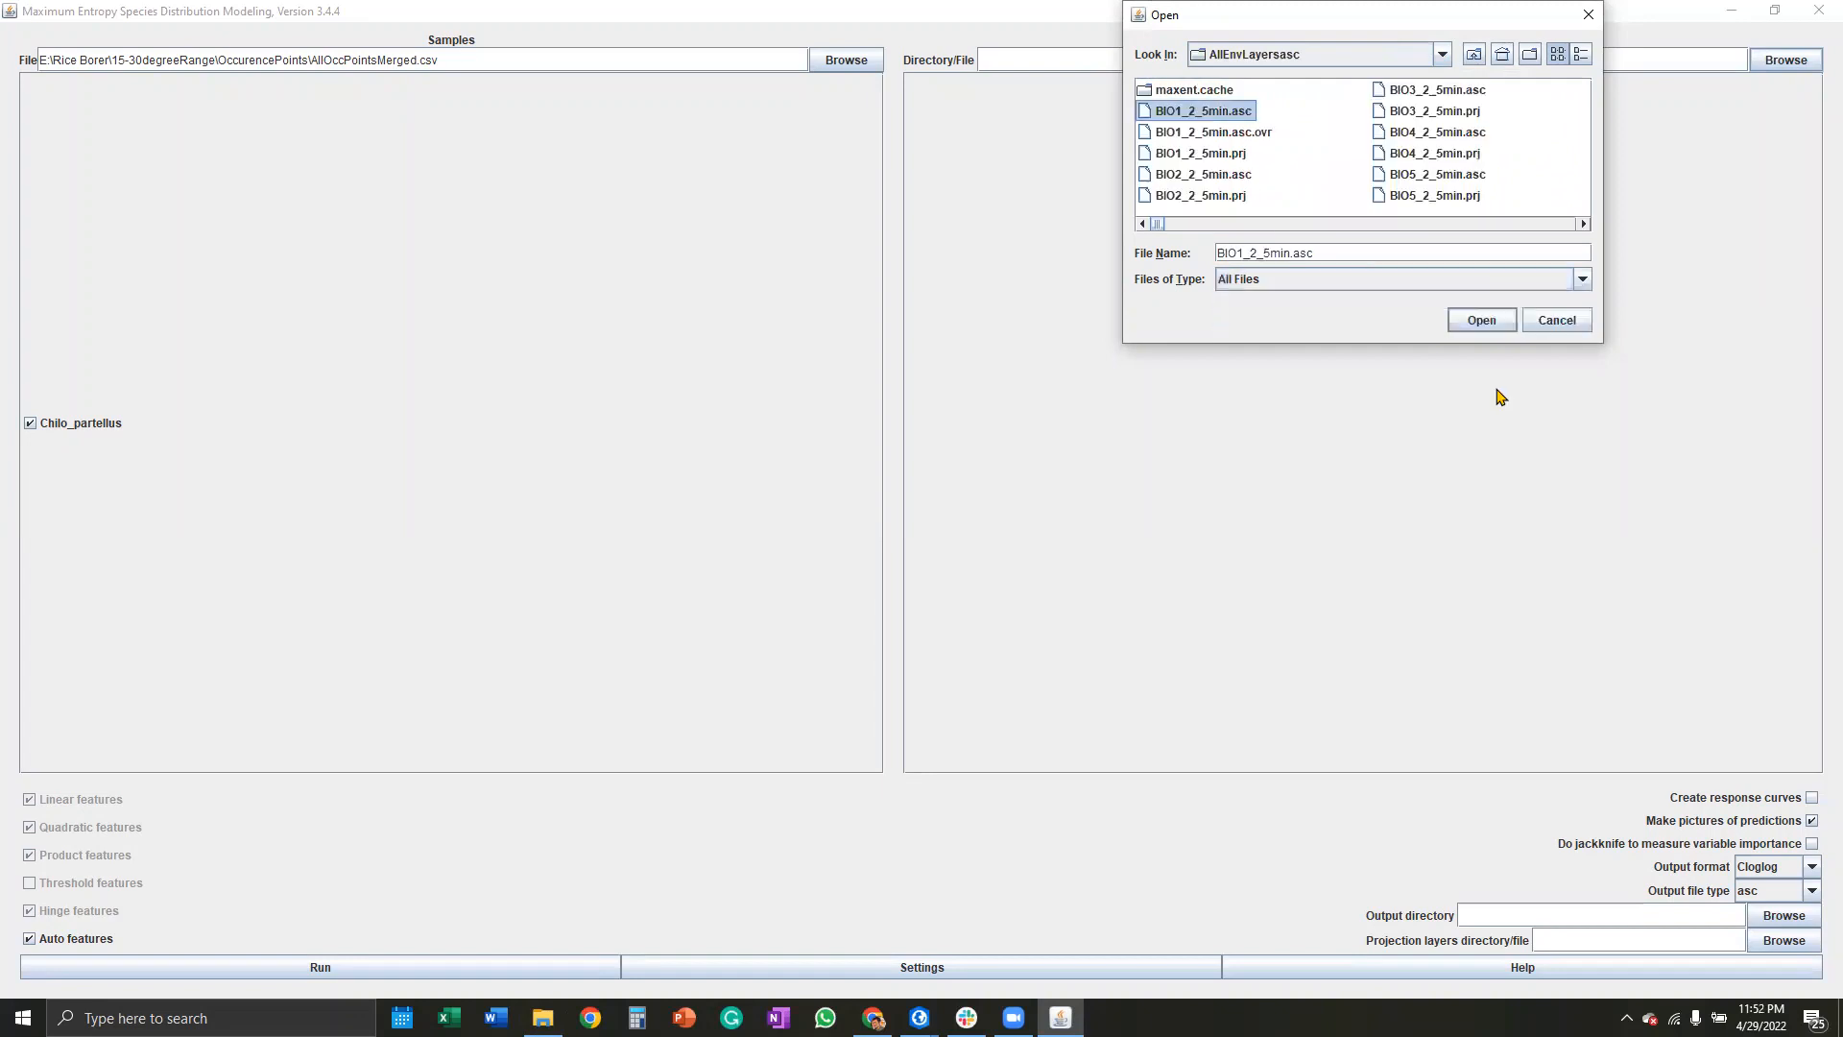
left_click(1488, 325)
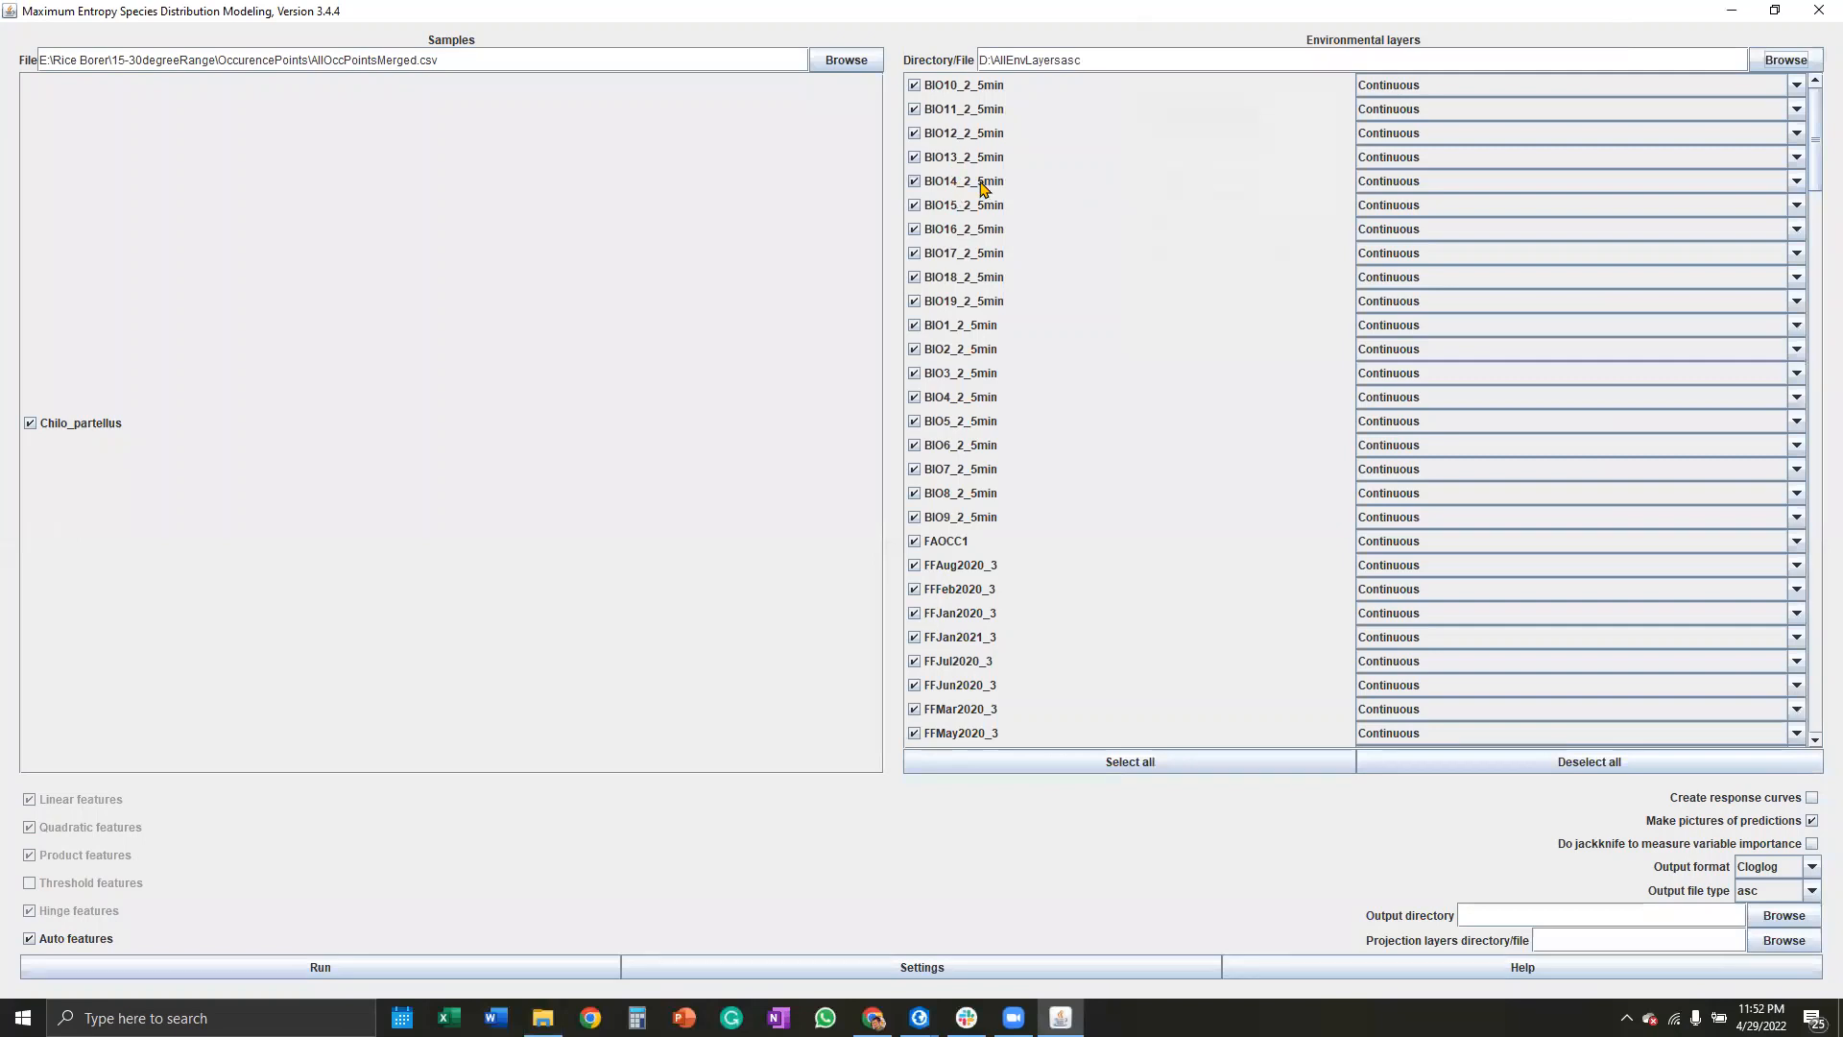
Step: Exclude the Hare, Lynx, RedDeer, Squirrel, WildBoar and TempLimits rasters from the environmental layers
scroll(974, 206, "down", 5)
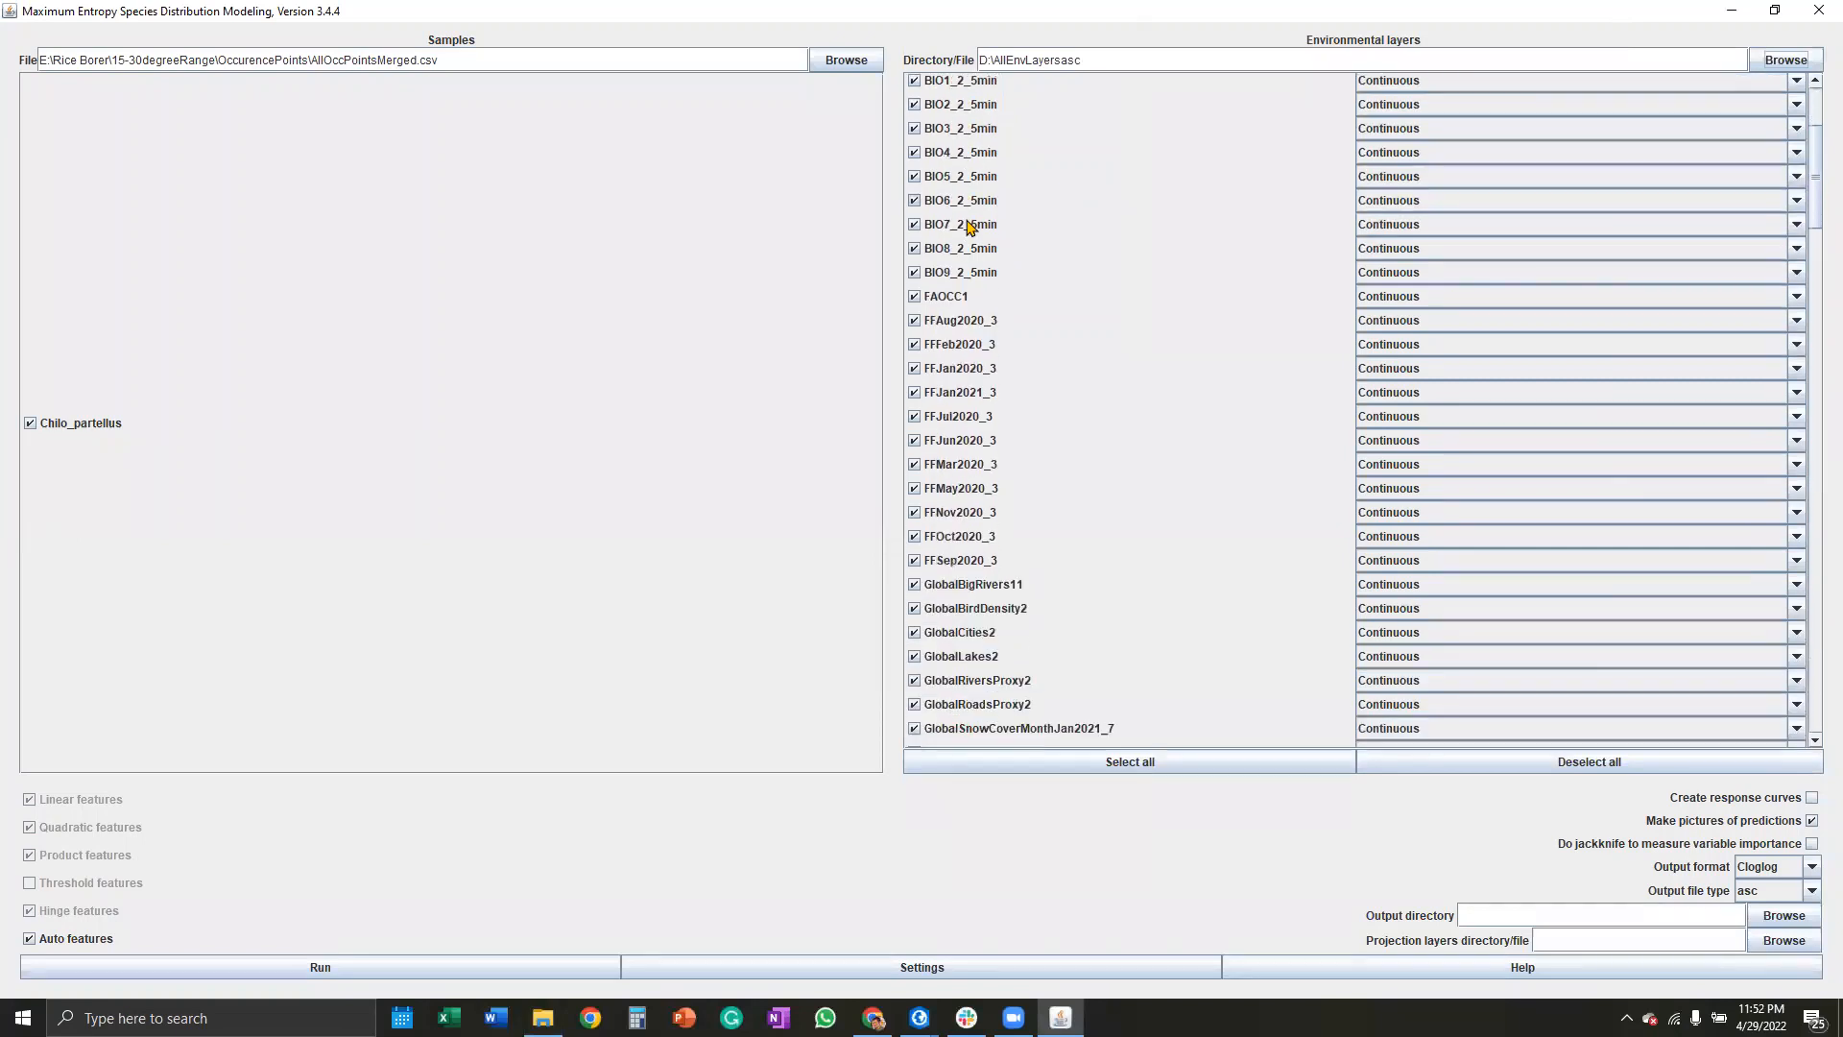
scroll(970, 226, "down", 4)
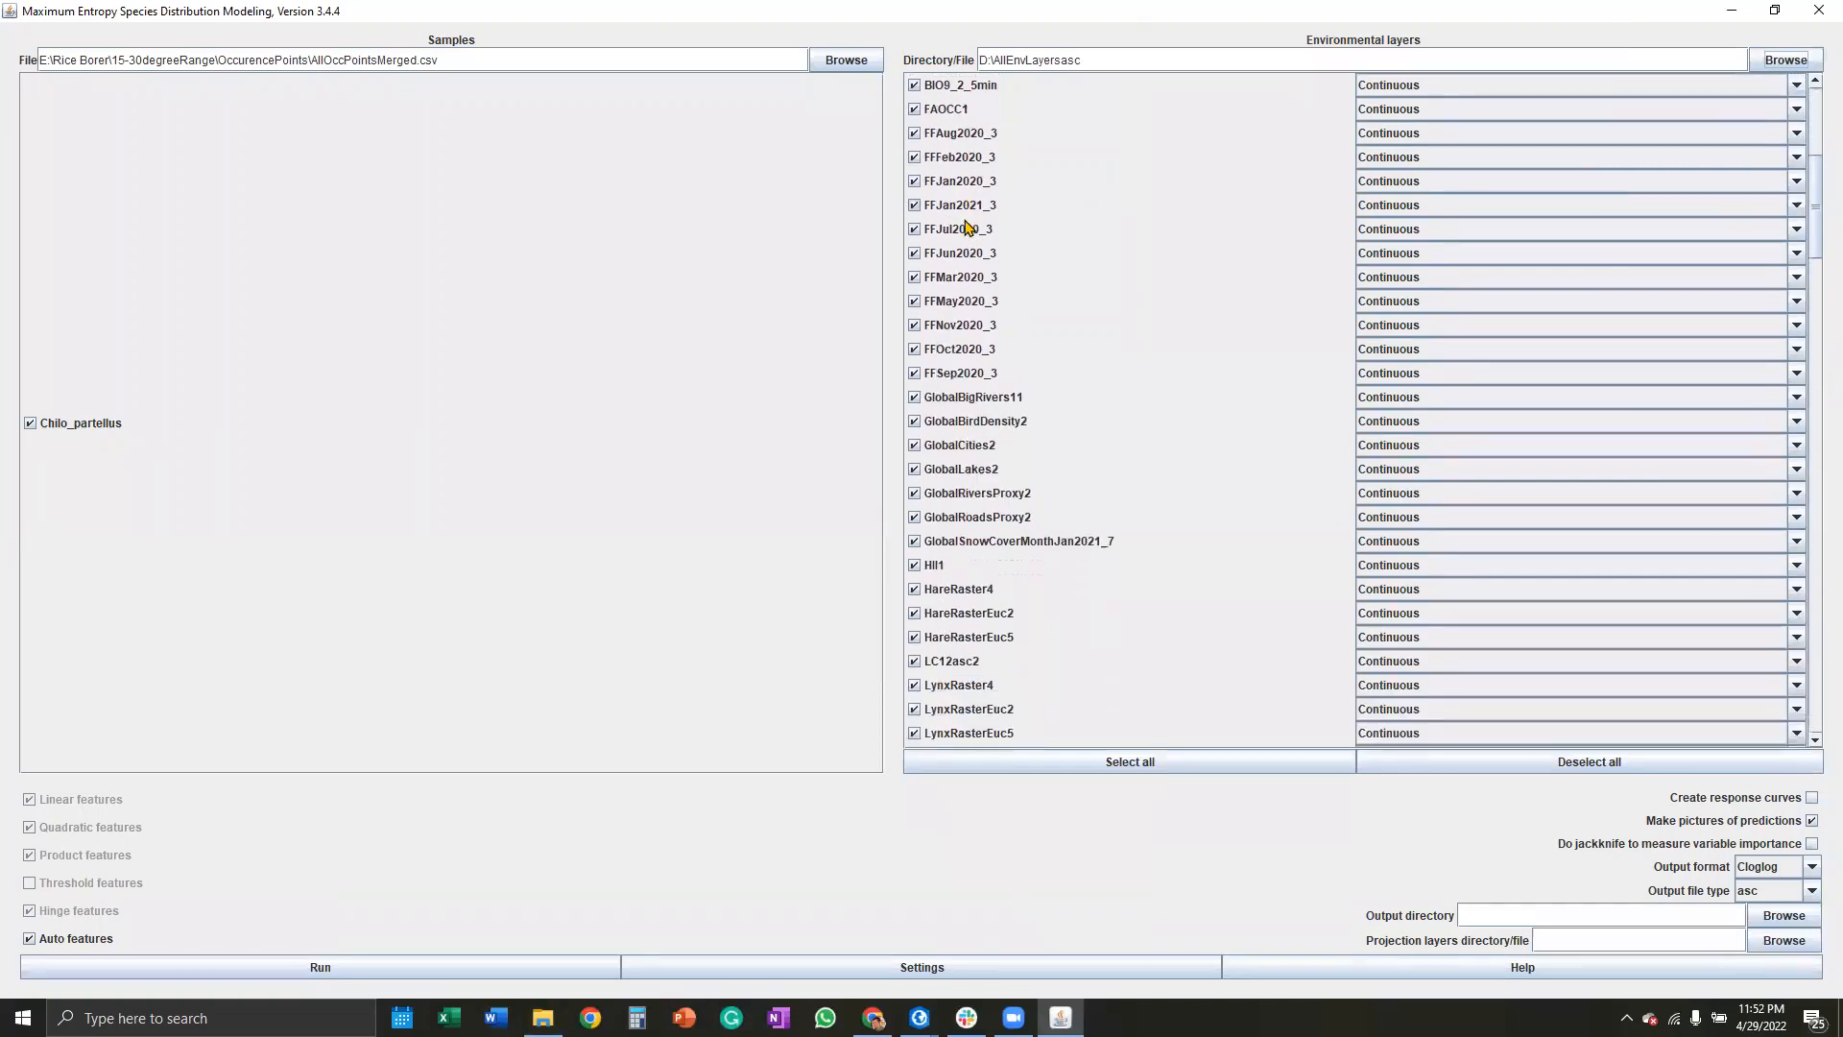
scroll(967, 226, "down", 3)
left_click(914, 460)
left_click(914, 484)
left_click(914, 508)
left_click(914, 532)
left_click(914, 532)
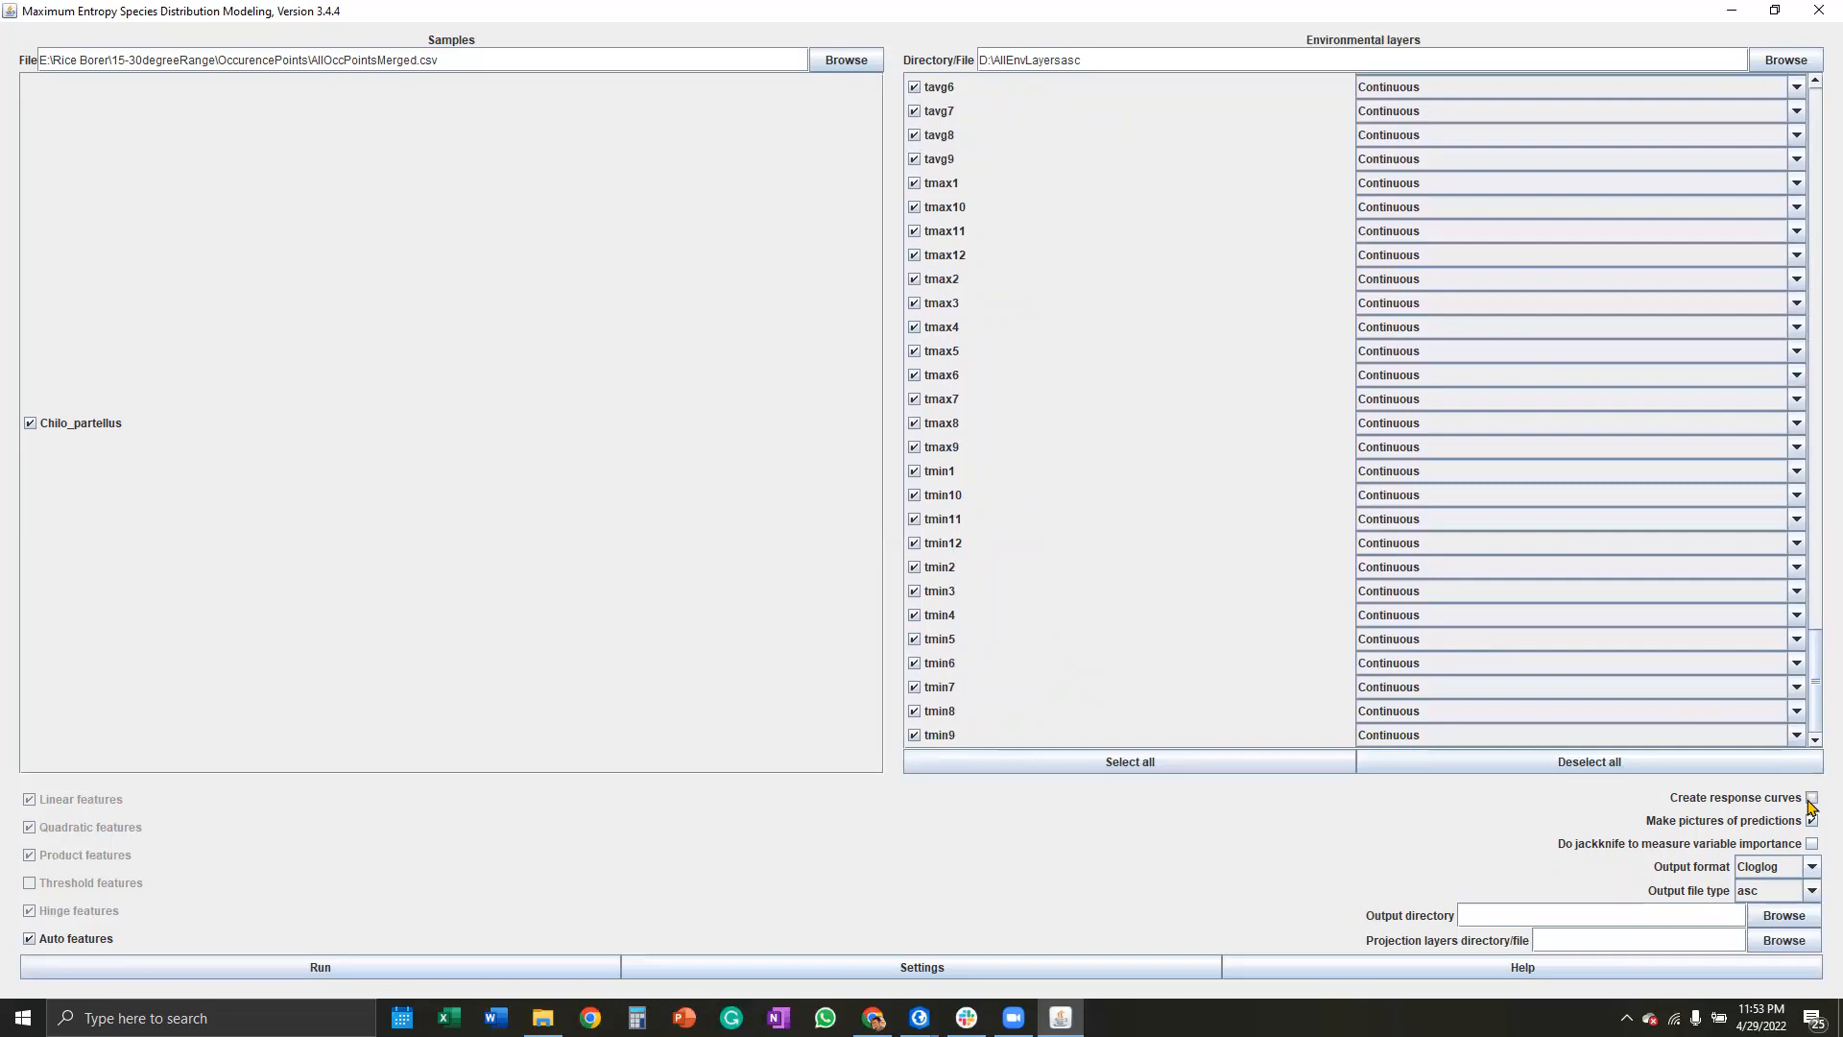
Step: Enable response curves and browse to the Rice Borer folder on drive E for the output directory
left_click(1811, 798)
left_click(1784, 915)
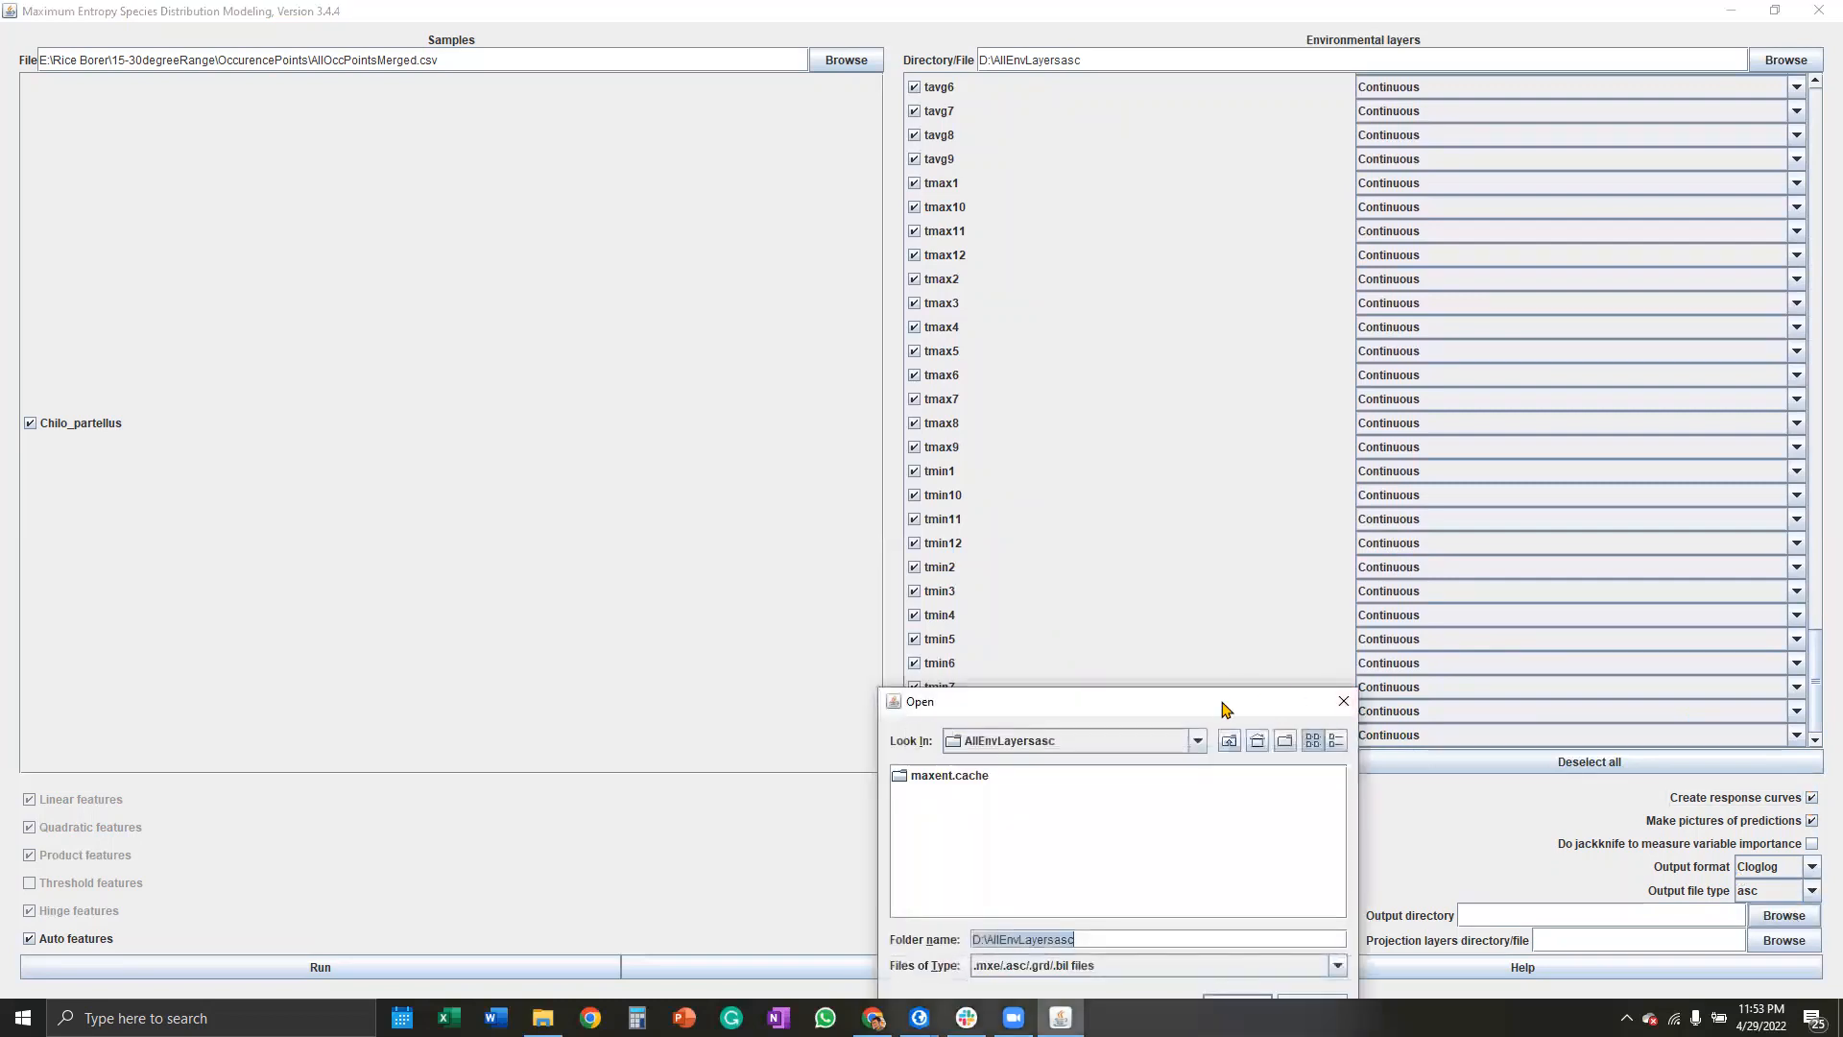
left_click(1125, 372)
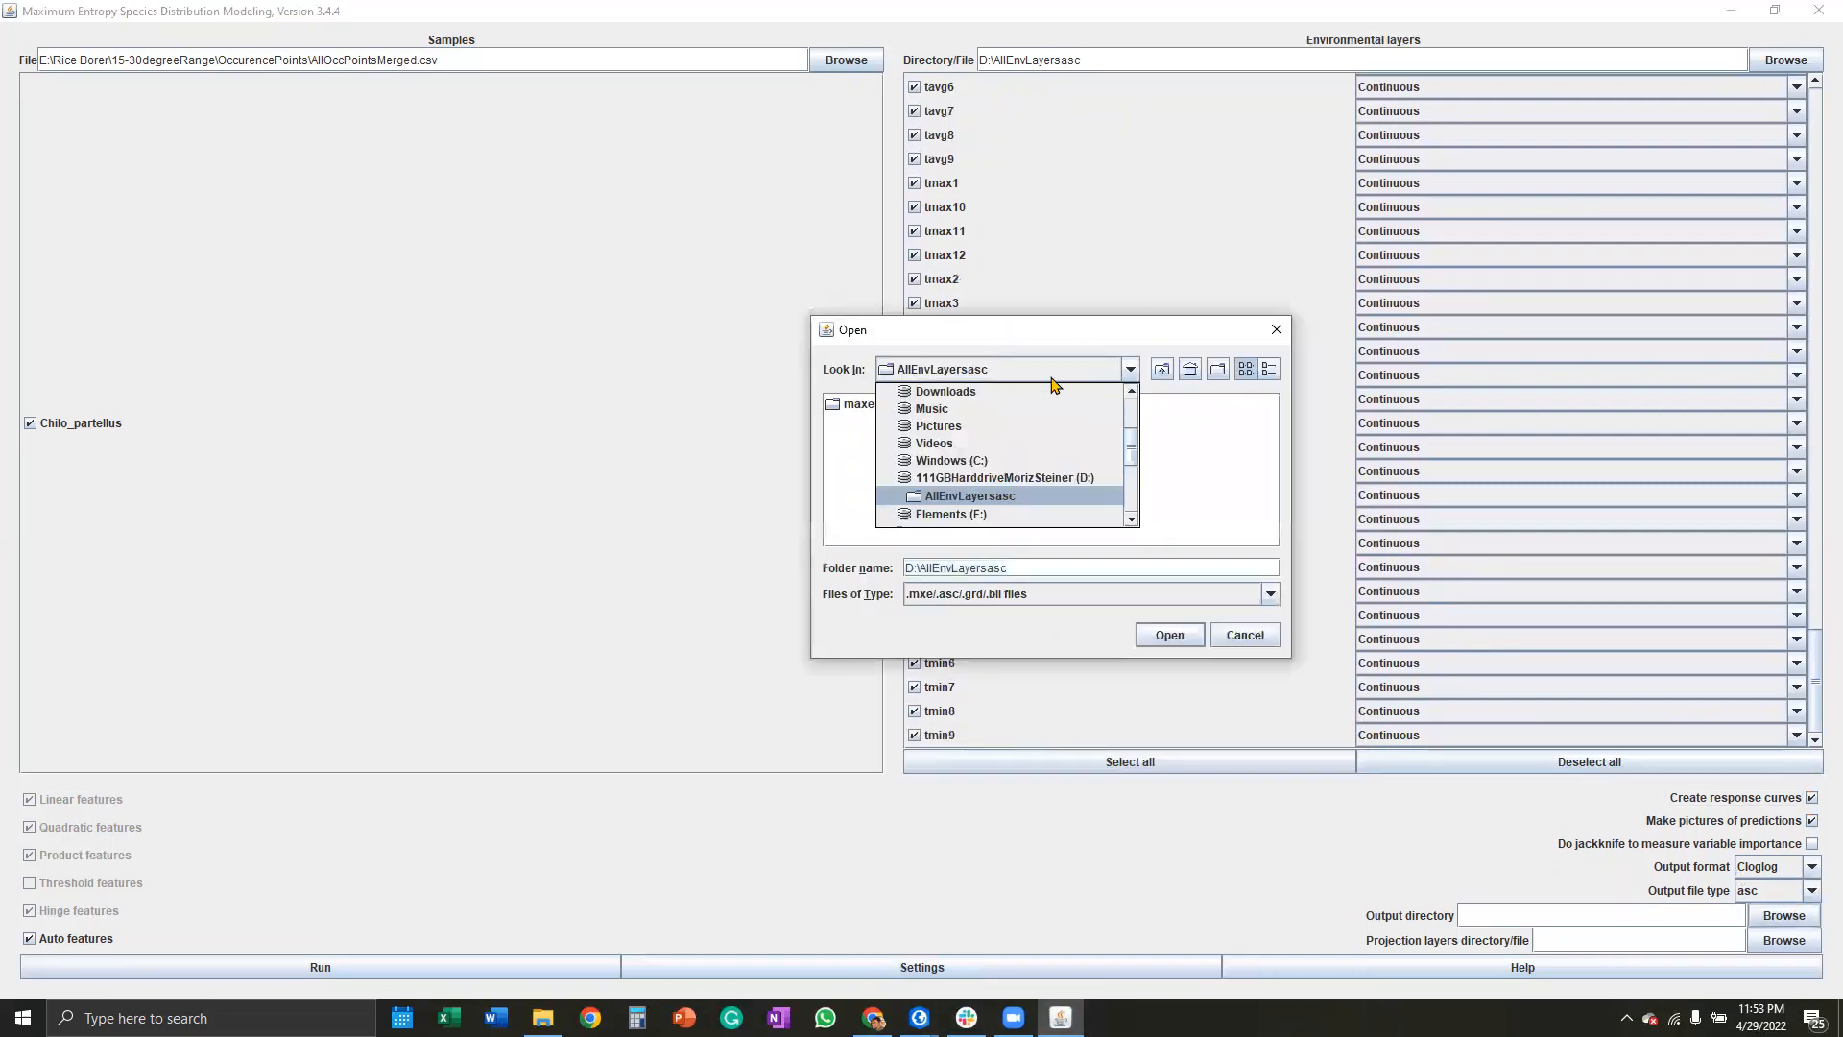
left_click(965, 513)
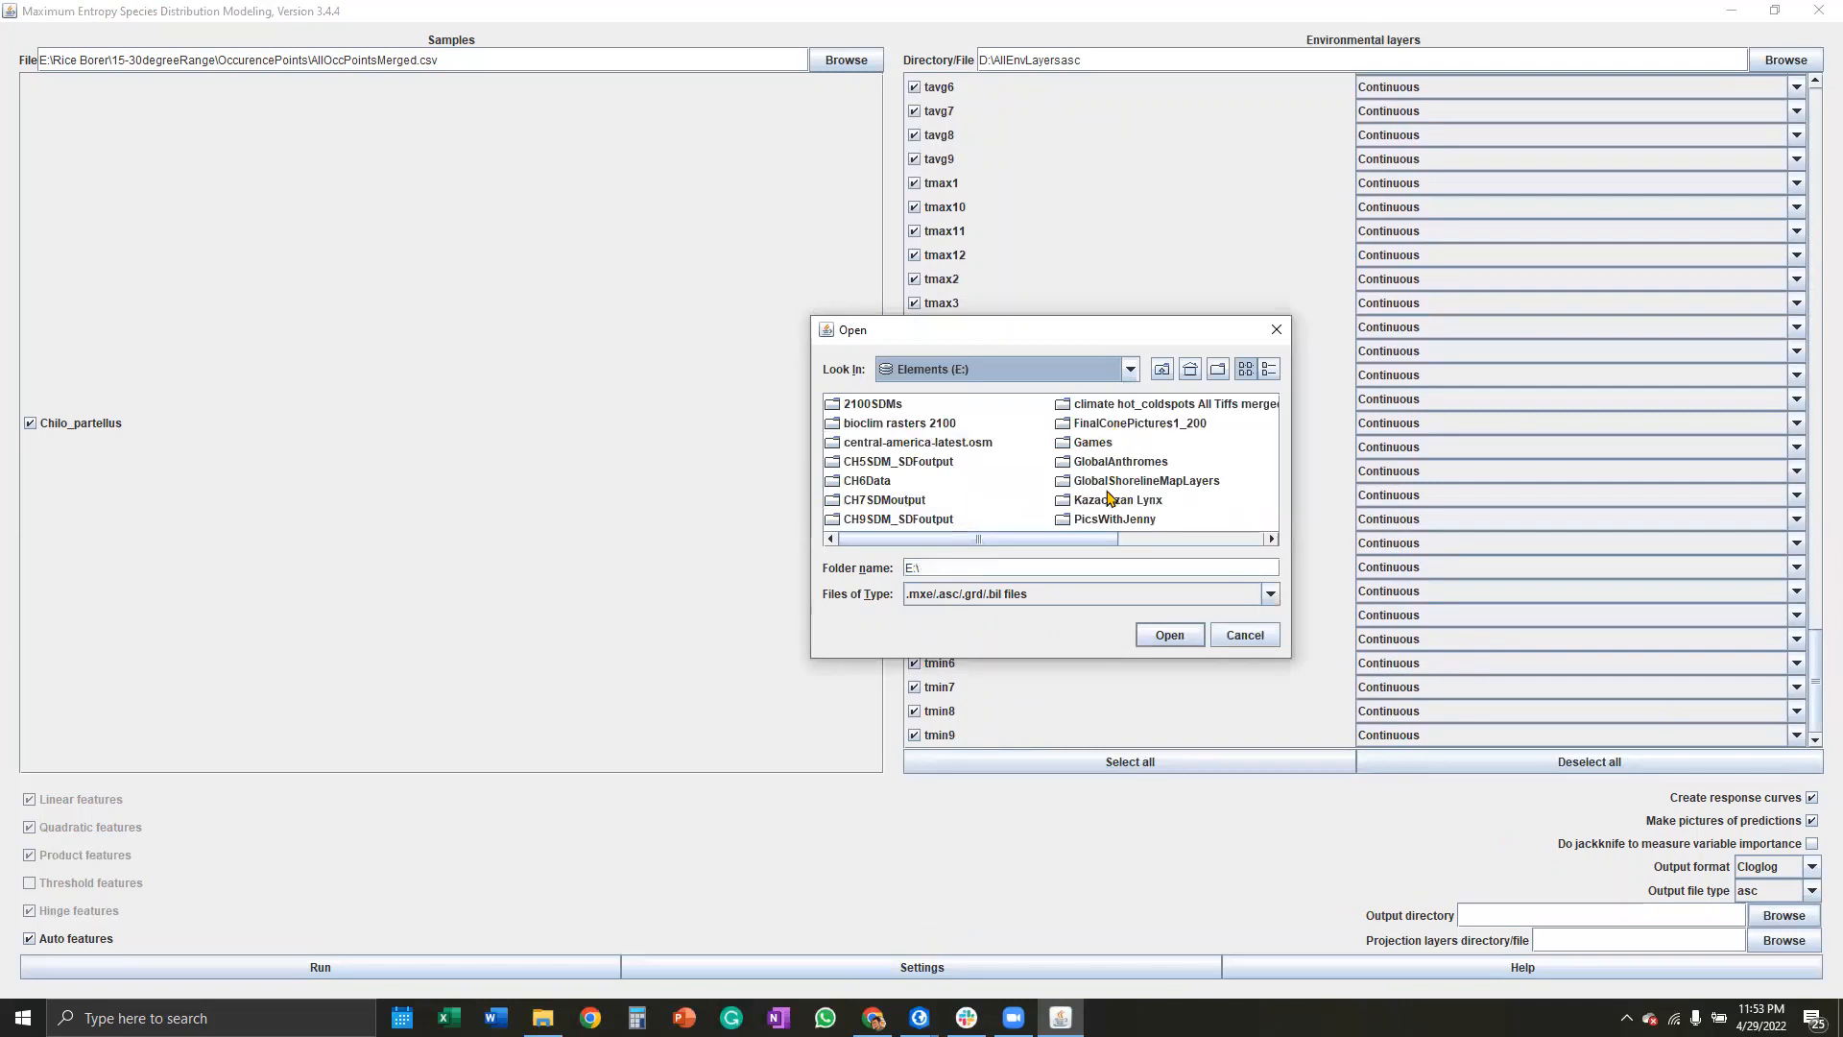
left_click_drag(1099, 540, 1246, 552)
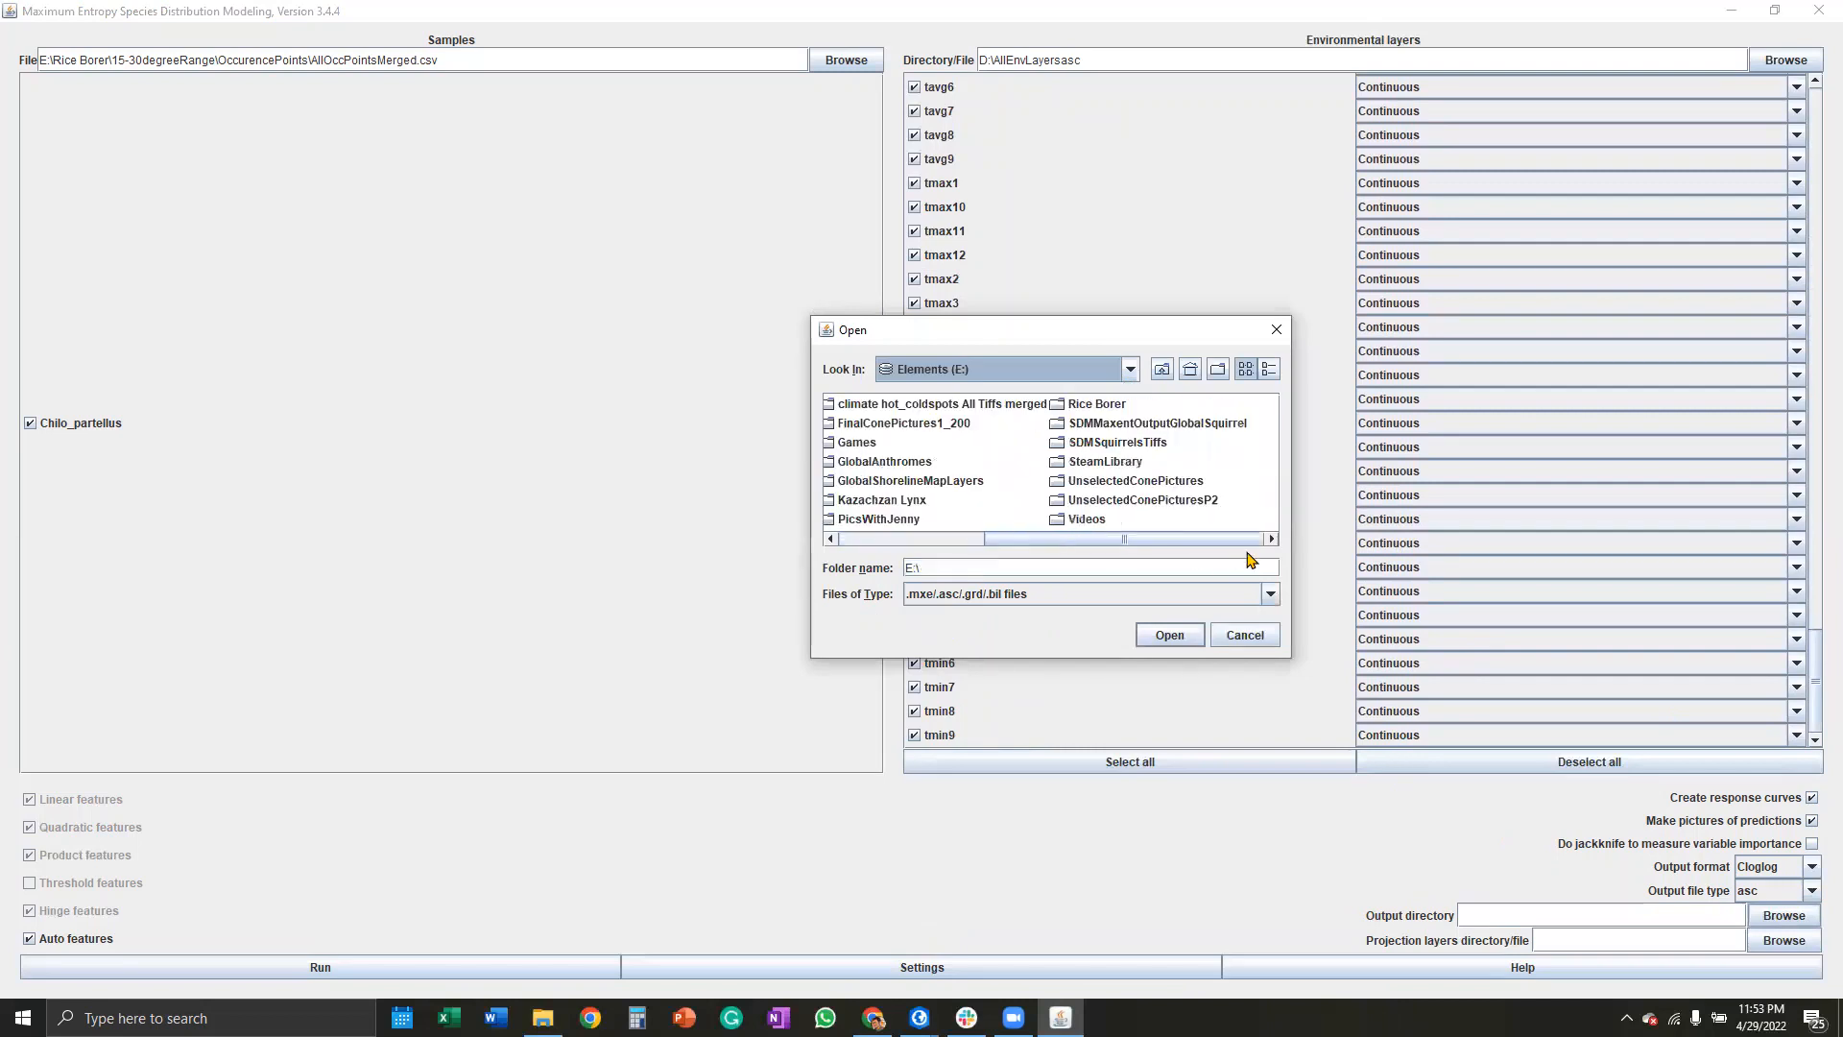
left_click(1098, 405)
double_click(1098, 405)
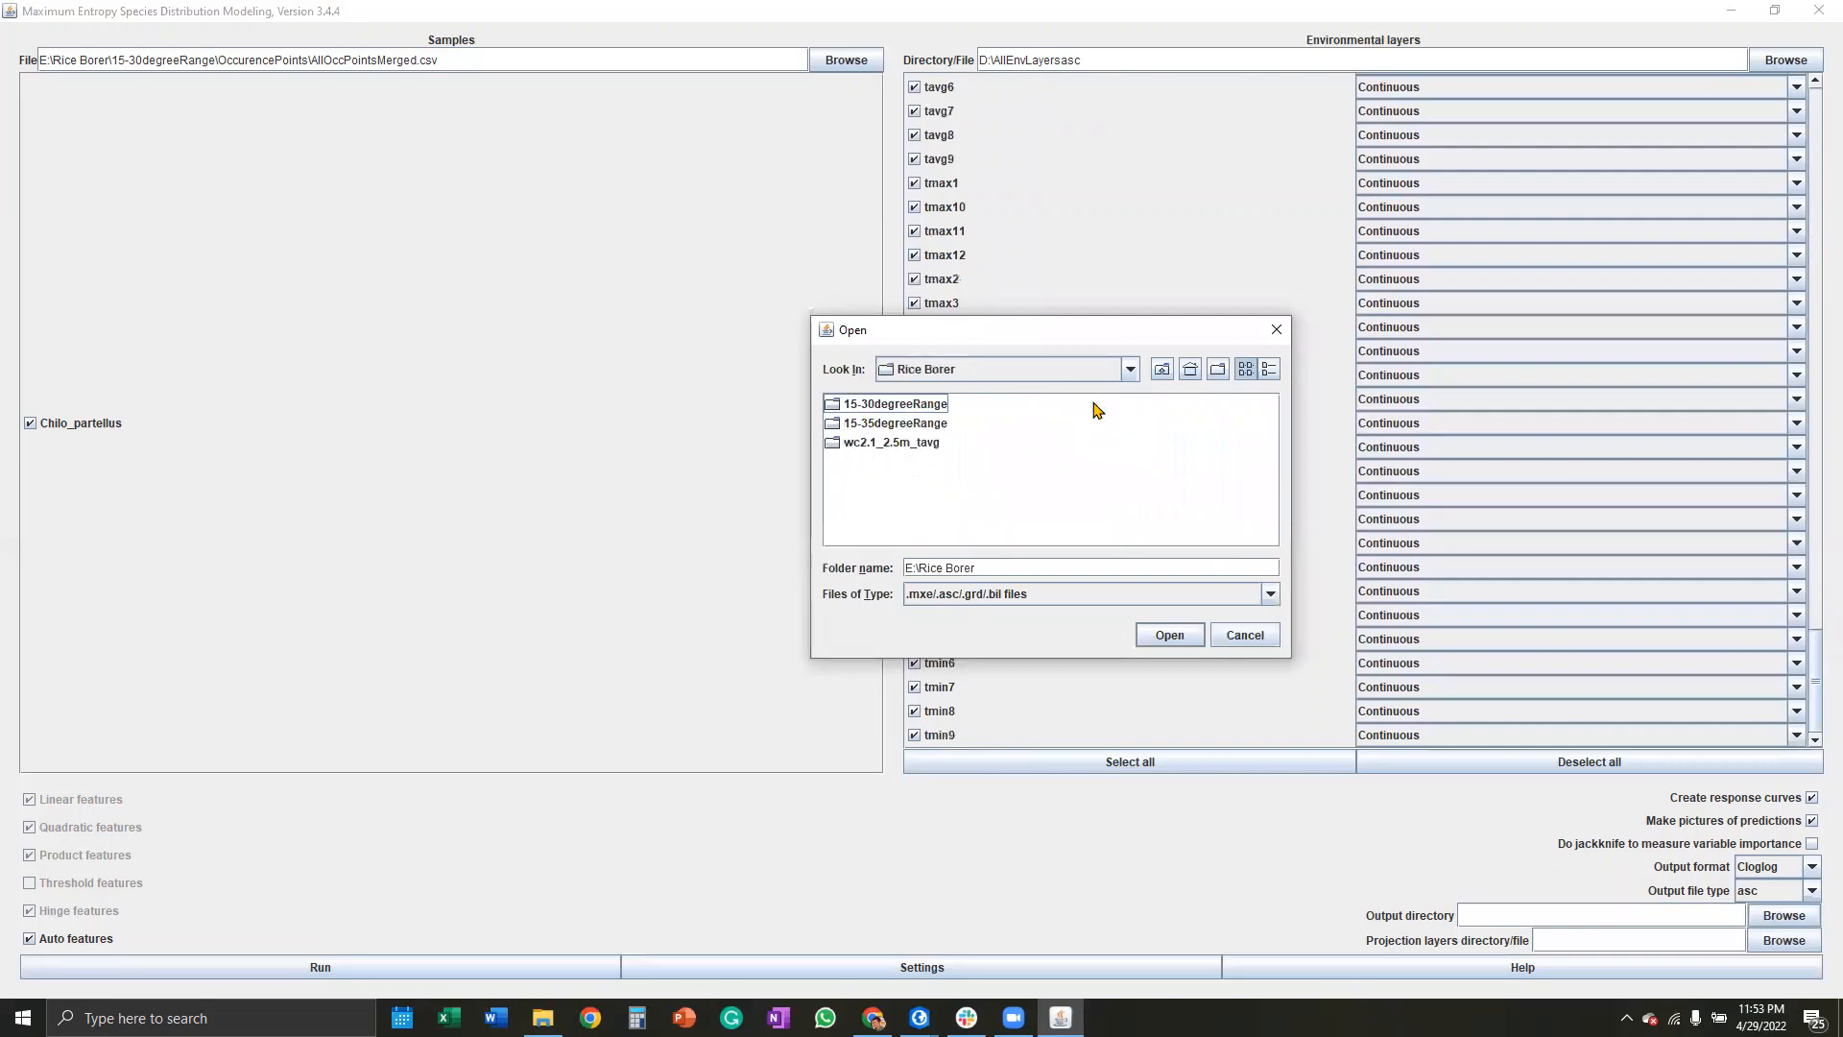
Step: Create a new folder named SDMResults inside the Rice Borer folder
left_click(1217, 375)
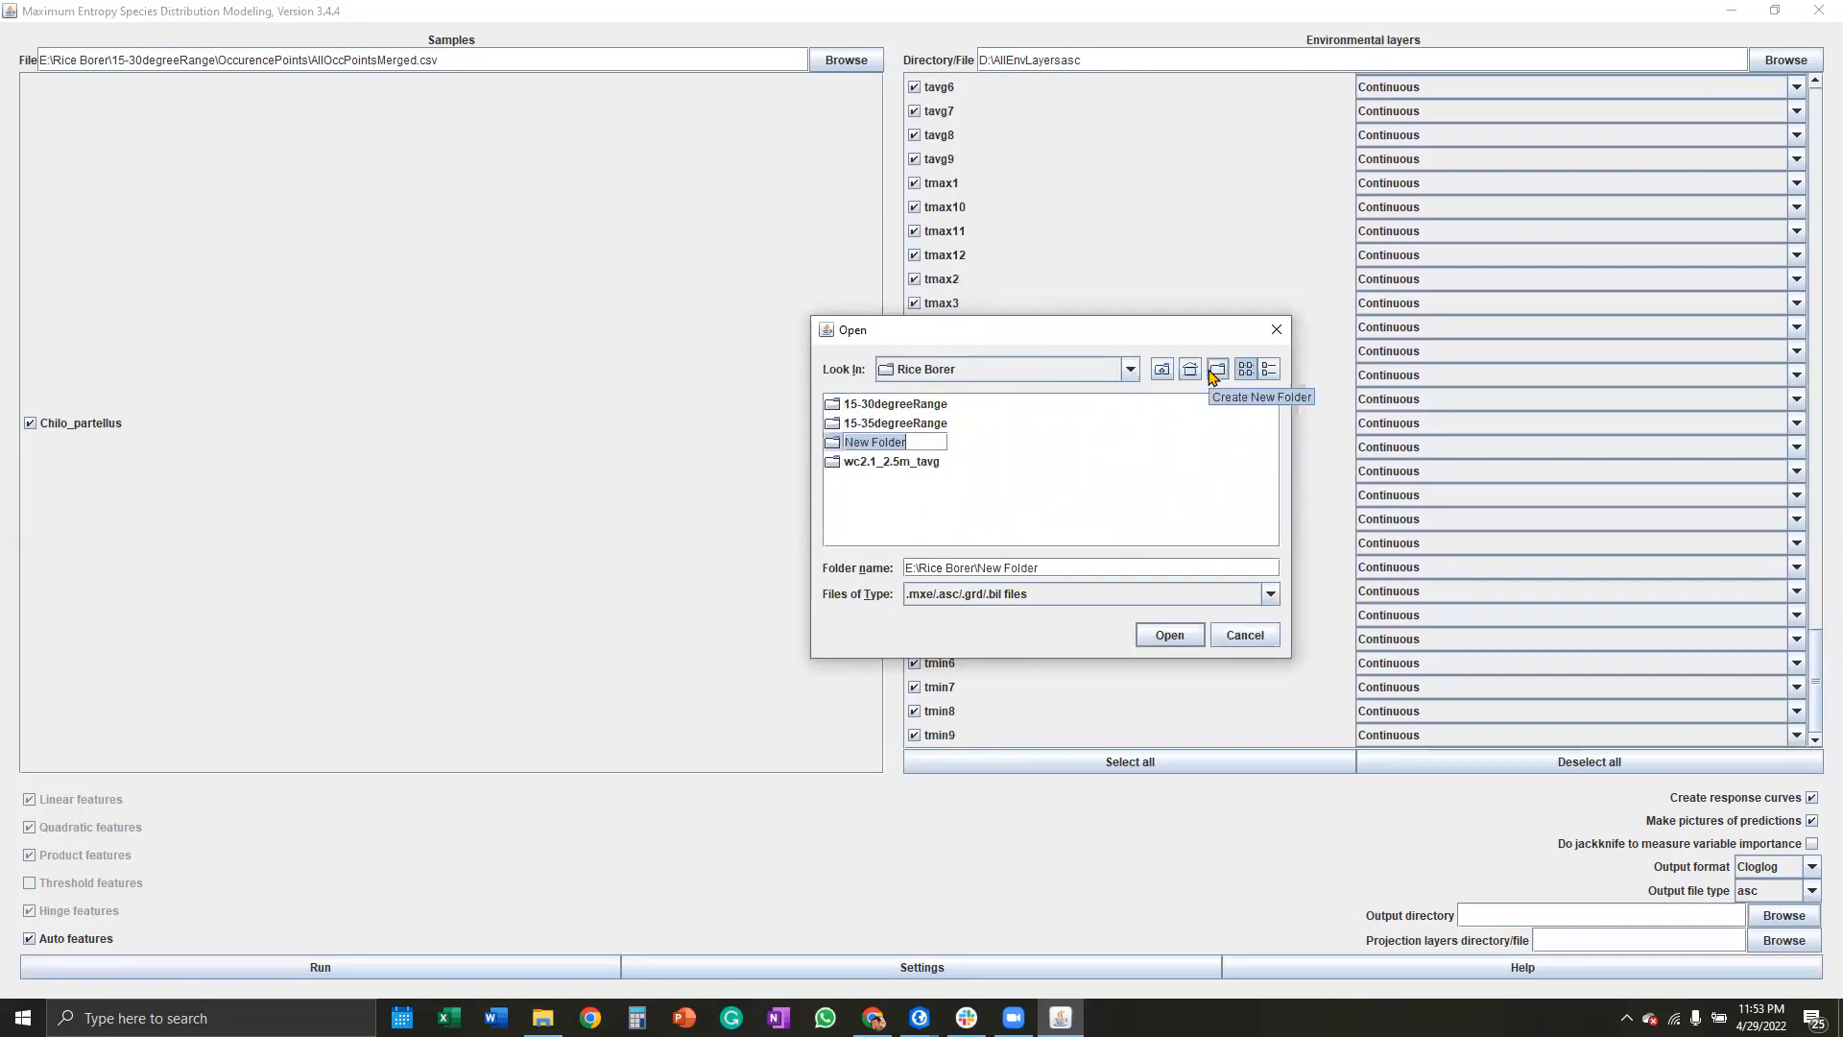
type("SD")
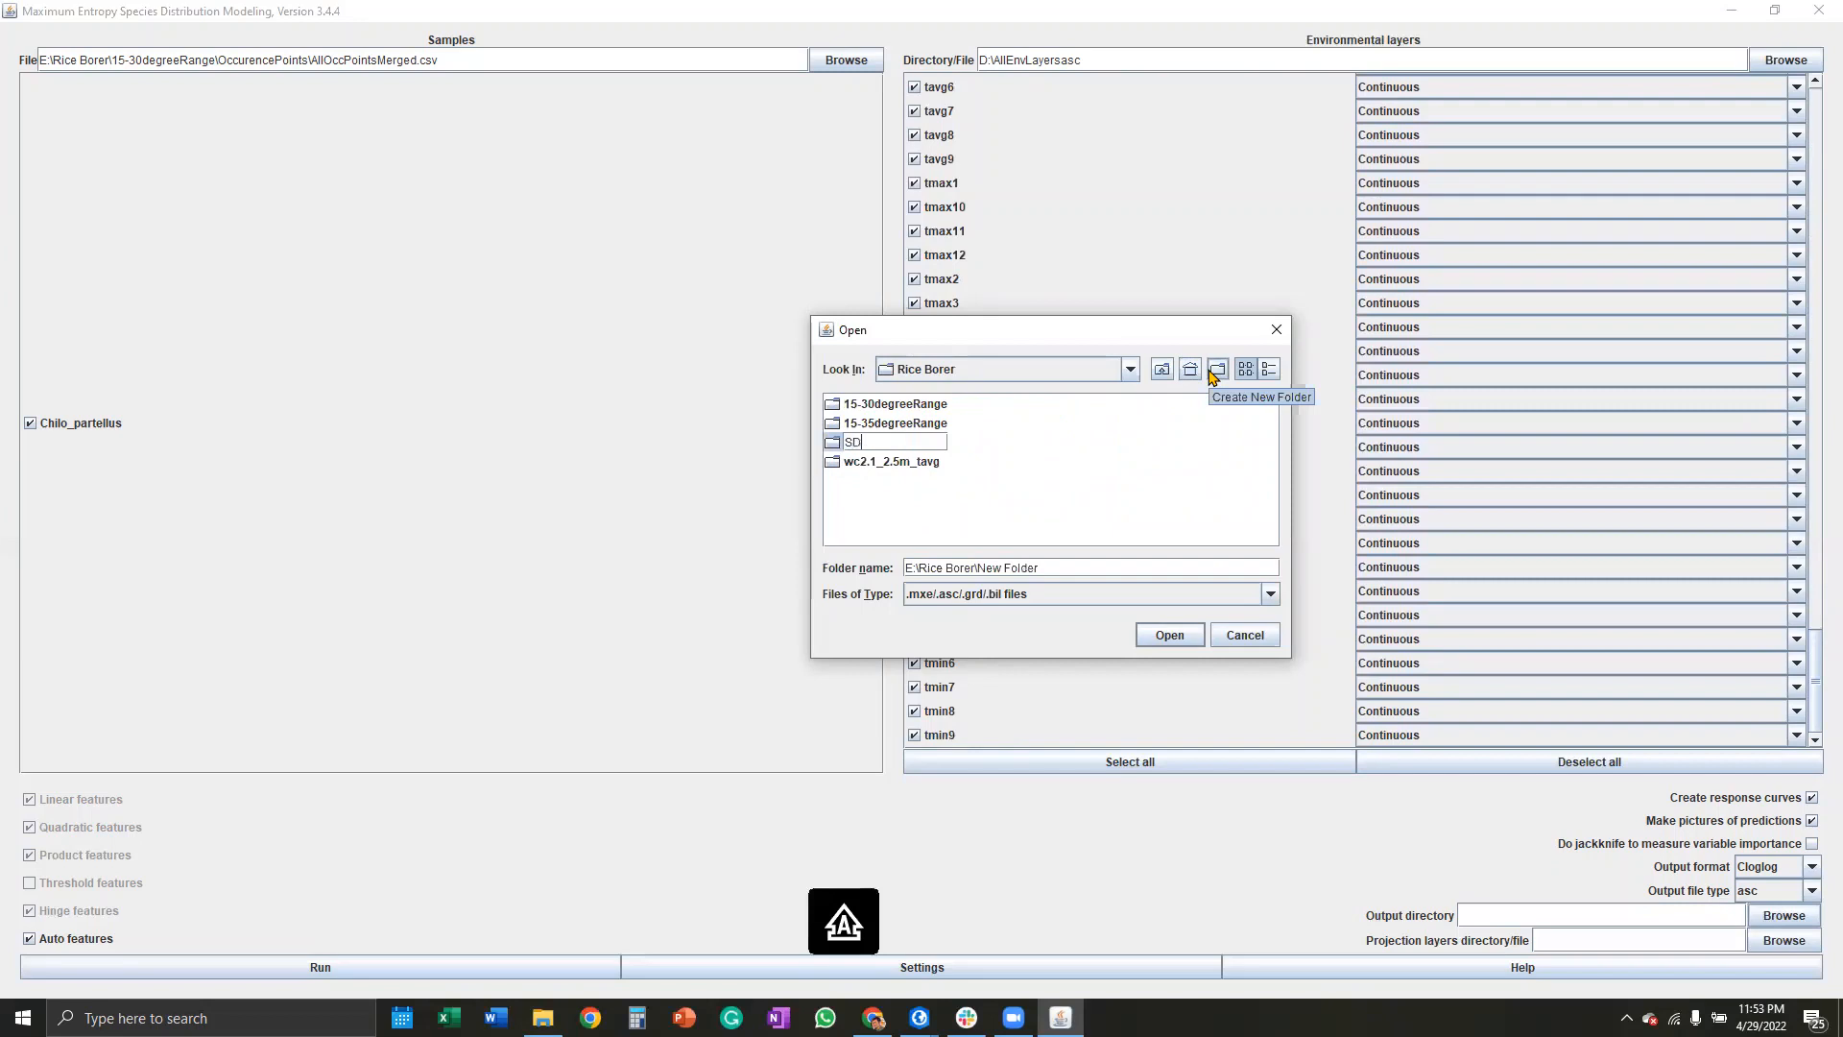
type("M")
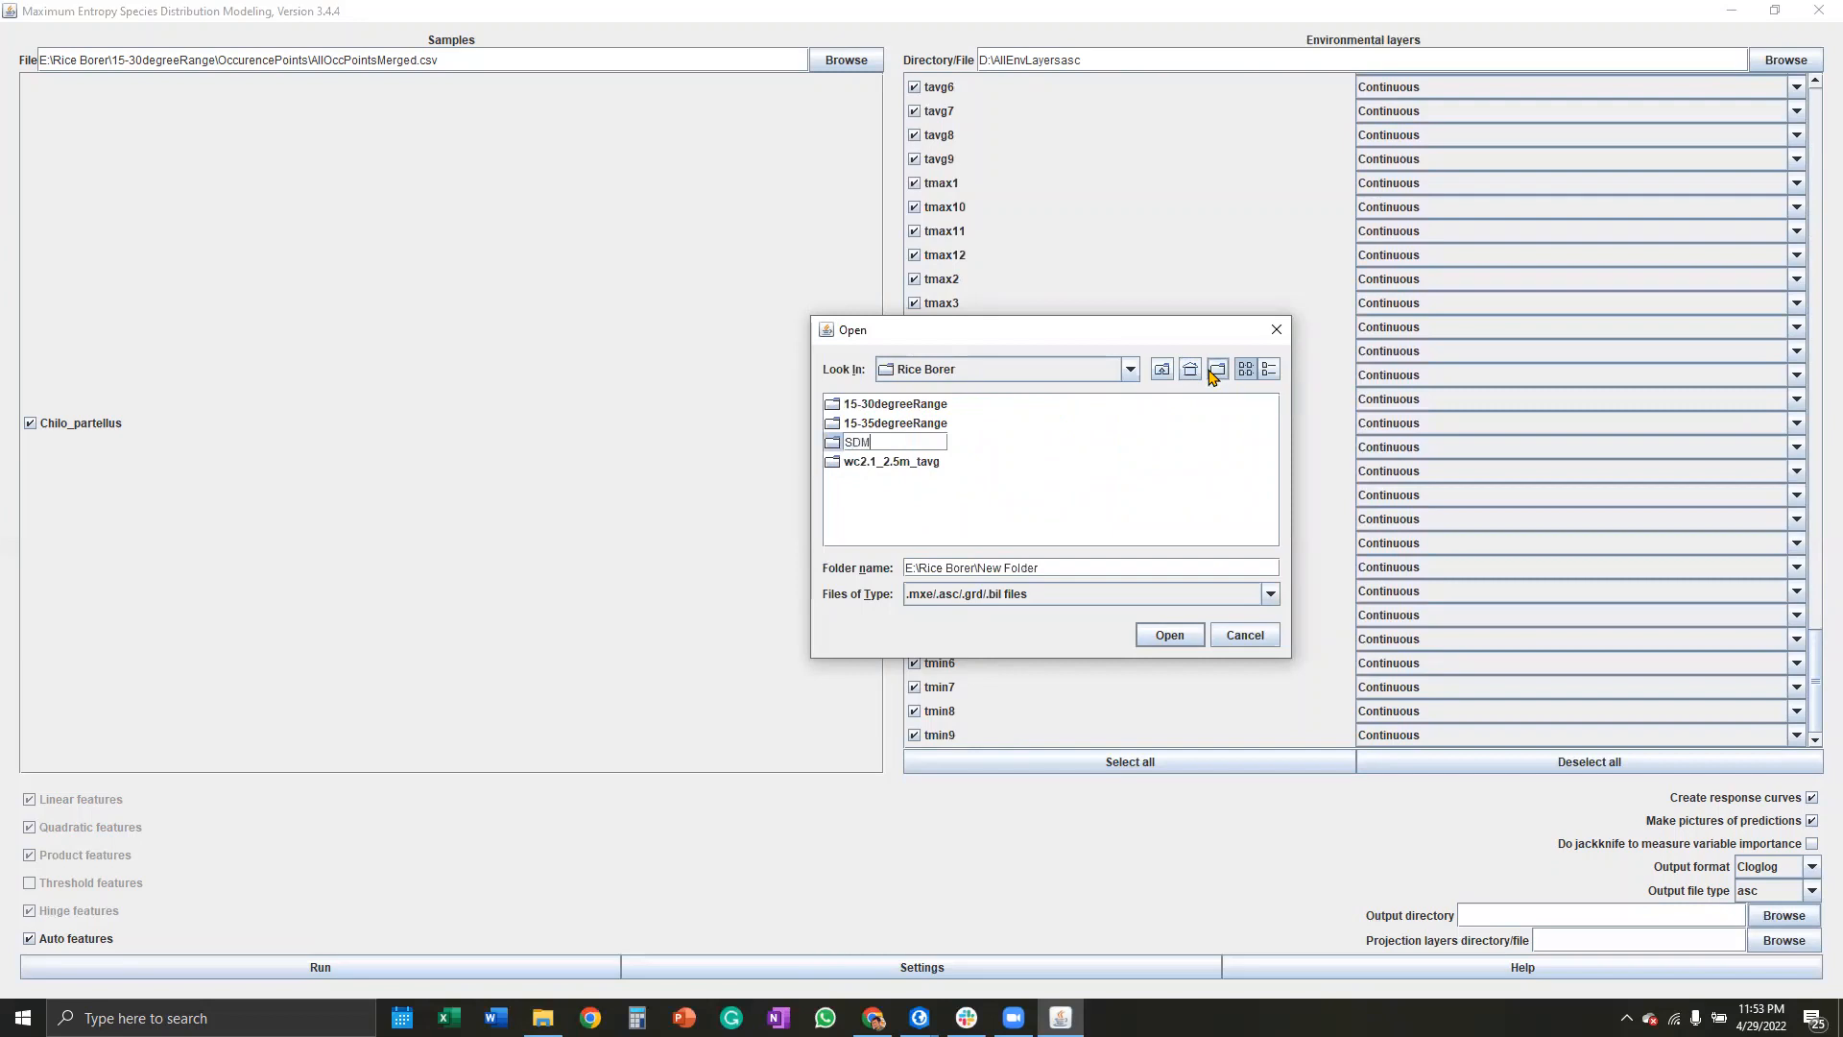
type("Results")
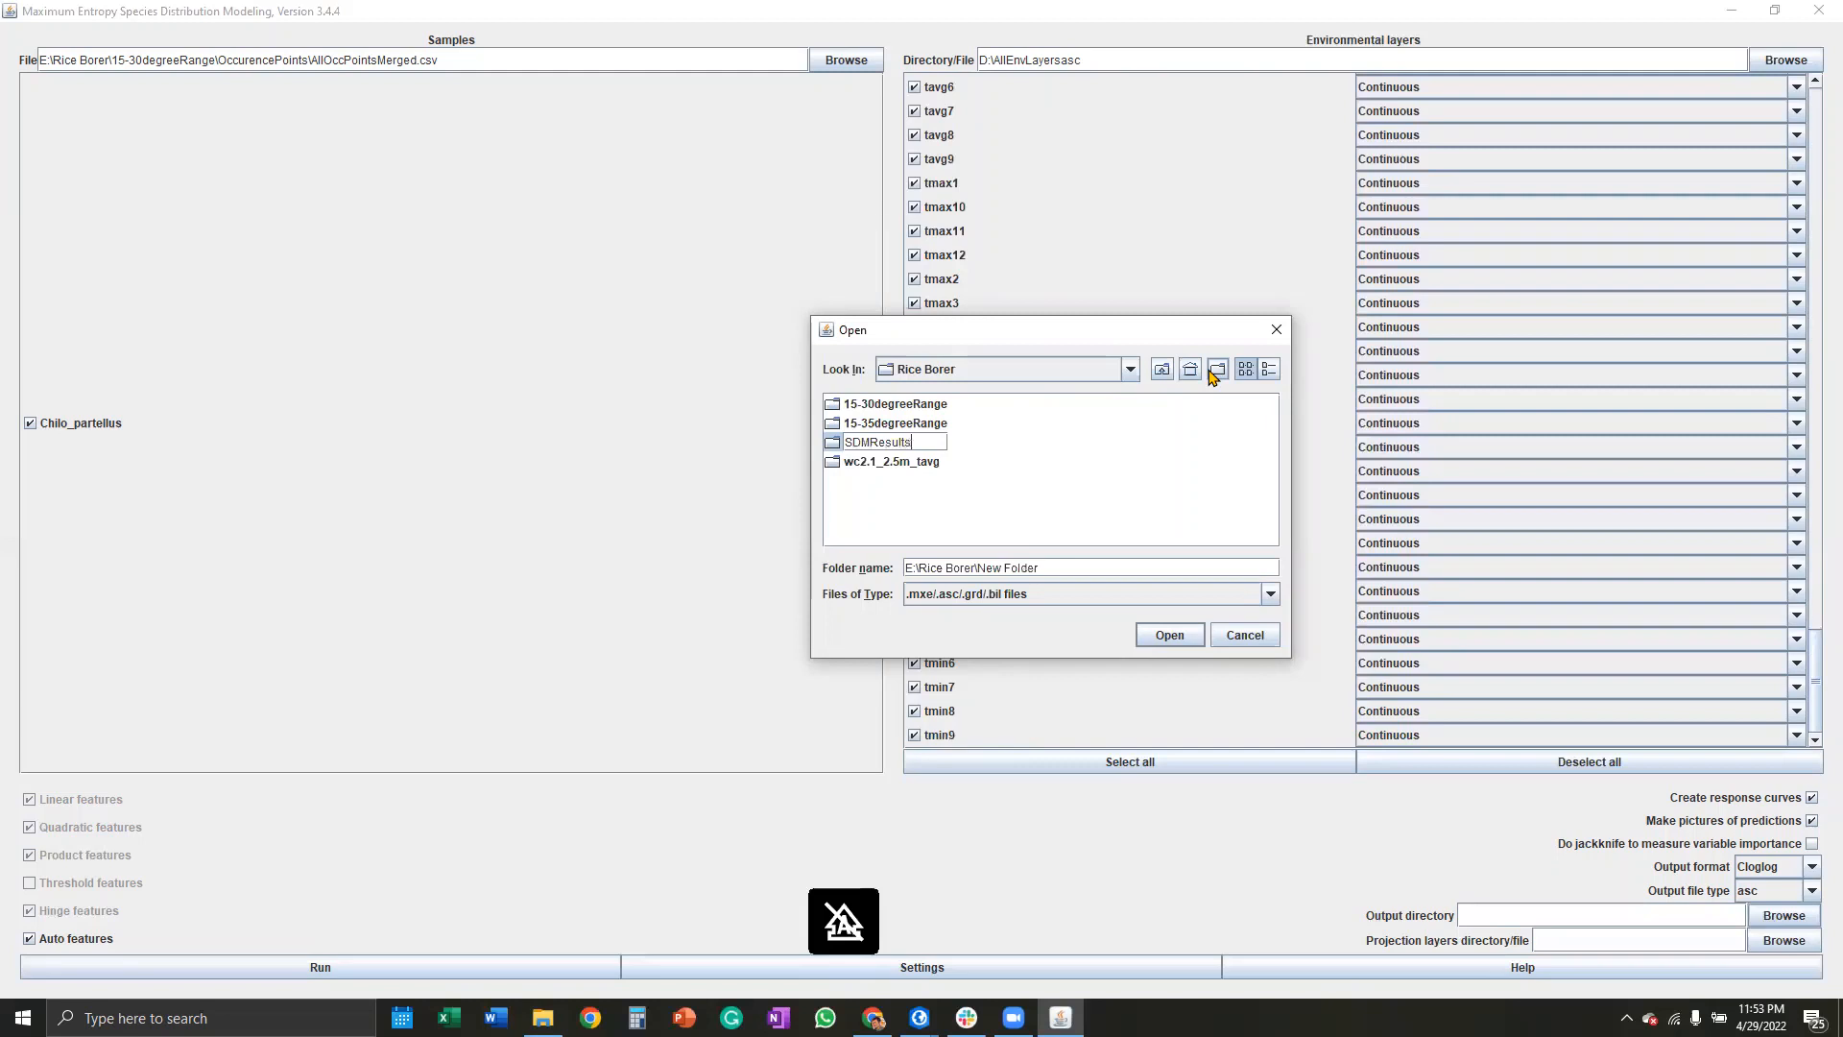
key("Return")
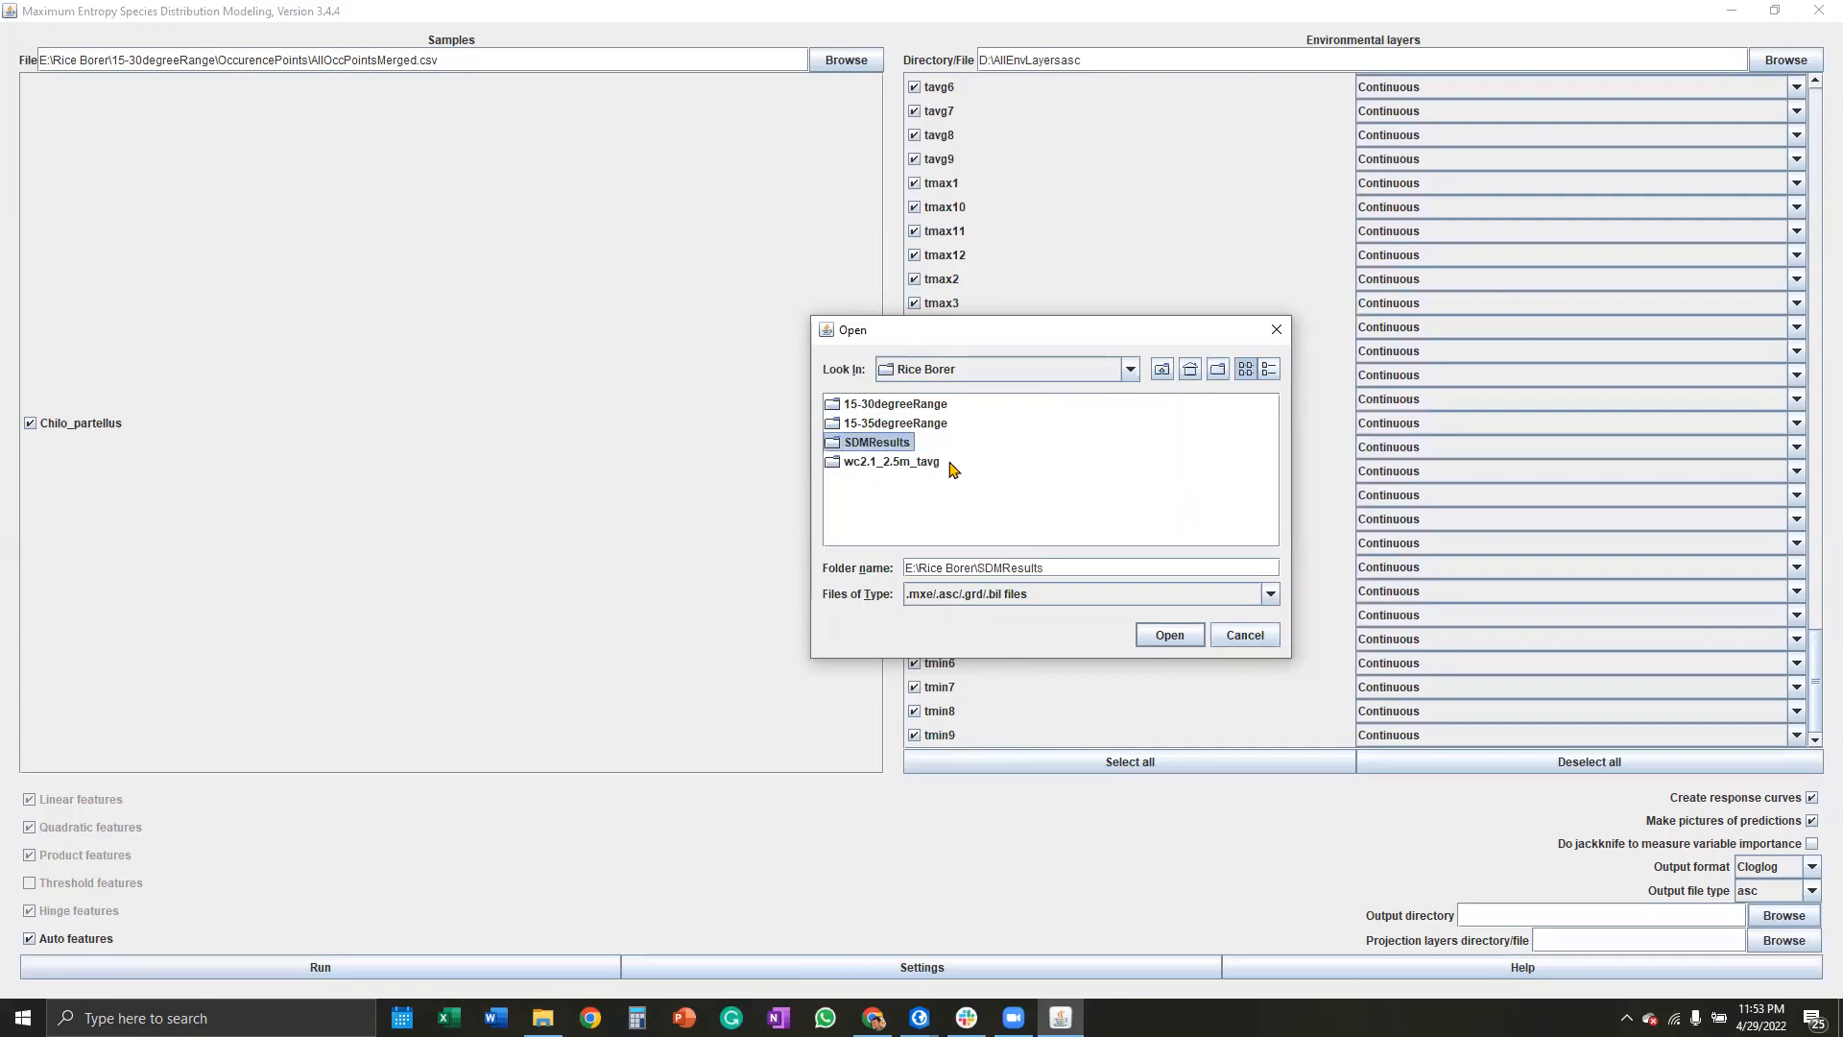
Step: Rename the SDMResults folder to SDMResultsRiceBorer and set it as the output directory
left_click(902, 443)
key("End")
type("RiceBorer")
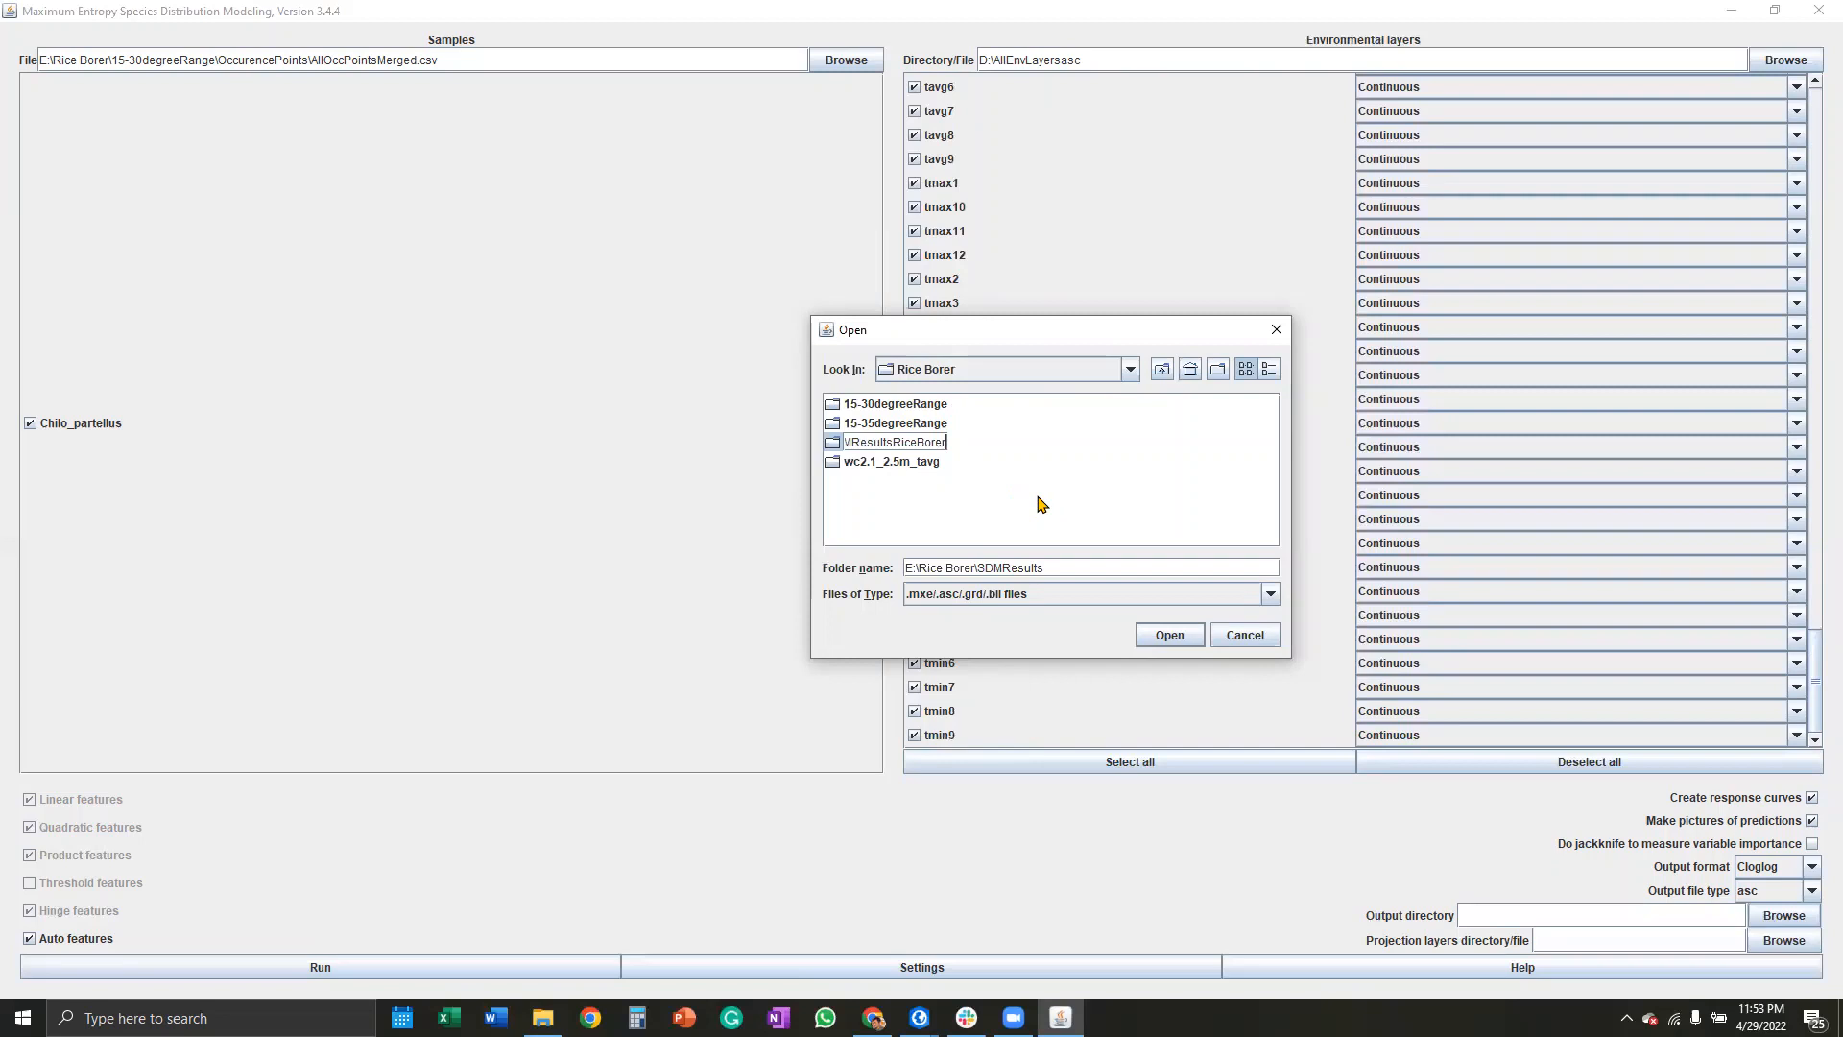
key("Return")
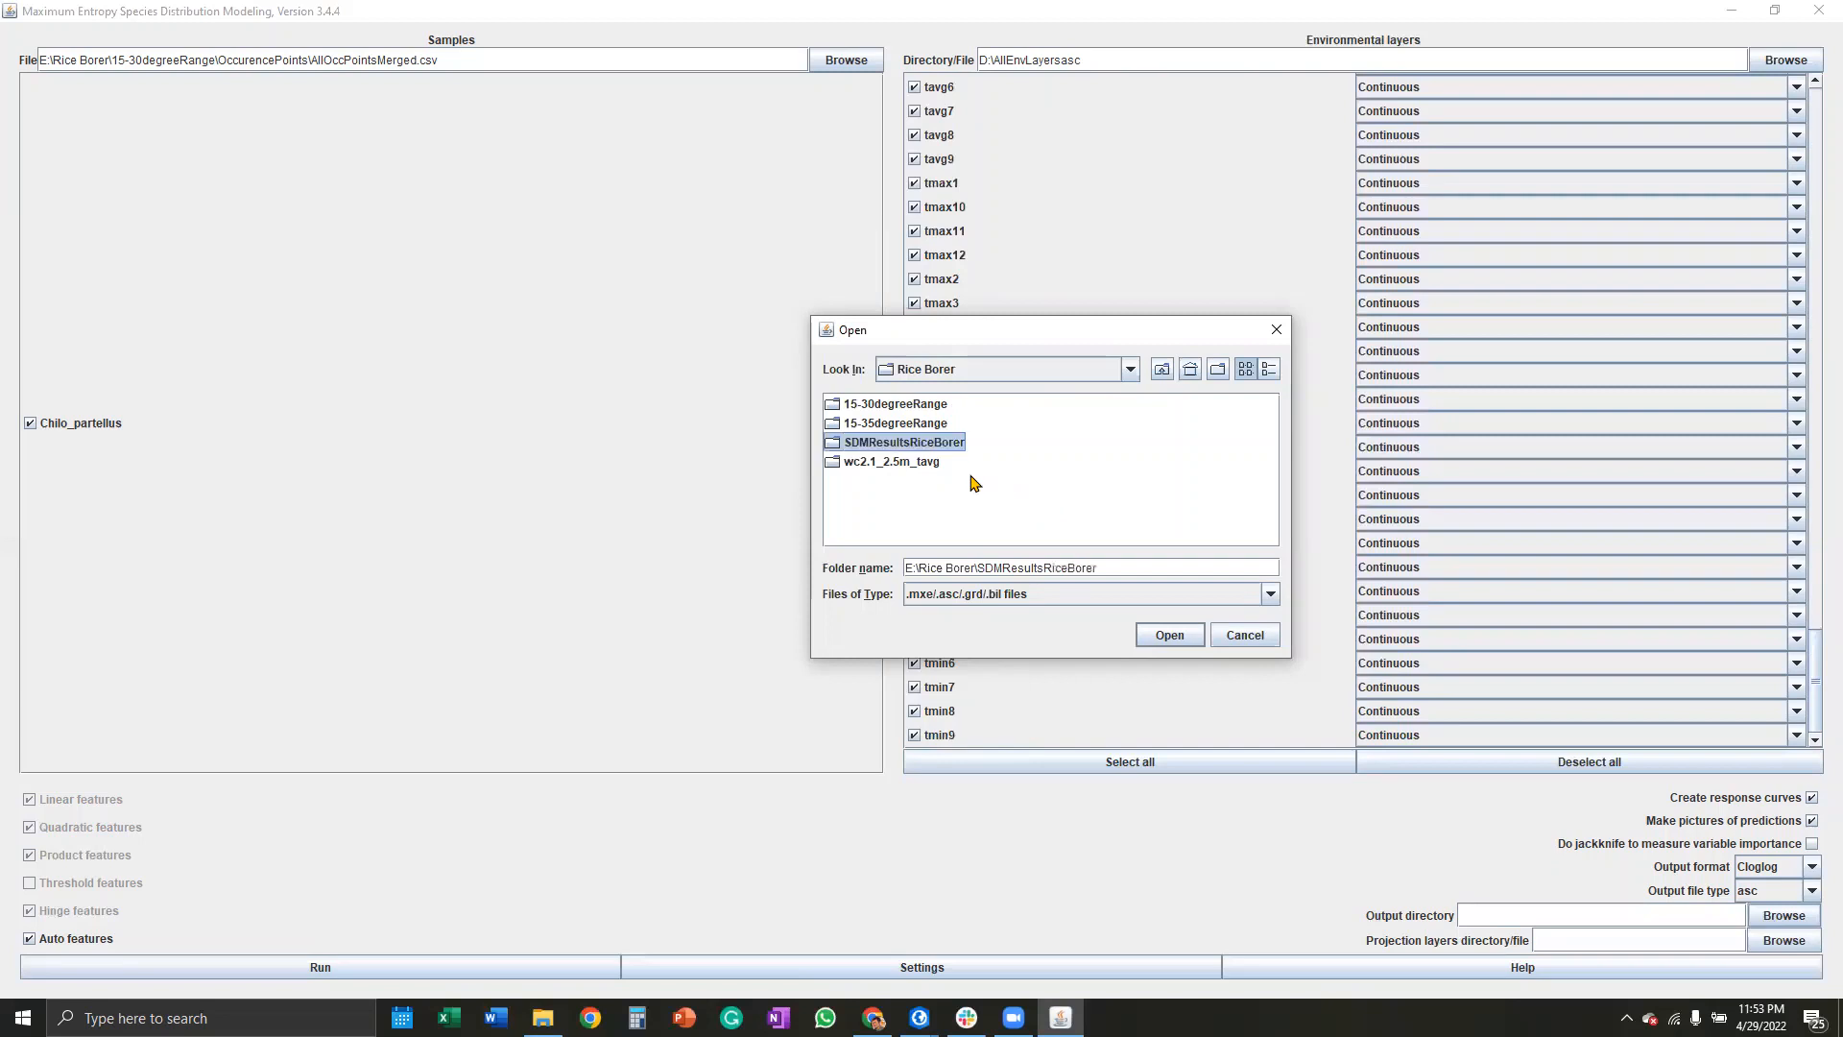
left_click(1169, 640)
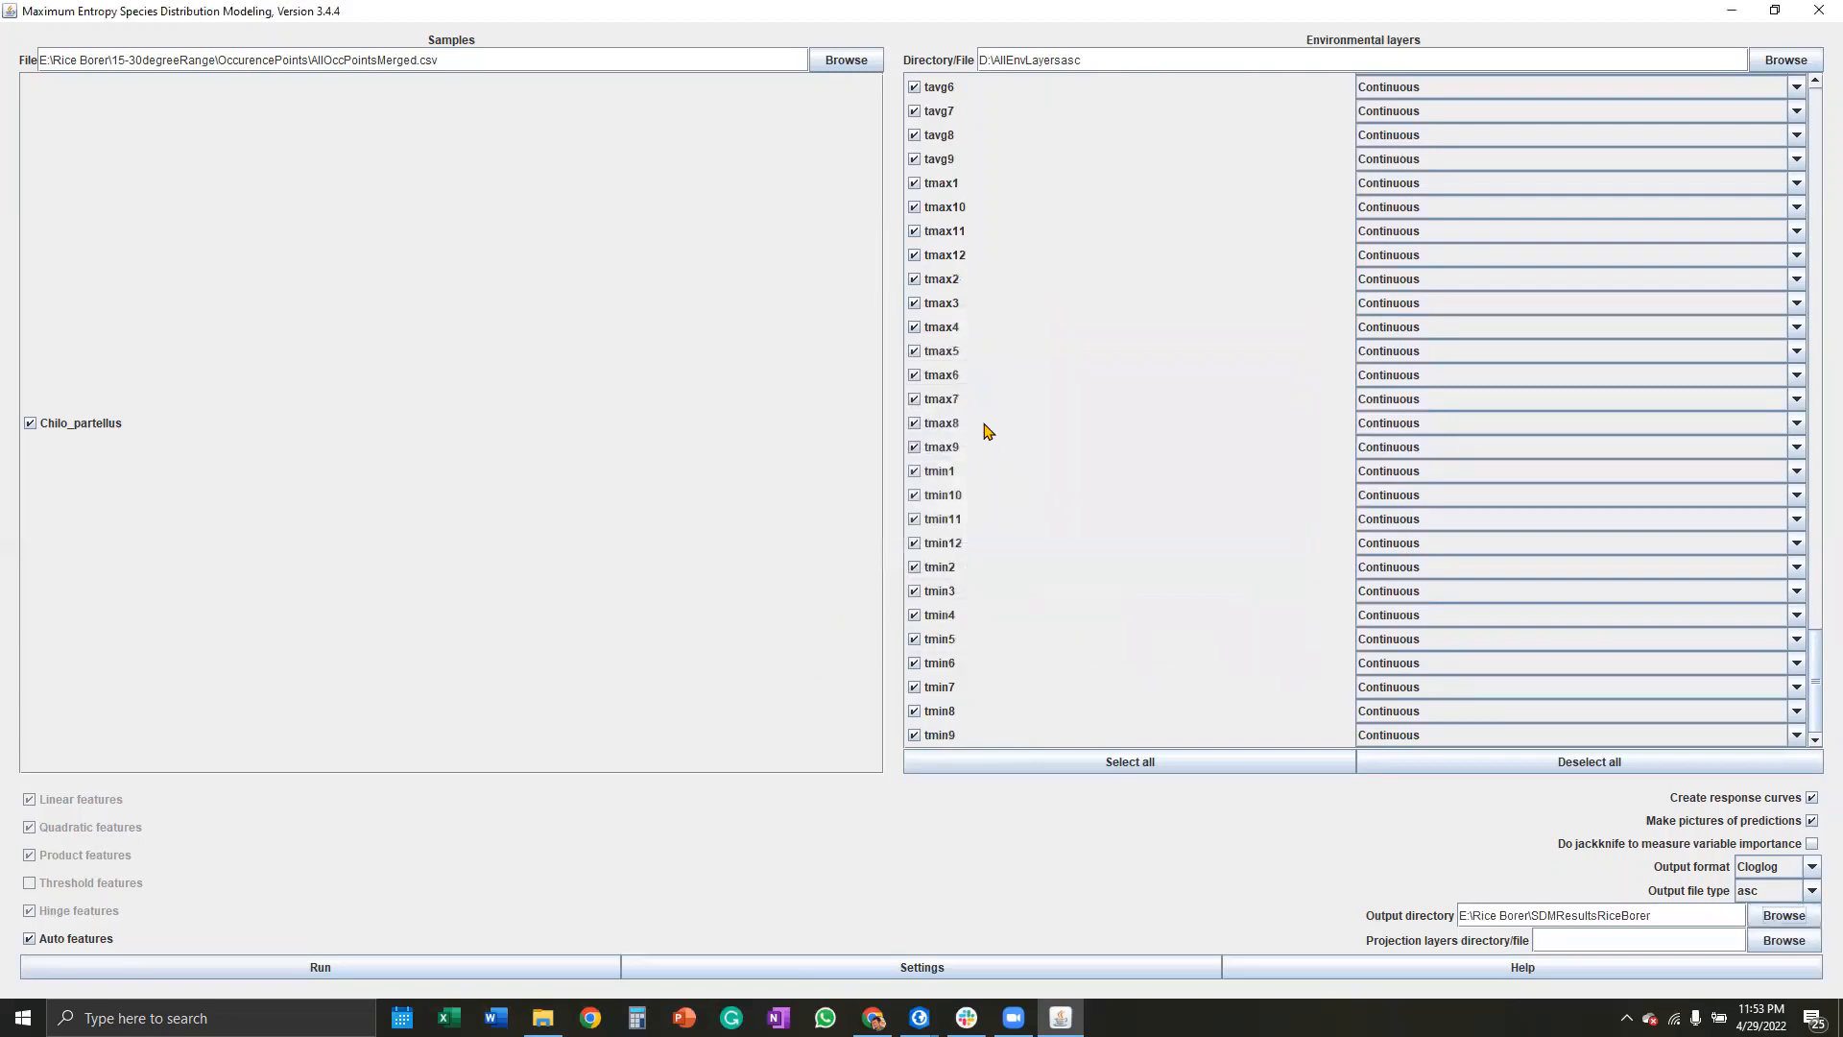
Step: Review the environmental layer list from end to start to check which predictors are selected
scroll(1061, 399, "up", 4)
scroll(1104, 384, "up", 3)
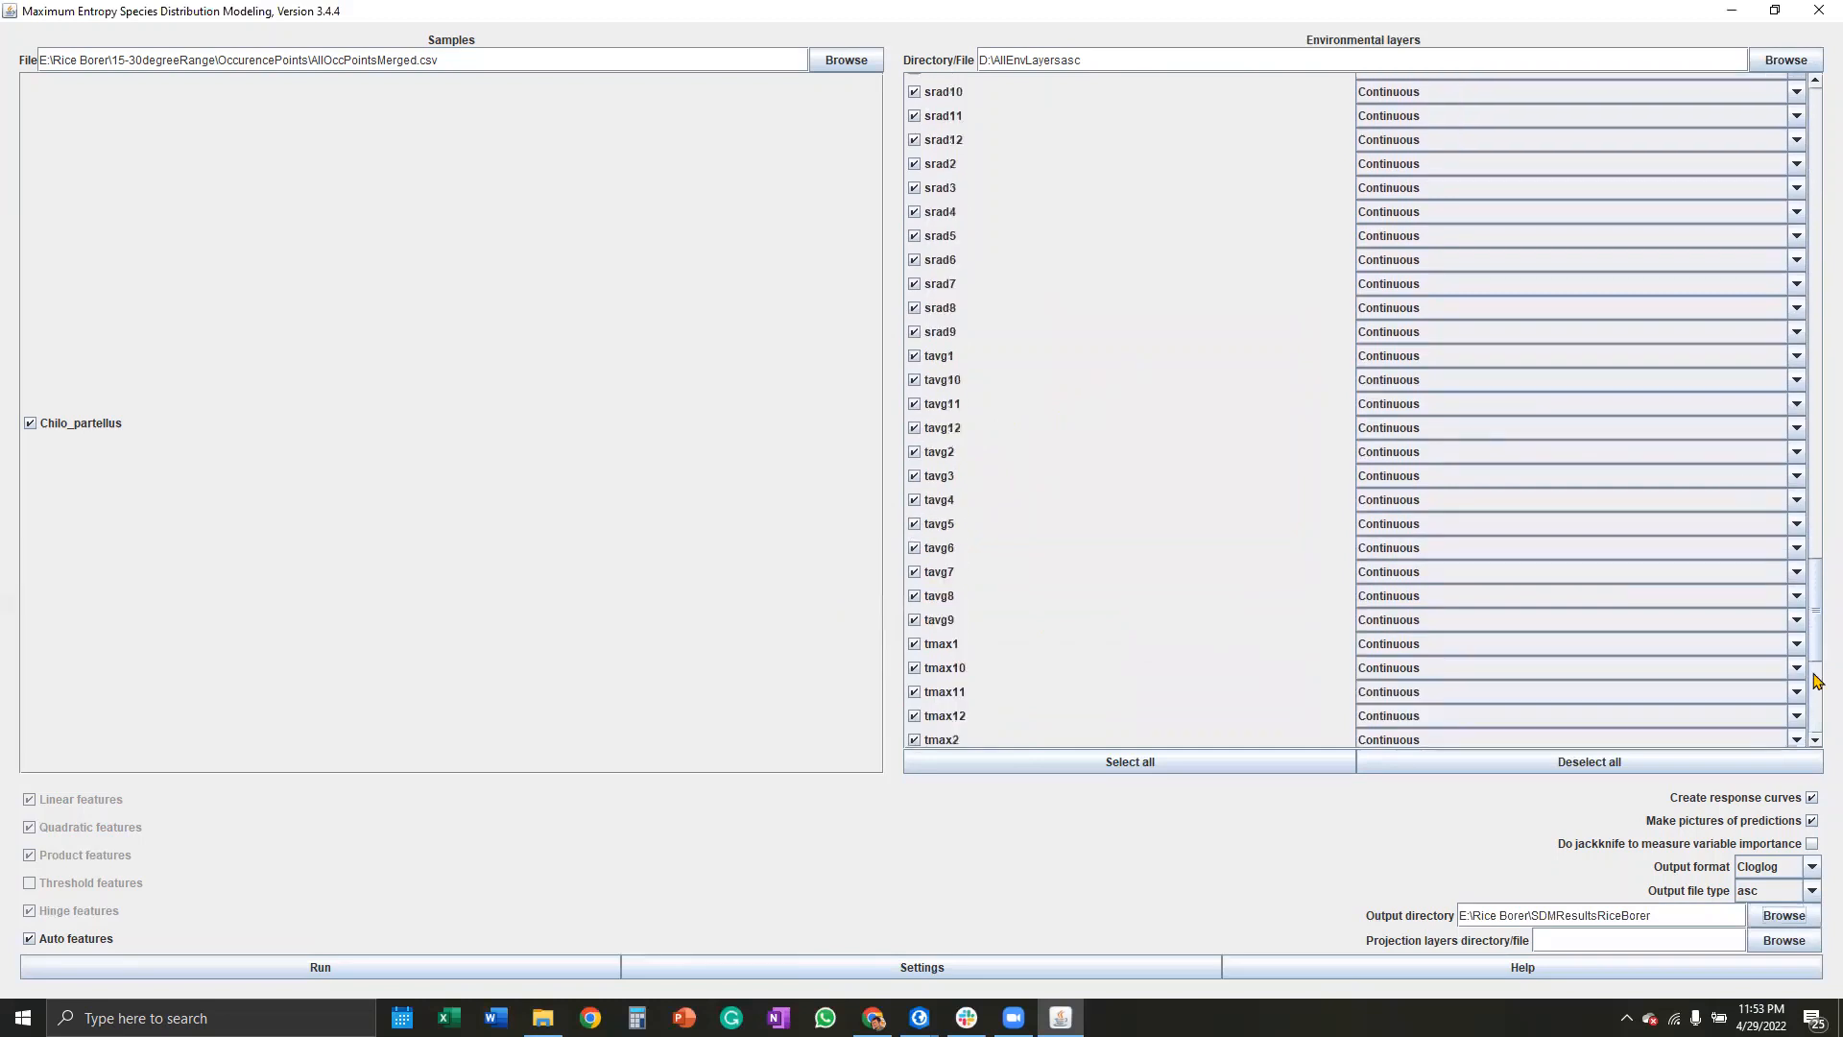
left_click_drag(1817, 615, 1794, 440)
scroll(994, 436, "up", 3)
scroll(996, 439, "up", 4)
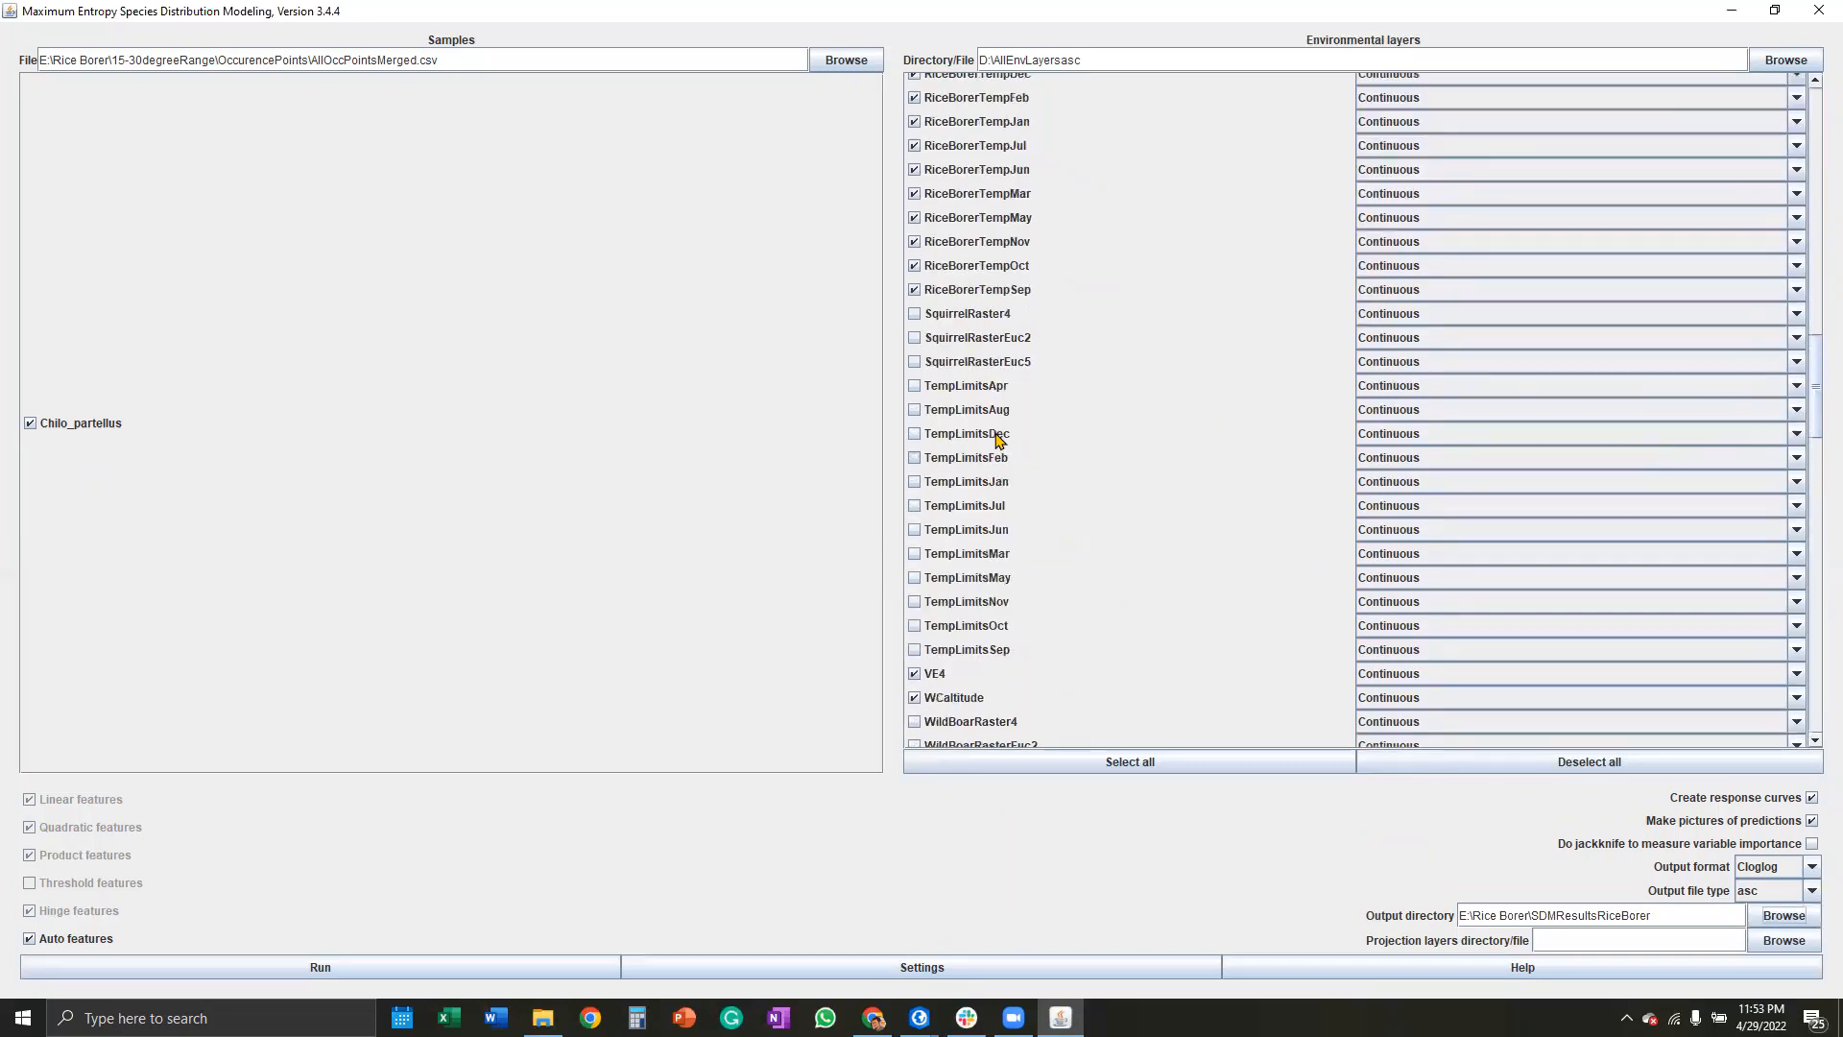
scroll(995, 439, "up", 4)
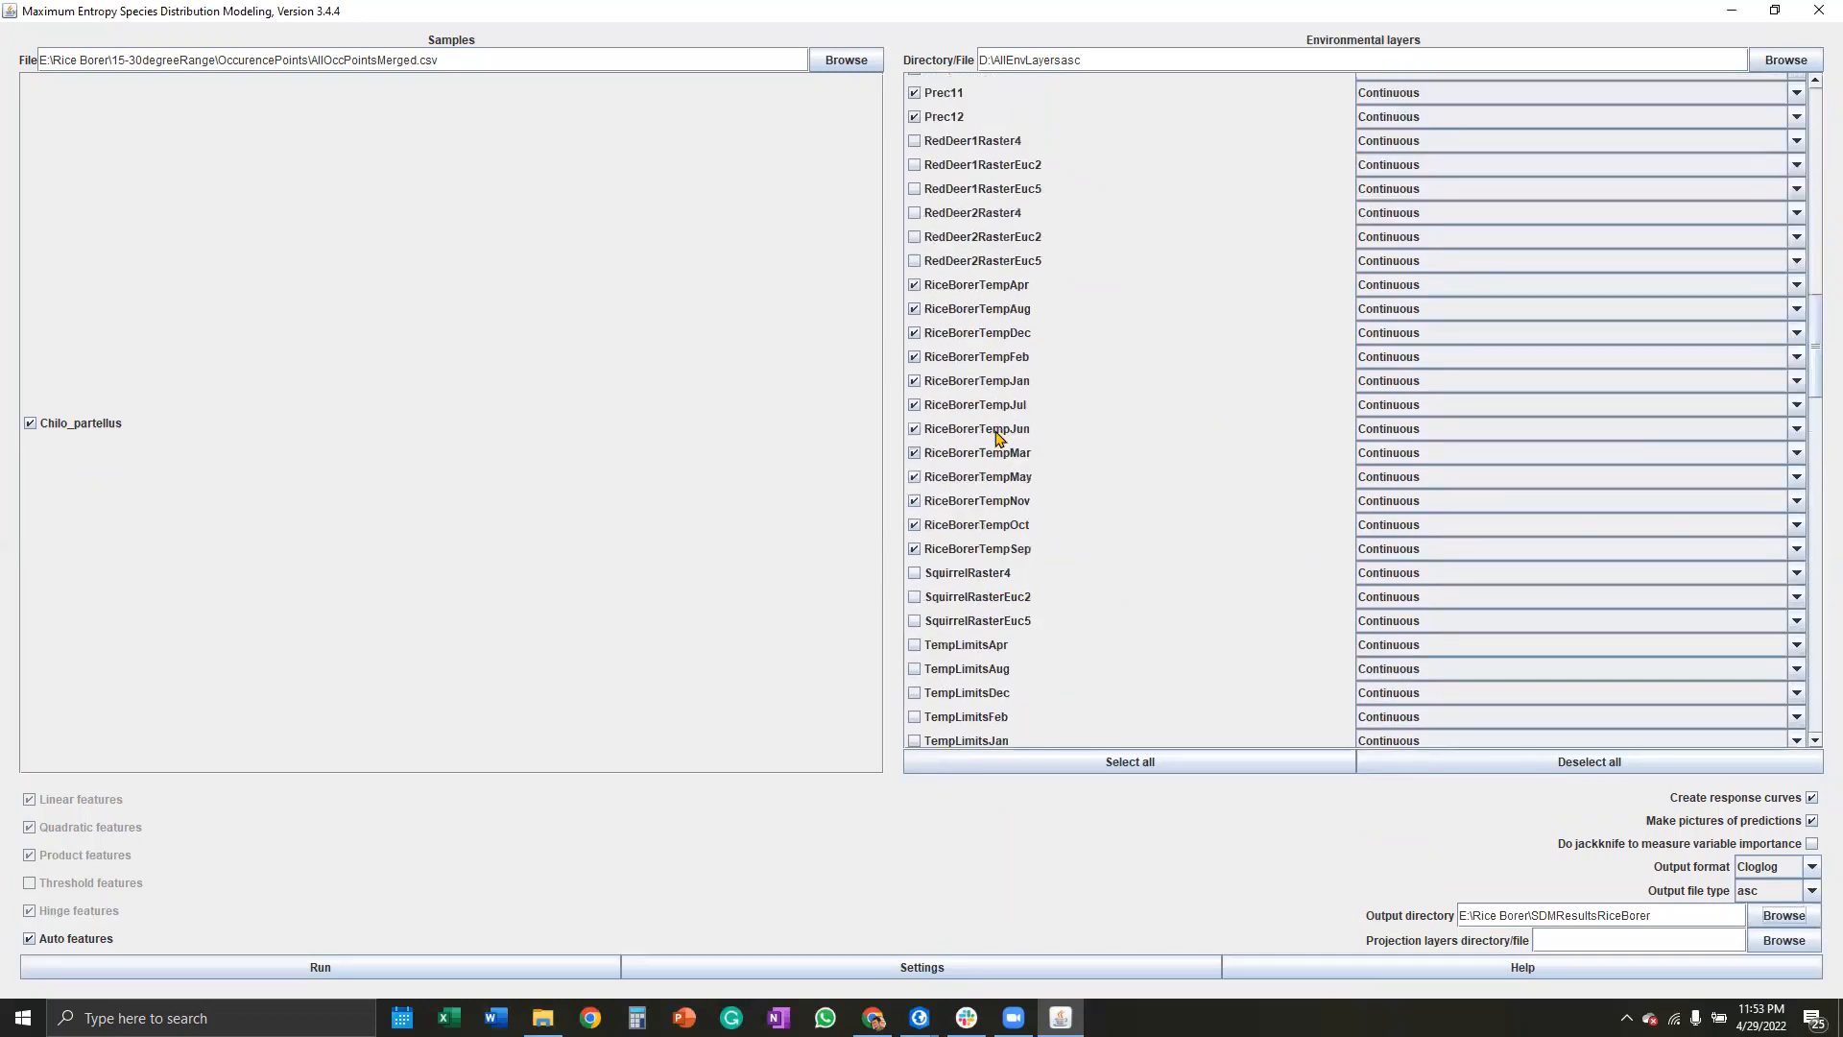
scroll(1061, 543, "up", 5)
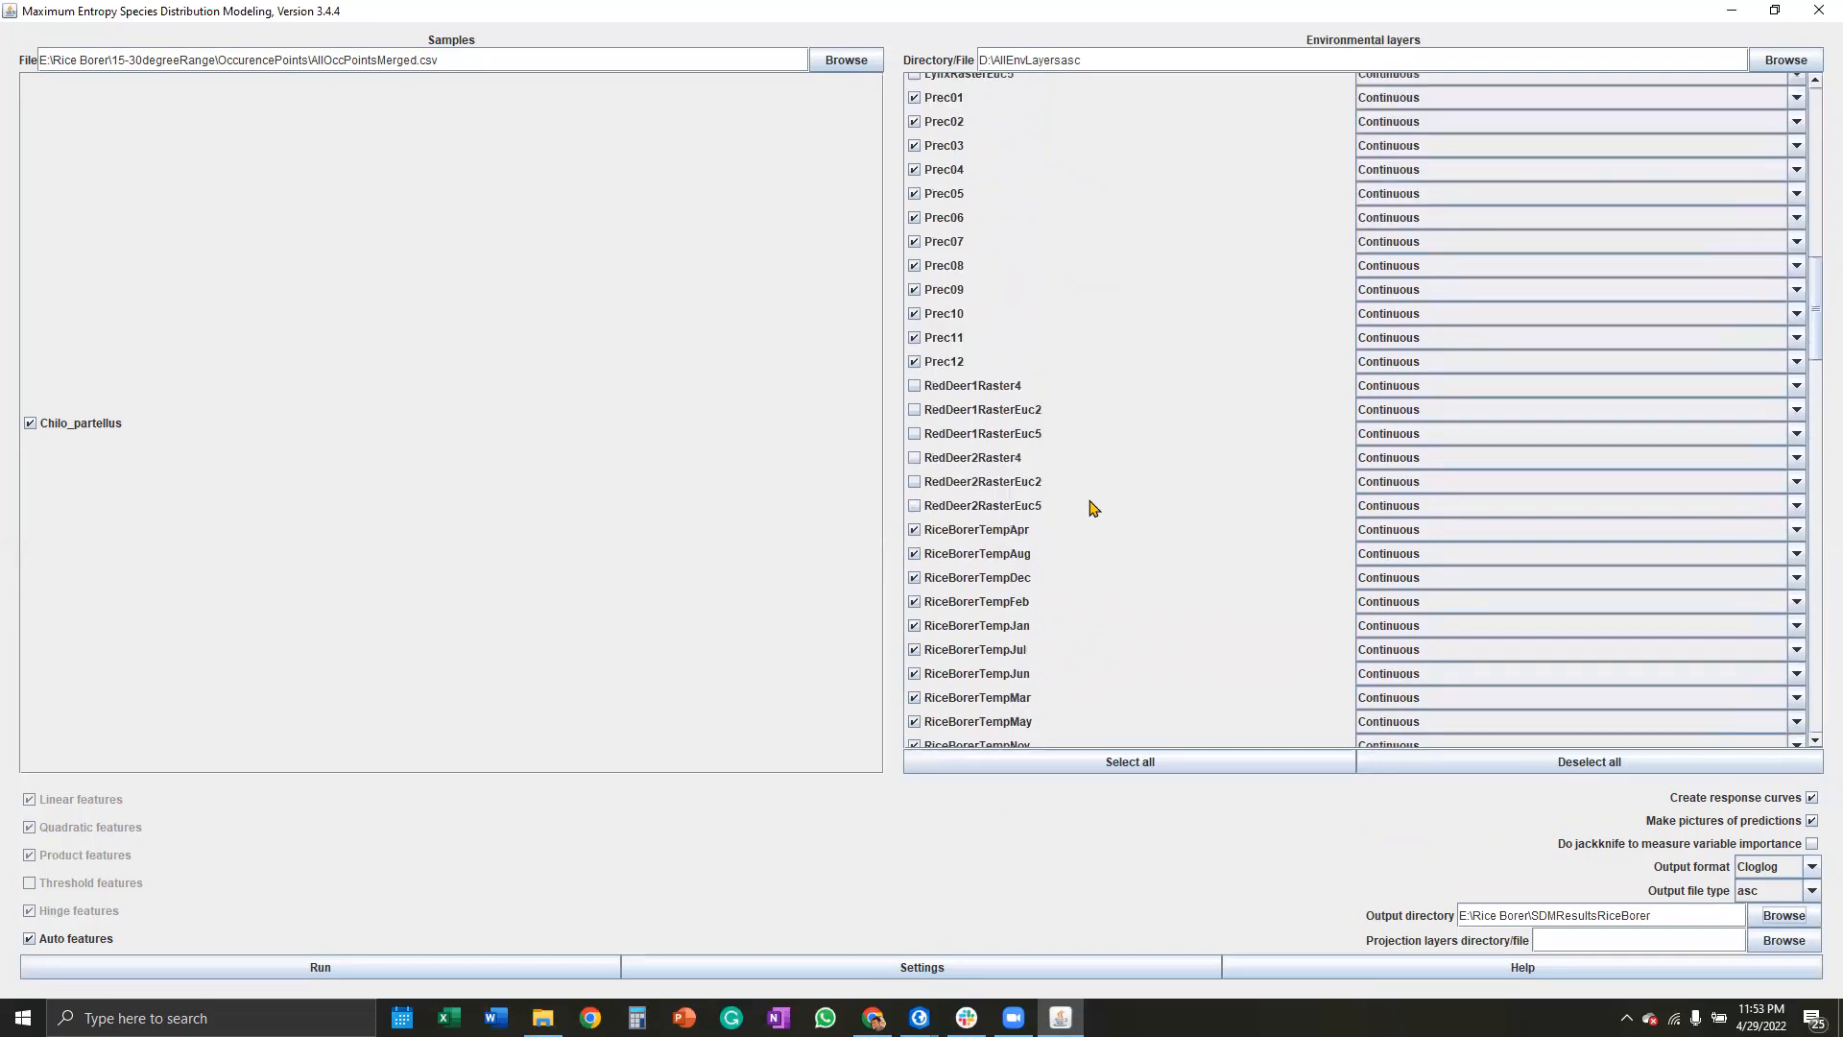
scroll(1082, 501, "up", 6)
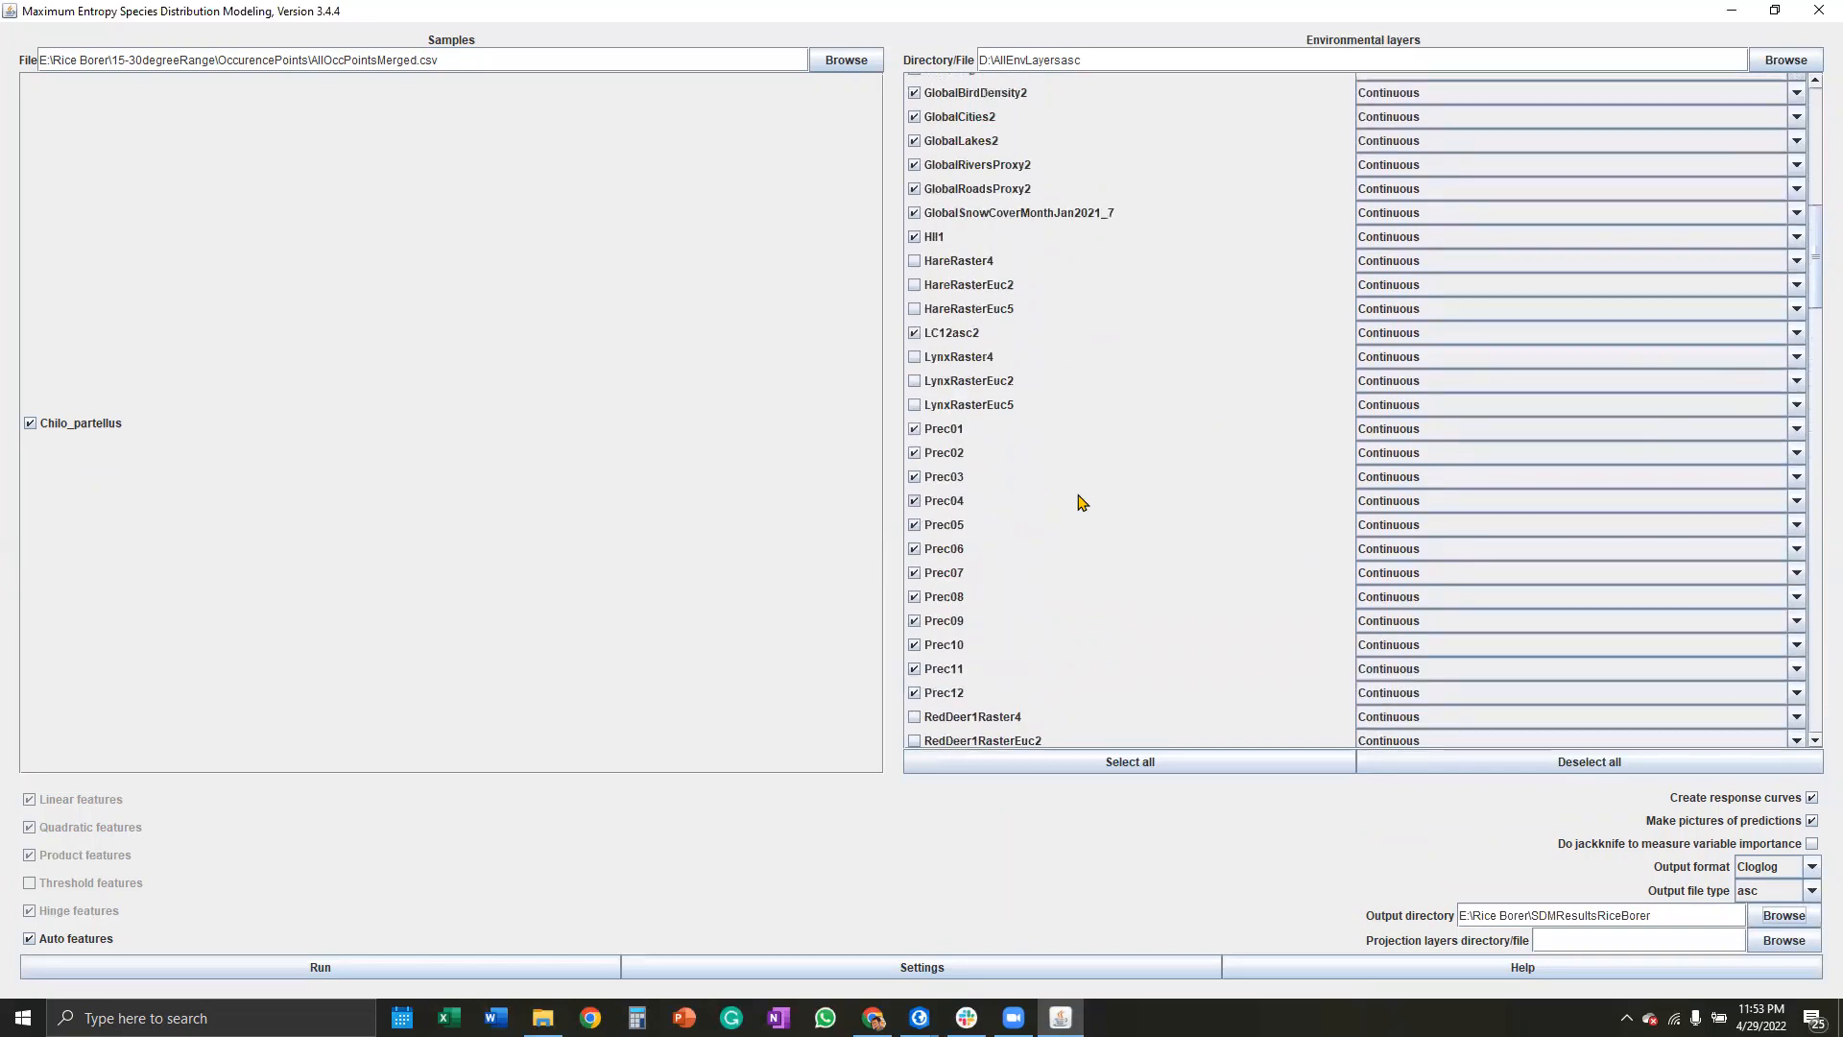
scroll(1081, 485, "up", 2)
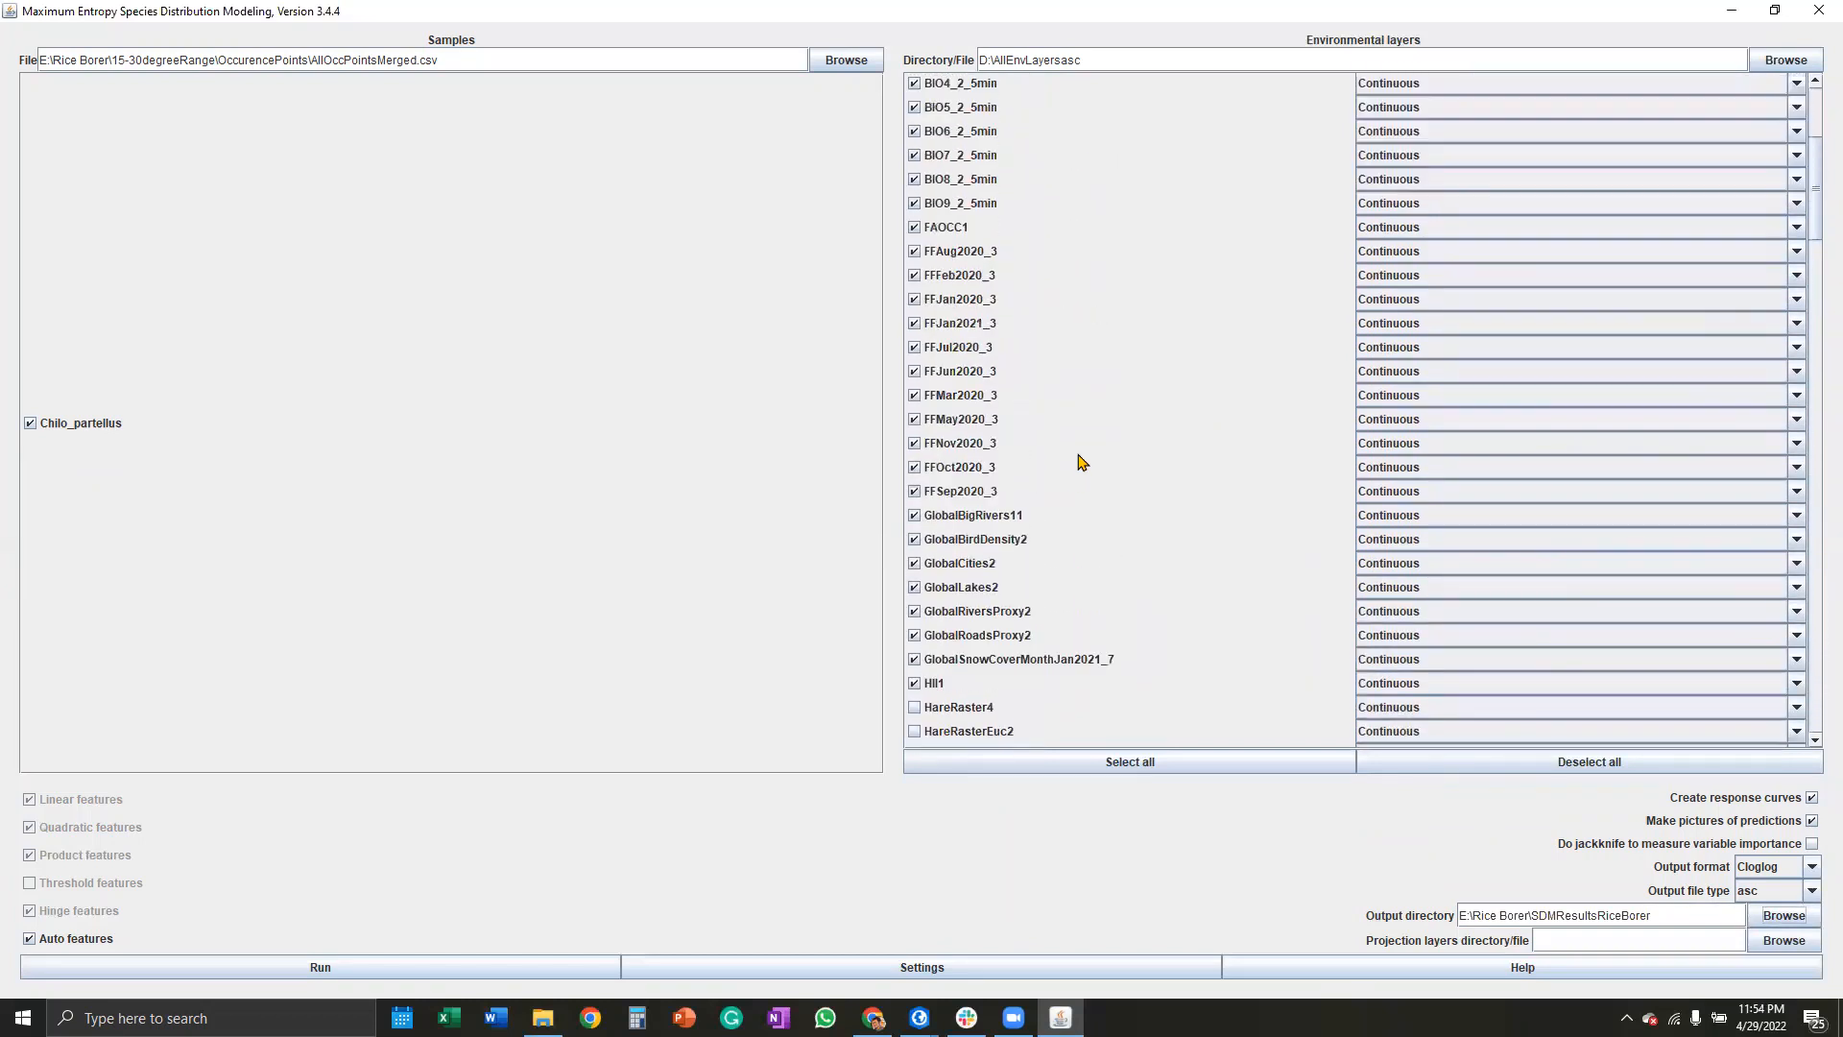
scroll(1221, 305, "up", 3)
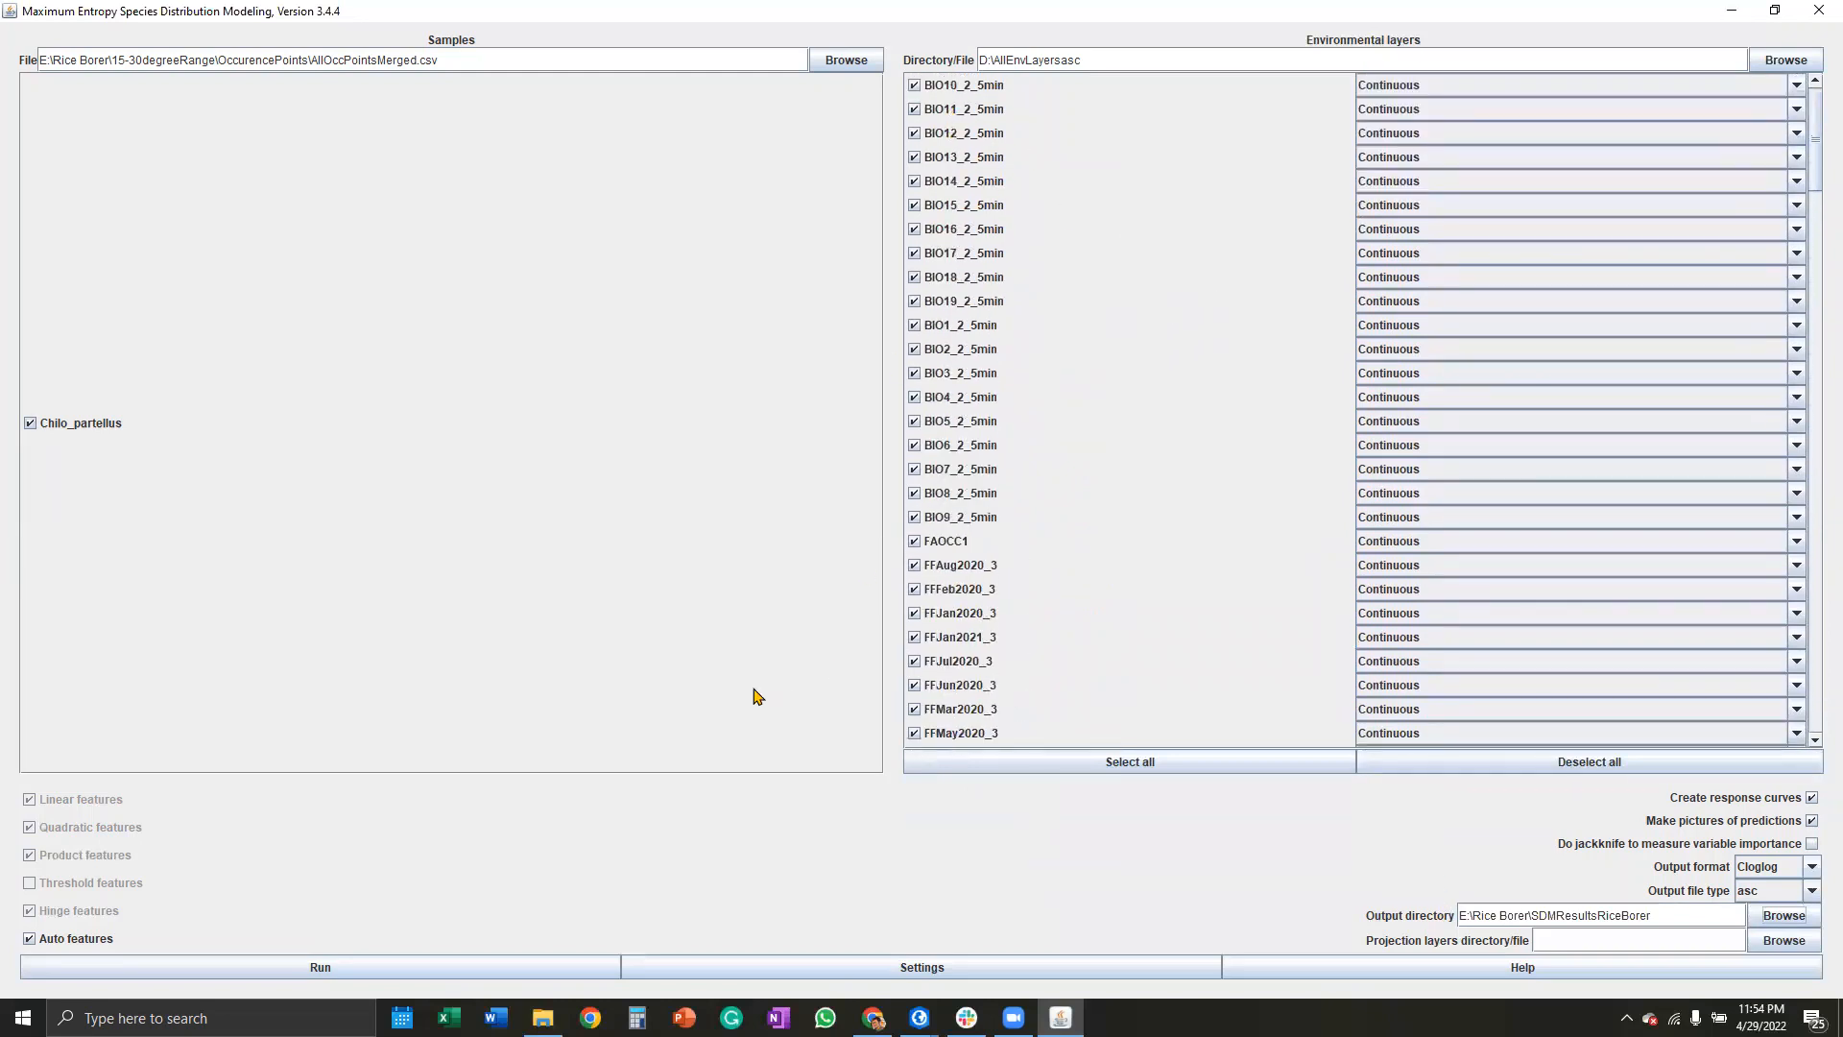
Step: Run the Maxent model for Chilo_partellus with the selected environmental layers
left_click(537, 967)
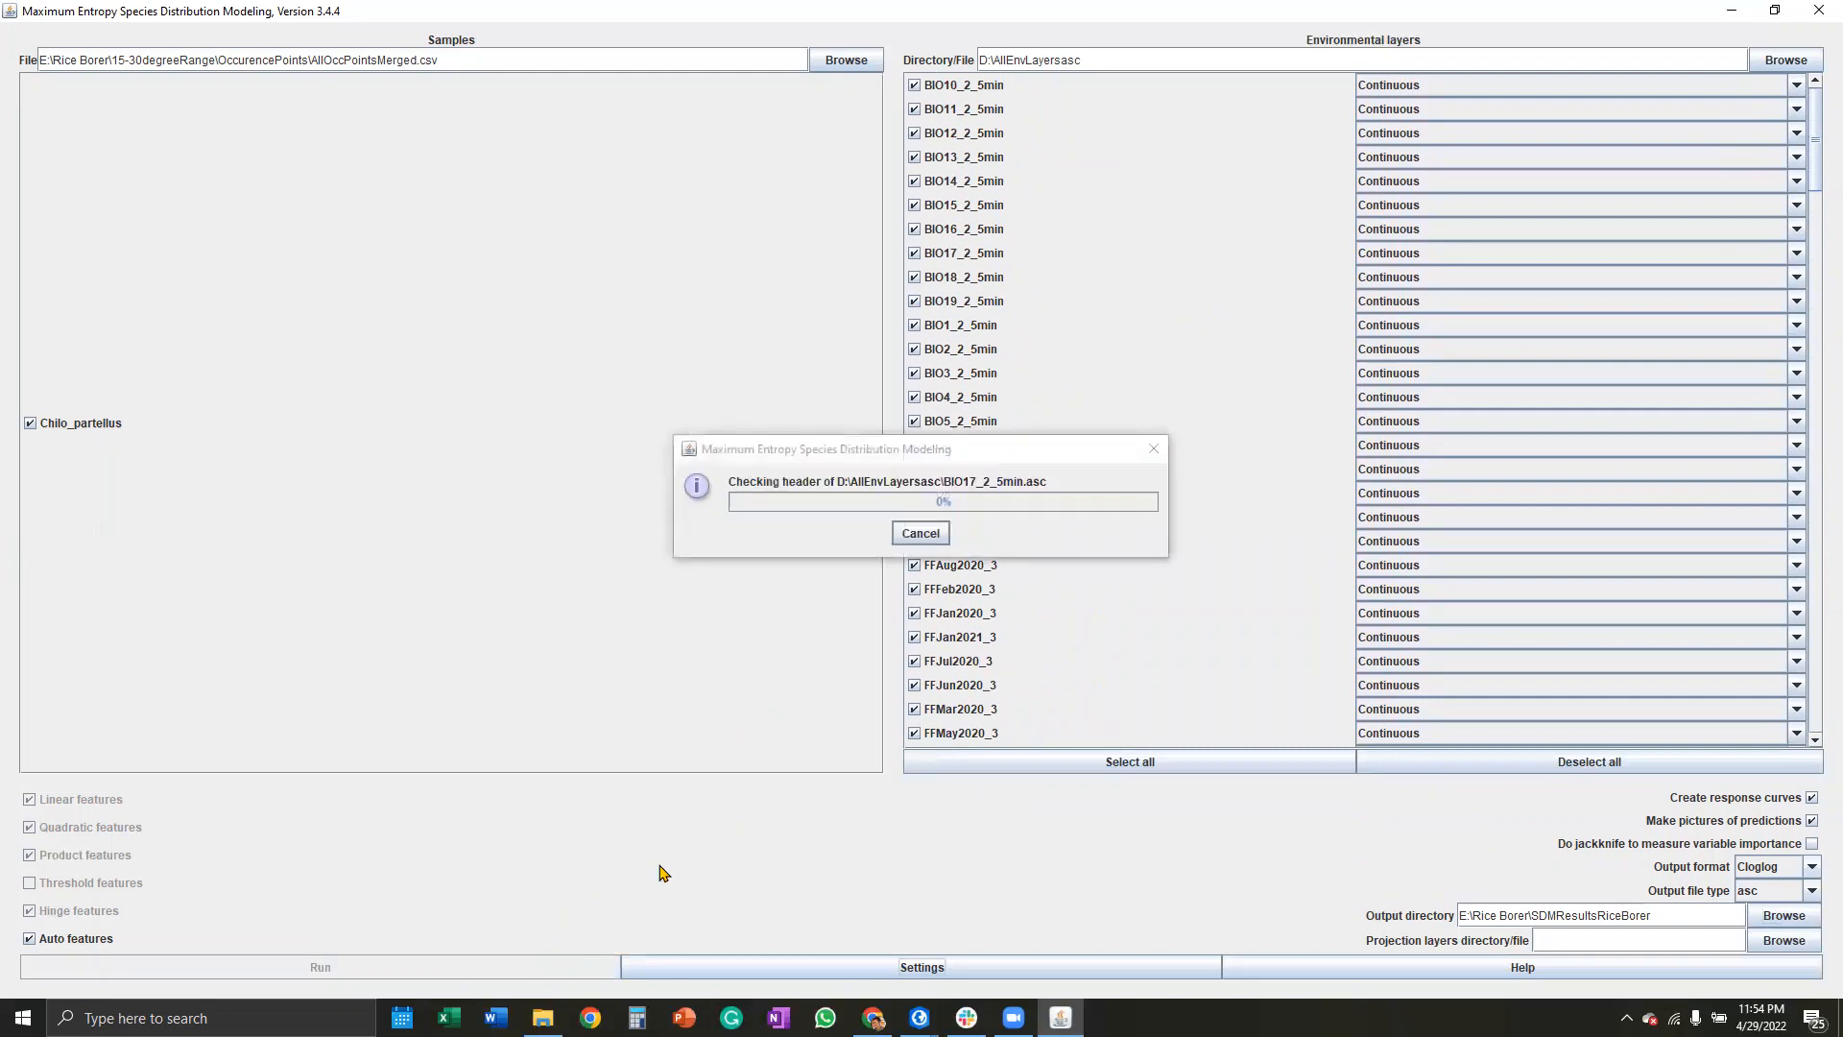